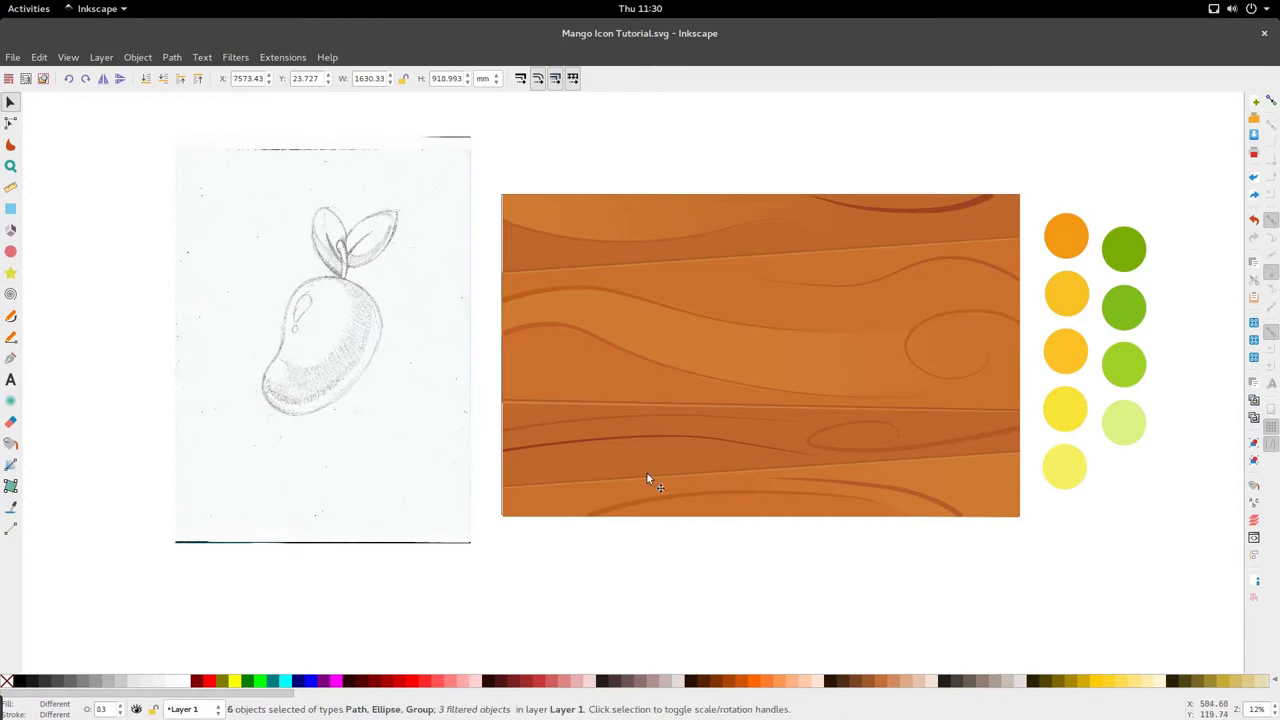
Select all pieces of the wooden plank background and group them.
scroll(425, 415, "right", 3)
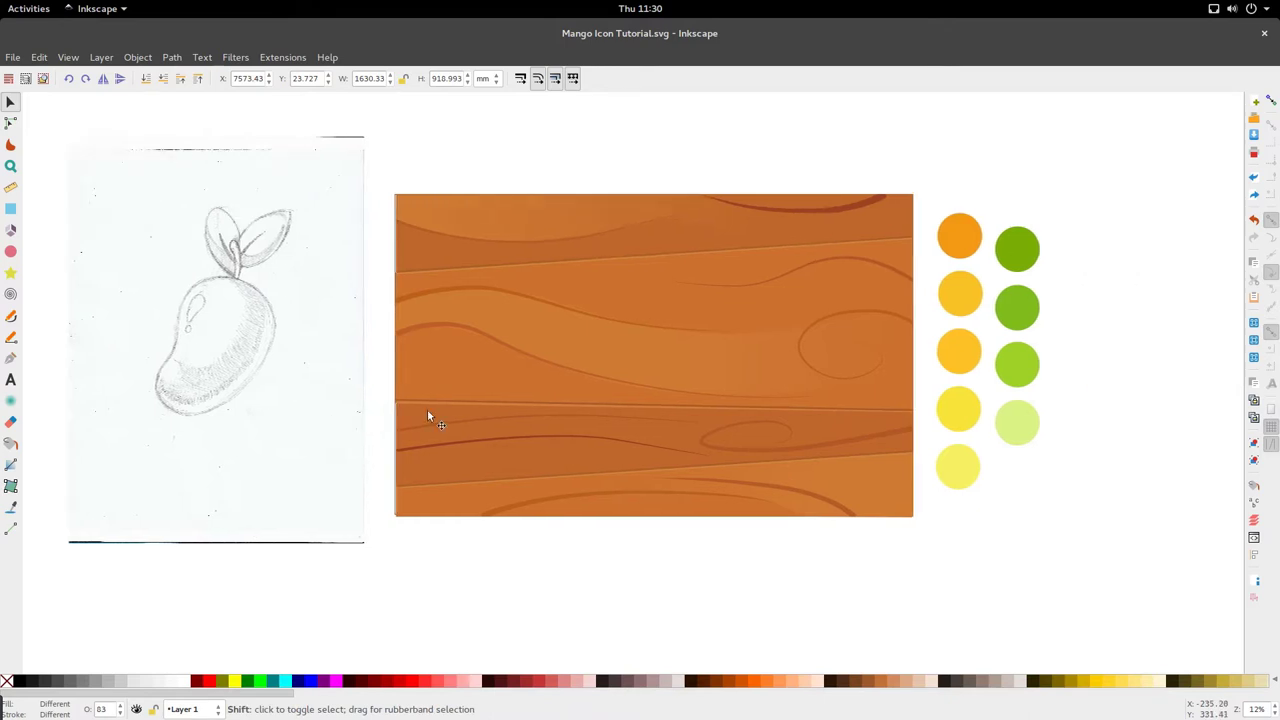
left_click(637, 298)
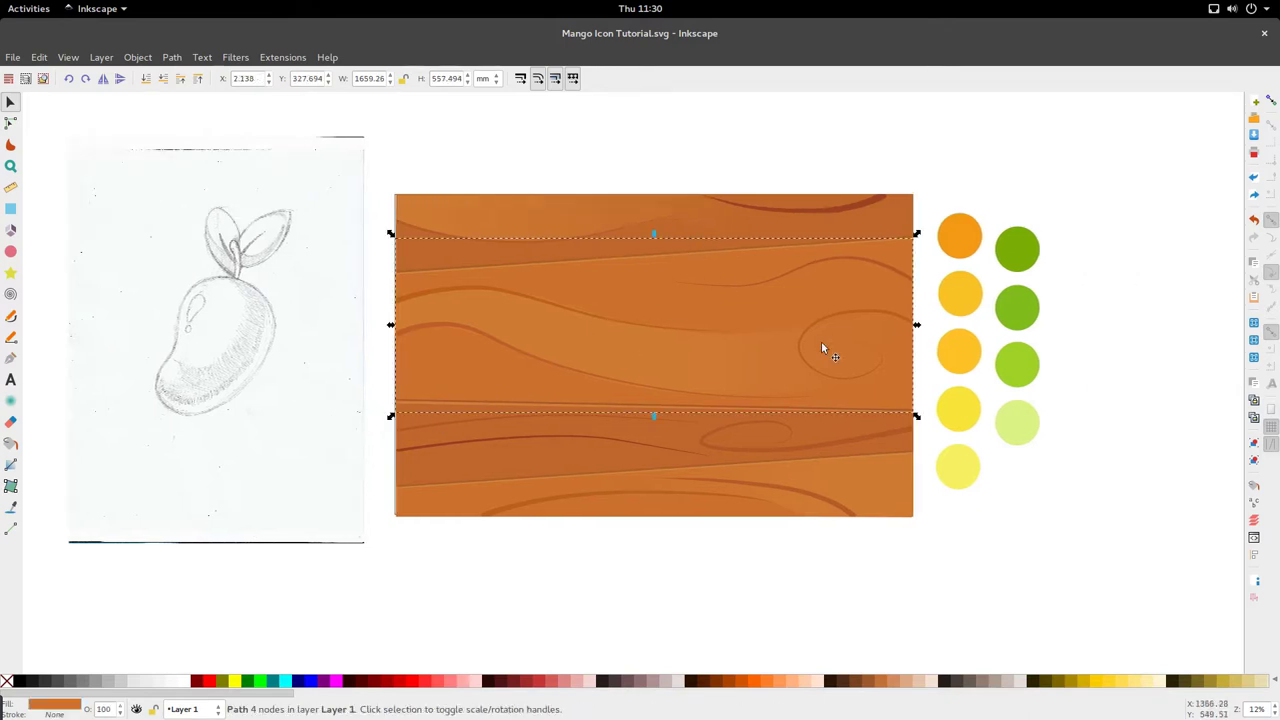
left_click(815, 258)
left_click_drag(940, 152, 338, 595)
key("ctrl+g")
Move the column of four green colour swatches slightly farther from the orange and yellow swatches.
left_click(988, 211)
left_click_drag(990, 190, 920, 572)
left_click_drag(1068, 480, 1025, 255)
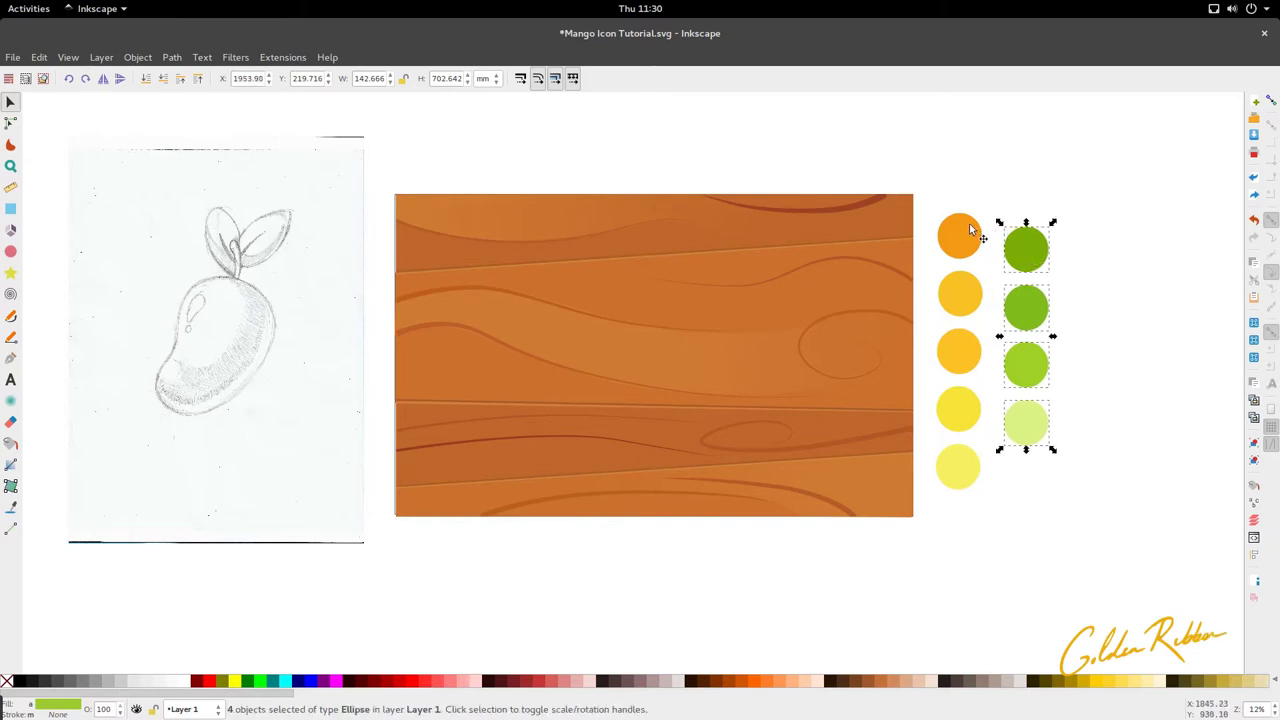
Examine the orange and yellow swatches, the green swatches, the wooden background and the mango sketch.
left_click_drag(990, 193, 918, 575)
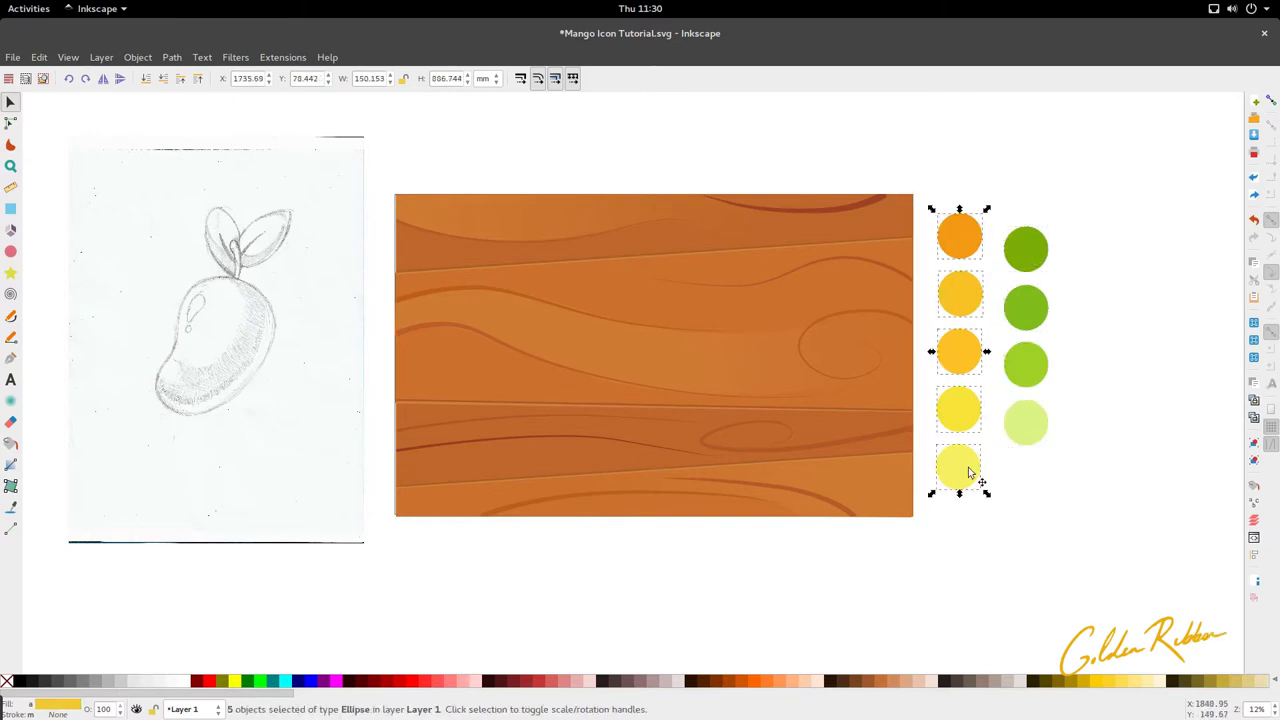
scroll(449, 412, "left", 1)
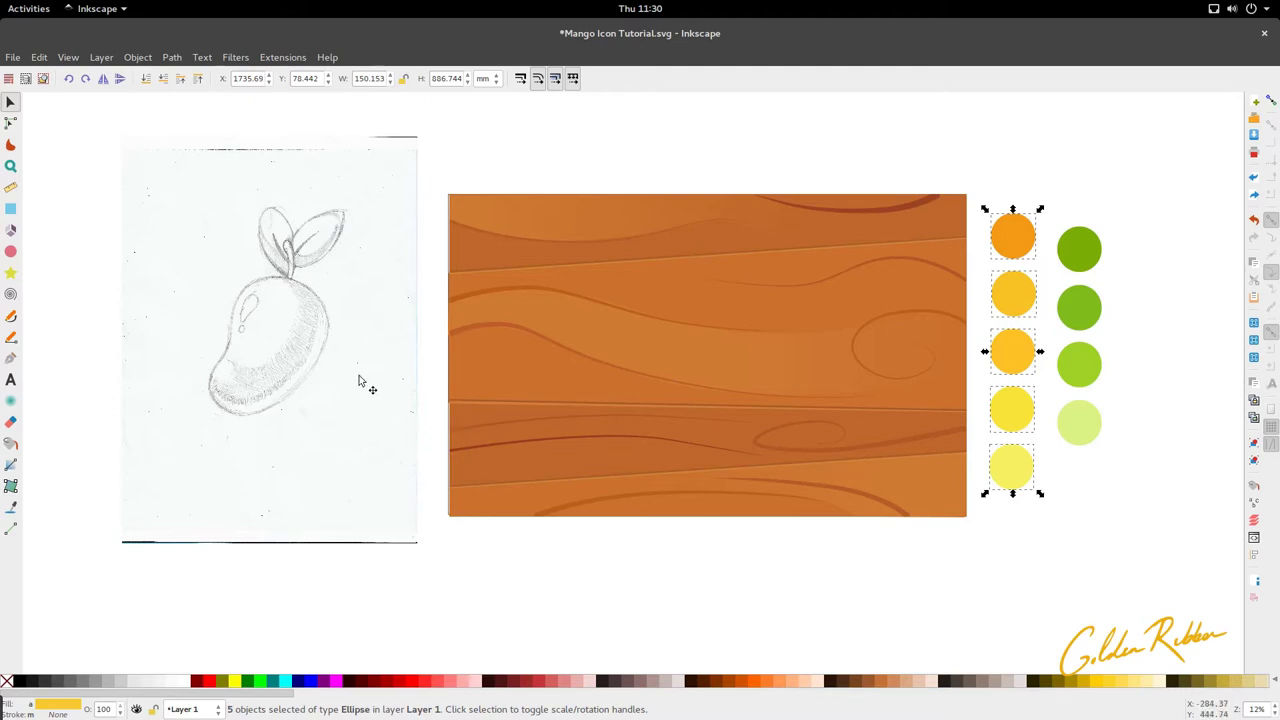
scroll(577, 418, "left", 1)
scroll(577, 418, "up", 1)
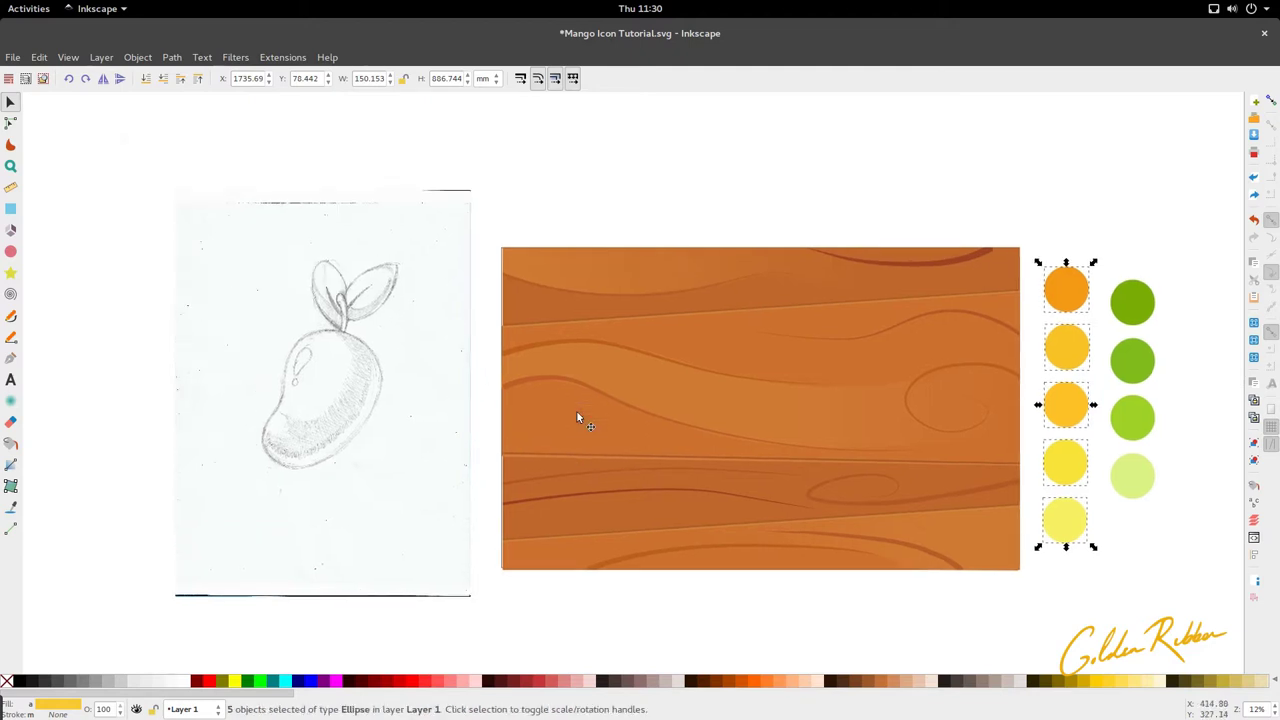
scroll(577, 418, "right", 2)
left_click_drag(1063, 545, 975, 242)
left_click(966, 221)
scroll(500, 356, "left", 1)
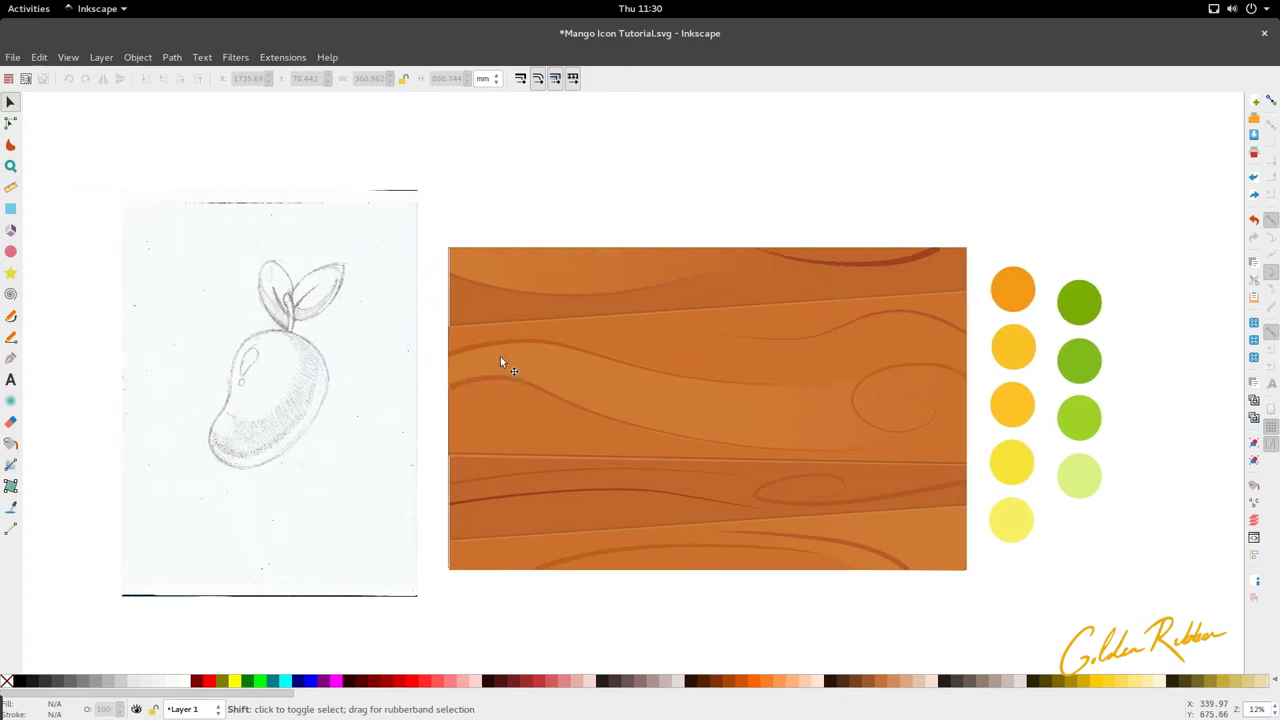
scroll(500, 358, "left", 1)
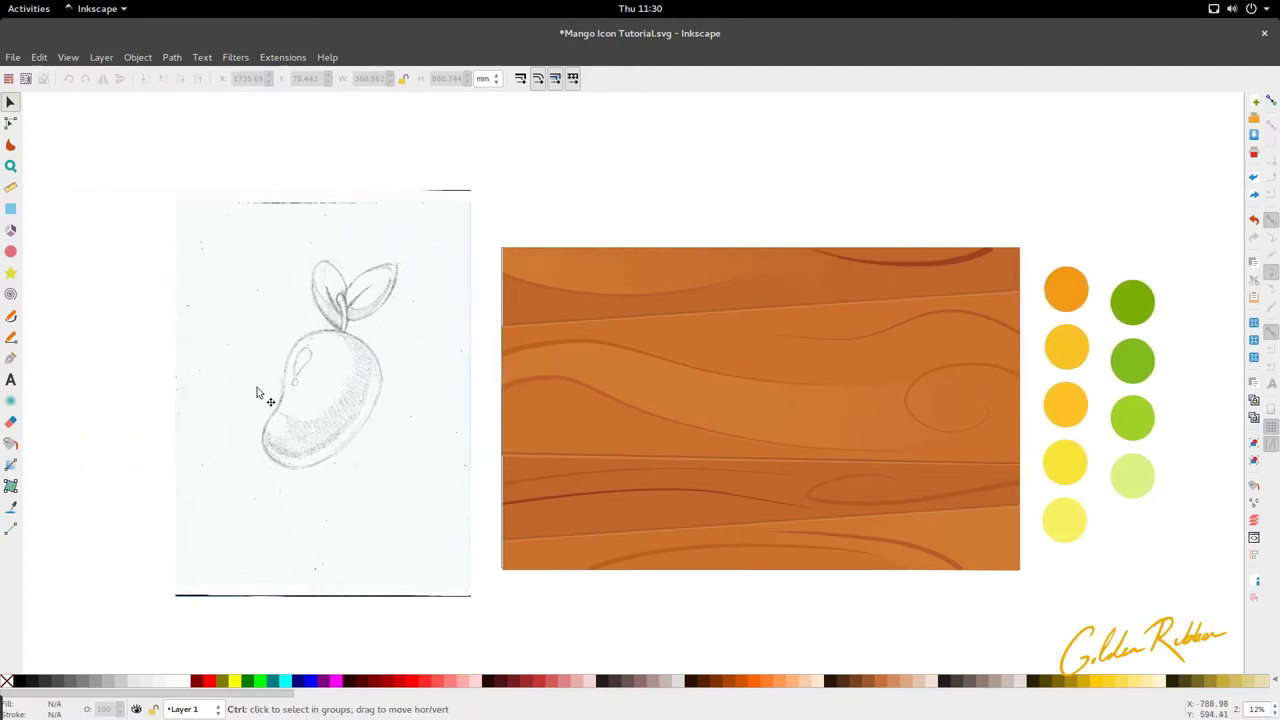
scroll(372, 349, "down", 1)
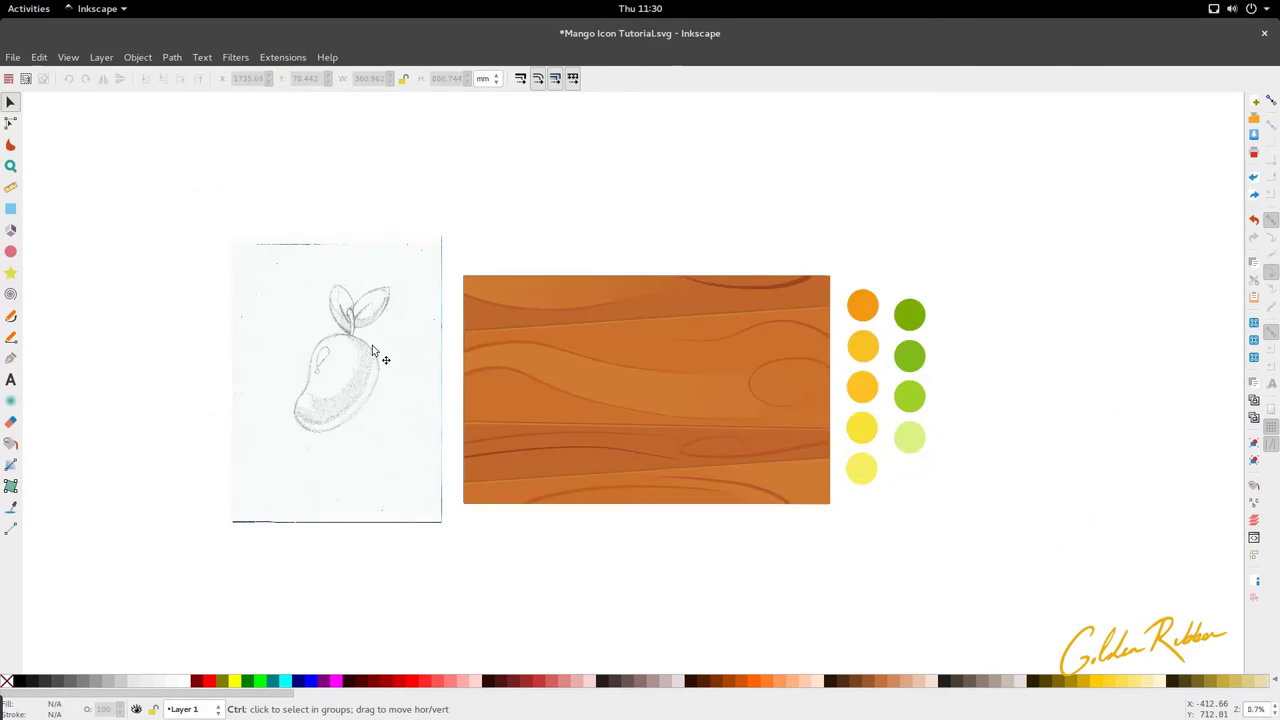
left_click(628, 335)
Trace the mango's body in the sketch as a closed Bezier path starting at the base of the stem.
scroll(310, 390, "up", 3)
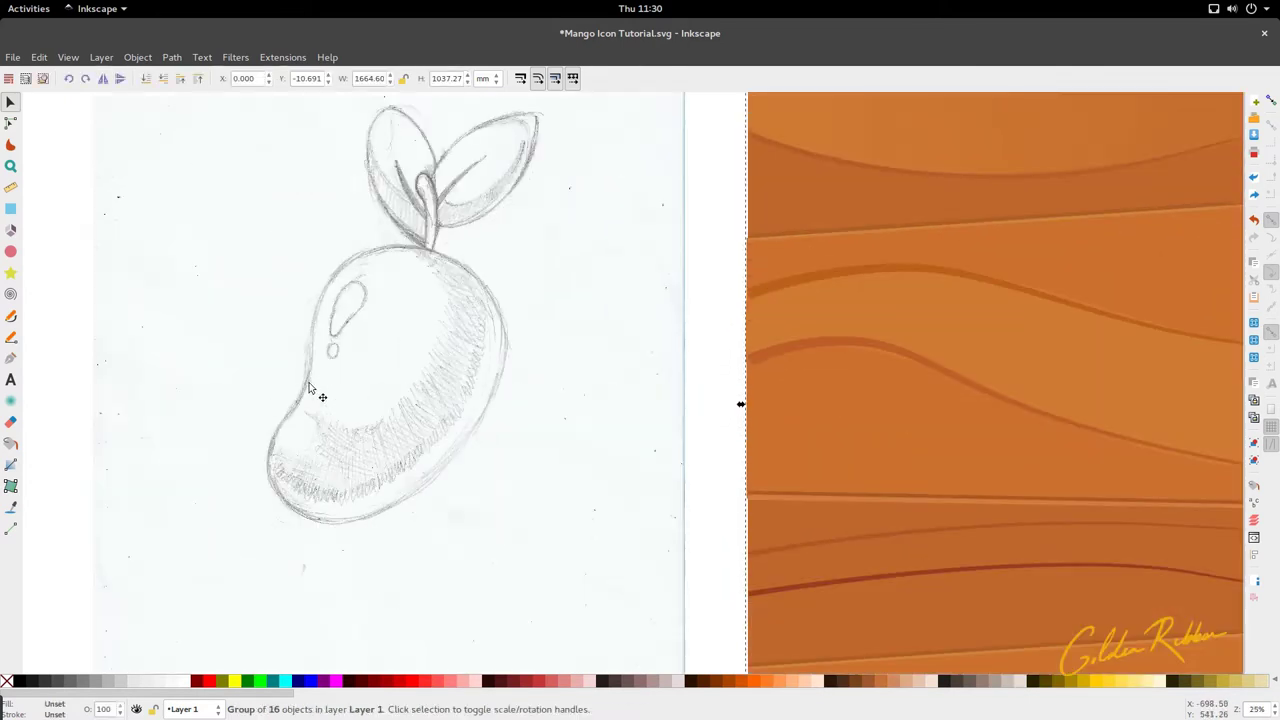
key("p")
left_click(429, 253)
left_click_drag(356, 262, 314, 280)
left_click_drag(316, 384, 310, 398)
left_click_drag(275, 449, 270, 474)
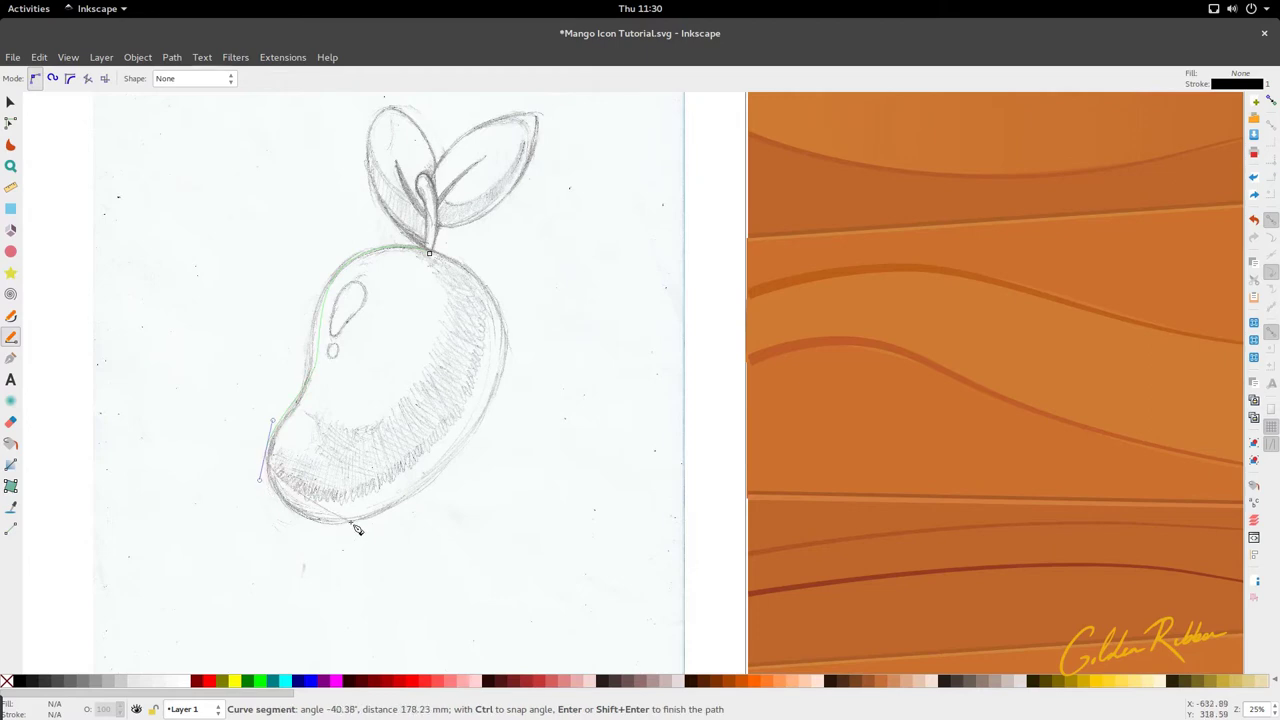
left_click_drag(355, 522, 418, 510)
left_click_drag(499, 383, 524, 323)
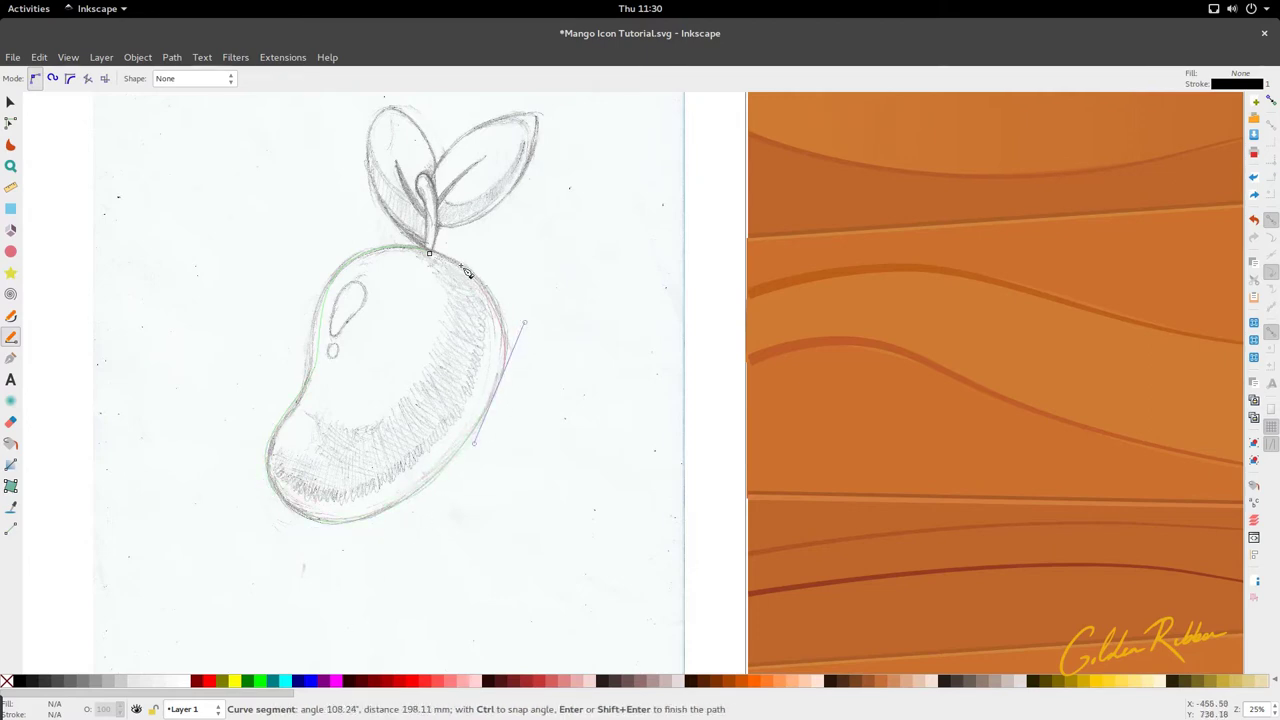
left_click(429, 253)
Adjust the body outline's nodes at the stem base, the inward curve and the upper shoulder to match the sketch.
key("s")
scroll(431, 262, "up", 3, "ctrl")
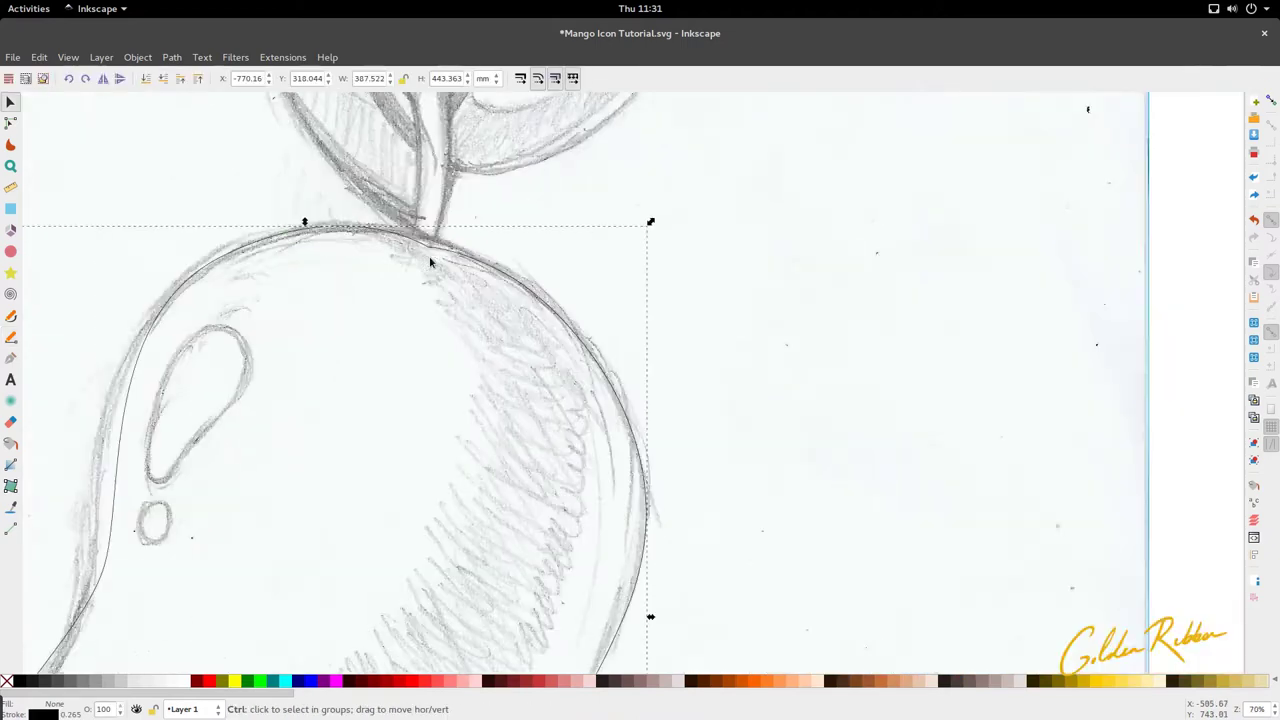
key("n")
left_click_drag(429, 247, 432, 234)
scroll(415, 287, "down", 5, "ctrl")
scroll(314, 380, "up", 2, "ctrl")
left_click(312, 386, "shift")
left_click(322, 401)
left_click(312, 385)
left_click_drag(312, 384, 302, 400)
left_click_drag(309, 258, 300, 268)
Trace the left leaf of the sketch as a closed Bezier path that runs down to the stem's base.
scroll(478, 187, "up", 1)
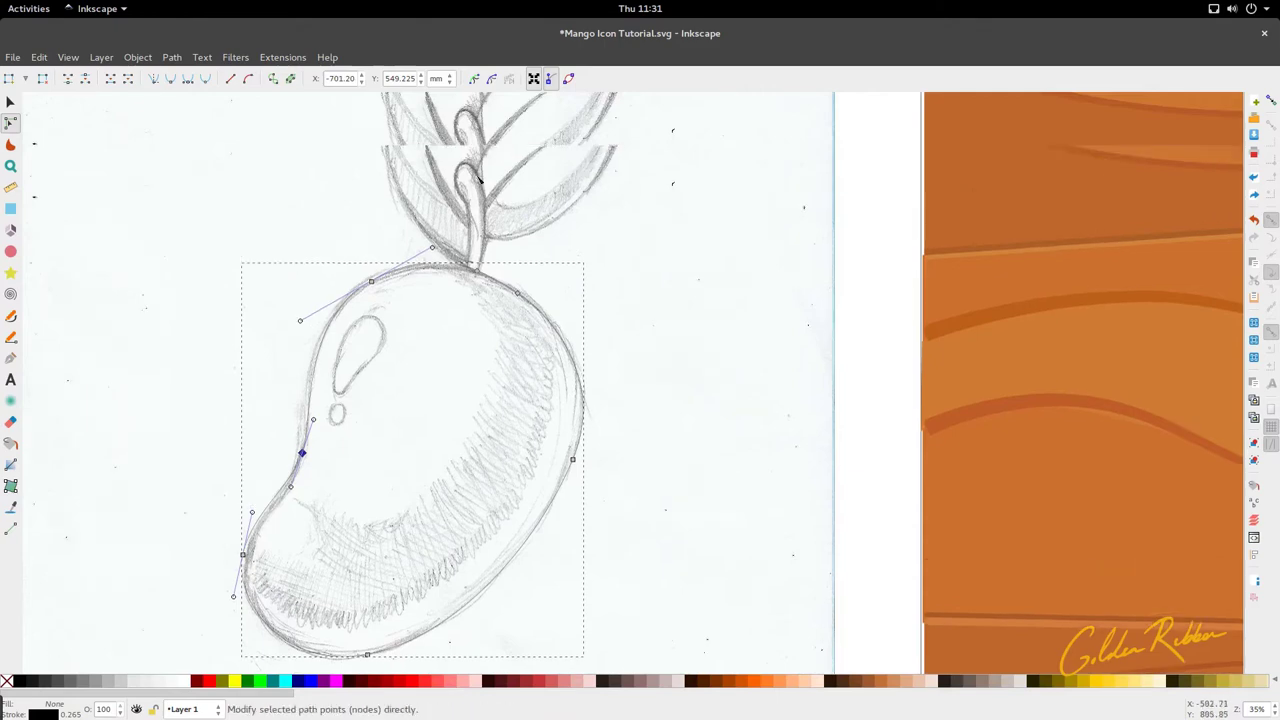
scroll(478, 187, "up", 3)
scroll(449, 396, "up", 1)
key("b")
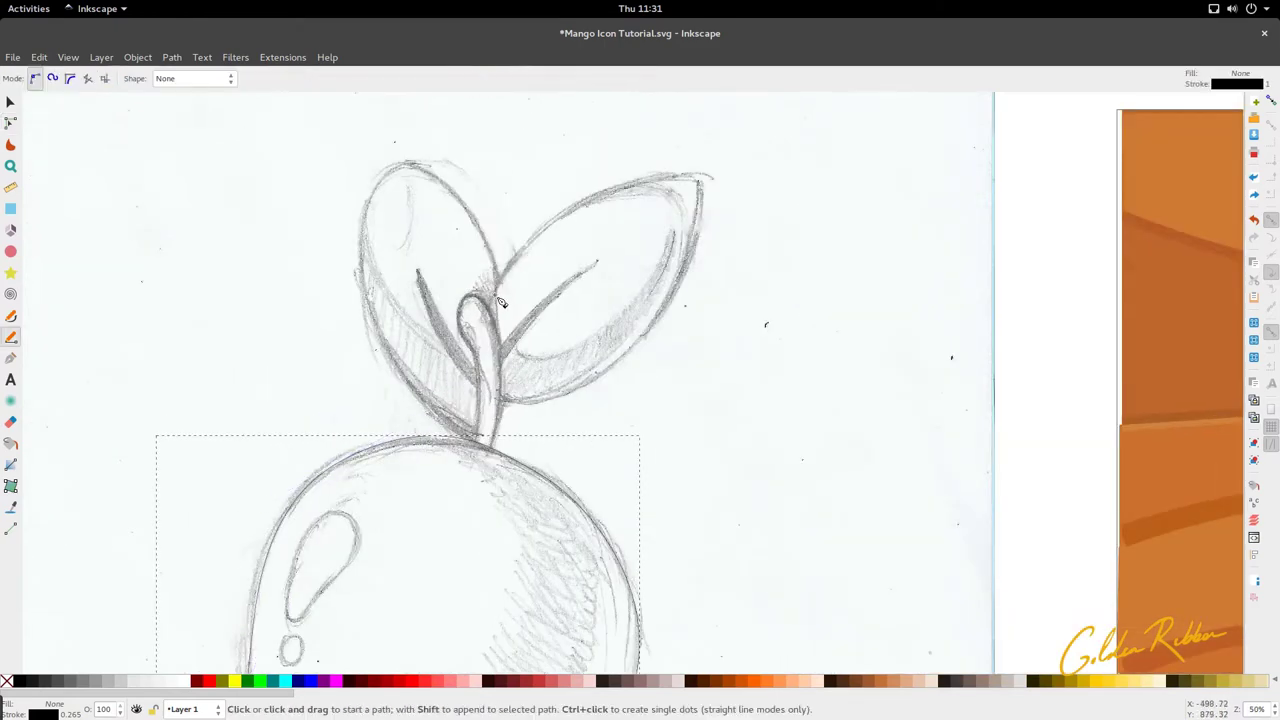
left_click(495, 319)
left_click_drag(468, 207, 371, 205)
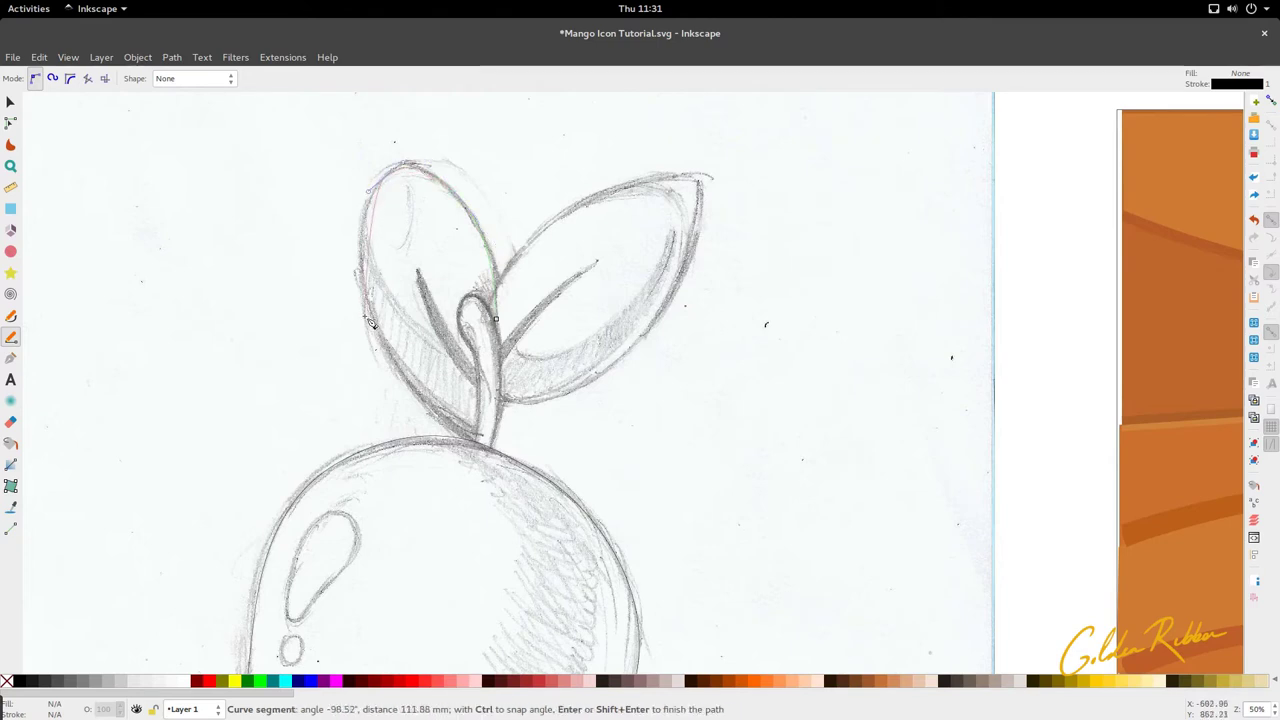
left_click_drag(381, 330, 414, 408)
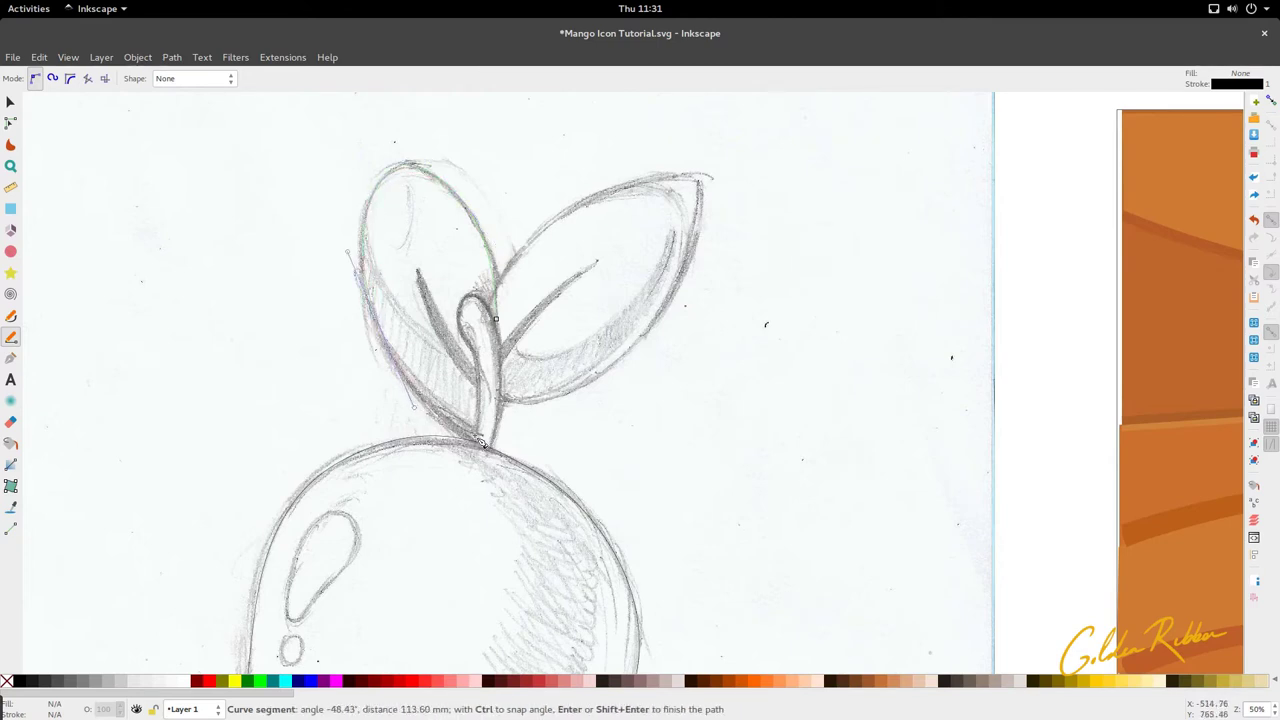
left_click(486, 445)
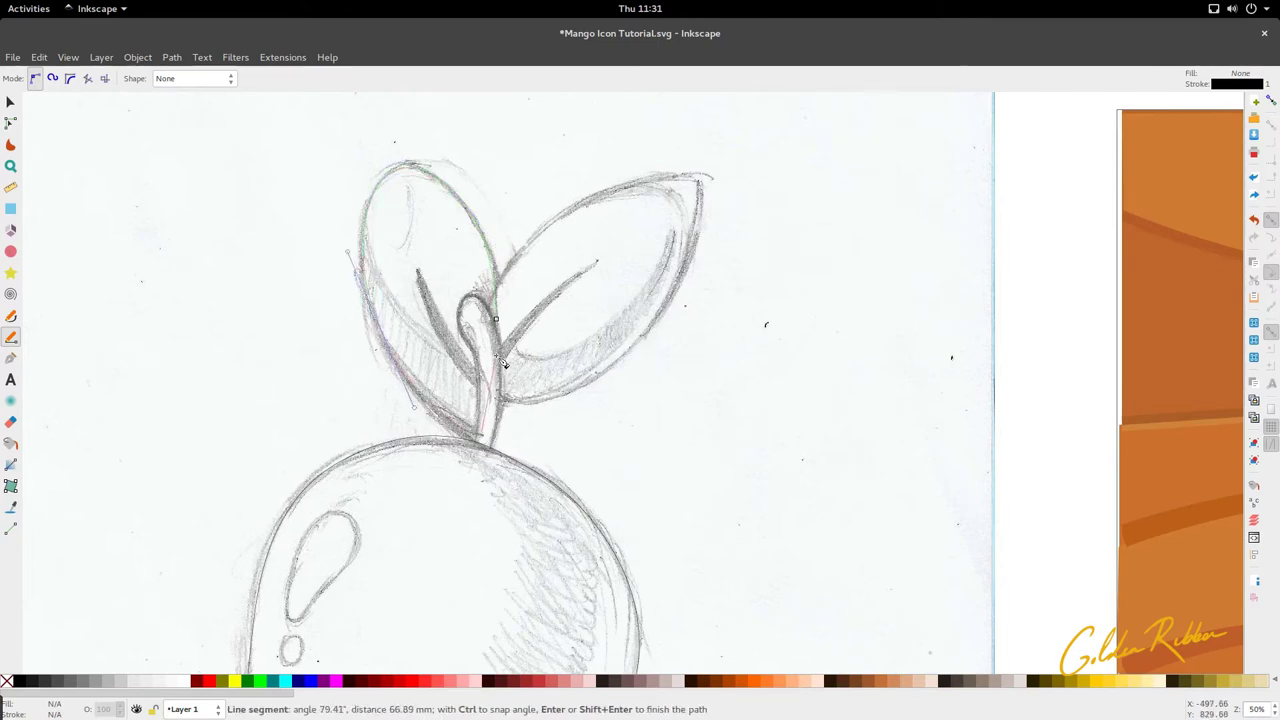
left_click_drag(495, 319, 502, 323)
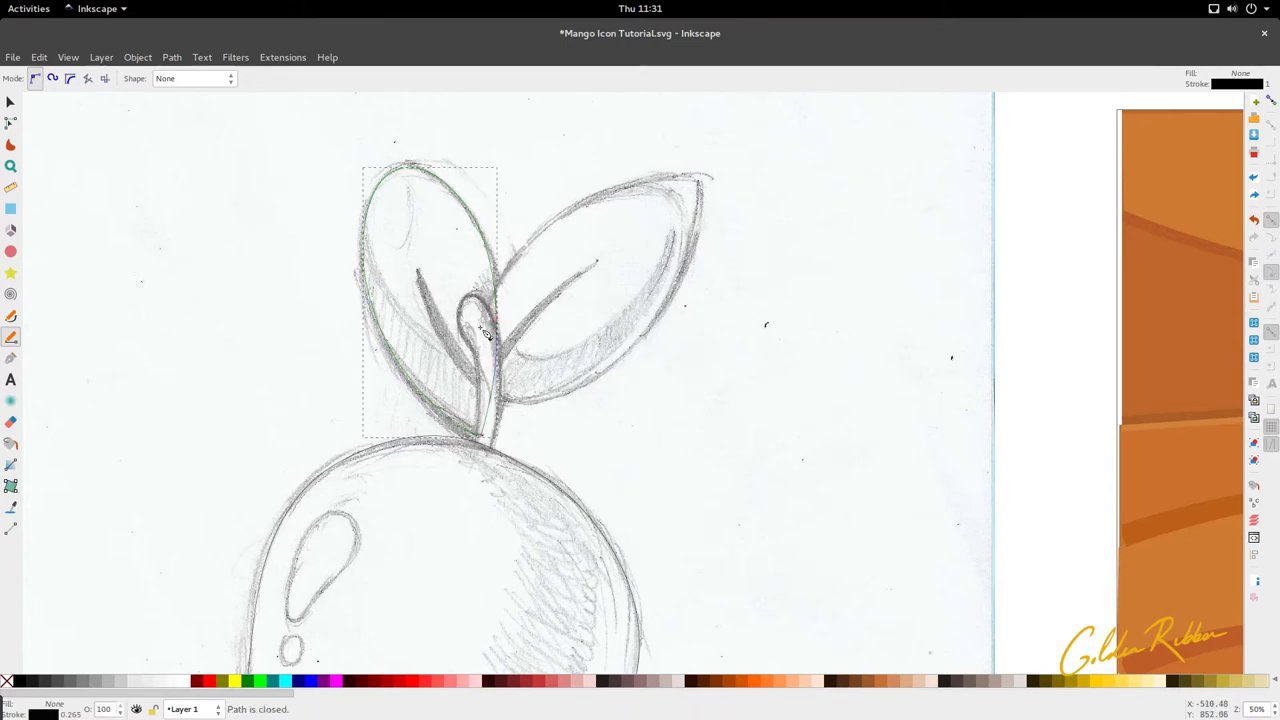
Trace the right leaf of the sketch as a closed Bezier path whose inner edge lies behind the stem.
left_click(480, 328)
left_click_drag(563, 209, 632, 168)
left_click_drag(708, 184, 712, 196)
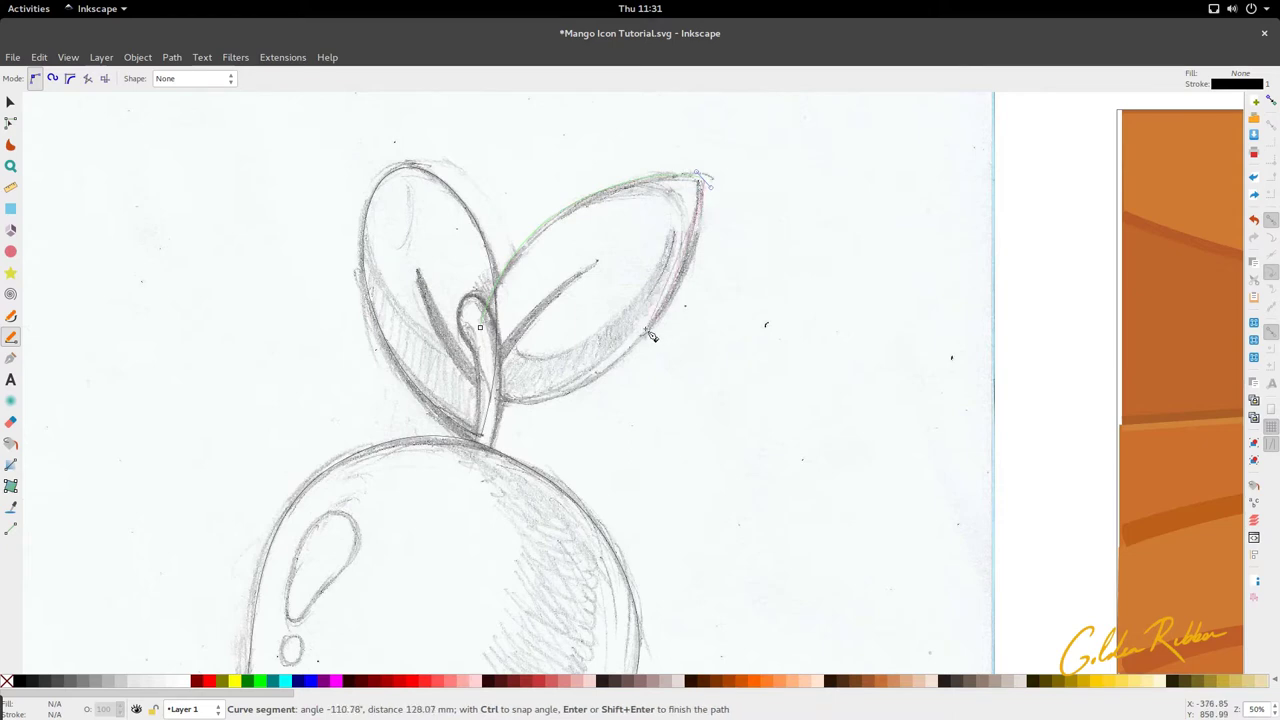
left_click_drag(648, 335, 499, 404)
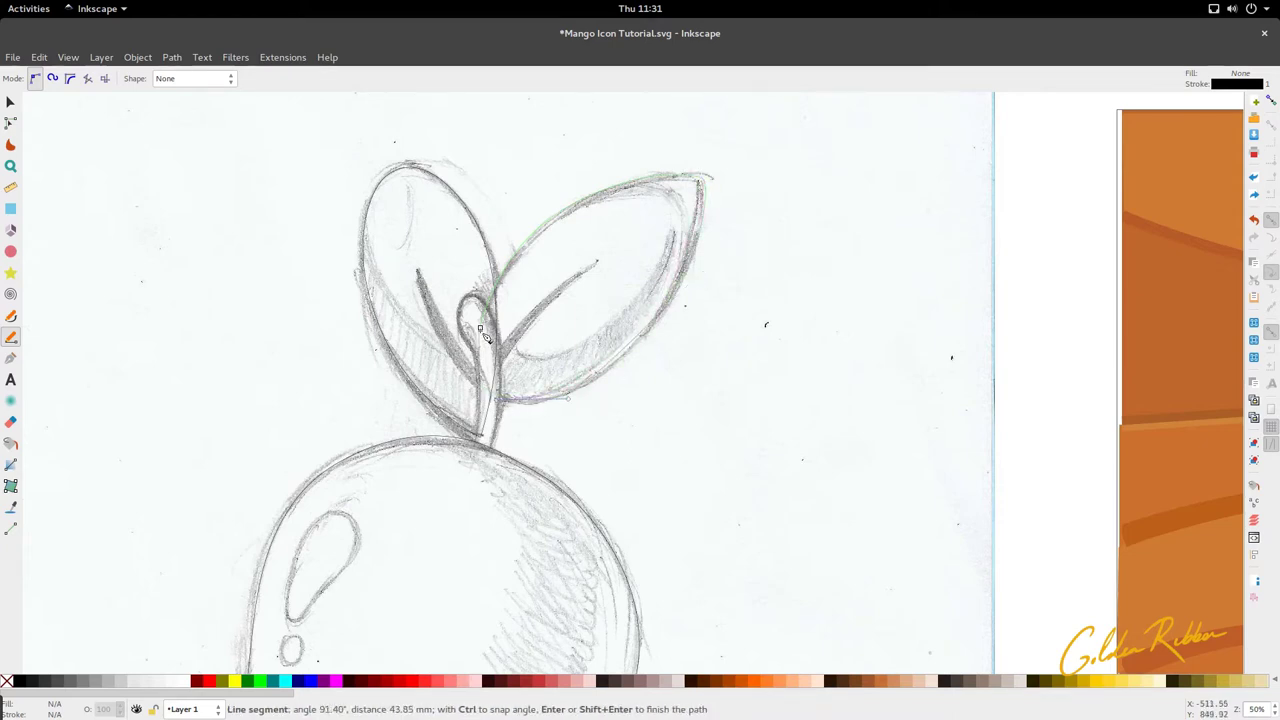
left_click(481, 330)
Trace the curved stem between the two leaves as a closed Bezier path down to the mango's top.
scroll(494, 404, "up", 2)
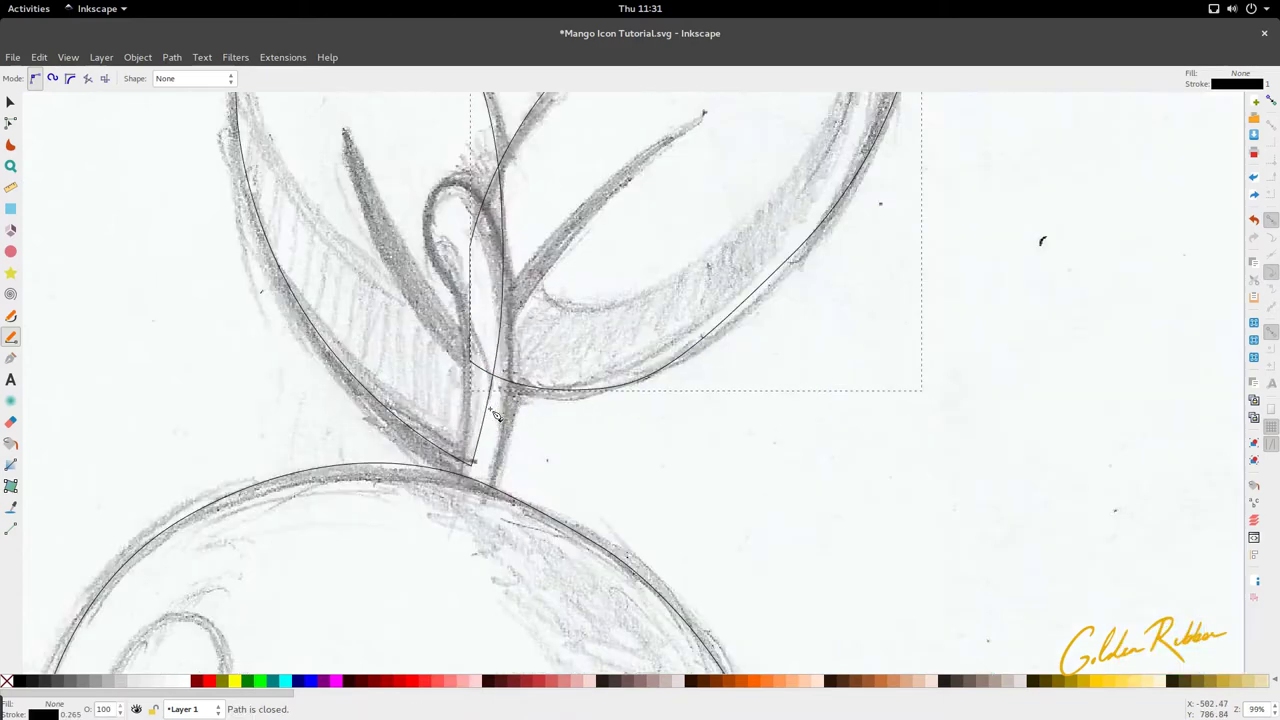
key("s")
double_click(493, 400)
key("b")
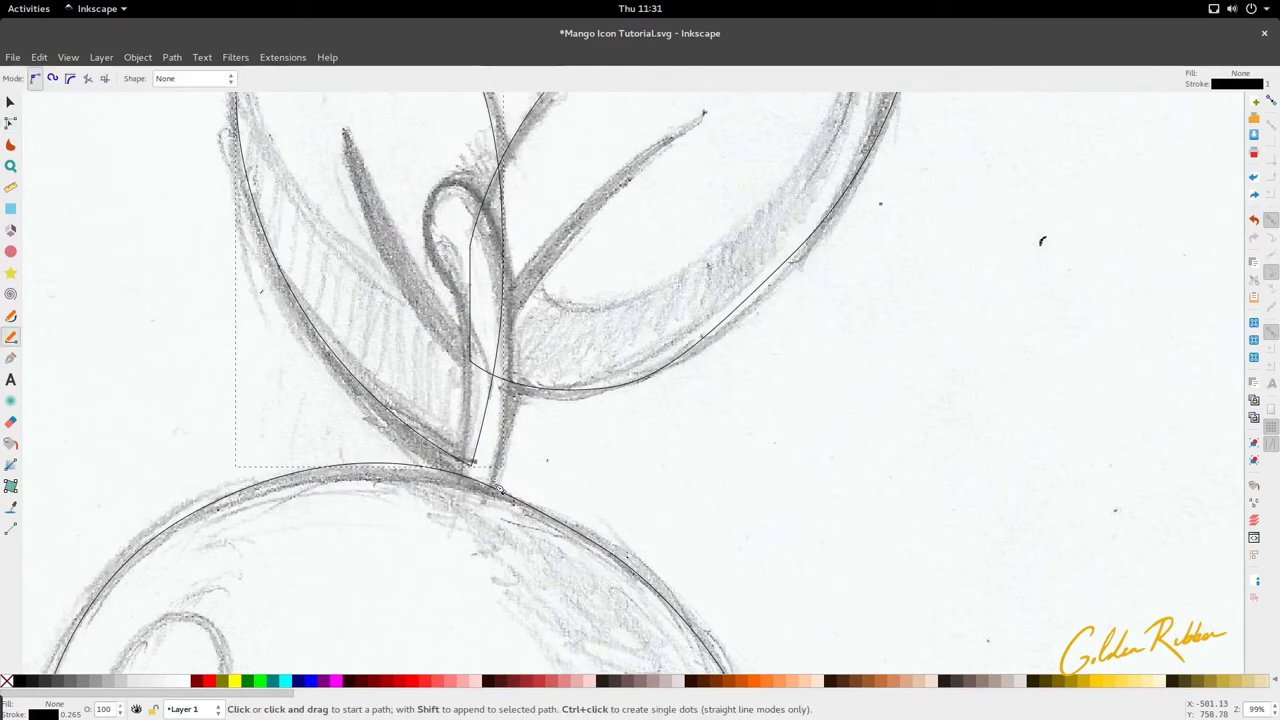
left_click(492, 488)
left_click_drag(517, 275, 421, 194)
left_click_drag(464, 296, 475, 318)
left_click_drag(471, 402, 468, 432)
left_click(460, 476)
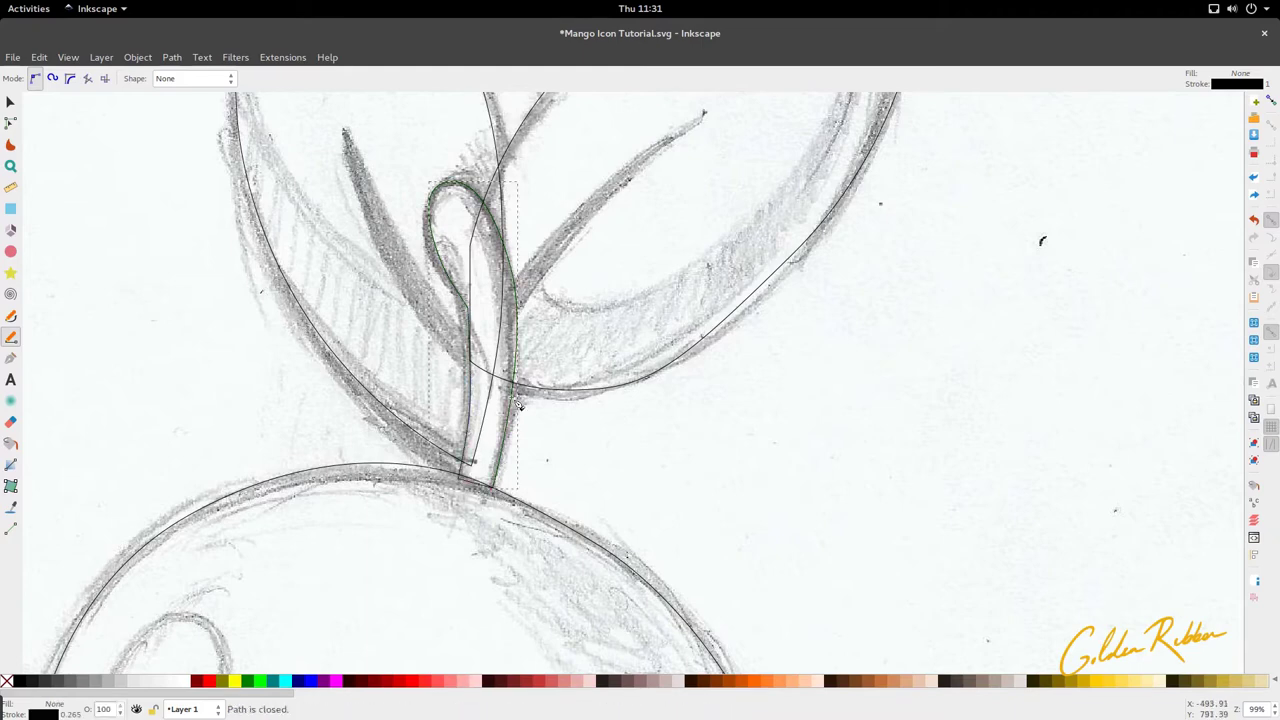
left_click(493, 488)
Move the scanned sketch to the left, clear of the traced outlines.
scroll(517, 400, "down", 3)
key("s")
scroll(505, 423, "up", 1)
scroll(505, 423, "up", 1)
scroll(507, 414, "down", 1)
scroll(483, 318, "down", 5)
left_click_drag(541, 357, 266, 380)
Reshape the curve at the lower-left node of the mango's body outline.
scroll(500, 447, "up", 2, "ctrl")
key("n")
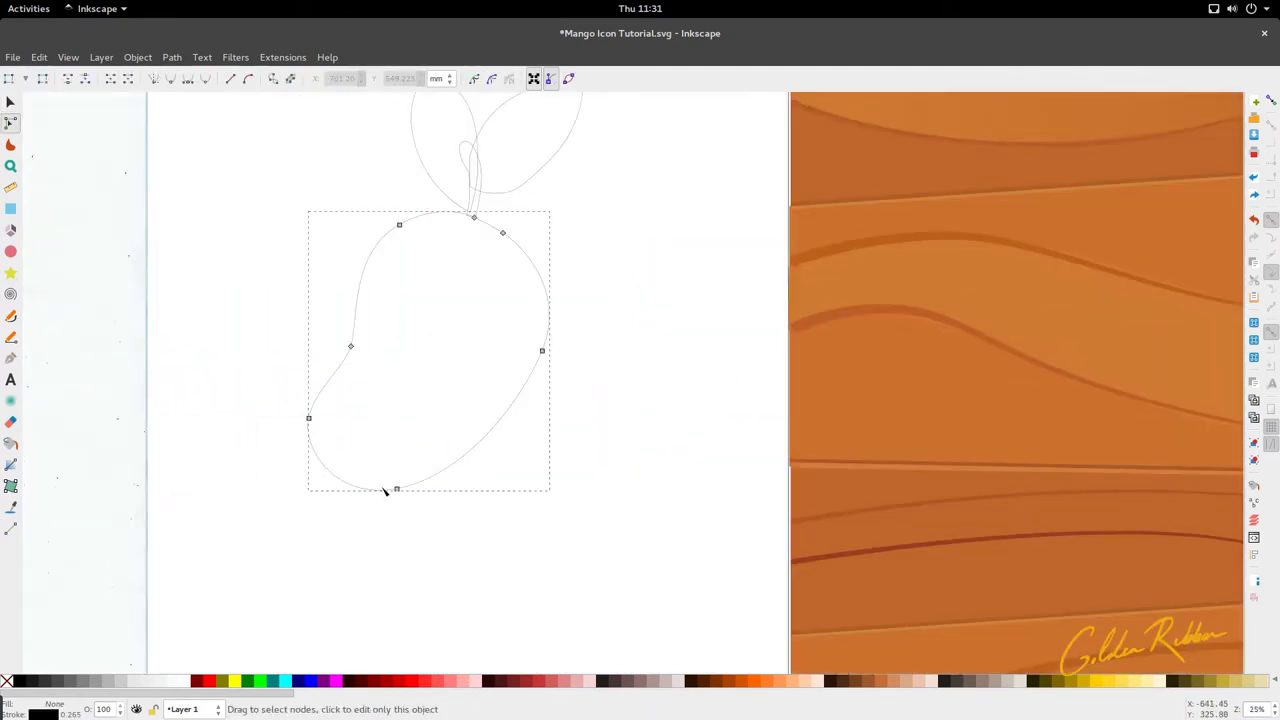
left_click(310, 419)
left_click_drag(303, 450, 300, 456)
Move the four traced mango outlines together onto the wooden background and save the document.
key("5")
key("s")
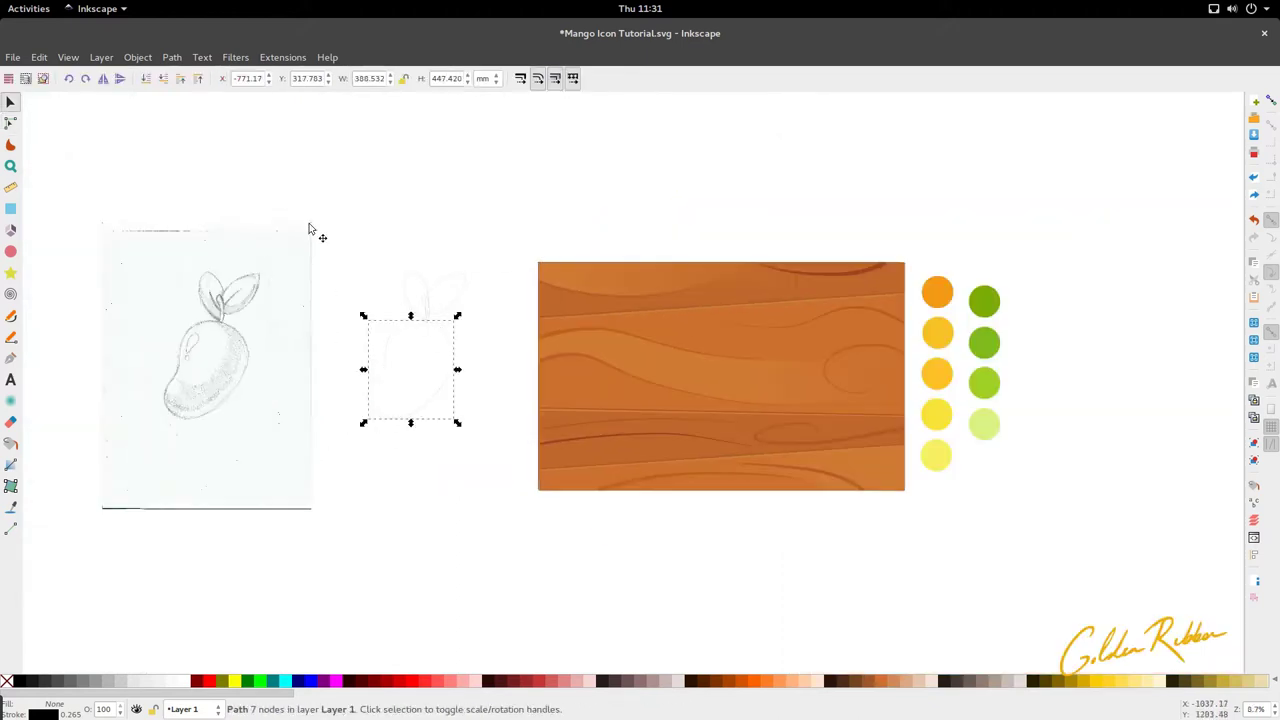
left_click_drag(326, 234, 506, 486)
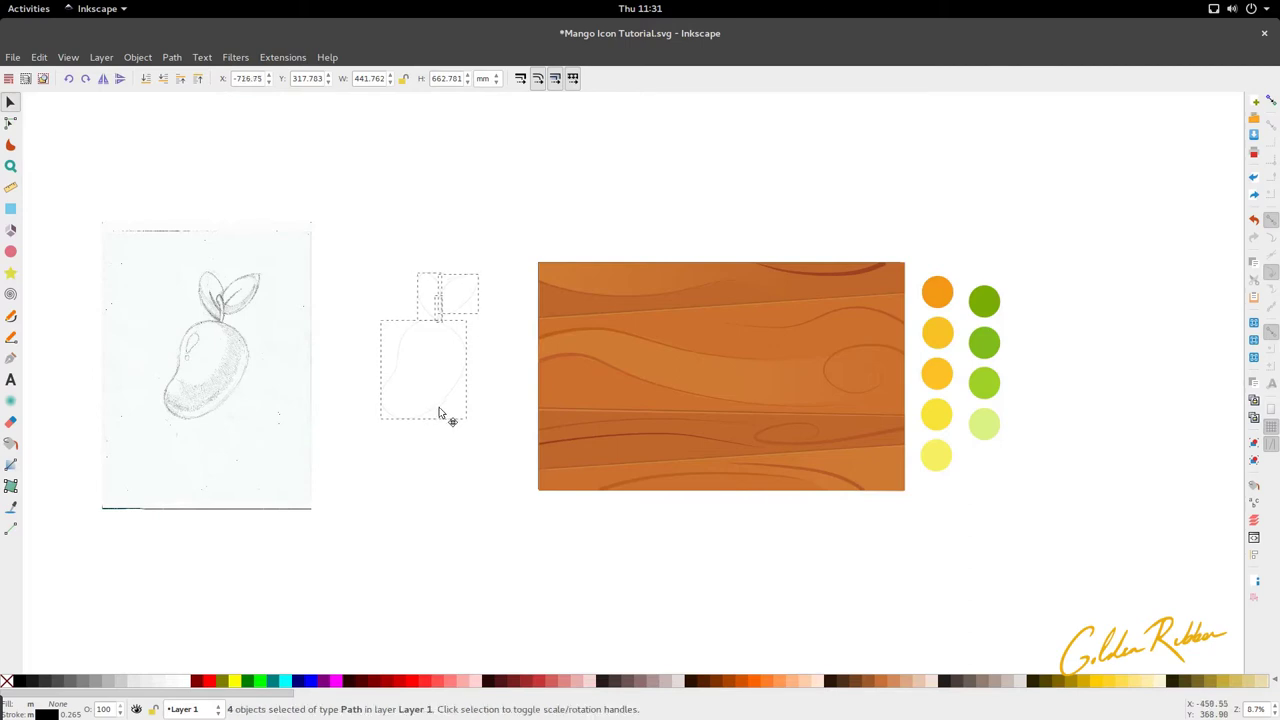
mouse_move(441, 412)
left_mouse_down()
mouse_move(766, 408)
mouse_move(731, 435)
mouse_move(783, 462)
left_mouse_up()
left_click(558, 193)
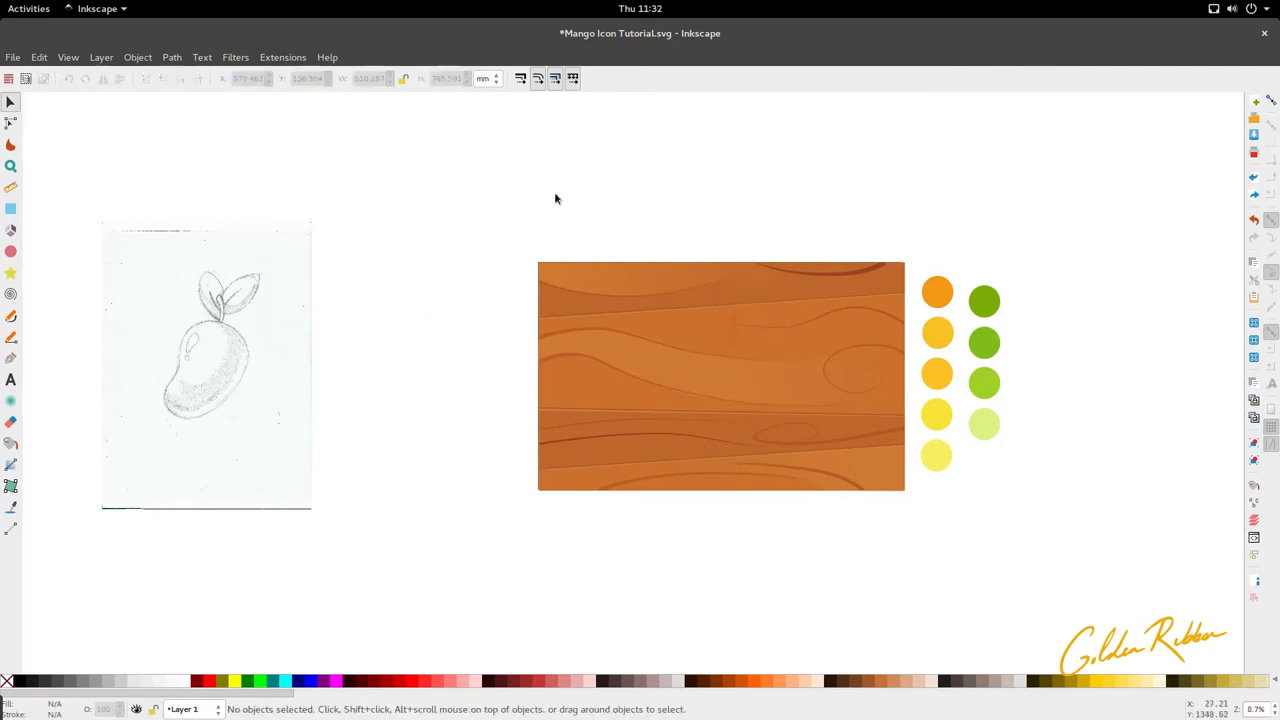
key("ctrl+s")
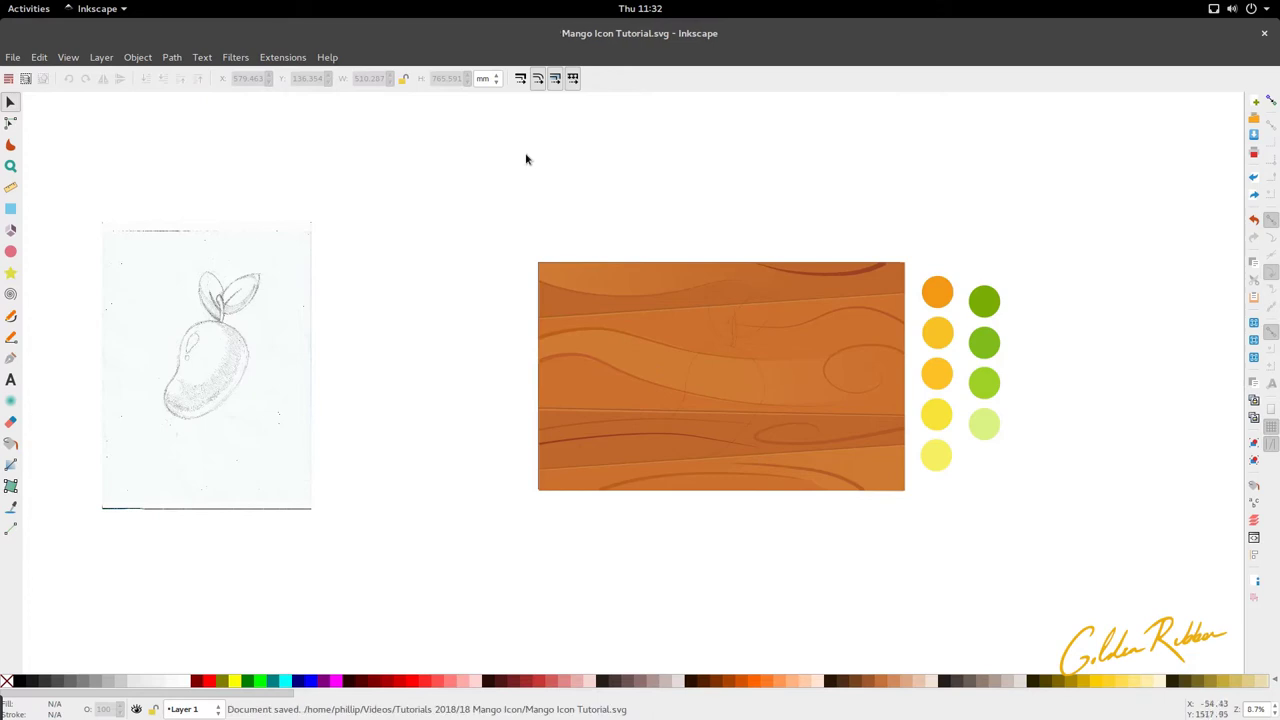
Check the program's version in its About information.
left_click(268, 58)
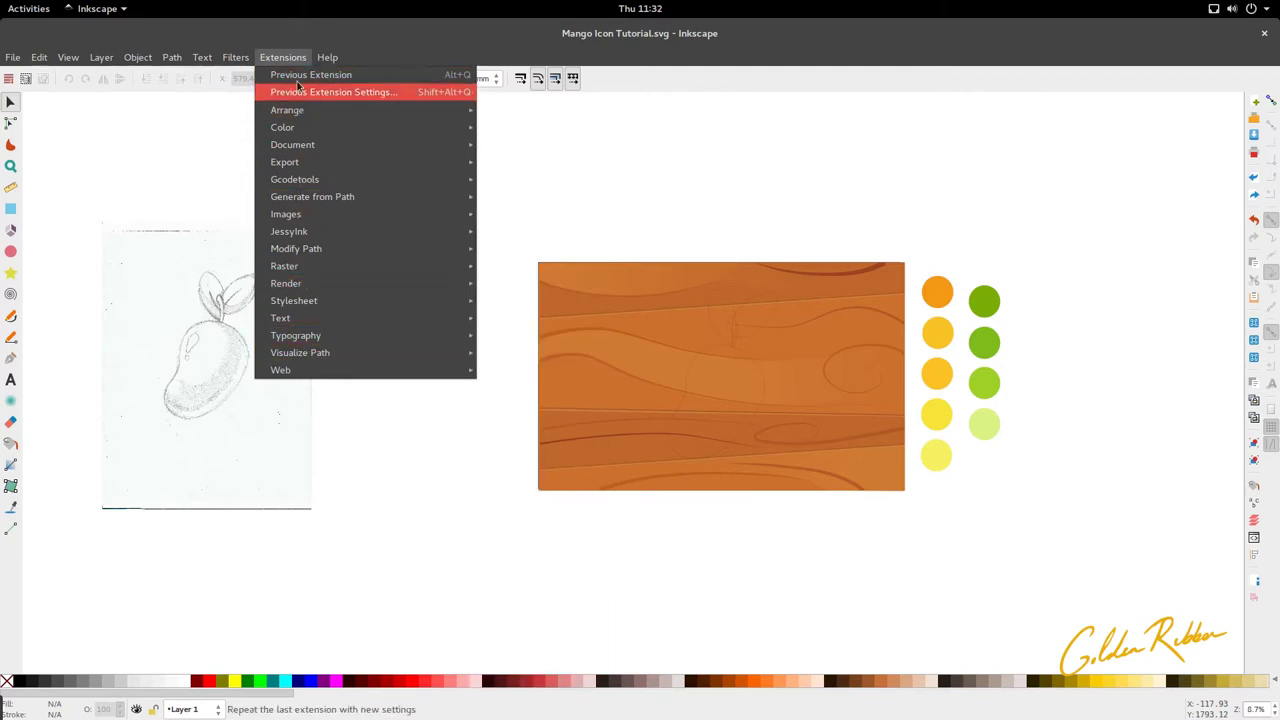
mouse_move(237, 60)
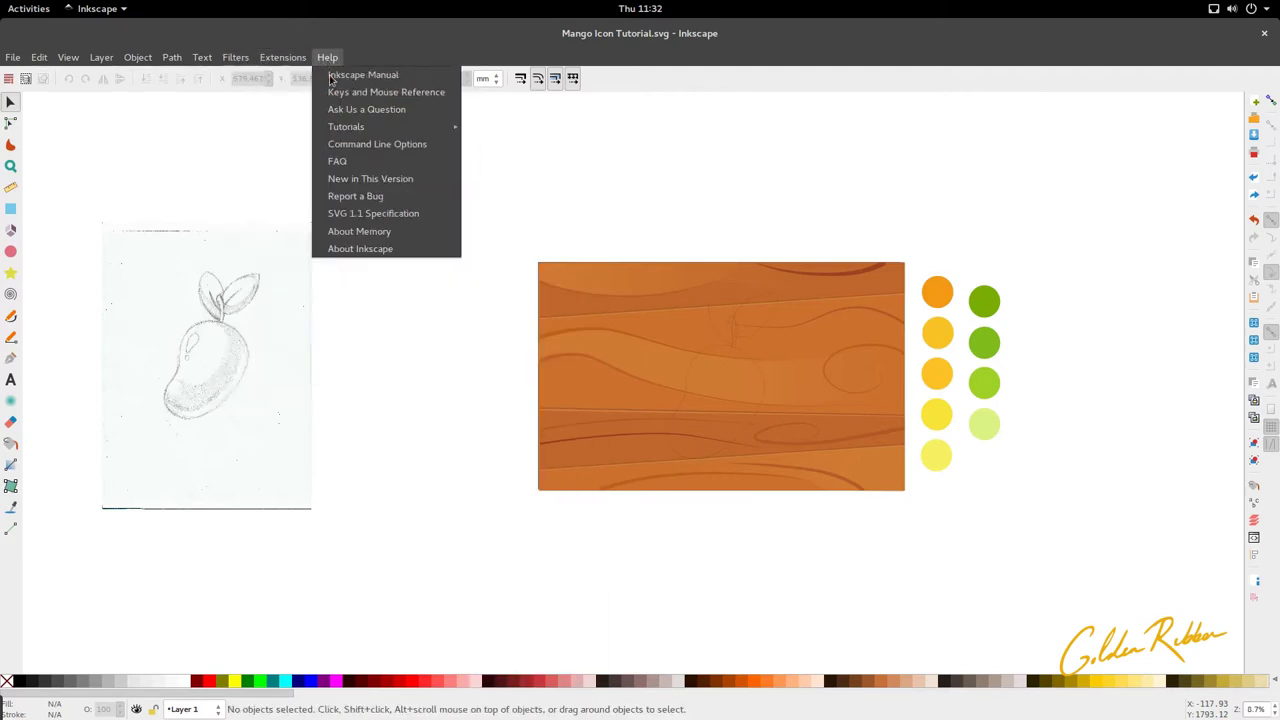
left_click(365, 250)
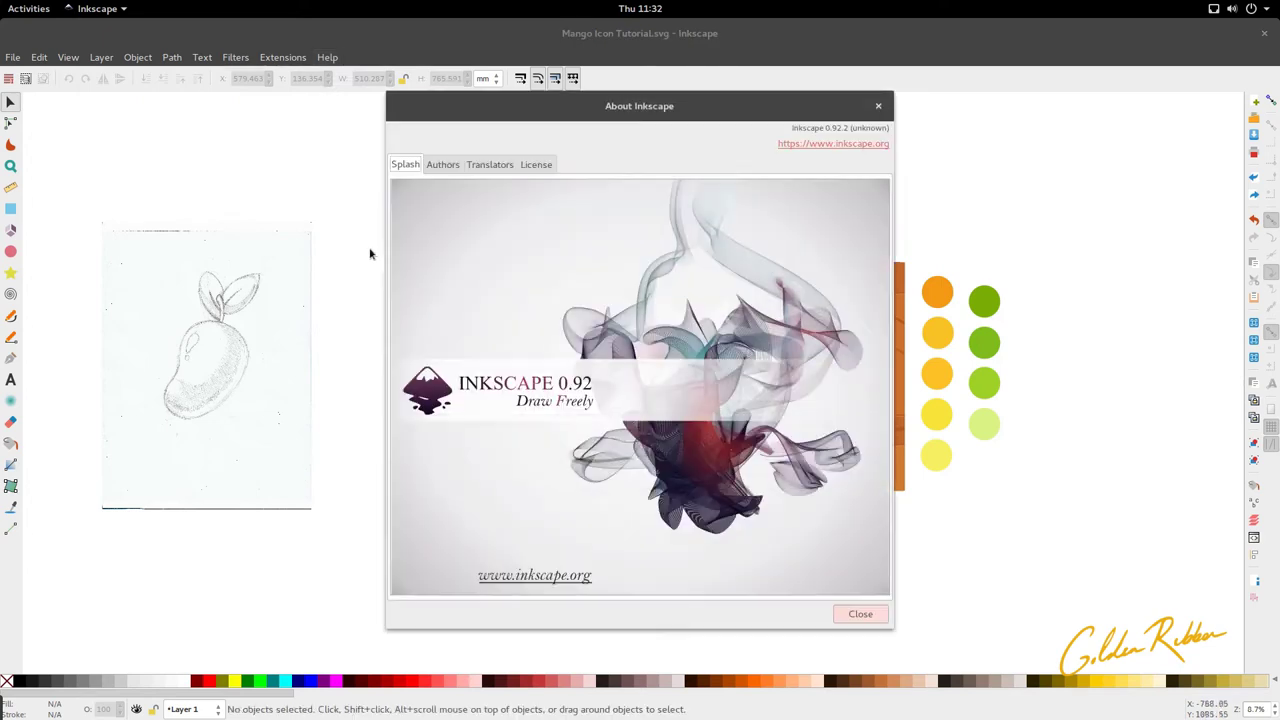
left_click(875, 106)
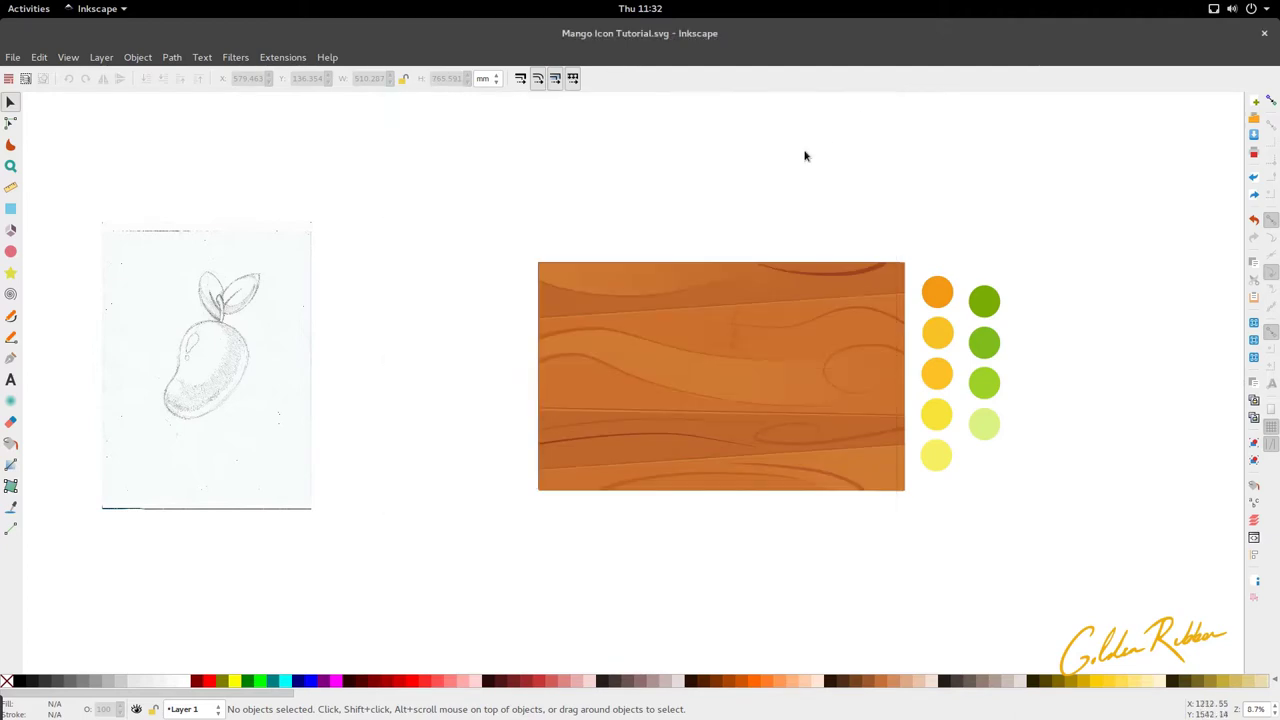
Adjust the curve at the bottom node of the mango's body outline by changing its handle.
scroll(727, 378, "right", 3)
scroll(607, 471, "up", 4)
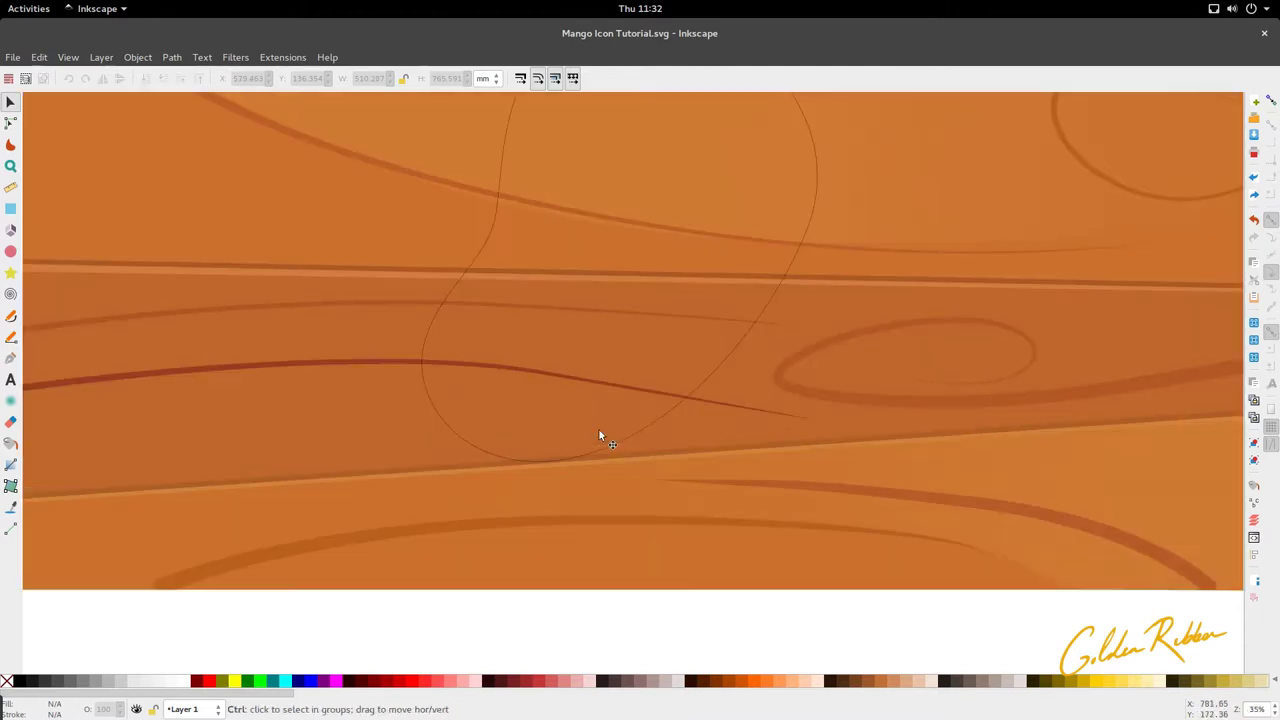
double_click(585, 459)
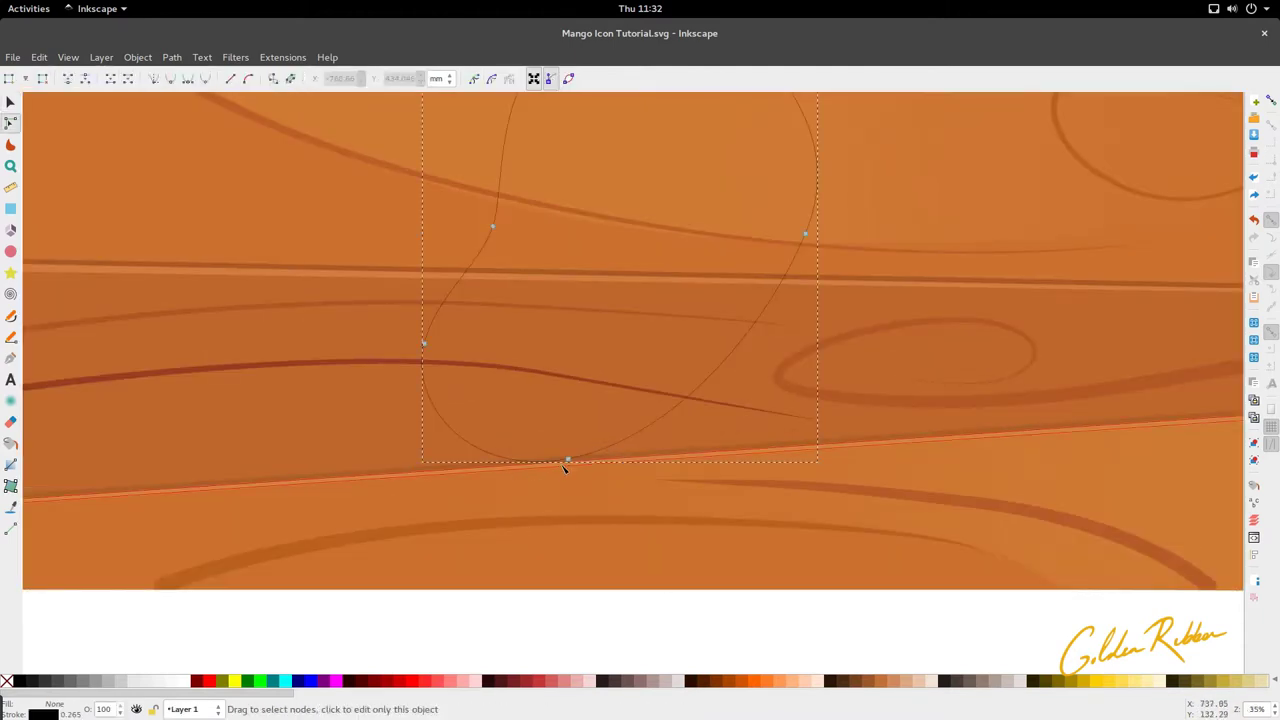
left_click(567, 461)
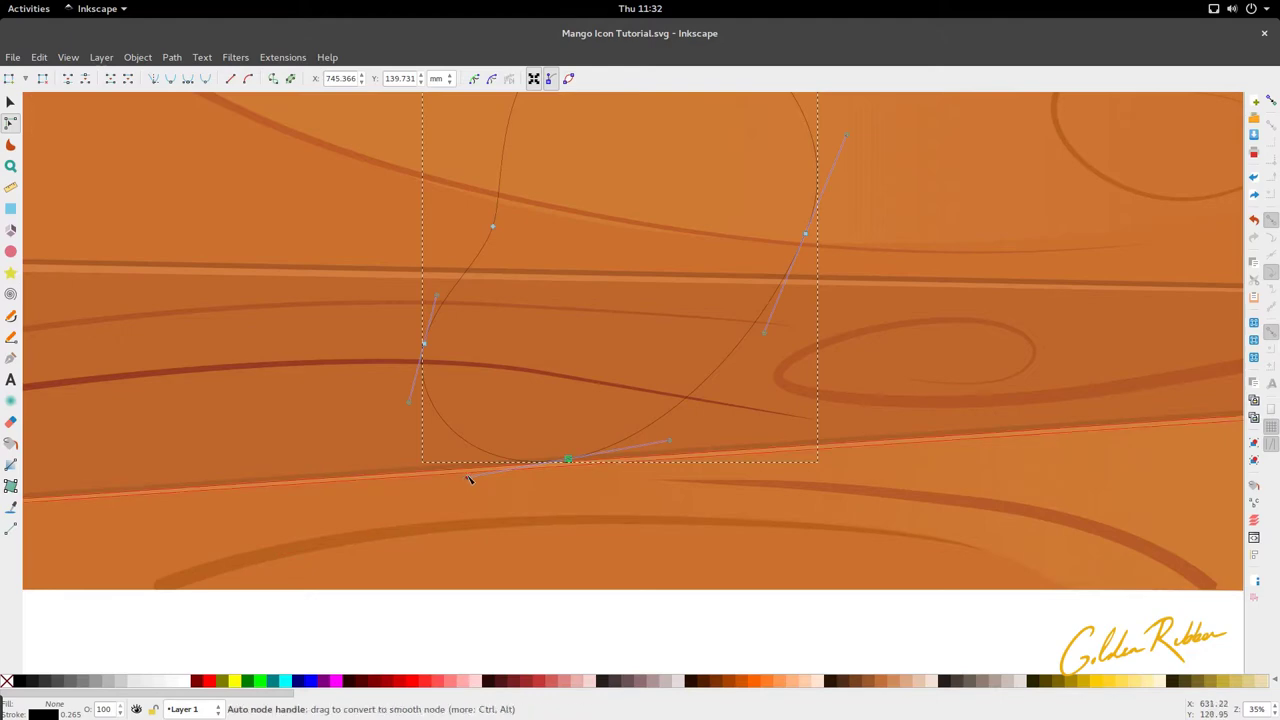
left_click_drag(468, 478, 462, 480)
key("s")
scroll(536, 241, "down", 2)
scroll(521, 227, "up", 2)
Shift the node at the mango body's inward bend and lengthen its upper handle to smooth the curve.
double_click(504, 254)
scroll(518, 261, "up", 4)
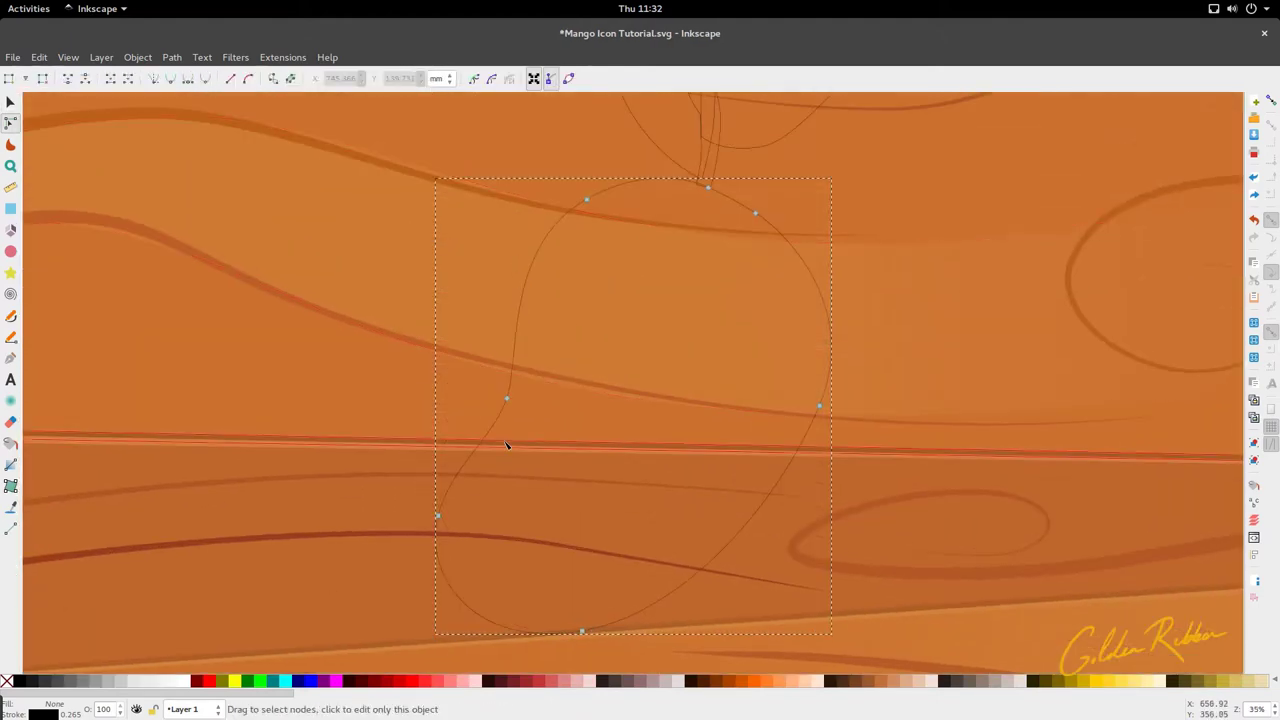
left_click(507, 398)
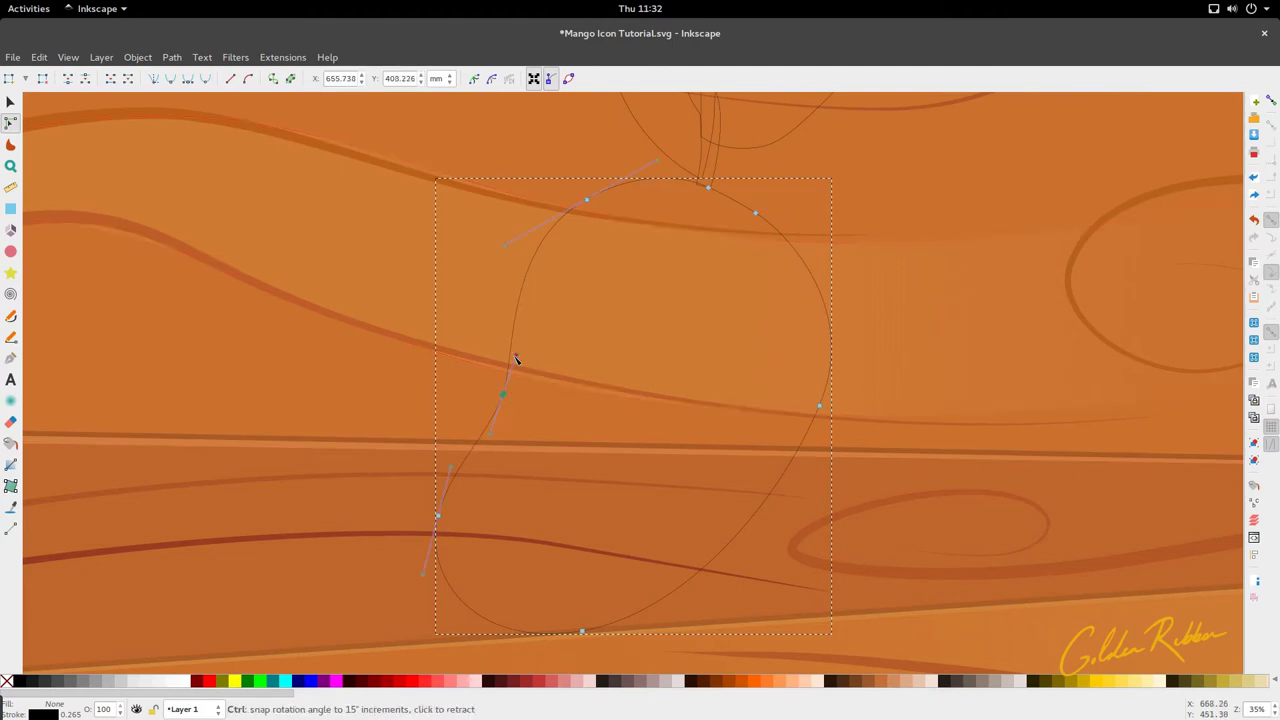
left_click_drag(516, 360, 517, 349)
key("s")
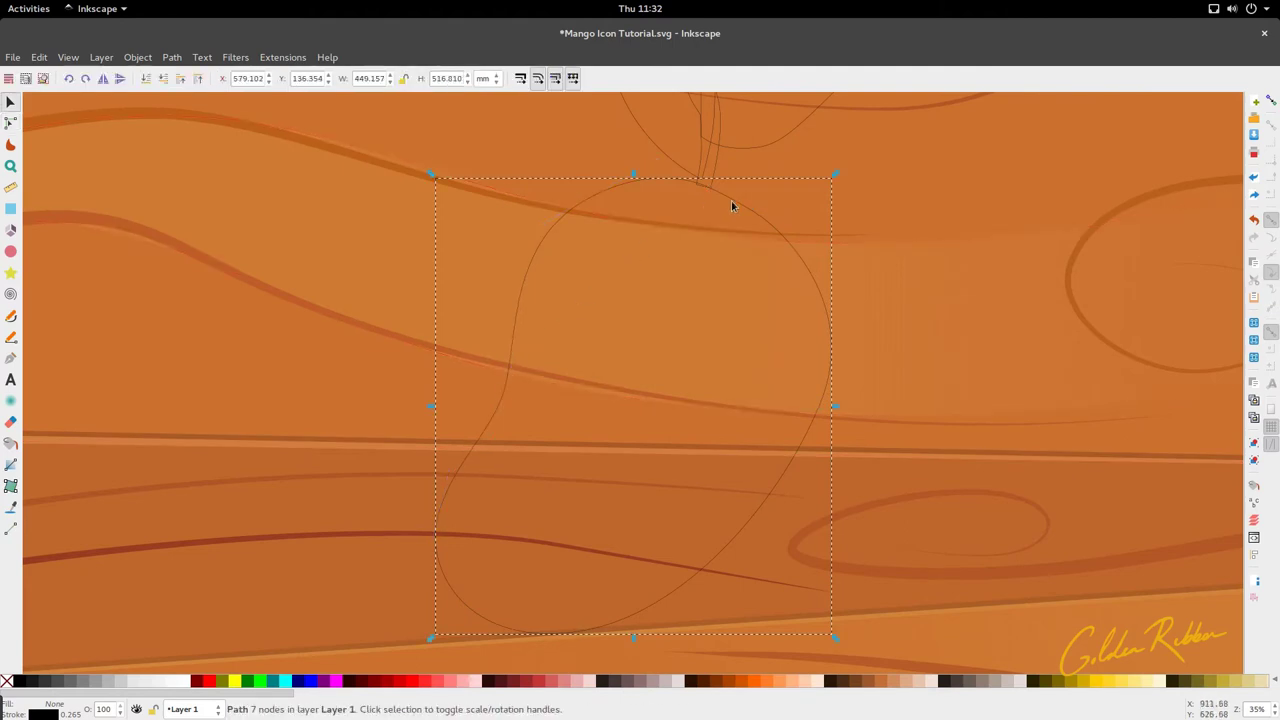
Remove the extra node on the upper-right edge of the mango's body outline.
scroll(758, 226, "up", 1)
key("n")
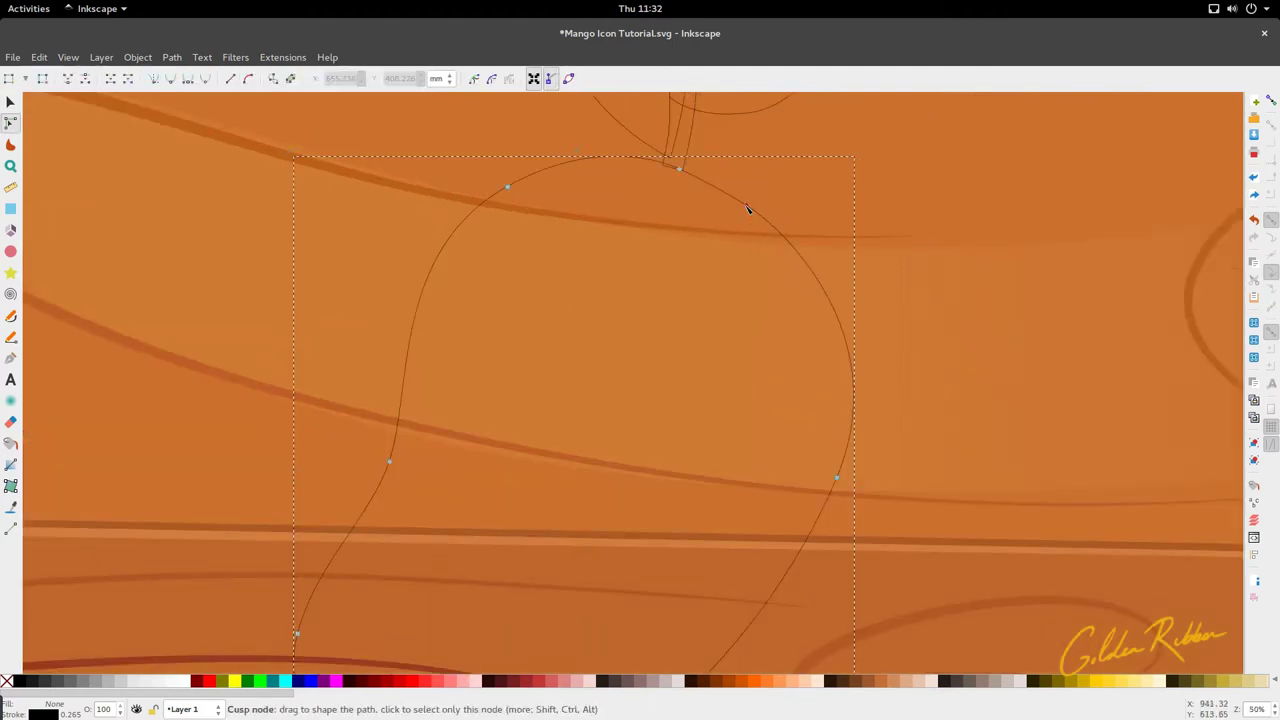
left_click_drag(745, 207, 834, 220)
key("s")
scroll(680, 260, "down", 3)
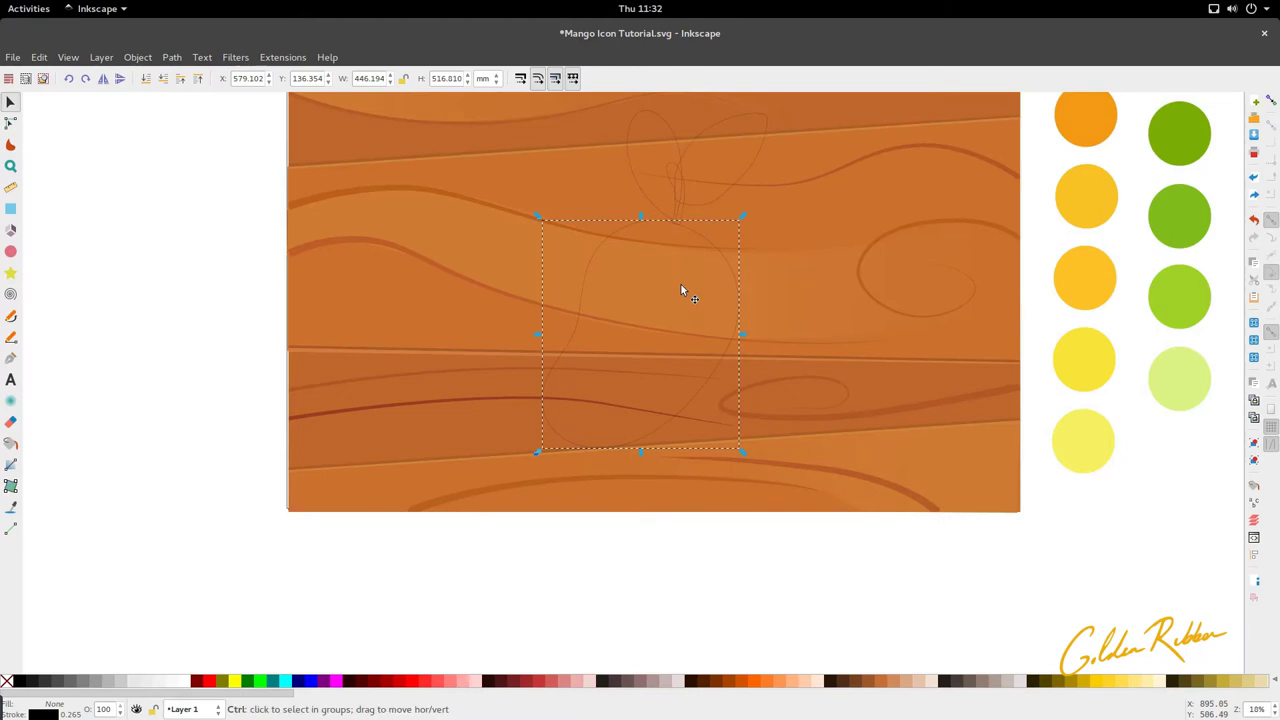
Fill the mango body with the yellow-orange of the palette's second orange swatch, #f9c327.
scroll(681, 284, "down", 1)
key("d")
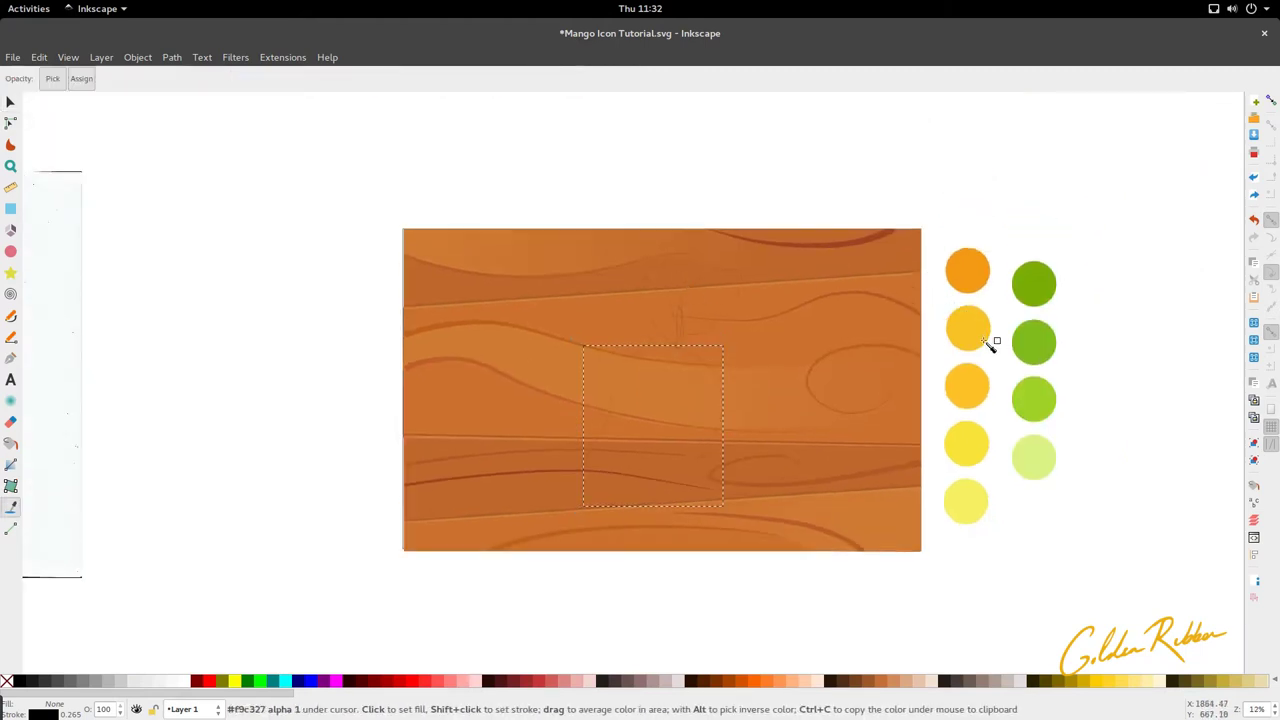
left_click(977, 338)
key("s")
Fill the stem outline with the bright green of the palette's third green swatch.
scroll(688, 326, "up", 3)
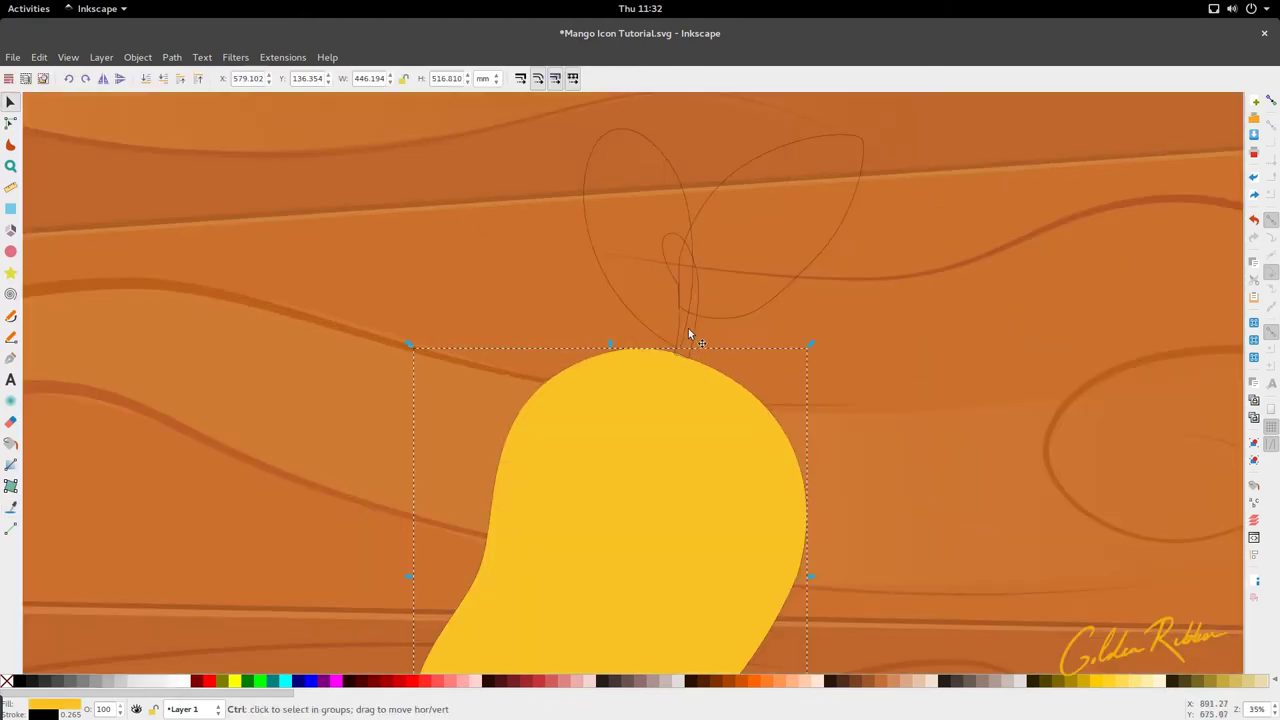
left_click(698, 335)
key("d")
scroll(660, 370, "down", 4)
scroll(848, 432, "up", 6)
left_click(955, 367)
scroll(560, 260, "down", 3)
key("s")
Curve the stem's left edge by adjusting the upper handle of its lower-left node.
scroll(671, 239, "up", 6)
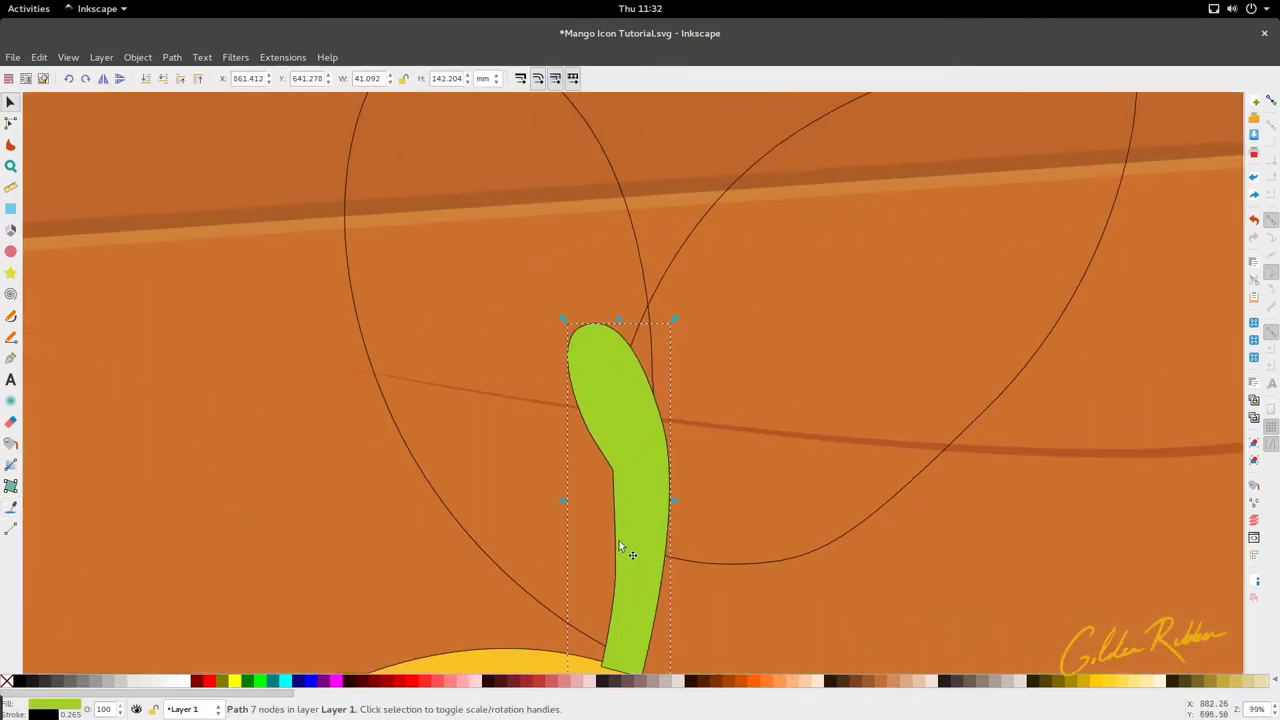
key("n")
scroll(615, 470, "down", 3)
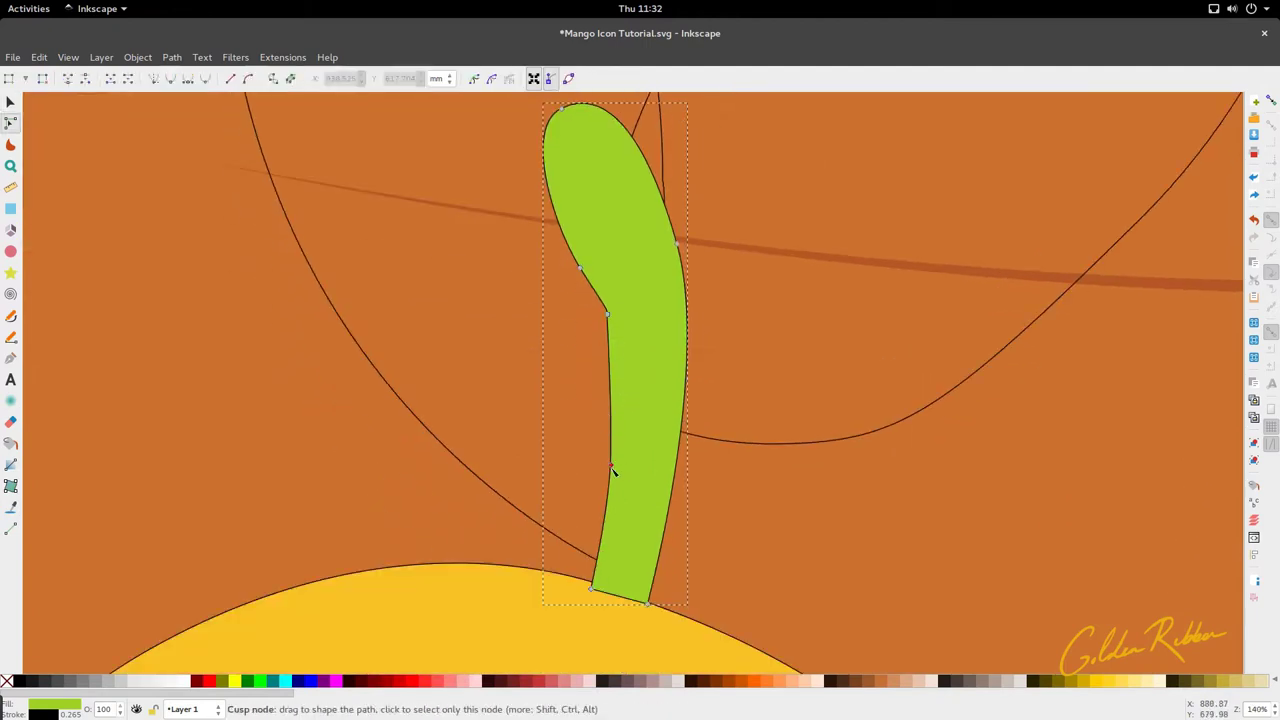
left_click(613, 468)
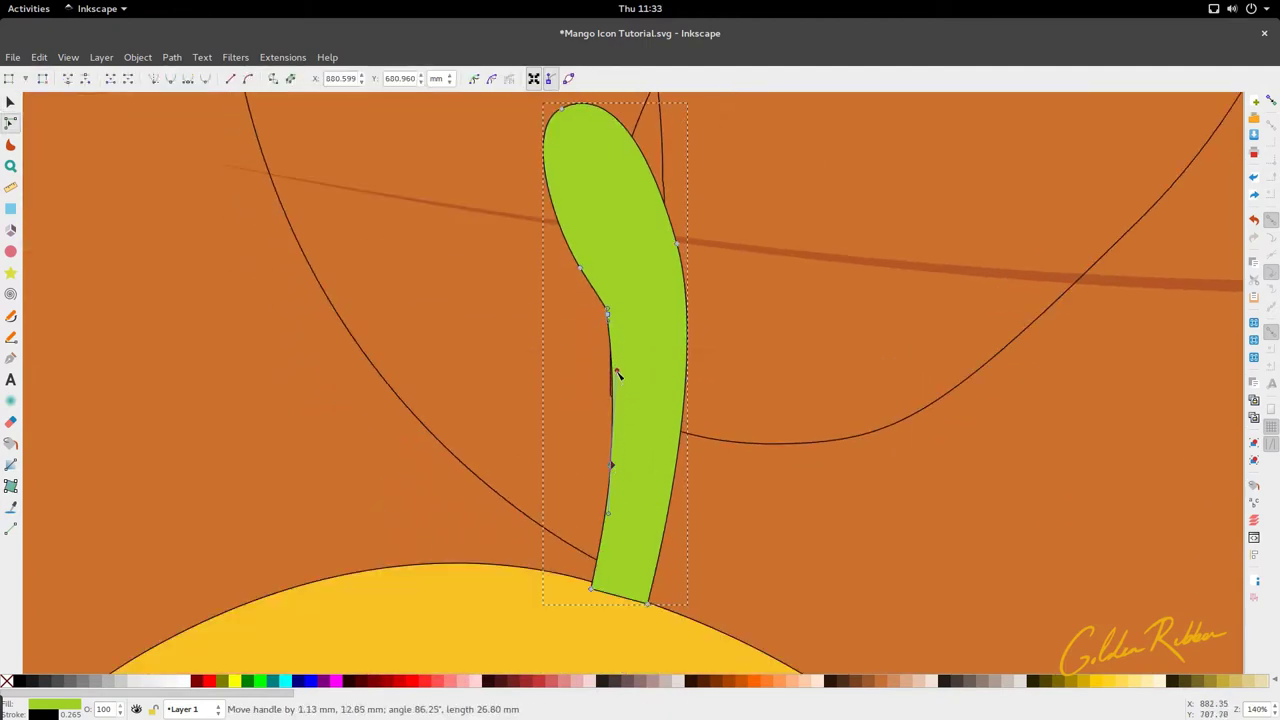
key("s")
scroll(585, 374, "down", 3)
scroll(597, 365, "up", 3)
Reshape the stem's left edge at its bend node and nudge the node below it to smooth the curve.
key("n")
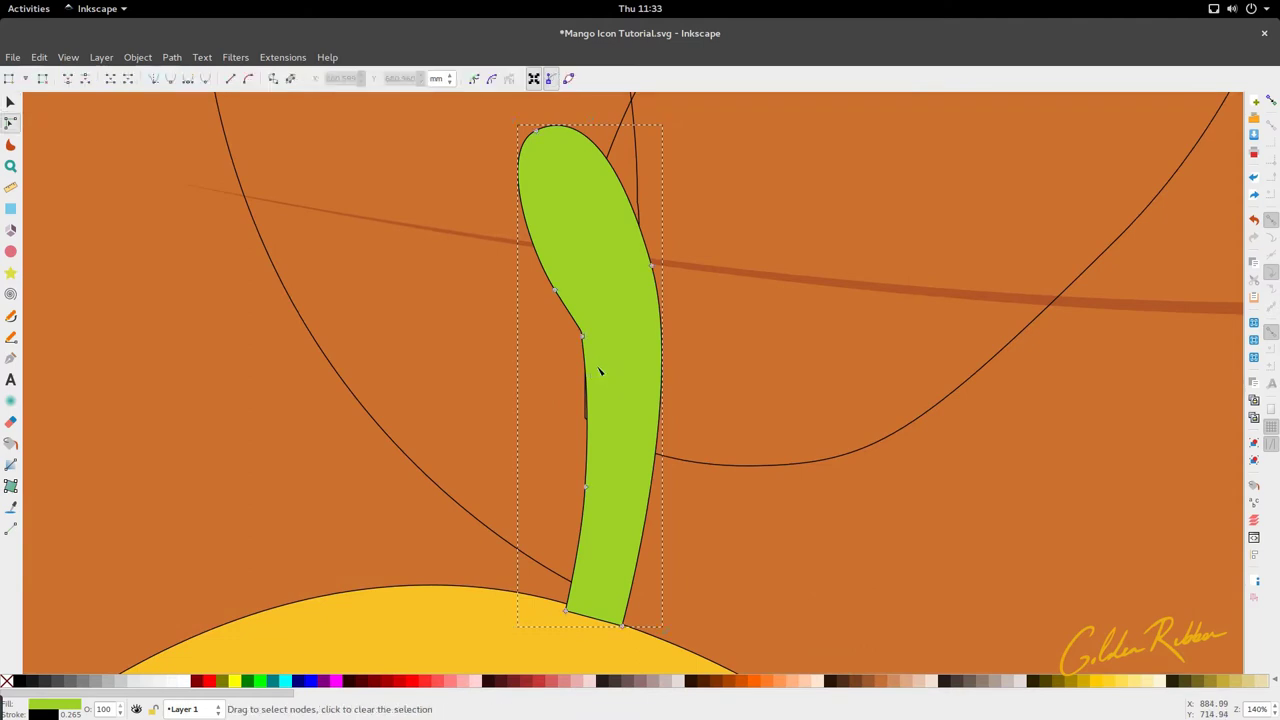
left_click_drag(585, 337, 589, 343)
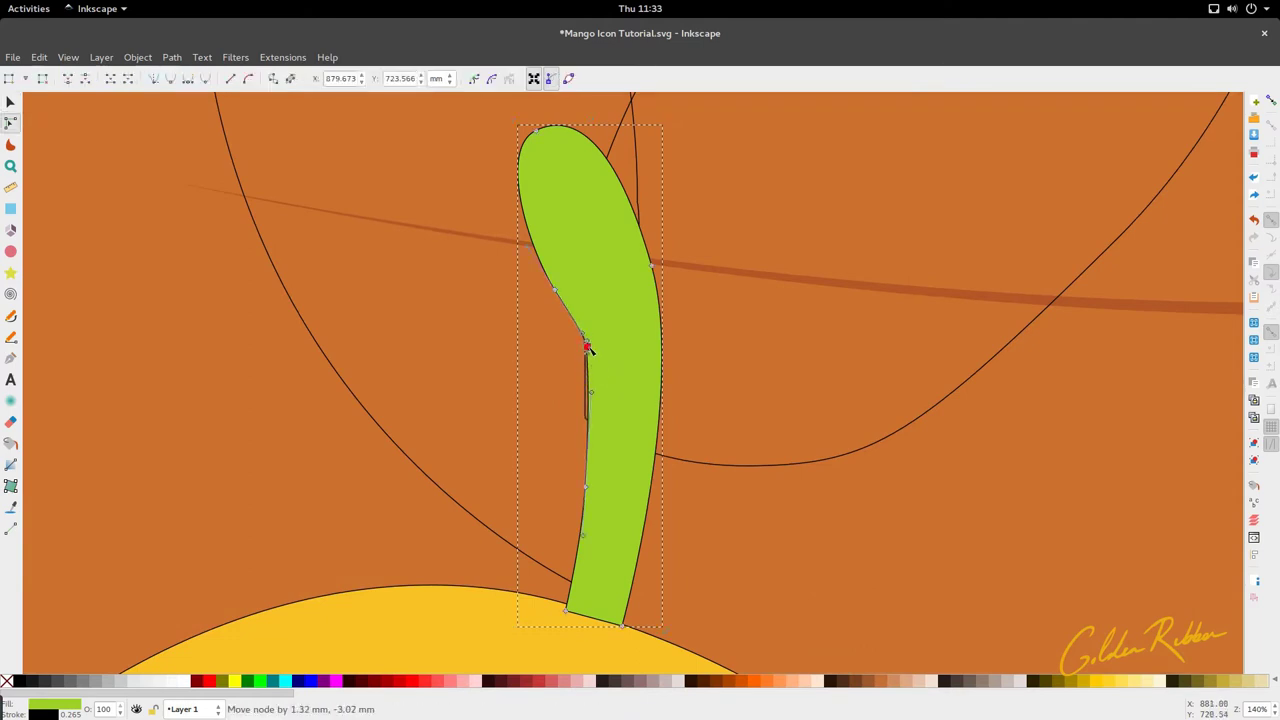
left_click_drag(587, 346, 540, 291)
key("s")
scroll(510, 306, "down", 2)
scroll(510, 308, "down", 1)
scroll(542, 389, "up", 2)
key("n")
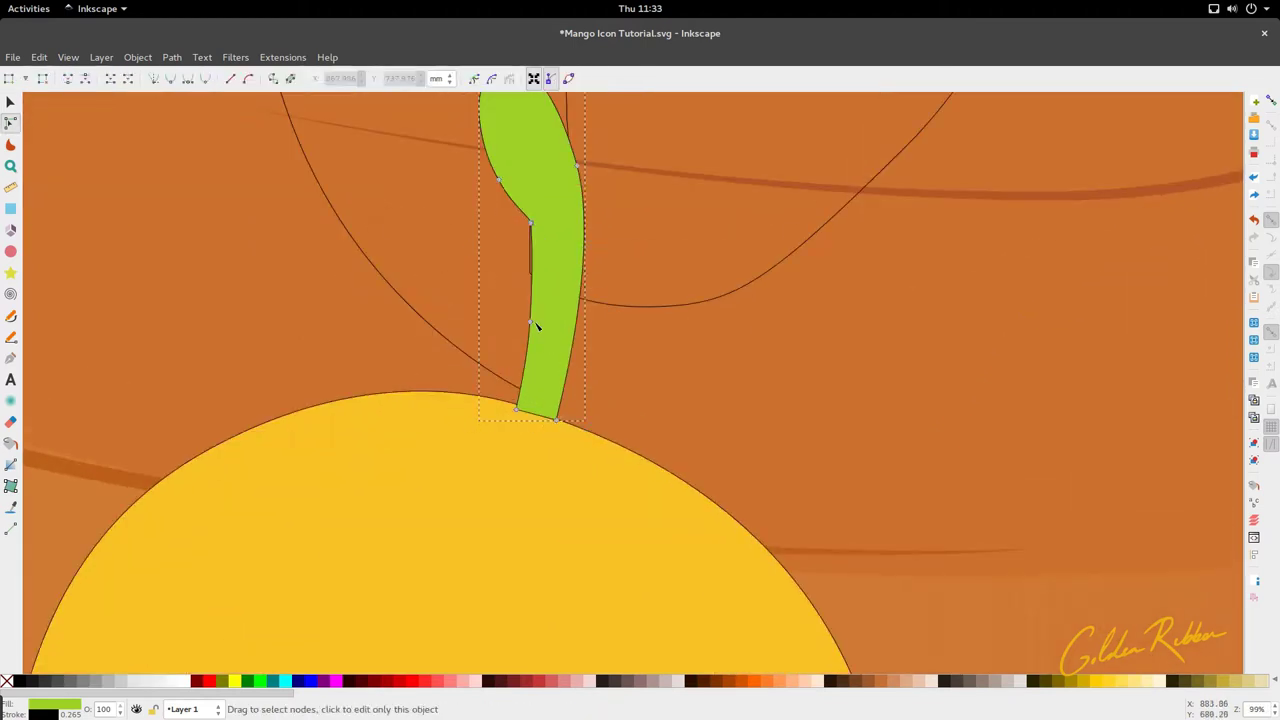
left_click_drag(533, 323, 531, 319)
key("s")
scroll(487, 316, "down", 3)
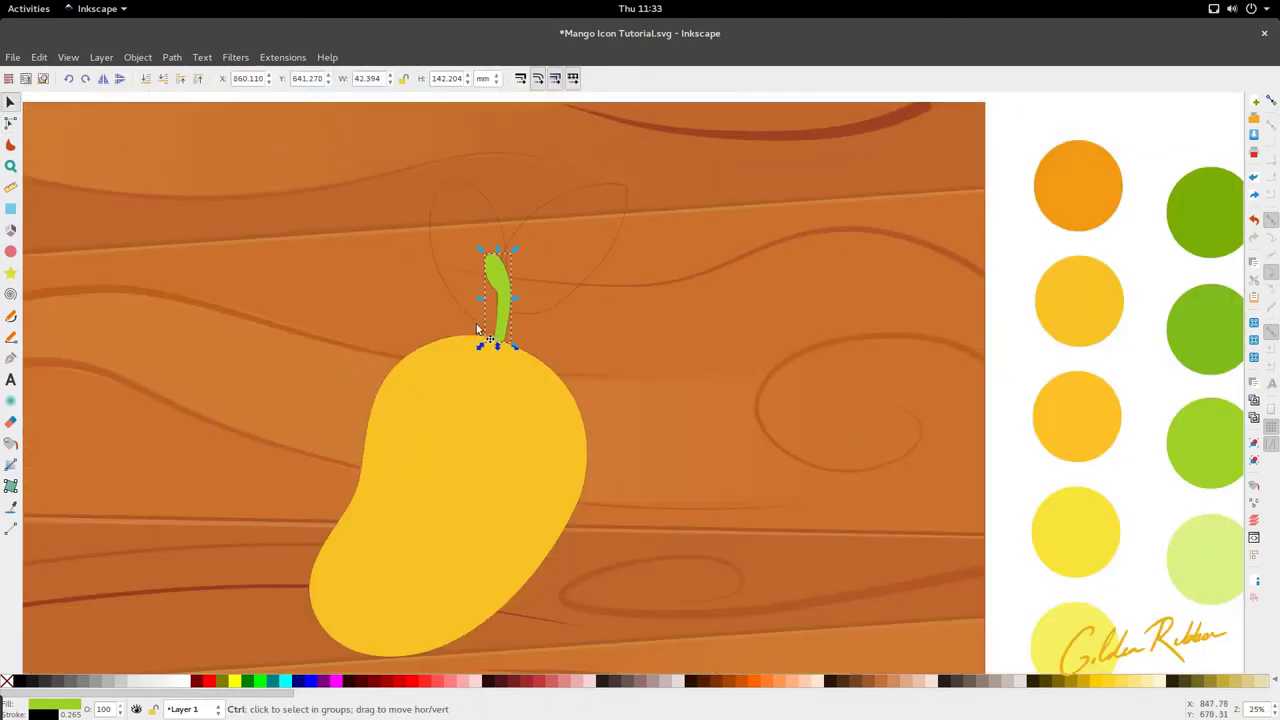
Reshape the lower edge of the right leaf outline by adjusting its bottom node's curve.
scroll(474, 324, "up", 2)
left_click(622, 320)
scroll(626, 328, "up", 3)
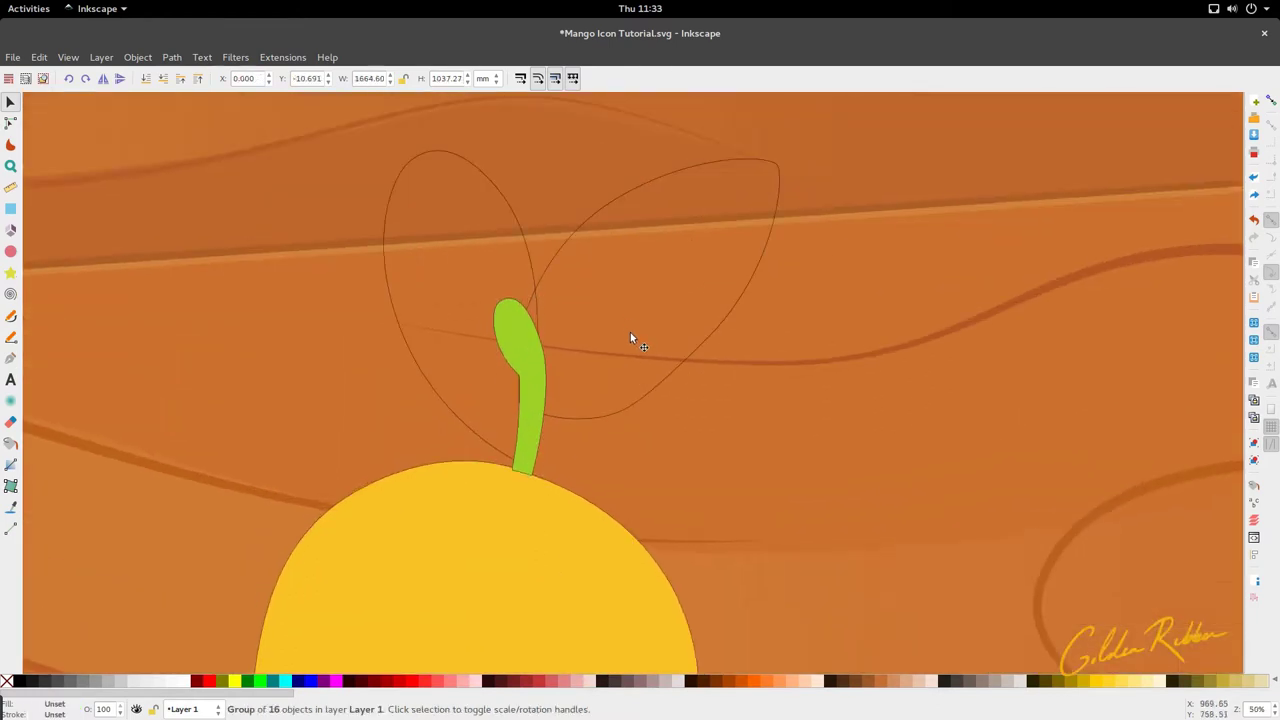
double_click(606, 415)
left_click(579, 419)
mouse_move(638, 412)
left_mouse_down()
mouse_move(656, 394)
mouse_move(614, 419)
left_mouse_up()
key("s")
scroll(589, 316, "down", 3)
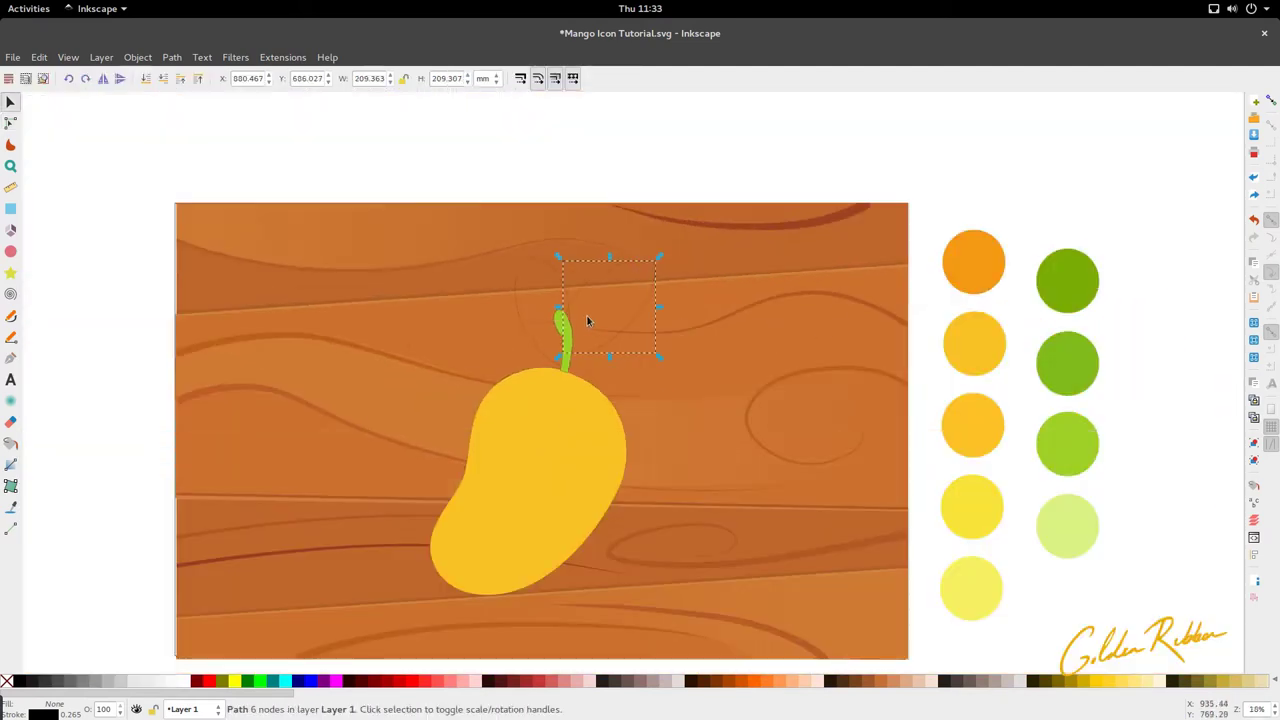
Fill both leaves with the bright green of the palette's third green swatch.
left_click(546, 263, "shift")
key("d")
left_click(1087, 448)
key("s")
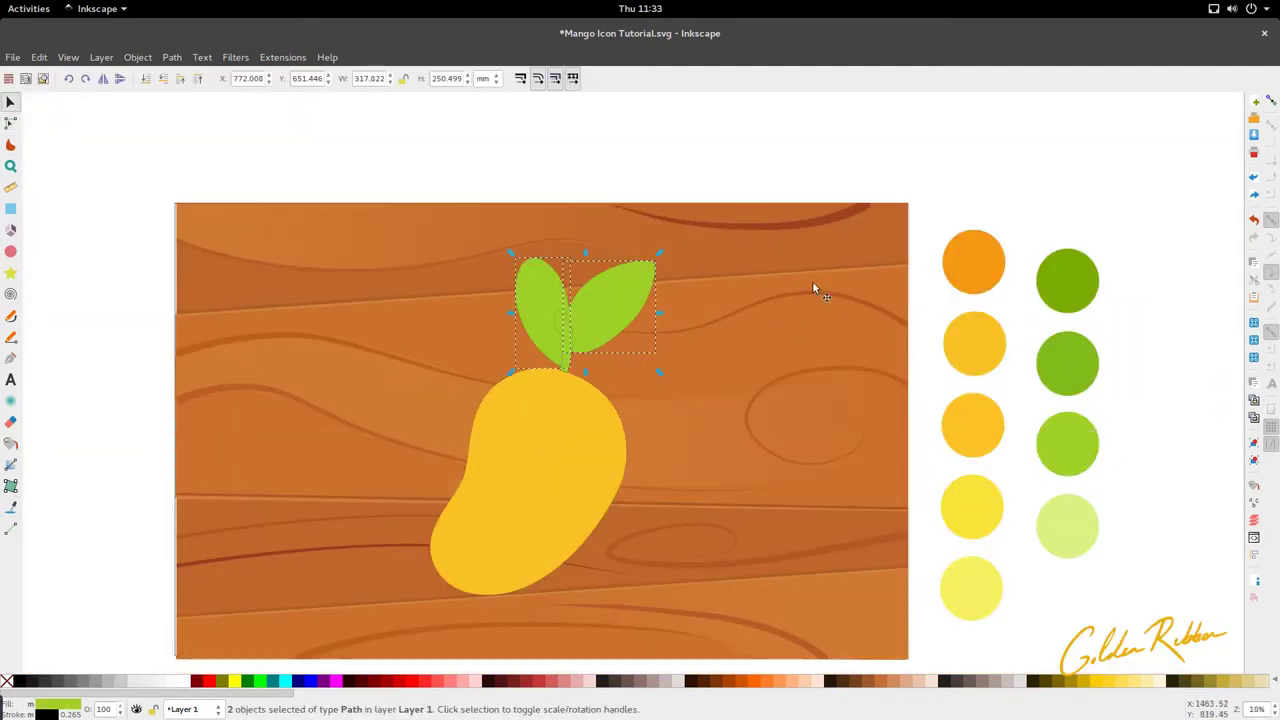
left_click(672, 228)
scroll(652, 243, "down", 2)
scroll(581, 370, "down", 1)
scroll(574, 338, "up", 2)
Move the node at the mango body's inward bend slightly outward and adjust the handles along the upper-left edge.
double_click(597, 350)
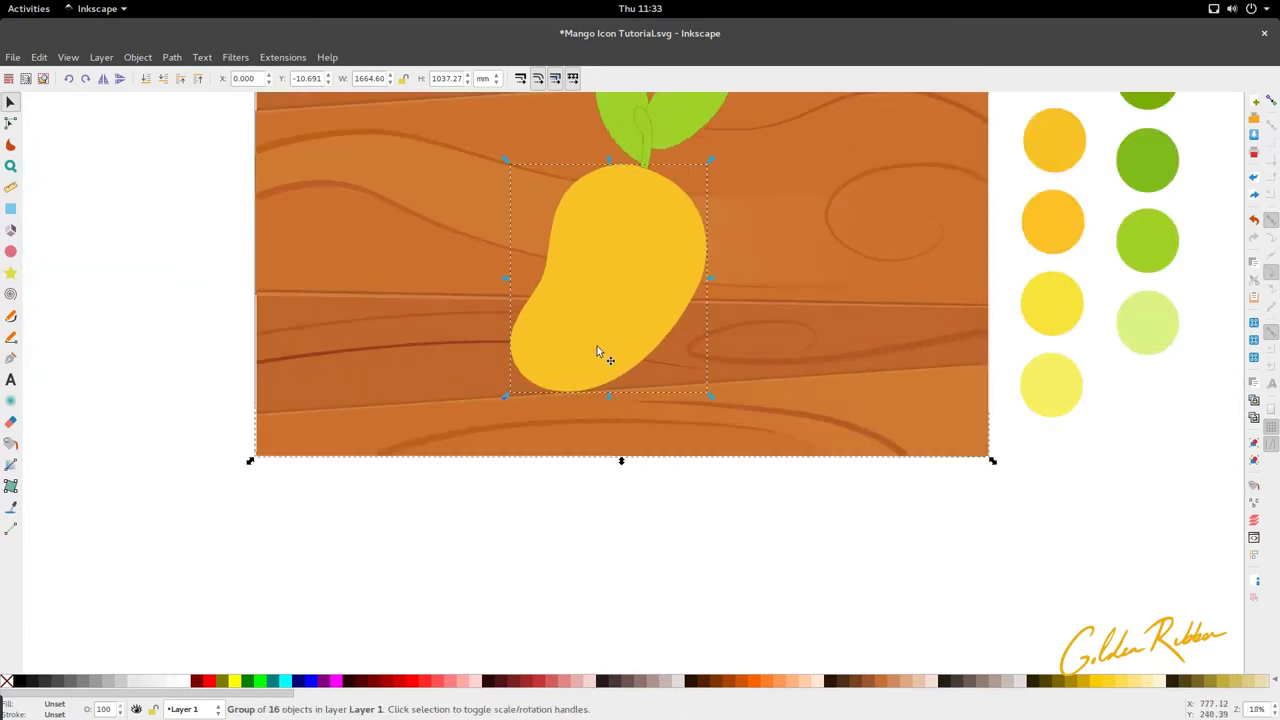
scroll(598, 350, "down", 1)
scroll(600, 352, "down", 2)
scroll(597, 354, "up", 4)
key("s")
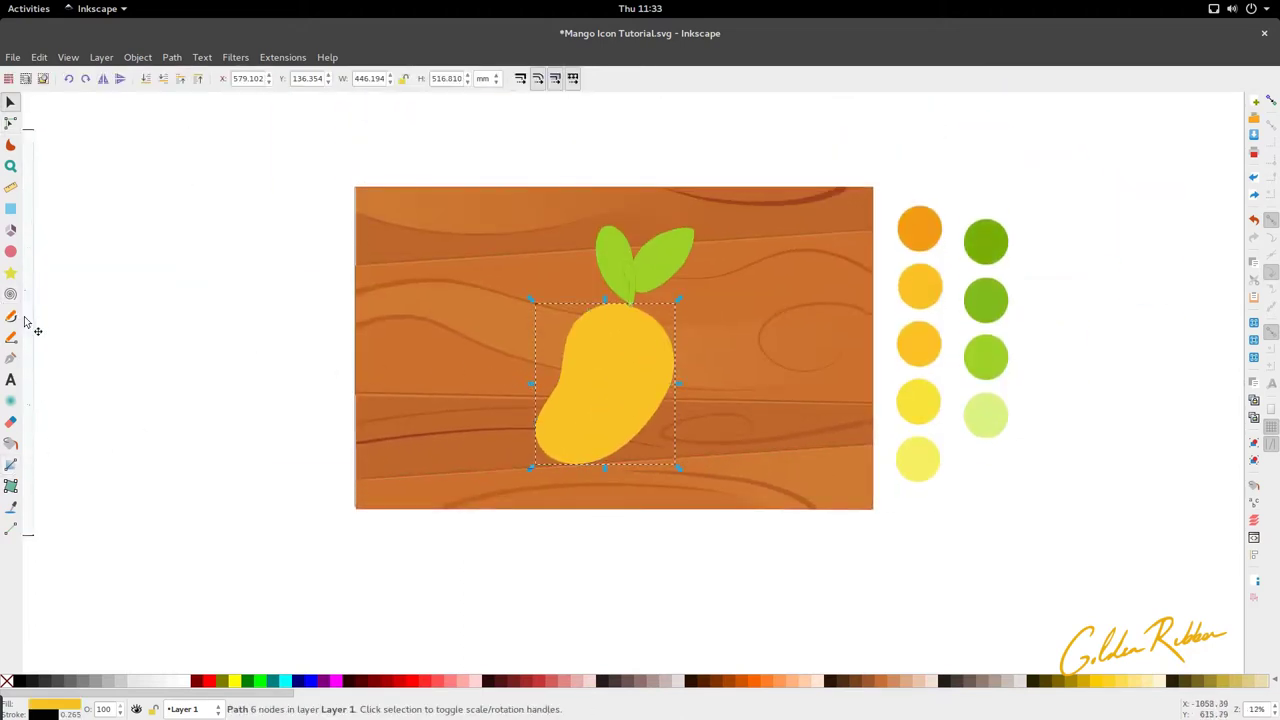
scroll(47, 457, "up", 1)
scroll(642, 408, "down", 1)
scroll(635, 412, "up", 4)
key("n")
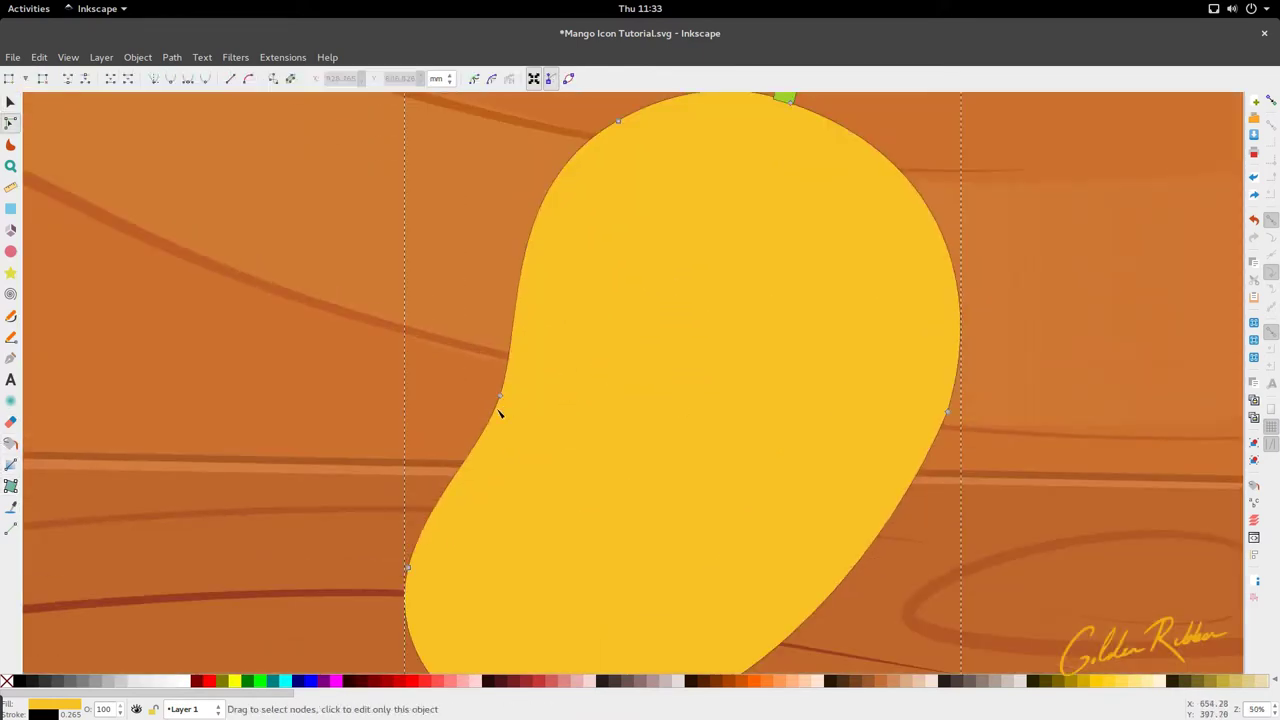
left_click_drag(500, 396, 497, 393)
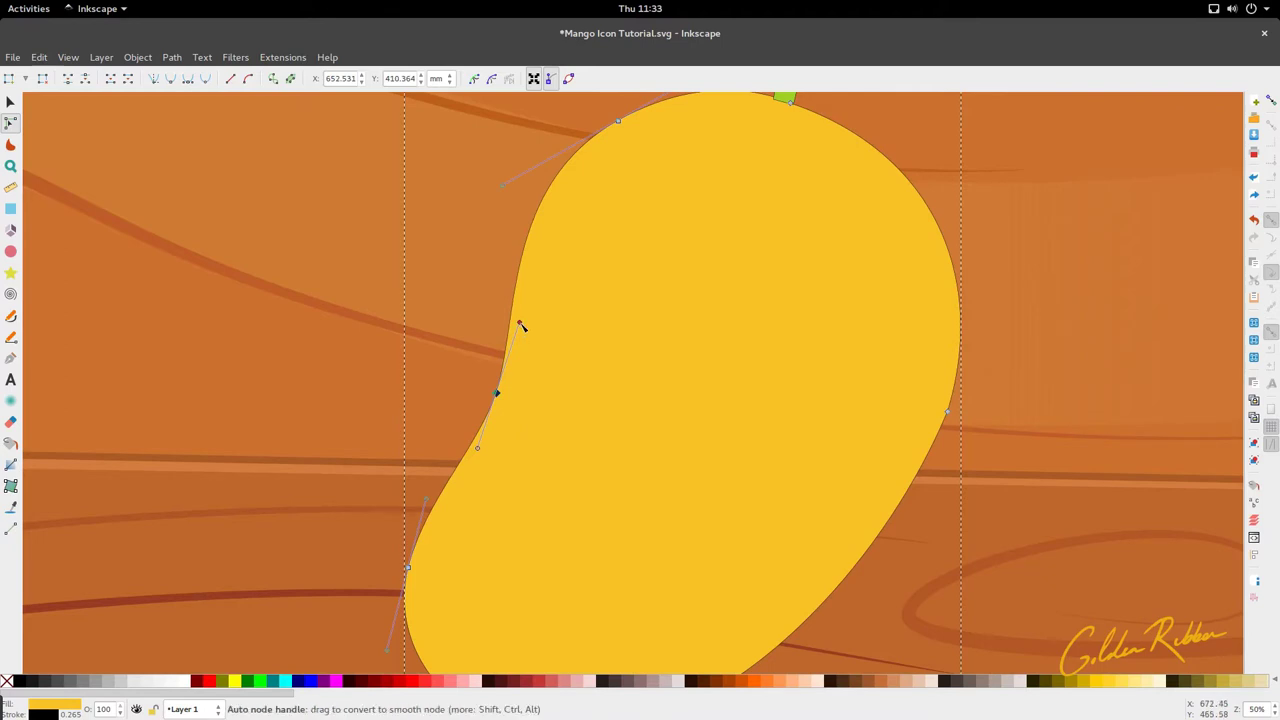
left_click_drag(520, 326, 523, 313)
left_click_drag(506, 191, 522, 190)
scroll(554, 280, "down", 3)
key("s")
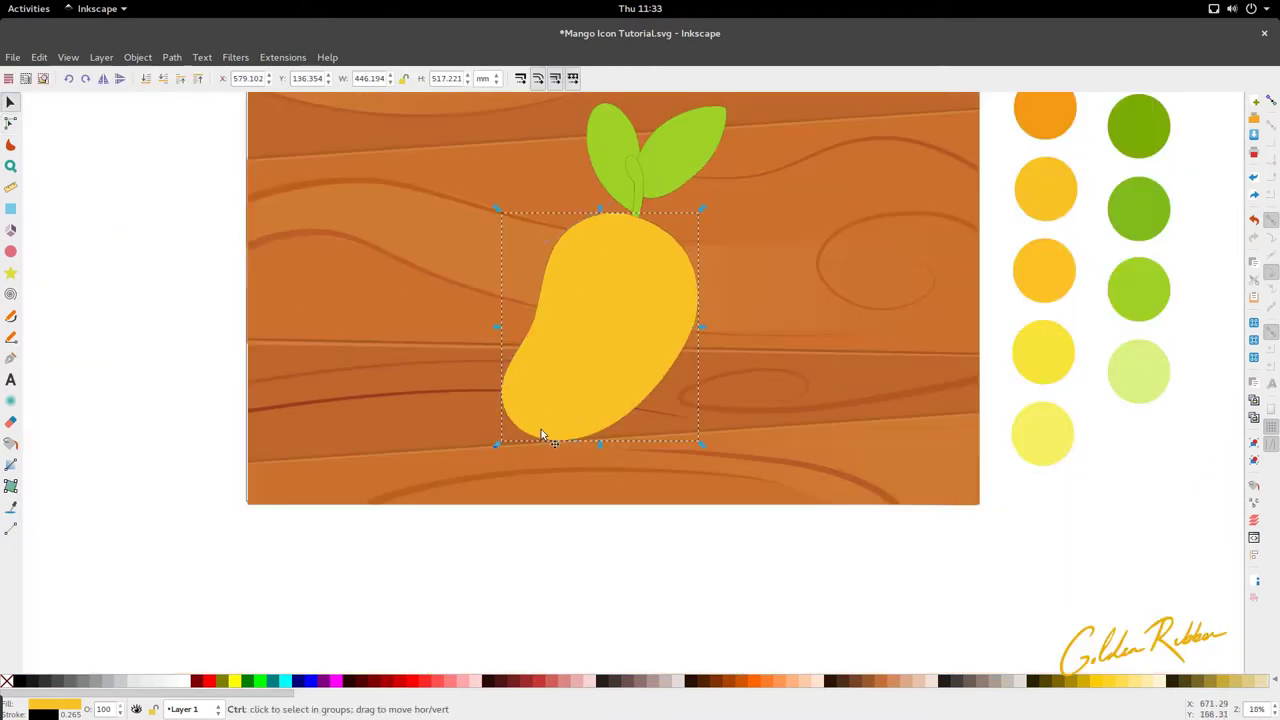
scroll(540, 437, "up", 2)
key("n")
scroll(548, 377, "down", 3)
key("s")
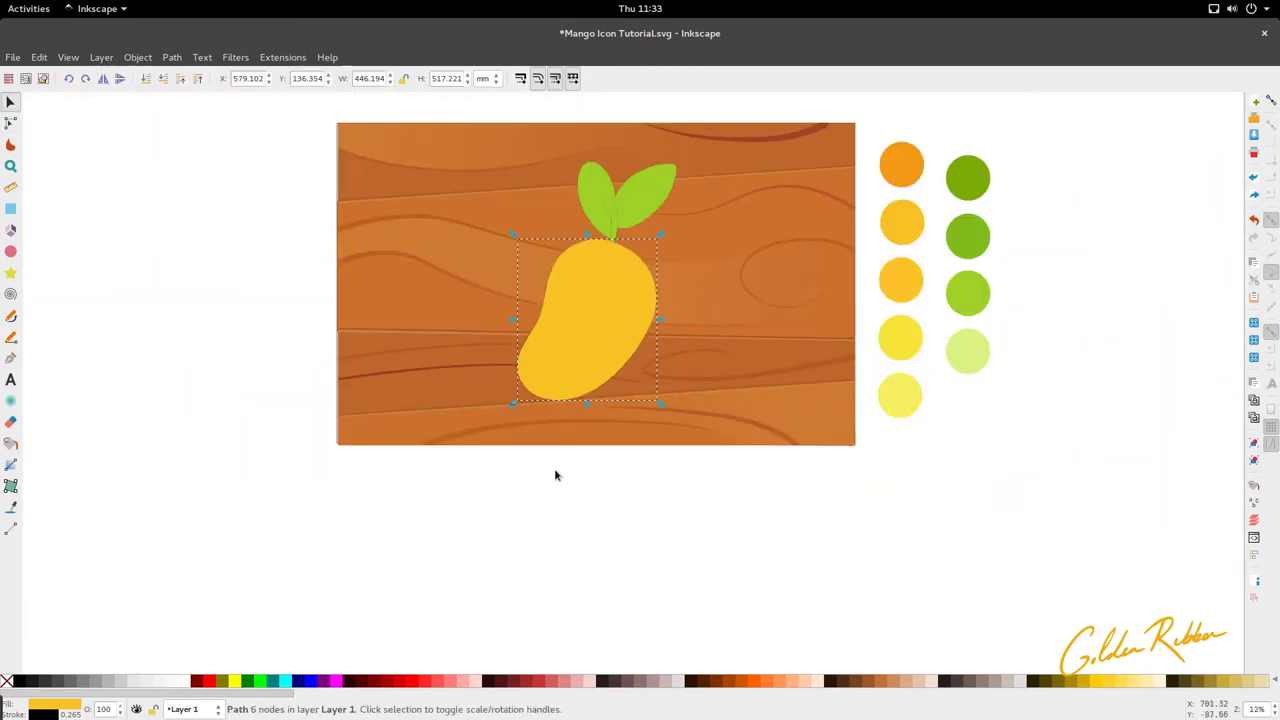
scroll(586, 400, "up", 1)
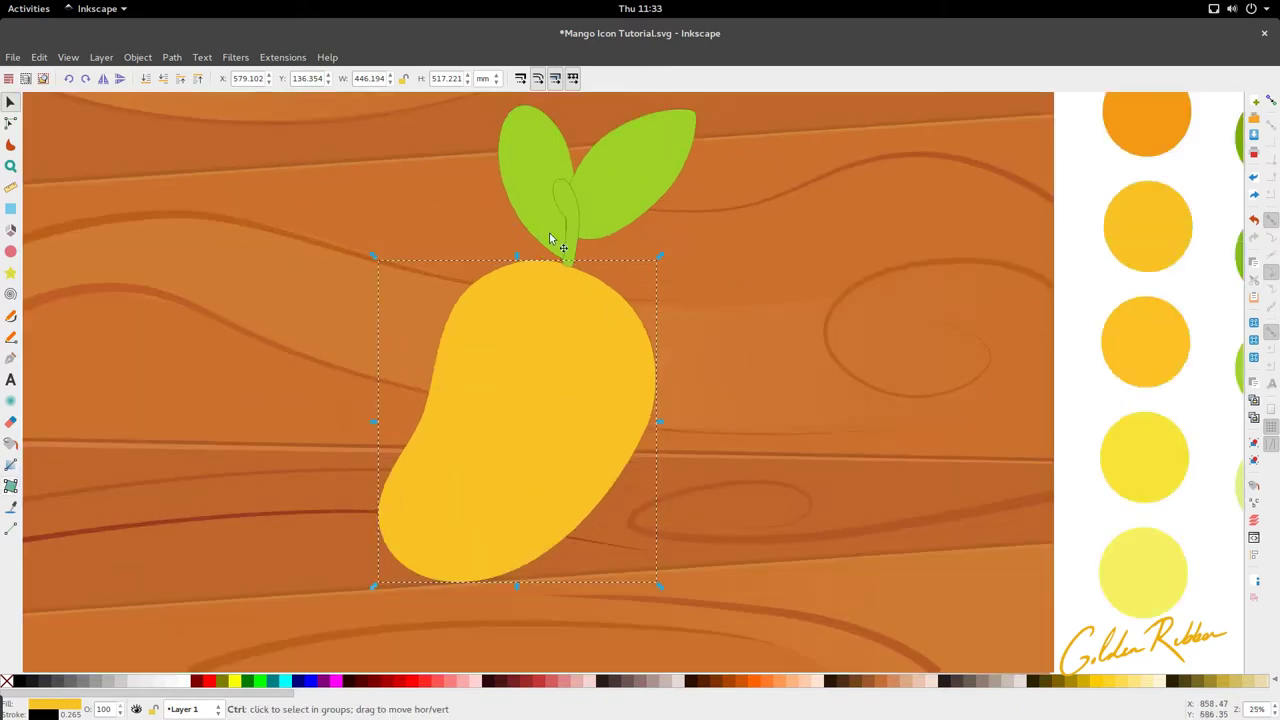
Adjust the curve handle at the upper-right node of the stem.
scroll(657, 323, "up", 2, "ctrl")
left_click(566, 225)
scroll(572, 232, "up", 2, "ctrl")
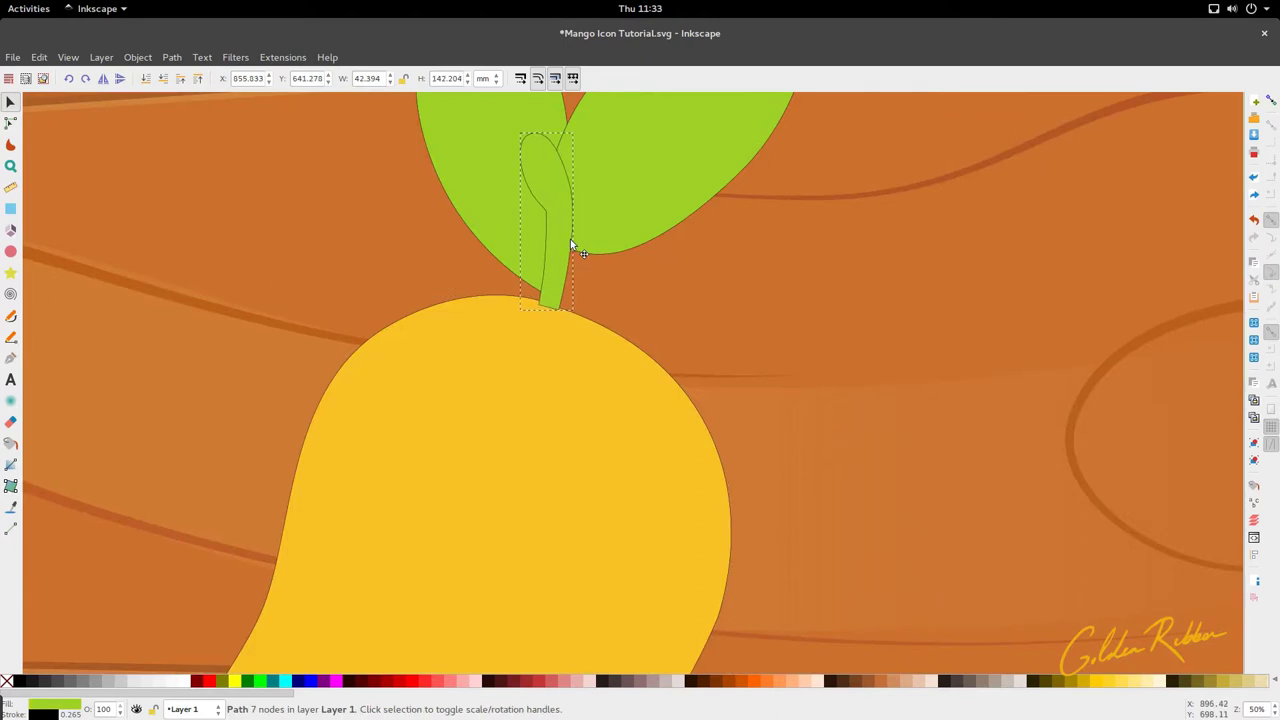
key("n")
left_click(570, 184)
left_click_drag(582, 228, 582, 241)
key("s")
scroll(566, 349, "down", 3, "ctrl")
Select the mango body with the Mesh Gradient tool and open the mesh row count for editing.
left_click(11, 486)
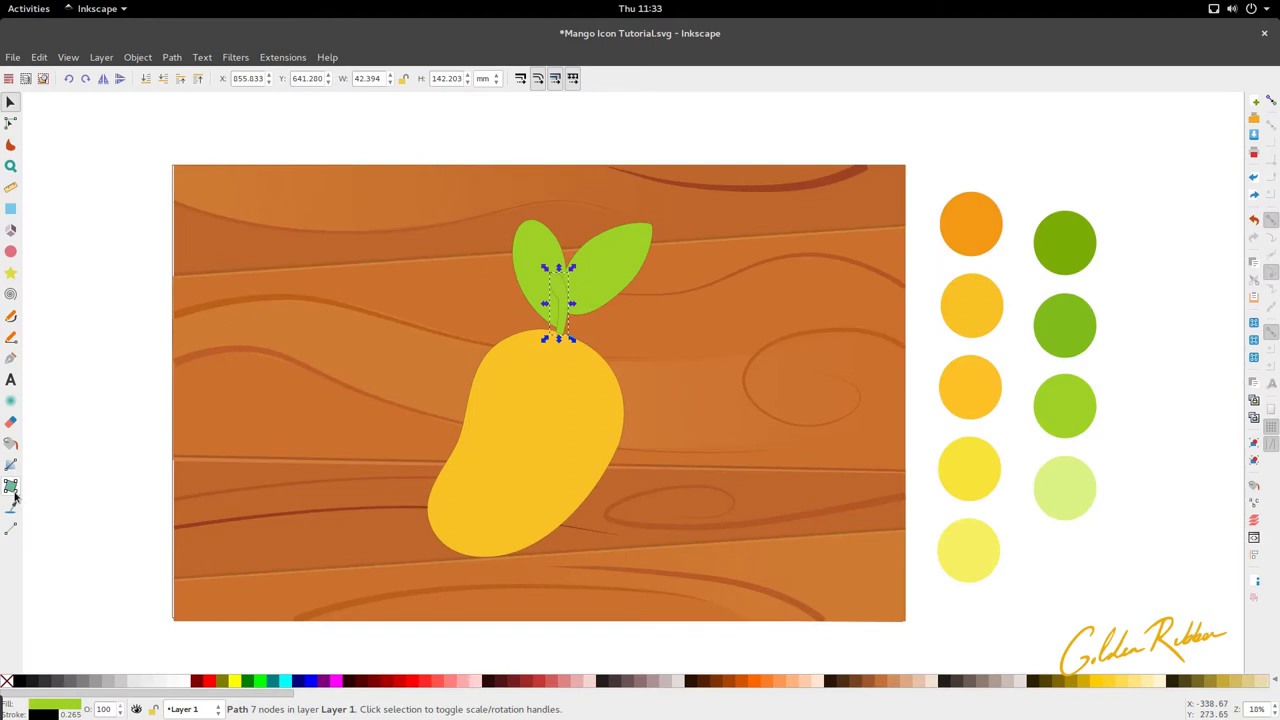
left_click(527, 457)
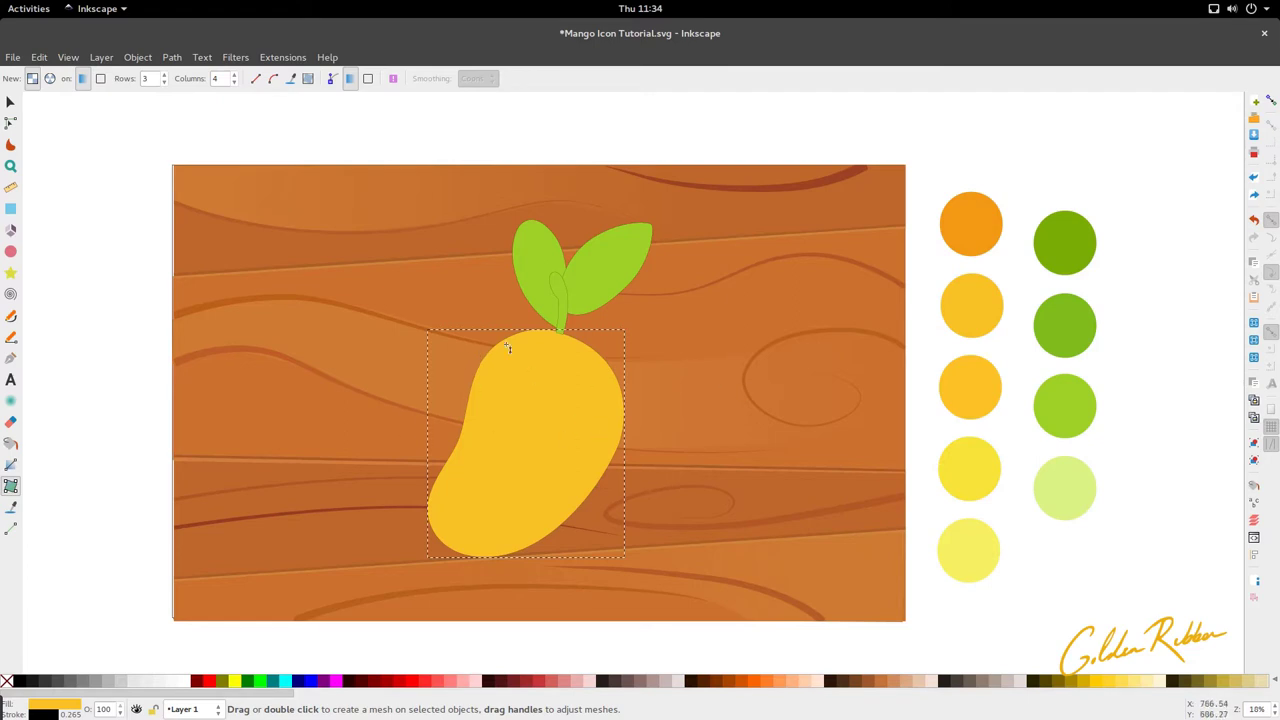
left_click(147, 78)
left_click_drag(146, 78, 135, 78)
key("Tab")
left_click(9, 103)
Rotate the mango body, stem and leaves together counterclockwise so the fruit stands more upright.
scroll(395, 247, "down", 1)
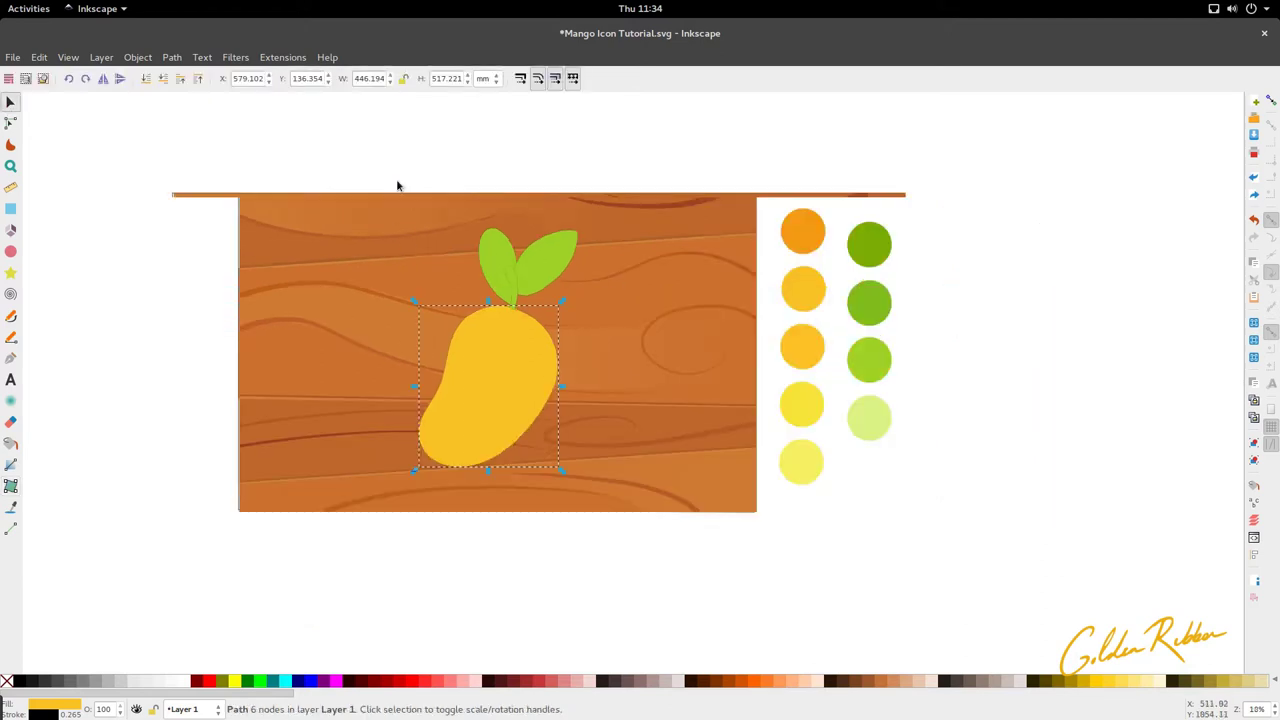
scroll(397, 185, "up", 1)
left_click_drag(395, 177, 663, 591)
left_click(613, 400)
left_click_drag(663, 243, 600, 237)
left_click(608, 177)
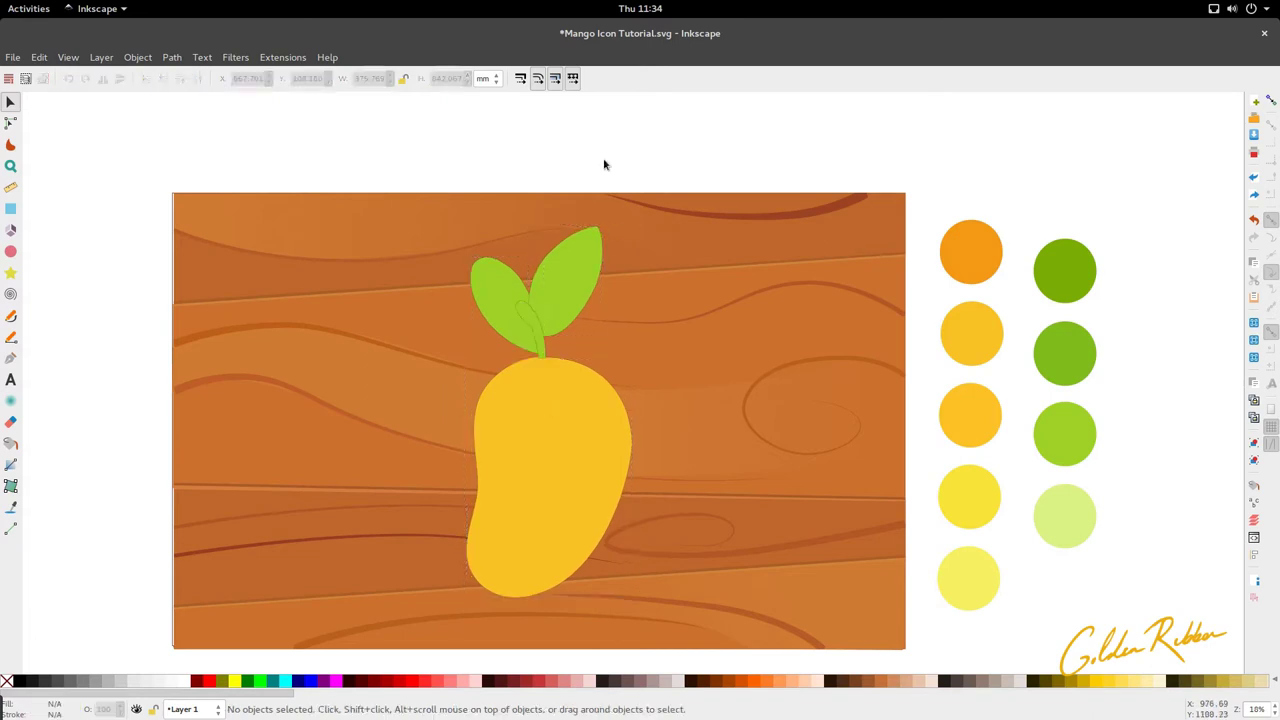
Move the node on the mango body's right edge slightly inward and adjust the curve below it.
double_click(630, 460)
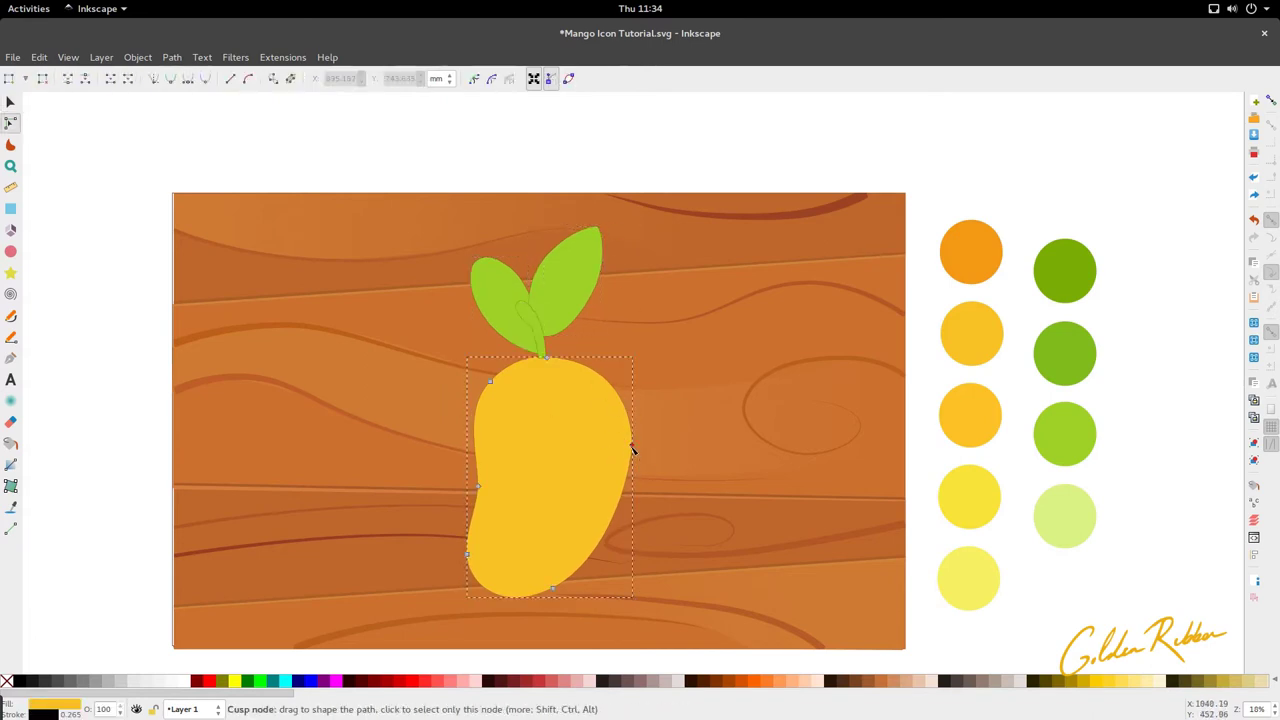
left_click_drag(631, 446, 630, 447)
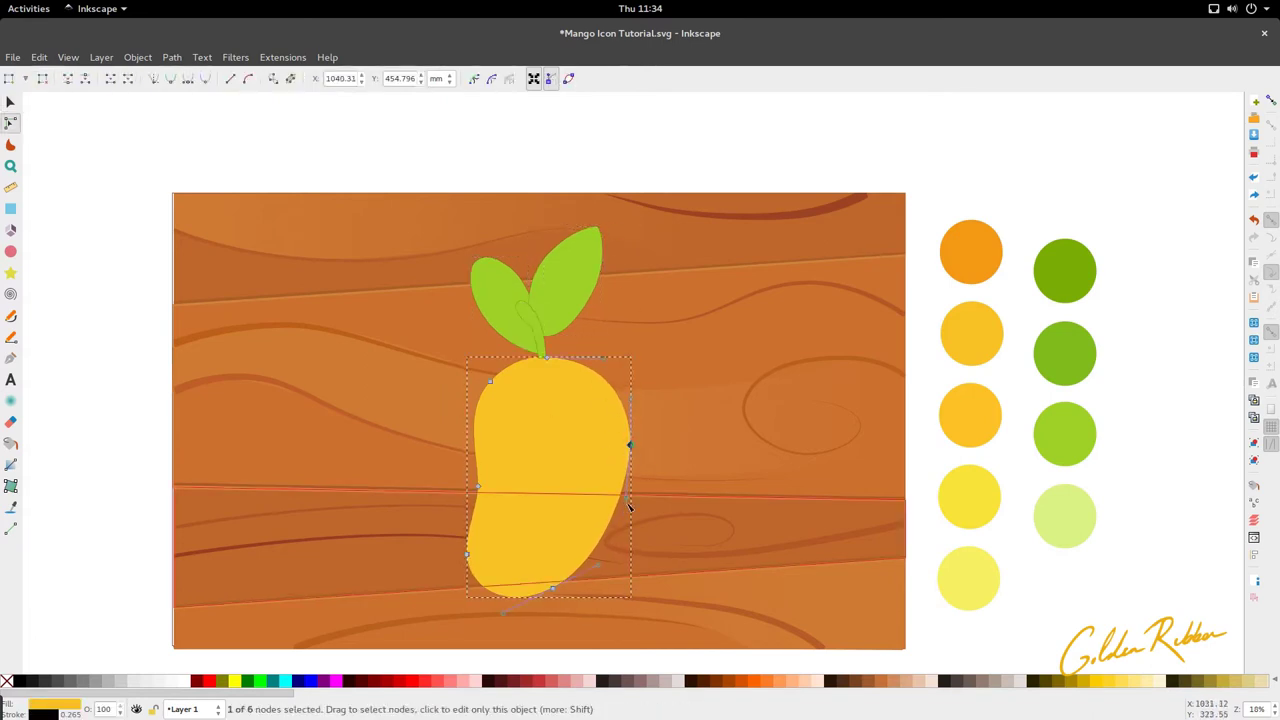
mouse_move(627, 498)
left_mouse_down()
mouse_move(631, 523)
mouse_move(636, 505)
left_mouse_up()
left_click_drag(632, 448, 626, 445)
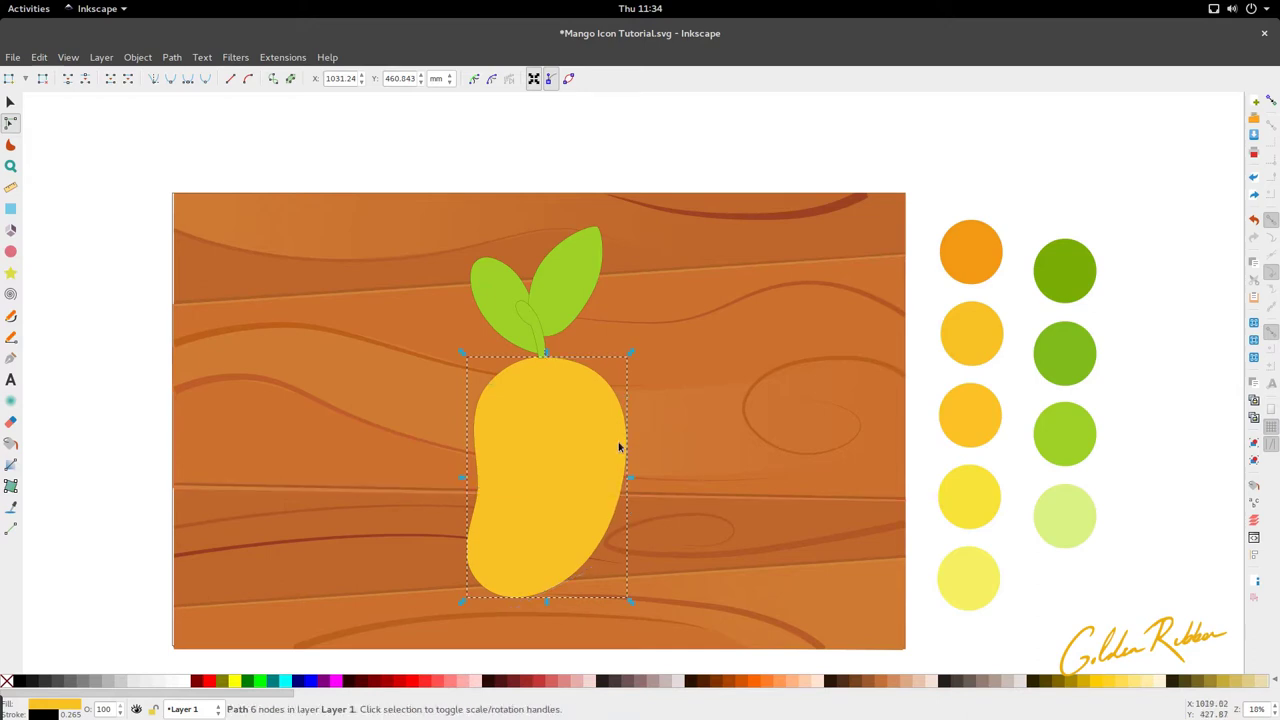
Examine the shading, highlights and leaf details on the finished reference mango.
key("s")
scroll(592, 319, "down", 1)
scroll(587, 462, "up", 2)
key("n")
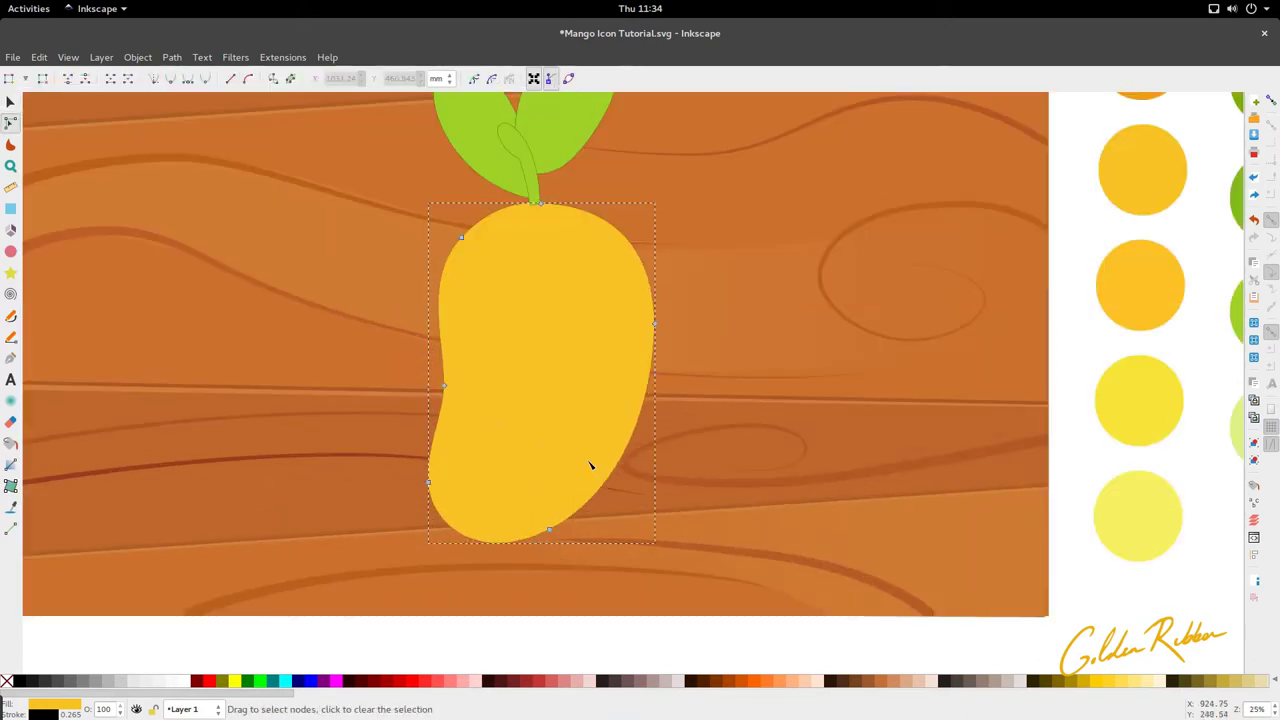
scroll(598, 324, "down", 4)
scroll(586, 330, "right", 10)
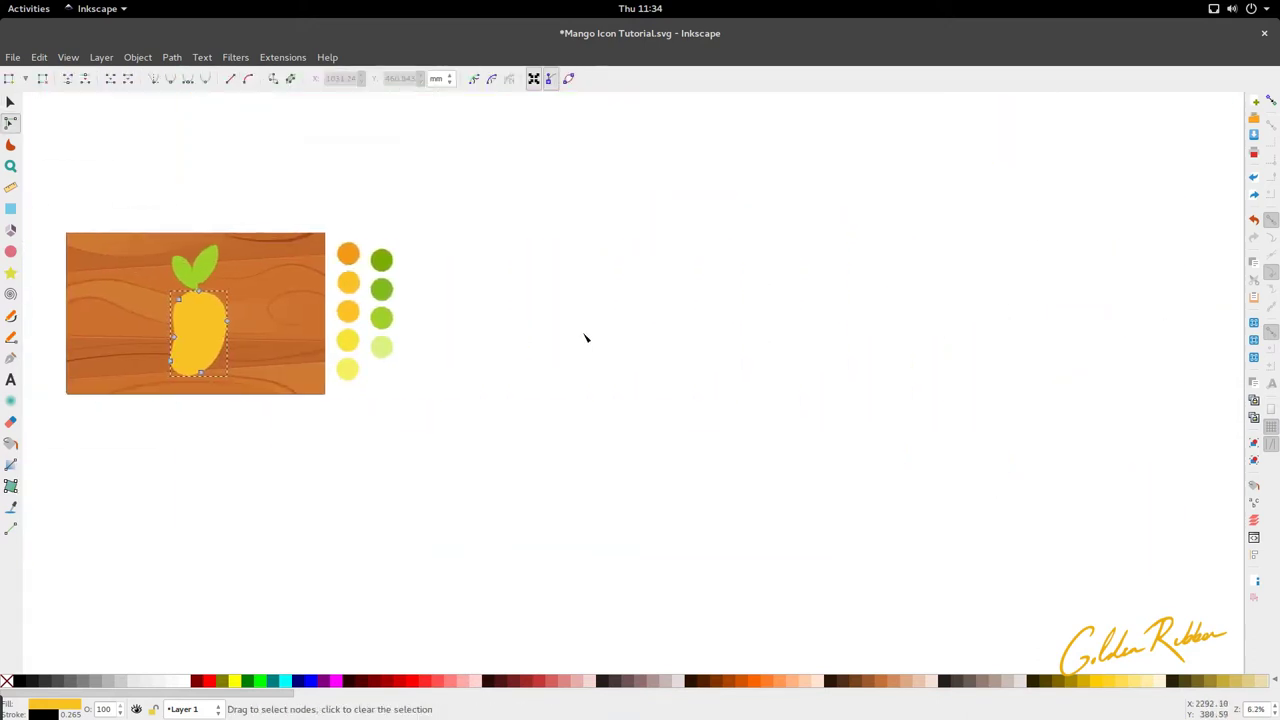
scroll(585, 342, "right", 5)
scroll(584, 340, "up", 5)
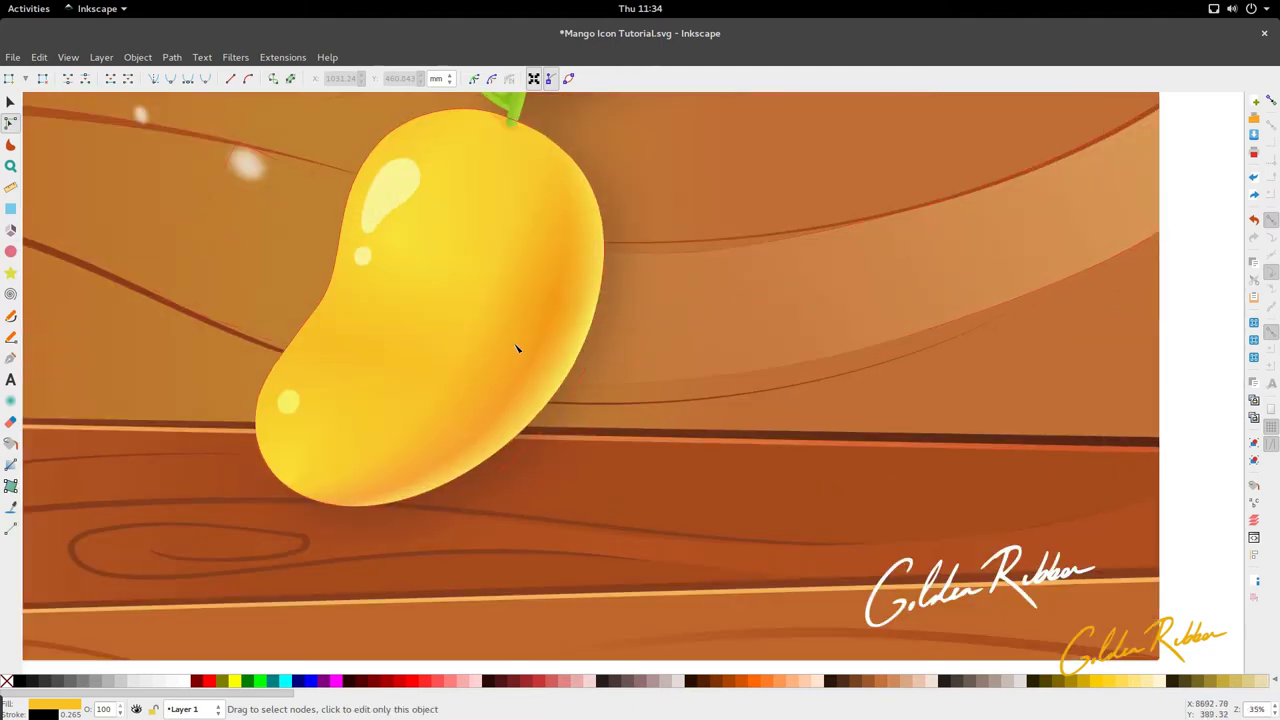
key("s")
scroll(536, 342, "down", 1)
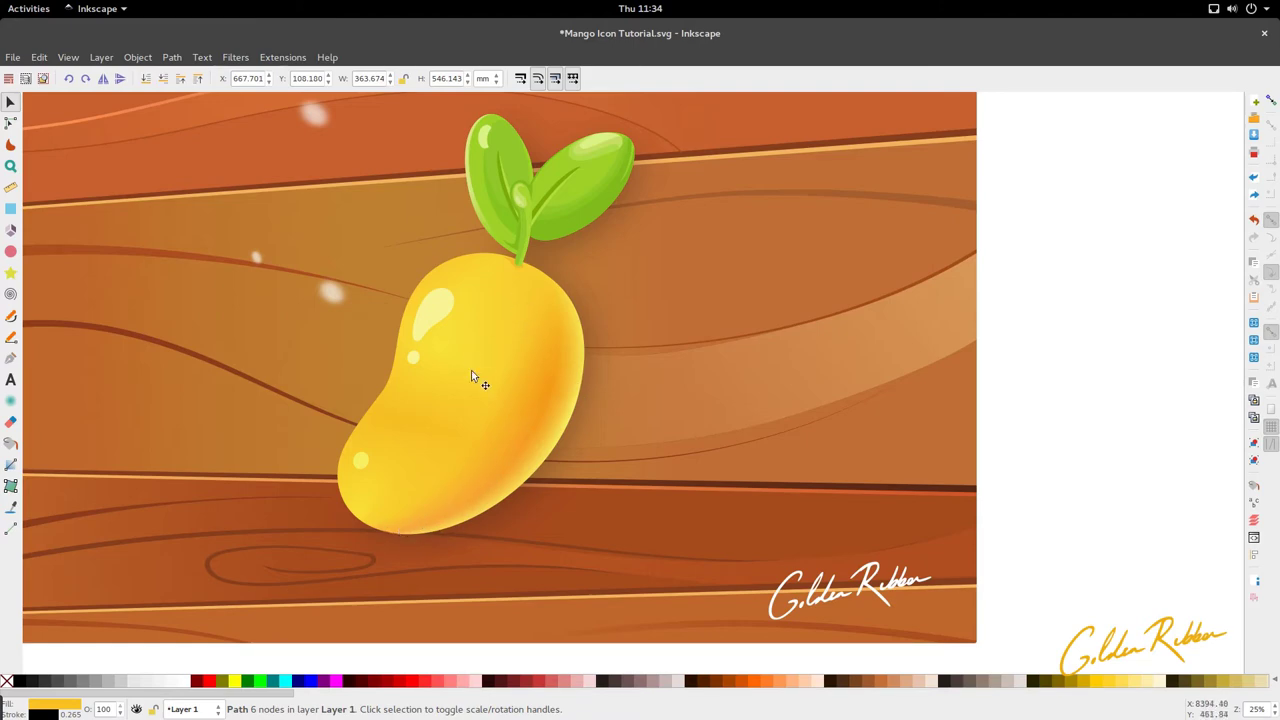
scroll(471, 370, "up", 3)
scroll(470, 440, "up", 2)
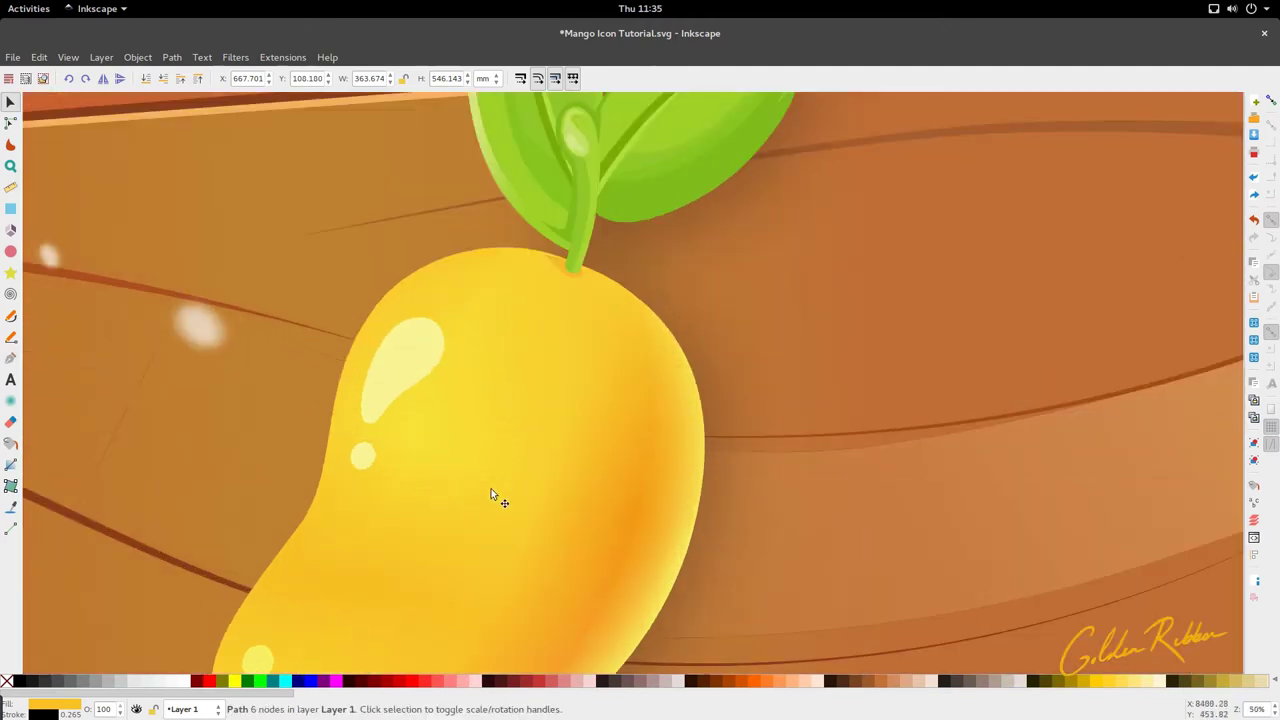
scroll(439, 392, "down", 1)
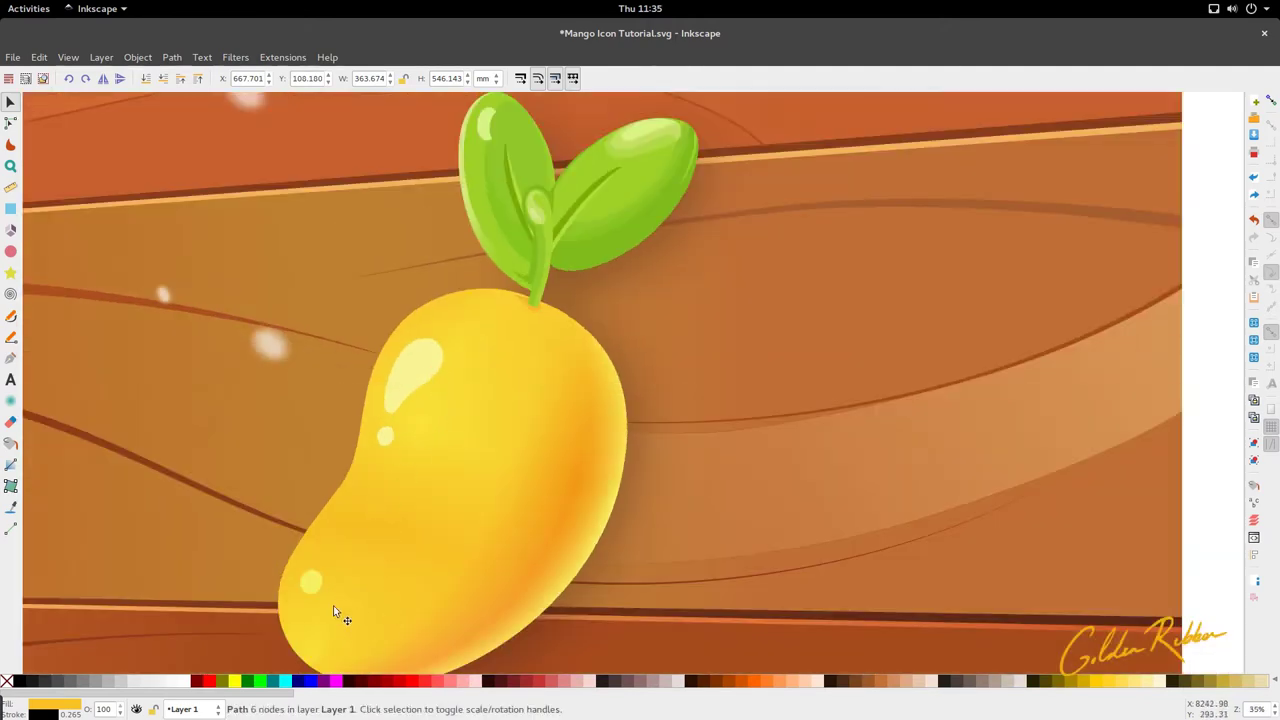
scroll(427, 475, "down", 3)
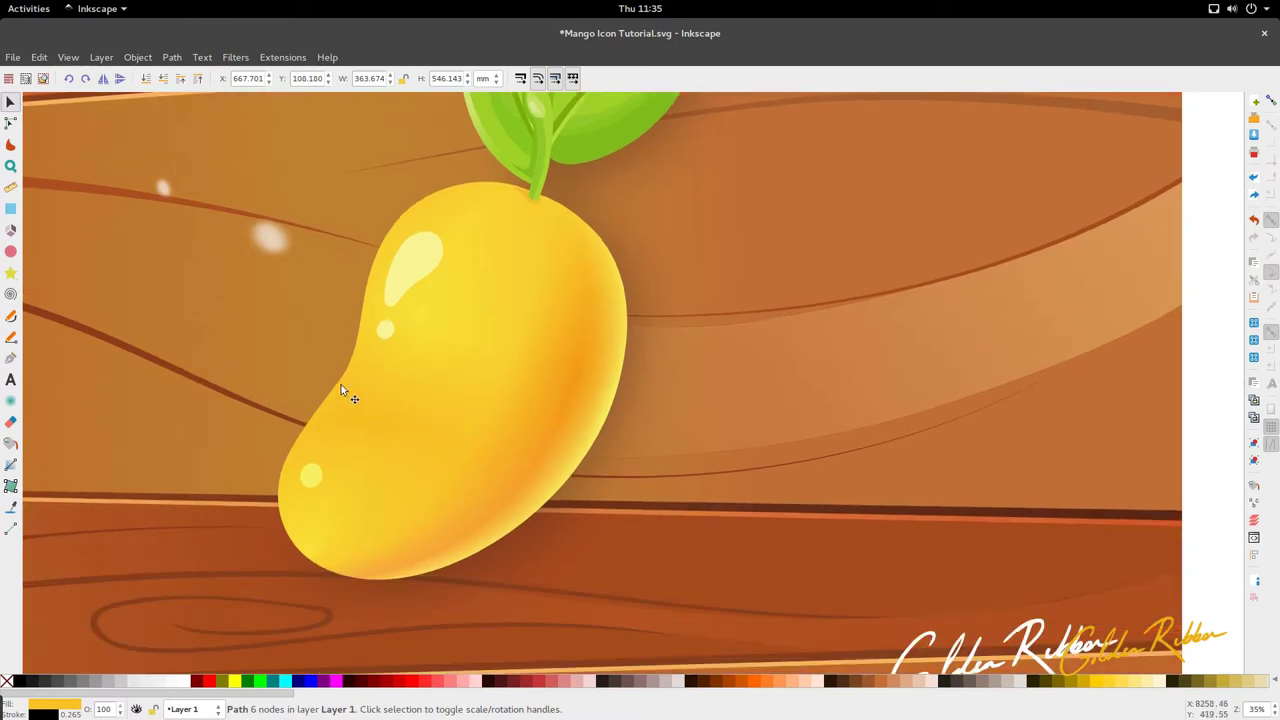
scroll(411, 360, "down", 1)
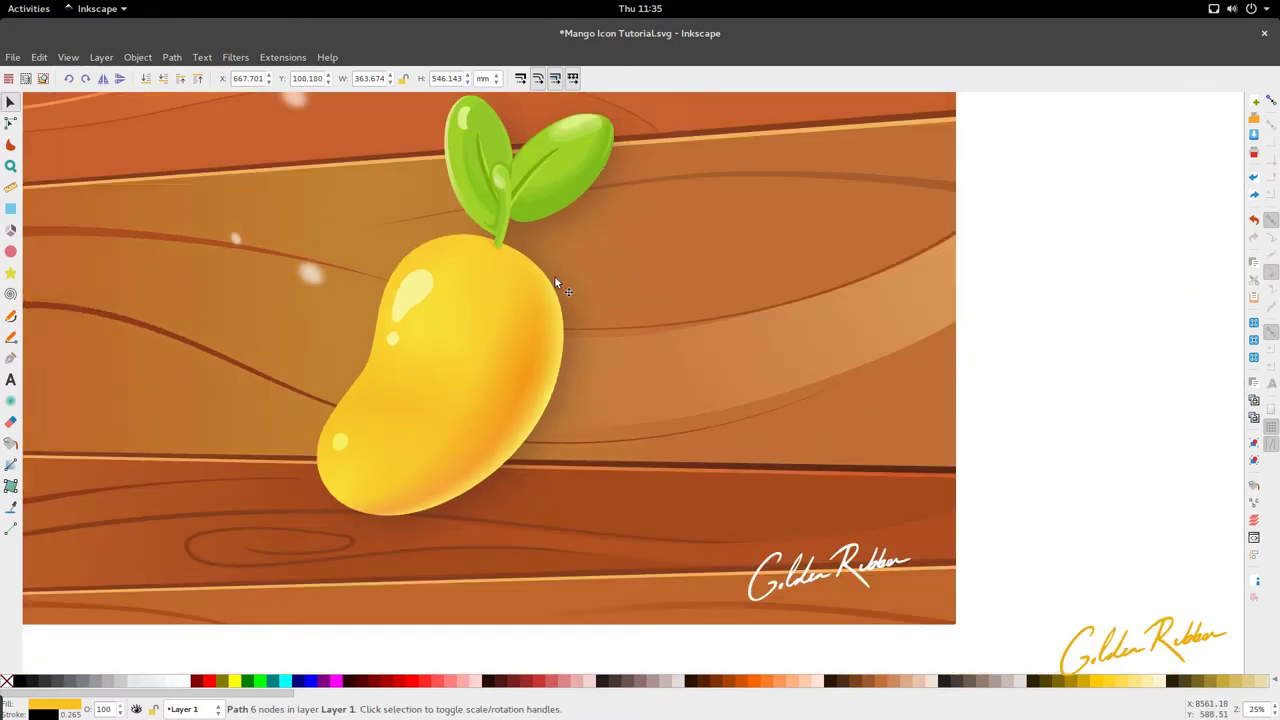
scroll(557, 267, "down", 1)
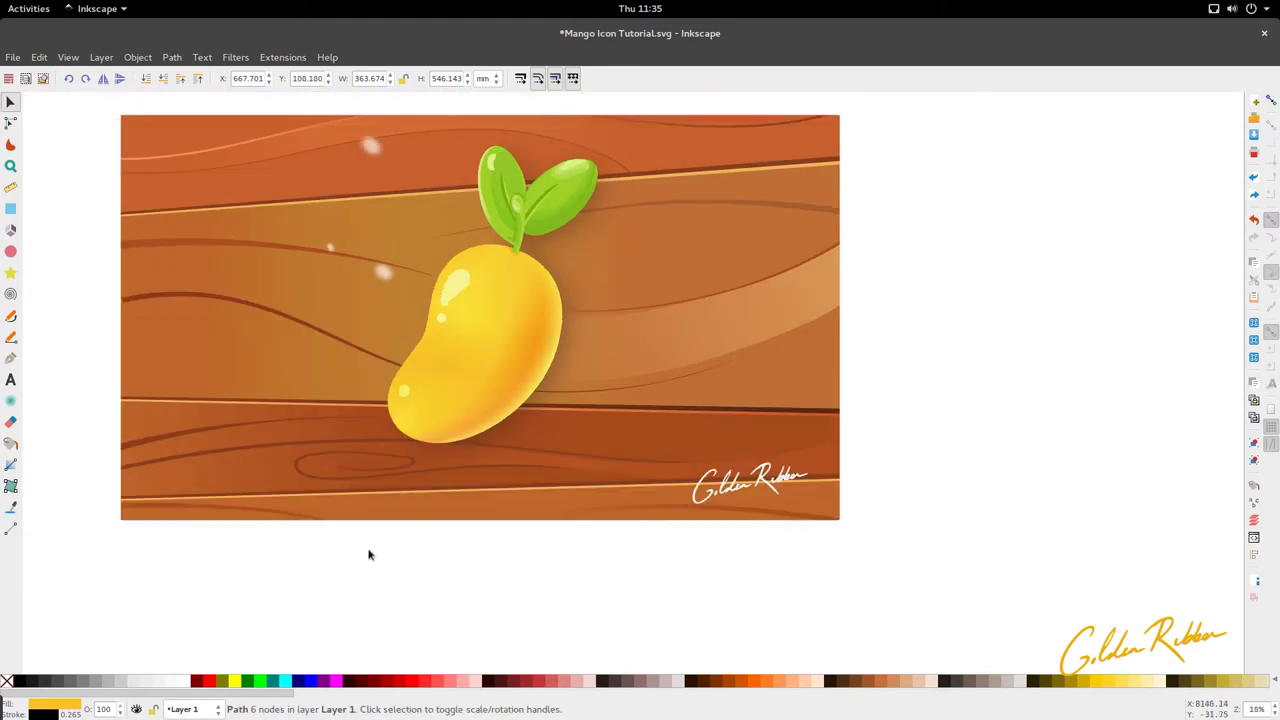
Rotate the finished reference mango group counterclockwise so the fruit stands more upright, and deselect it.
left_click_drag(334, 583, 600, 180)
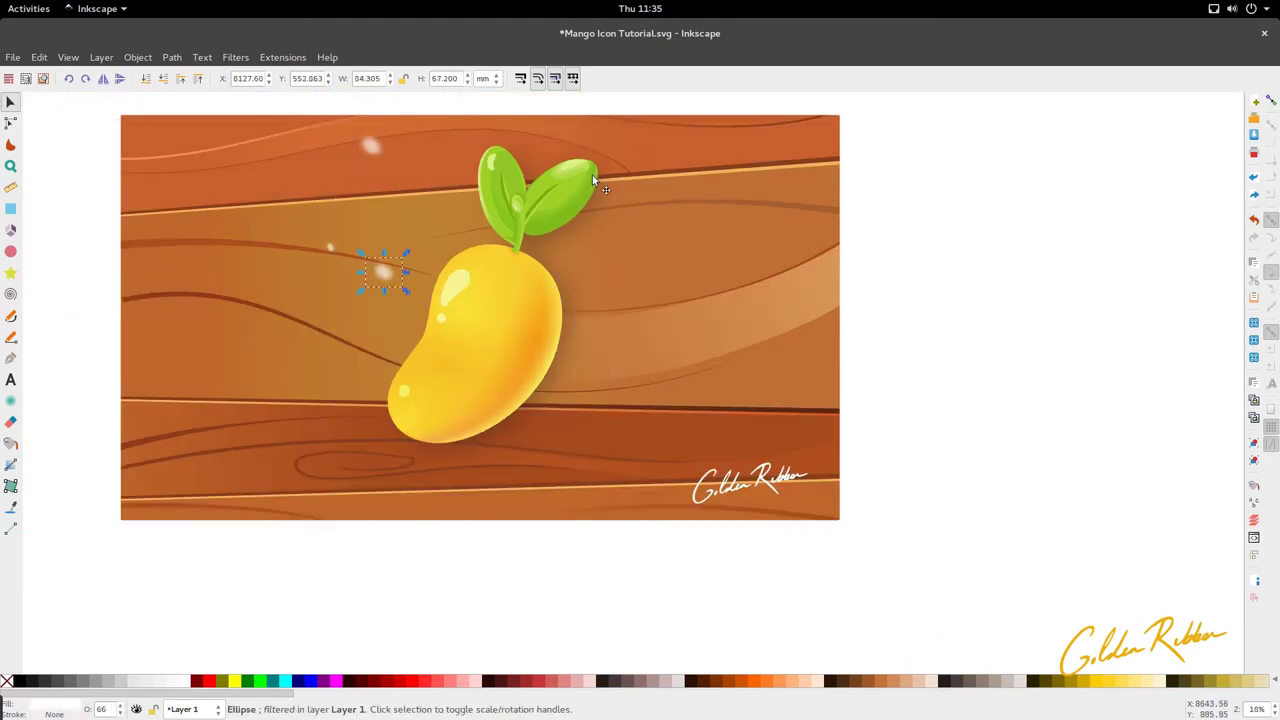
left_click(592, 175)
left_click(592, 175)
left_click_drag(625, 129, 559, 121)
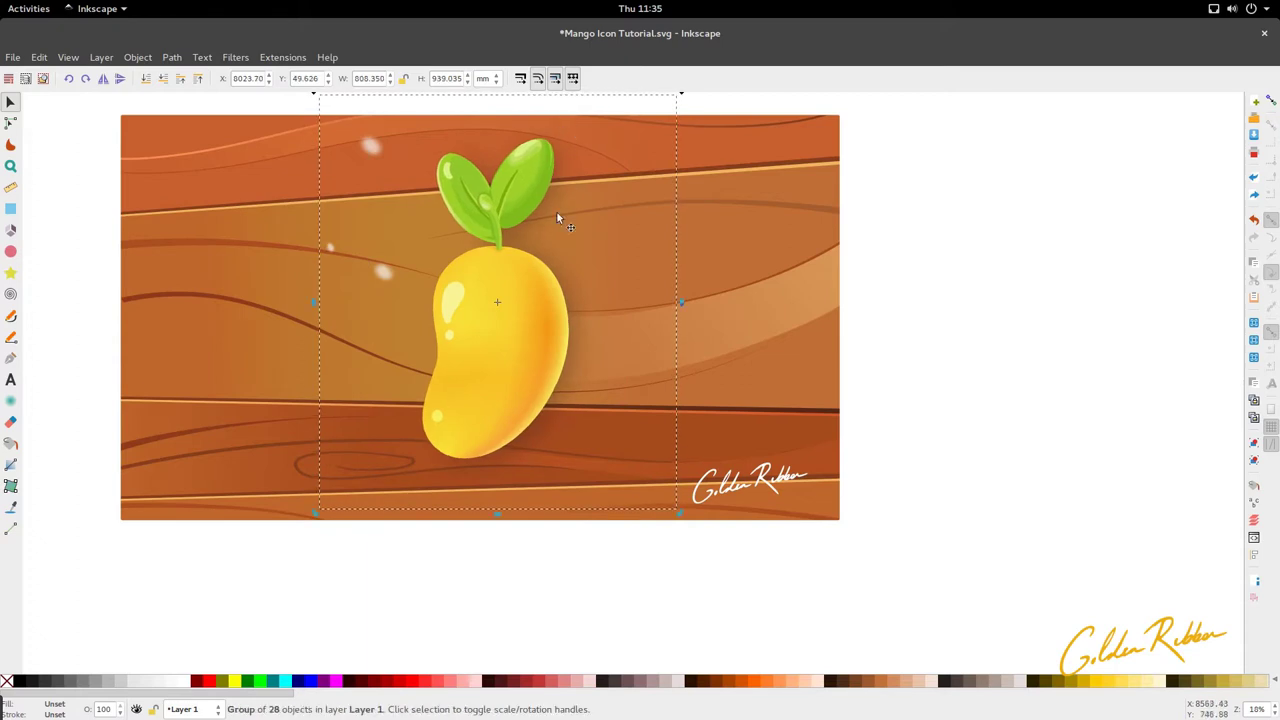
left_click(565, 605)
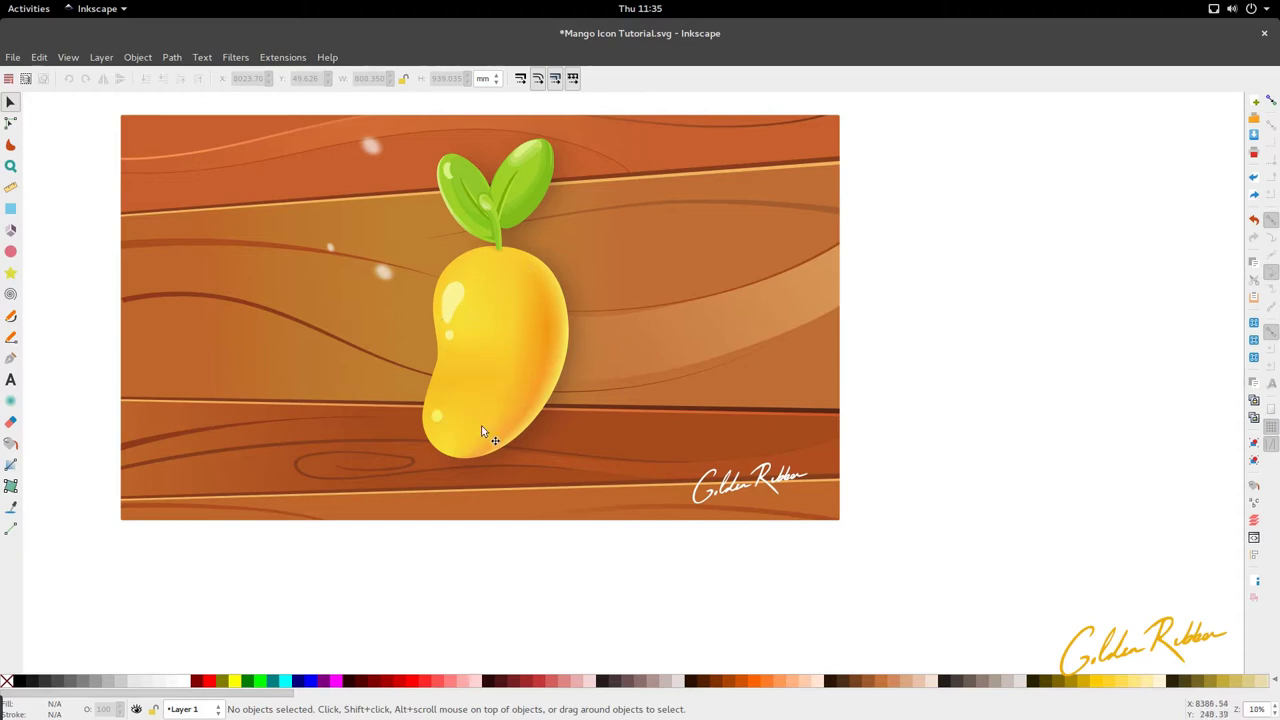
Move the node on the flat right leaf's lower-right edge slightly outward and adjust both its curve handles.
scroll(566, 351, "down", 3, "ctrl")
scroll(566, 355, "left", 3, "shift")
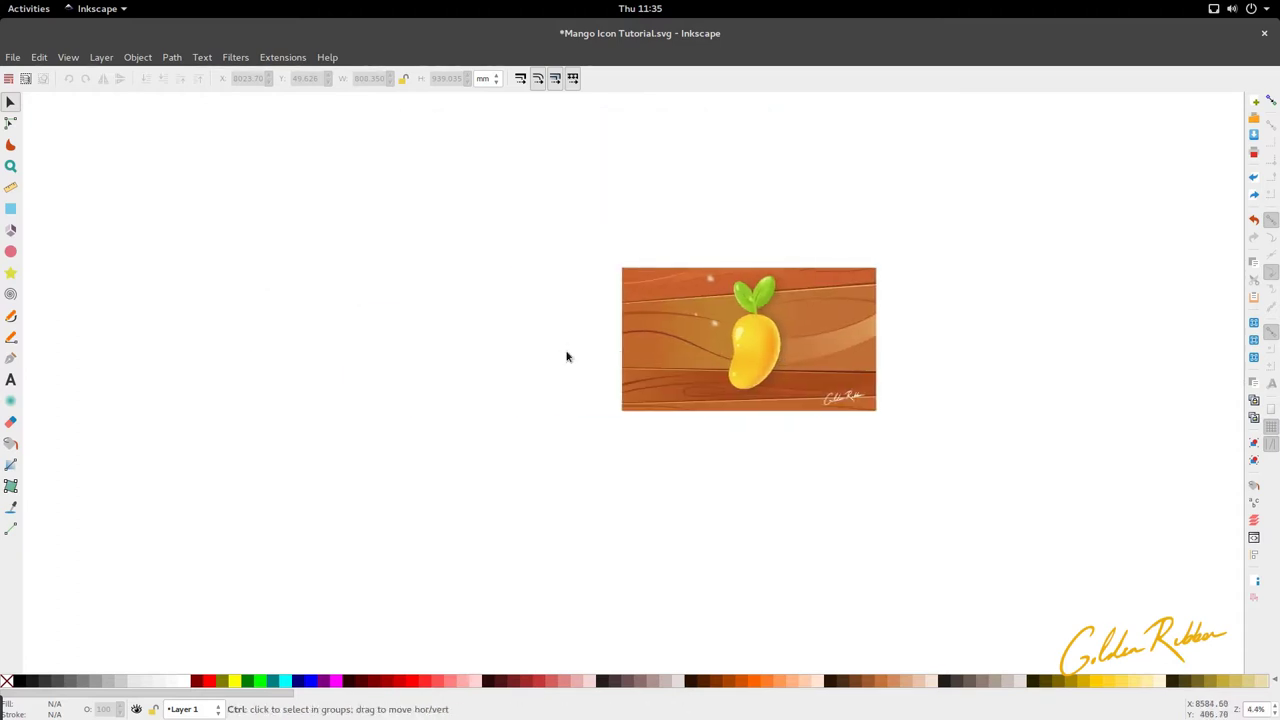
scroll(566, 357, "down", 1, "ctrl")
scroll(566, 357, "left", 8, "shift")
scroll(515, 415, "up", 3, "ctrl")
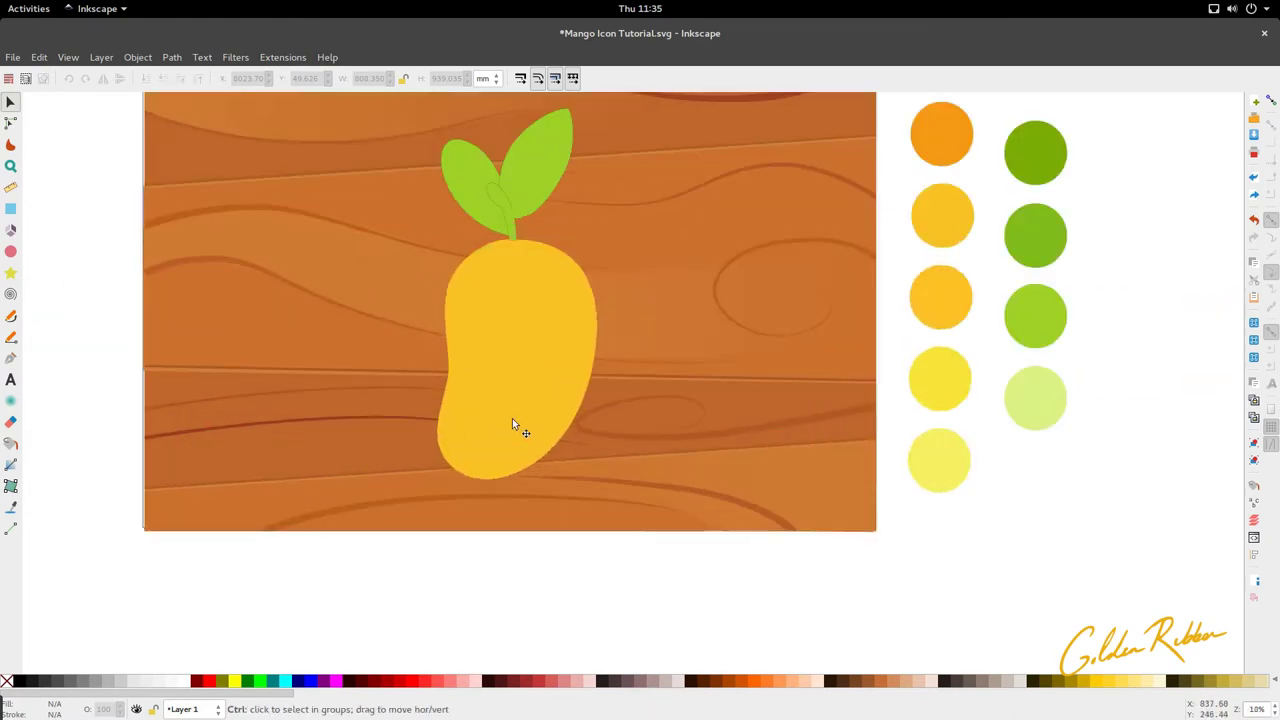
left_click(515, 420, "ctrl")
scroll(489, 283, "down", 2, "ctrl")
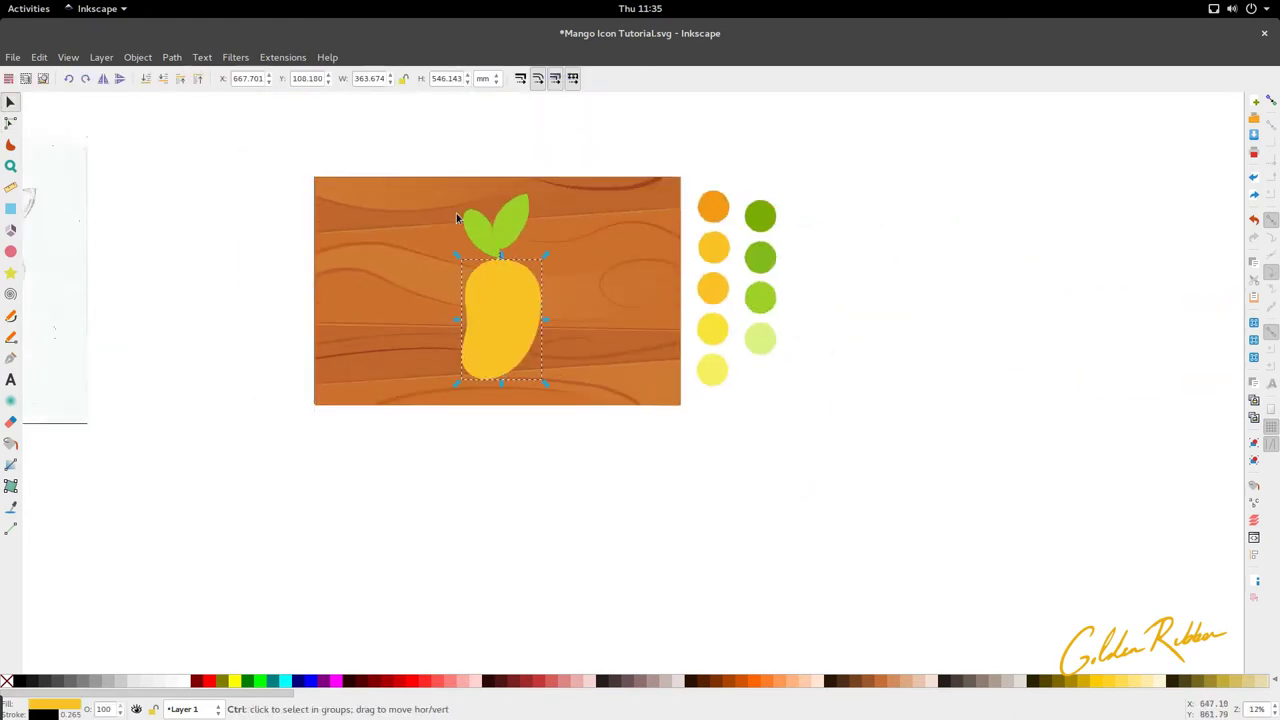
scroll(456, 217, "up", 1, "ctrl")
left_click(505, 232)
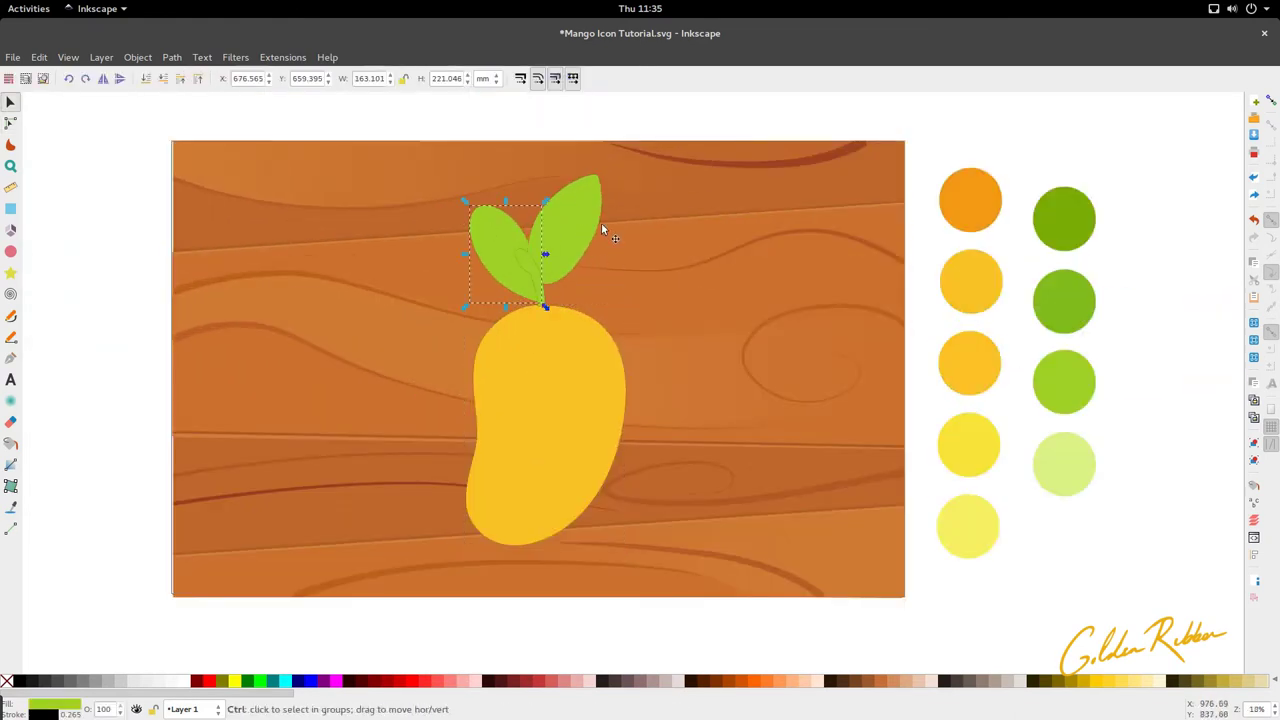
scroll(576, 263, "up", 3, "ctrl")
double_click(578, 266)
left_click_drag(580, 262, 589, 265)
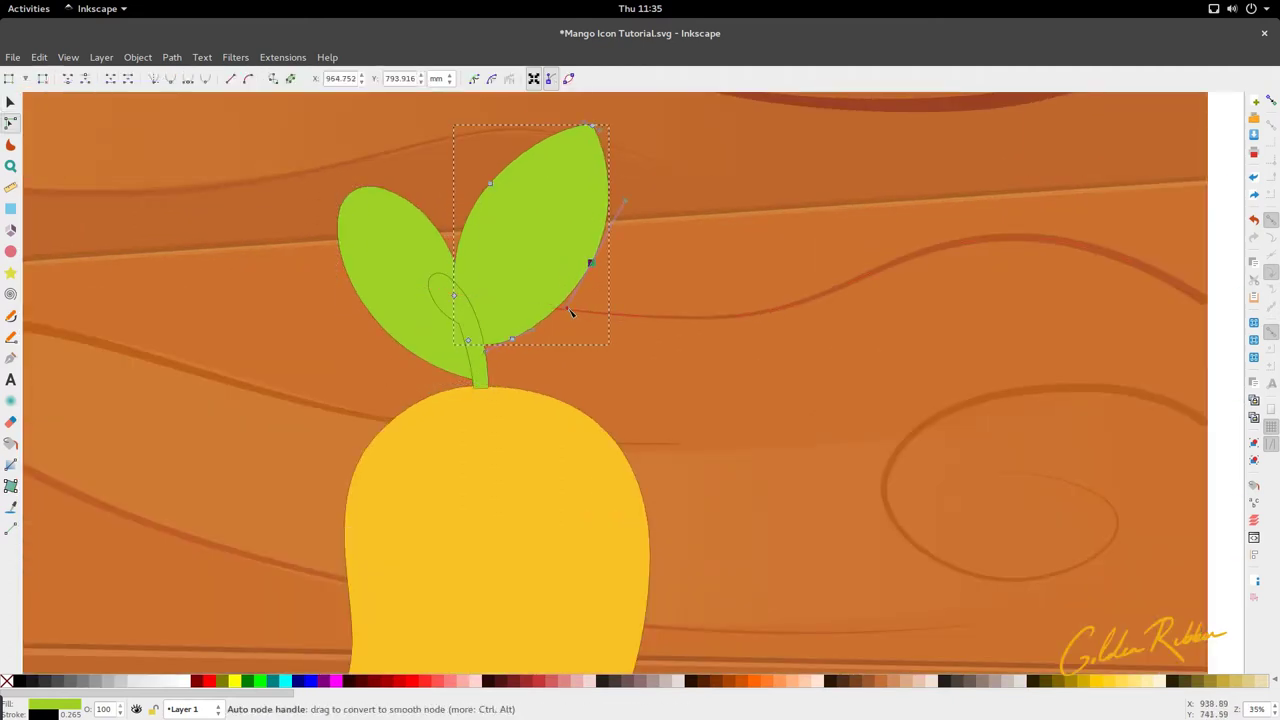
left_click_drag(569, 309, 575, 296)
mouse_move(625, 204)
left_mouse_down()
mouse_move(609, 214)
mouse_move(626, 200)
left_mouse_up()
key("s")
scroll(594, 271, "down", 5)
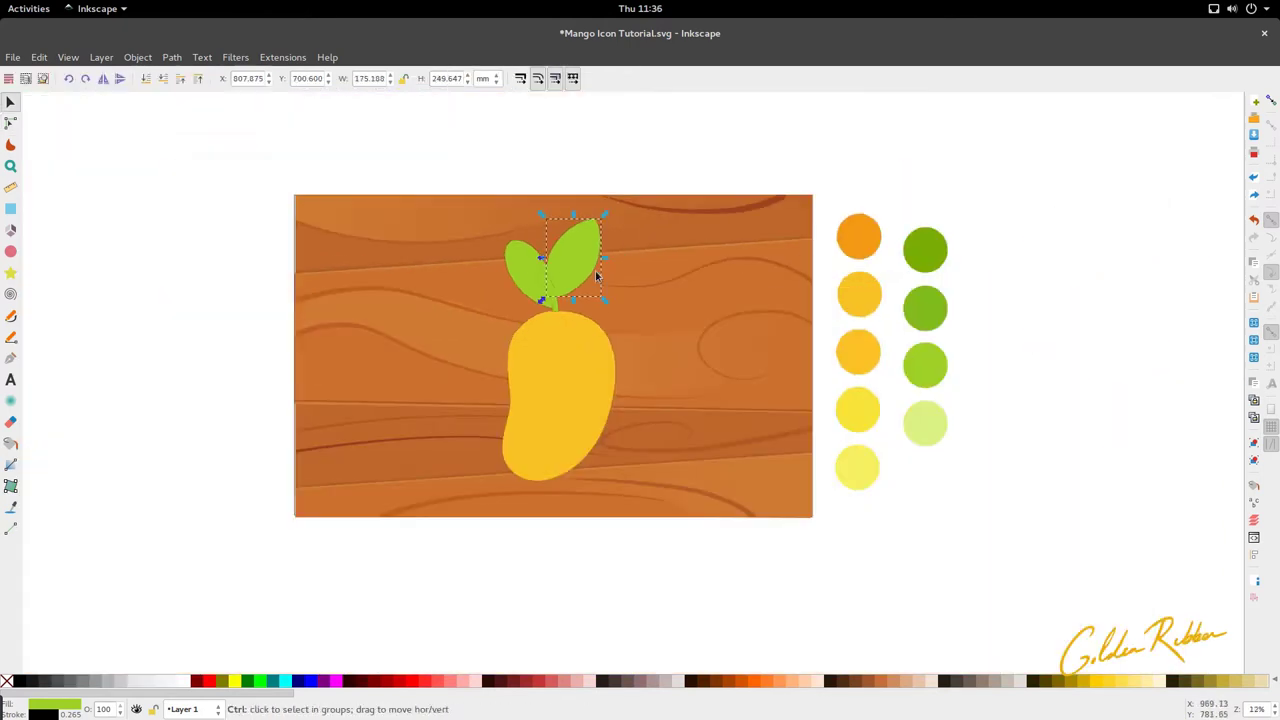
Select the flat mango body and examine the node placement along its outline.
scroll(551, 365, "up", 2)
left_click(548, 385)
key("n")
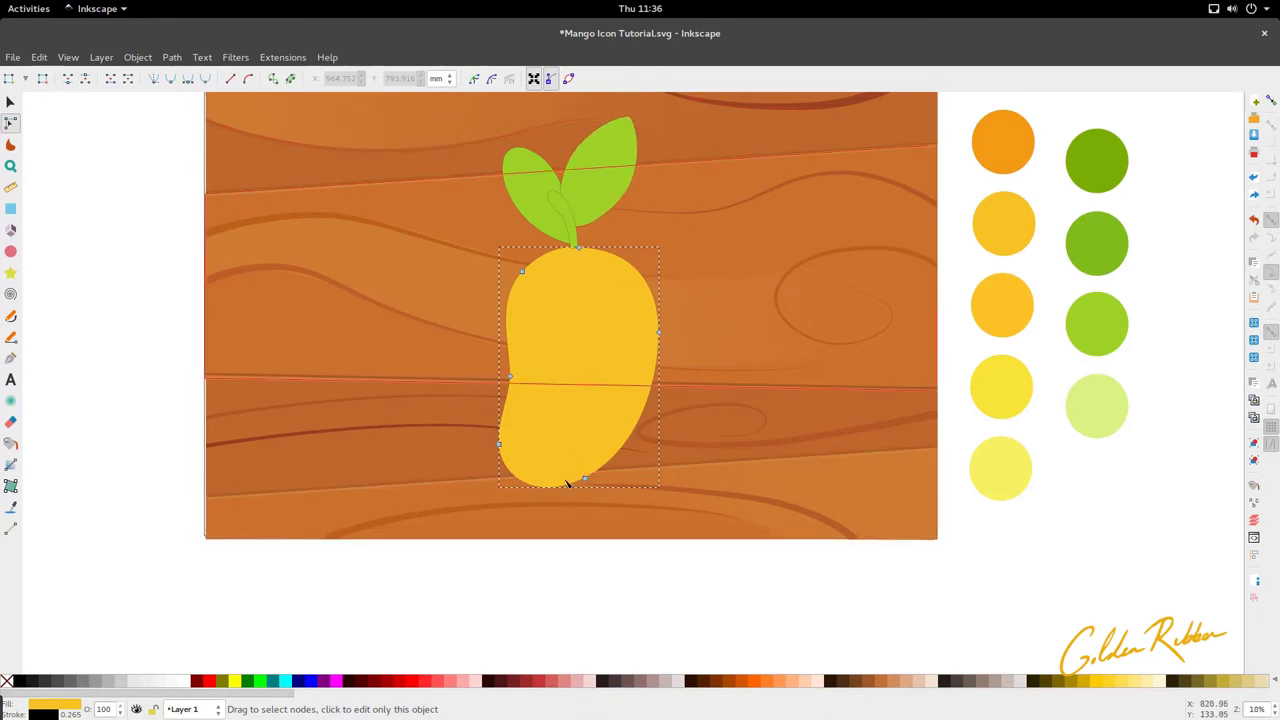
key("s")
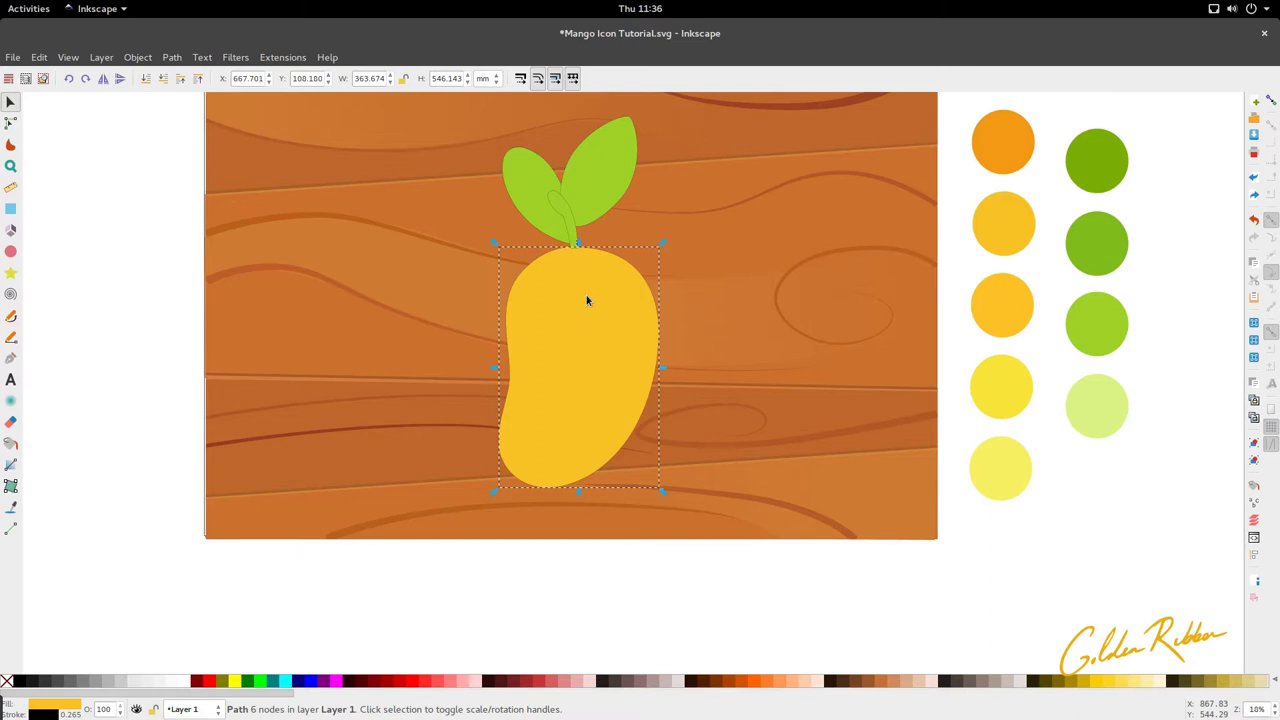
key("n")
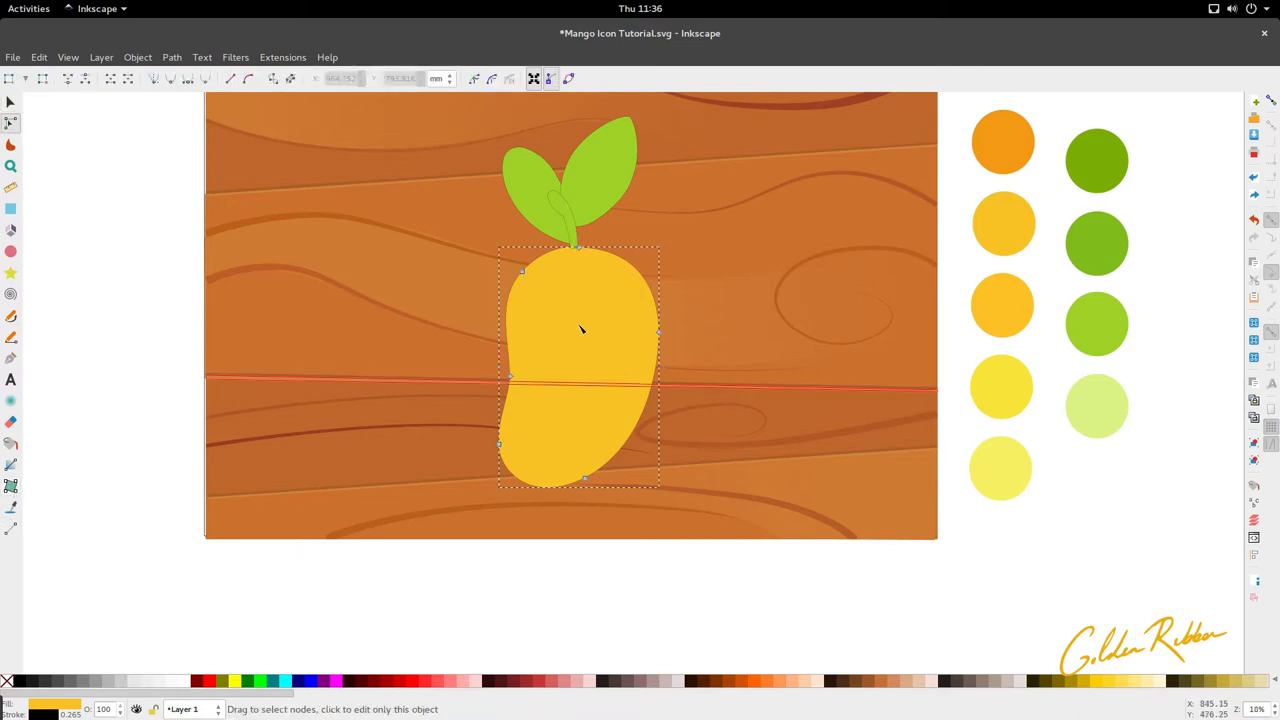
key("s")
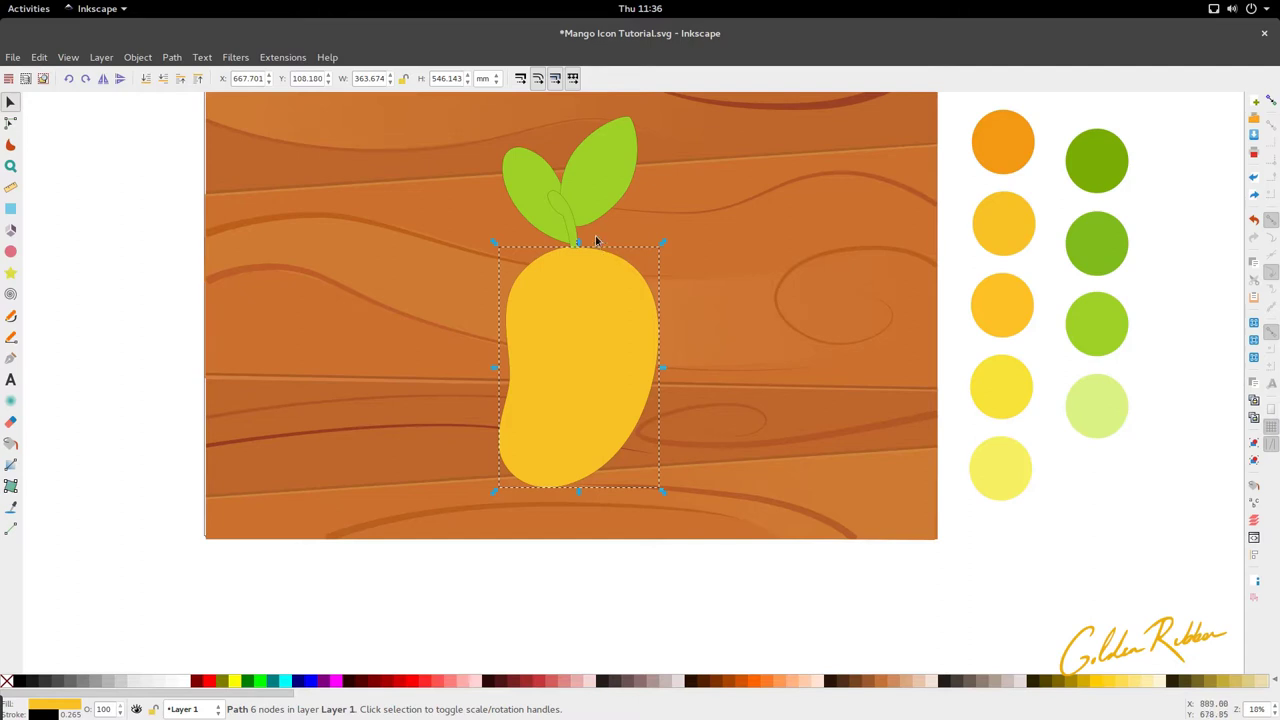
Rotate the mango body, stem and leaves together clockwise, and back counterclockwise until the fruit stands upright.
left_click_drag(477, 112, 682, 491)
left_click_drag(664, 111, 737, 177)
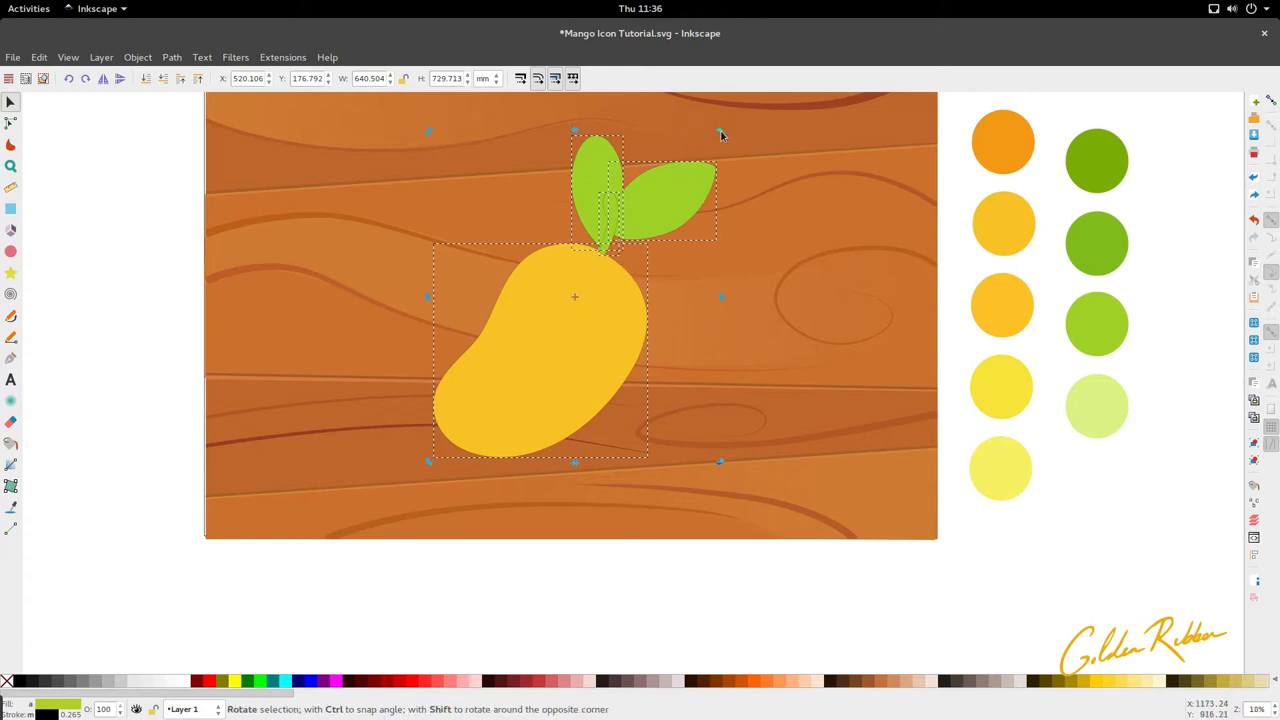
left_click_drag(721, 134, 588, 224)
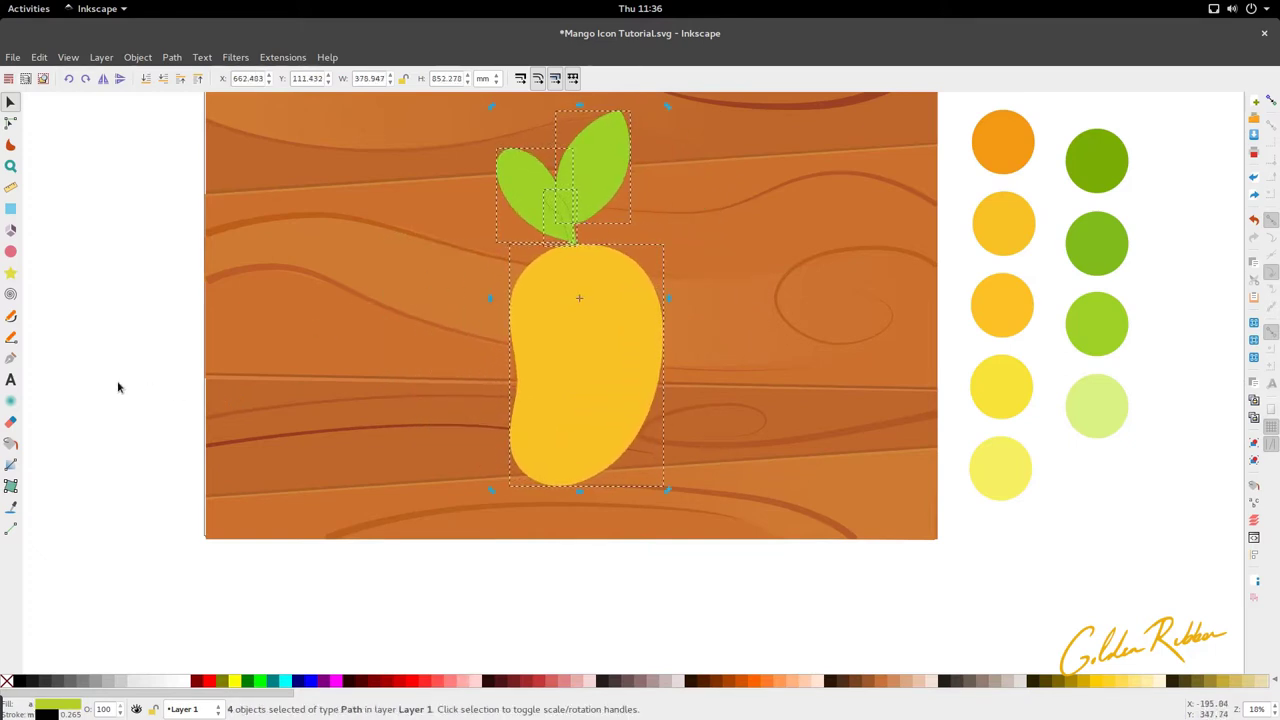
Select only the mango body and activate the Mesh Gradient tool.
key("Escape")
double_click(567, 362)
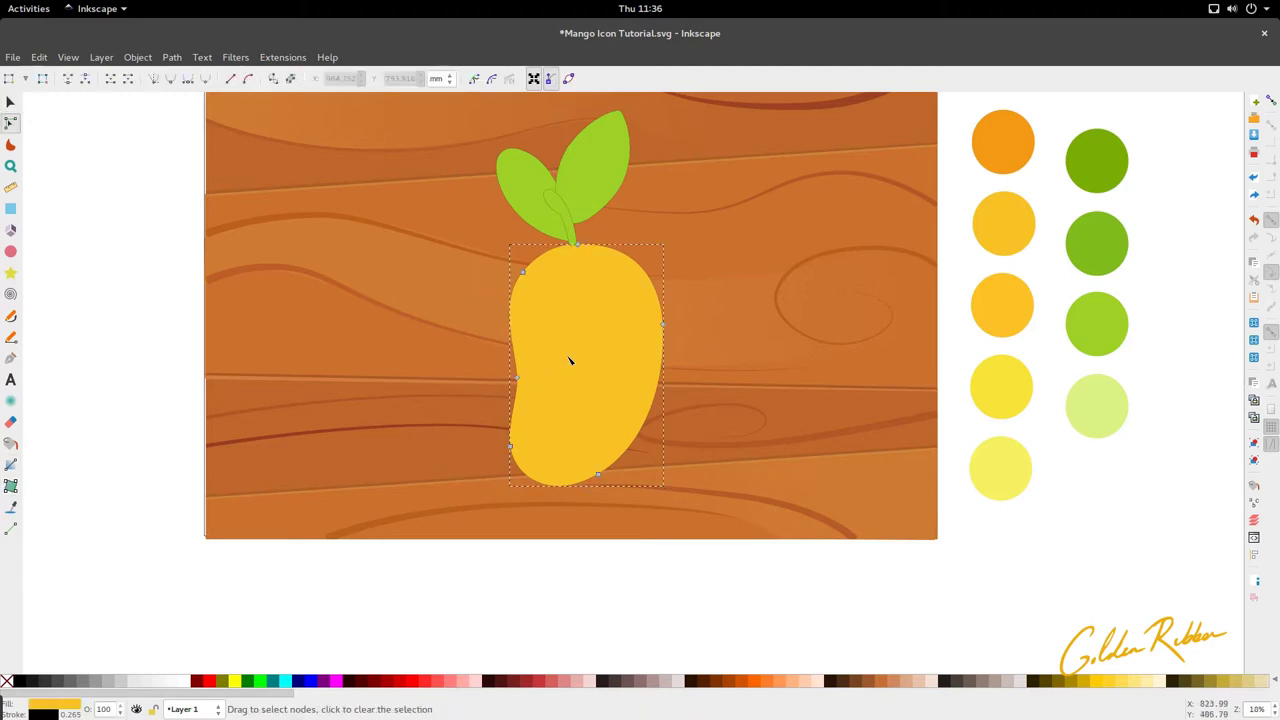
left_click(11, 485)
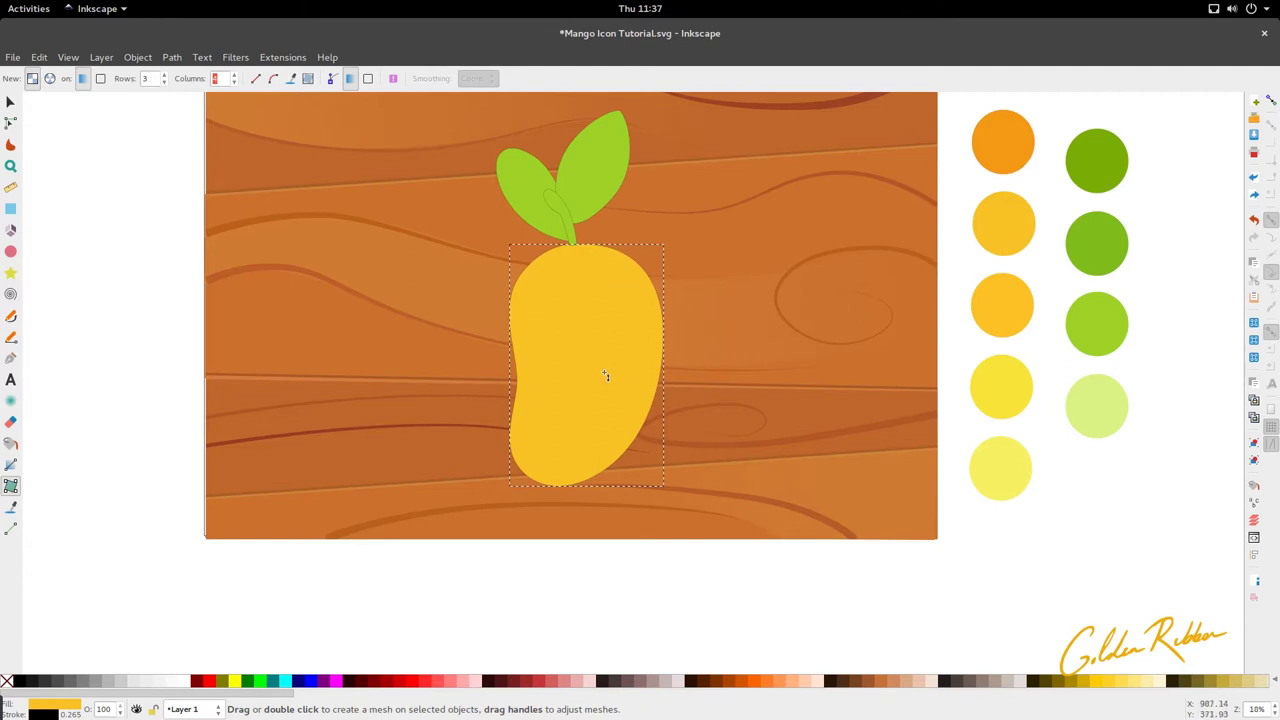
Rotate the finished reference mango group clockwise back to a tilted position.
scroll(526, 293, "down", 2)
scroll(526, 293, "right", 18)
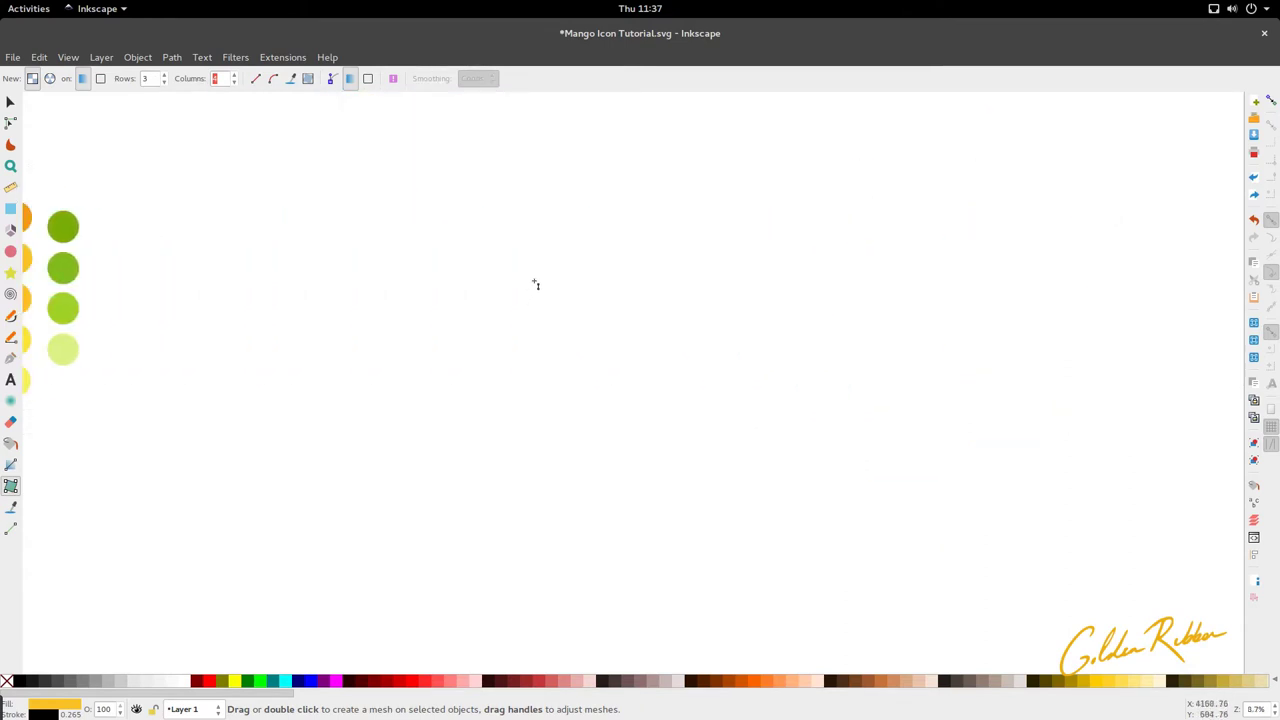
scroll(536, 285, "right", 6)
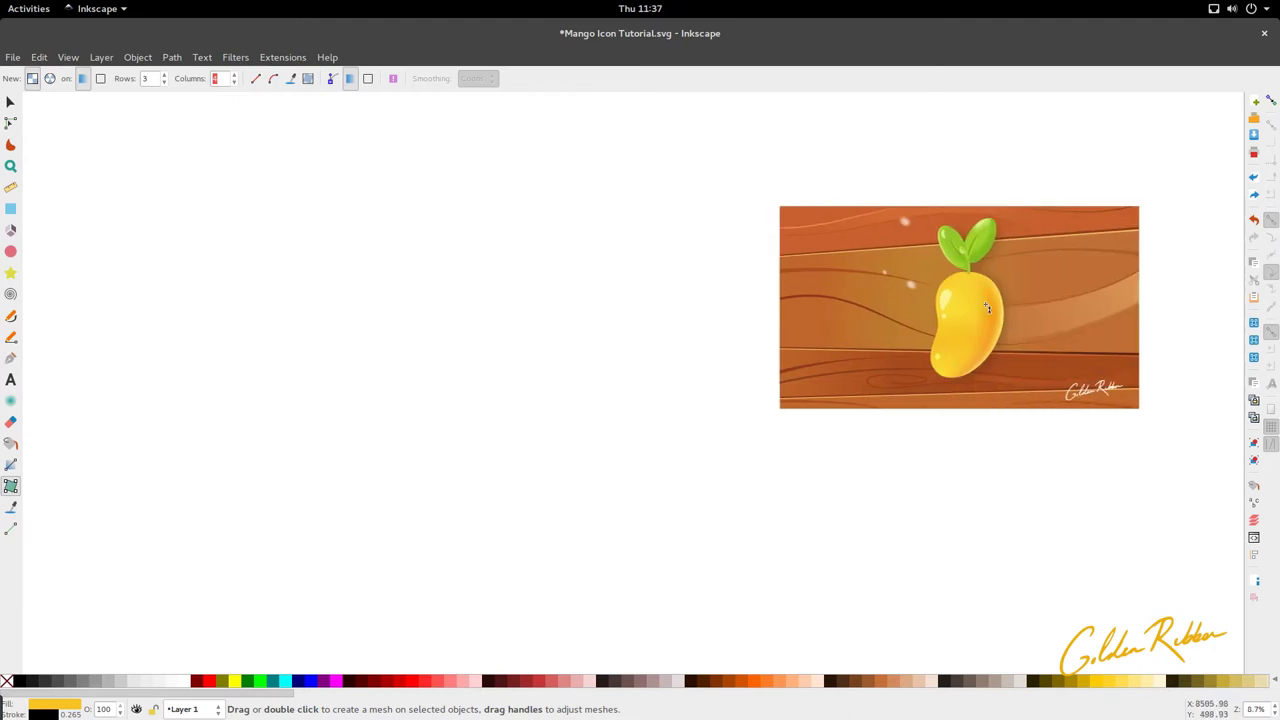
key("s")
left_click(981, 307)
left_click(981, 307)
left_click_drag(1061, 193, 1087, 227)
scroll(981, 231, "down", 1)
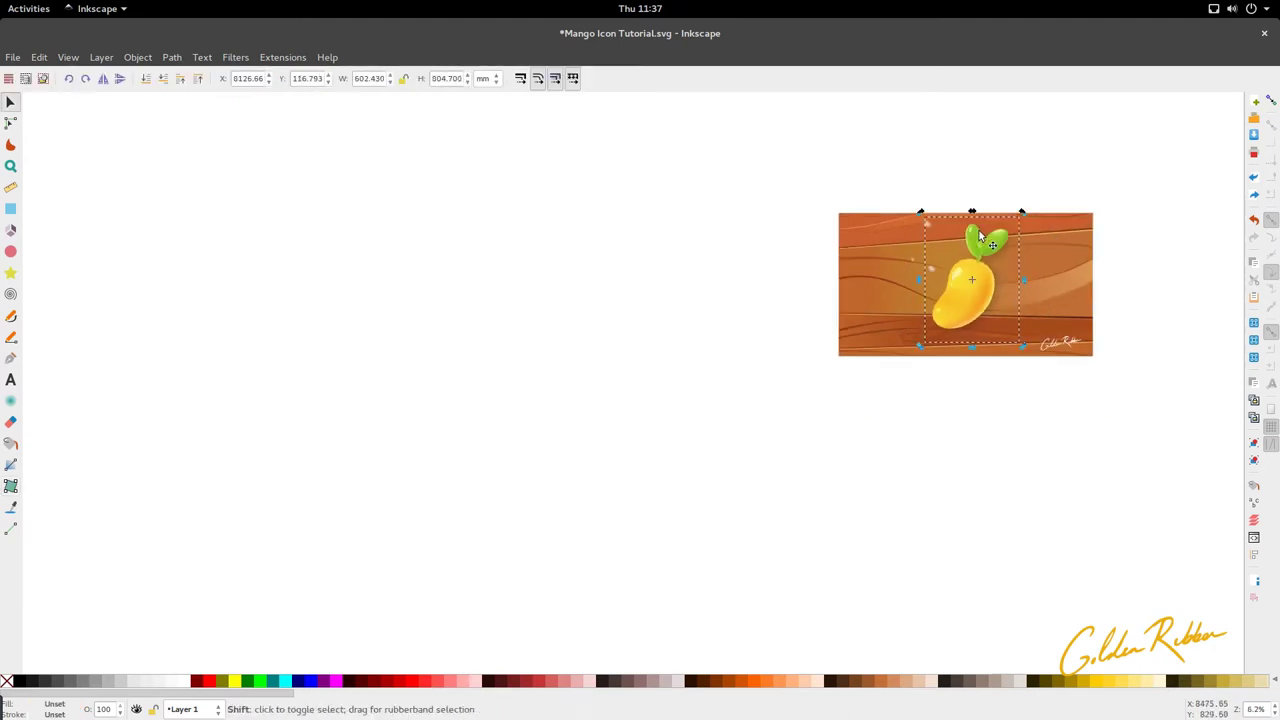
Create a mesh gradient with 3 rows and 4 columns on the flat mango body's fill.
scroll(977, 234, "right", 6)
scroll(443, 294, "left", 1)
scroll(420, 294, "up", 2)
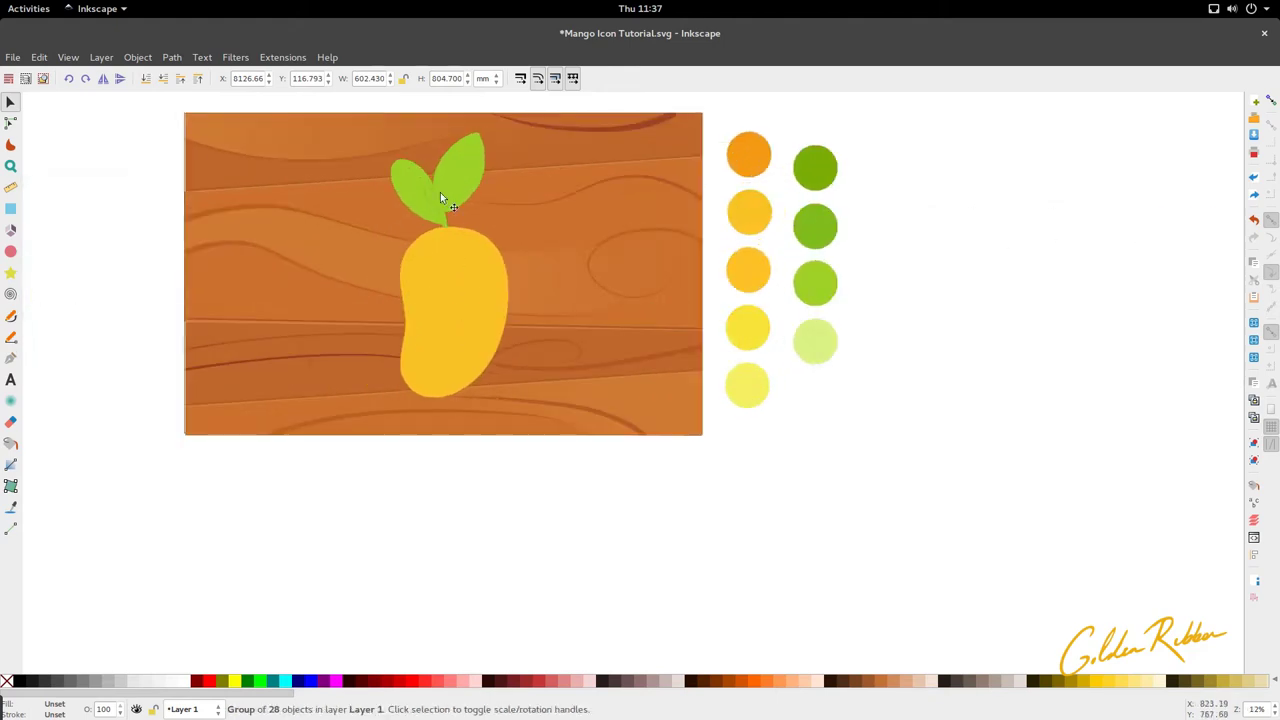
scroll(451, 232, "up", 1)
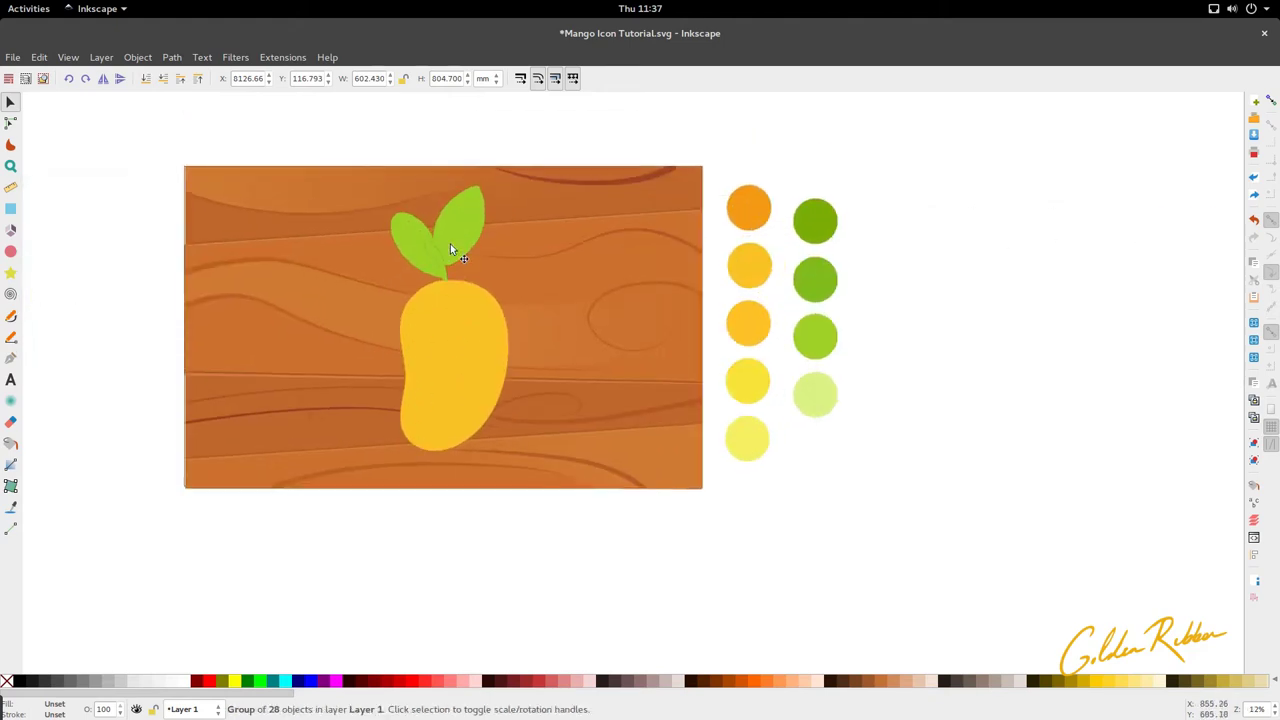
left_click(438, 364, "ctrl")
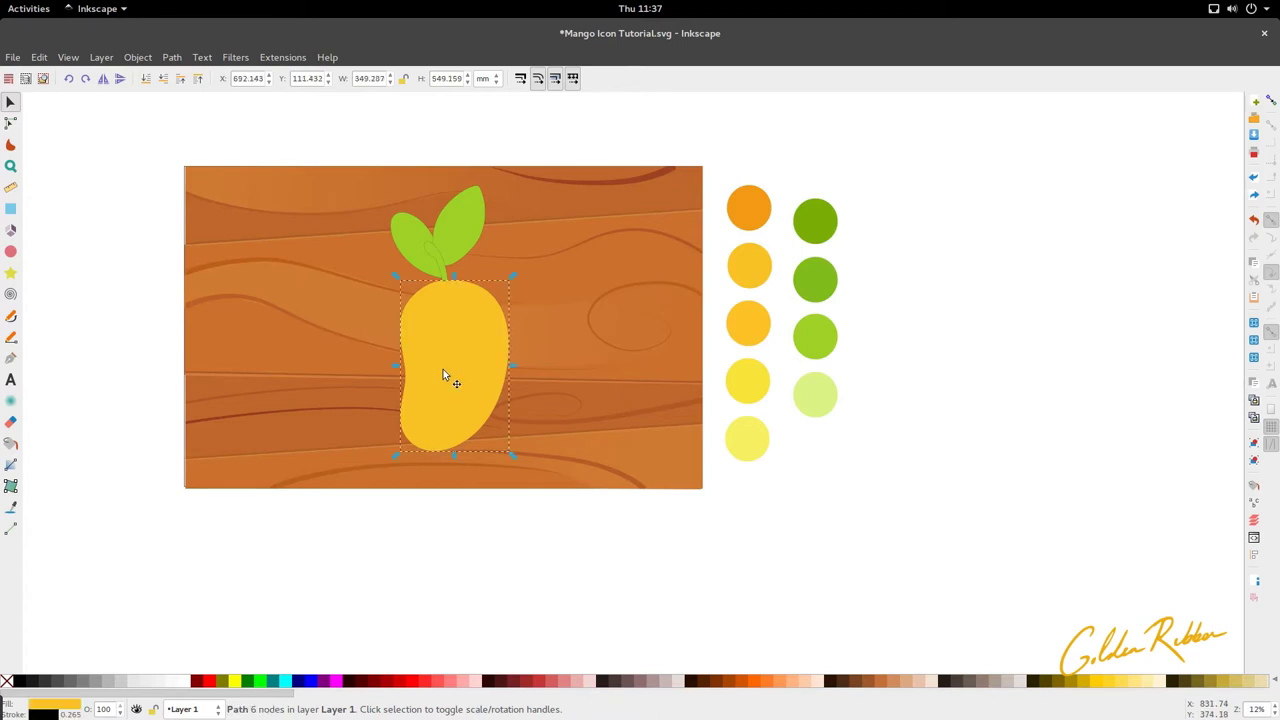
key("n")
left_click(10, 485)
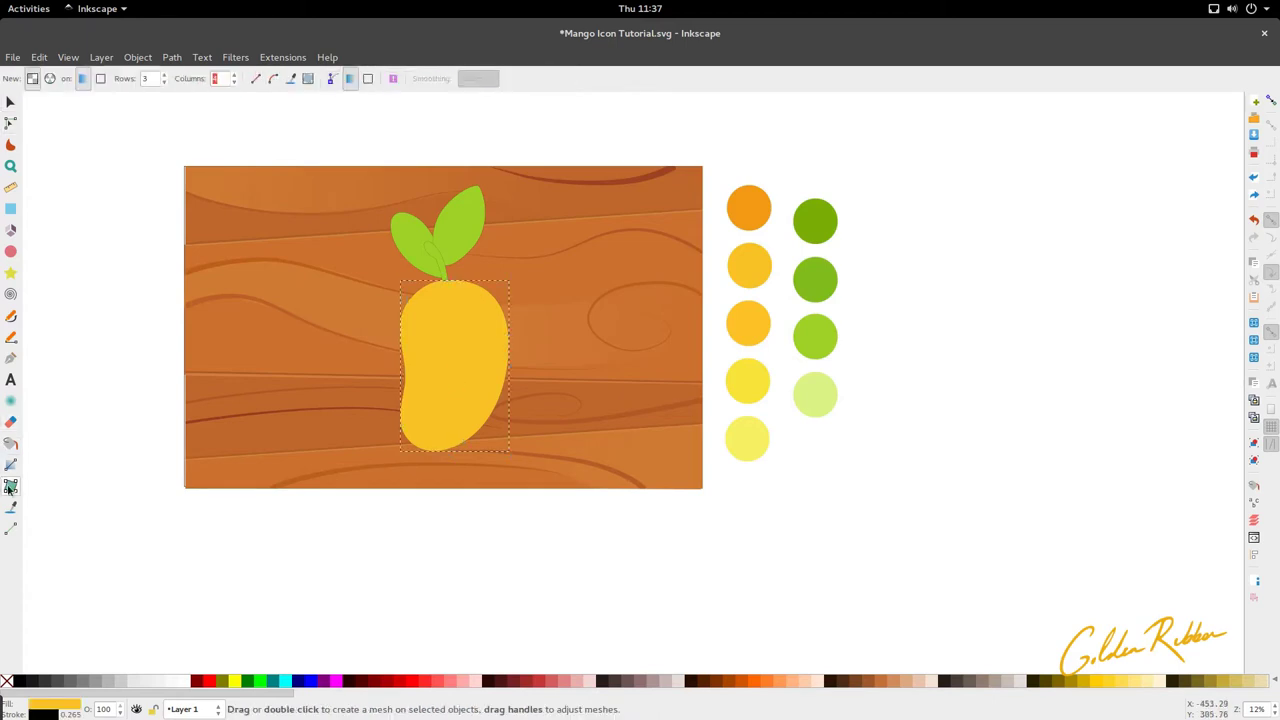
double_click(455, 345)
scroll(336, 285, "up", 1)
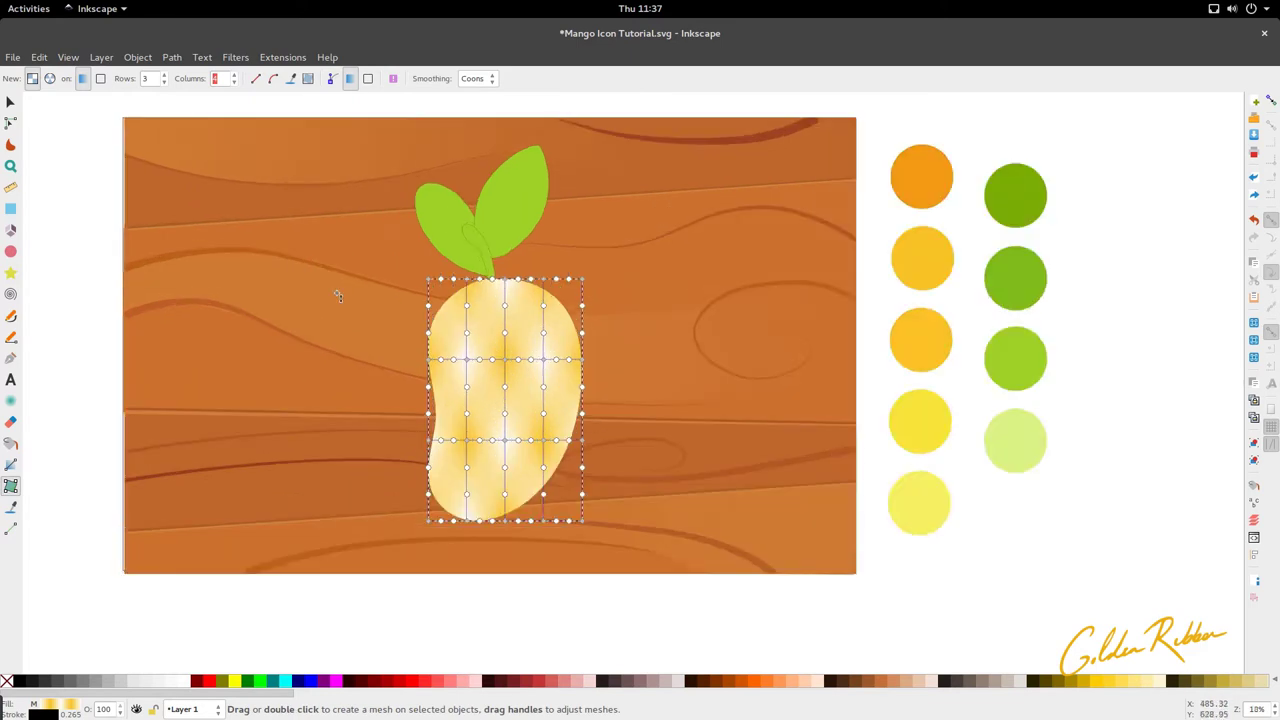
scroll(340, 292, "up", 2)
scroll(528, 325, "down", 3)
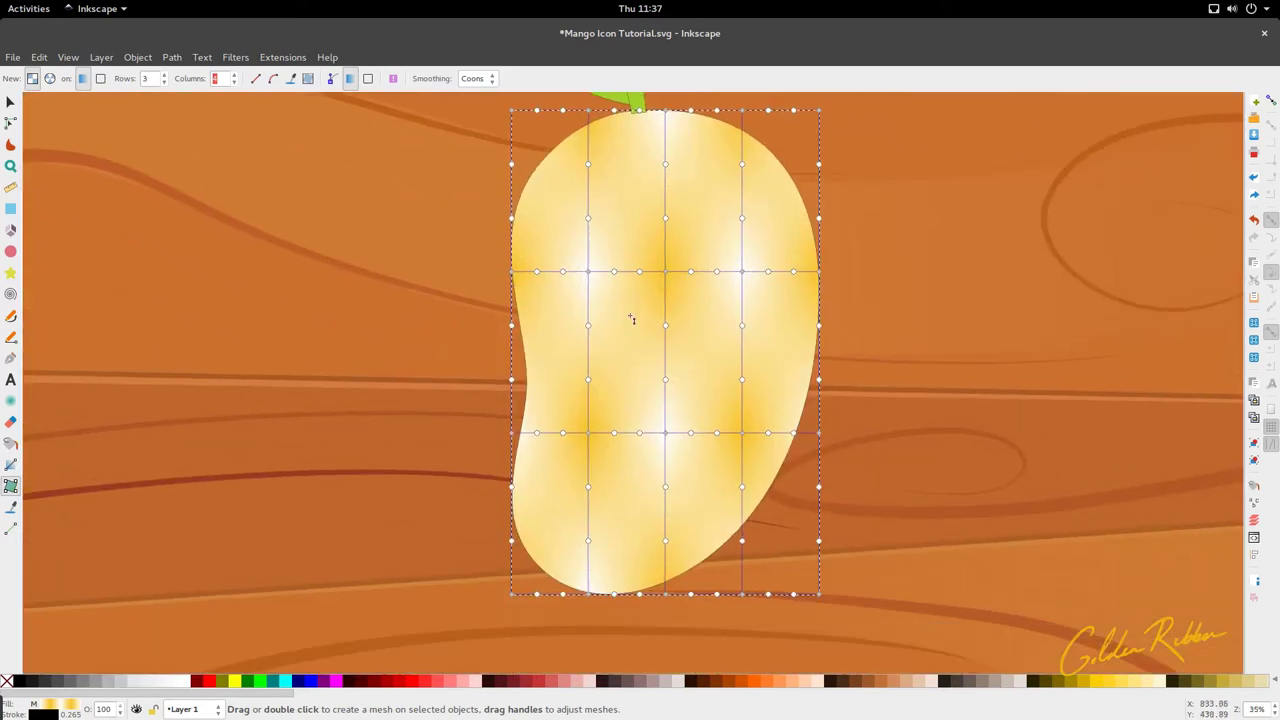
Examine the mesh grid on the mango body, including its corner nodes and the handles between them.
scroll(610, 327, "down", 1)
scroll(640, 403, "up", 1)
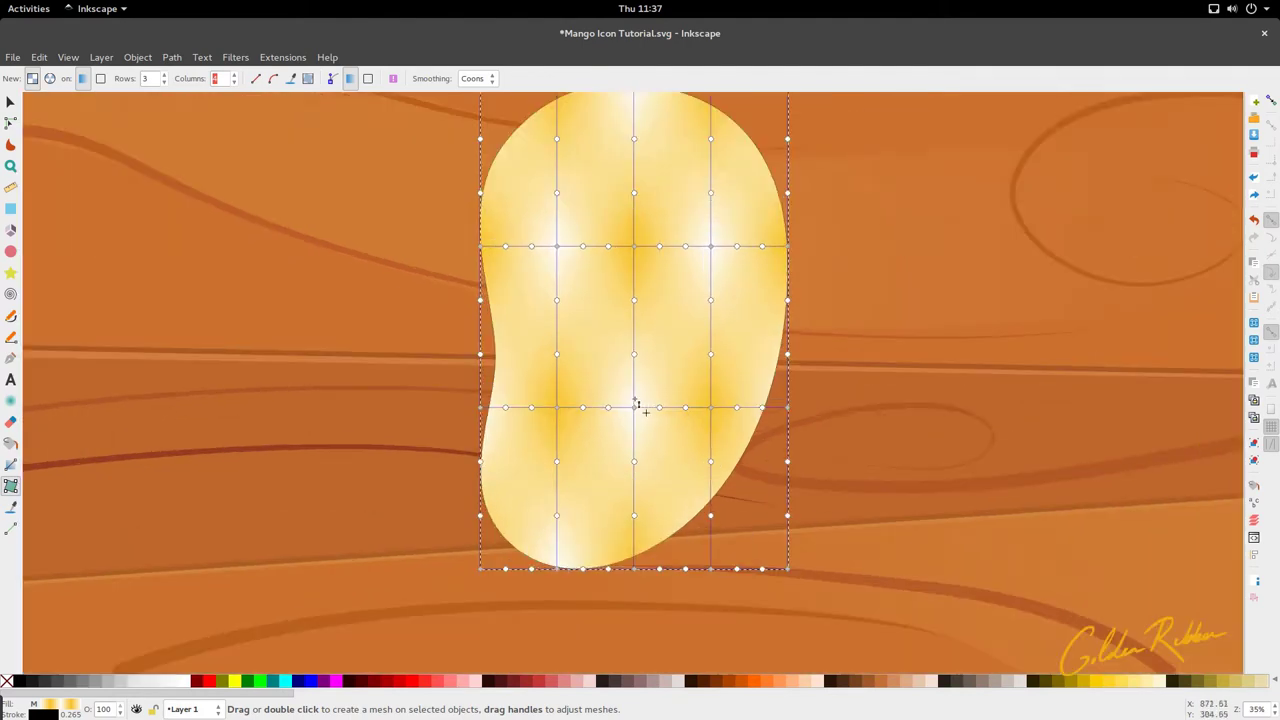
scroll(586, 363, "down", 2)
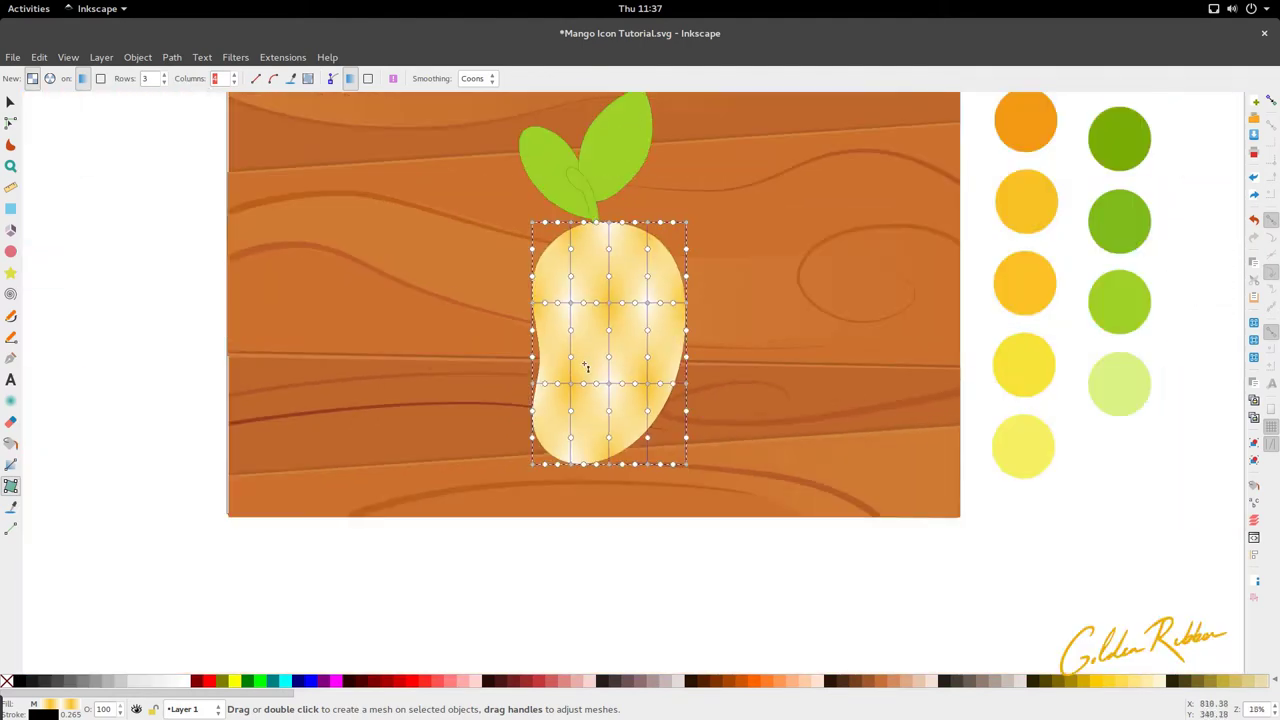
scroll(588, 367, "up", 1)
scroll(598, 362, "up", 1)
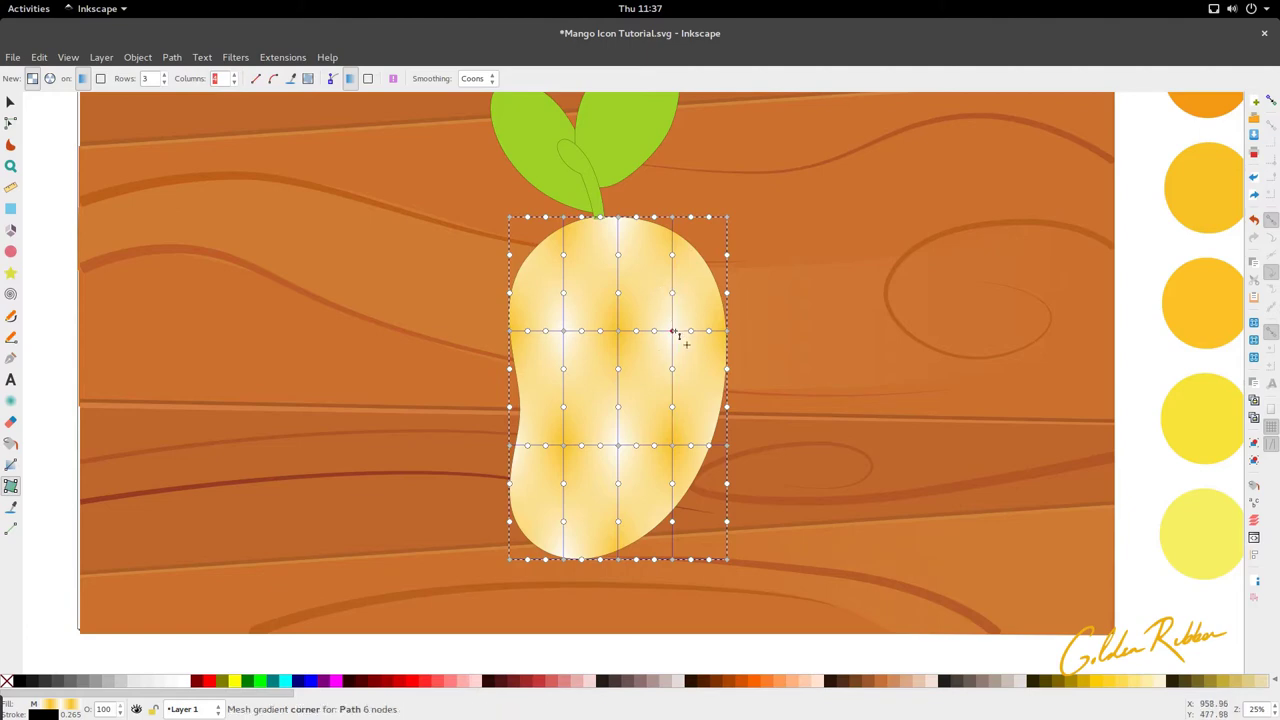
scroll(555, 318, "down", 1)
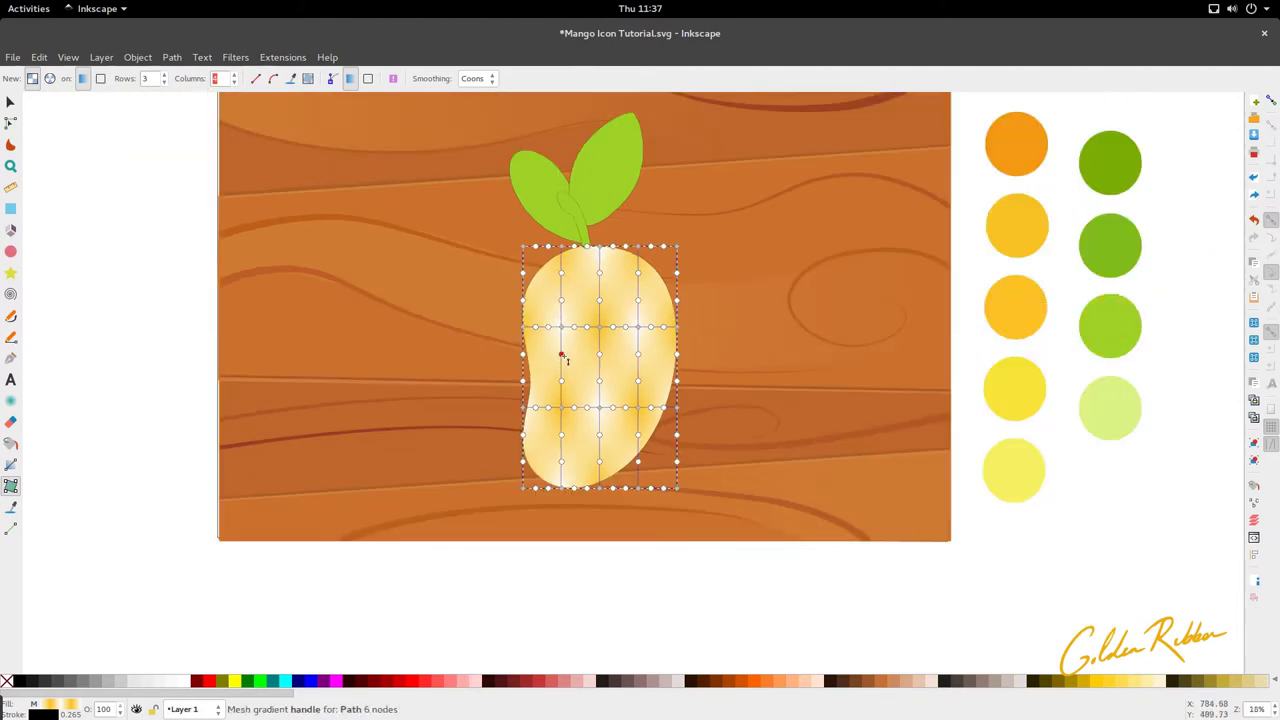
scroll(569, 289, "up", 2)
scroll(490, 234, "up", 1)
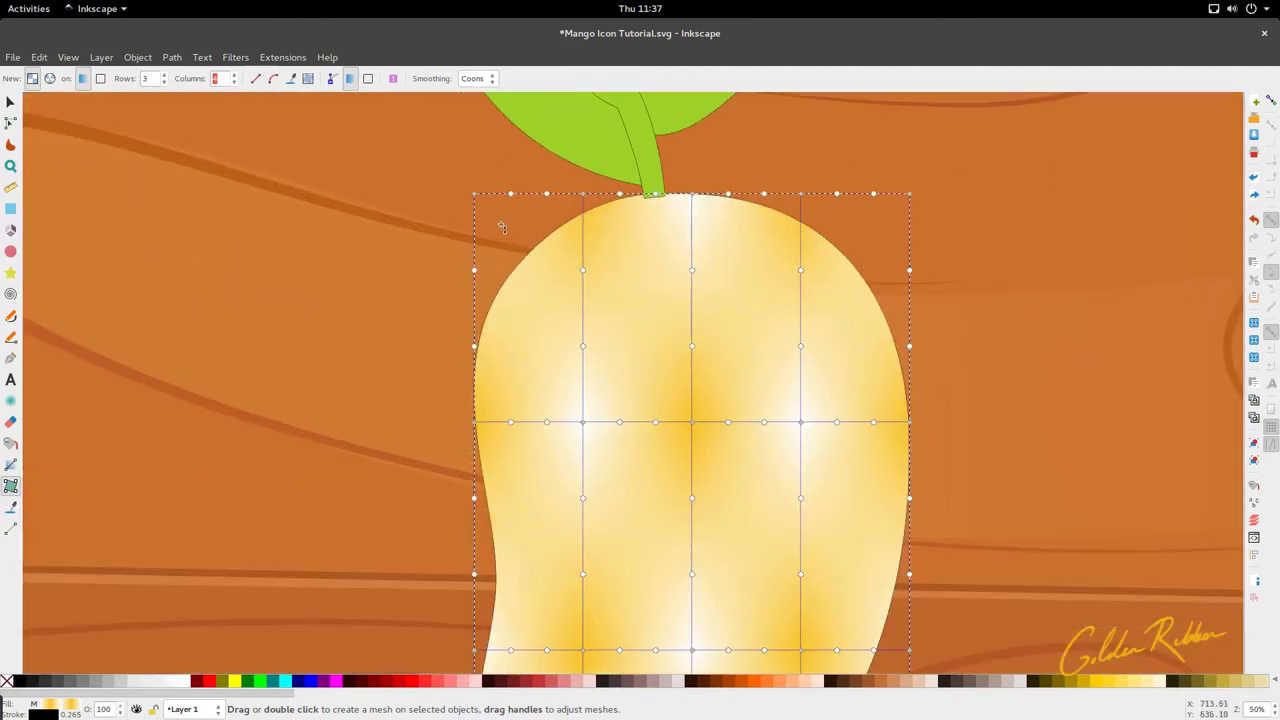
scroll(569, 207, "up", 1)
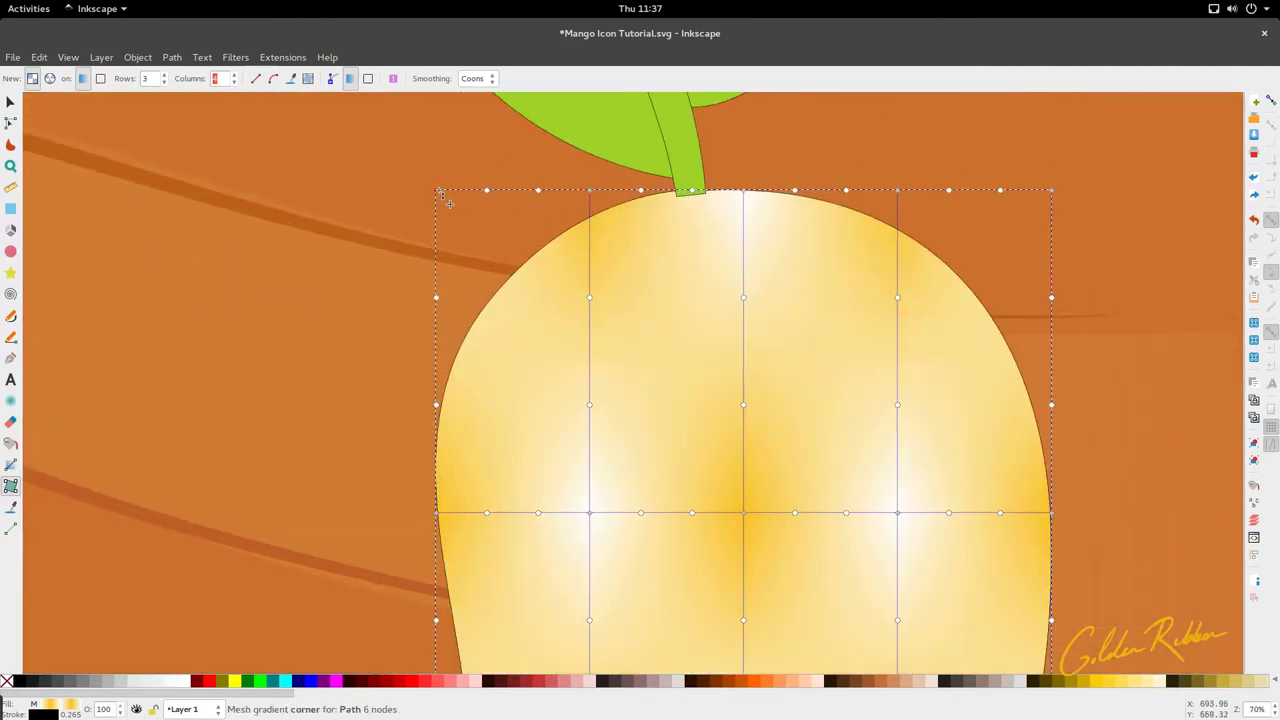
scroll(482, 240, "down", 1)
scroll(440, 233, "up", 2)
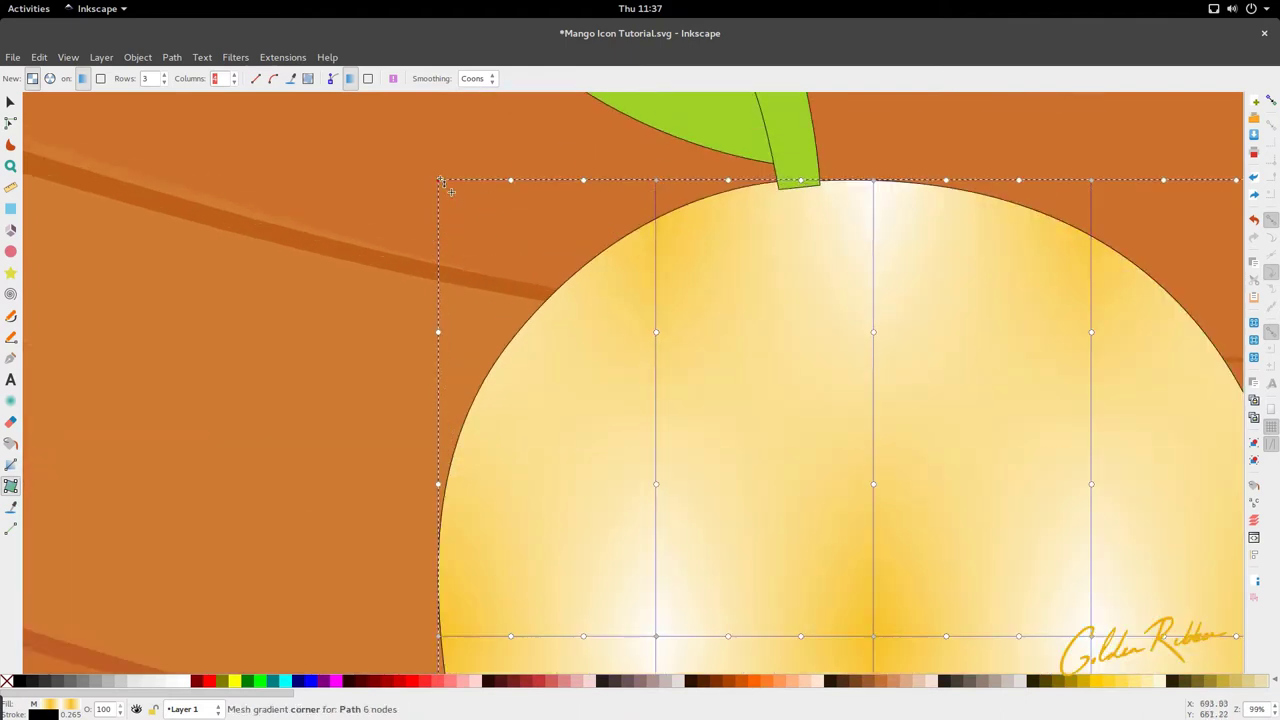
scroll(451, 191, "down", 2)
scroll(451, 196, "up", 2)
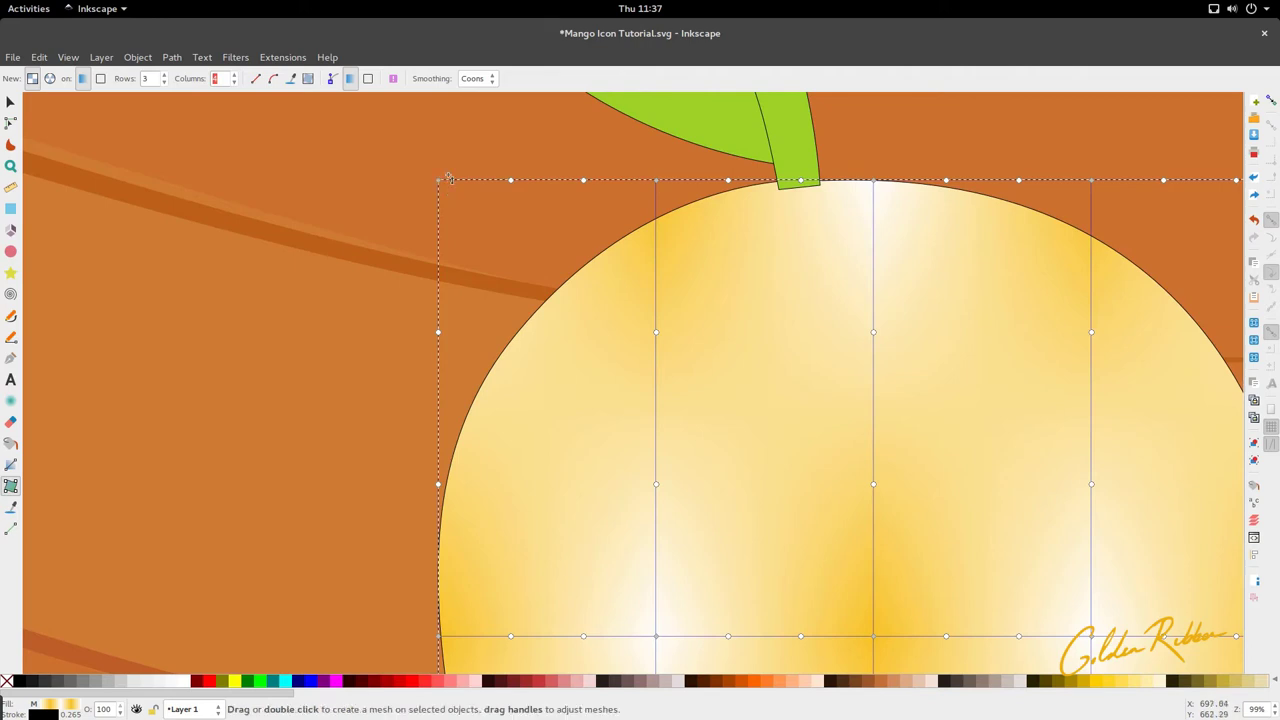
scroll(503, 212, "down", 1)
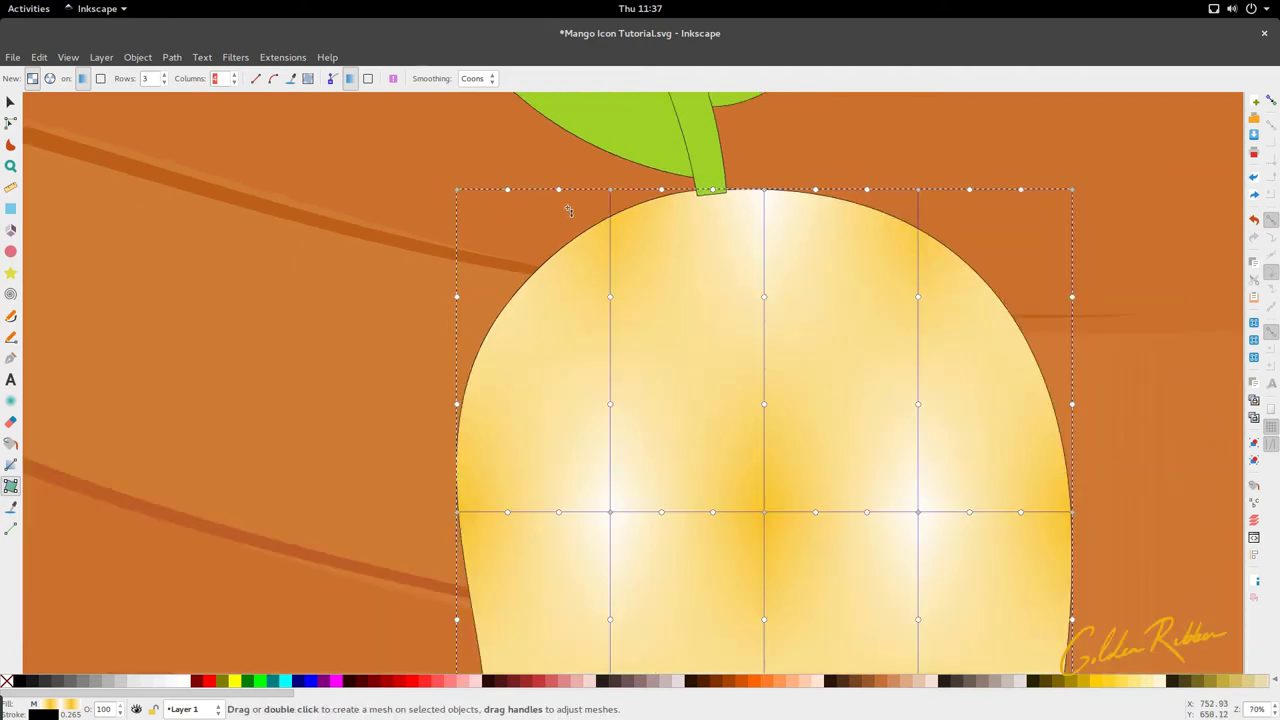
scroll(609, 207, "up", 1)
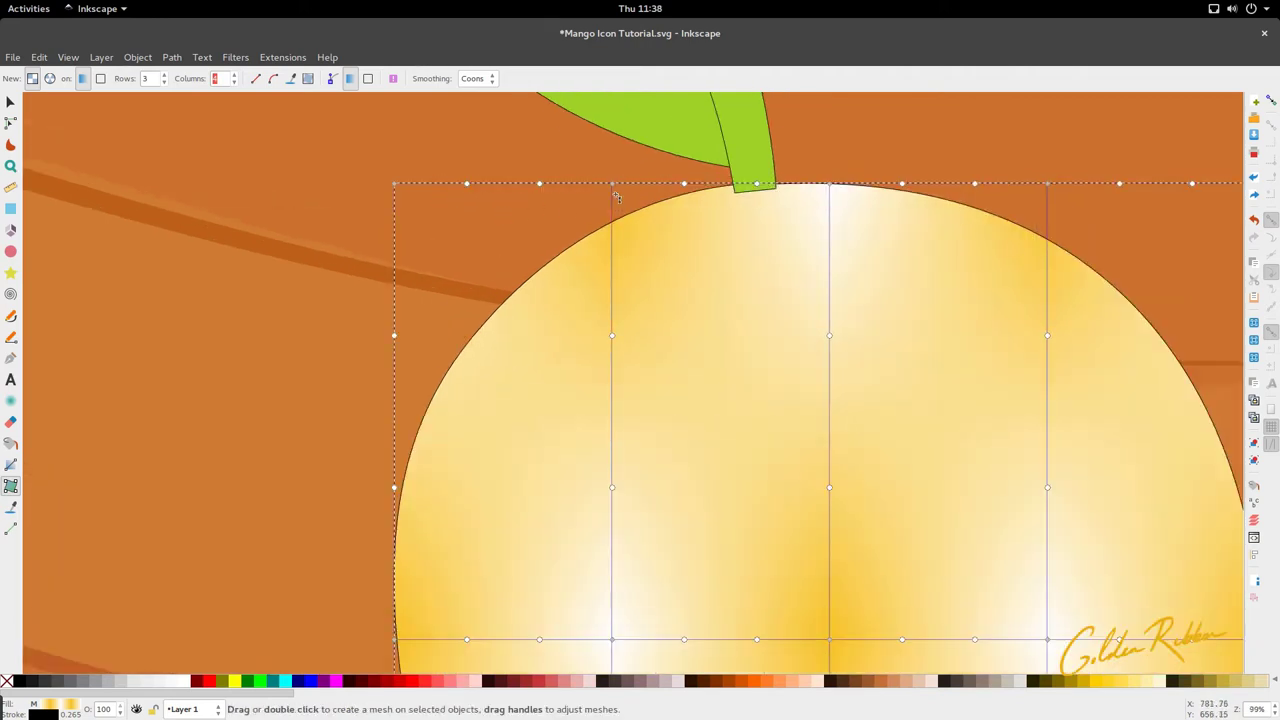
scroll(595, 253, "down", 2)
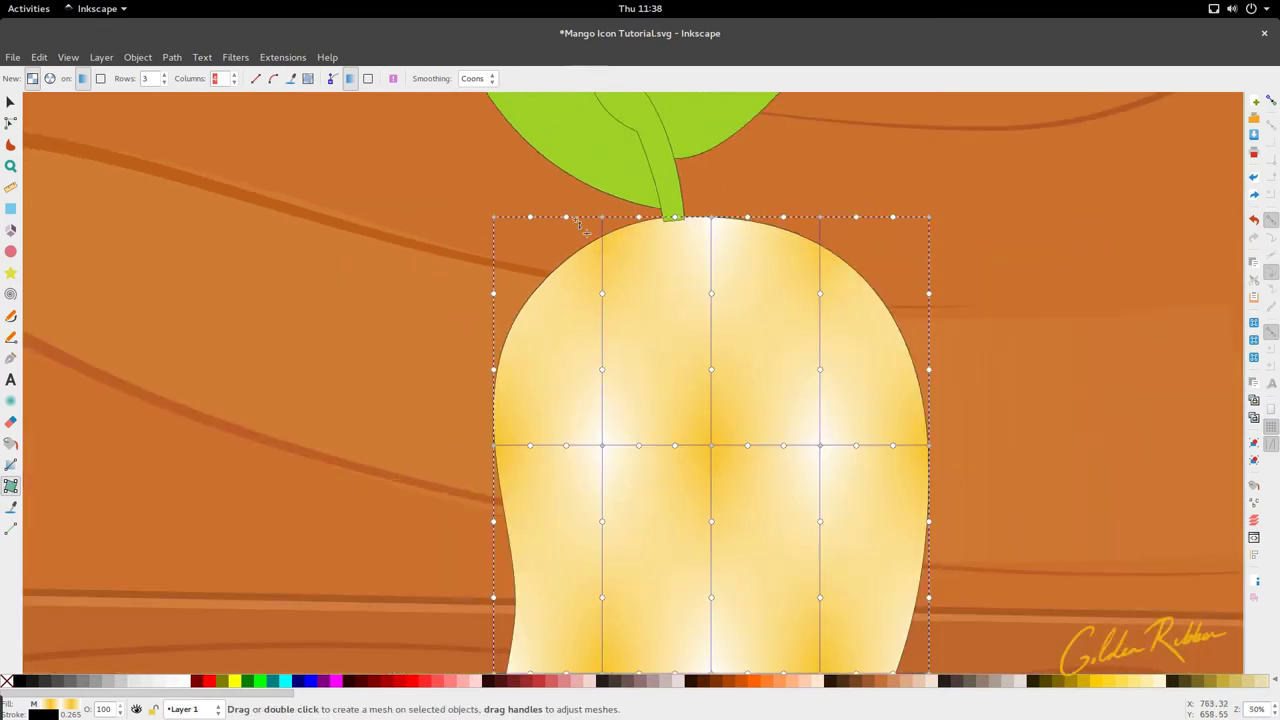
scroll(467, 357, "down", 3)
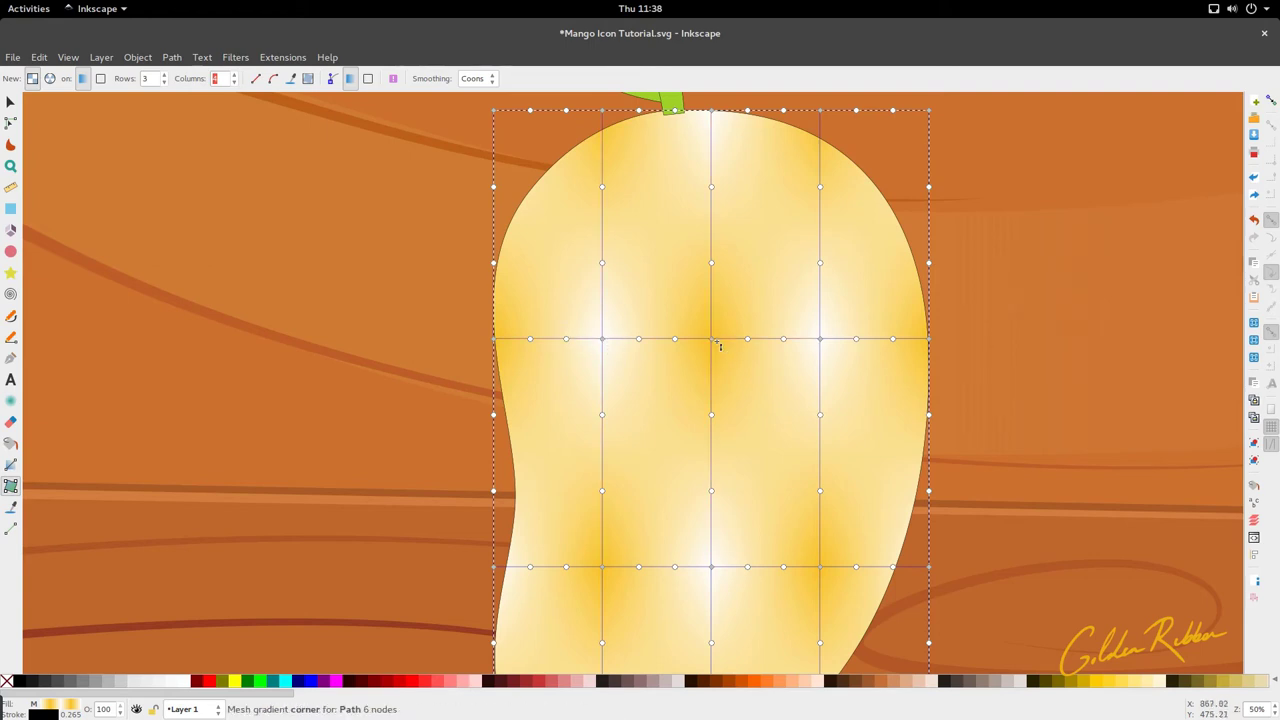
scroll(485, 329, "down", 2)
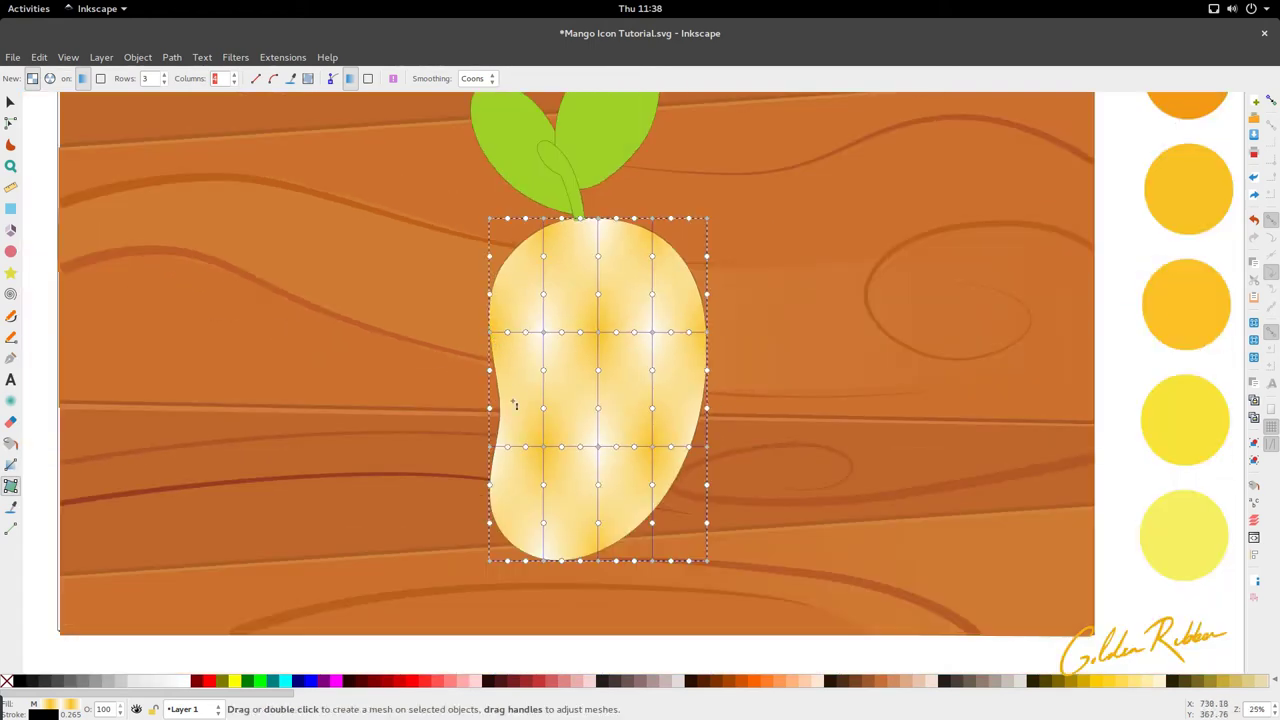
Try bending the outer left segment of the mesh's upper inner horizontal line with its handle, and straighten it again.
scroll(515, 404, "up", 1)
scroll(519, 333, "up", 1)
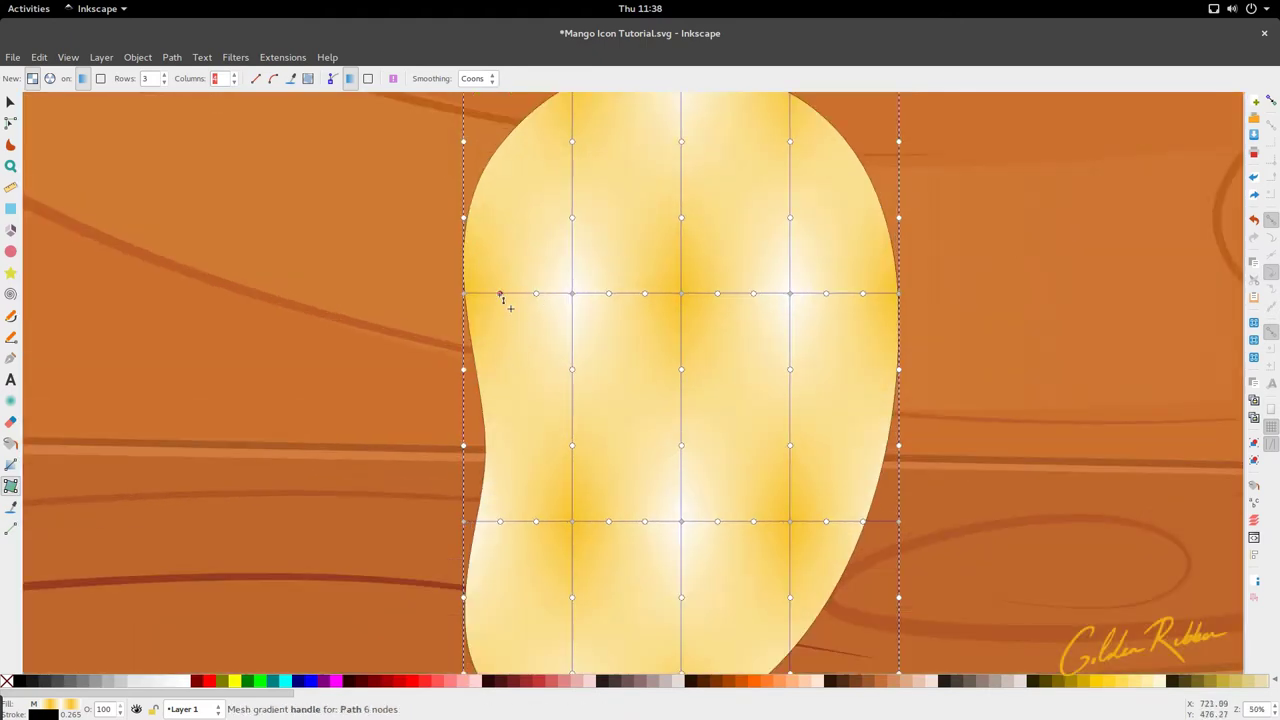
left_click_drag(502, 297, 537, 287)
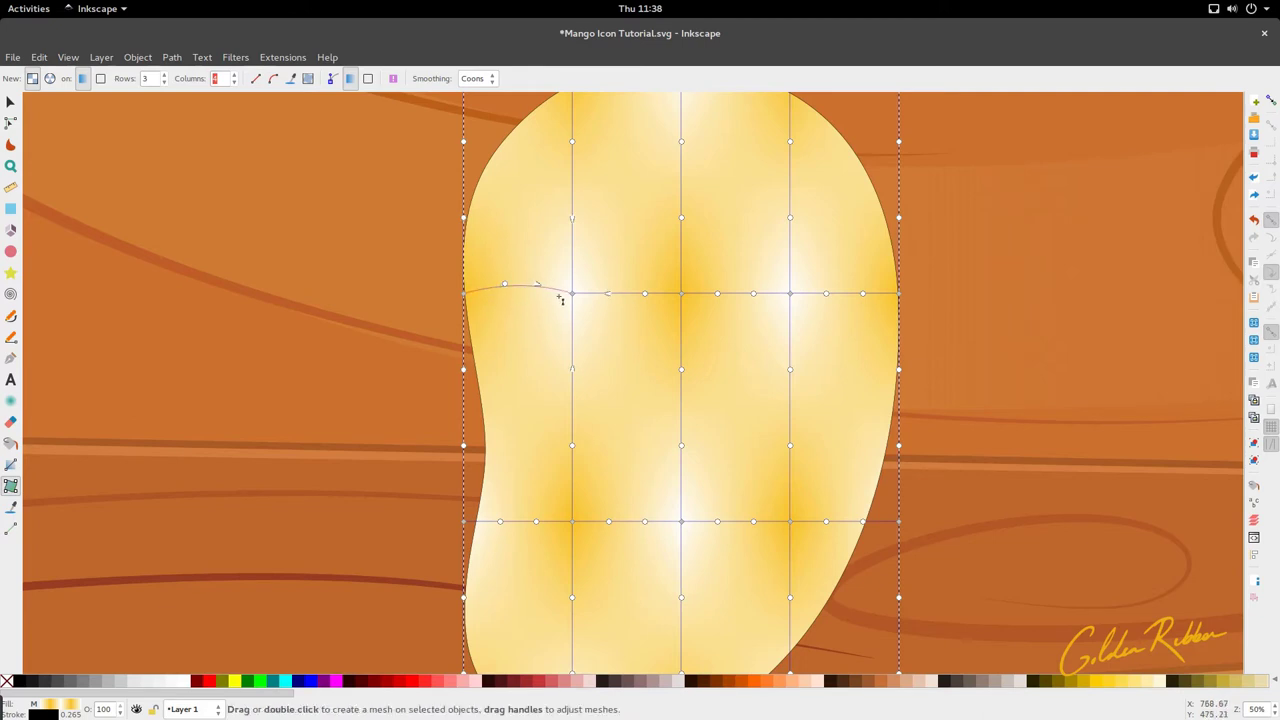
left_click_drag(537, 285, 503, 293)
scroll(490, 346, "down", 2)
scroll(490, 346, "right", 3)
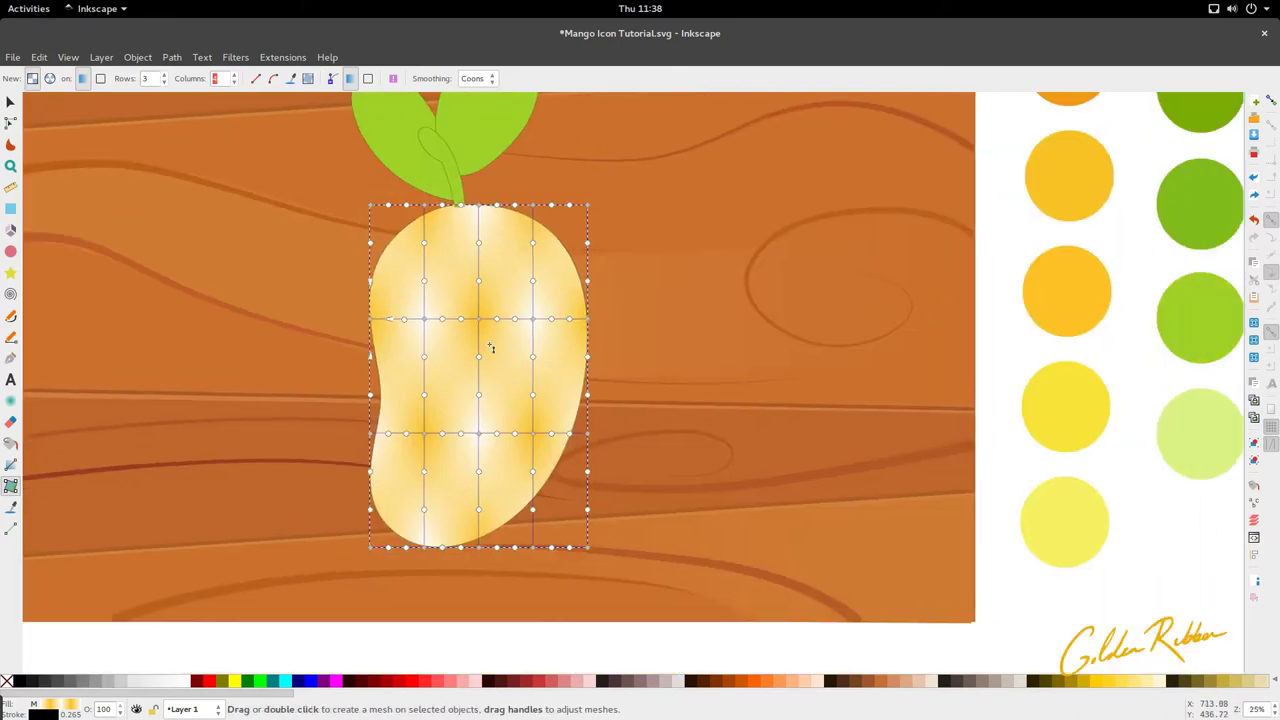
Save the document with the mesh gradient on the mango body.
scroll(530, 350, "up", 2)
scroll(538, 313, "down", 2)
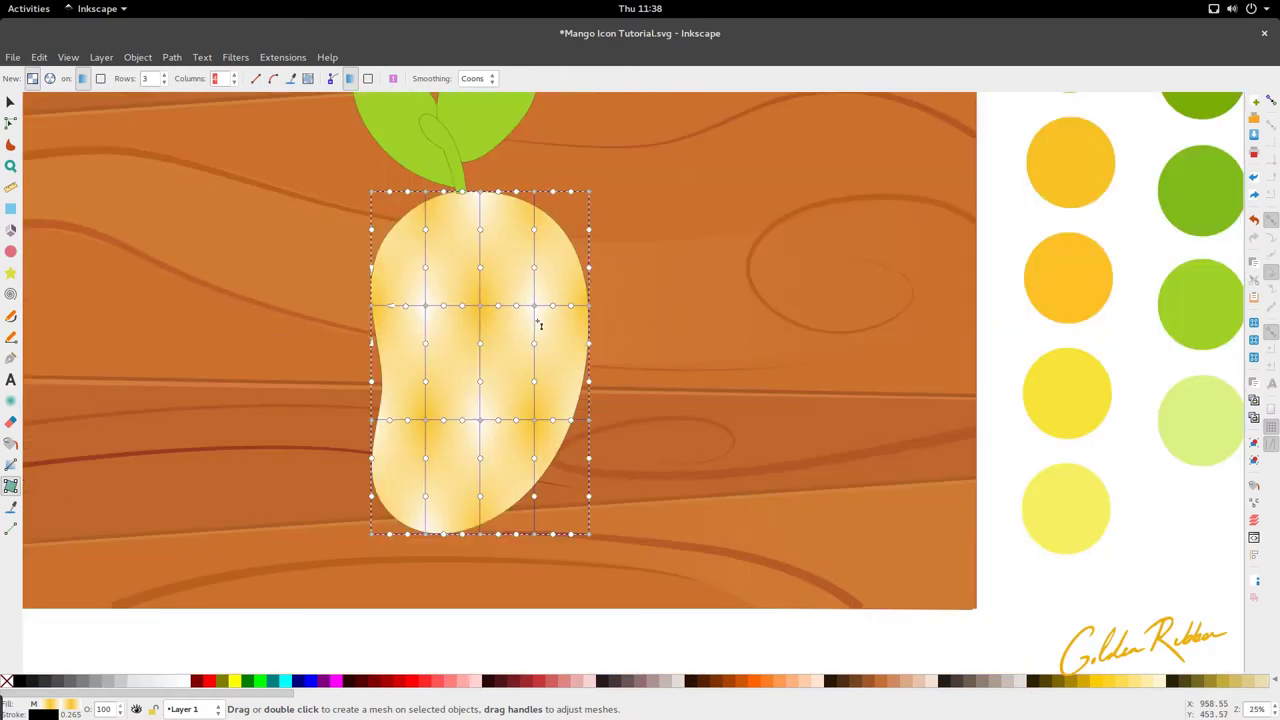
key("ctrl+s")
scroll(540, 325, "left", 1)
scroll(540, 325, "down", 1)
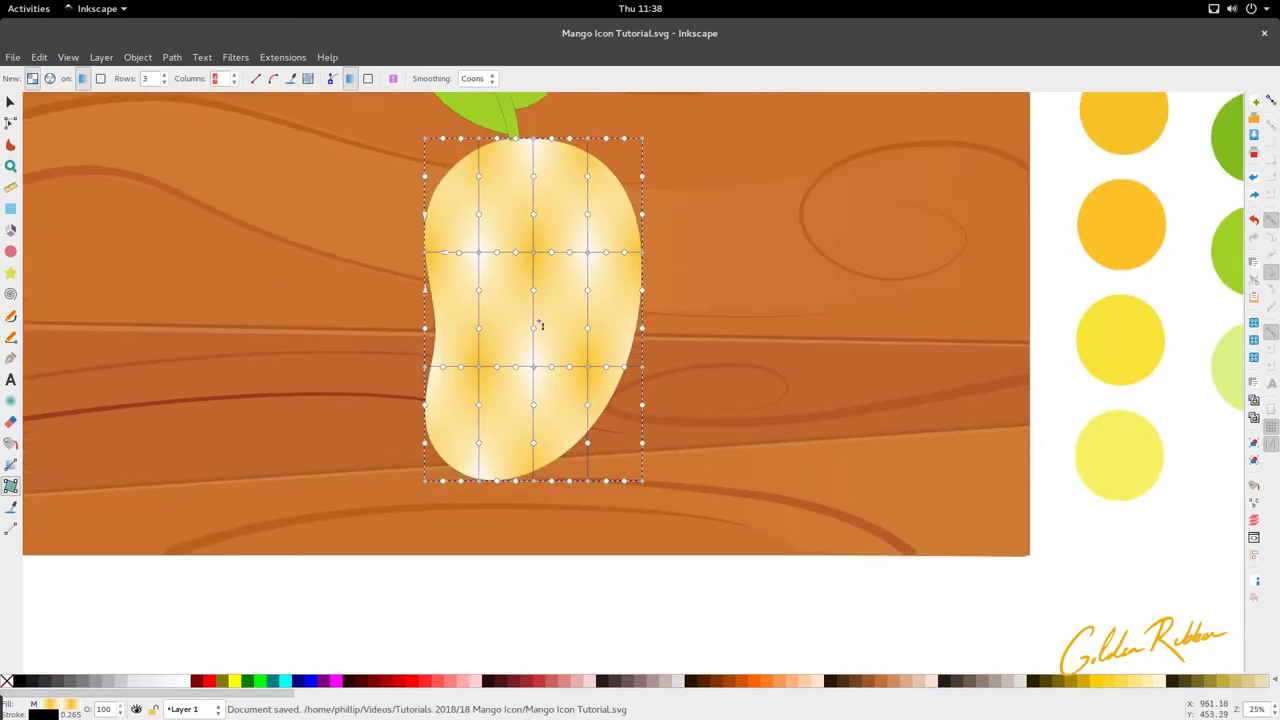
Try bending the mesh borders beside the lower right corner with their handles, and restore both to straight lines.
scroll(582, 512, "up", 2)
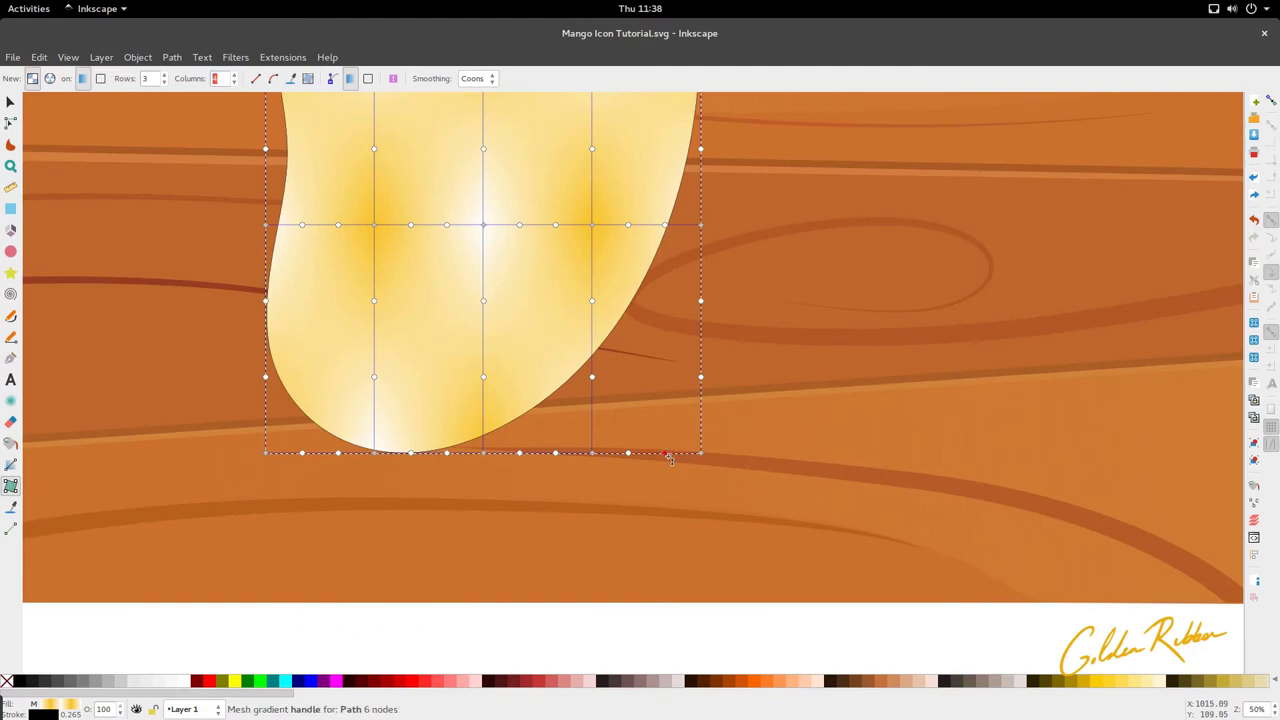
left_click_drag(668, 455, 664, 430)
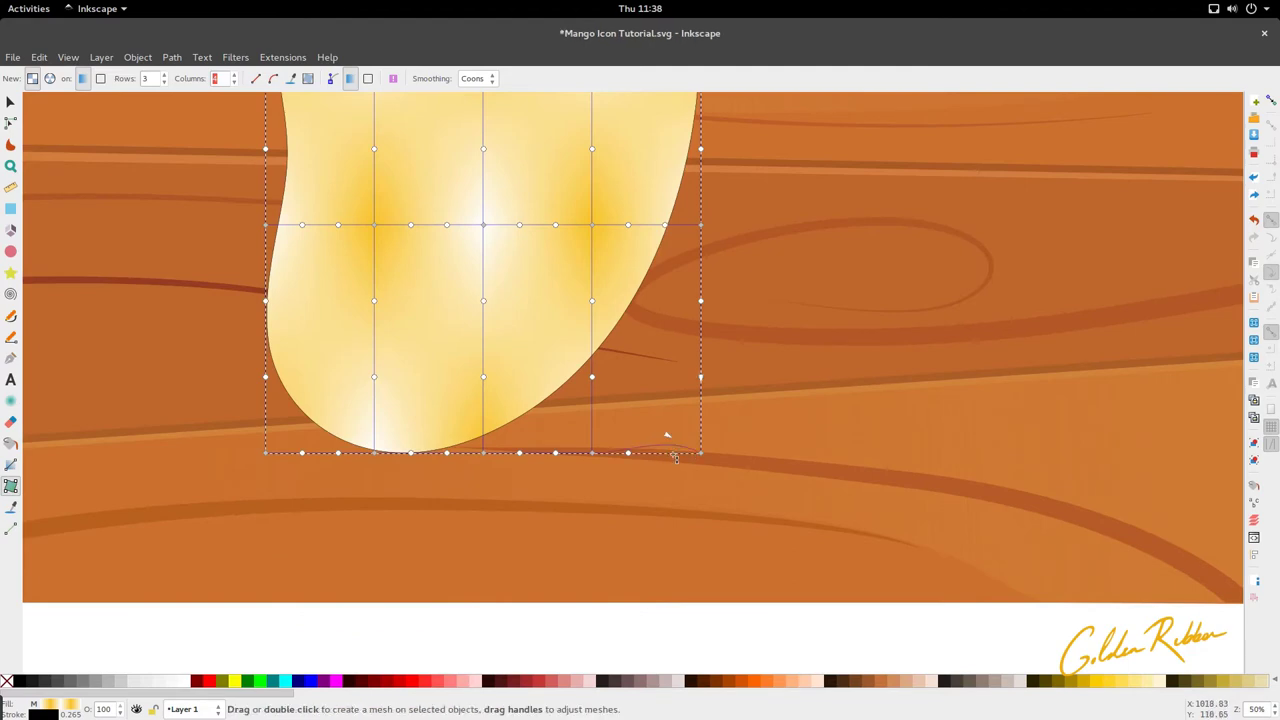
scroll(675, 457, "up", 1)
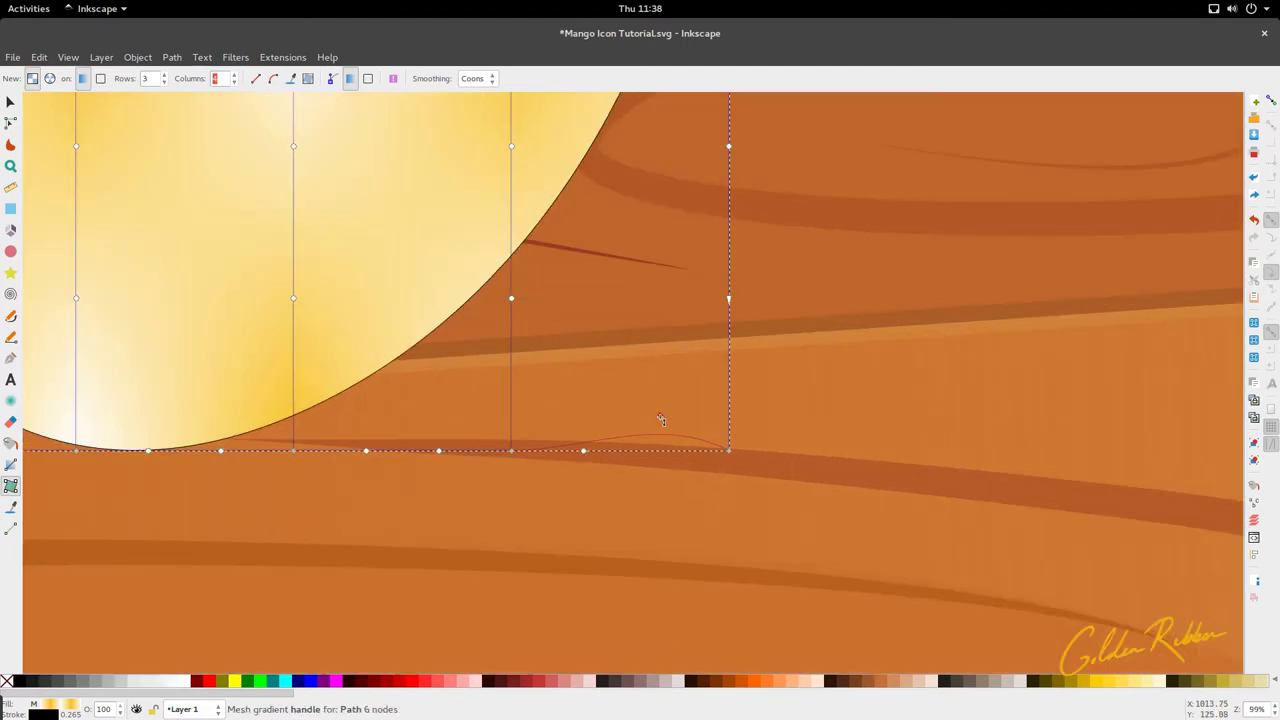
left_click_drag(662, 418, 664, 454)
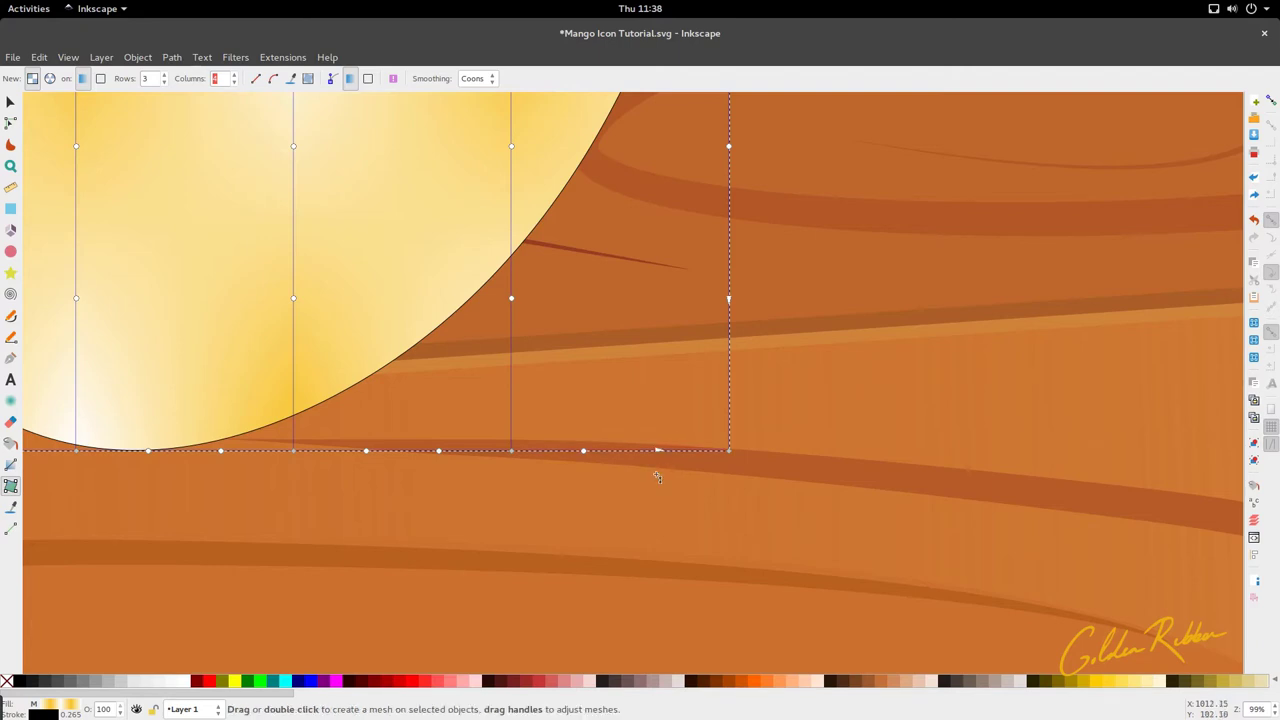
scroll(662, 440, "down", 3)
scroll(662, 396, "up", 4)
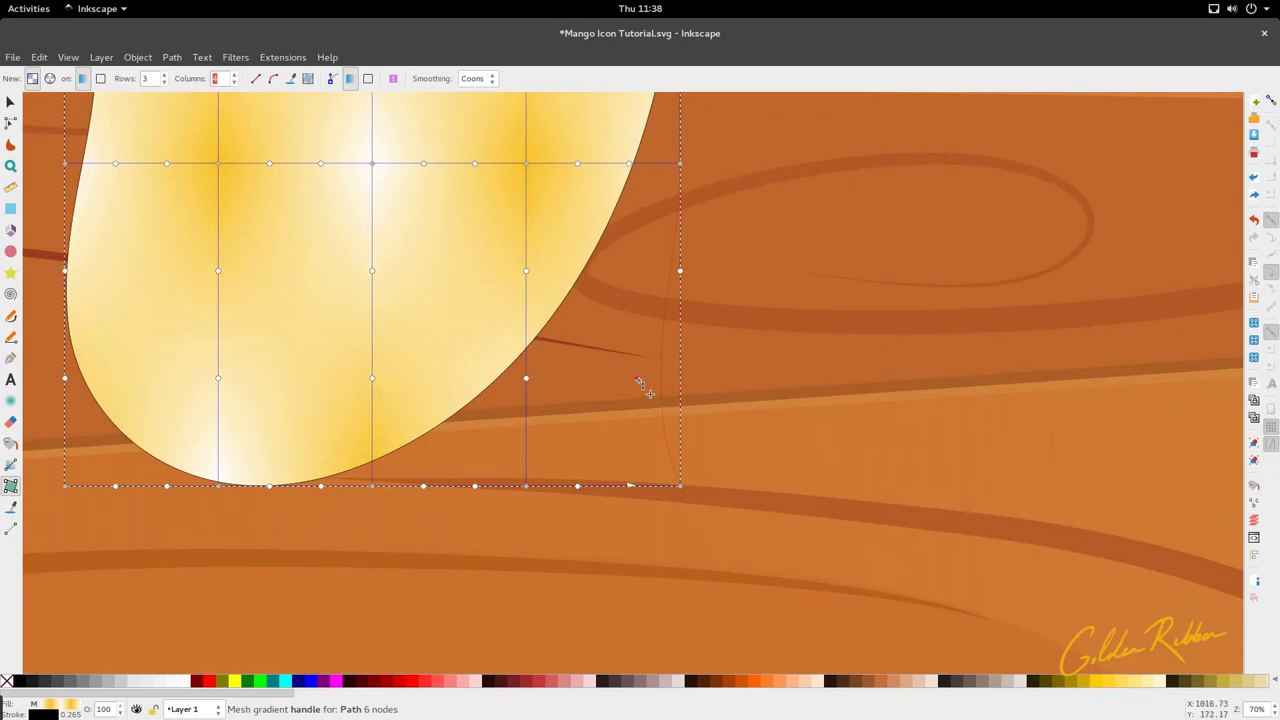
scroll(555, 385, "down", 2)
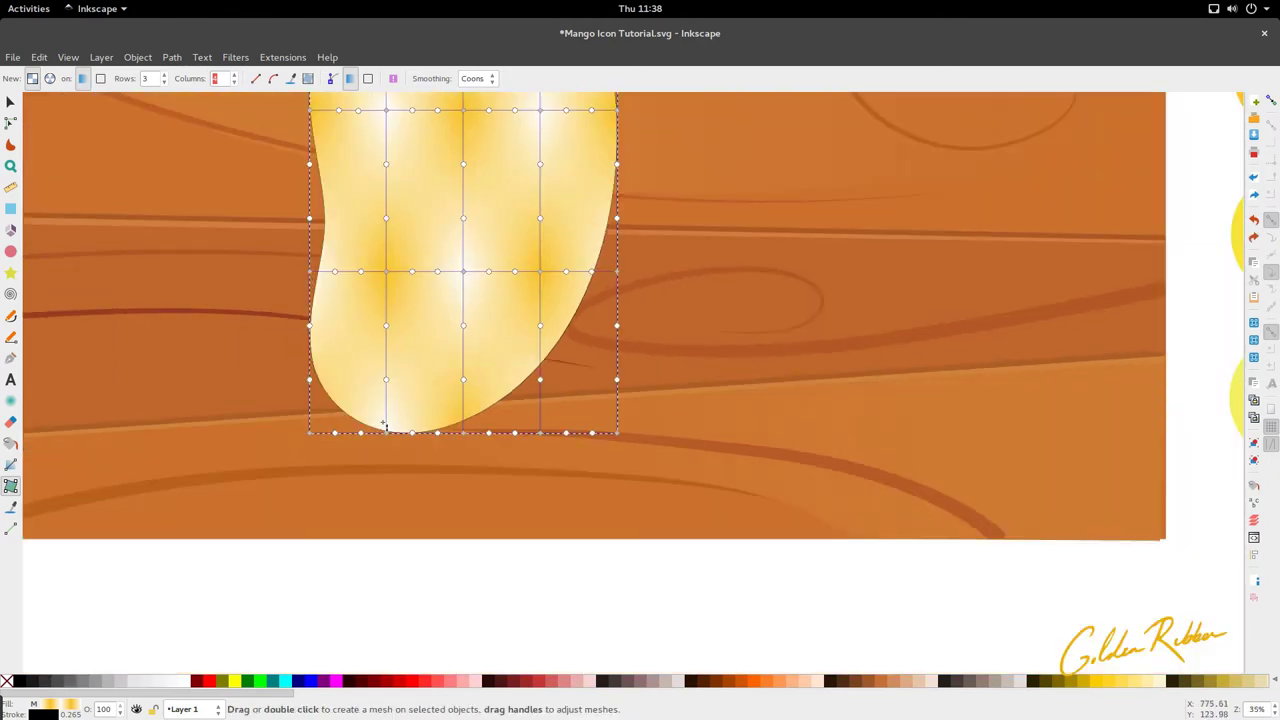
Try pulling the lowest handle on the mesh's left border into the mango body, and return it to the border.
scroll(378, 405, "left", 2)
scroll(408, 388, "up", 1)
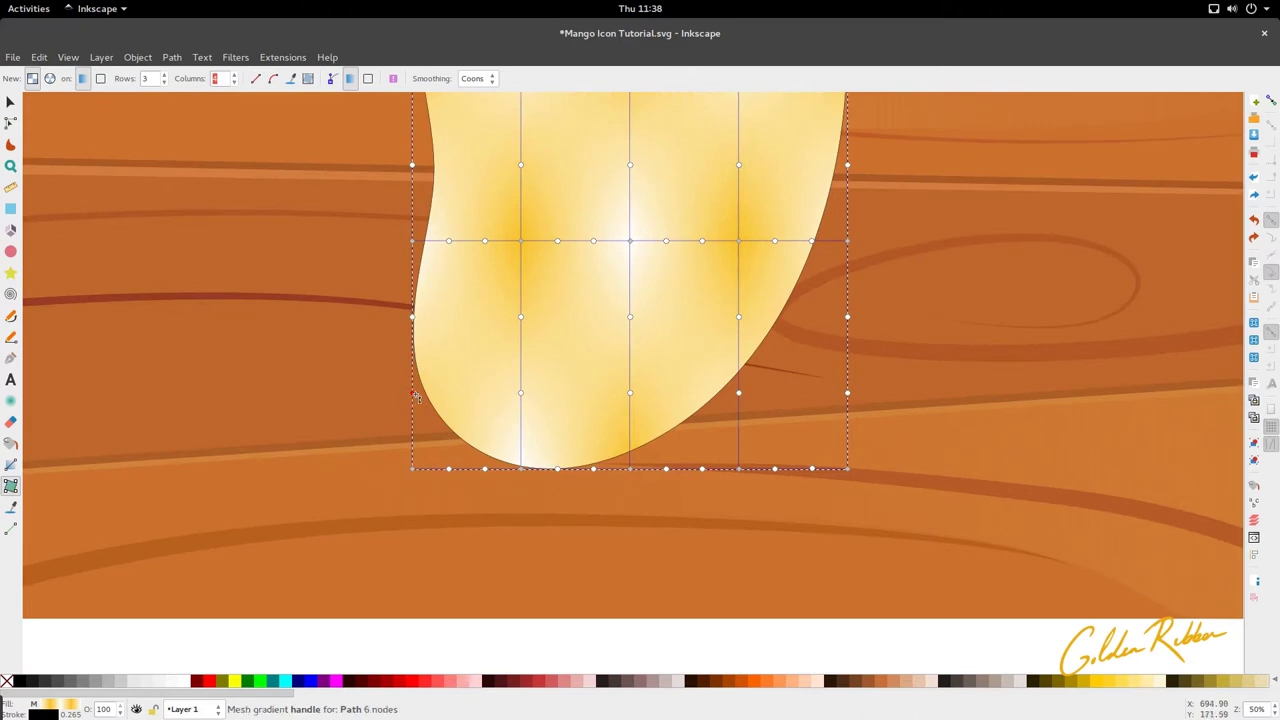
scroll(418, 397, "up", 1)
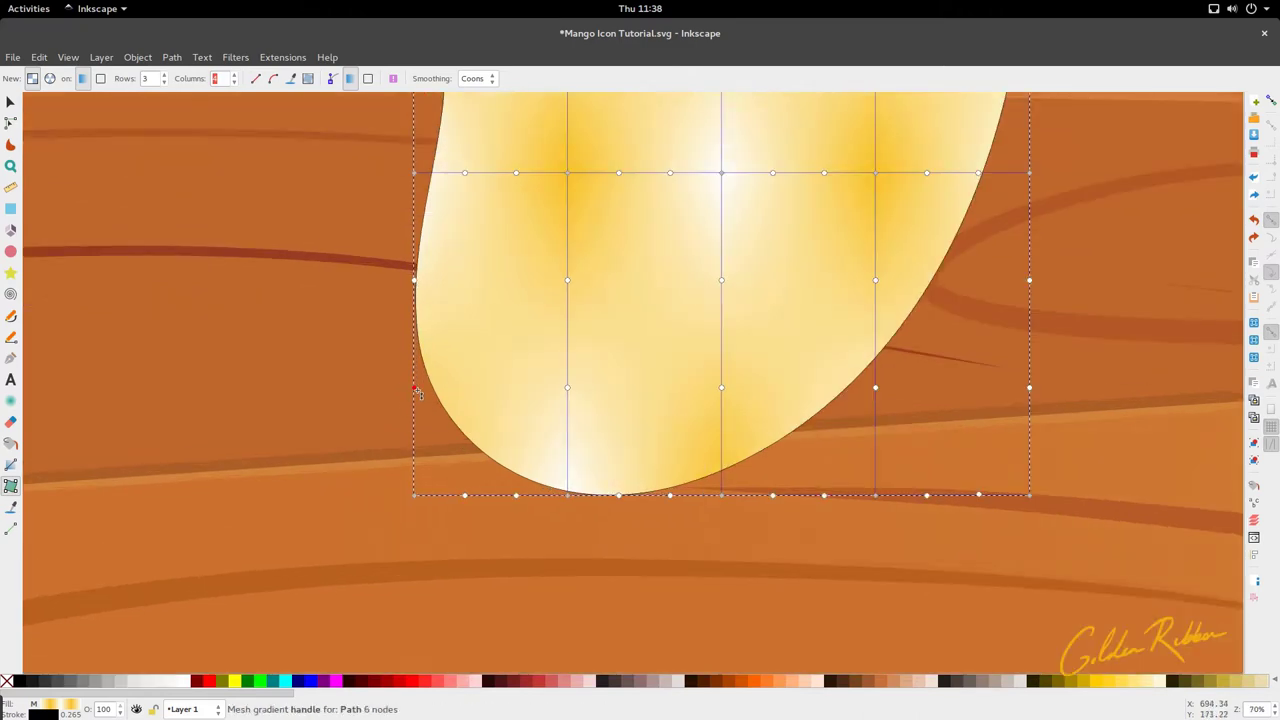
left_click_drag(417, 390, 488, 387)
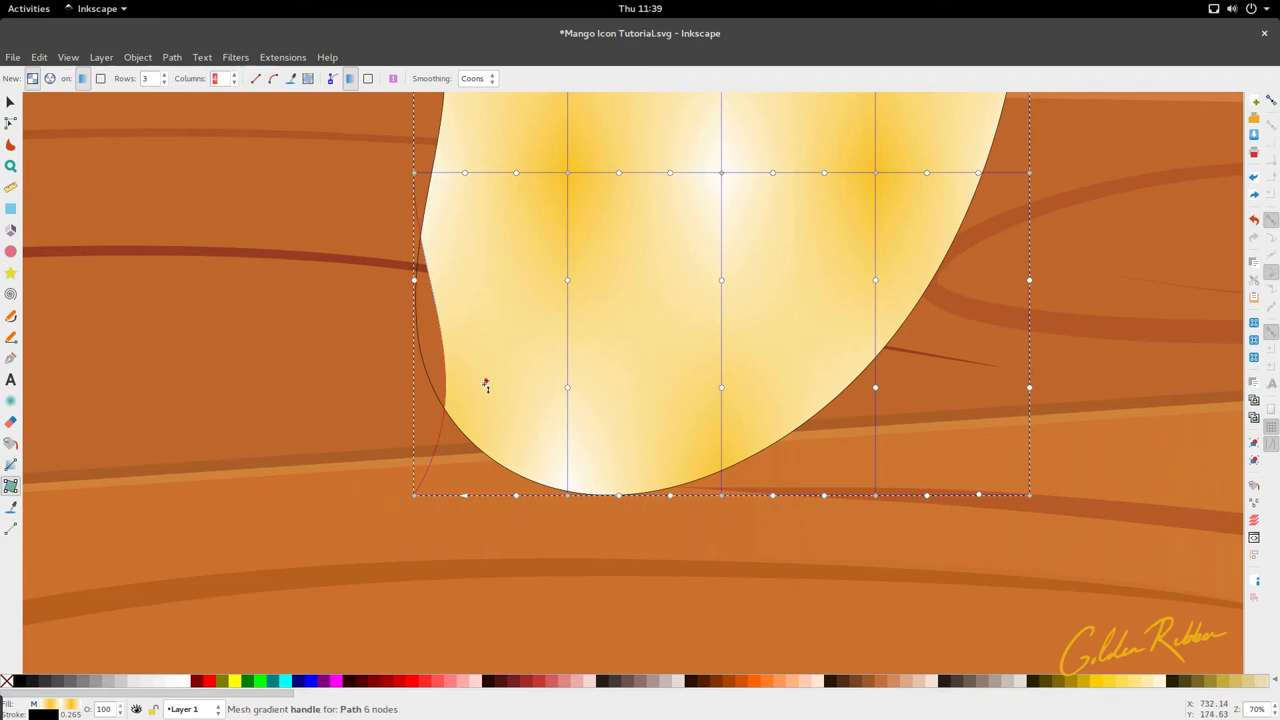
left_click_drag(484, 379, 412, 378)
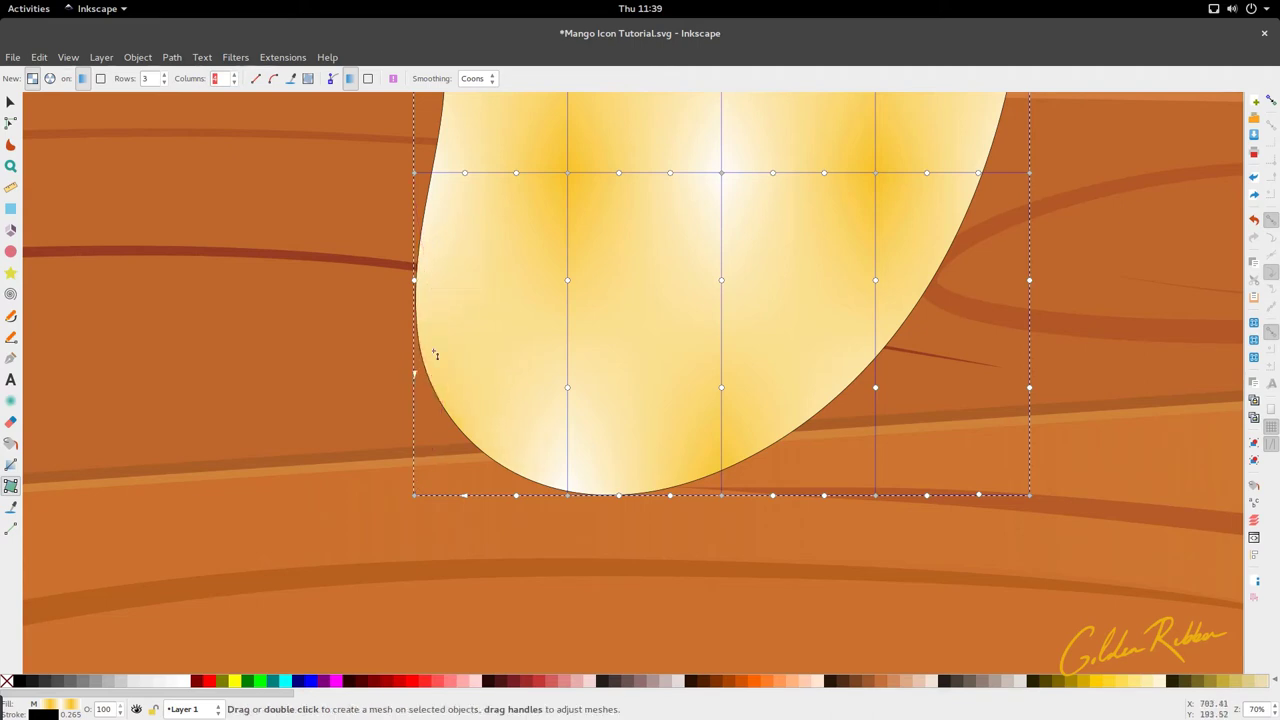
scroll(434, 352, "down", 2)
scroll(434, 352, "up", 6)
scroll(435, 354, "down", 1)
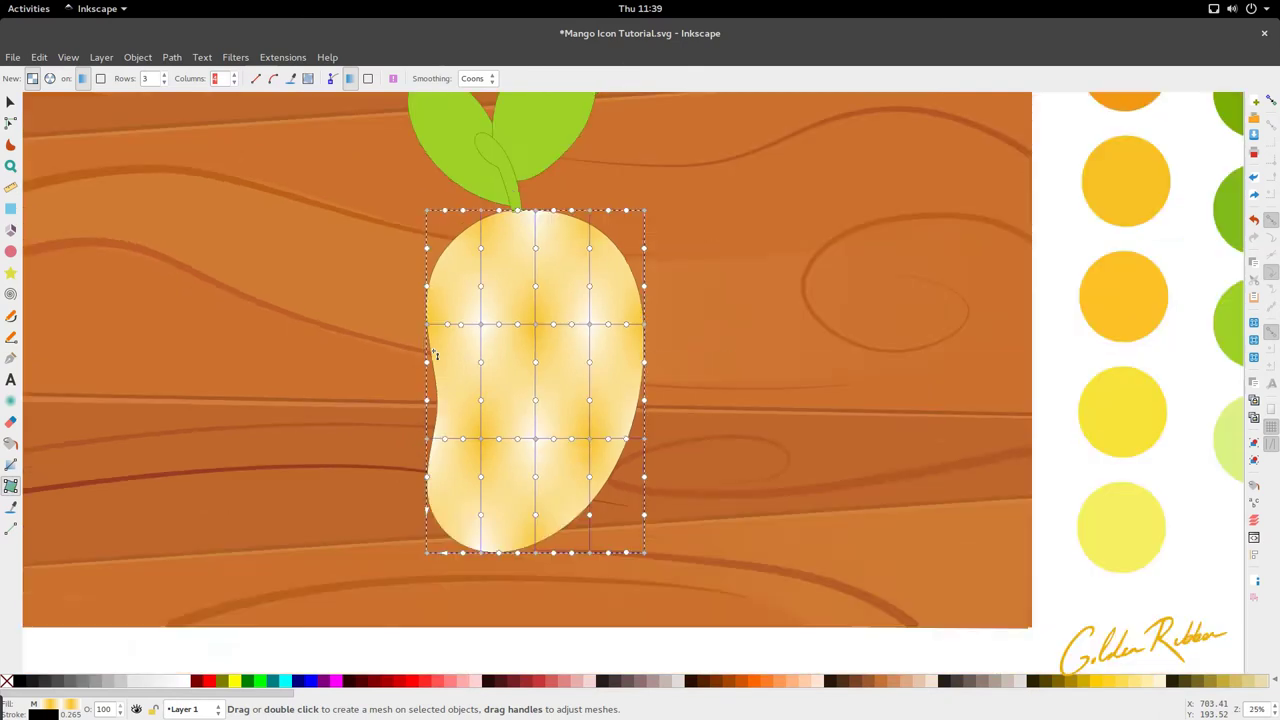
Select the whole finished reference artwork, move it closer to the colour palette, and save the document.
scroll(436, 358, "down", 3)
scroll(438, 362, "right", 3)
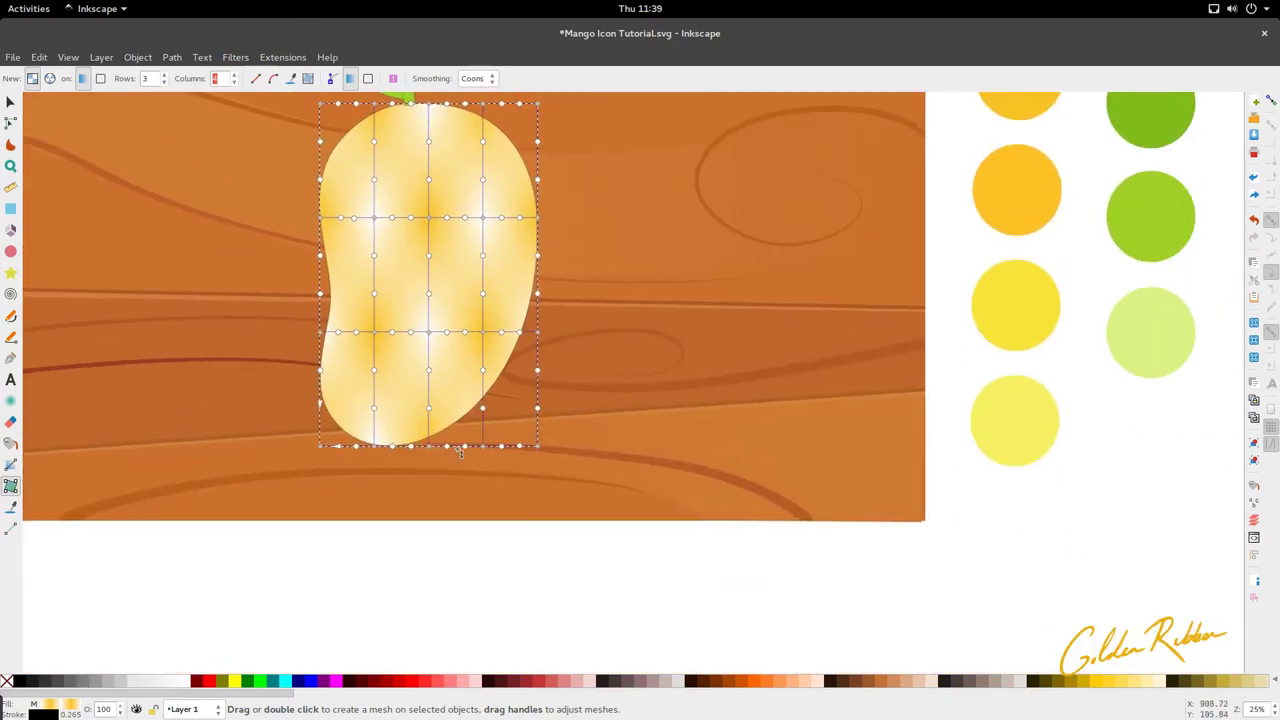
scroll(480, 385, "down", 3)
key("s")
scroll(513, 390, "down", 5)
left_click_drag(637, 420, 820, 318)
left_click_drag(667, 388, 490, 395)
scroll(414, 393, "up", 5)
key("ctrl+s")
scroll(400, 375, "left", 1)
scroll(394, 397, "up", 1)
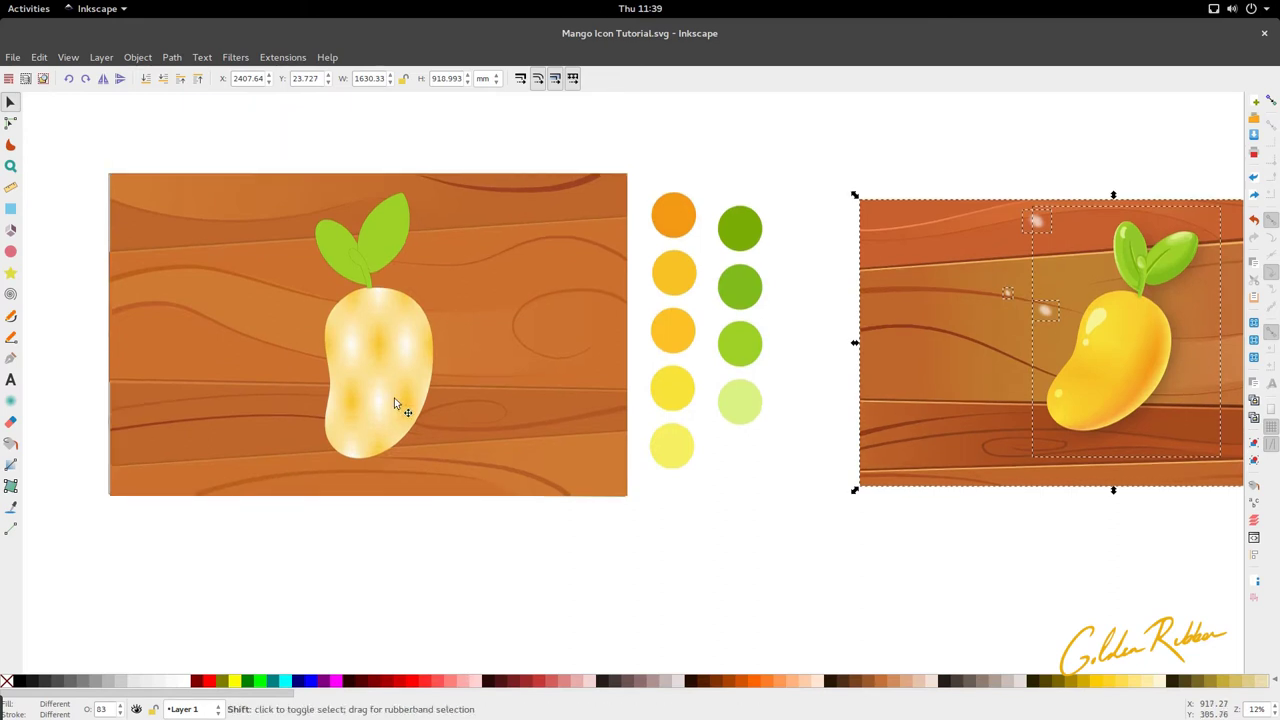
Open only the flat mango body for node editing so its mesh handles are shown beside the reference.
scroll(394, 397, "right", 1)
scroll(394, 397, "left", 1)
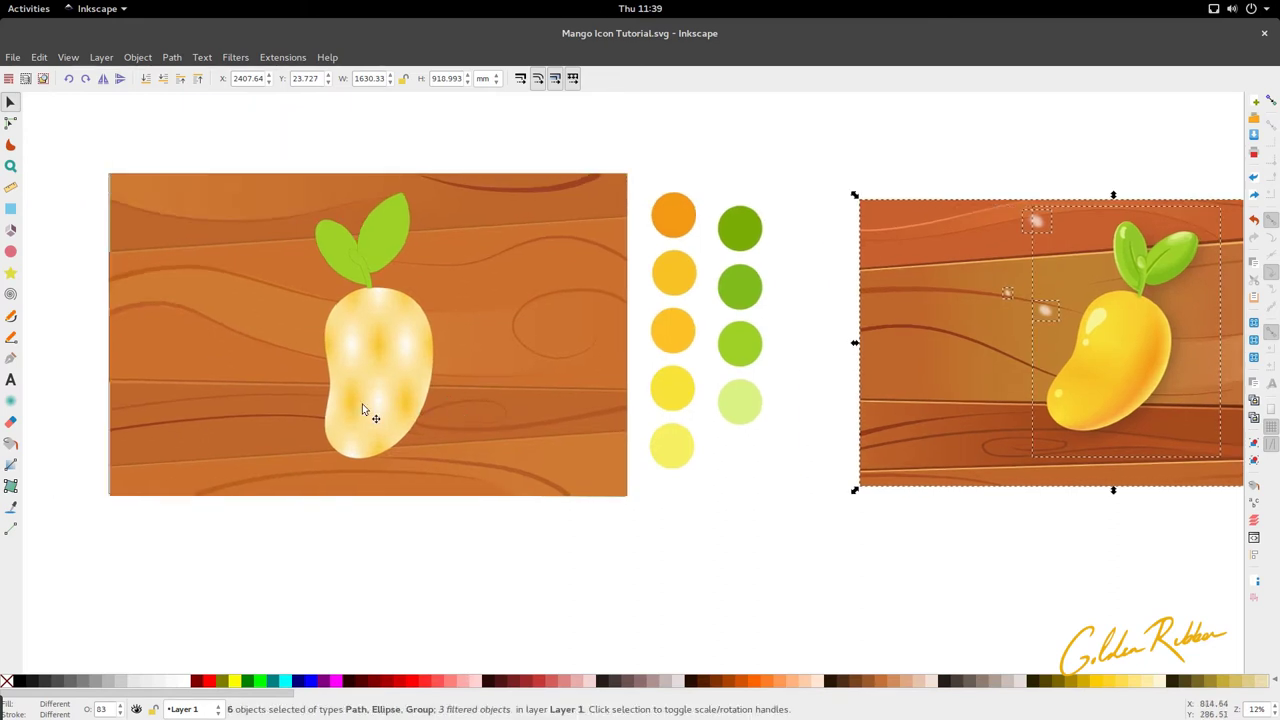
double_click(362, 403)
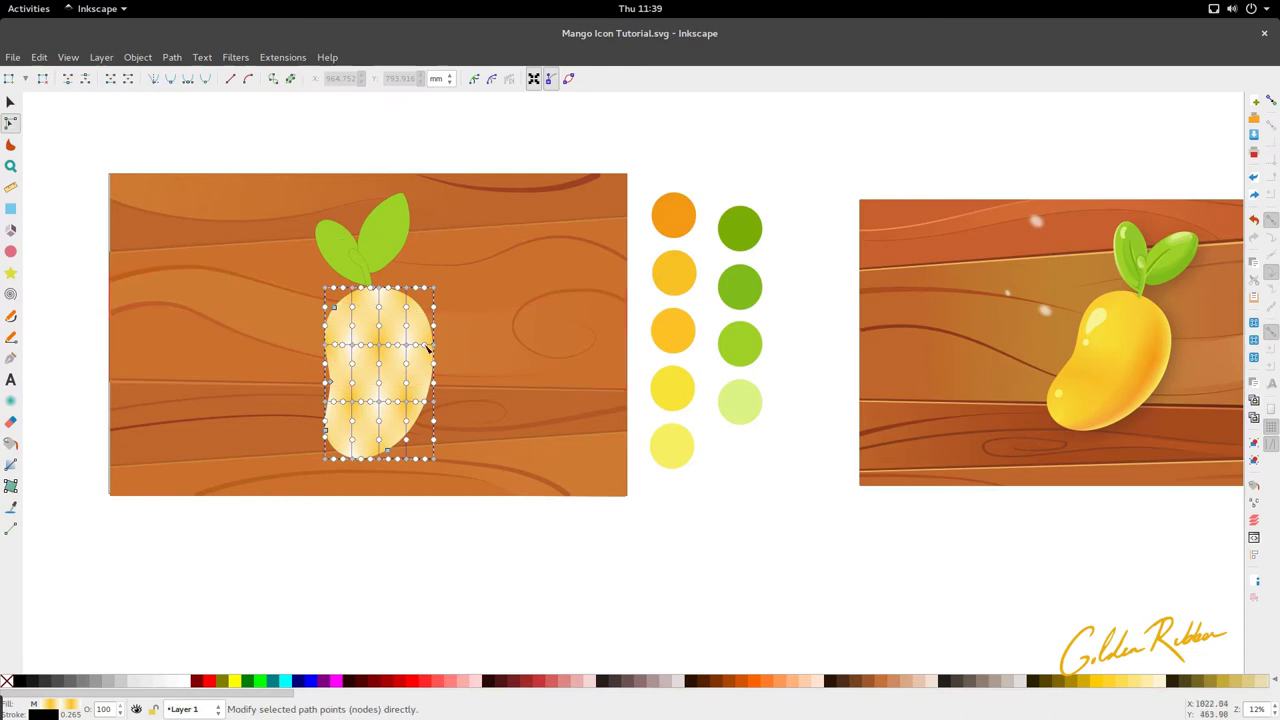
scroll(397, 400, "up", 1)
scroll(396, 400, "up", 1)
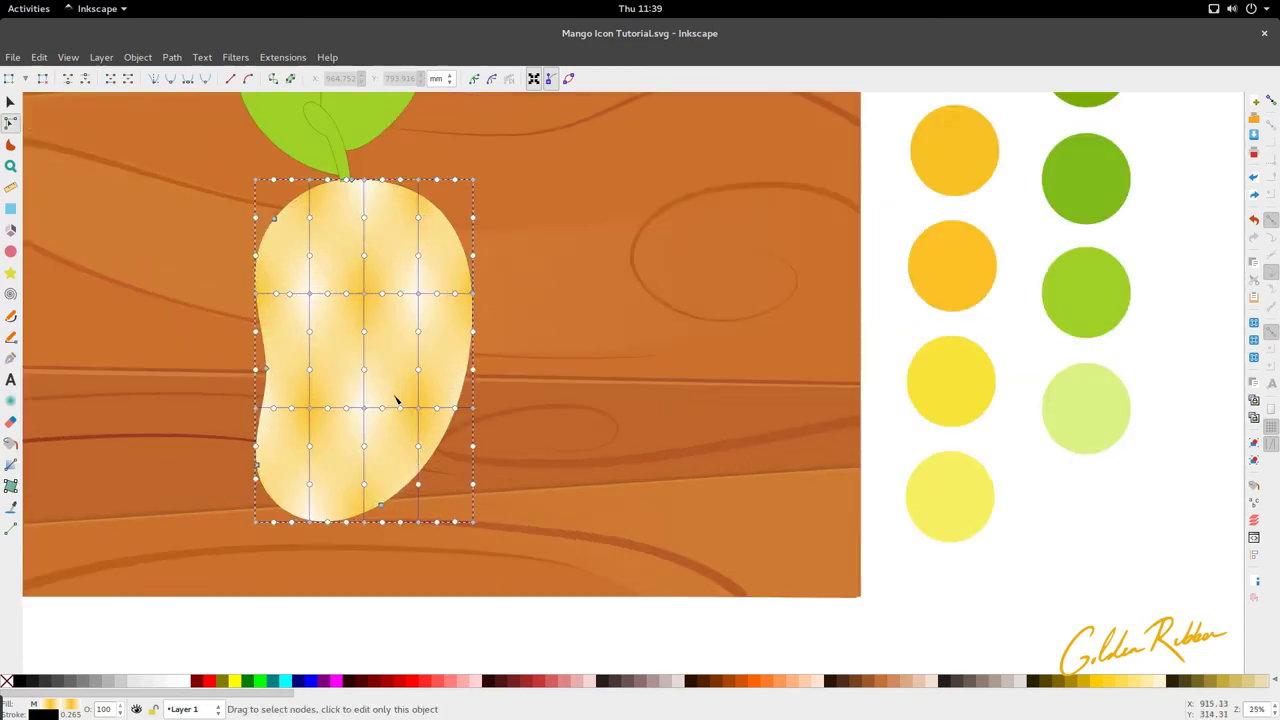
scroll(416, 238, "down", 4)
scroll(404, 283, "down", 2)
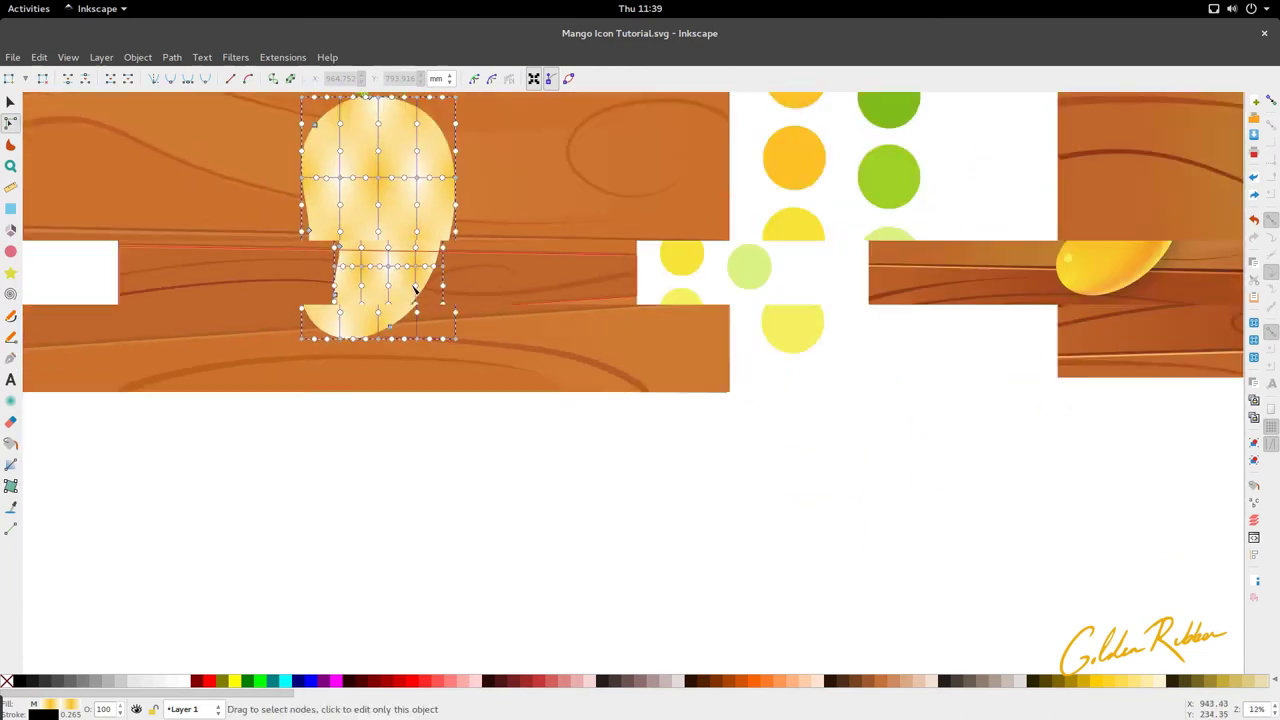
Move the left and middle inner mesh corners on the mango's bottom border leftward, closer to the fruit's lower tip.
scroll(414, 287, "right", 6)
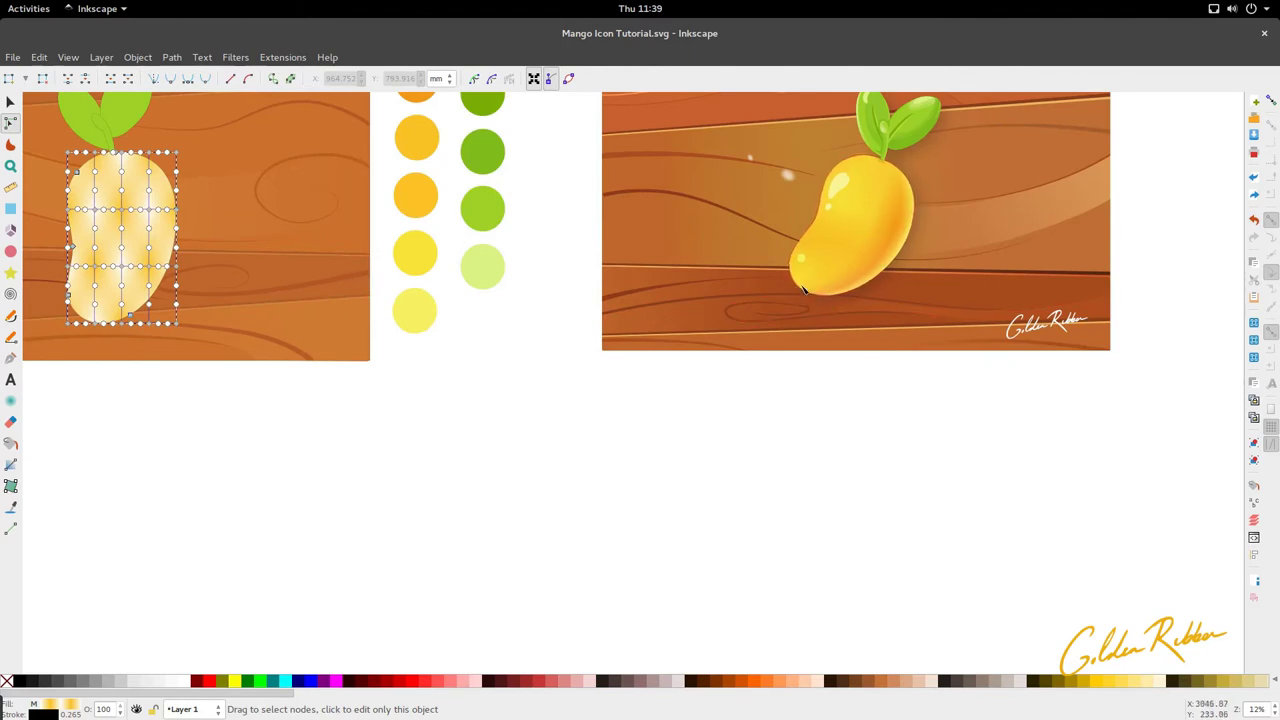
scroll(808, 289, "left", 2)
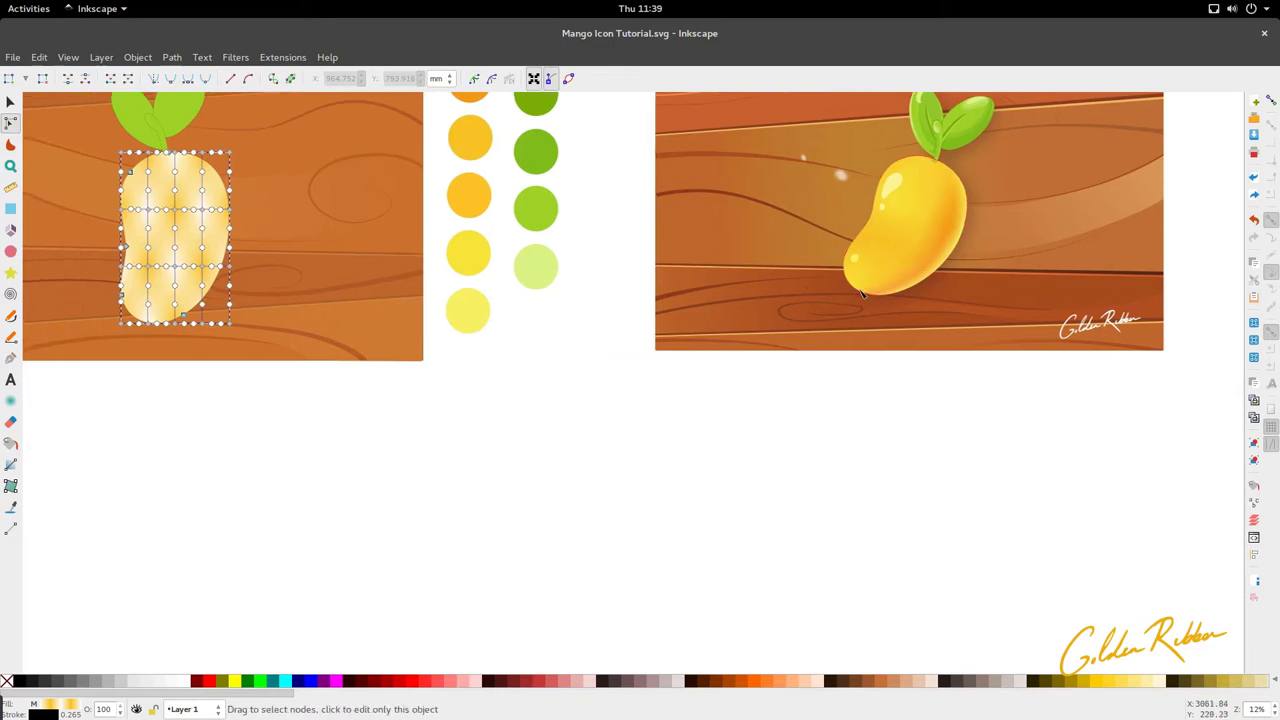
scroll(408, 377, "left", 6)
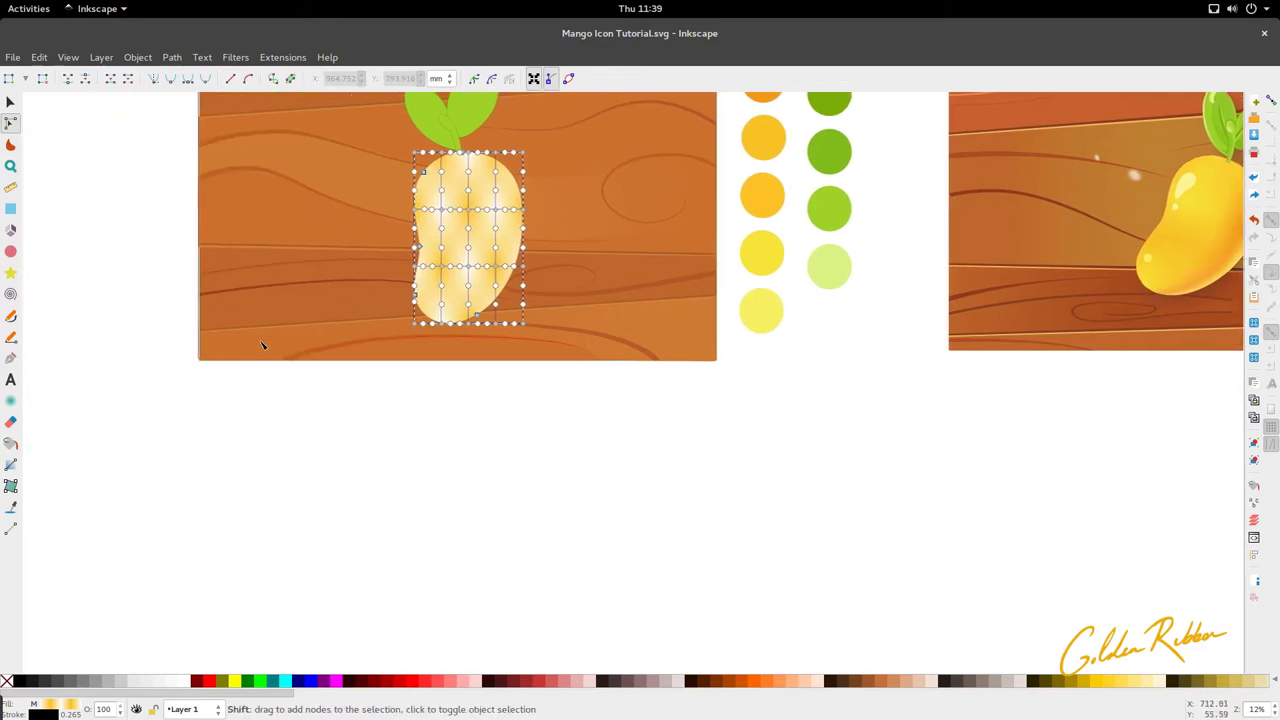
scroll(481, 338, "up", 4)
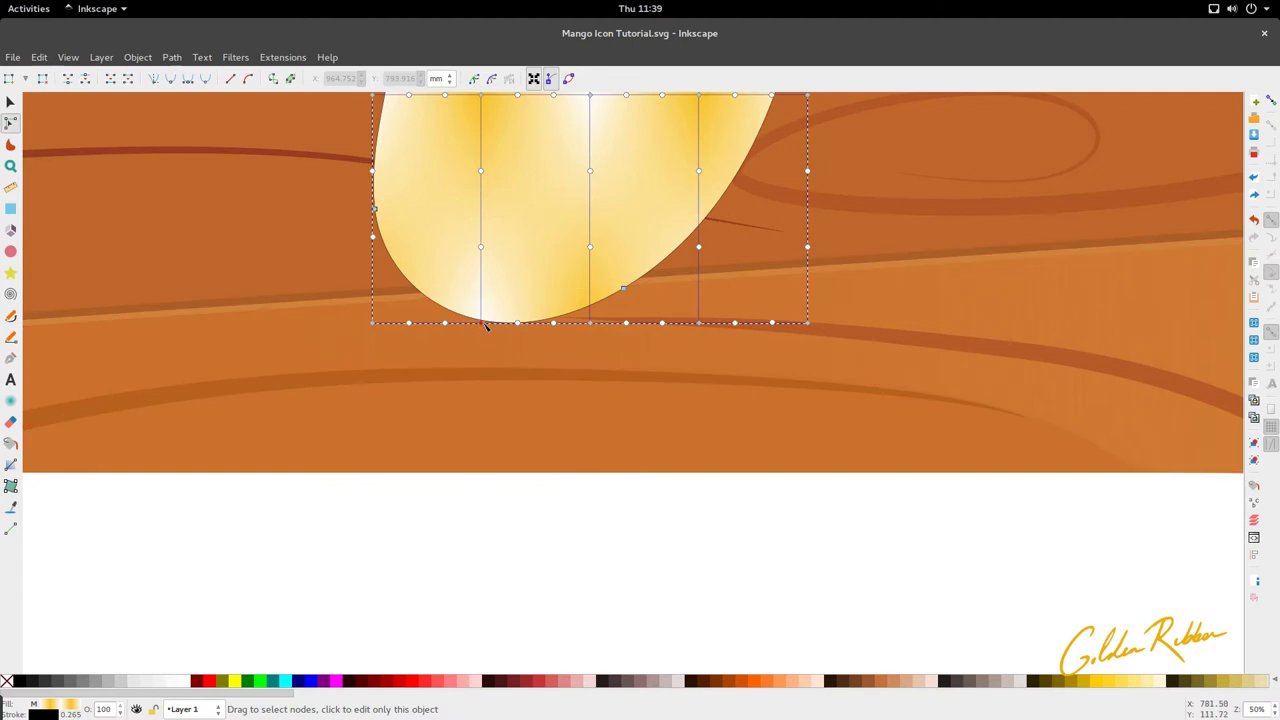
left_click_drag(481, 324, 473, 324)
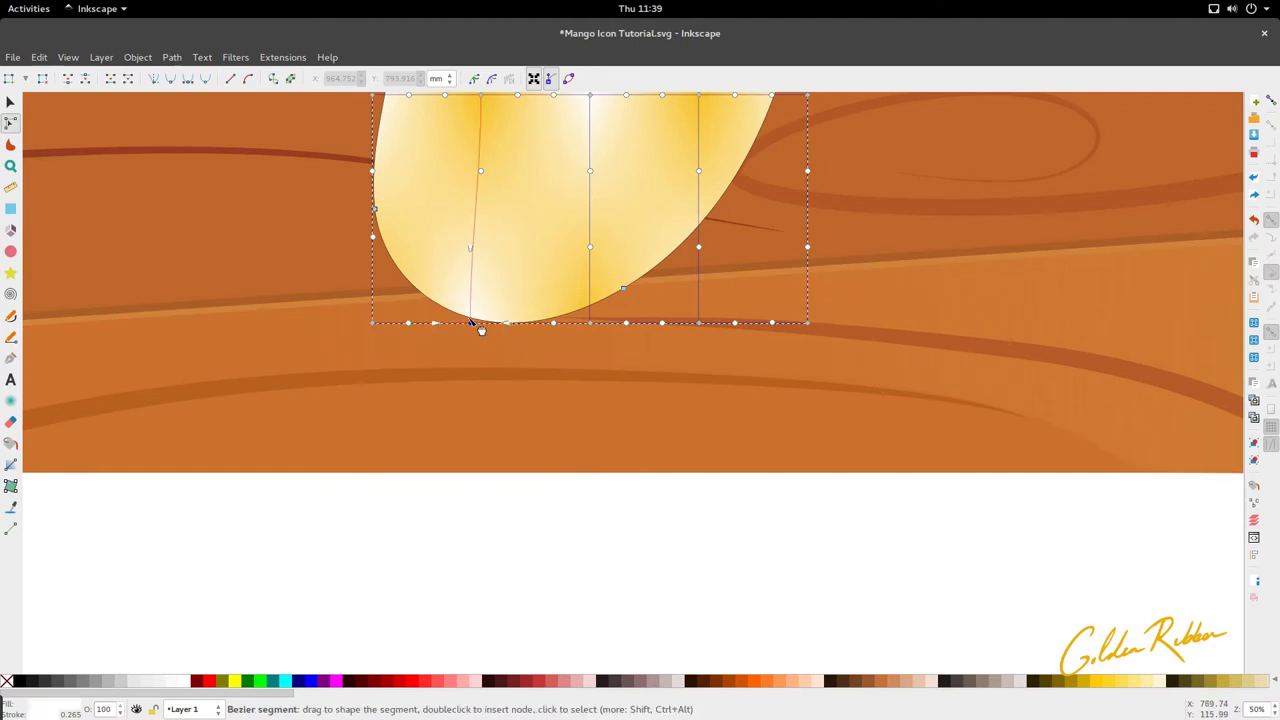
left_click(471, 323)
left_click_drag(591, 328, 529, 328)
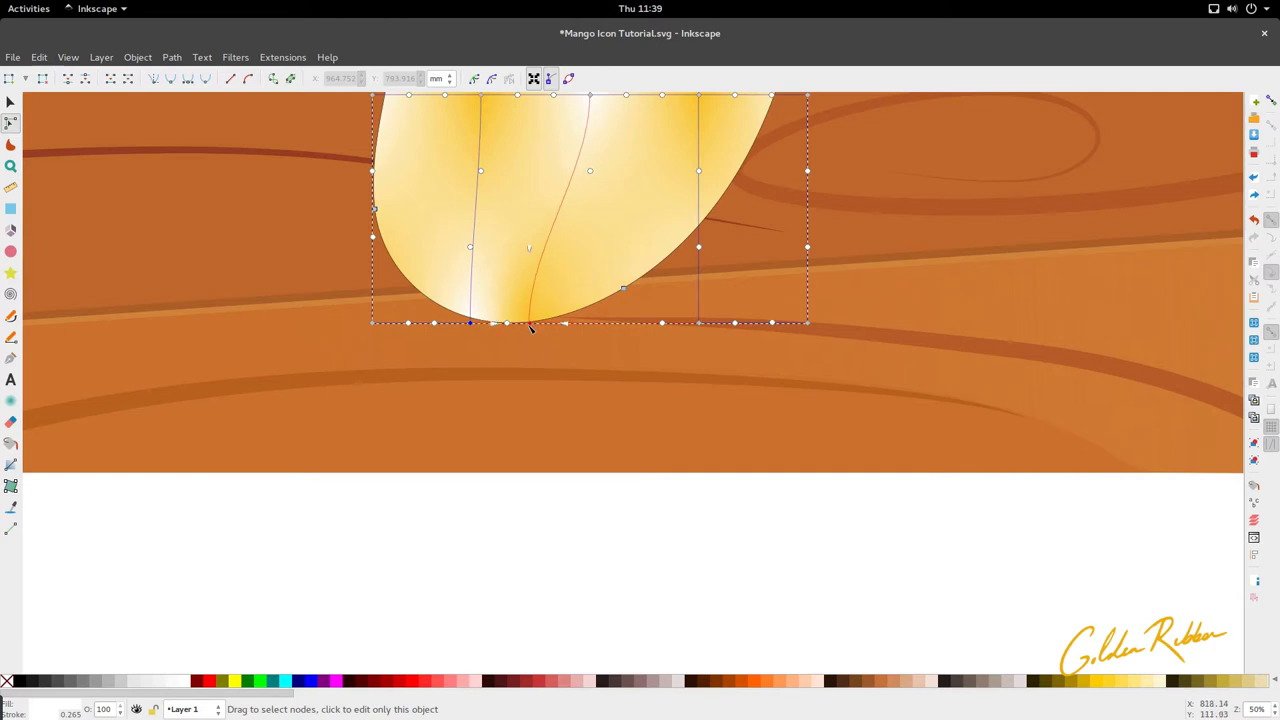
Move the right inner mesh corner on the bottom border leftward until it sits beside the middle corner near the tip.
left_click_drag(698, 323, 597, 309)
scroll(557, 337, "up", 3)
left_click_drag(695, 309, 666, 310)
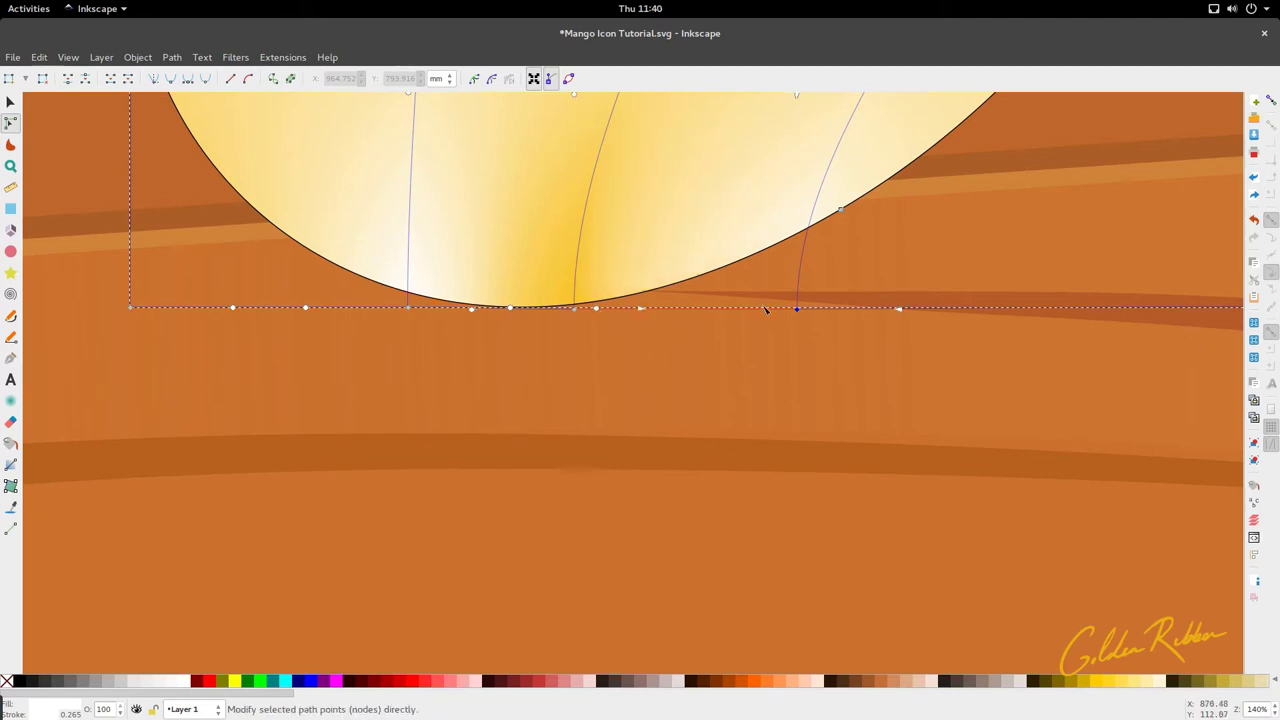
left_click_drag(754, 314, 730, 308)
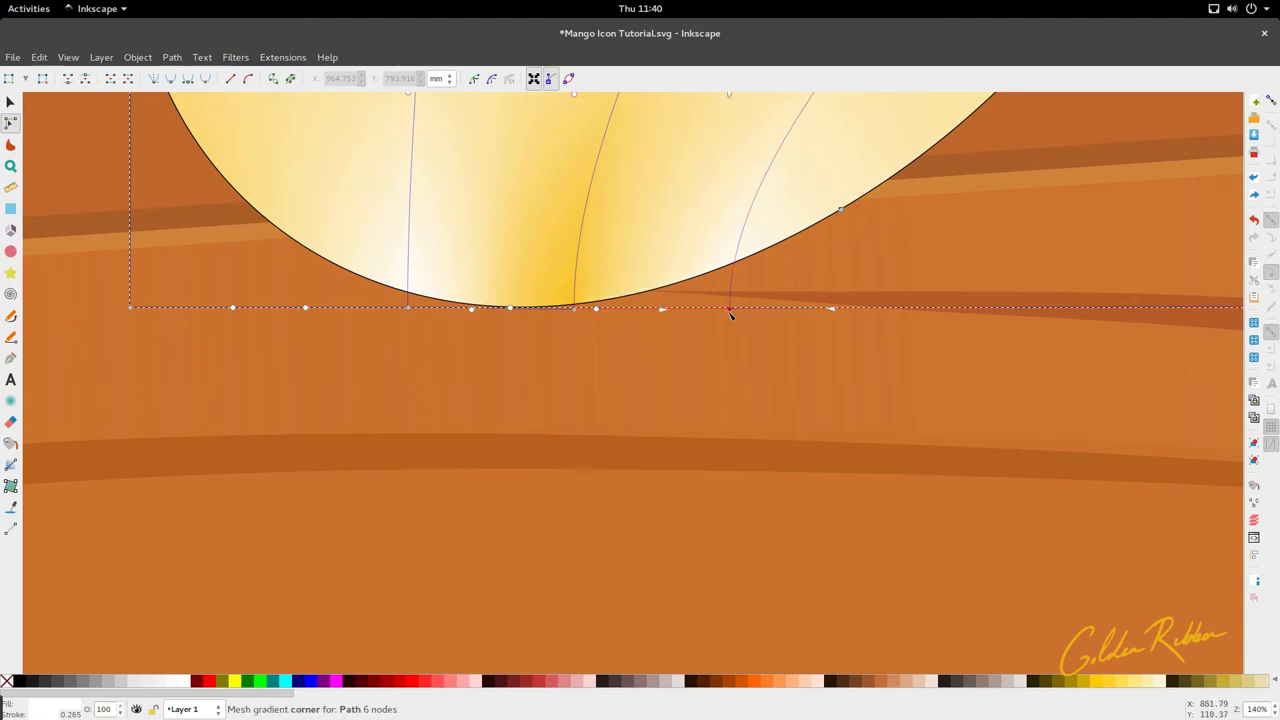
left_click_drag(731, 312, 707, 315)
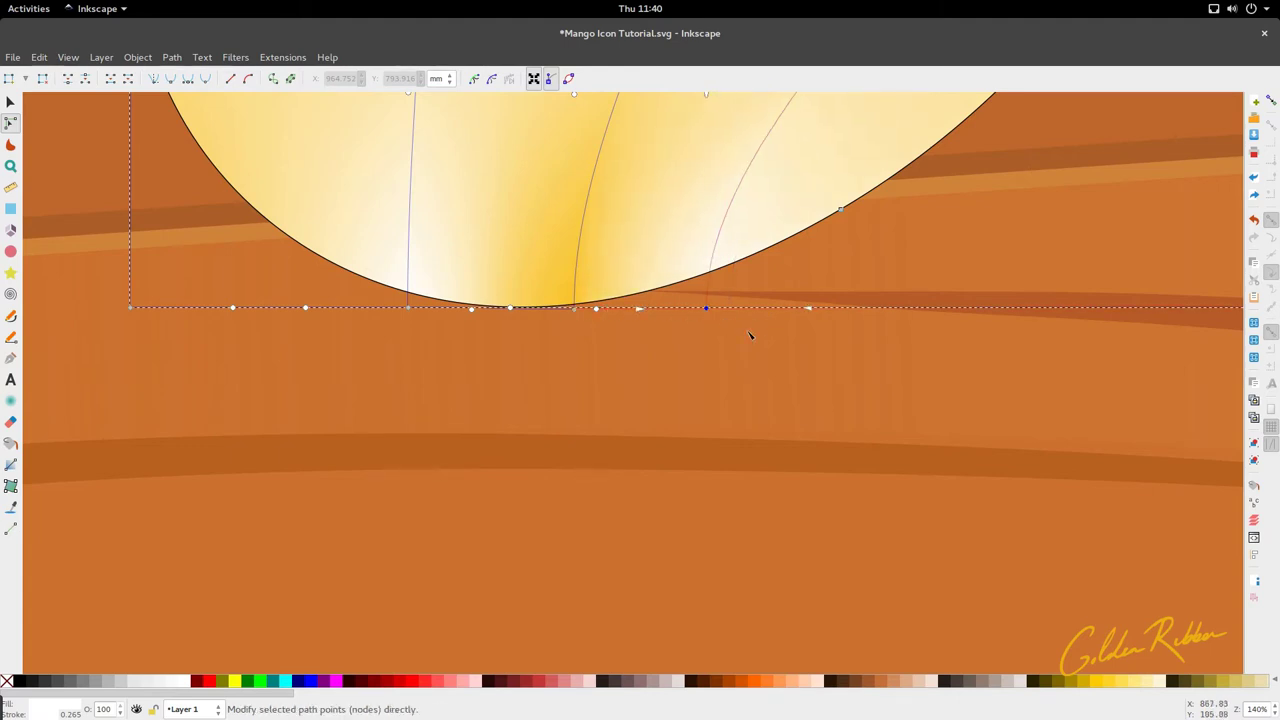
Pull the lowest handle of the right inner mesh line outward so the line follows the mango's lower right outline.
scroll(741, 337, "down", 3)
scroll(686, 206, "up", 3)
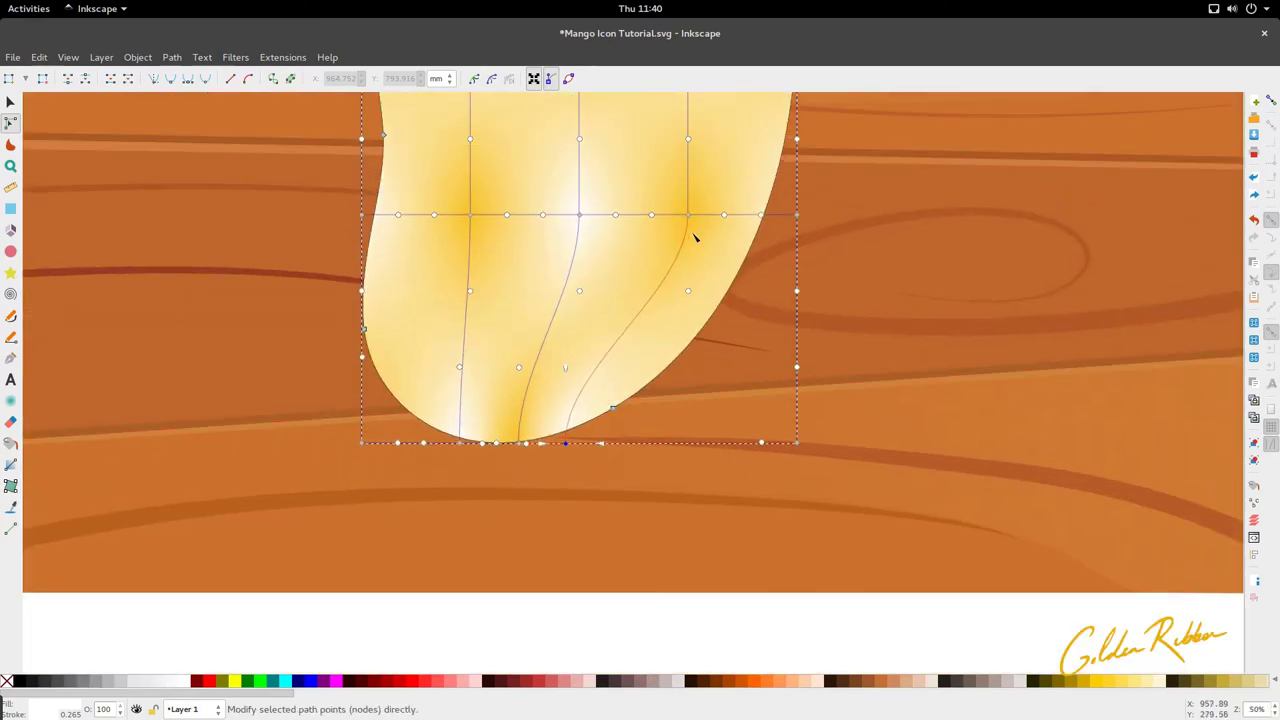
scroll(650, 260, "down", 2)
scroll(569, 274, "up", 1)
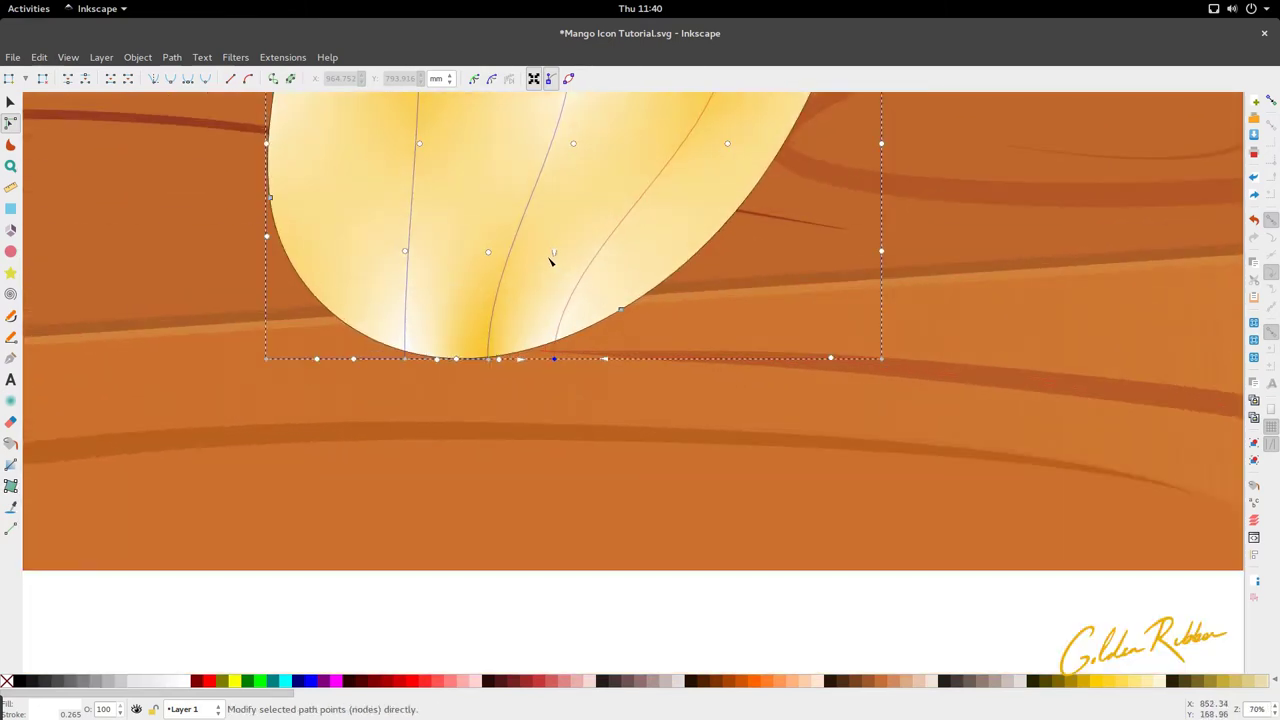
left_click_drag(600, 260, 638, 260)
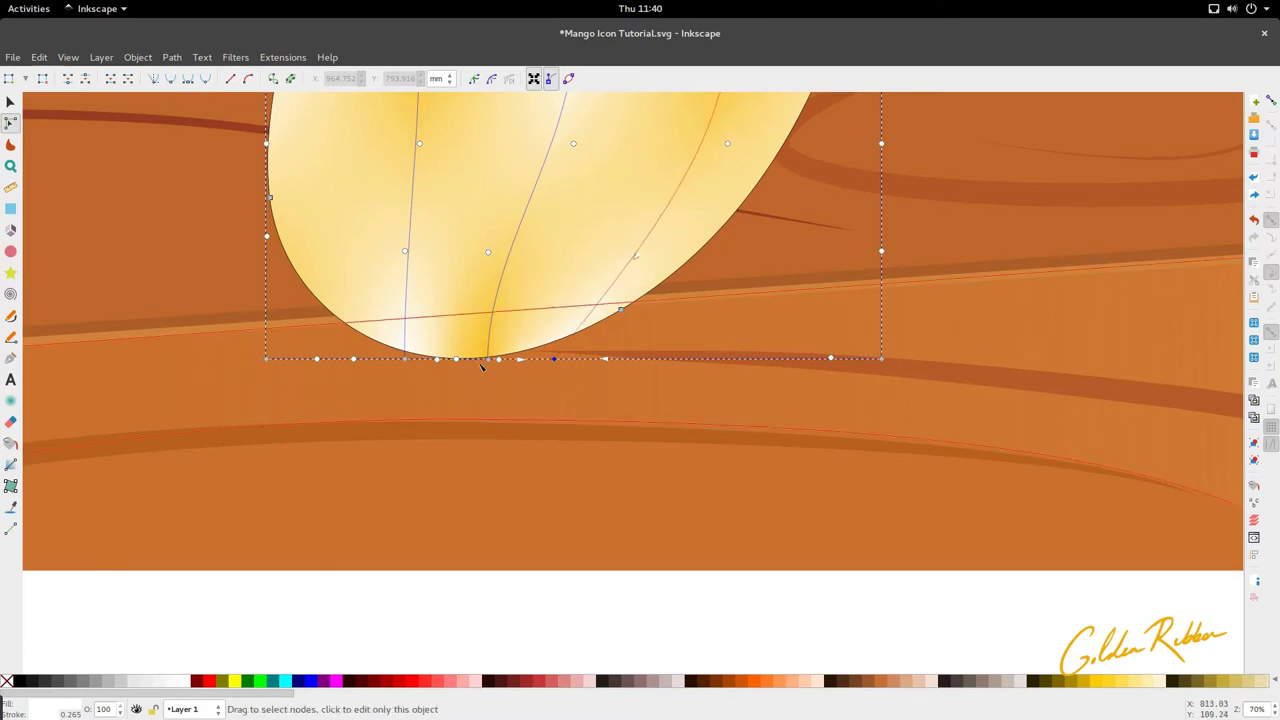
Bunch the three inner corners of the mesh's bottom border more tightly together around the mango's lower tip.
left_click_drag(493, 360, 481, 362)
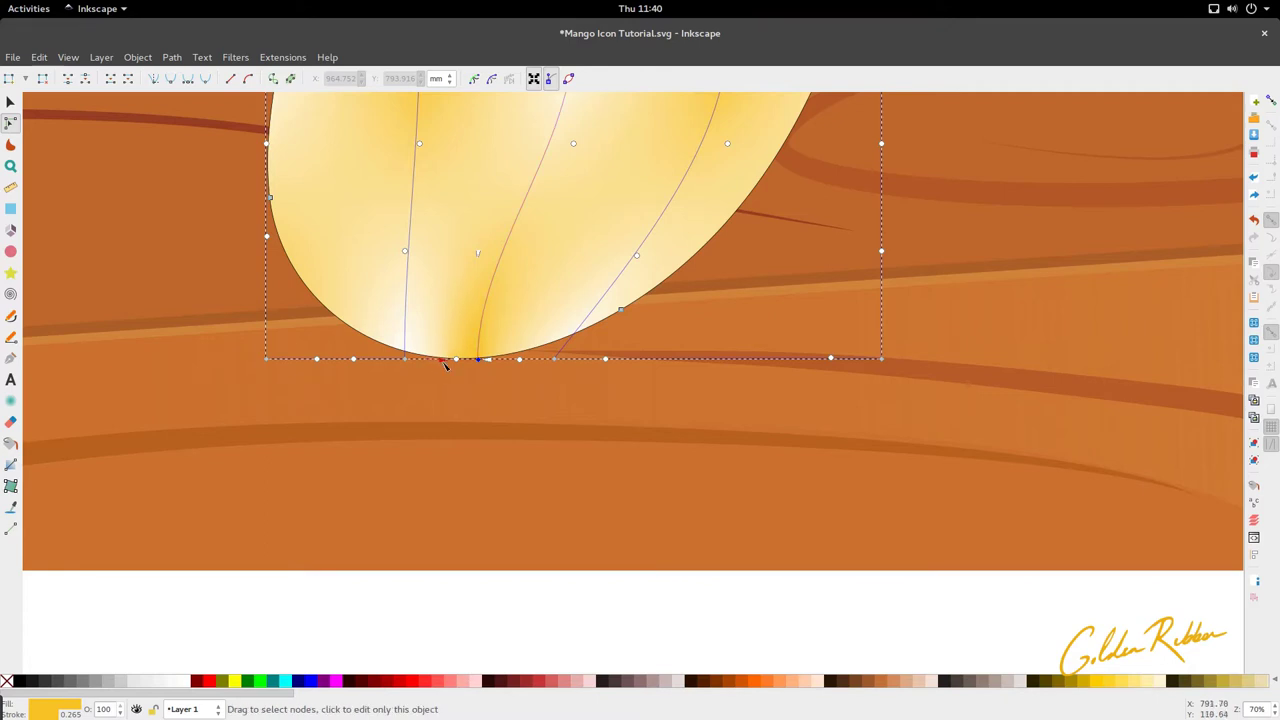
scroll(506, 360, "down", 1)
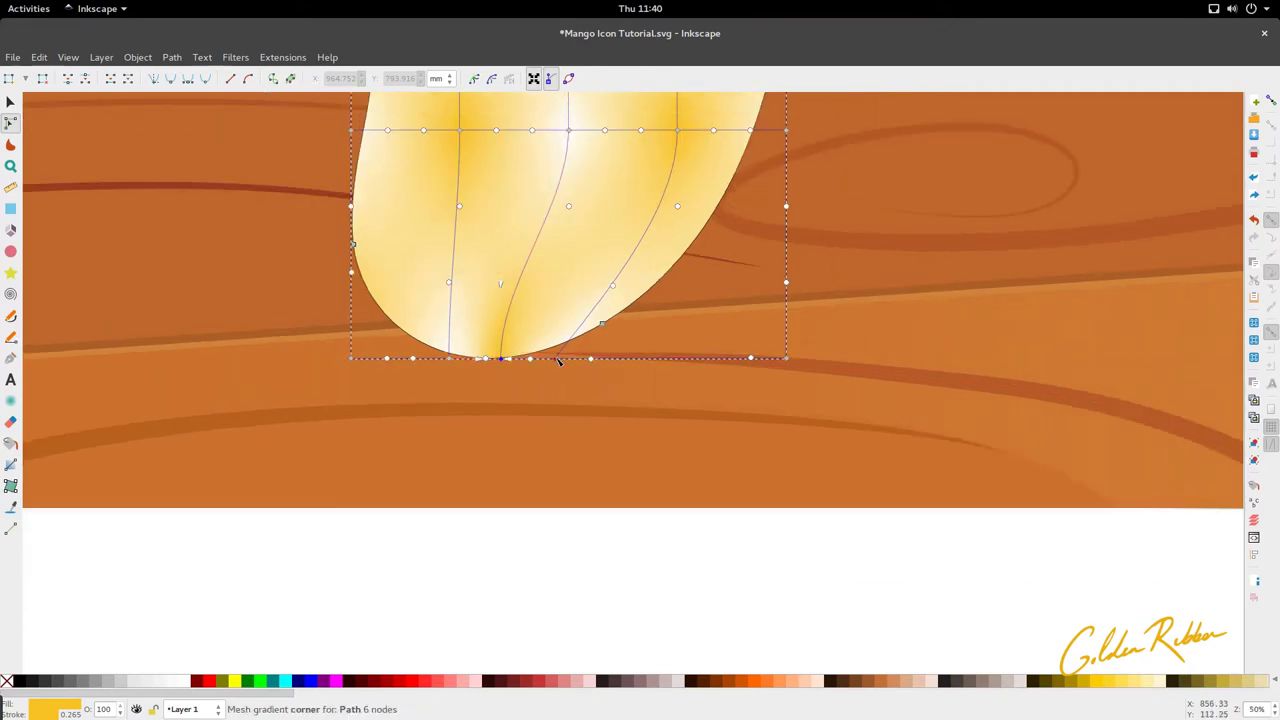
scroll(518, 360, "up", 2)
left_click_drag(542, 363, 516, 363)
left_click(472, 364)
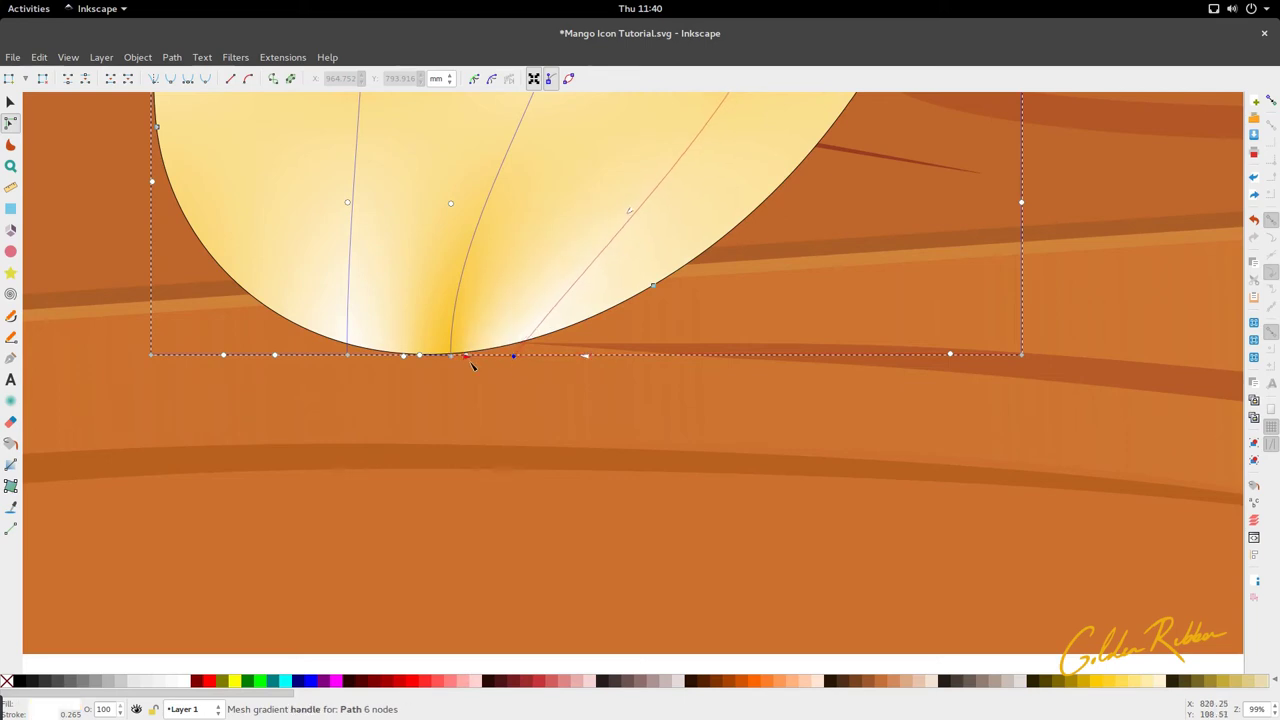
left_click_drag(515, 358, 505, 360)
mouse_move(352, 359)
left_mouse_down()
mouse_move(377, 360)
mouse_move(366, 356)
left_mouse_up()
Pull the right inner mesh line's lowest handle down to the mango's outline so its lower end curves along the edge.
scroll(337, 387, "down", 3)
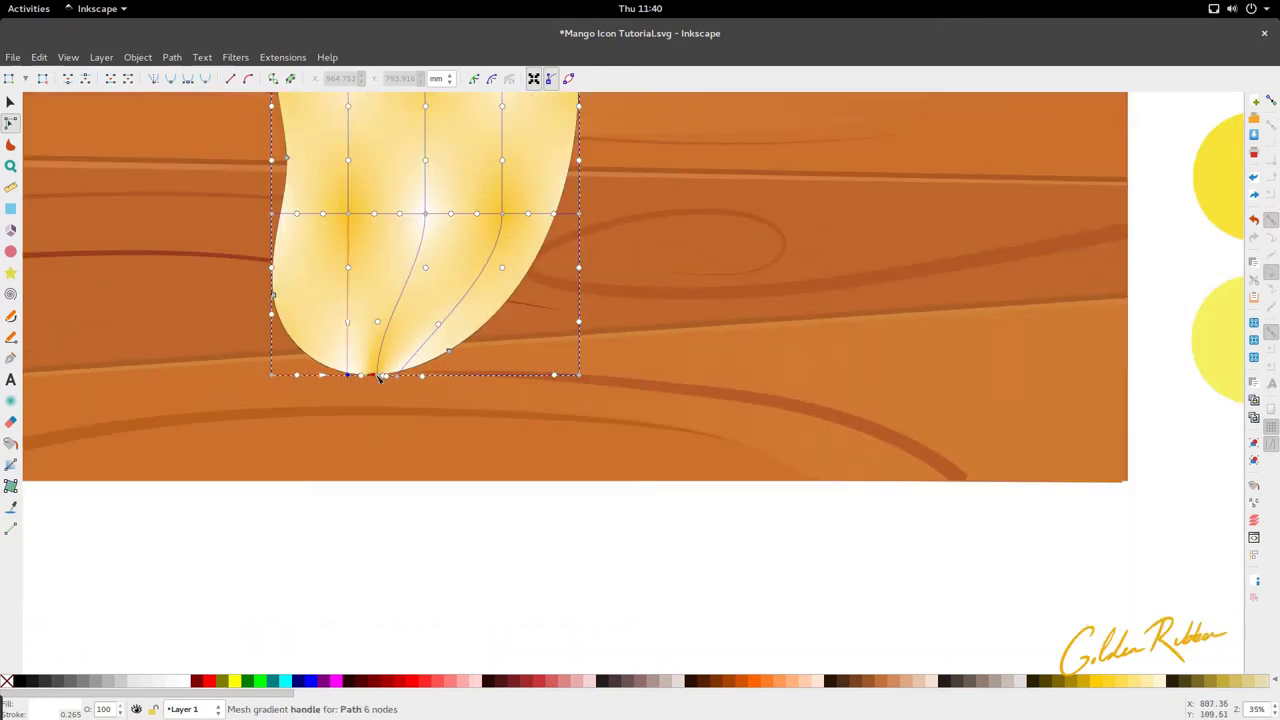
scroll(400, 360, "up", 1)
scroll(416, 420, "up", 1)
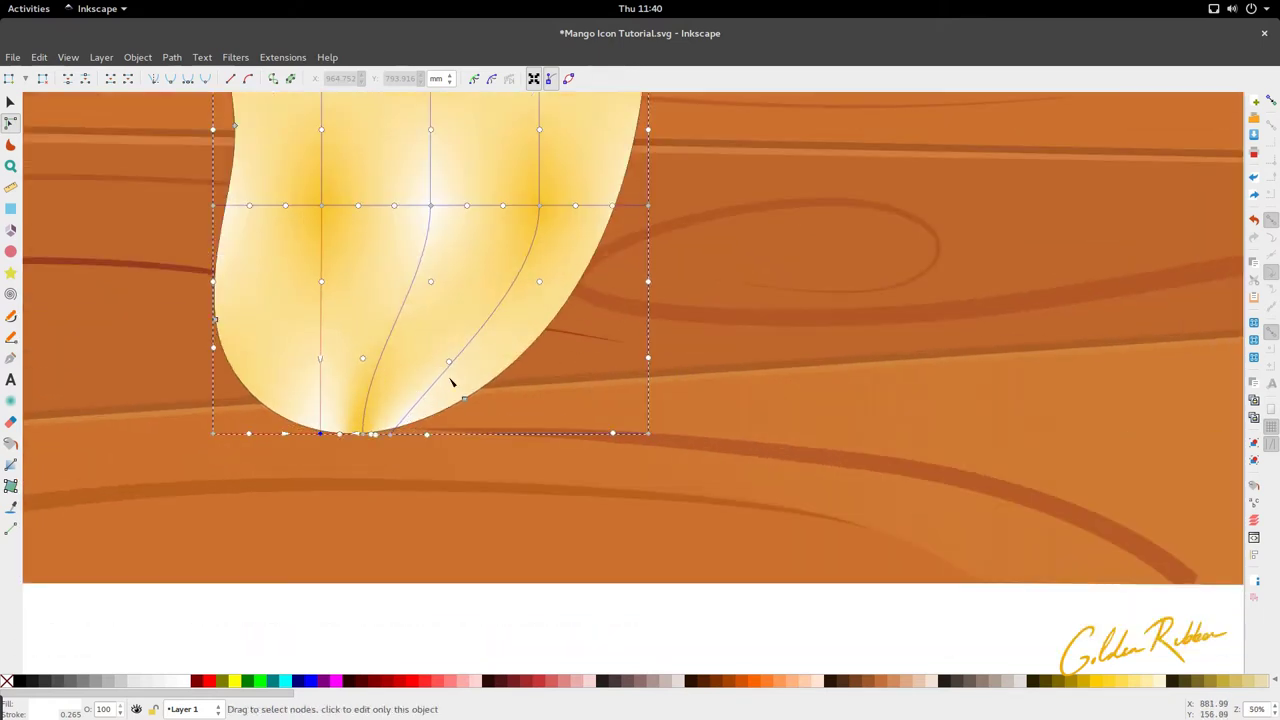
scroll(449, 363, "up", 1)
scroll(434, 414, "down", 1)
scroll(434, 414, "down", 1)
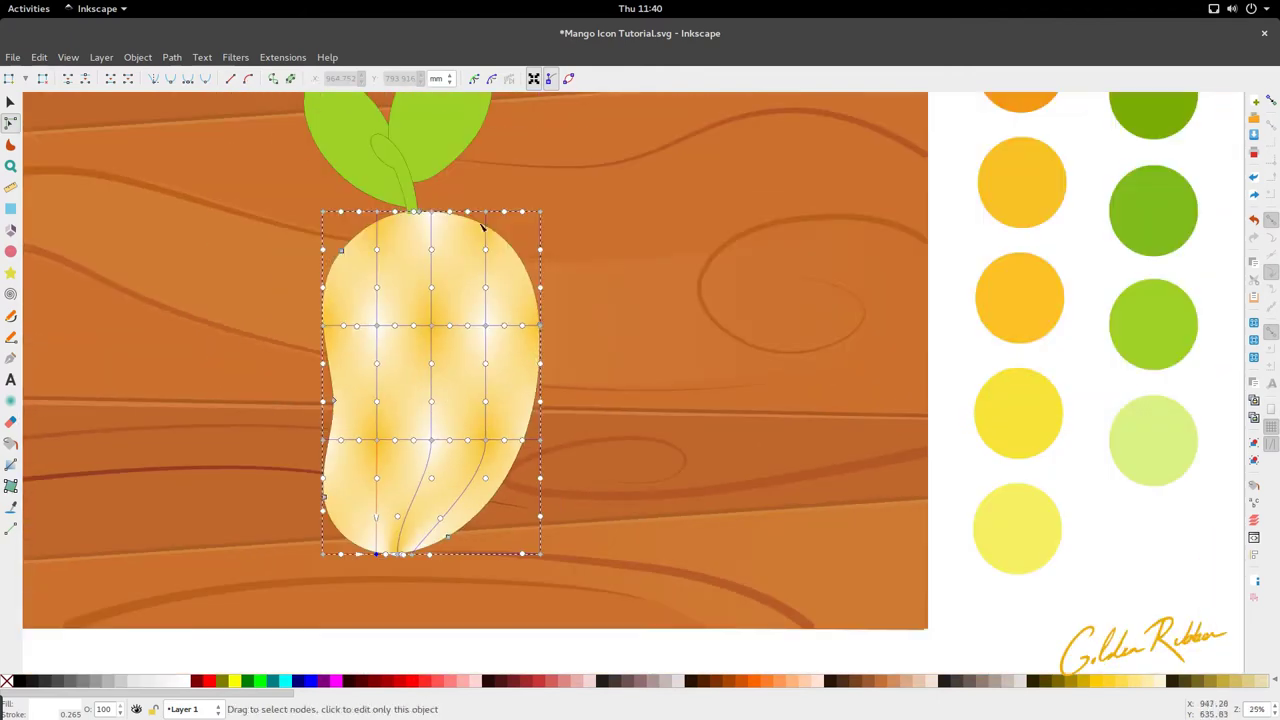
scroll(434, 509, "down", 2)
scroll(447, 420, "up", 2)
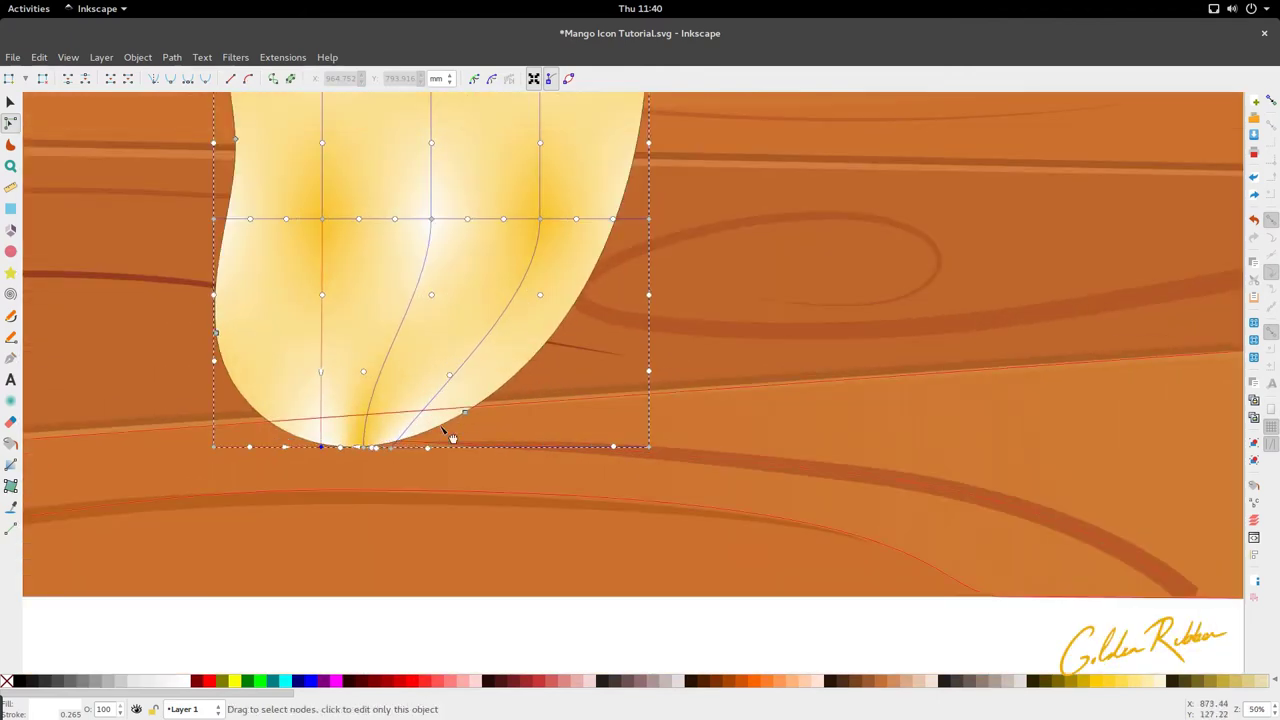
left_click_drag(448, 374, 454, 428)
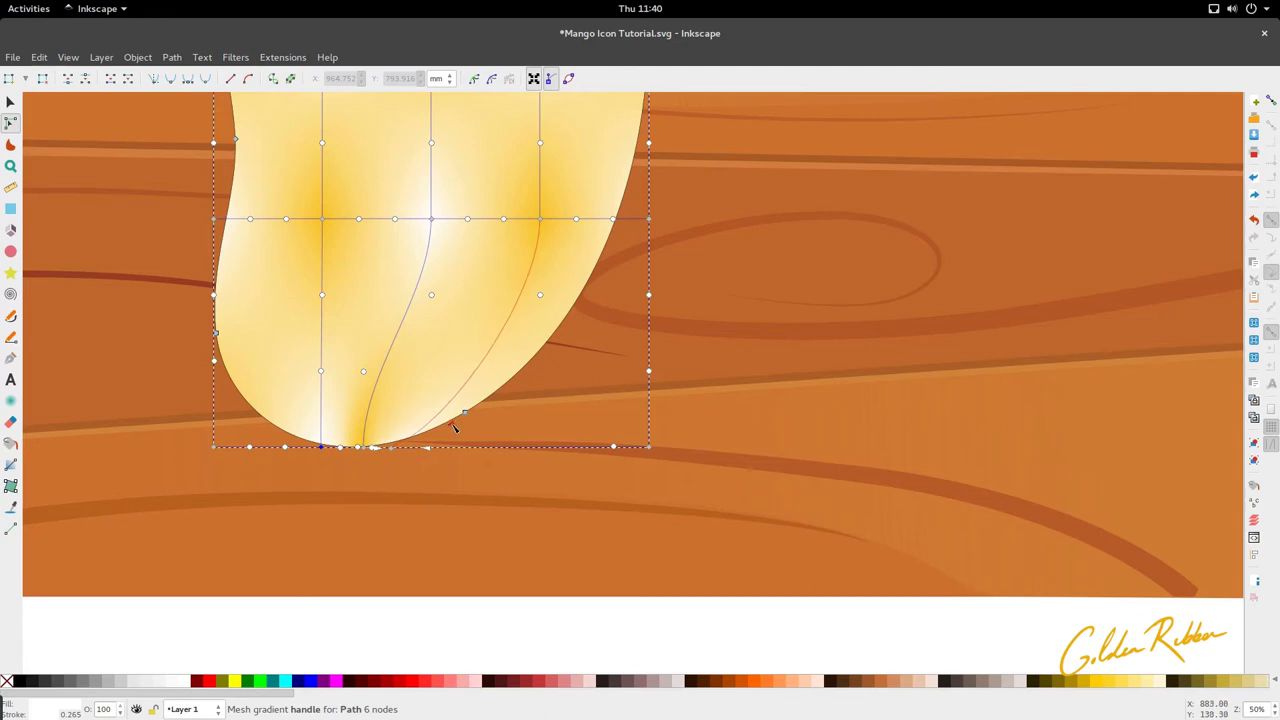
Shift the lower node of the right inner mesh line slightly left and angle its vertical handles to smooth the curve.
scroll(483, 430, "up", 1)
scroll(483, 430, "up", 2)
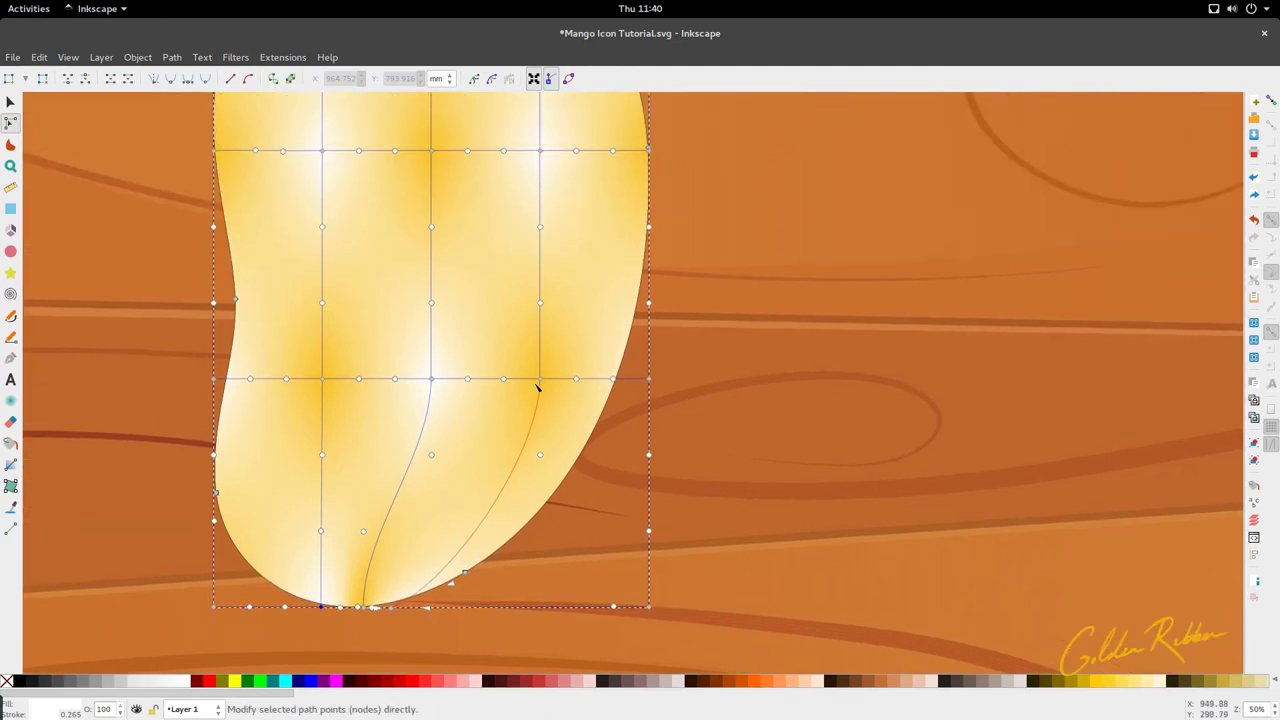
left_click_drag(537, 380, 522, 383)
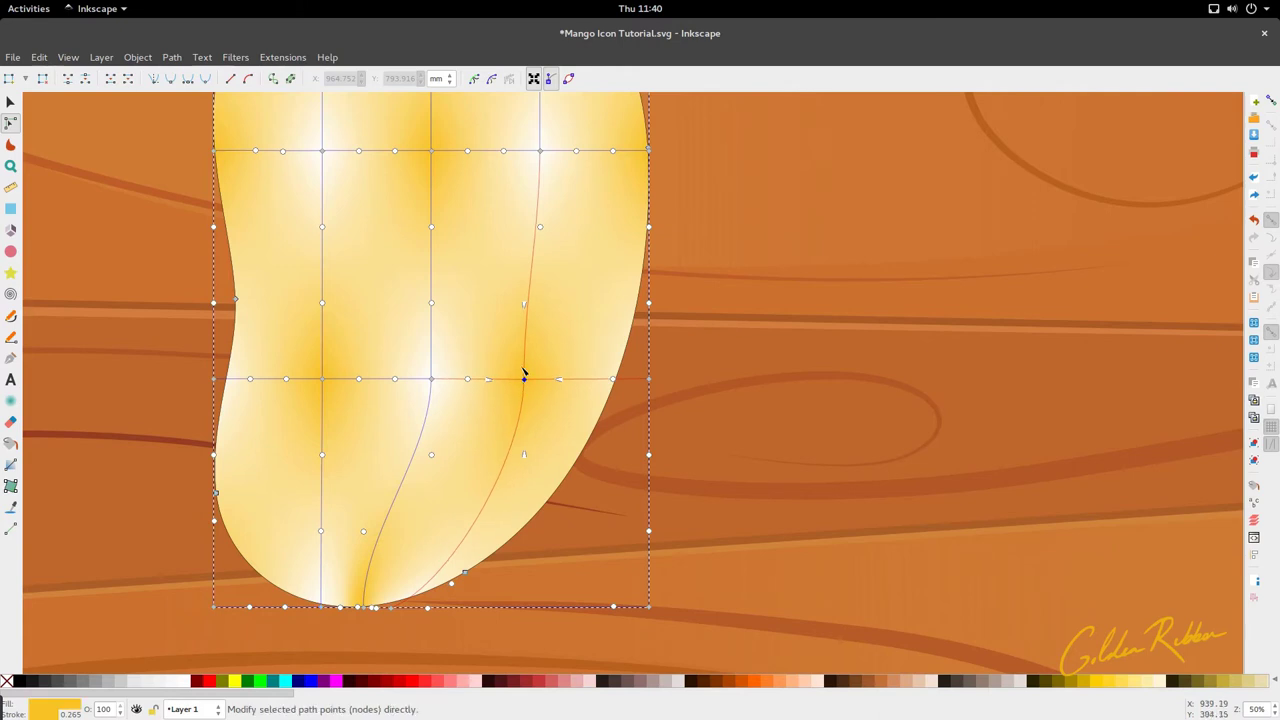
left_click_drag(523, 305, 543, 309)
left_click_drag(519, 467, 508, 466)
scroll(532, 360, "up", 3)
left_click(540, 311)
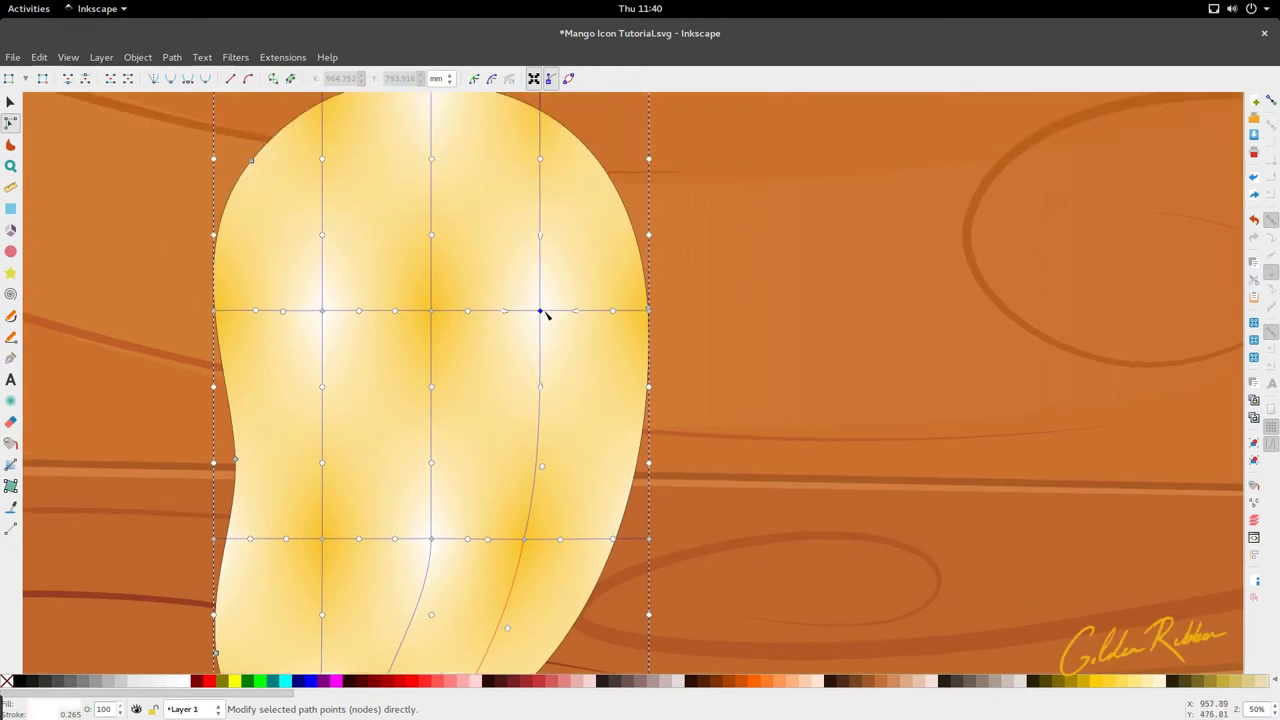
Move the top border's right inner mesh corner towards the stem, curve the line below it outward, and save the document.
scroll(545, 340, "up", 3)
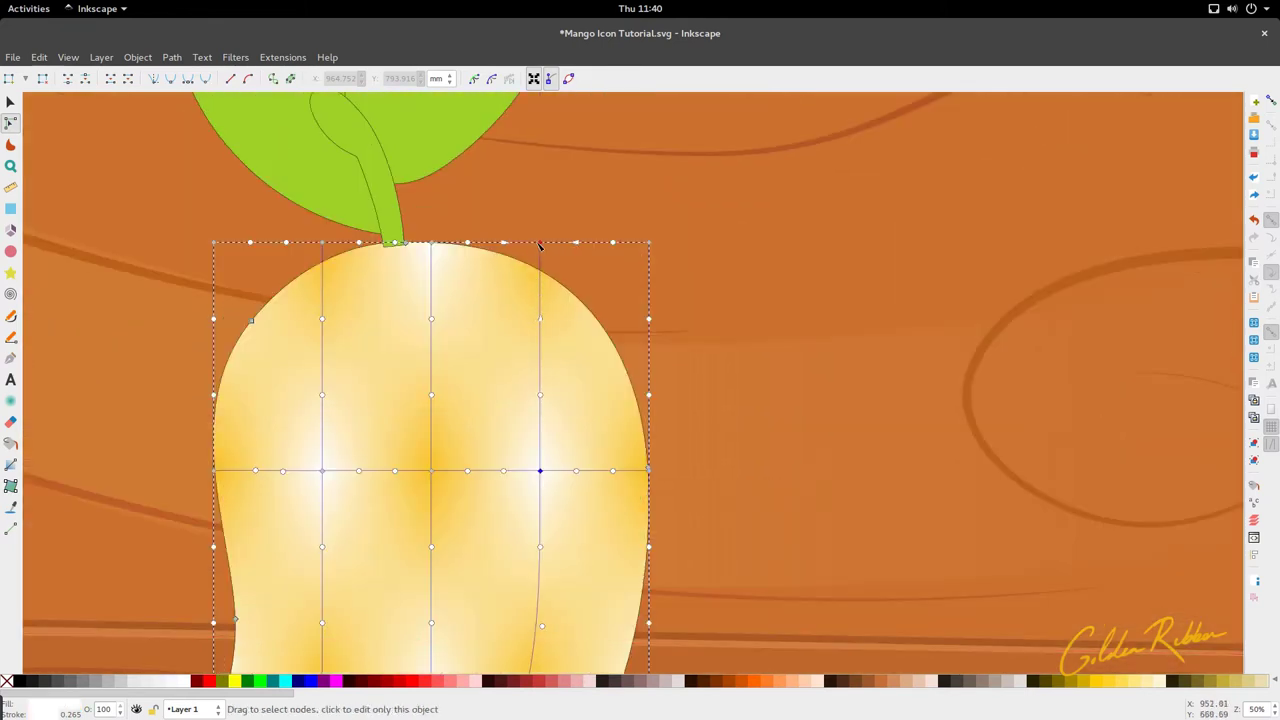
left_click_drag(506, 245, 481, 246)
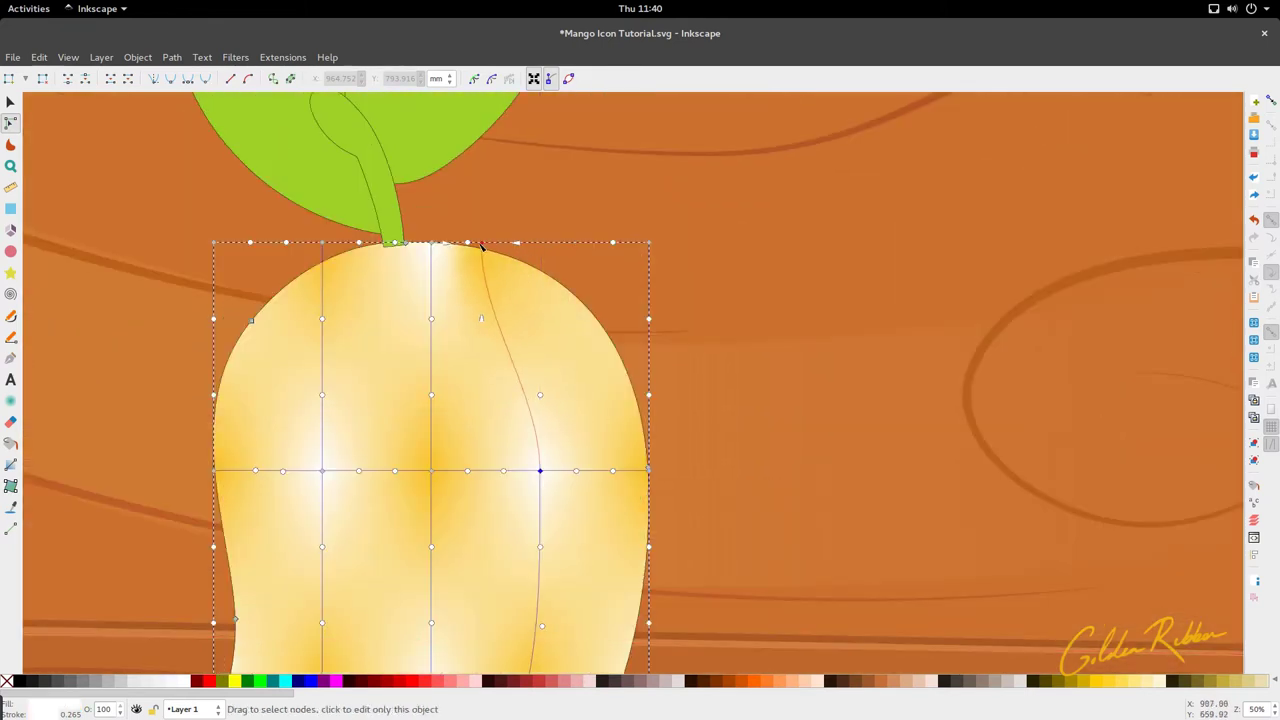
left_click(481, 244)
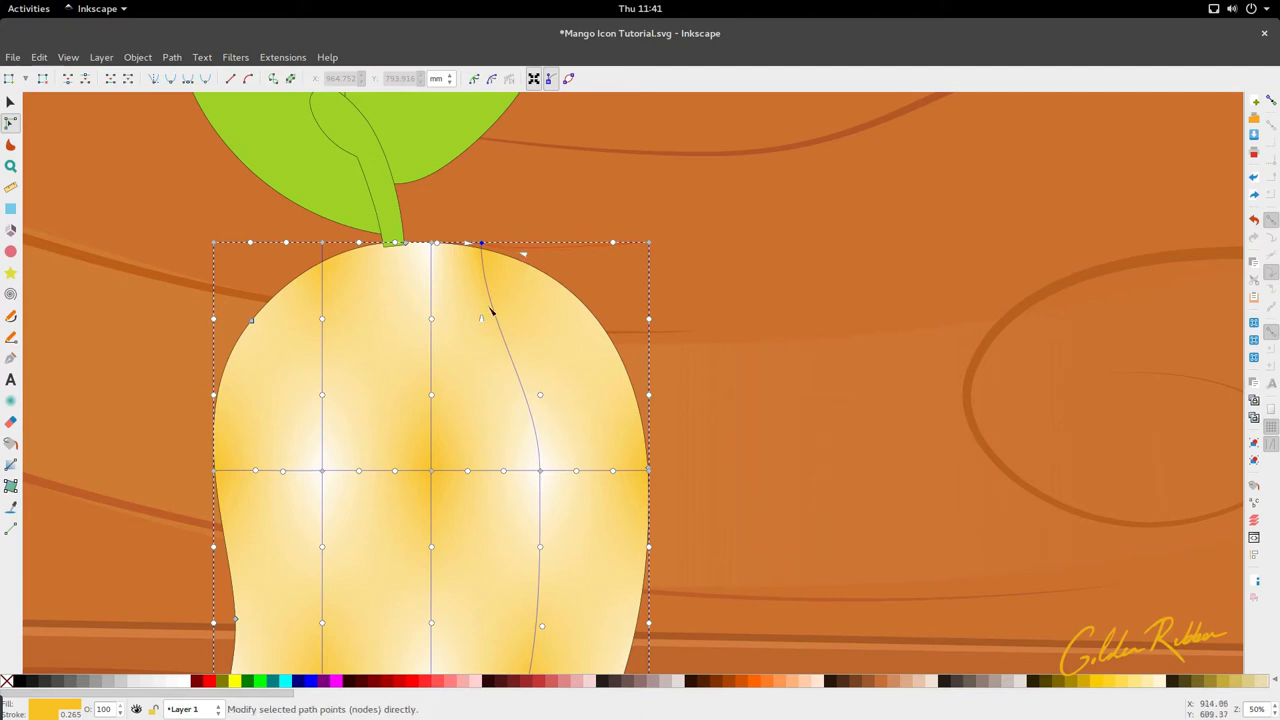
key("Escape")
key("ctrl+s")
left_click_drag(518, 318, 536, 300)
scroll(488, 388, "down", 1)
scroll(488, 388, "down", 4)
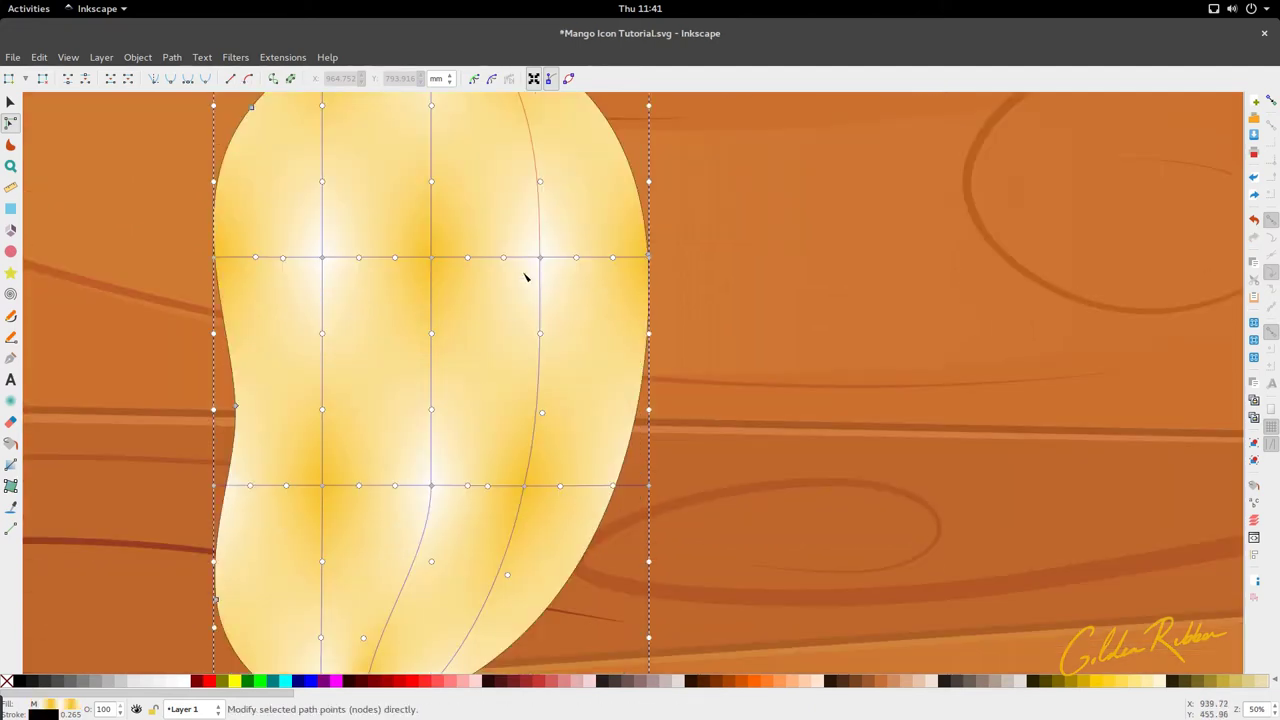
Nudge the right inner mesh line's lower node further left and realign the handle above it.
scroll(526, 264, "down", 2)
scroll(539, 369, "up", 3)
left_click_drag(491, 419, 482, 419)
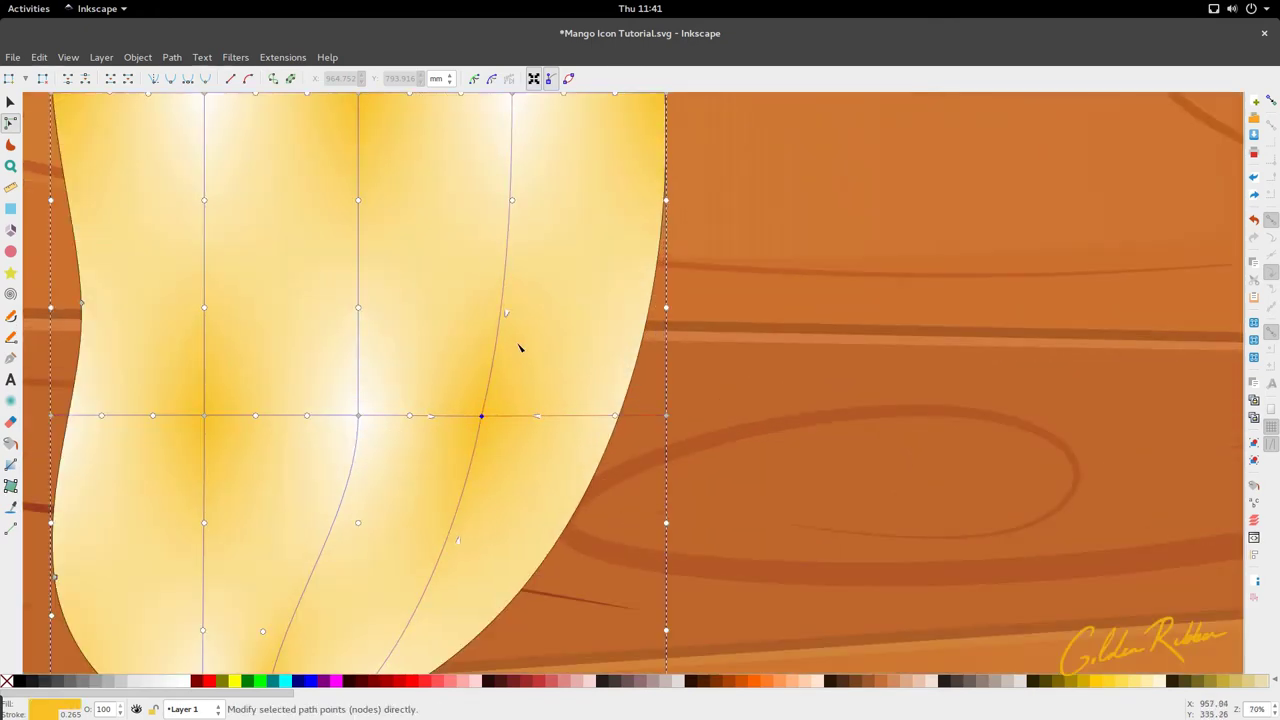
left_click_drag(506, 314, 500, 306)
scroll(450, 320, "up", 5)
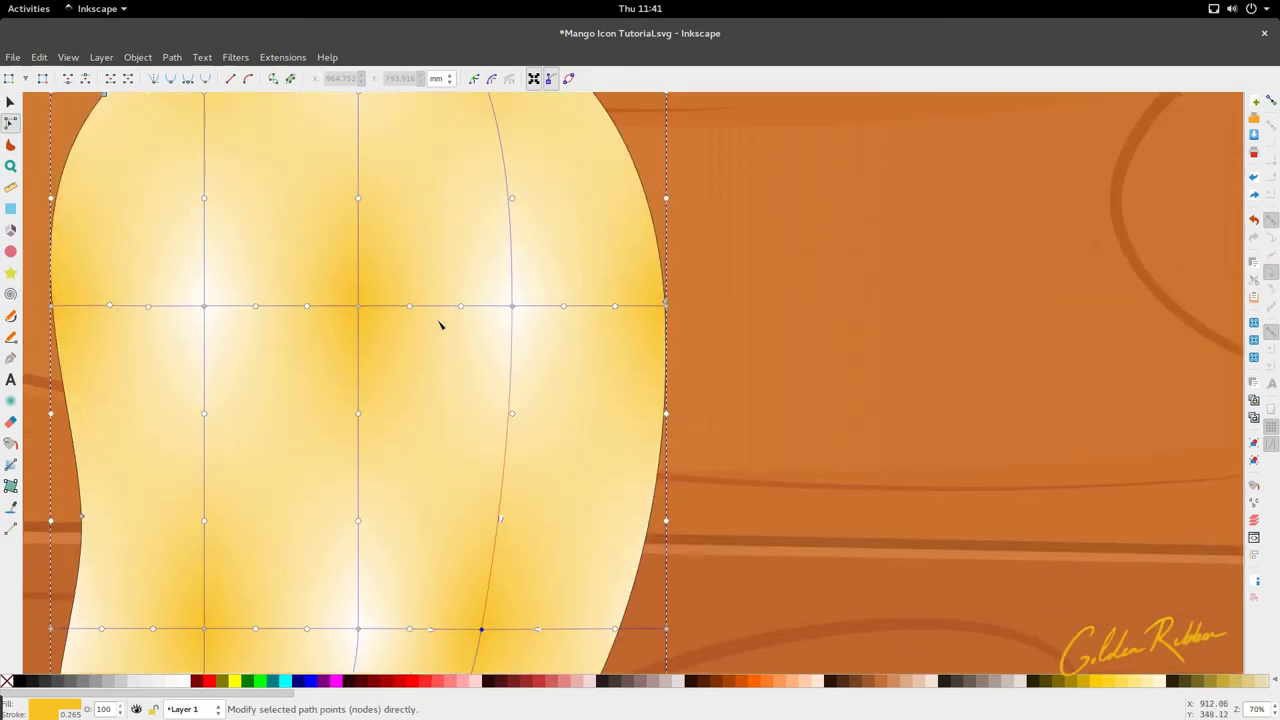
Bow the middle mesh line rightward above its lower node, nudge that node right, and slant its lower handle towards the tip.
mouse_move(1, 1)
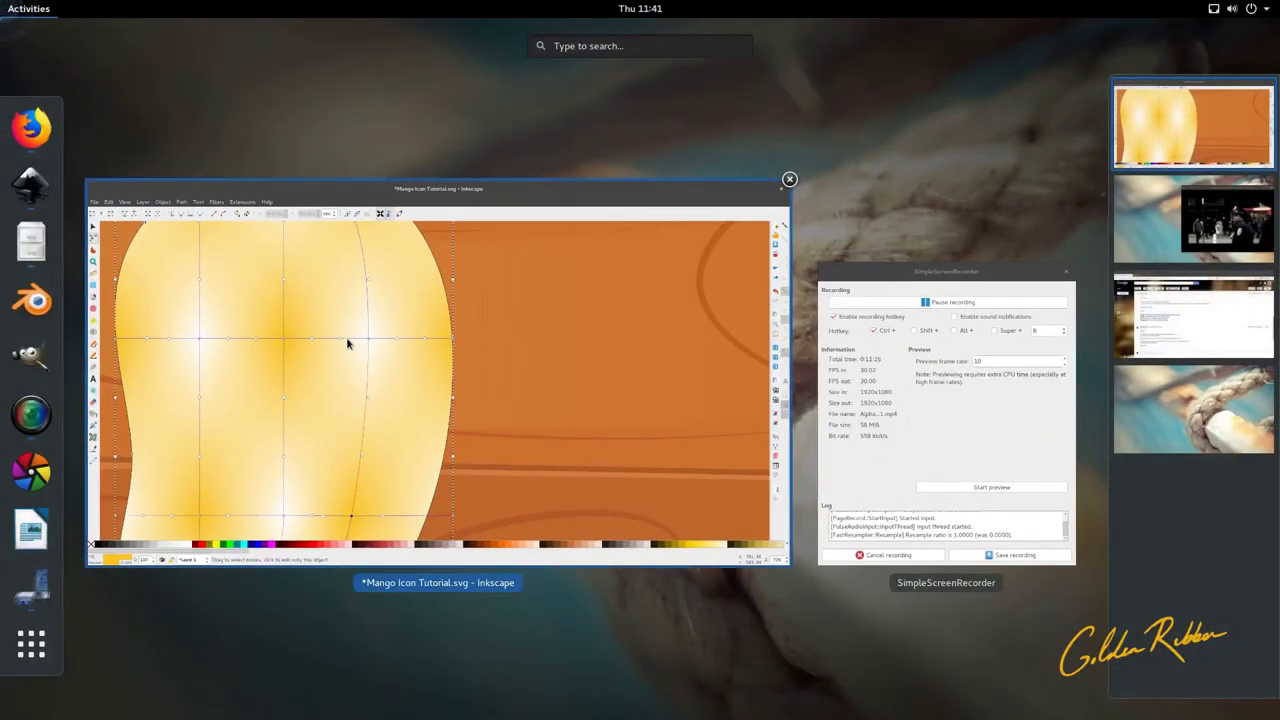
left_click(348, 339)
scroll(499, 357, "left", 3)
scroll(499, 357, "down", 2)
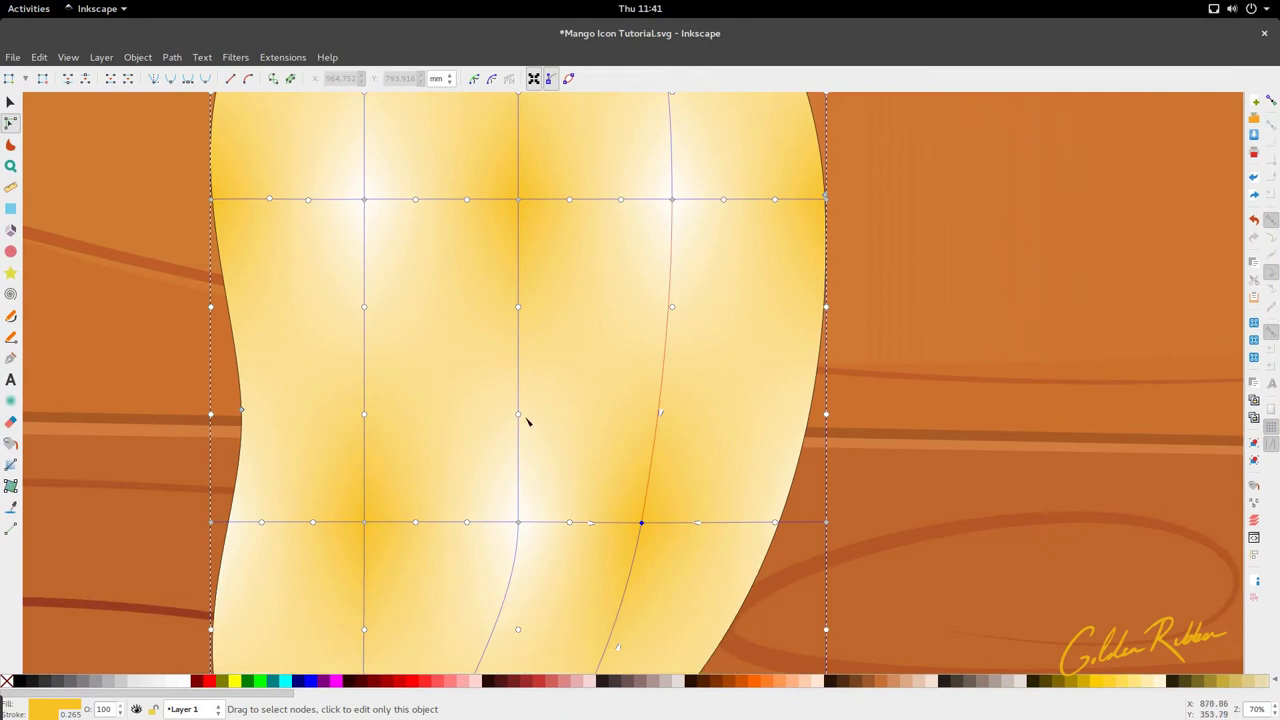
left_click_drag(518, 413, 552, 412)
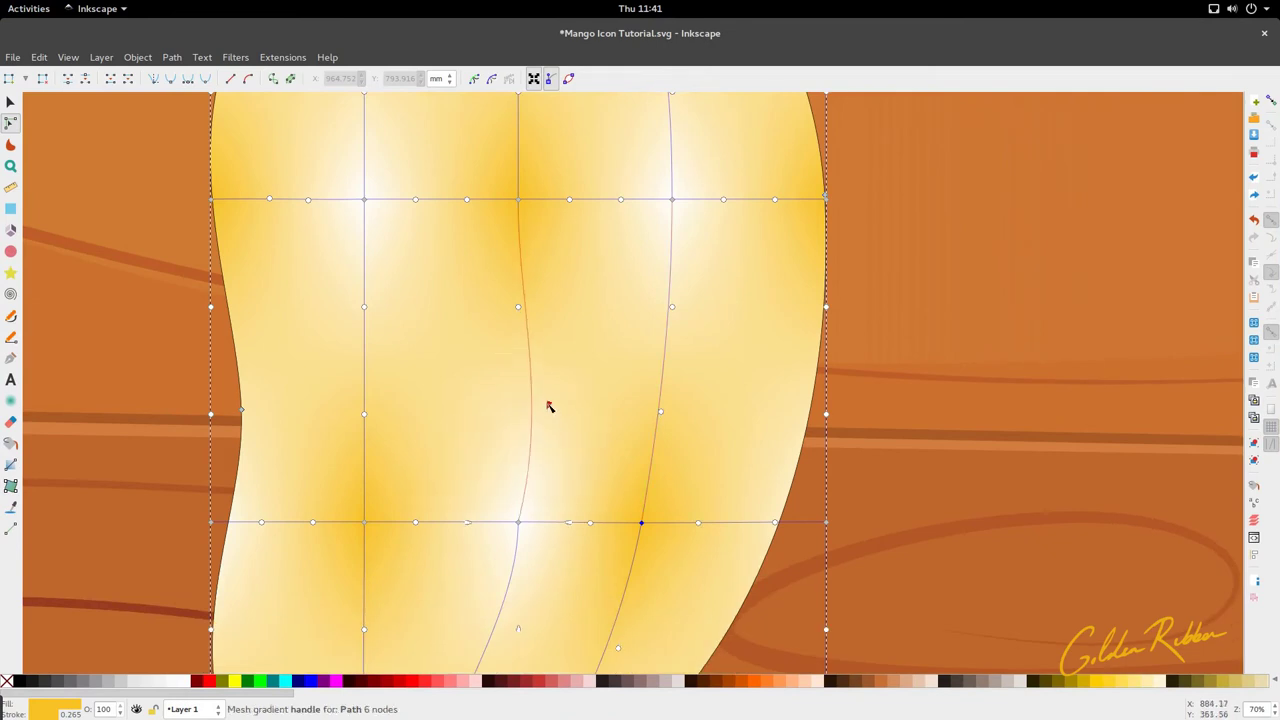
scroll(549, 407, "down", 4)
left_click(526, 363)
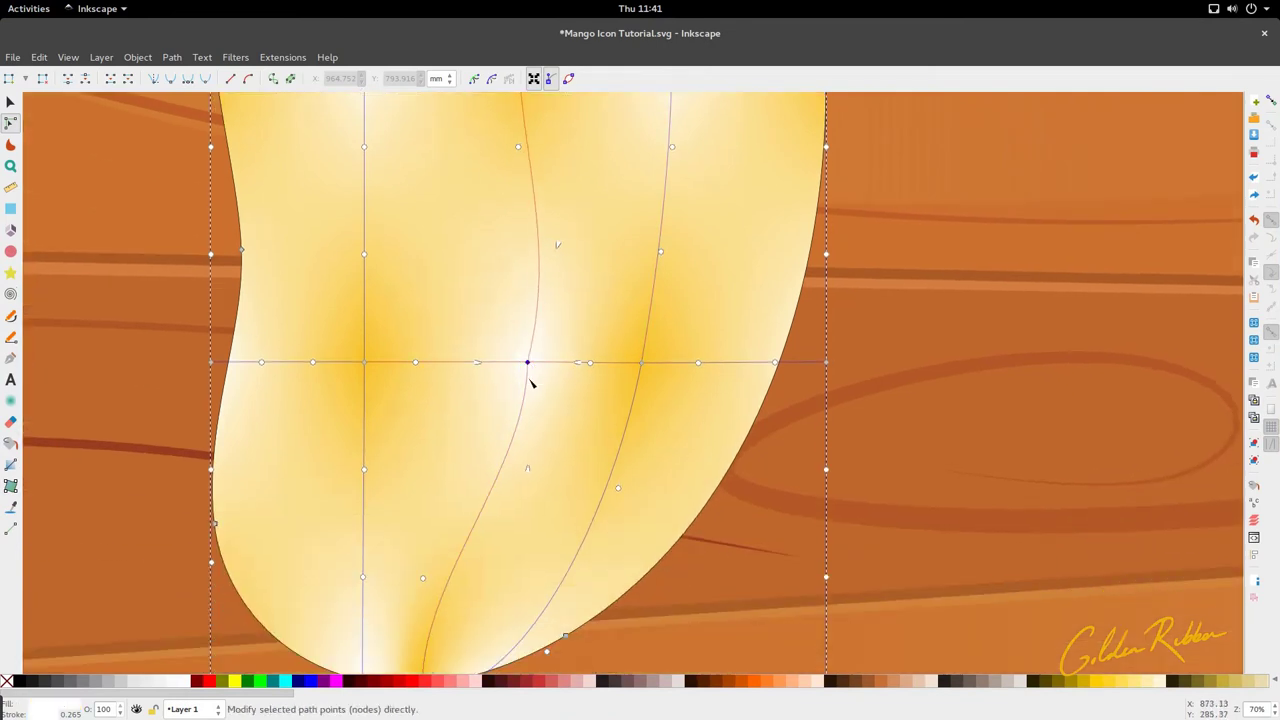
left_click_drag(518, 469, 505, 470)
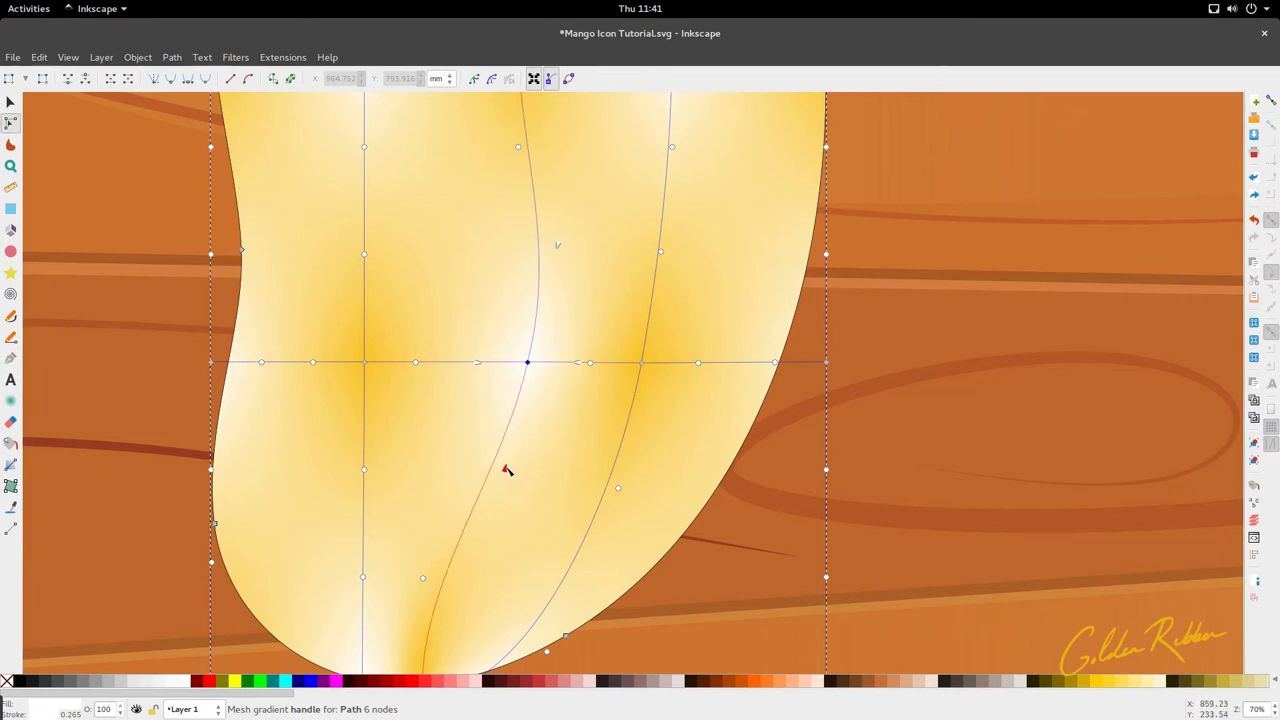
Move the middle mesh line's upper node rightward and adjust its handle so the line curves smoothly from the stem.
scroll(561, 345, "up", 5)
left_click_drag(520, 227, 565, 229)
scroll(497, 378, "down", 3)
scroll(560, 295, "up", 2)
left_click_drag(548, 284, 534, 281)
scroll(534, 172, "up", 3)
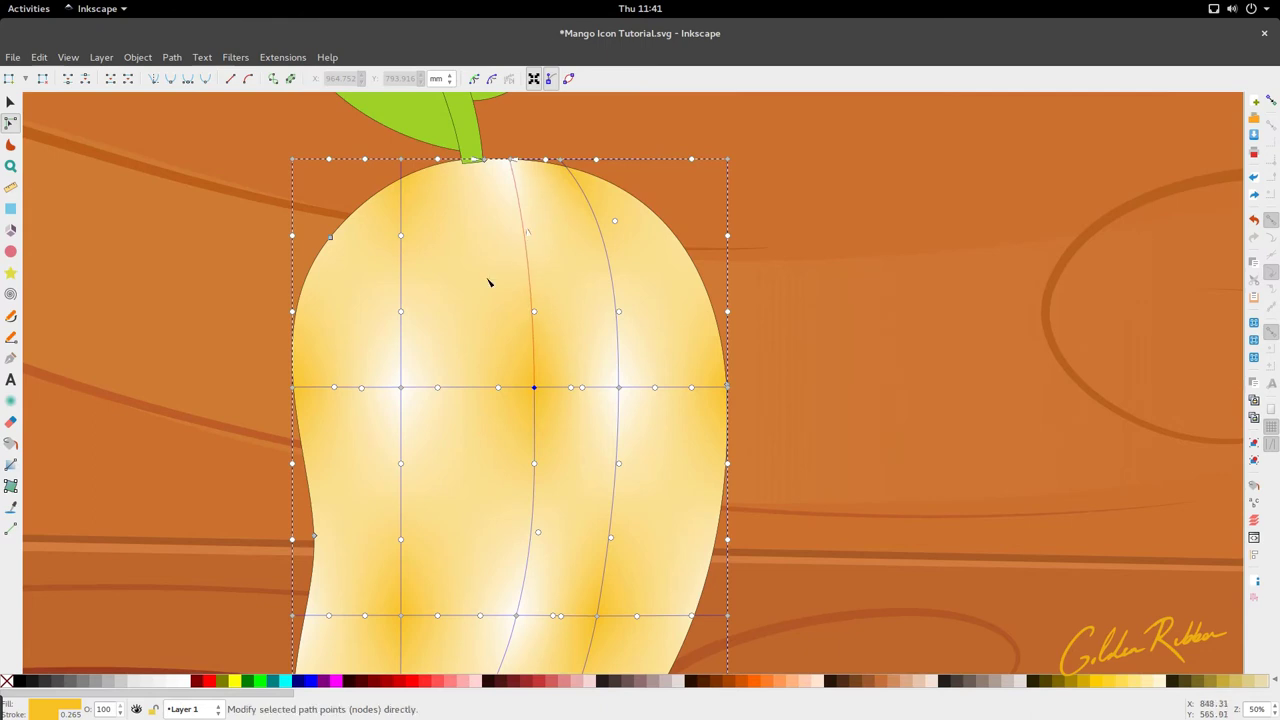
Shift the left mesh line's upper node leftward, move its top corner towards the stem, and pull the handle below that corner outward.
scroll(451, 314, "down", 1)
scroll(433, 330, "down", 2)
scroll(429, 343, "up", 2)
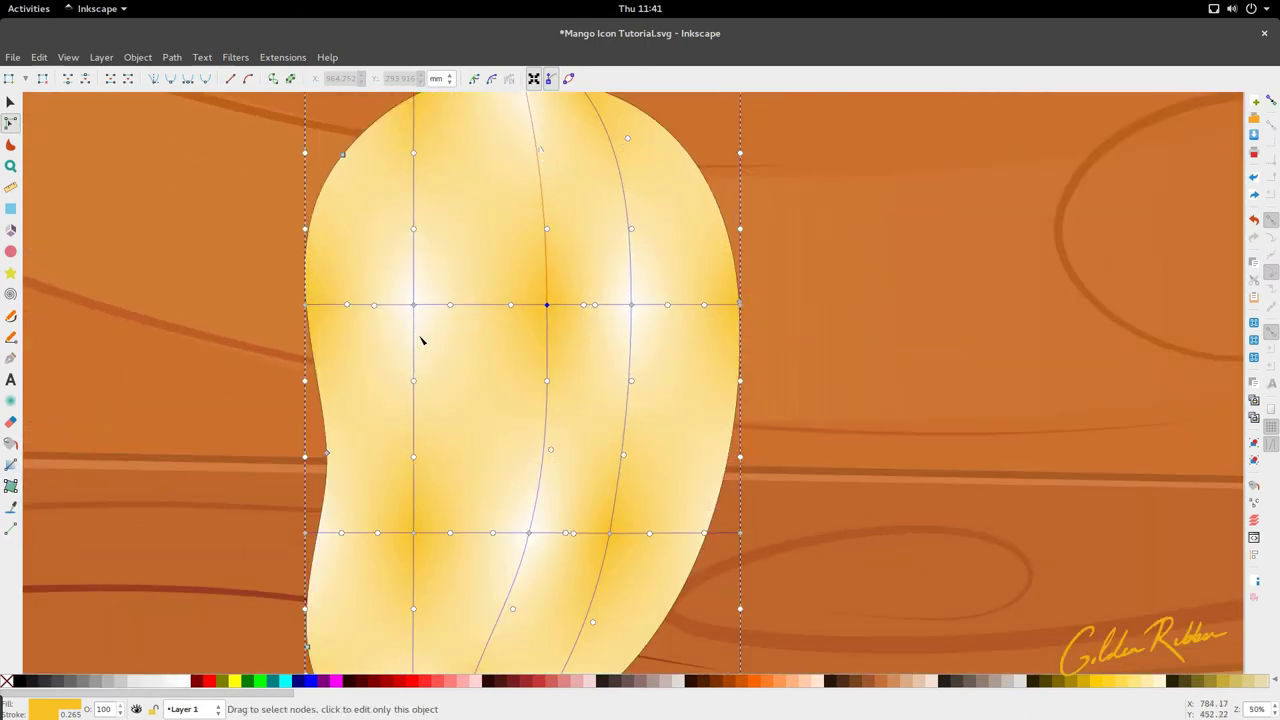
left_click_drag(413, 304, 398, 304)
scroll(440, 206, "up", 3)
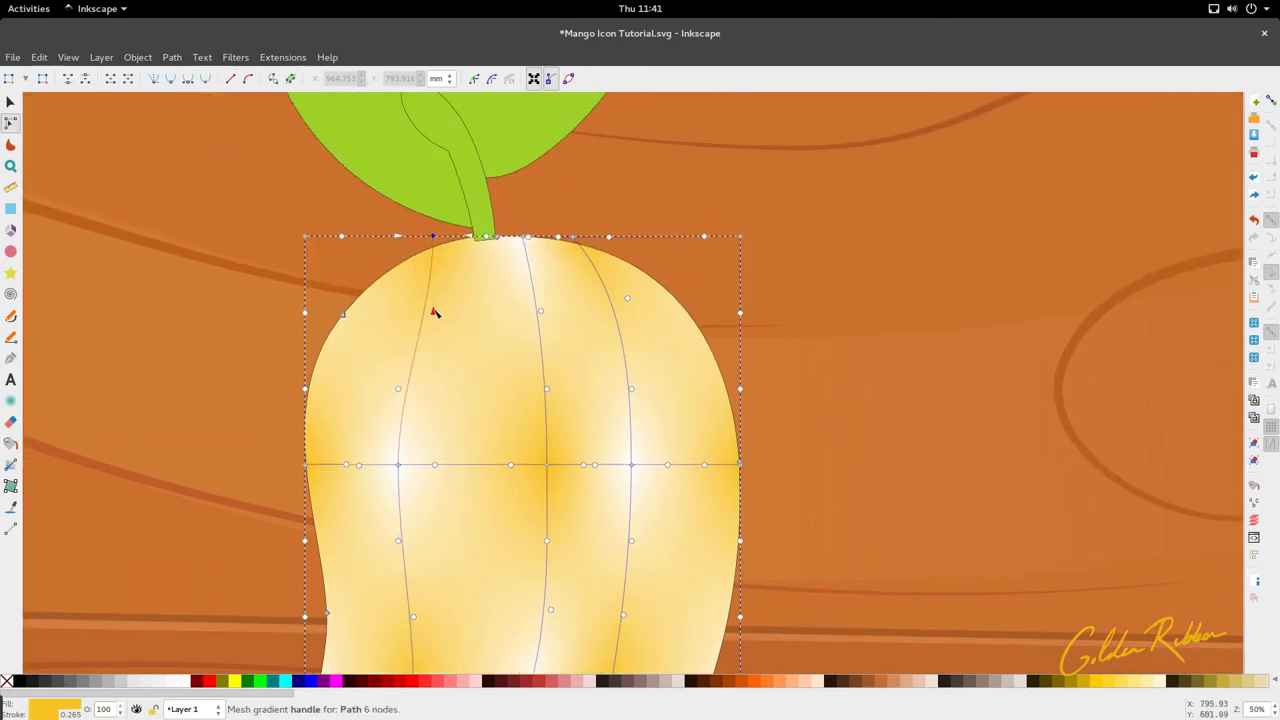
left_click_drag(434, 312, 409, 313)
Move the left mesh line's lower node slightly rightward and slide its bottom corner leftward along the lower border.
scroll(437, 348, "down", 4)
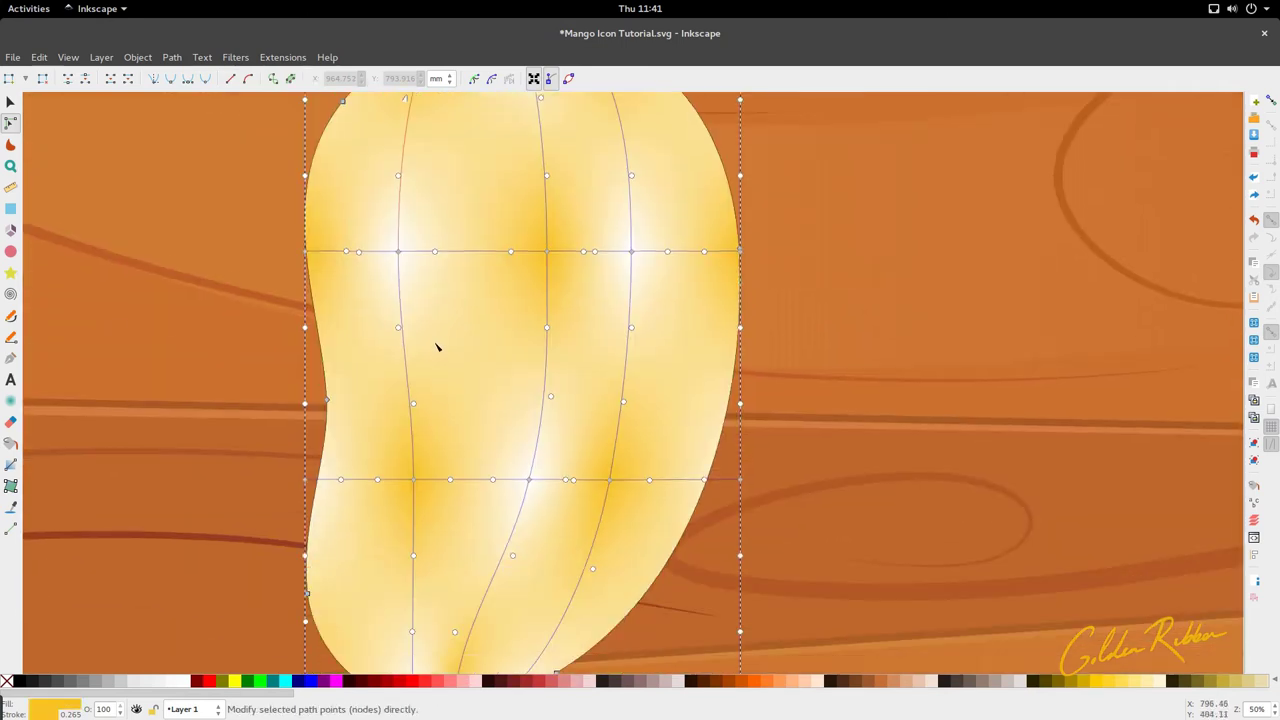
scroll(432, 453, "down", 2)
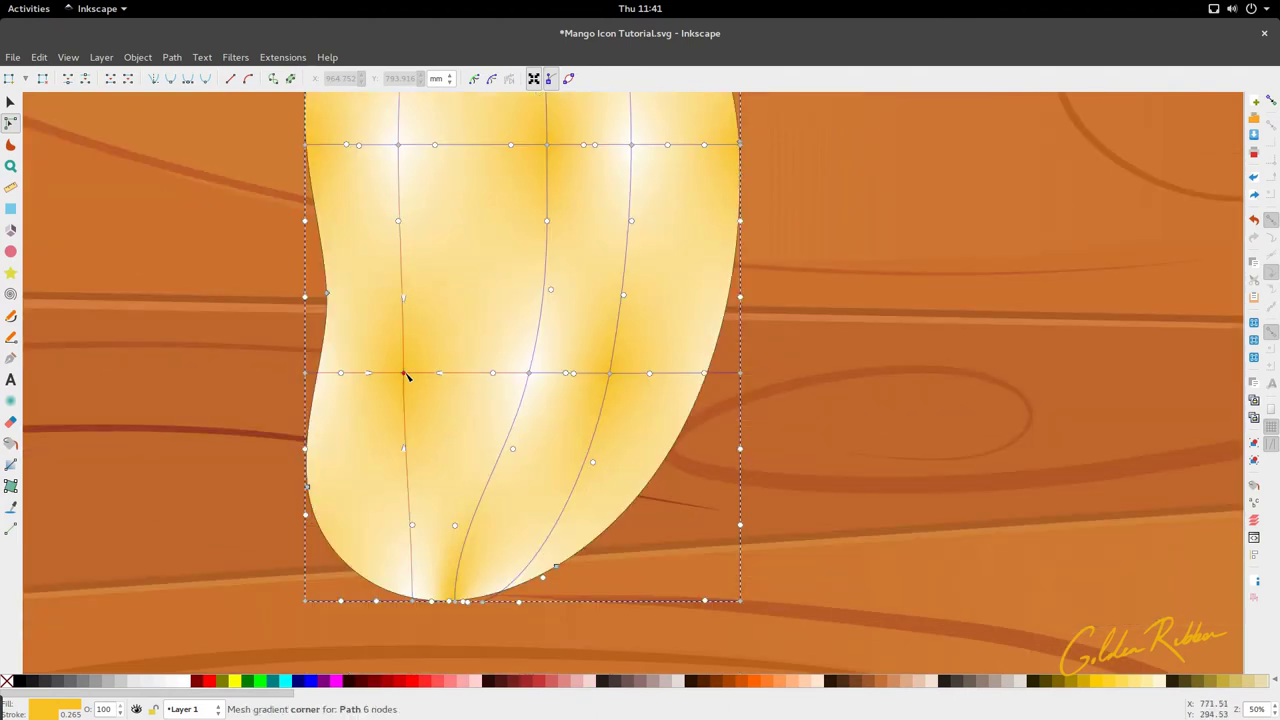
mouse_move(412, 373)
left_mouse_down()
mouse_move(398, 373)
mouse_move(431, 373)
left_mouse_up()
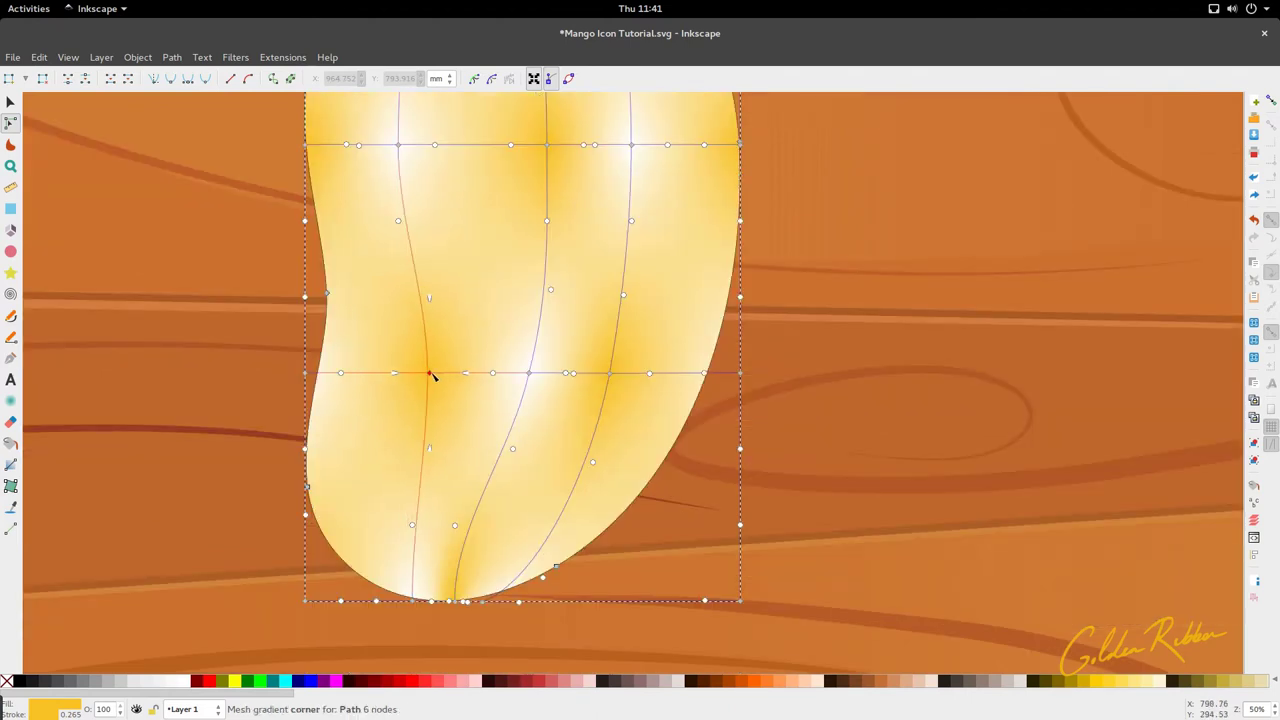
left_click_drag(412, 601, 397, 603)
left_click(397, 602)
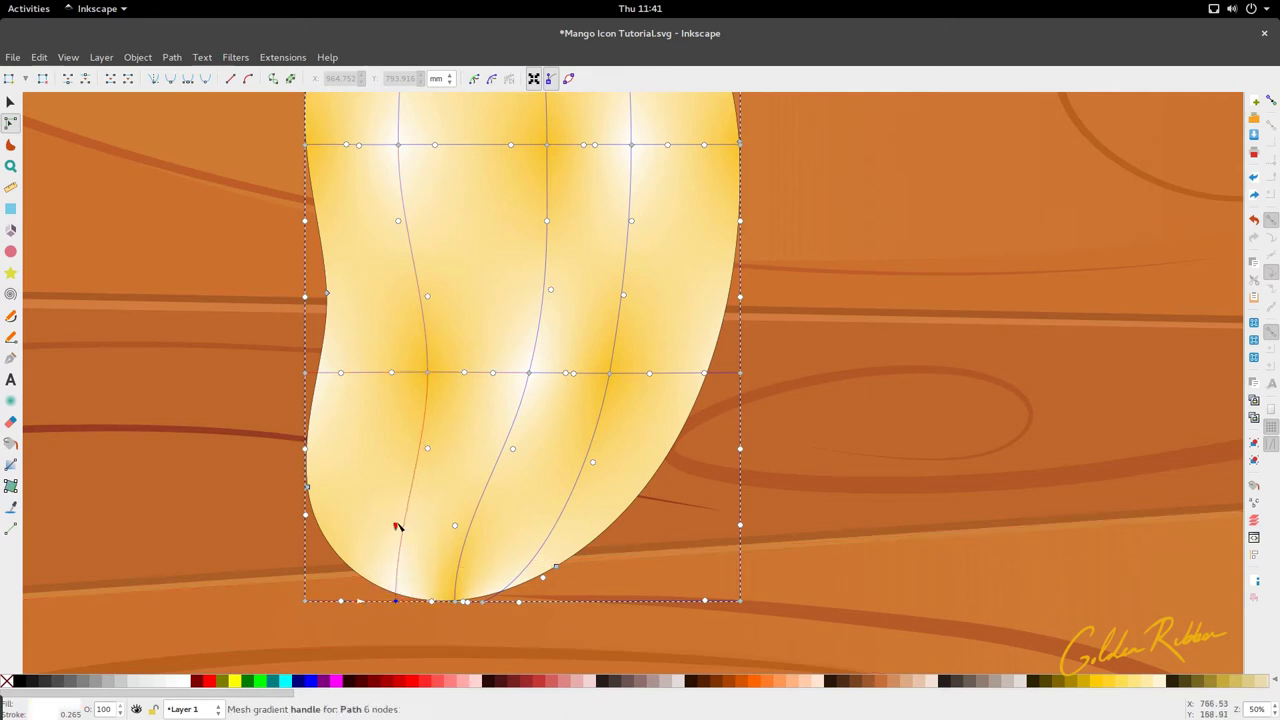
left_click_drag(428, 372, 417, 373)
key("s")
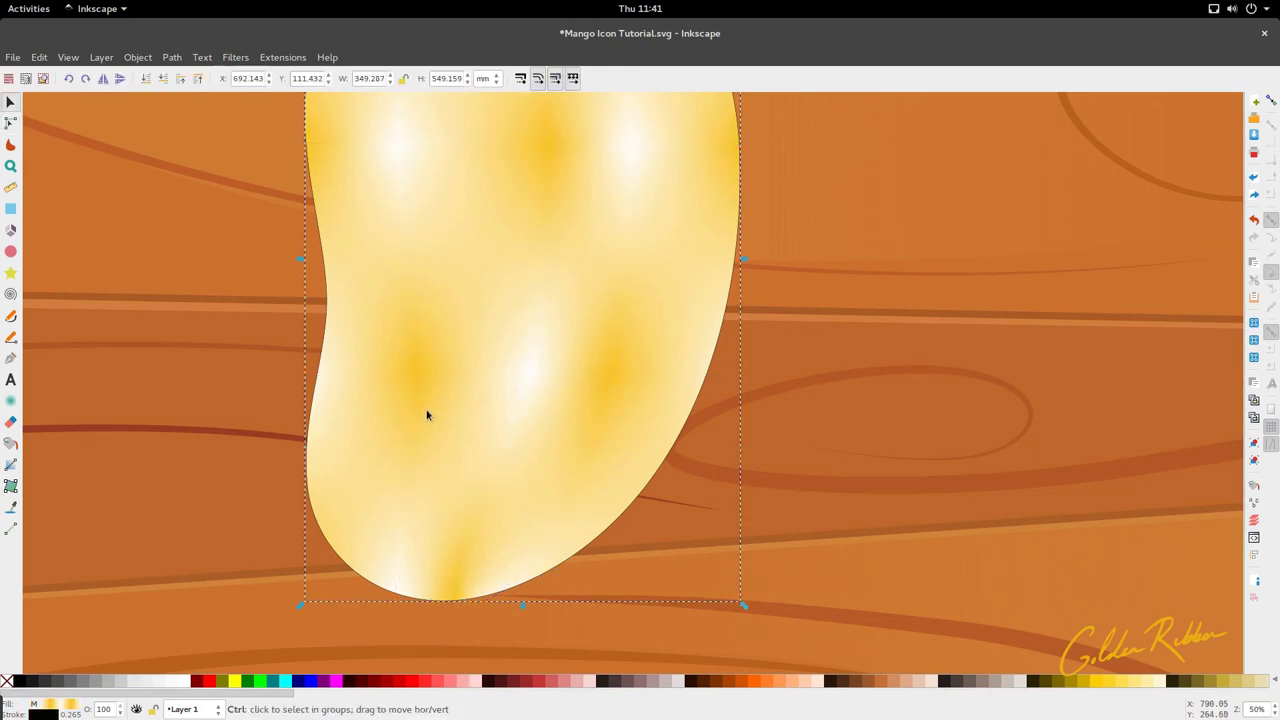
scroll(426, 417, "down", 3)
scroll(427, 414, "up", 2)
Bend the lower mesh row upward and the upper row downward at their left nodes, aligning the handles near the left edge.
key("n")
scroll(440, 412, "up", 3)
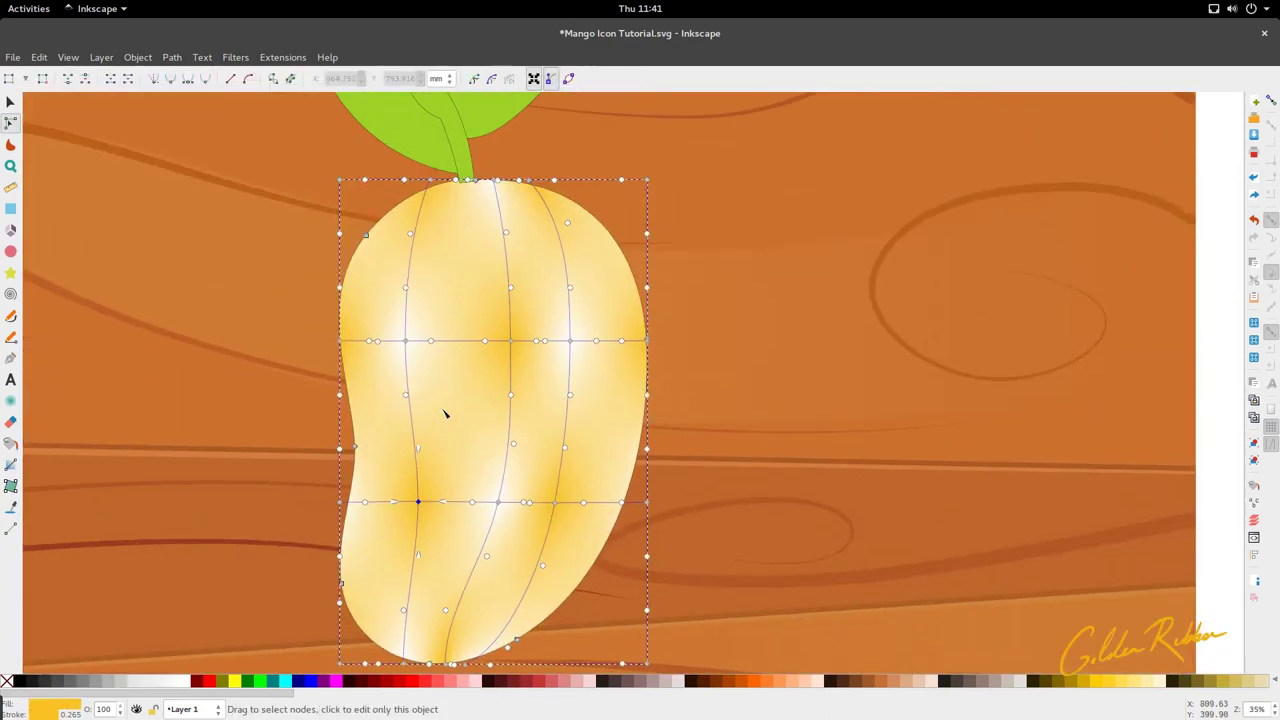
left_click_drag(418, 501, 421, 496)
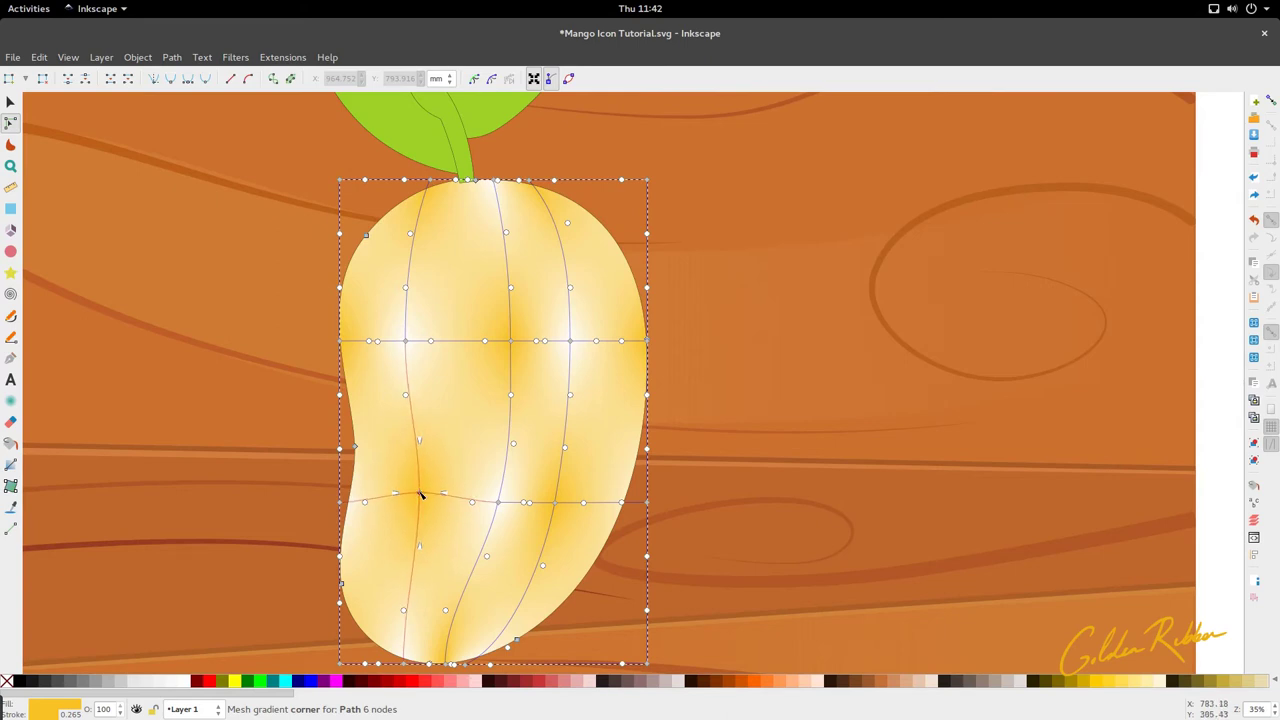
left_click(365, 503)
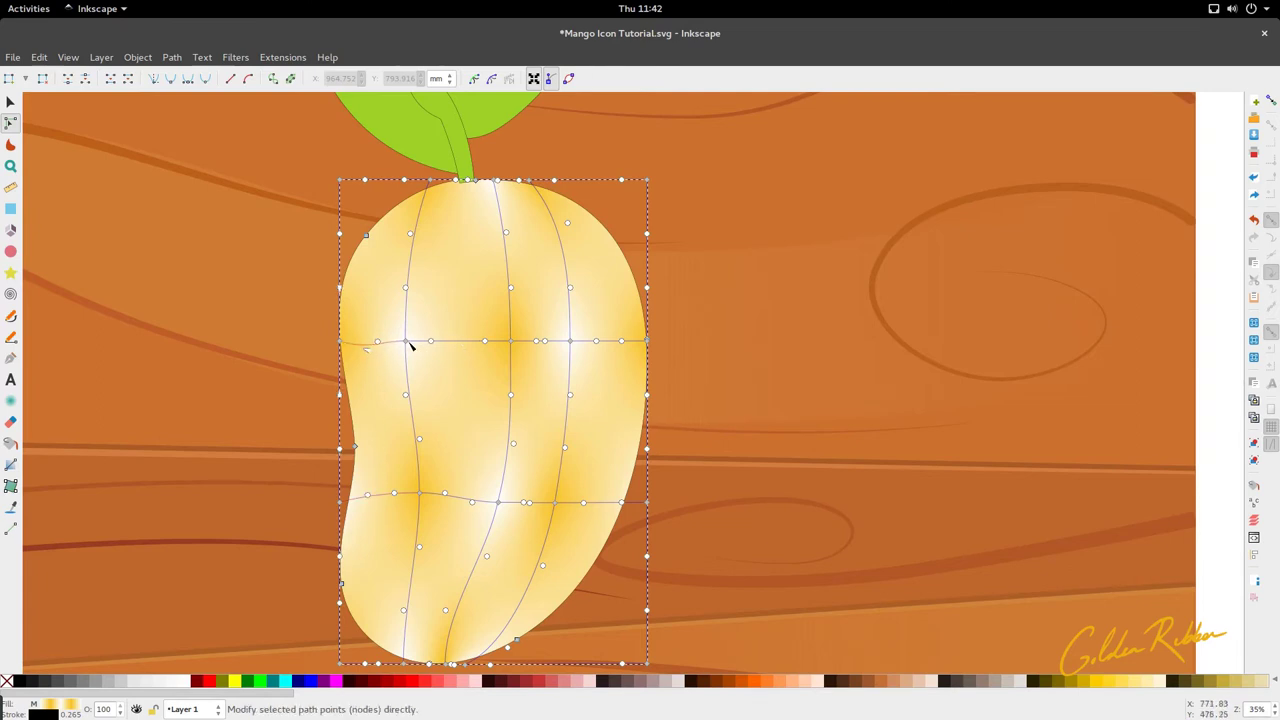
left_click_drag(406, 343, 408, 351)
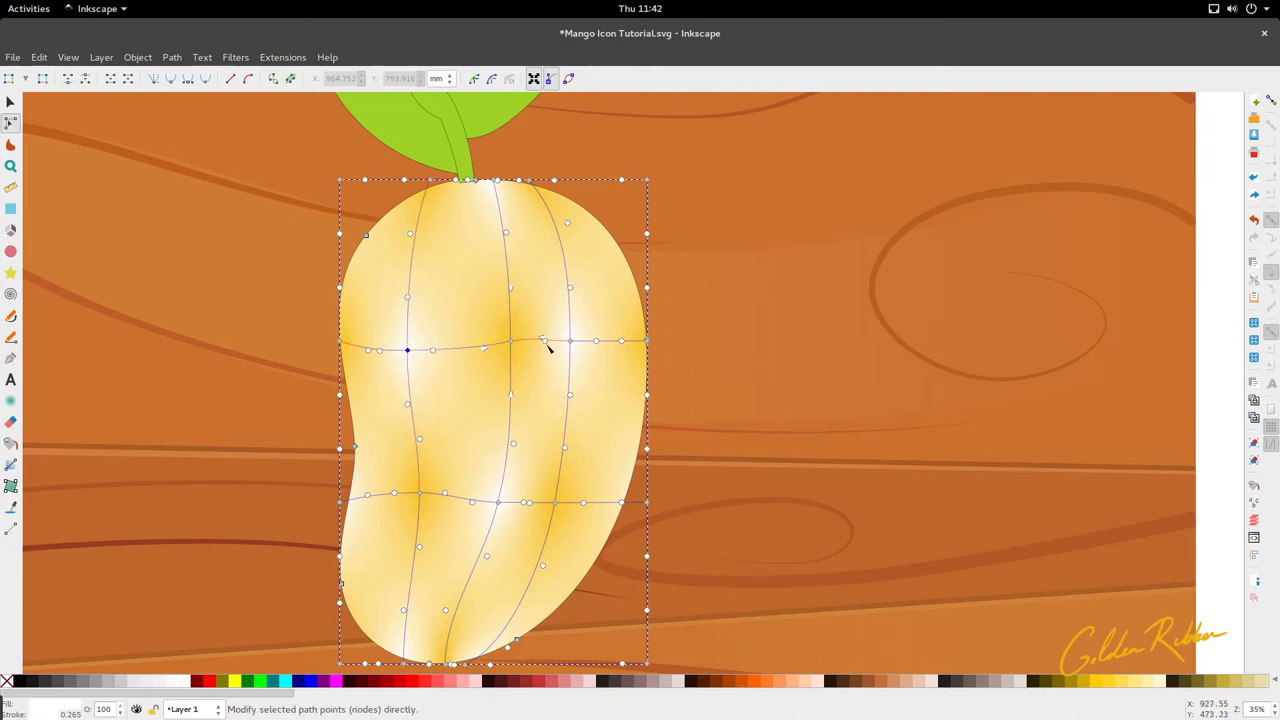
Nudge the right mesh line's upper node up and right, and its lower node slightly down and right.
left_click_drag(570, 341, 577, 339)
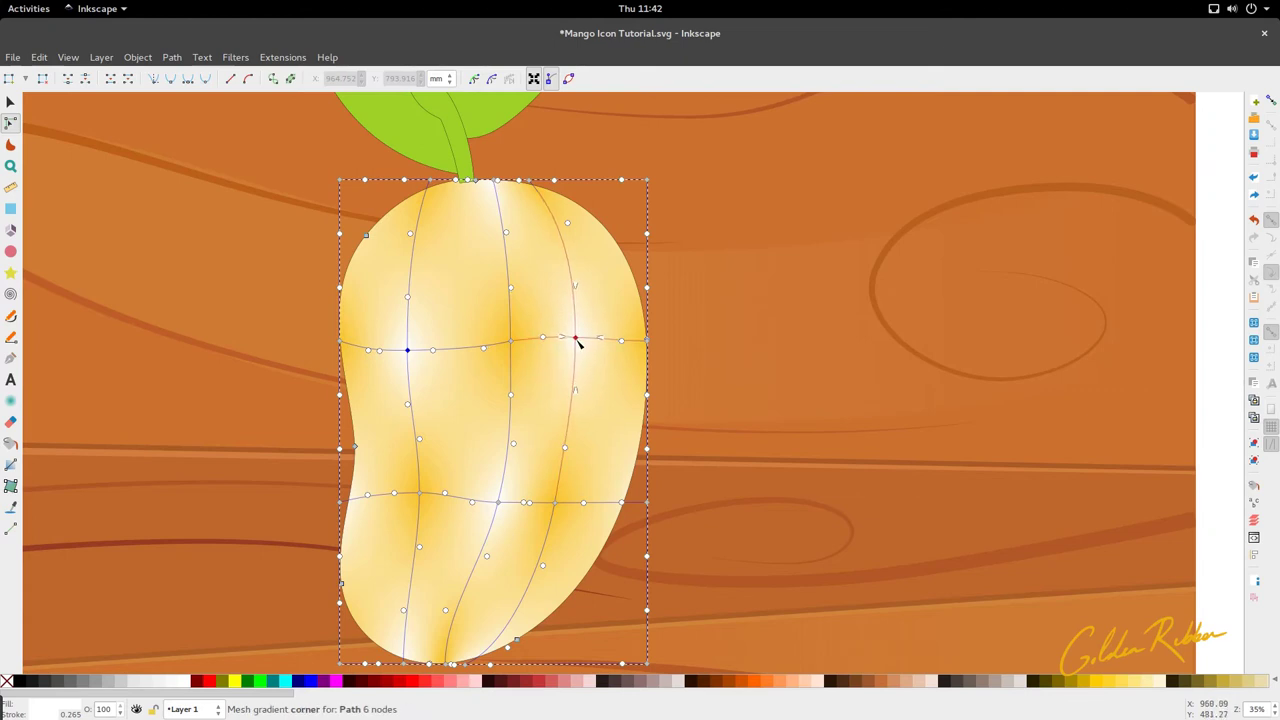
scroll(534, 389, "down", 3)
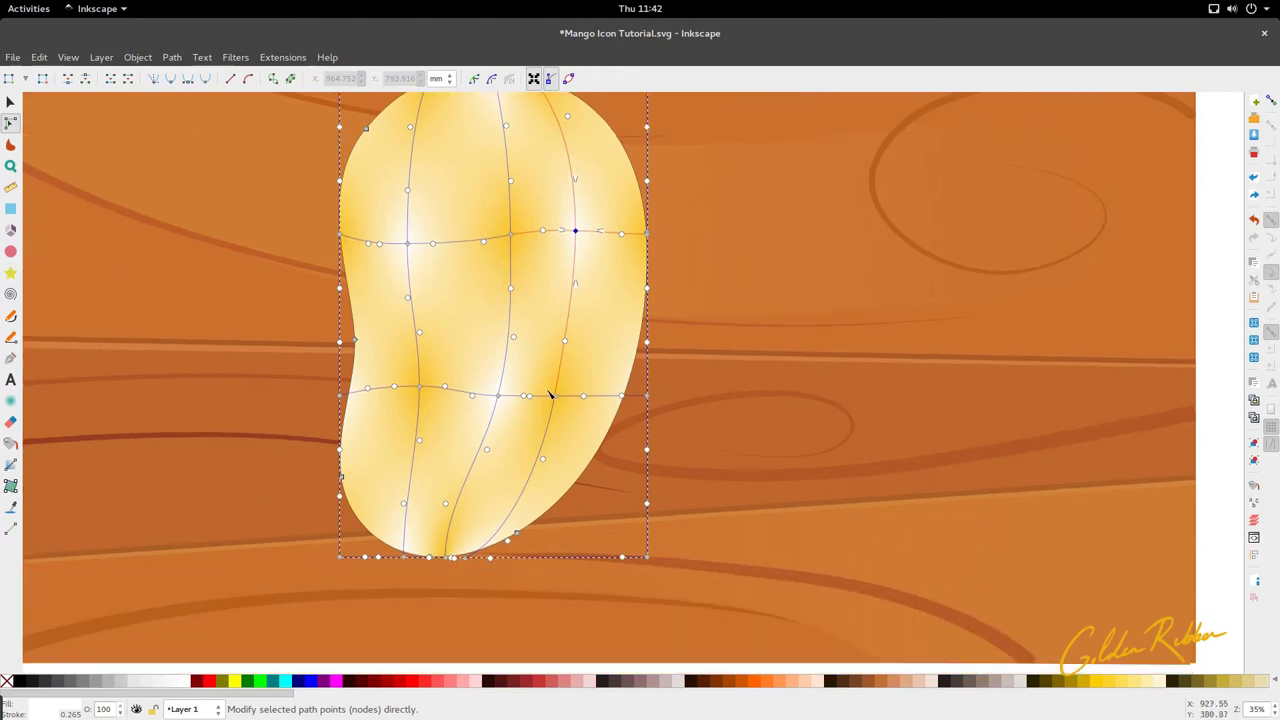
left_click_drag(557, 399, 559, 401)
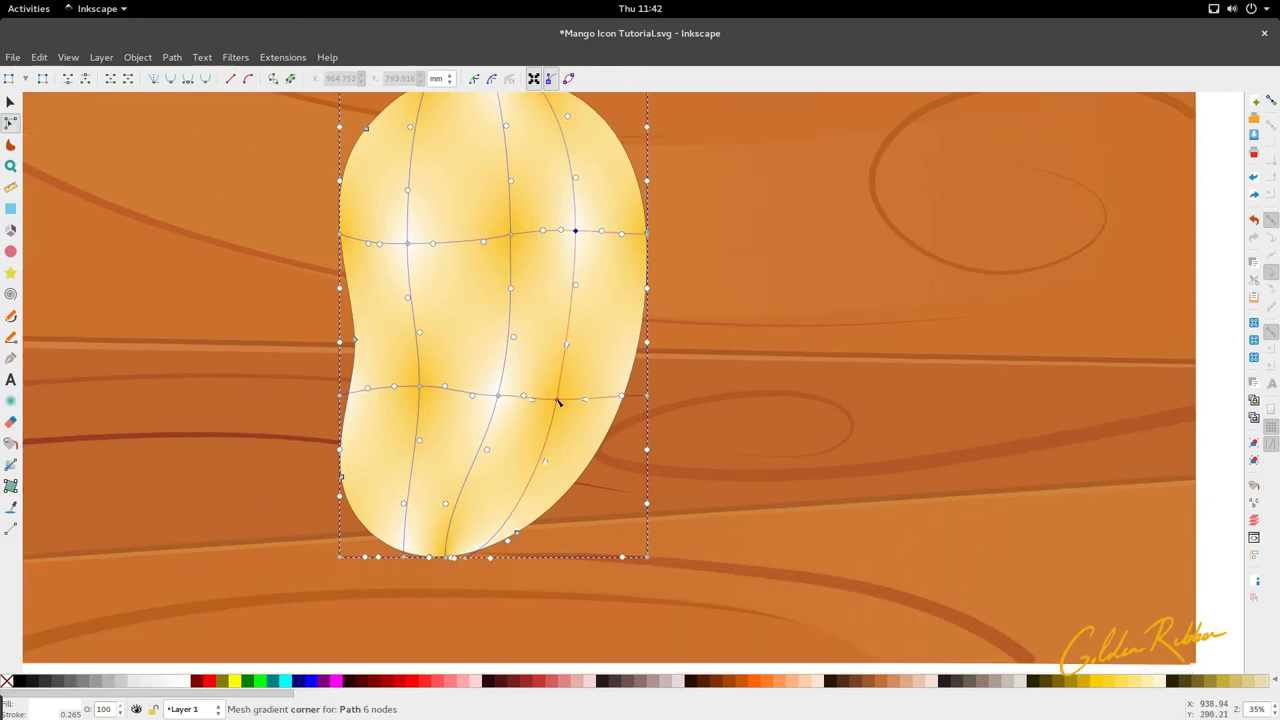
left_click(559, 401)
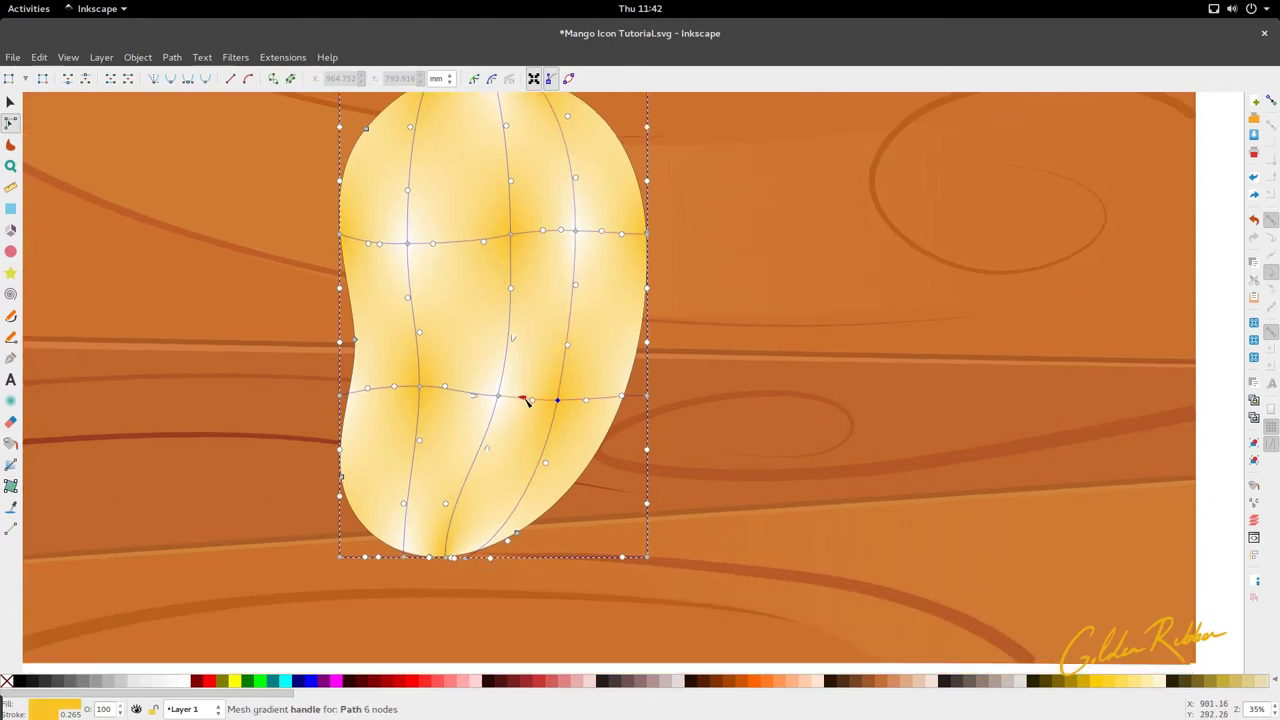
Move the left mesh line's bottom corner towards the tip, nudge its lower node left, and bow the line between them outward.
scroll(481, 350, "down", 3)
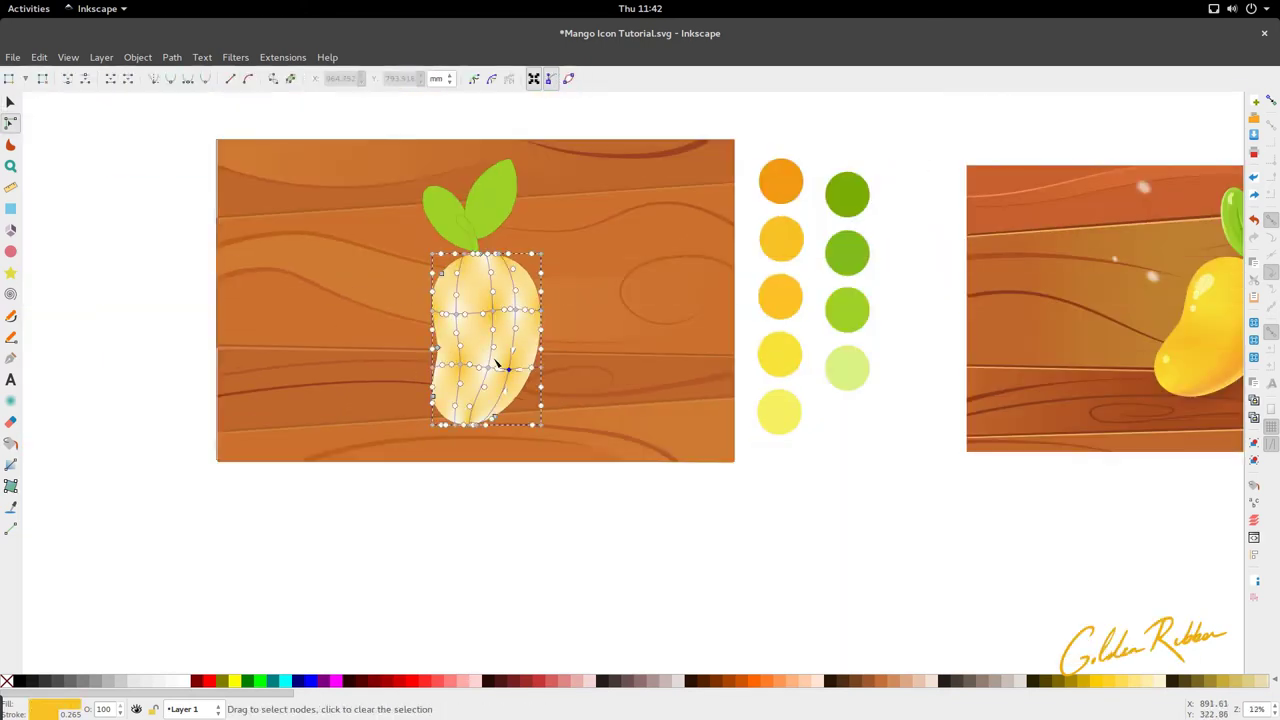
scroll(469, 337, "up", 4)
scroll(428, 372, "down", 2)
scroll(435, 381, "up", 1)
scroll(436, 378, "down", 1)
scroll(420, 540, "up", 1)
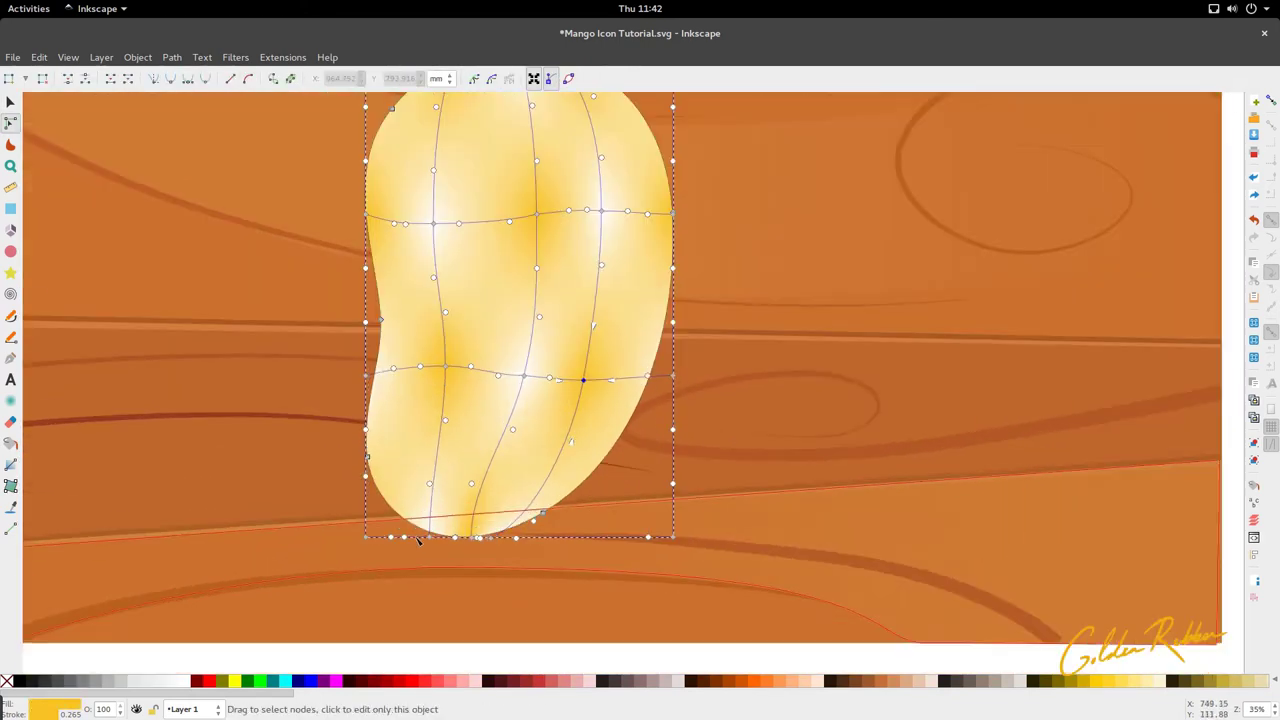
left_click_drag(431, 537, 442, 536)
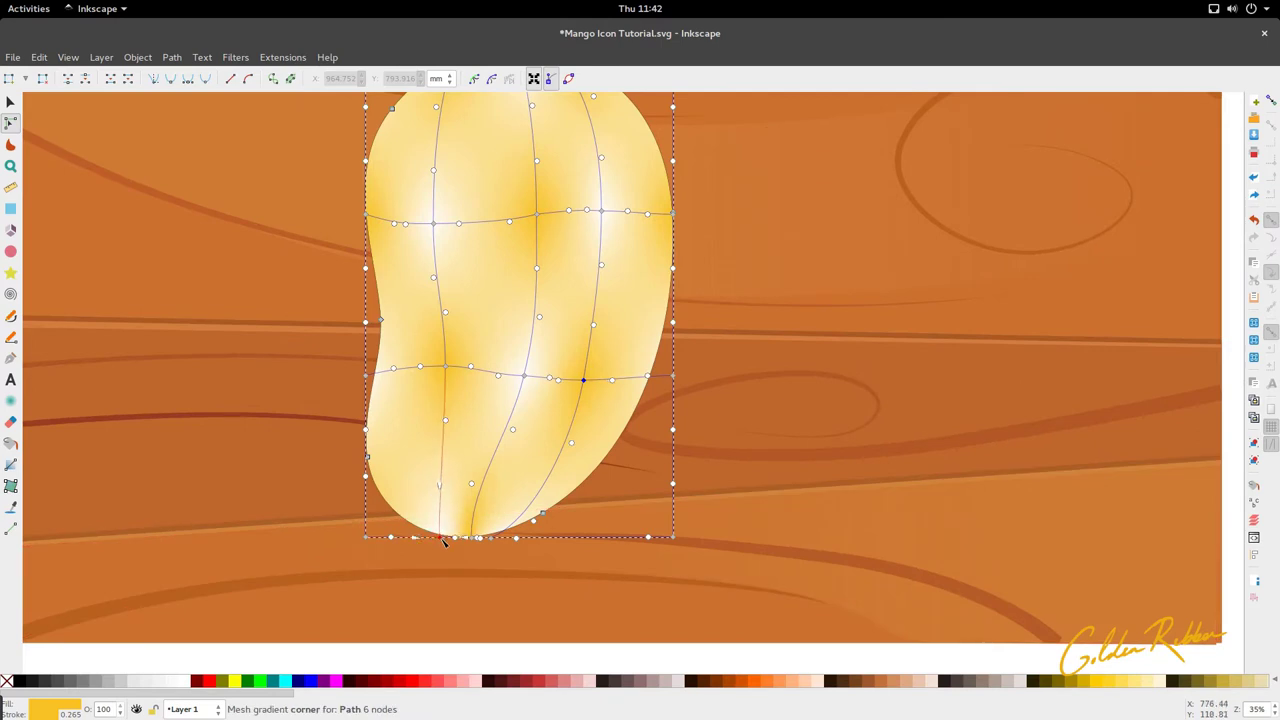
mouse_move(445, 420)
left_mouse_down()
mouse_move(434, 422)
mouse_move(444, 419)
left_mouse_up()
mouse_move(446, 368)
left_mouse_down()
mouse_move(429, 368)
mouse_move(440, 367)
left_mouse_up()
left_click_drag(439, 484, 408, 480)
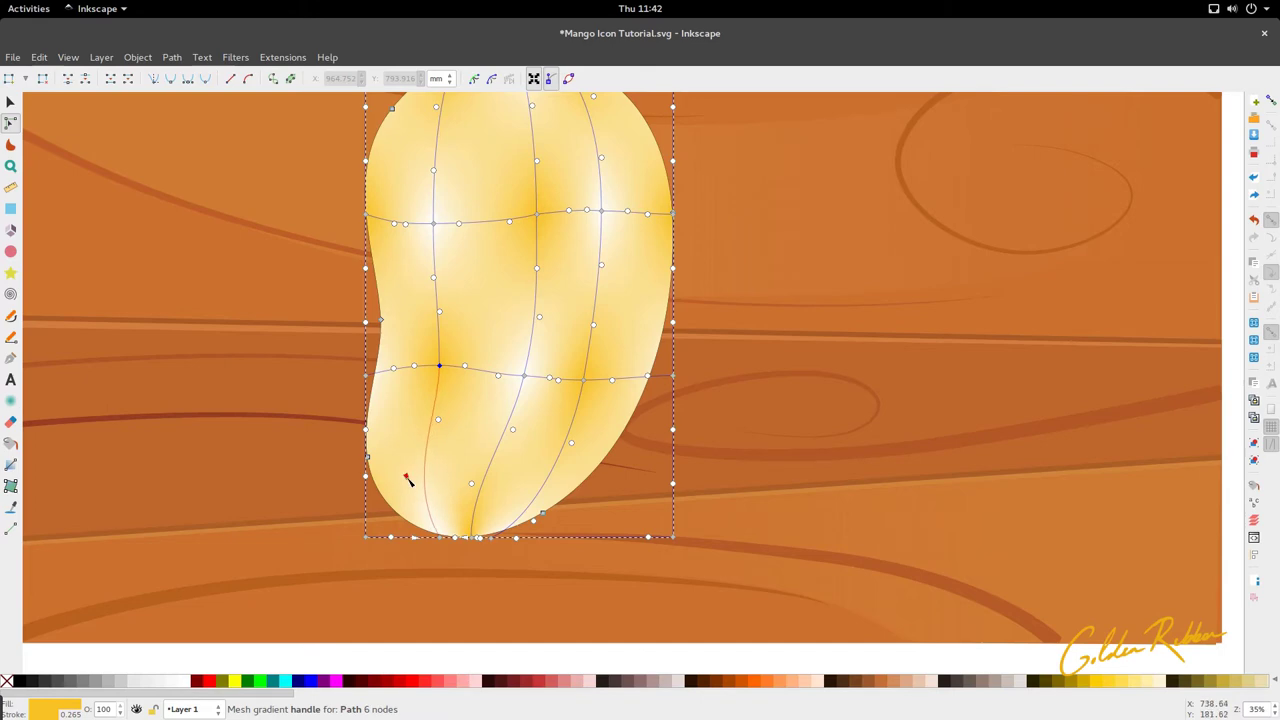
left_click_drag(437, 420, 432, 418)
key("s")
scroll(449, 312, "down", 2)
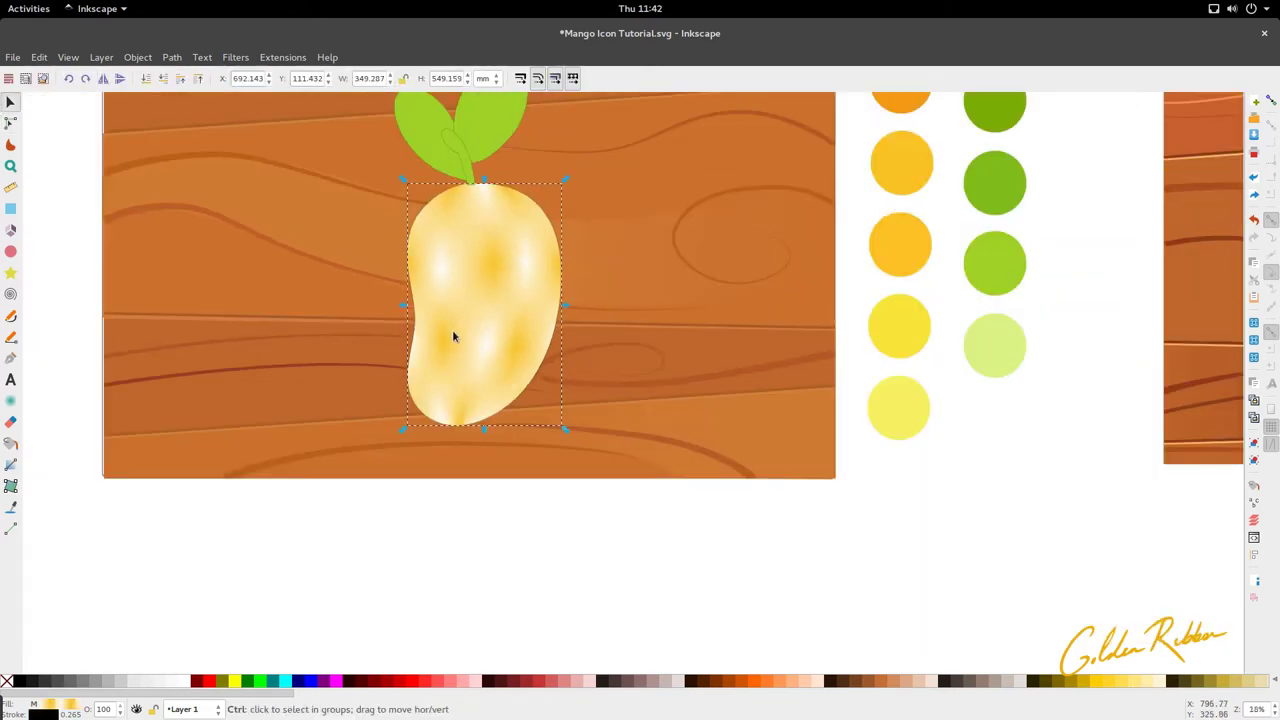
Nudge the right mesh line's lower node rightward towards the mango's edge.
scroll(452, 329, "up", 1)
key("n")
left_click(441, 343)
scroll(462, 326, "down", 1)
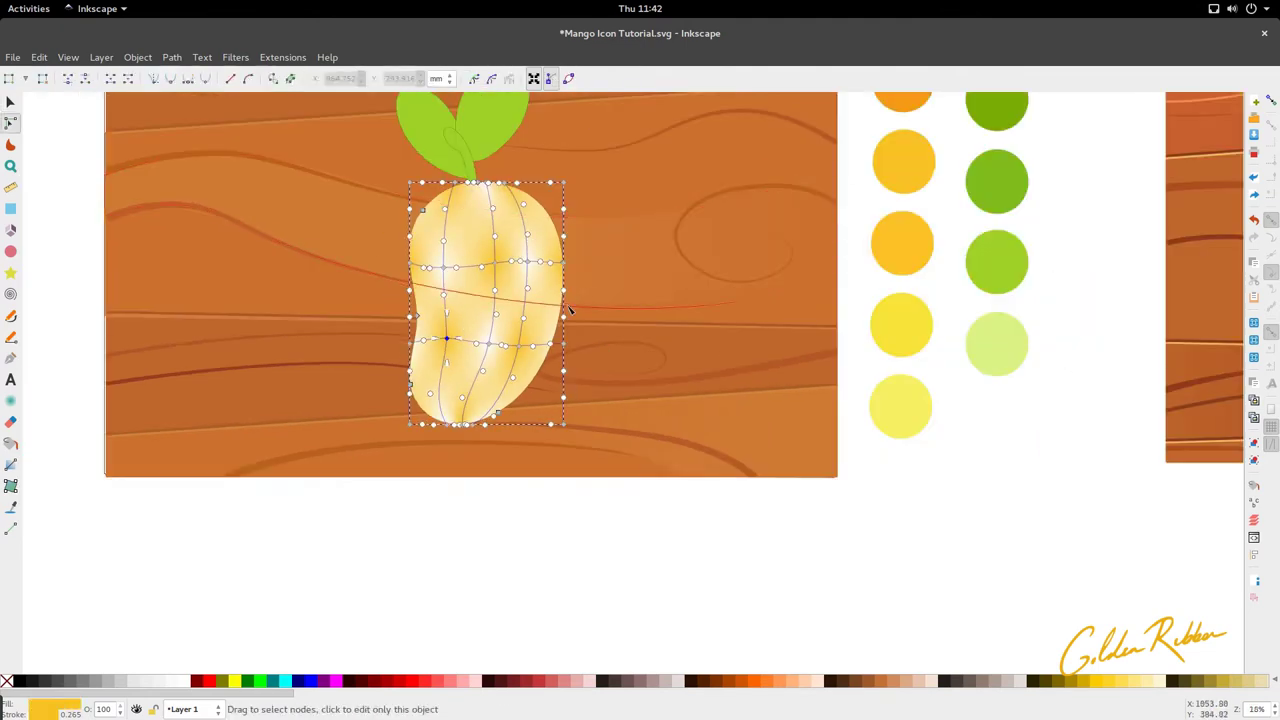
scroll(505, 330, "up", 2)
left_click_drag(491, 322, 501, 323)
left_click(481, 377)
left_click(484, 380)
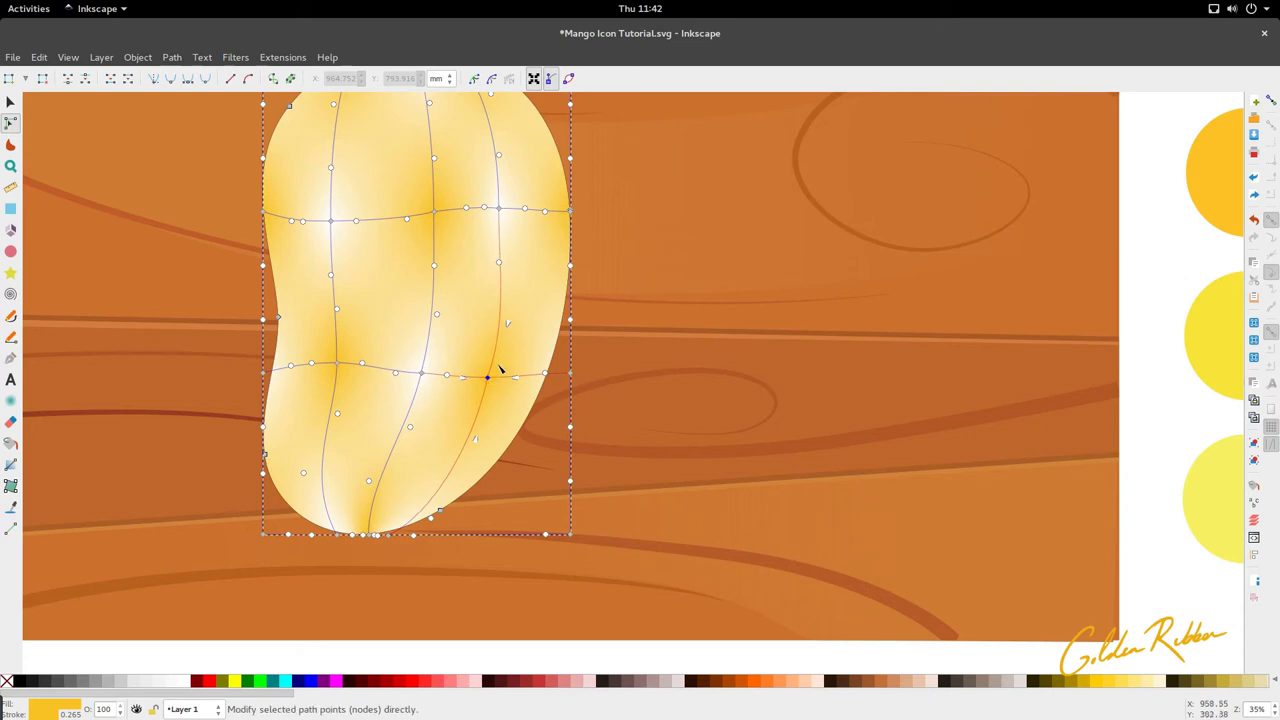
Move the right mesh line's upper node further towards the right edge and shift the lower node to keep the curve smooth.
left_click_drag(499, 263, 501, 262)
left_click_drag(505, 211, 517, 211)
left_click(517, 209)
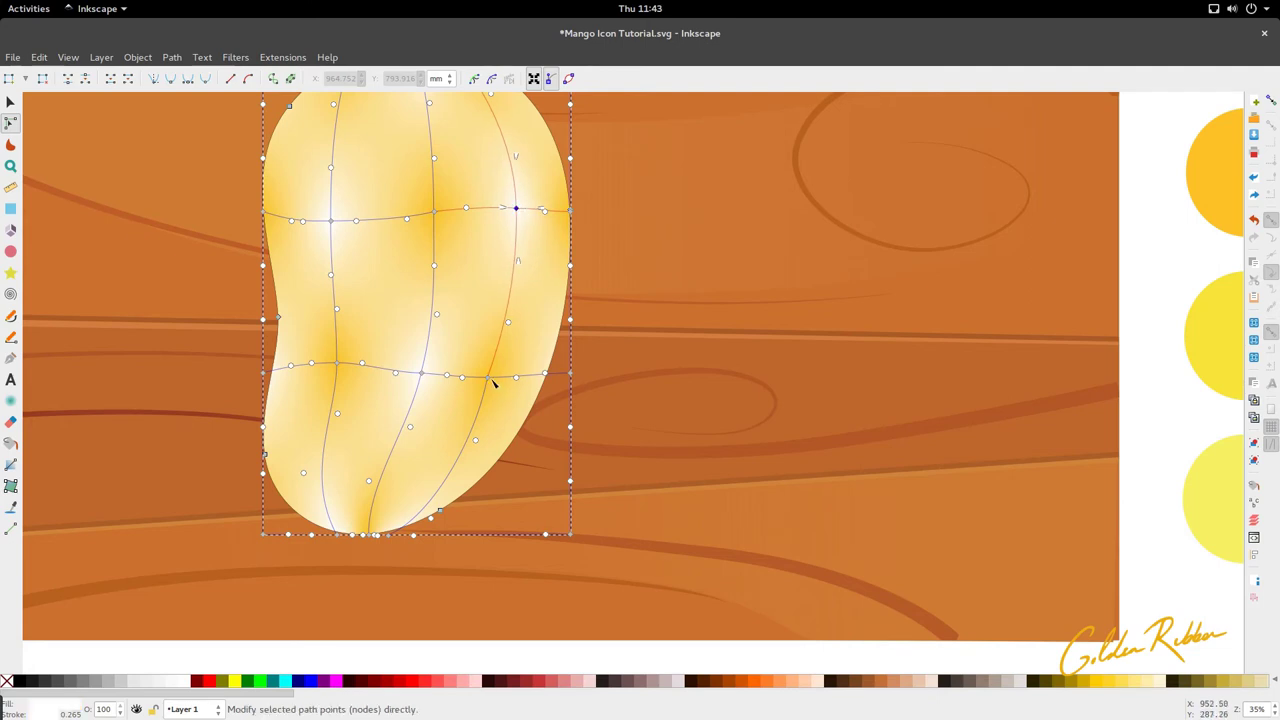
left_click(492, 378)
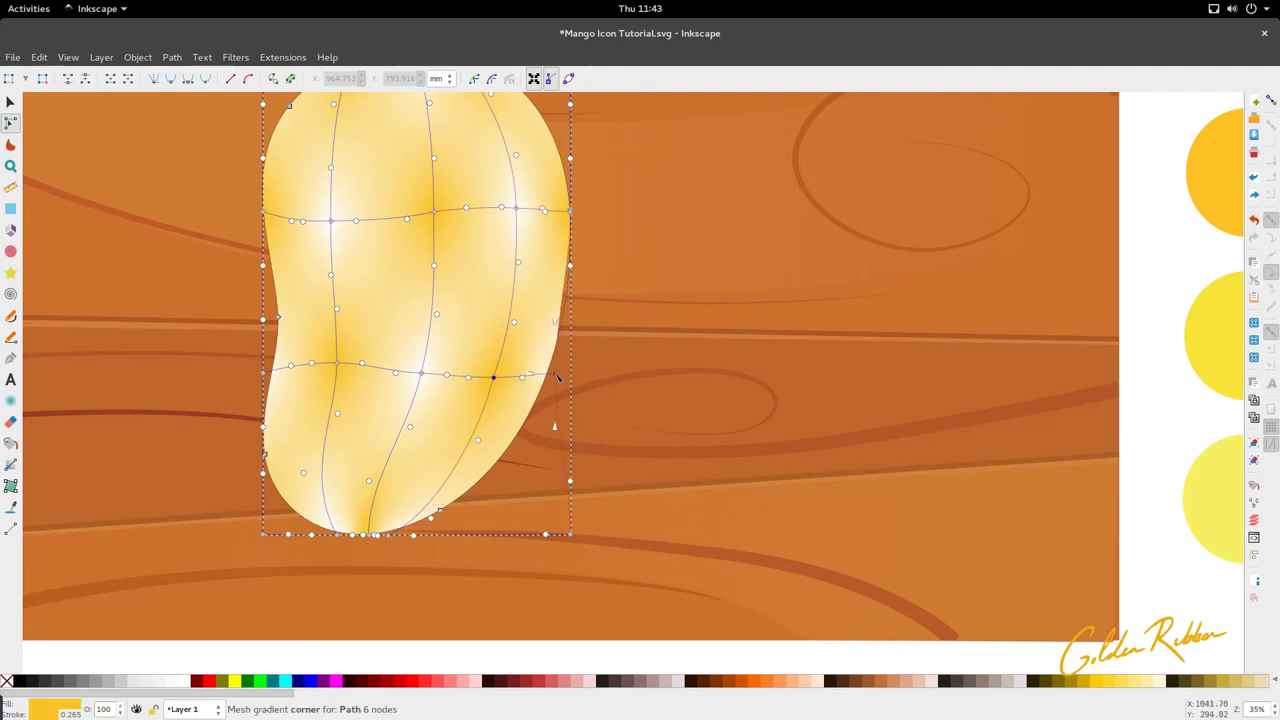
Pull the right border's lower and bottom mesh corners inward, angling their handles to follow the mango's contour.
left_click_drag(558, 377, 553, 377)
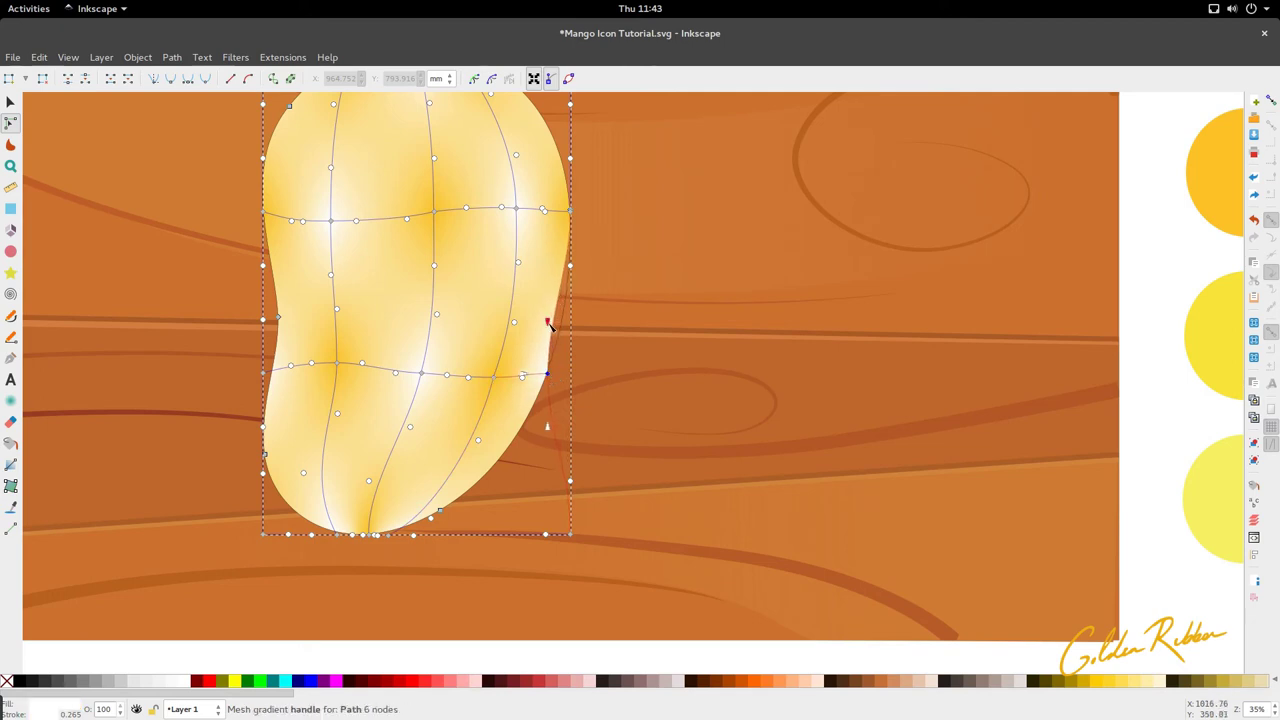
left_click_drag(547, 322, 569, 327)
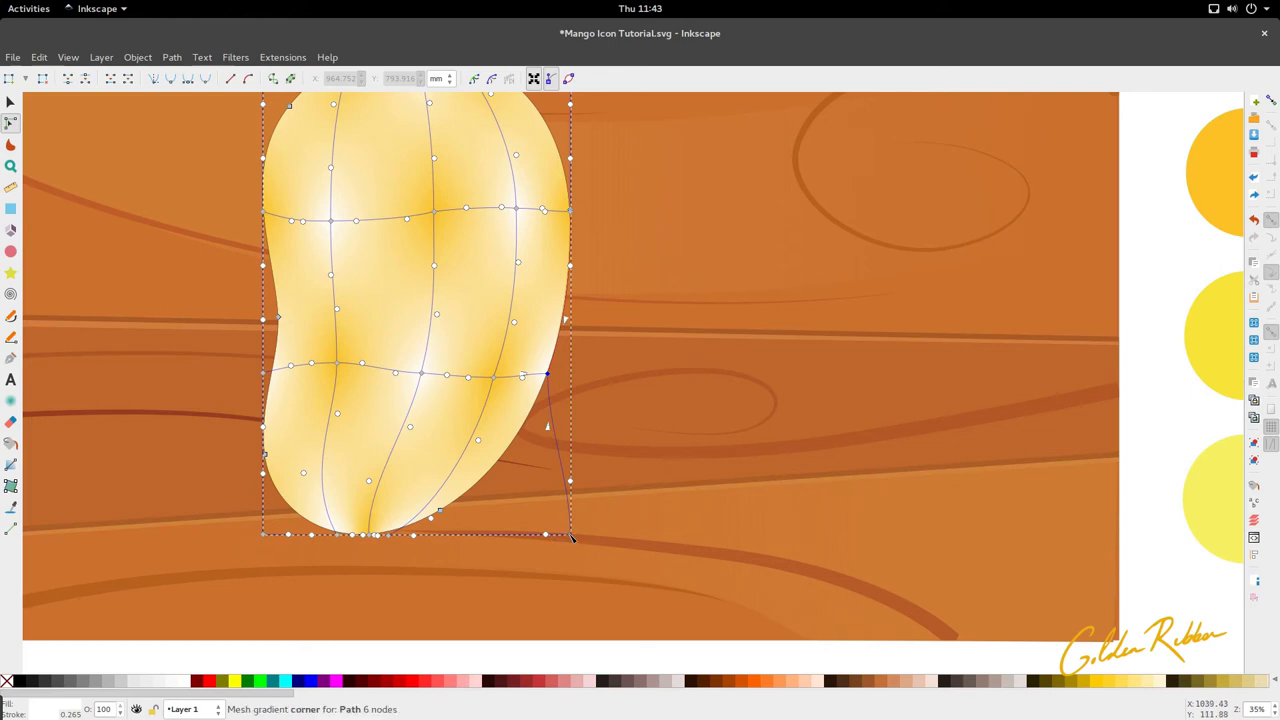
left_click(462, 536)
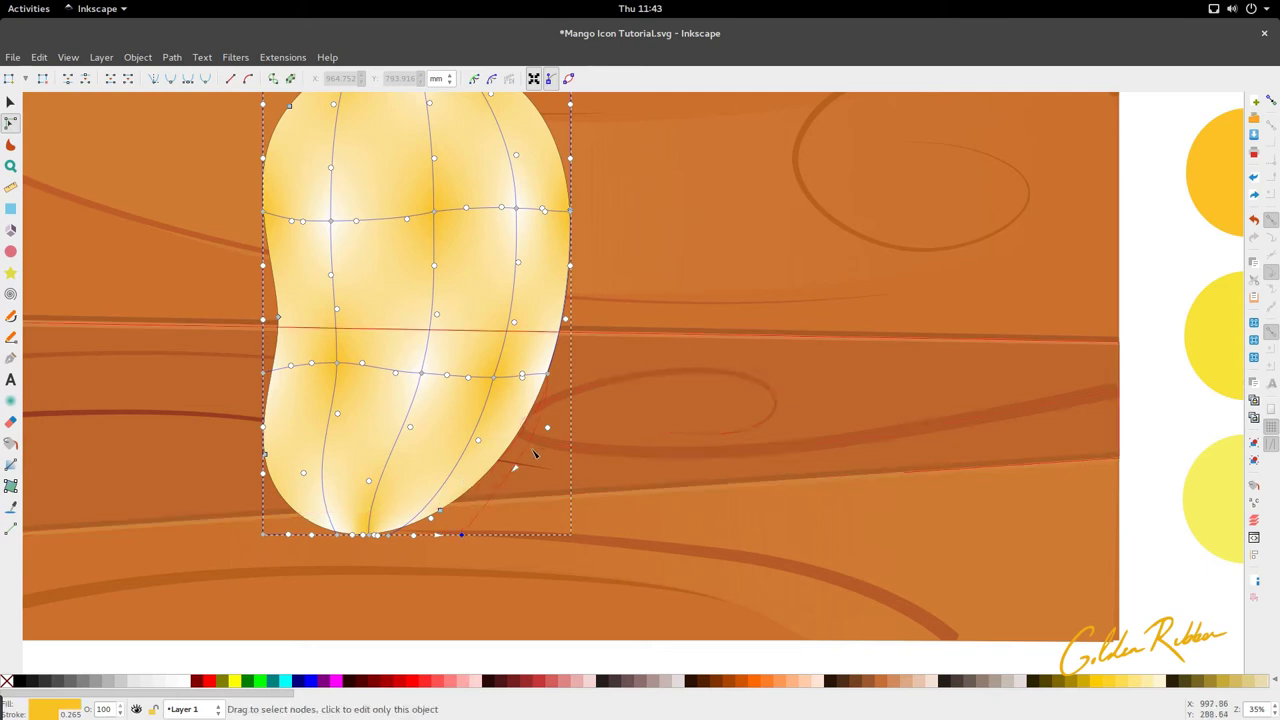
left_click(547, 374)
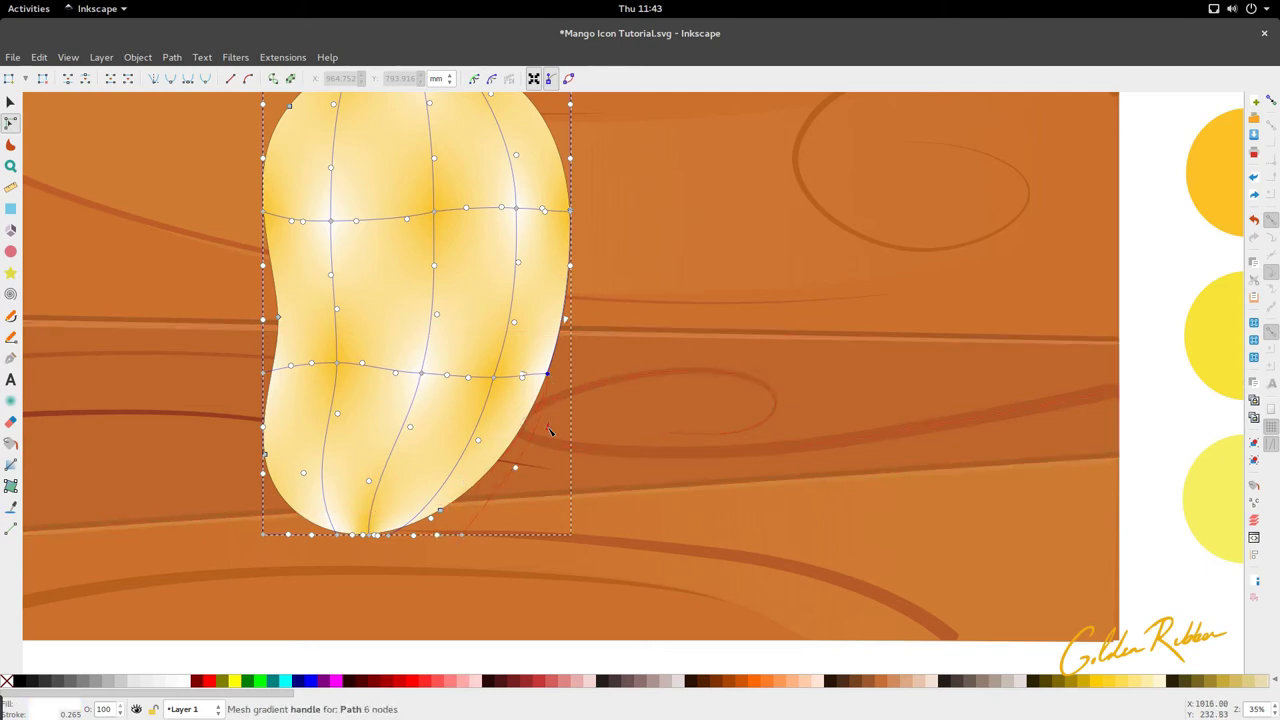
Move the mesh's top-right corner inward, bow the border below it outward, and nudge the right inner line's lower node right.
scroll(550, 400, "up", 4)
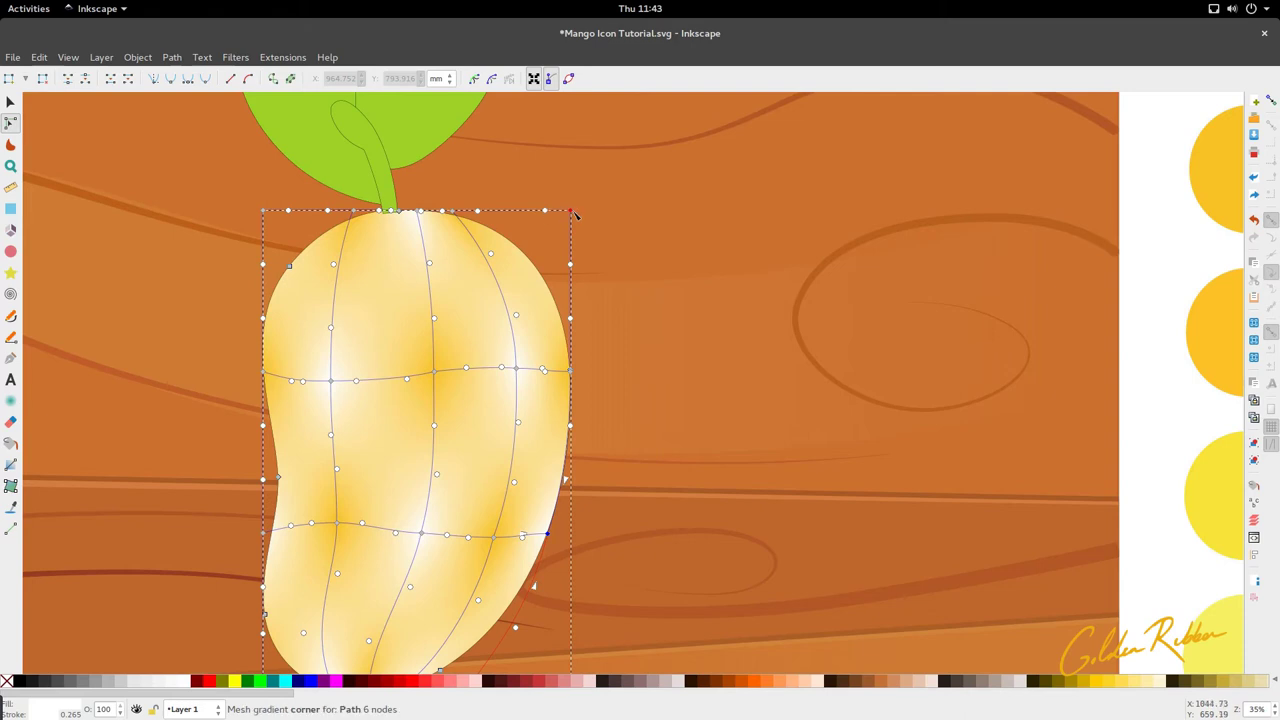
left_click_drag(543, 214, 522, 214)
left_click_drag(519, 265, 549, 262)
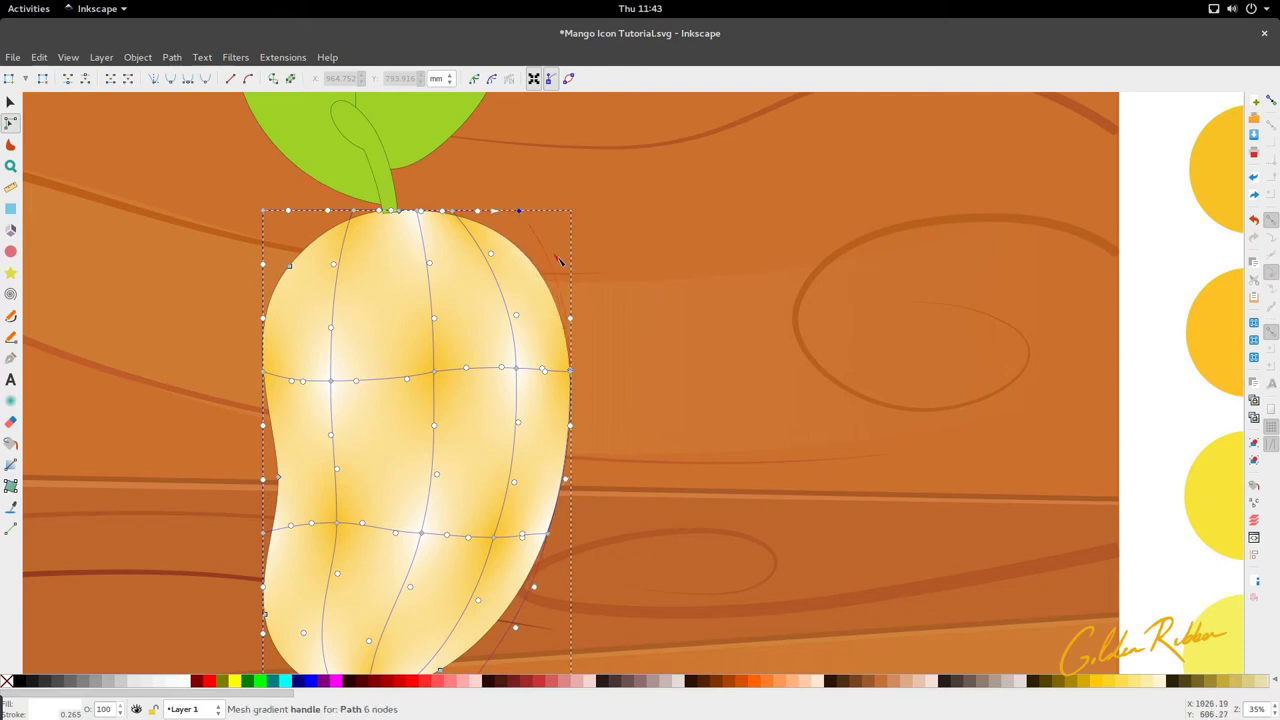
scroll(478, 340, "down", 2)
scroll(445, 372, "up", 2)
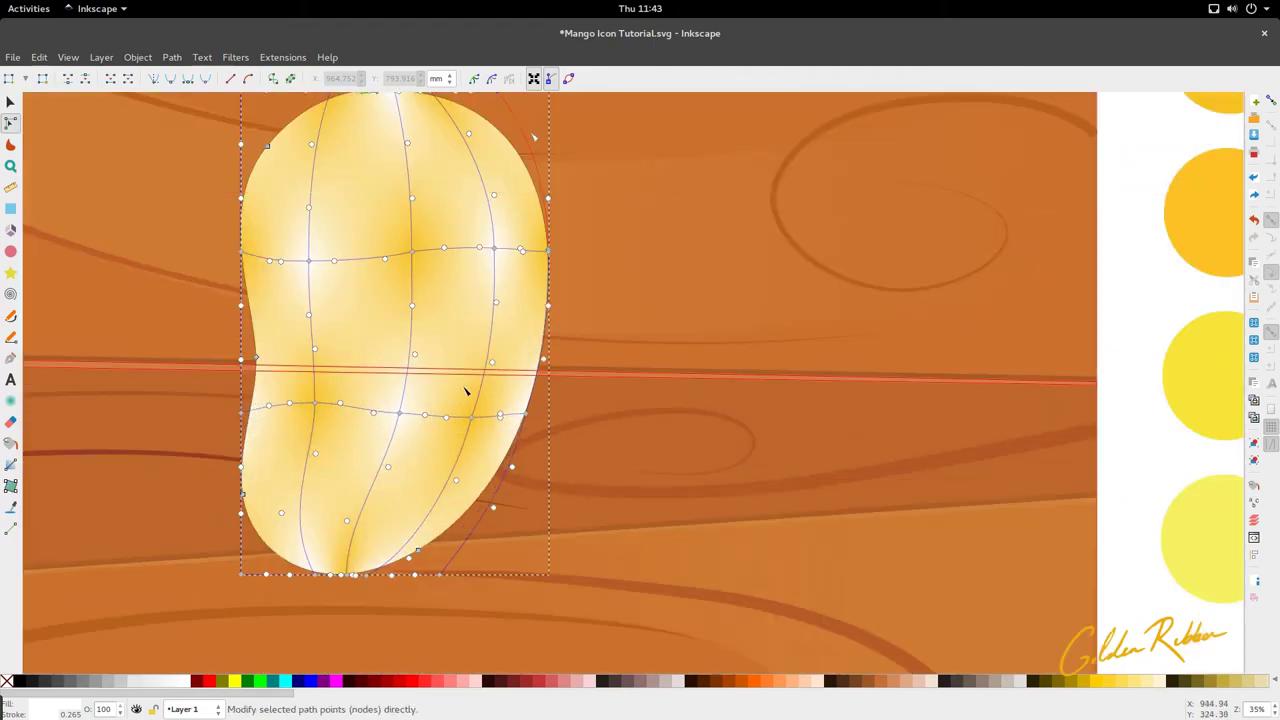
left_click(474, 418)
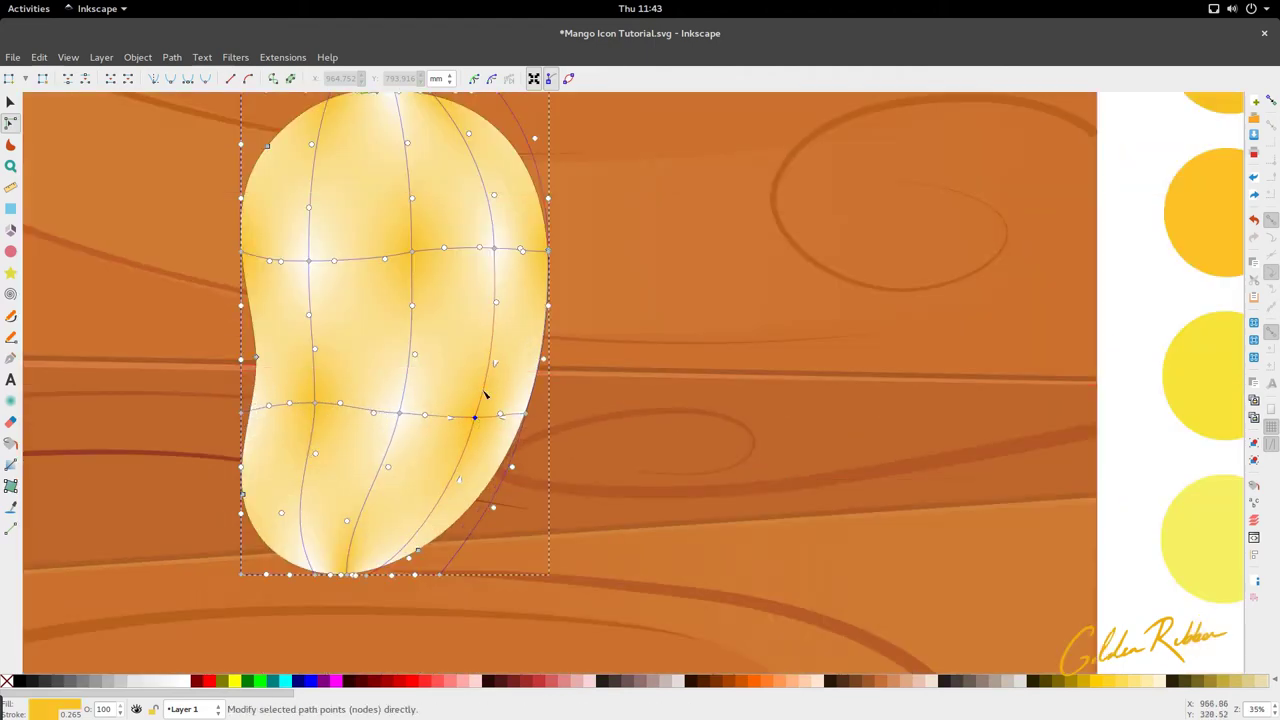
Colour the top node of the mango's right inner mesh line with the darkest orange palette swatch.
scroll(463, 387, "down", 2)
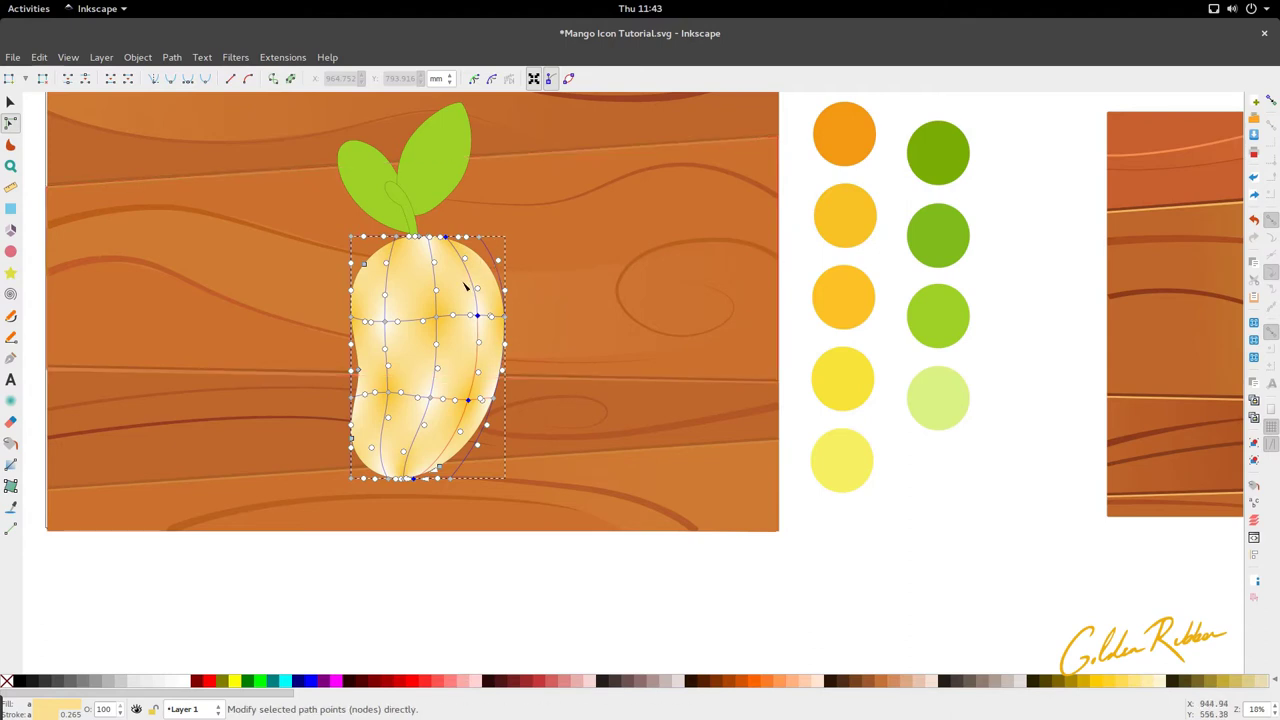
key("d")
key("s")
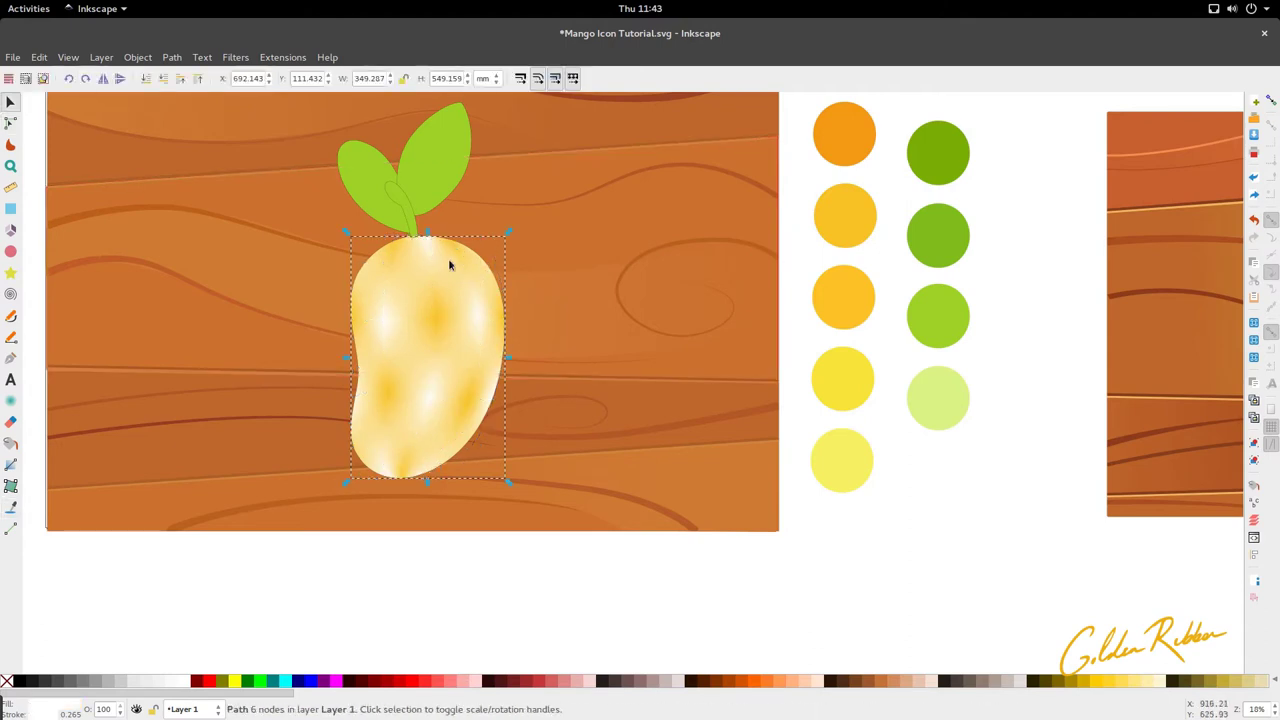
key("n")
left_click(446, 237)
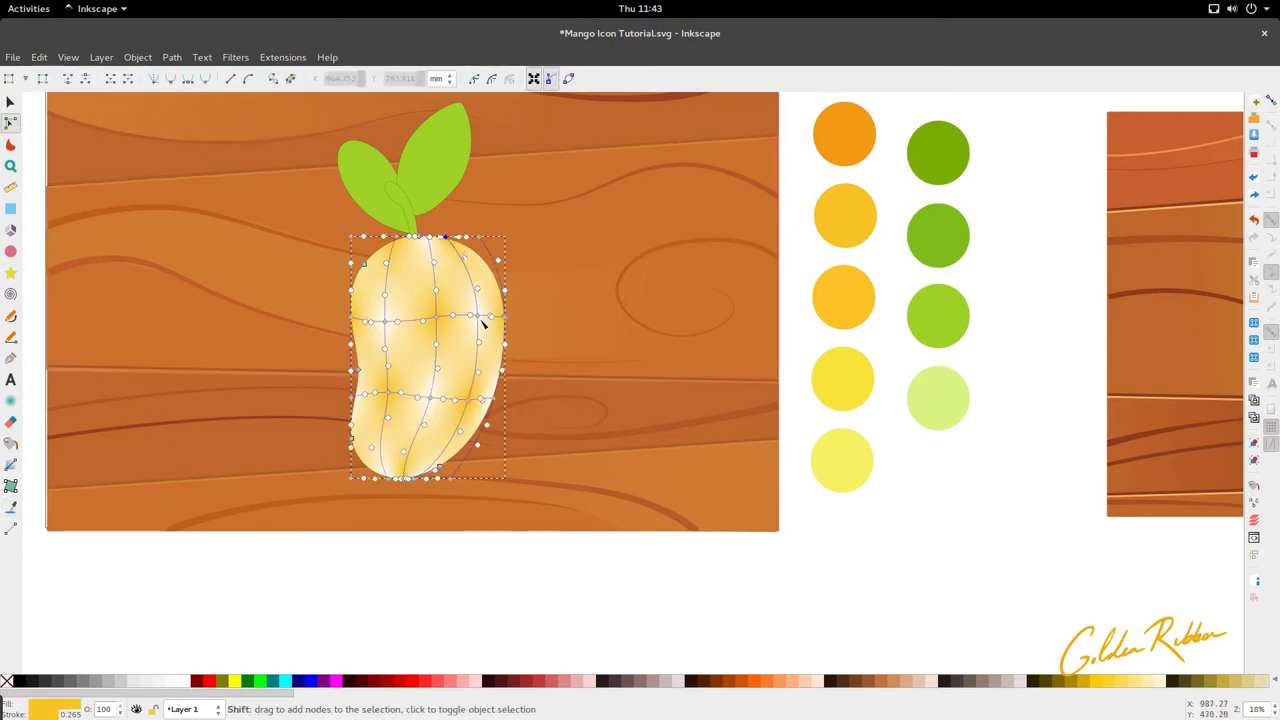
left_click(478, 316)
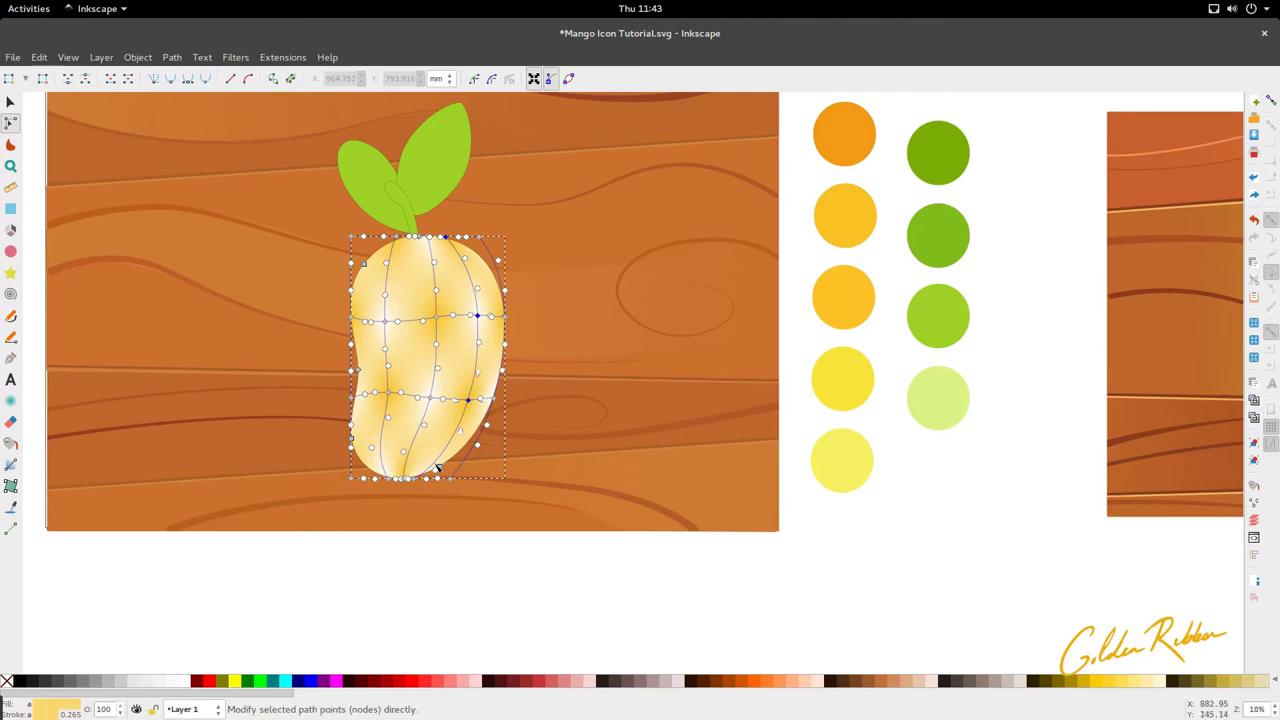
left_click(446, 237)
key("d")
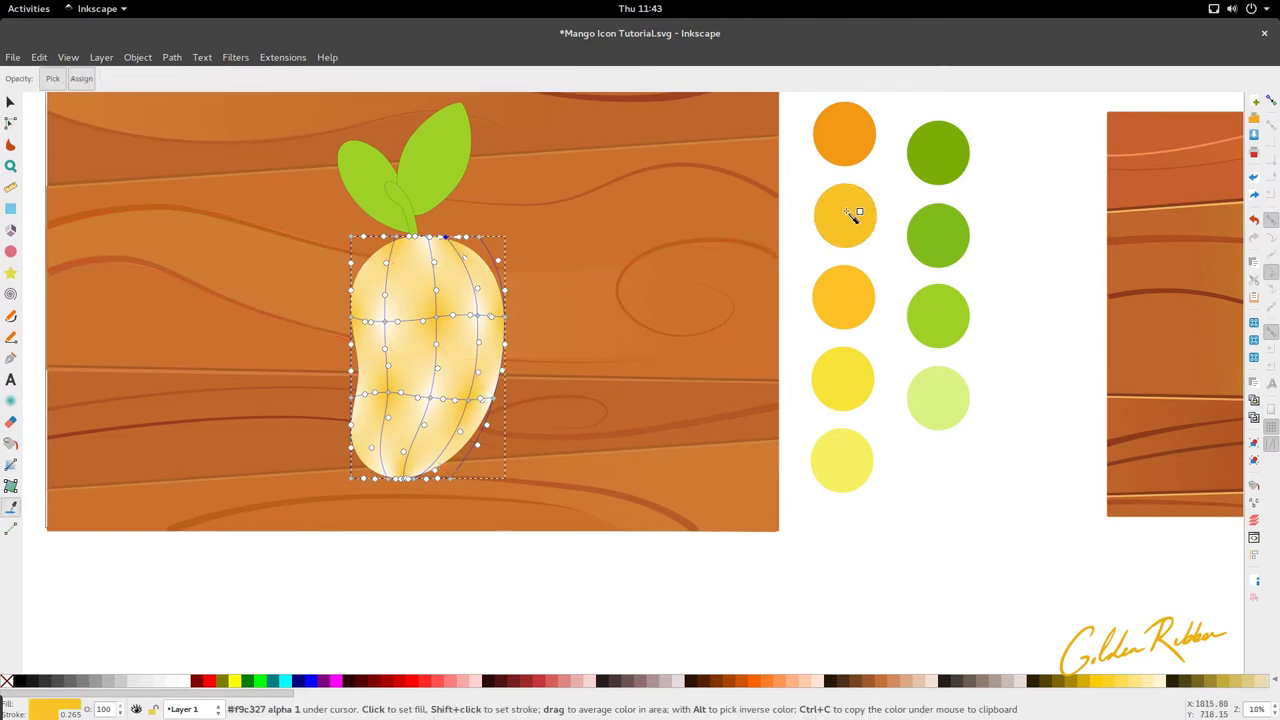
left_click(852, 155)
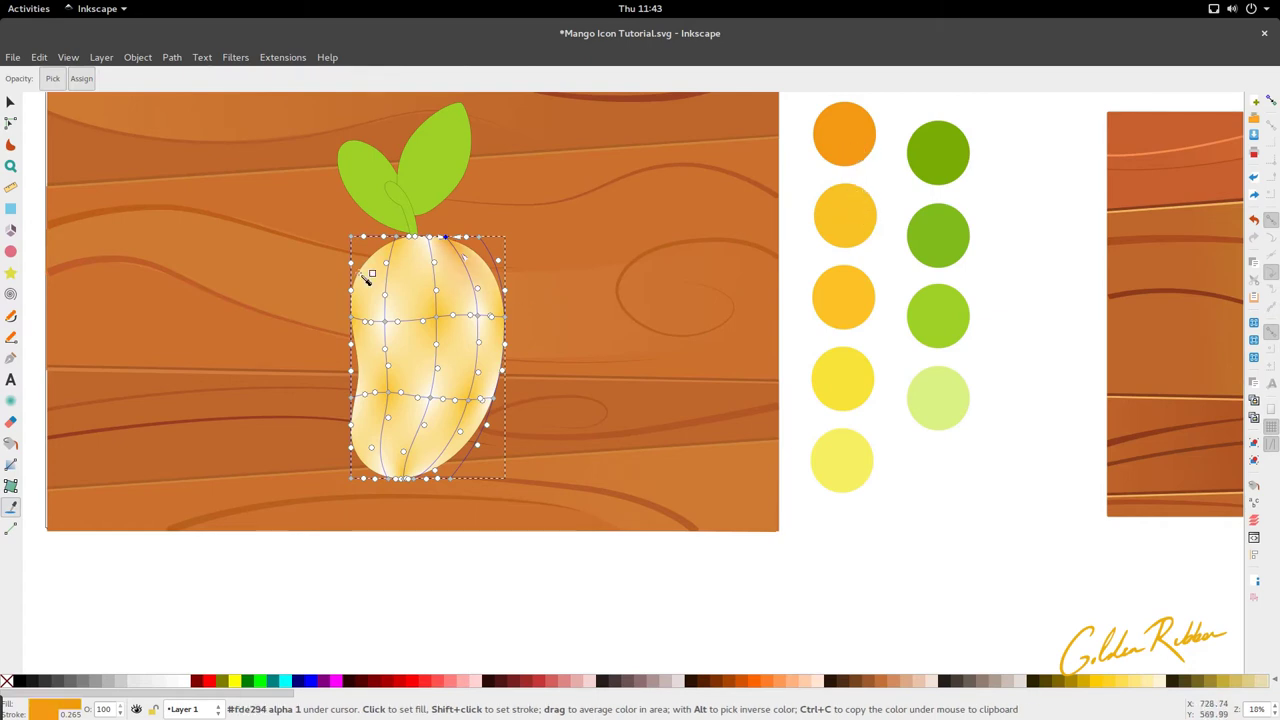
Apply the darkest orange swatch to the two middle nodes of the right inner mesh line, upper then lower.
left_click(10, 122)
left_click(480, 317)
key("d")
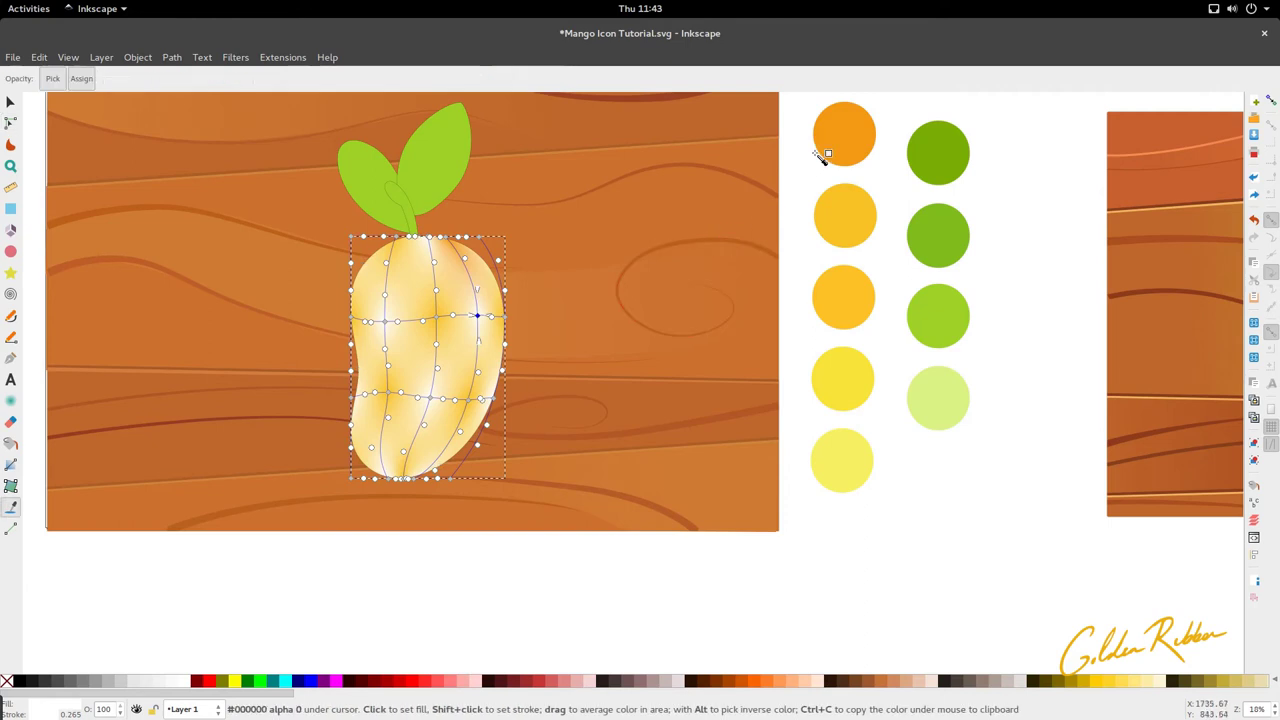
left_click(844, 124)
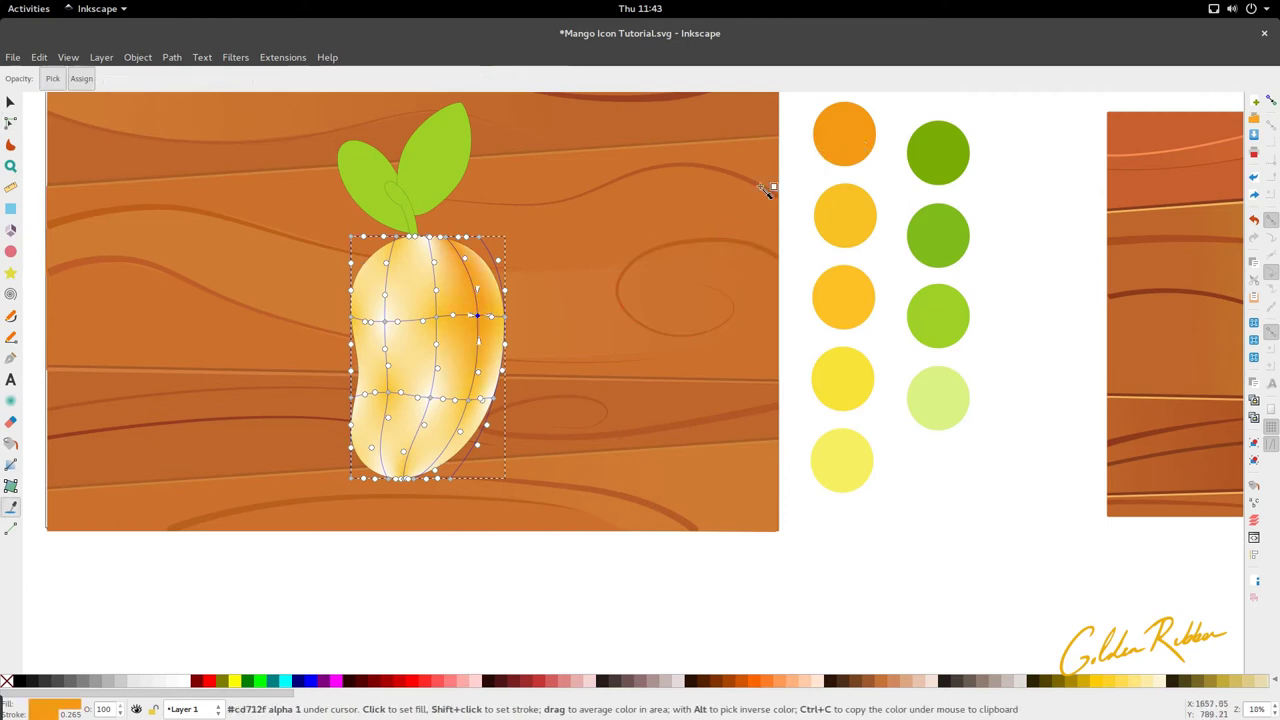
left_click(470, 400)
left_click(852, 132)
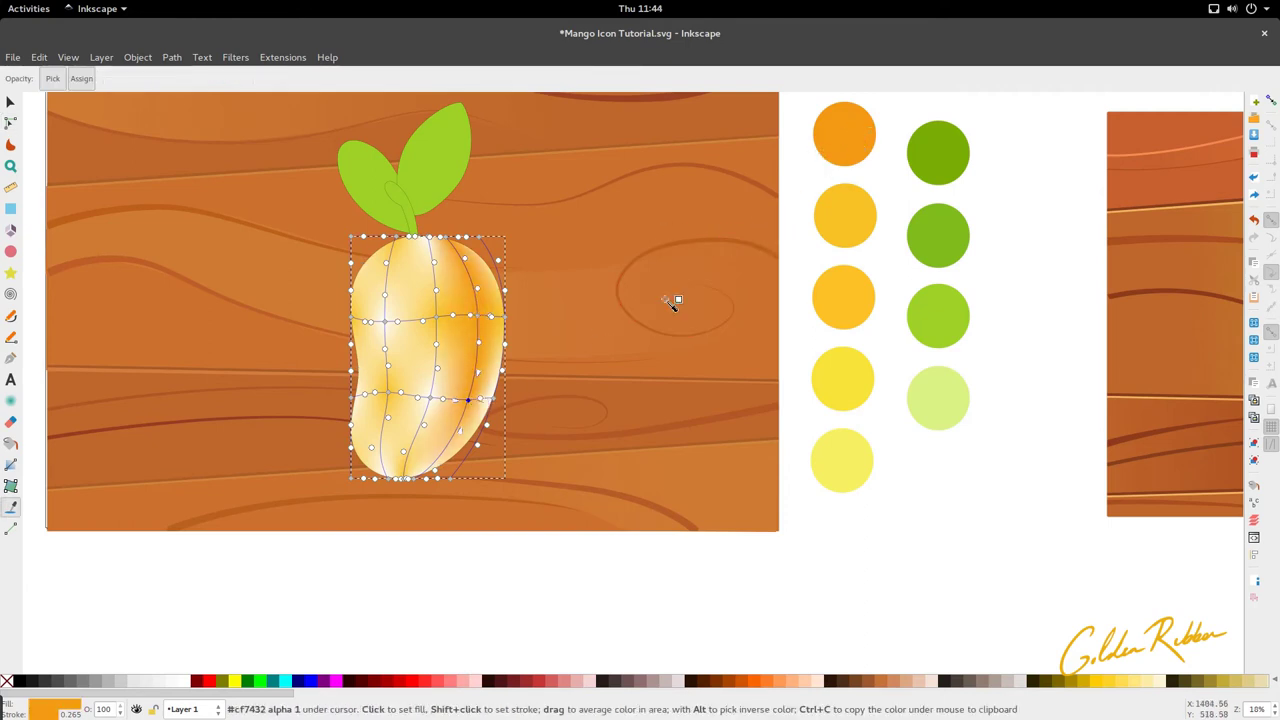
Apply the darkest orange swatch to the bottom node of the right inner mesh line at the mango's tip.
scroll(437, 462, "up", 4, "ctrl")
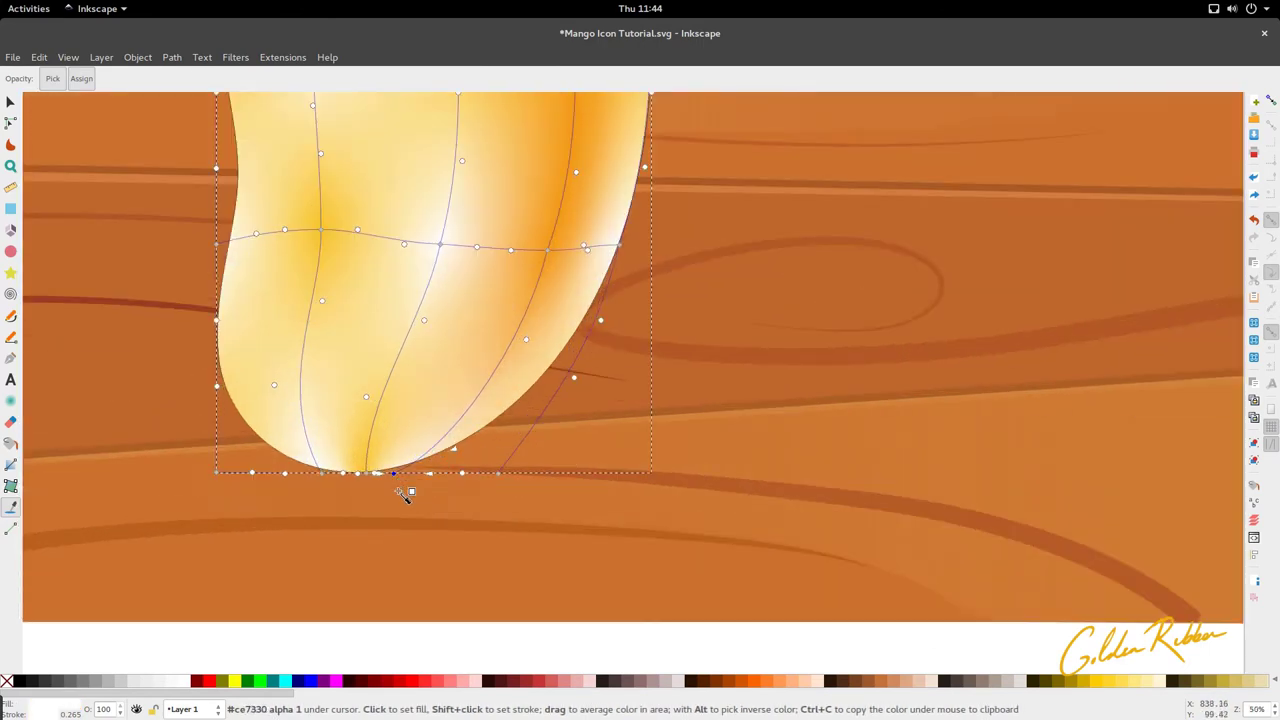
scroll(406, 498, "down", 2, "ctrl")
scroll(1008, 148, "up", 2)
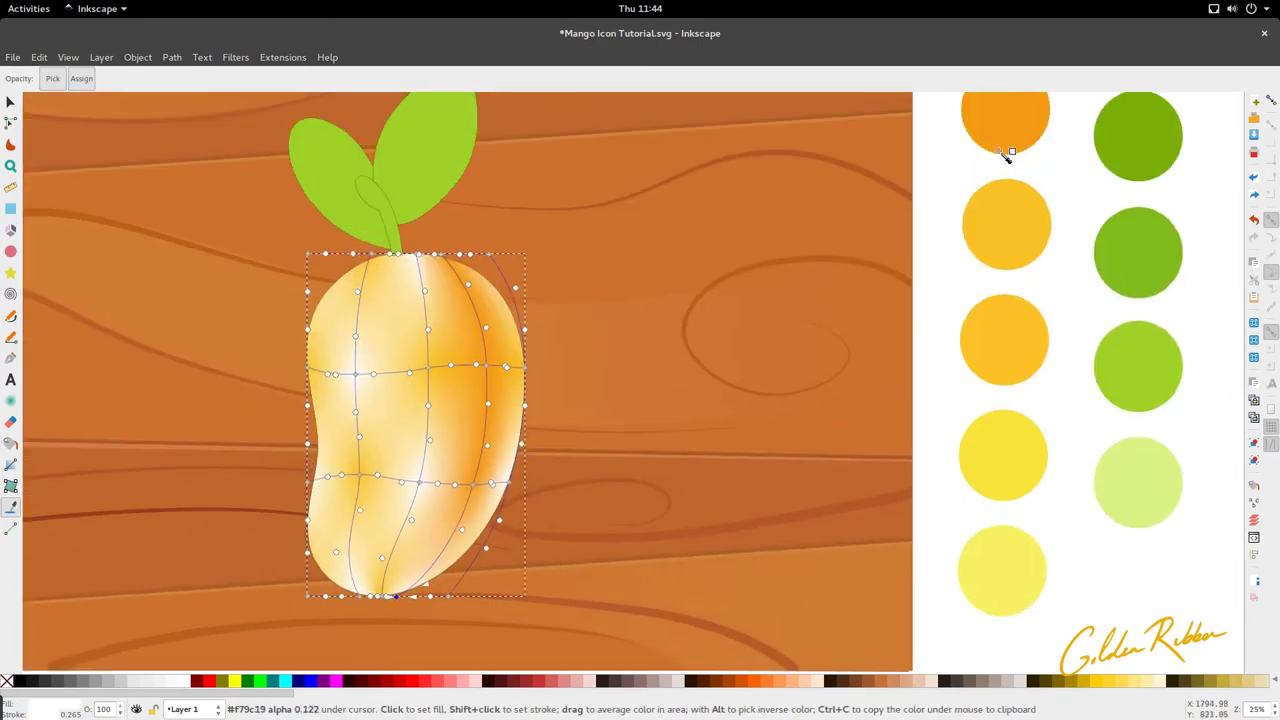
left_click(1008, 150)
scroll(700, 290, "down", 2)
scroll(524, 281, "up", 1, "ctrl")
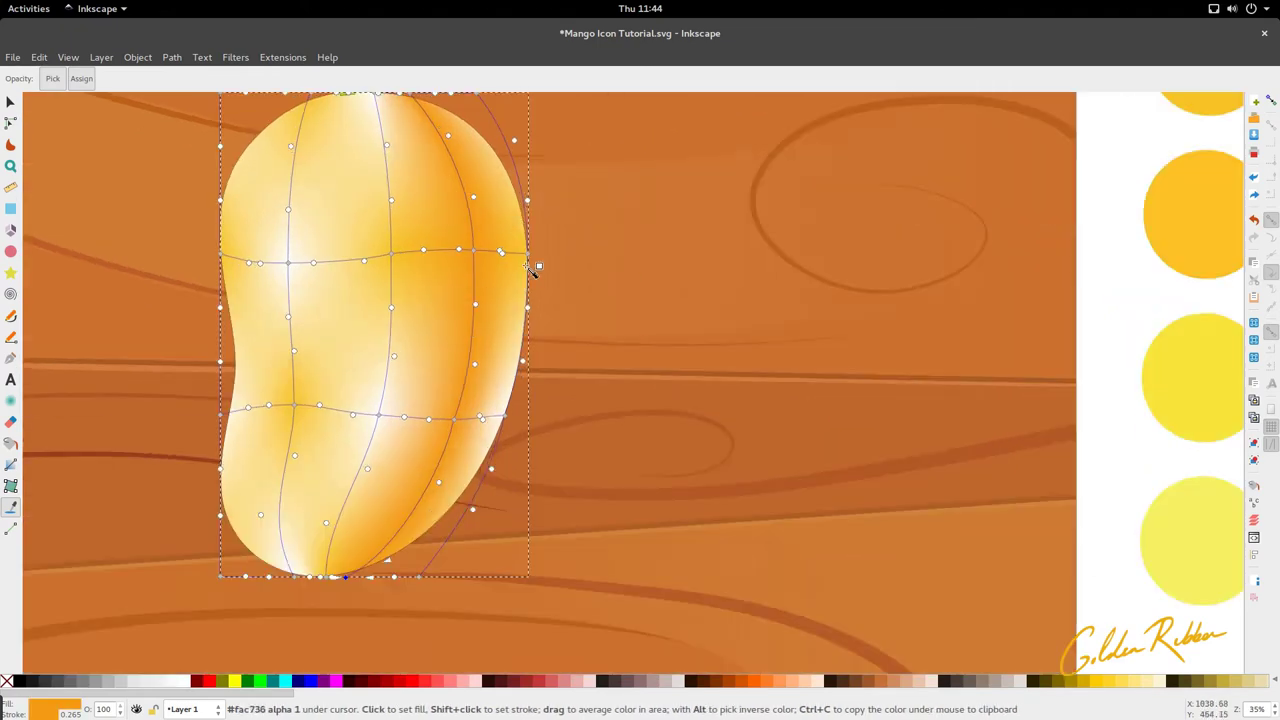
Color the mango's two inner mesh nodes along the right edge with the palest yellow swatch (#f8f264).
left_click(537, 262)
scroll(537, 262, "down", 1, "ctrl")
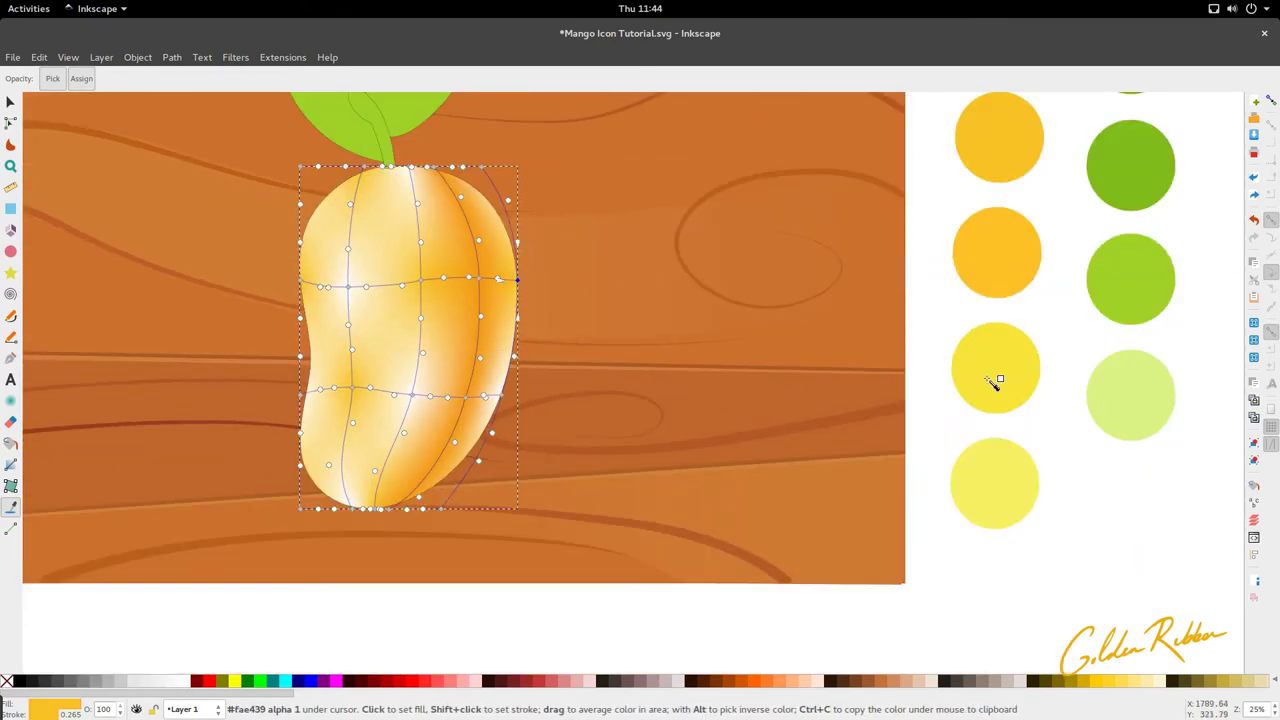
left_click(1004, 447)
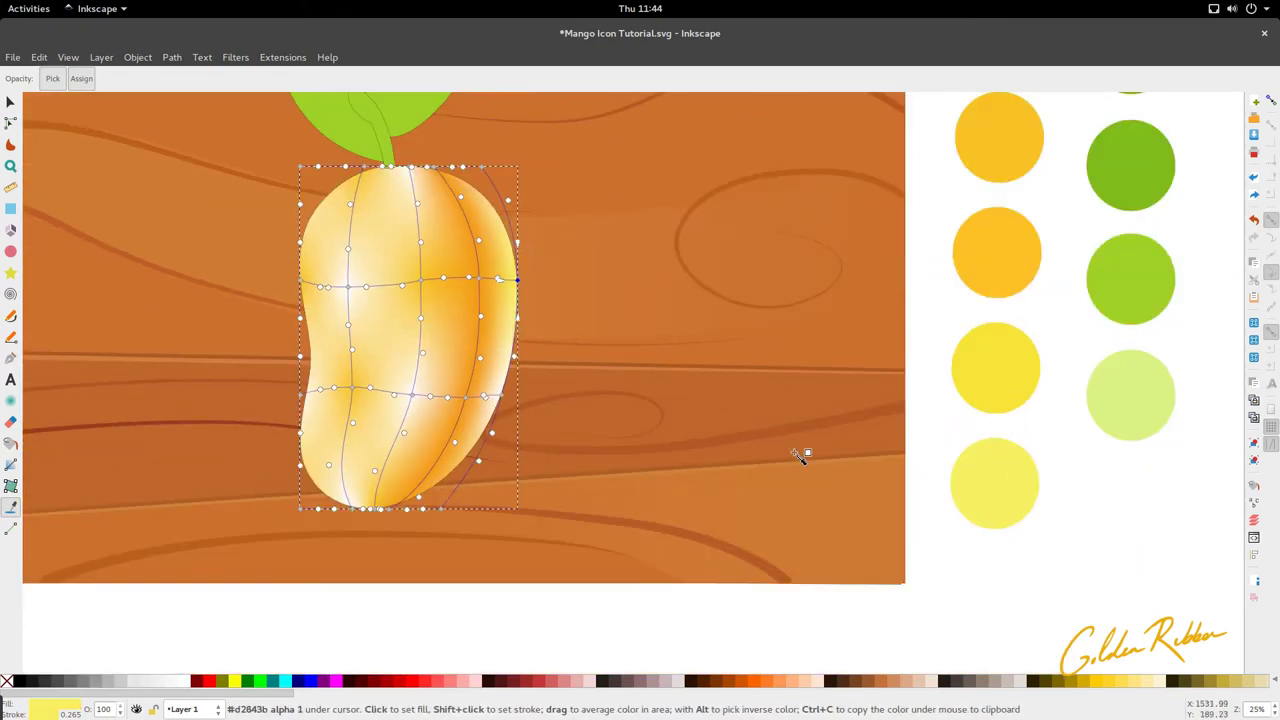
left_click(501, 396)
left_click(981, 459)
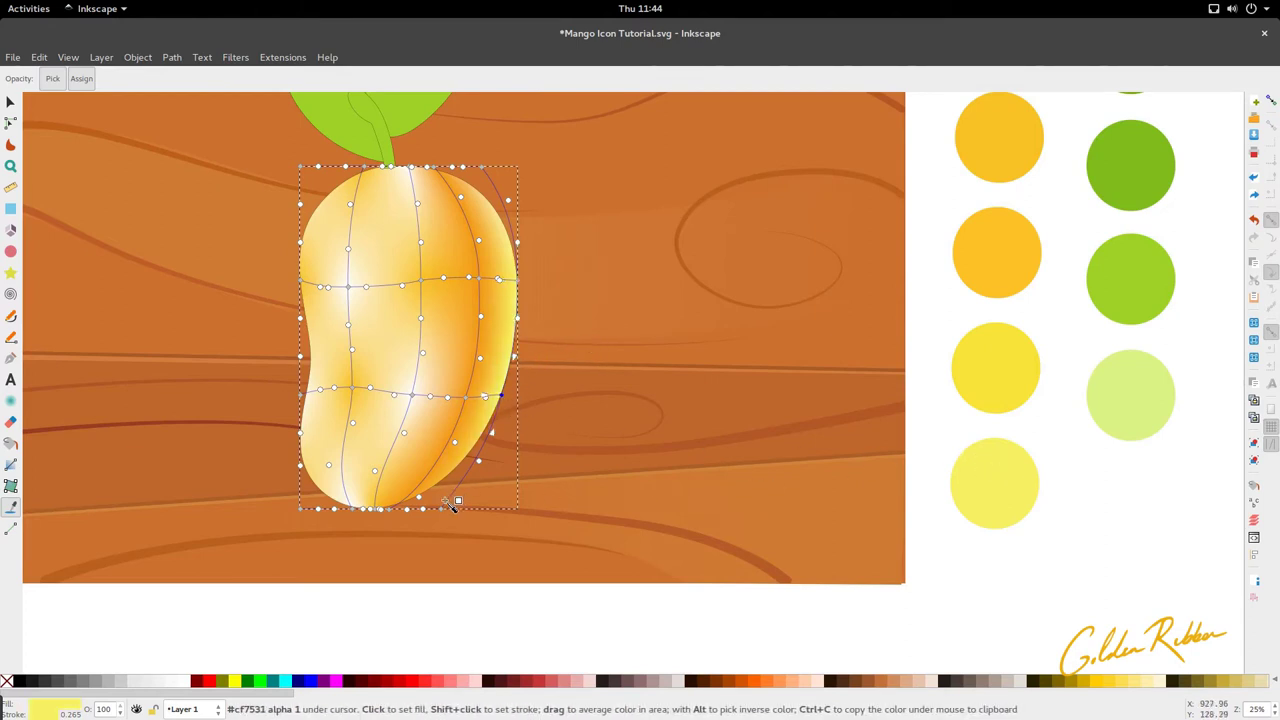
Color the mango's upper-right corner mesh node pale yellow (#f8f264), move it slightly inward, and adjust the handle of the upper orange node.
left_click(392, 511)
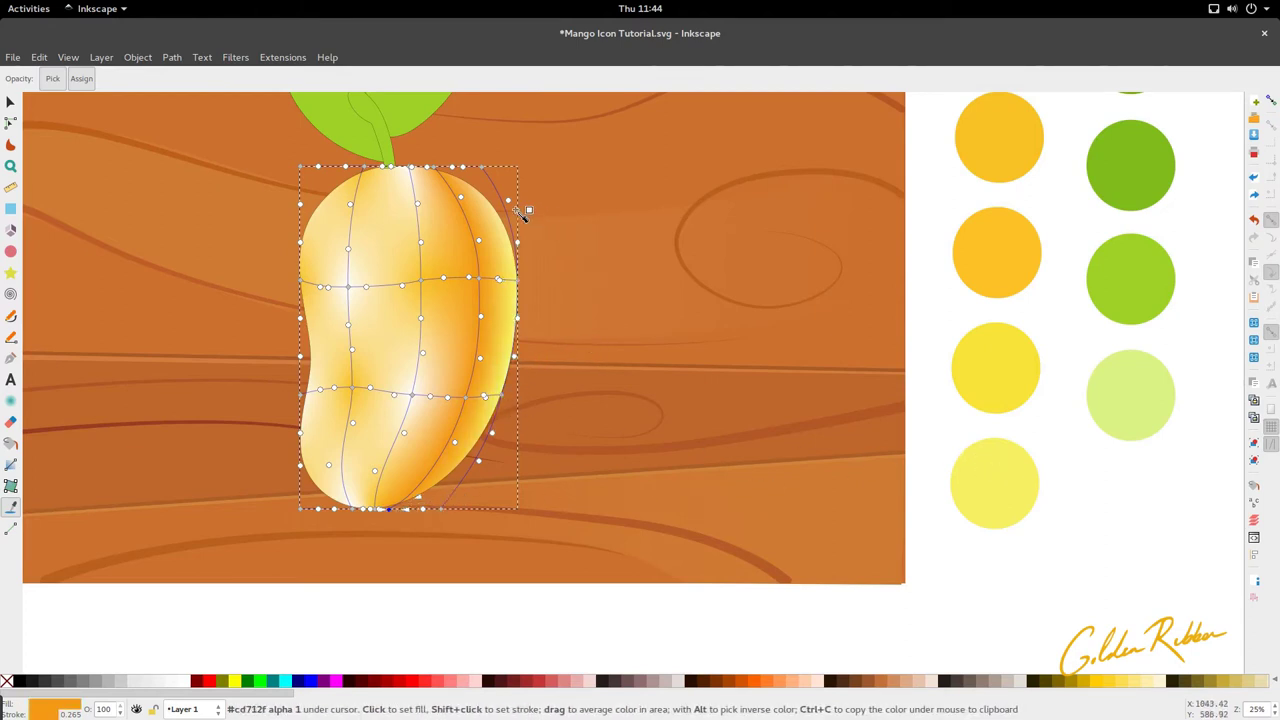
left_click(490, 170)
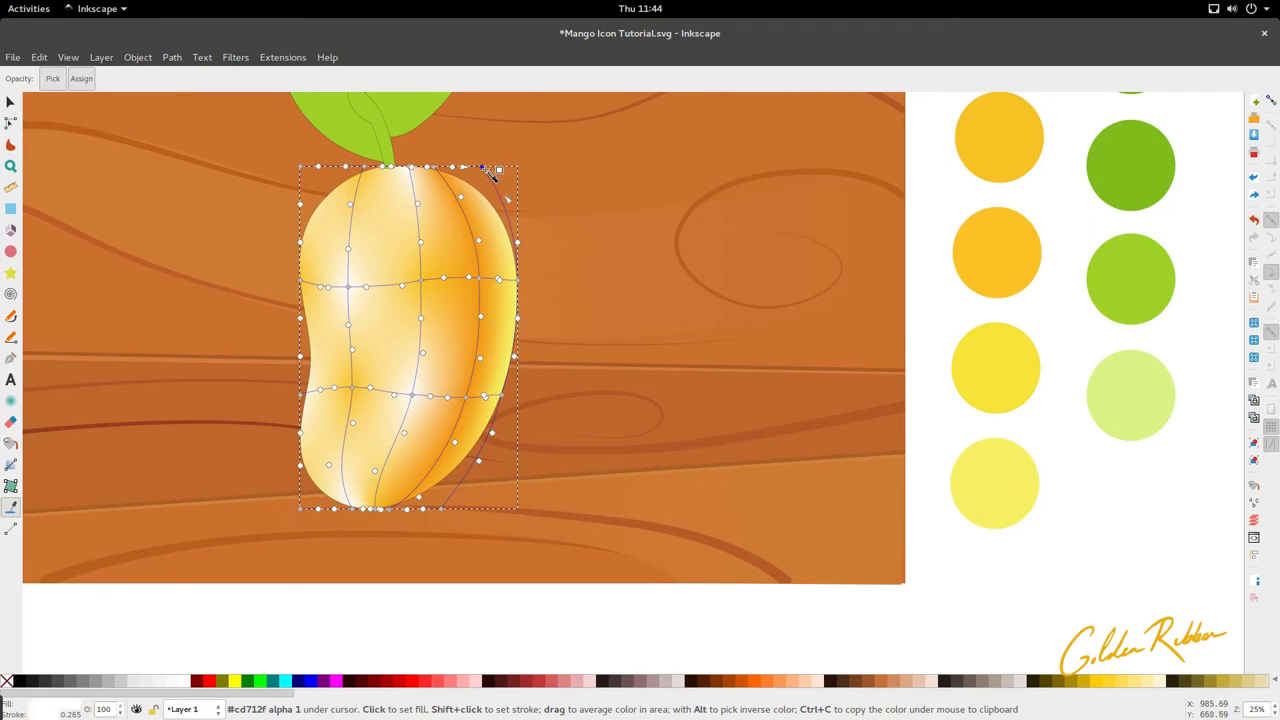
left_click(971, 463)
left_click_drag(485, 168, 466, 168)
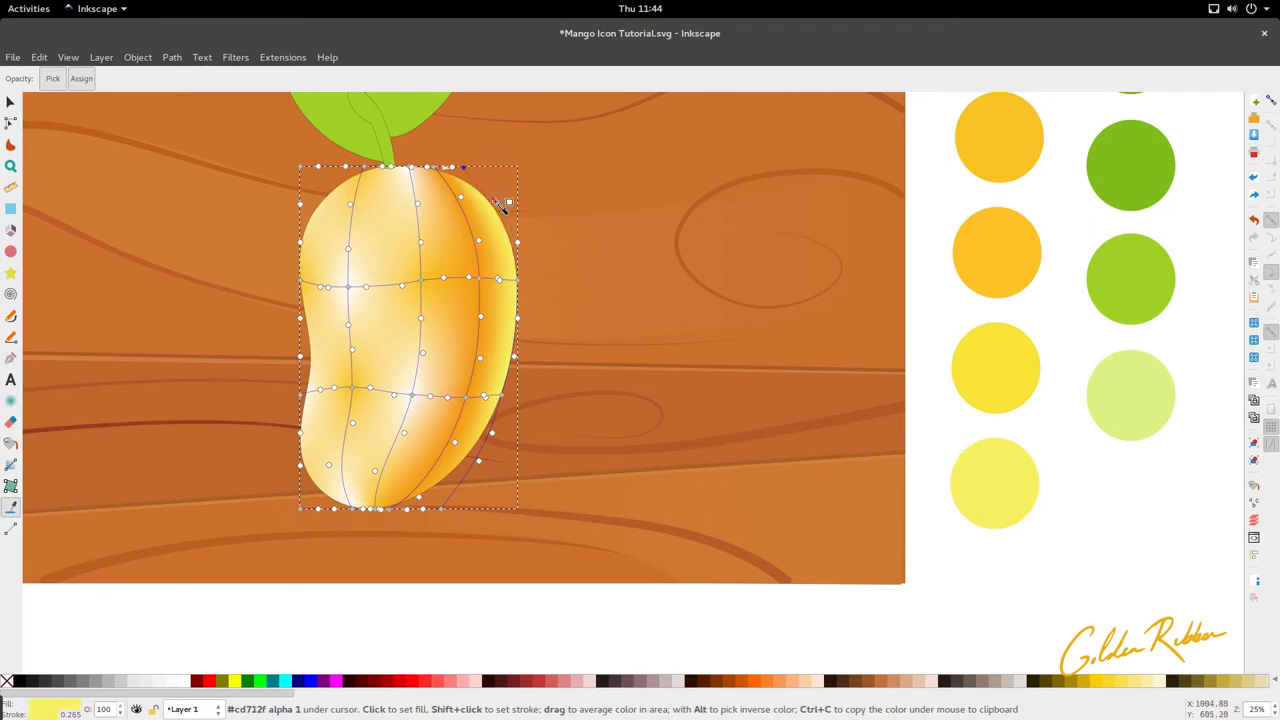
left_click(490, 281)
left_click(484, 249)
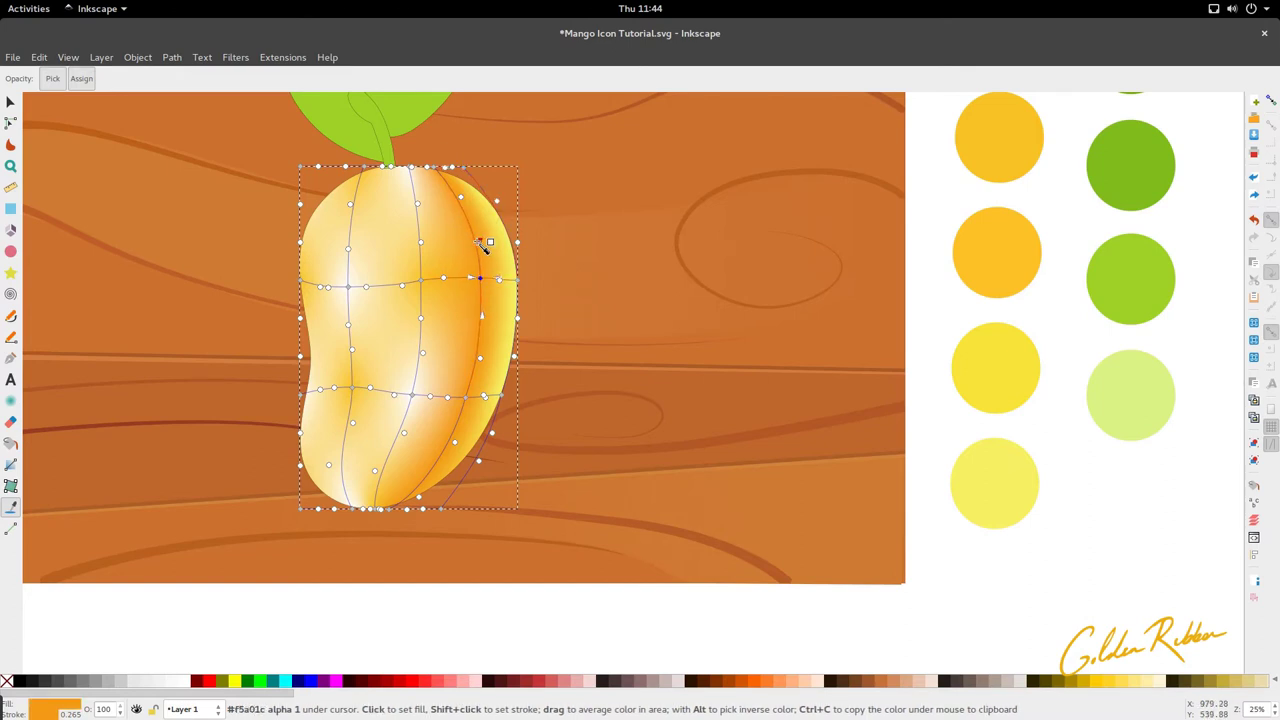
Color the lower and topmost nodes of the mango's central mesh line with the amber swatch (#ffc327).
left_click(424, 281)
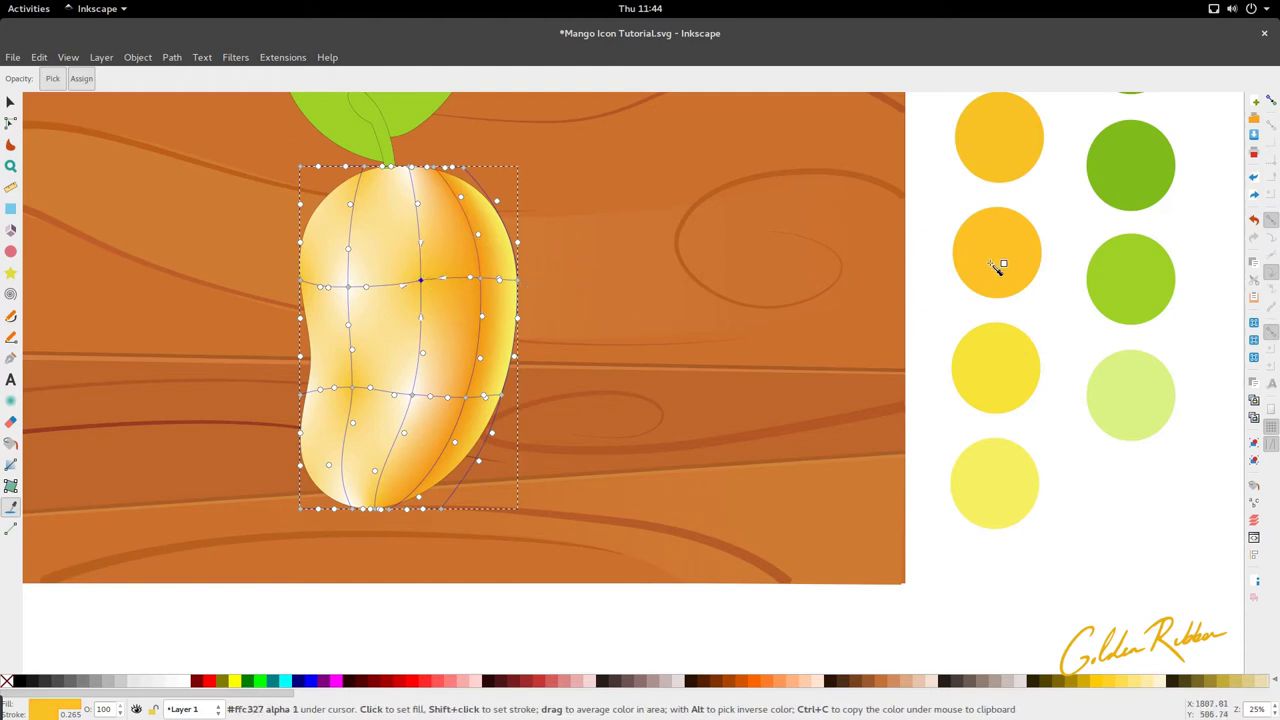
left_click(414, 394)
left_click(986, 236)
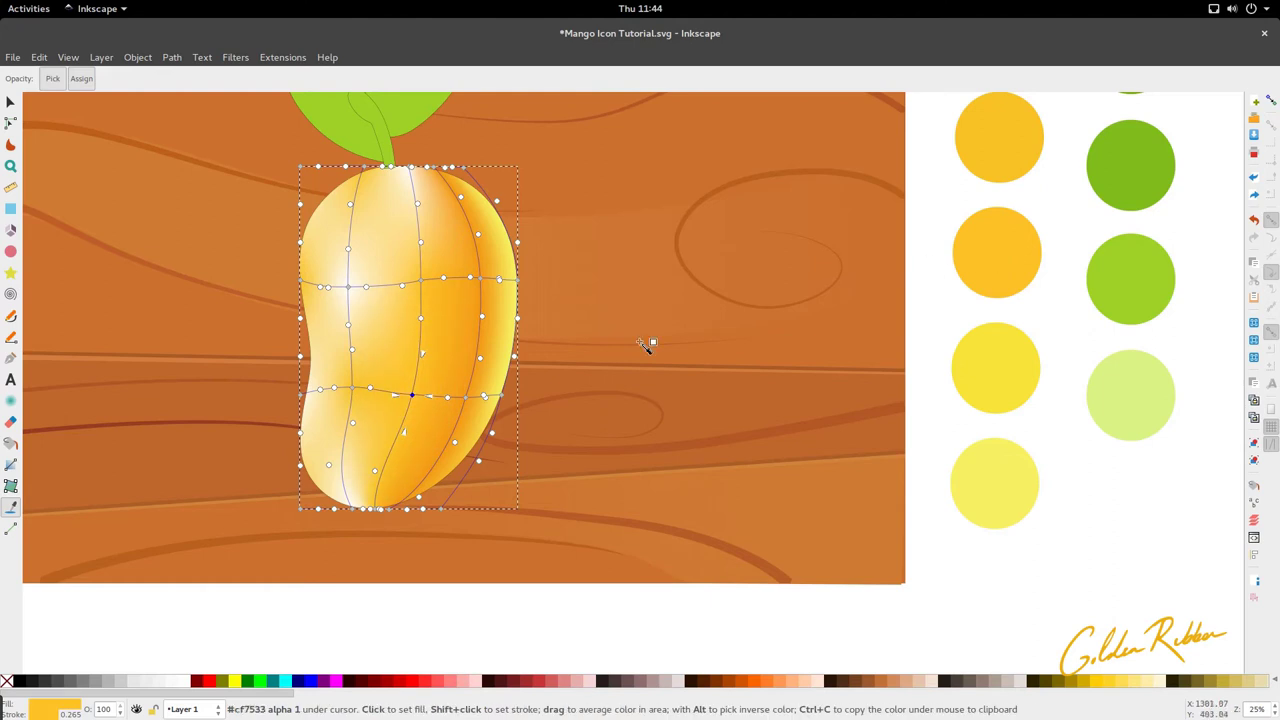
left_click(414, 172)
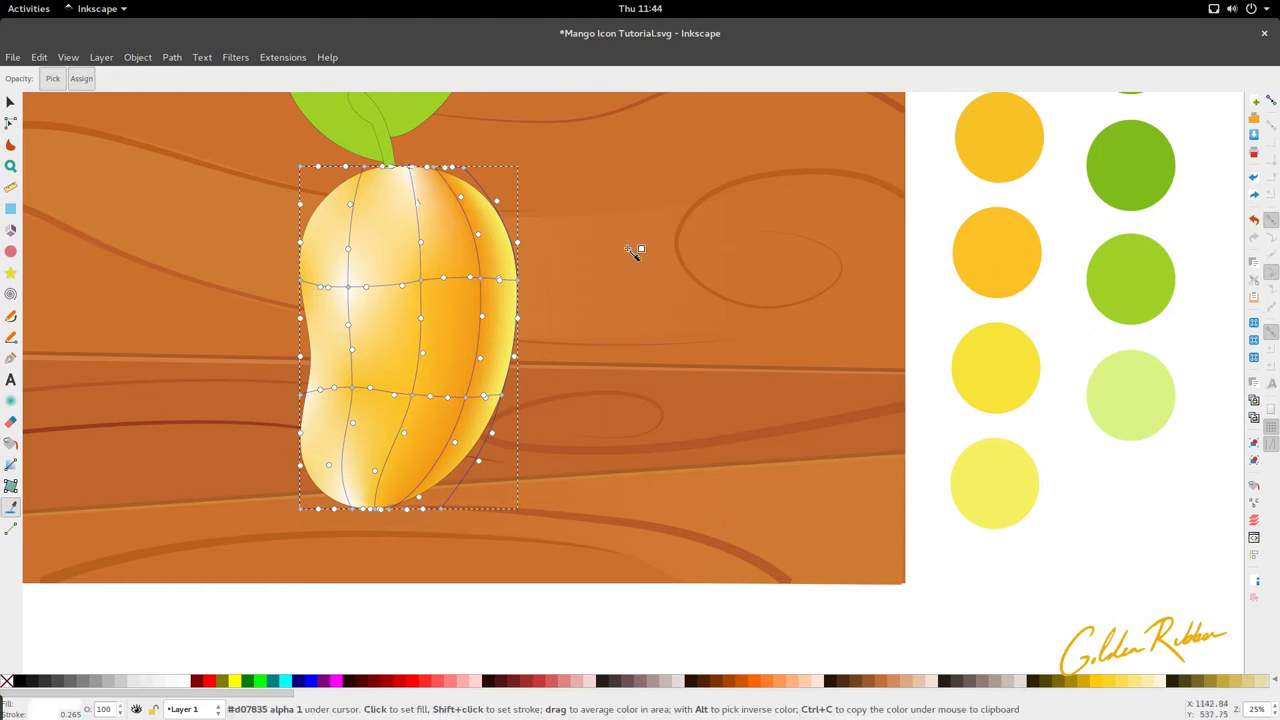
left_click(986, 278)
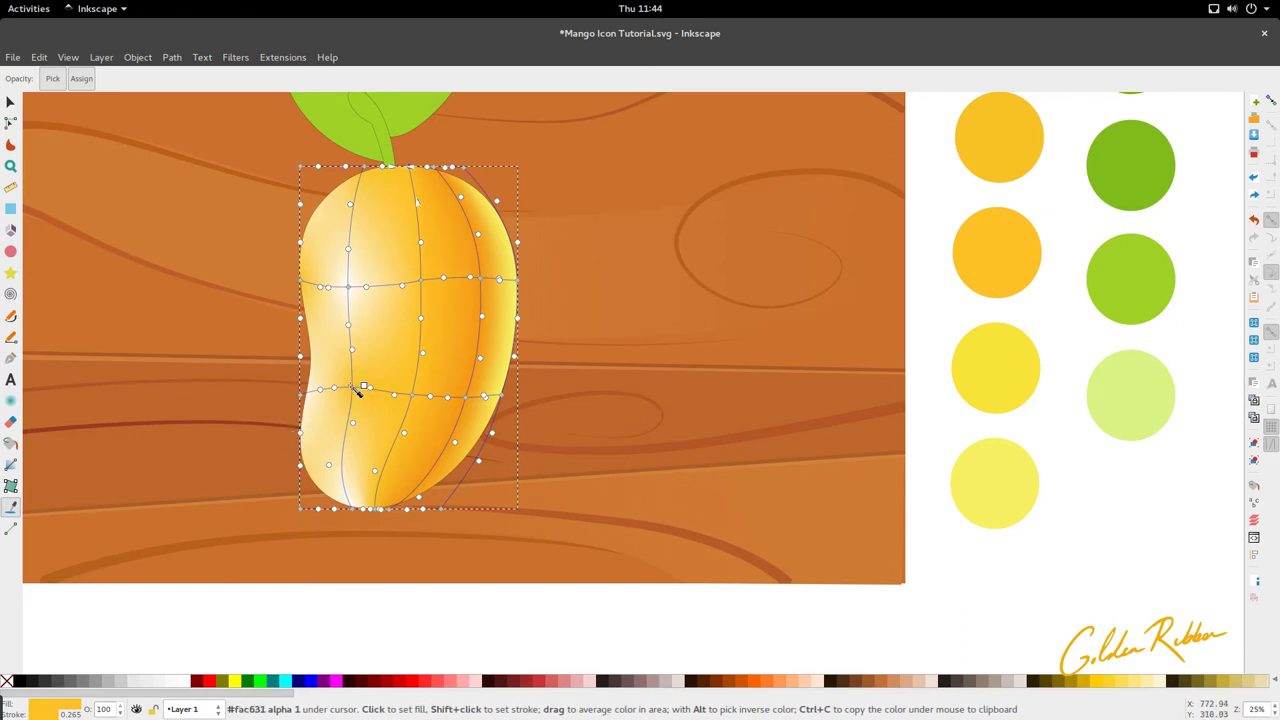
Color the mango's lower left-edge mesh node amber (#ffc327) and its upper-left corner node bright yellow (#fae439).
left_click(304, 397)
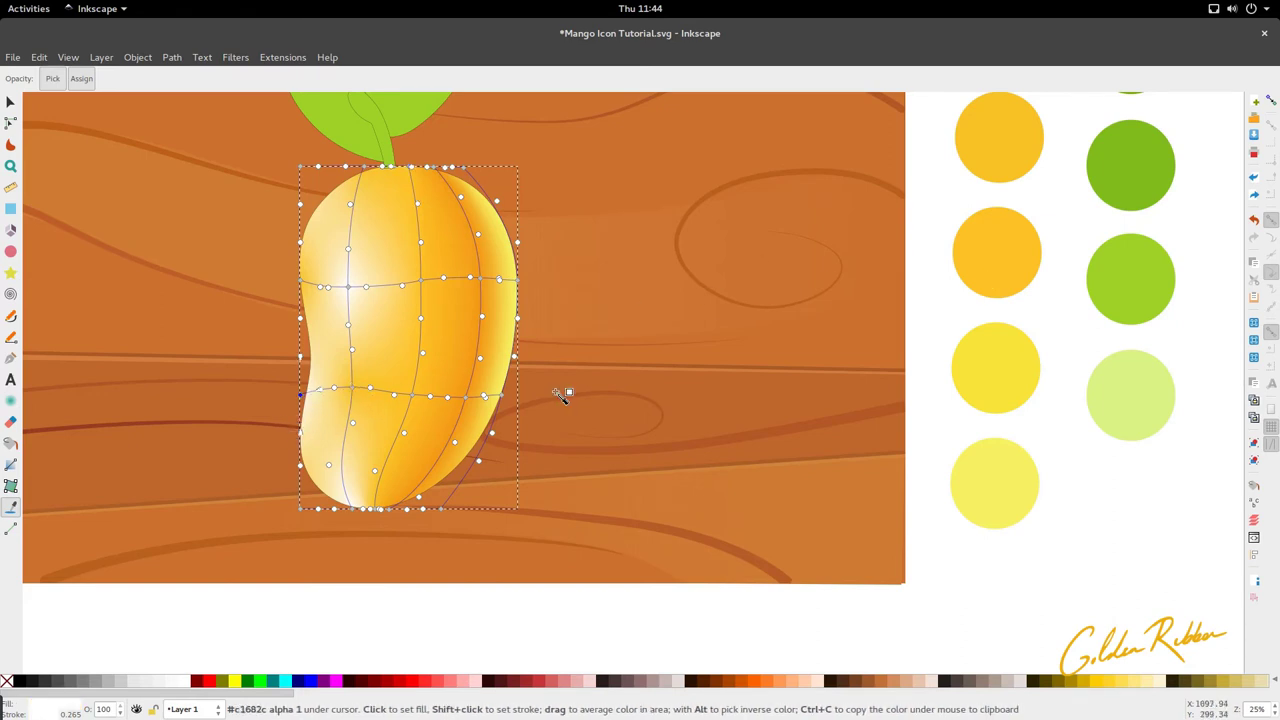
left_click(1022, 248)
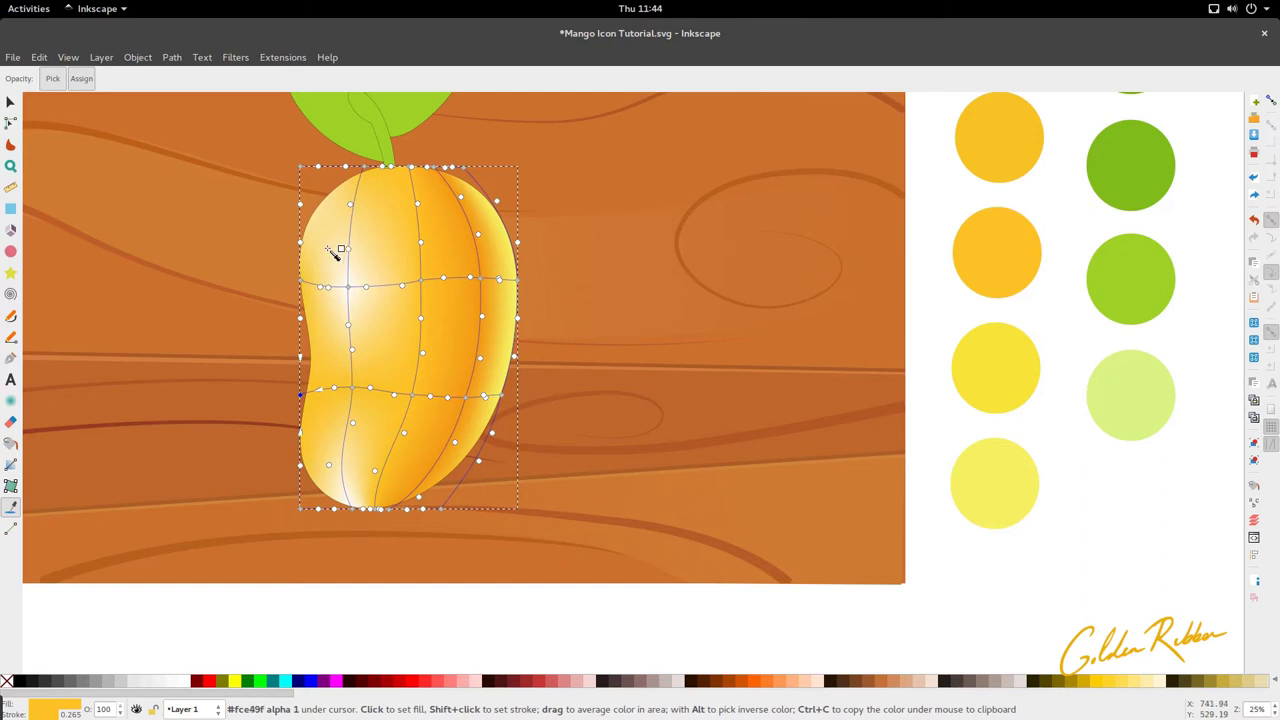
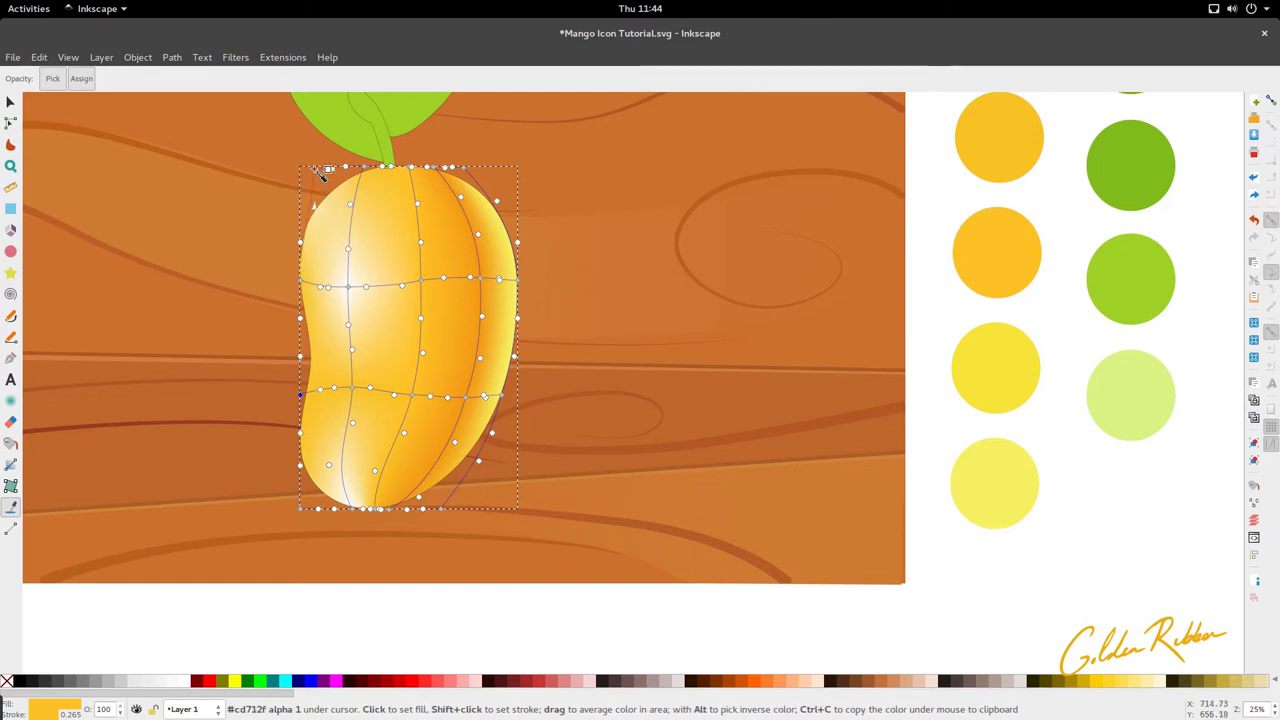
left_click(312, 168)
left_click(1012, 352)
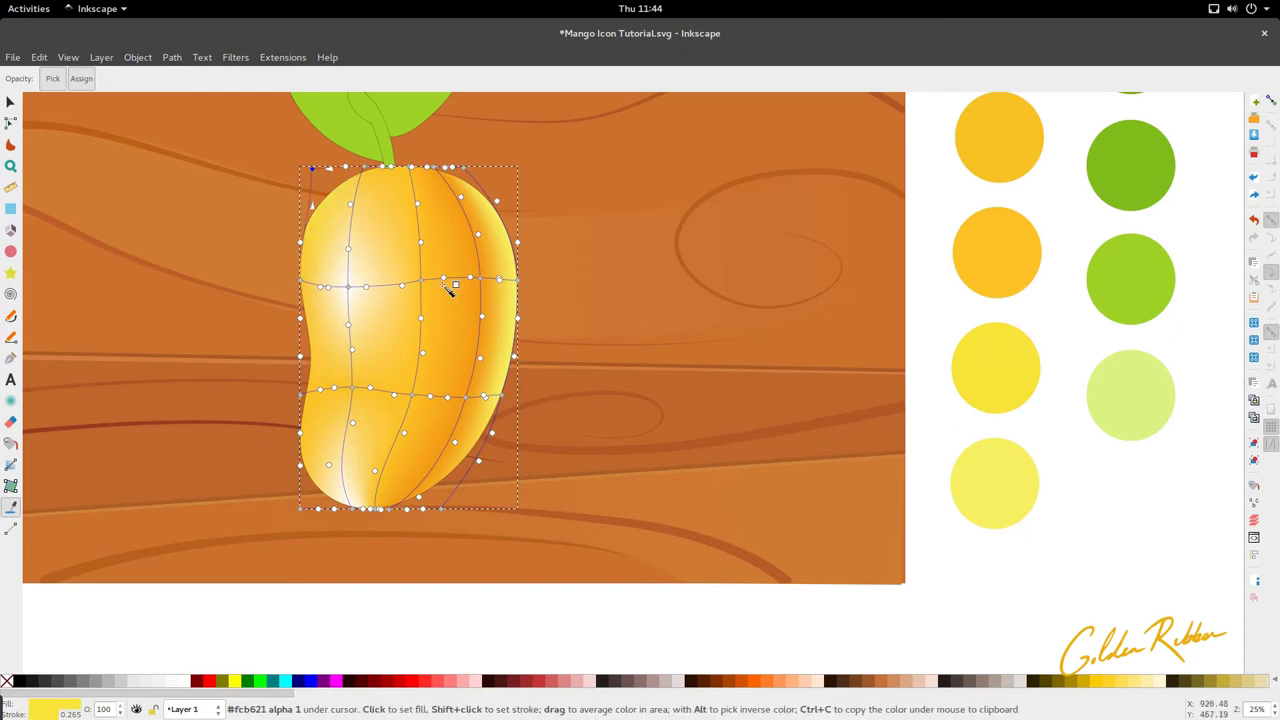
Color the upper and bottommost nodes of the mango's left inner mesh line pale yellow (#f8f264) as highlights.
left_click(349, 287)
left_click(986, 360)
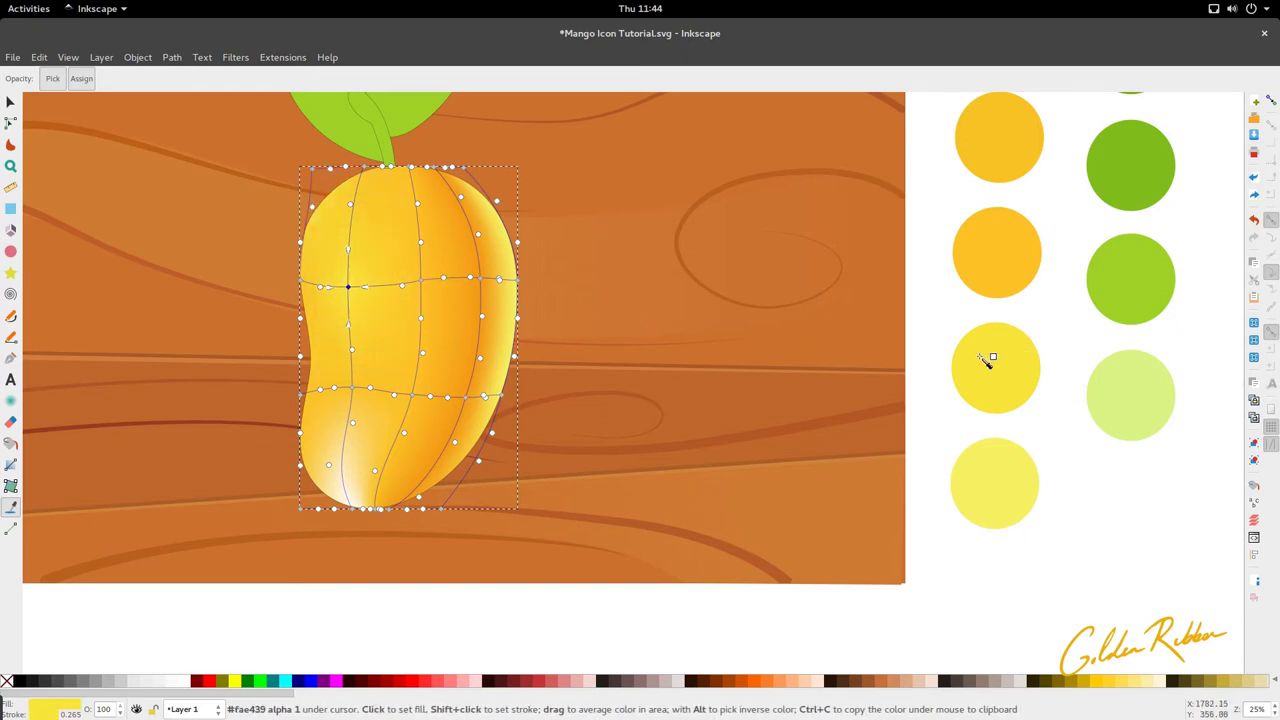
left_click(995, 472)
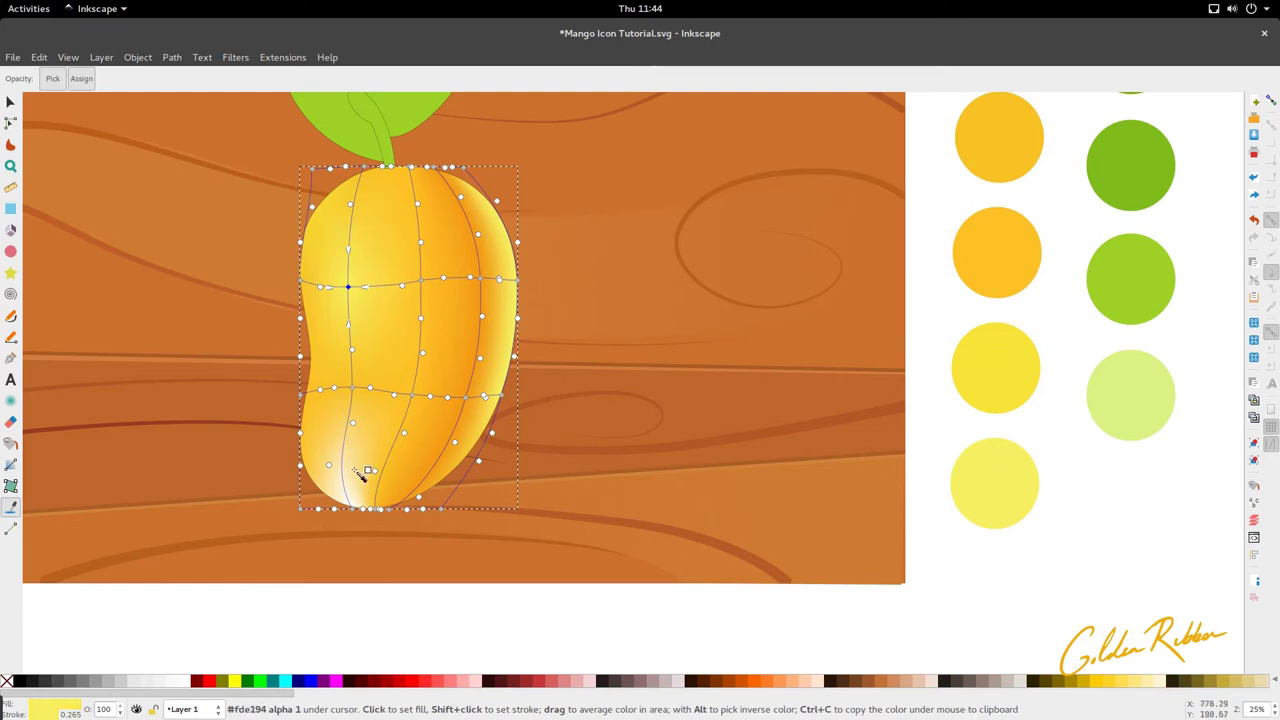
left_click(352, 508)
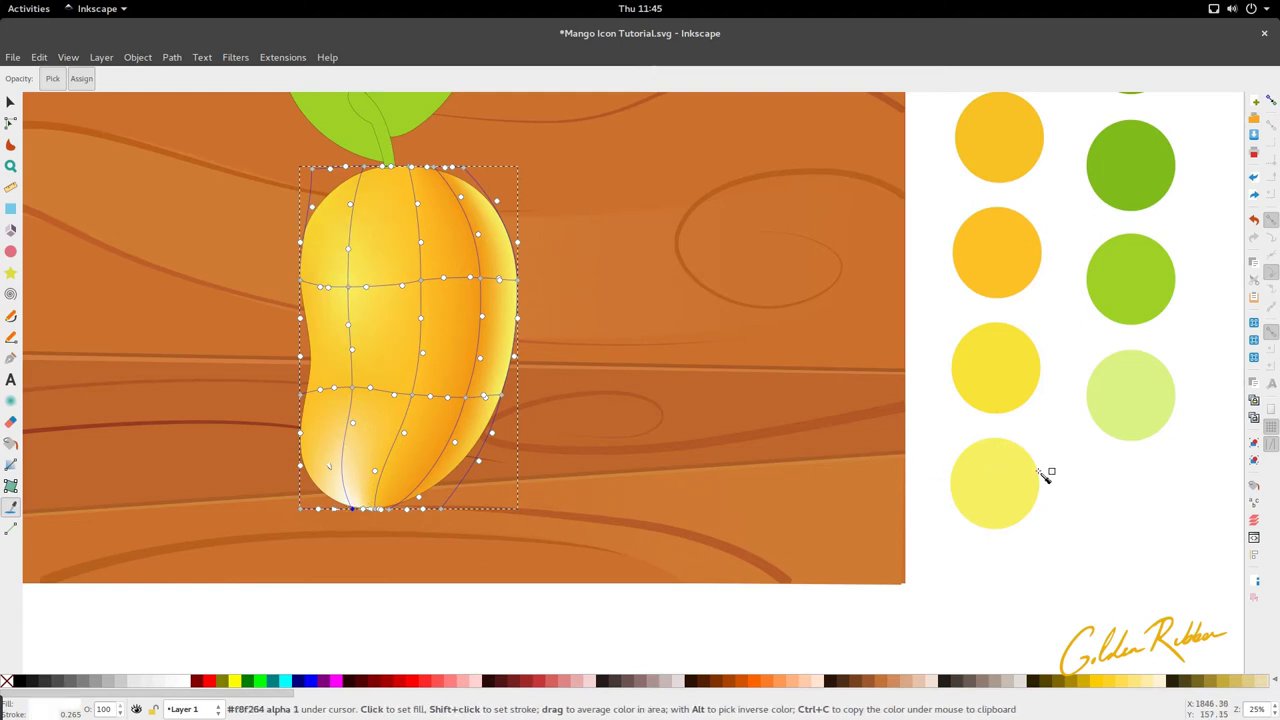
left_click(1006, 474)
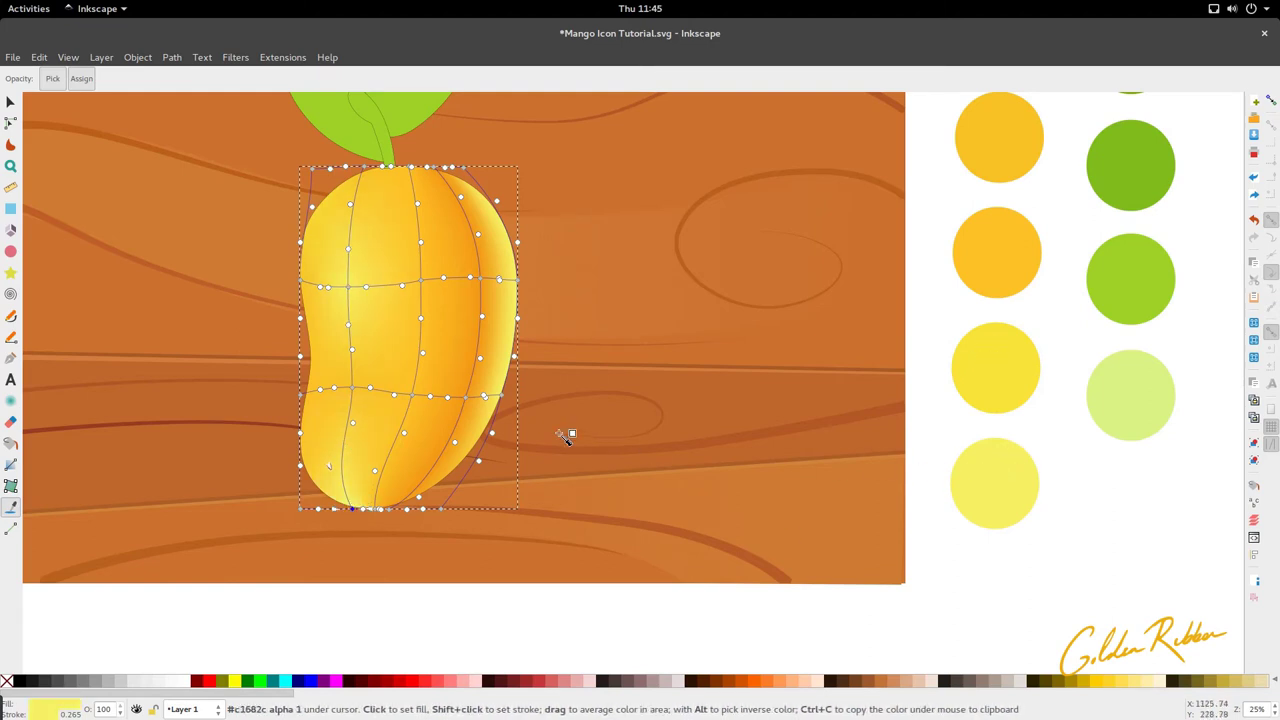
Darken the lower node of the mango's left inner mesh line to dark amber, RGBA dba506ff.
left_click(356, 391)
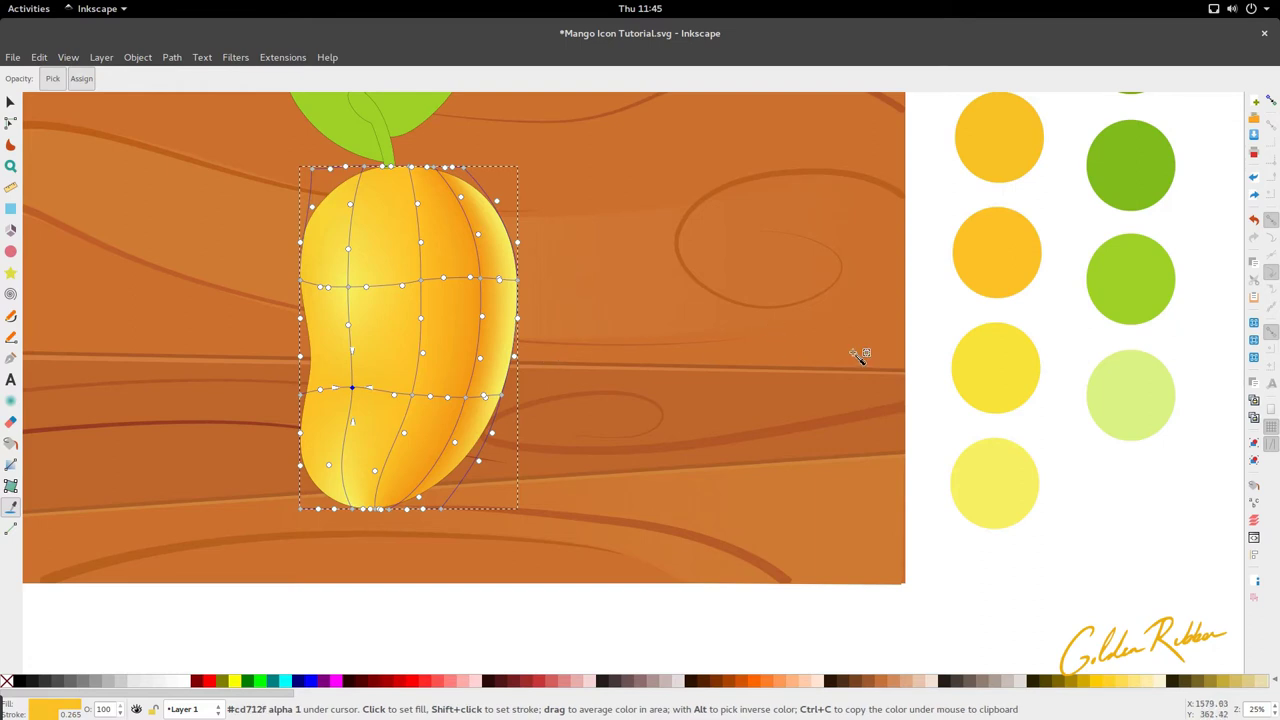
key("shift+ctrl+f")
left_click_drag(1124, 255, 1113, 257)
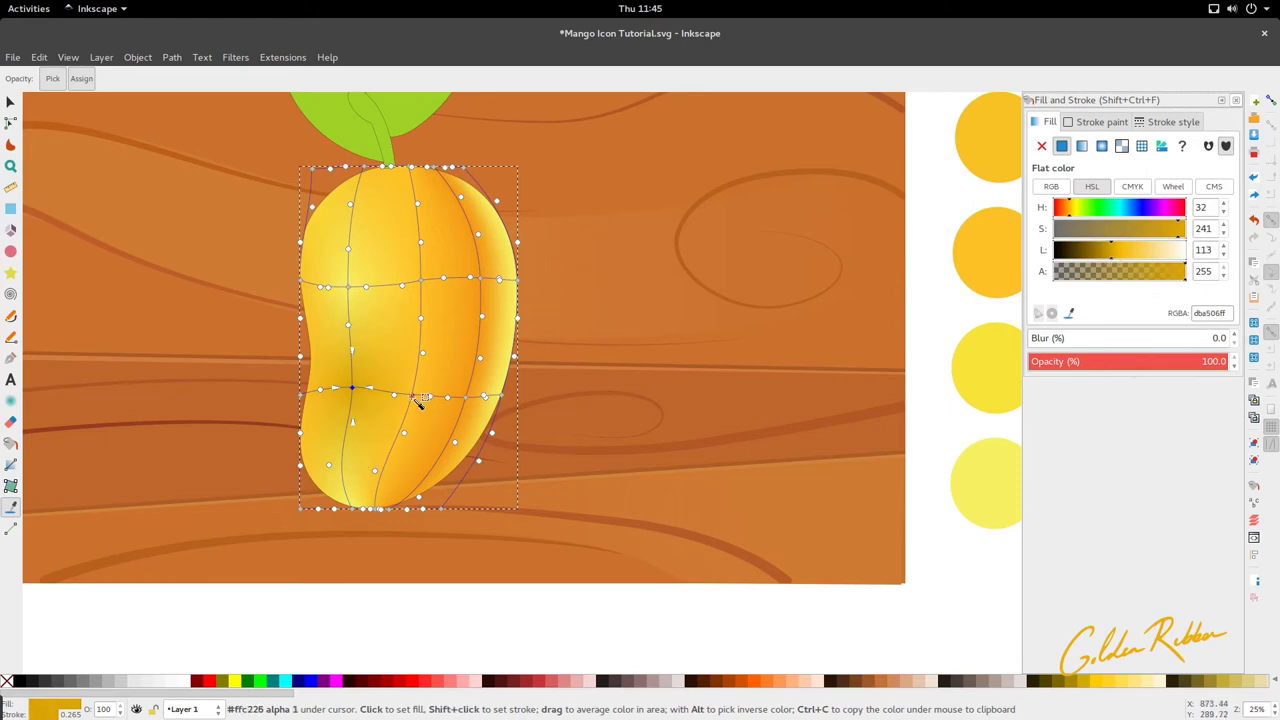
Shift the upper orange mesh nodes slightly toward the mango's right edge and adjust the lower one to narrow the pale rim.
left_click(479, 446)
key("s")
scroll(440, 315, "down", 2)
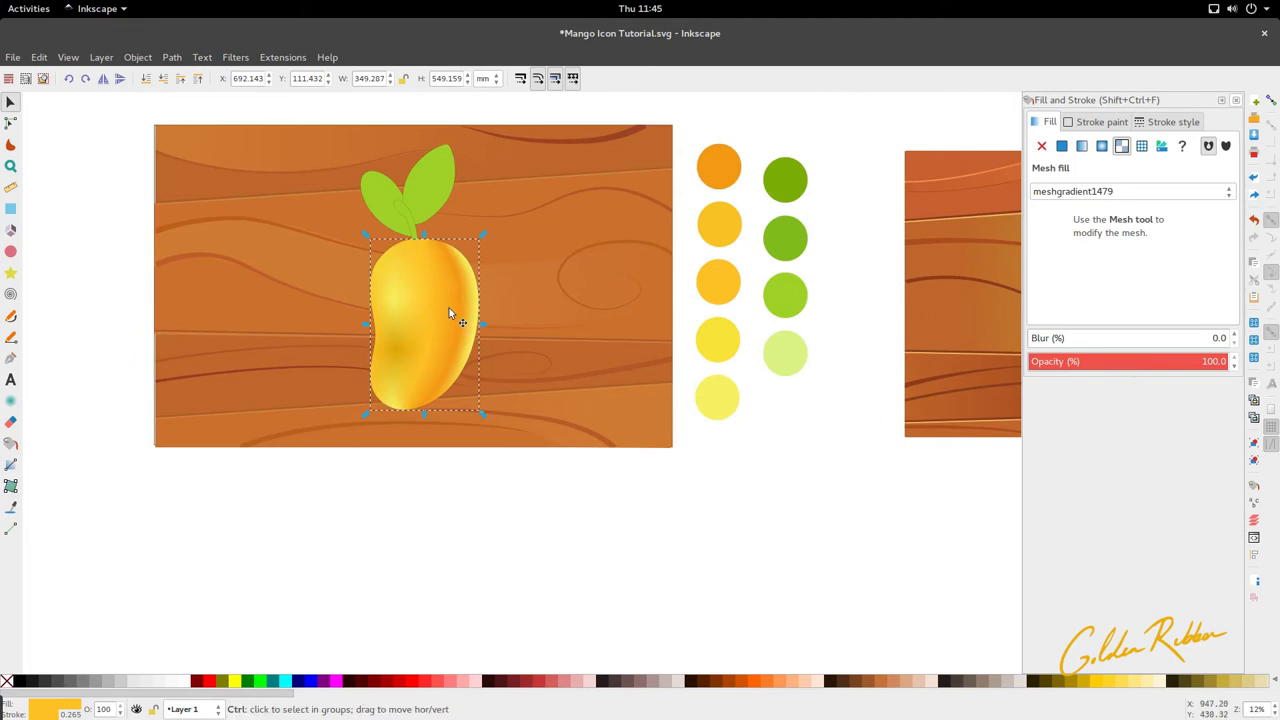
scroll(449, 308, "up", 2)
scroll(482, 319, "down", 2)
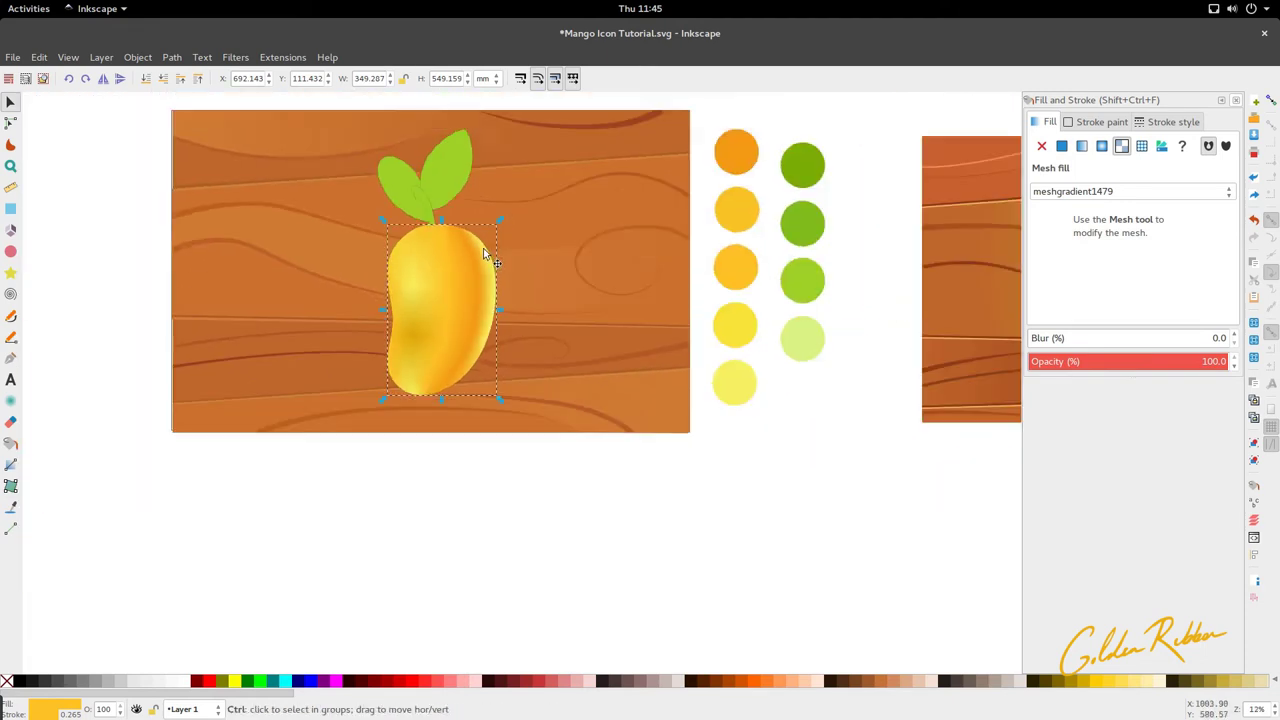
scroll(484, 299, "up", 1)
double_click(476, 316)
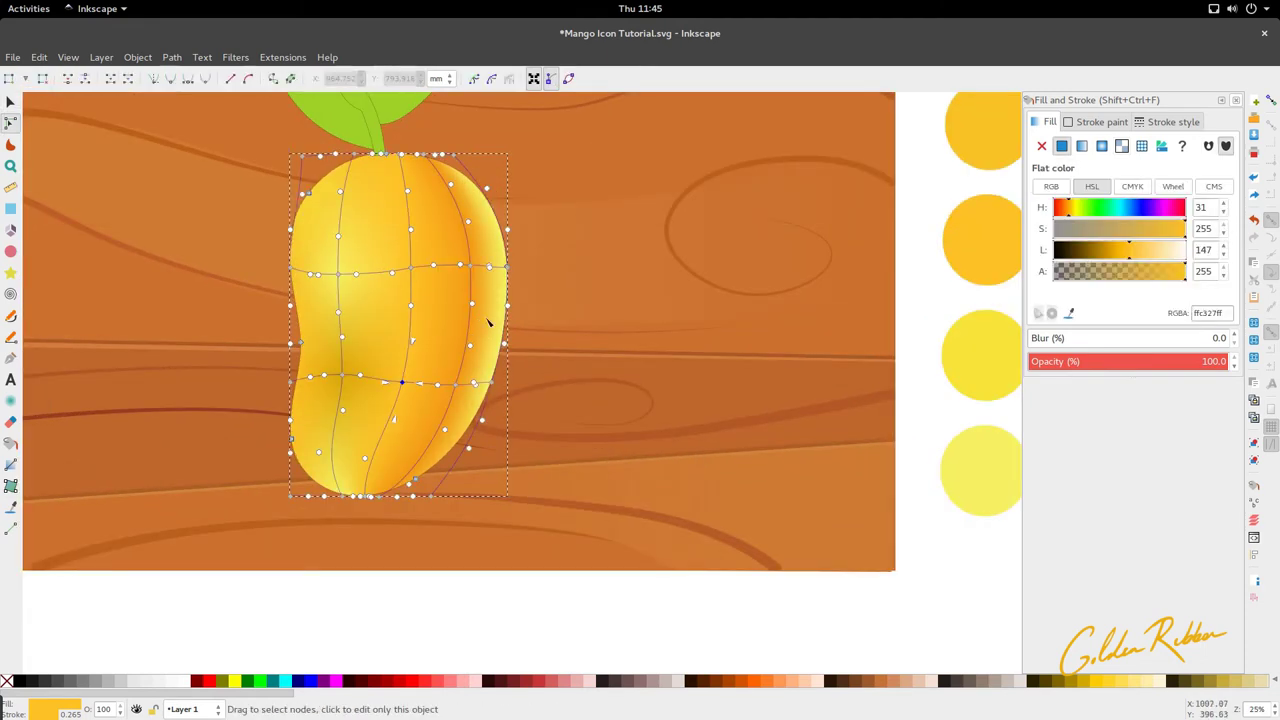
left_click_drag(471, 266, 476, 266)
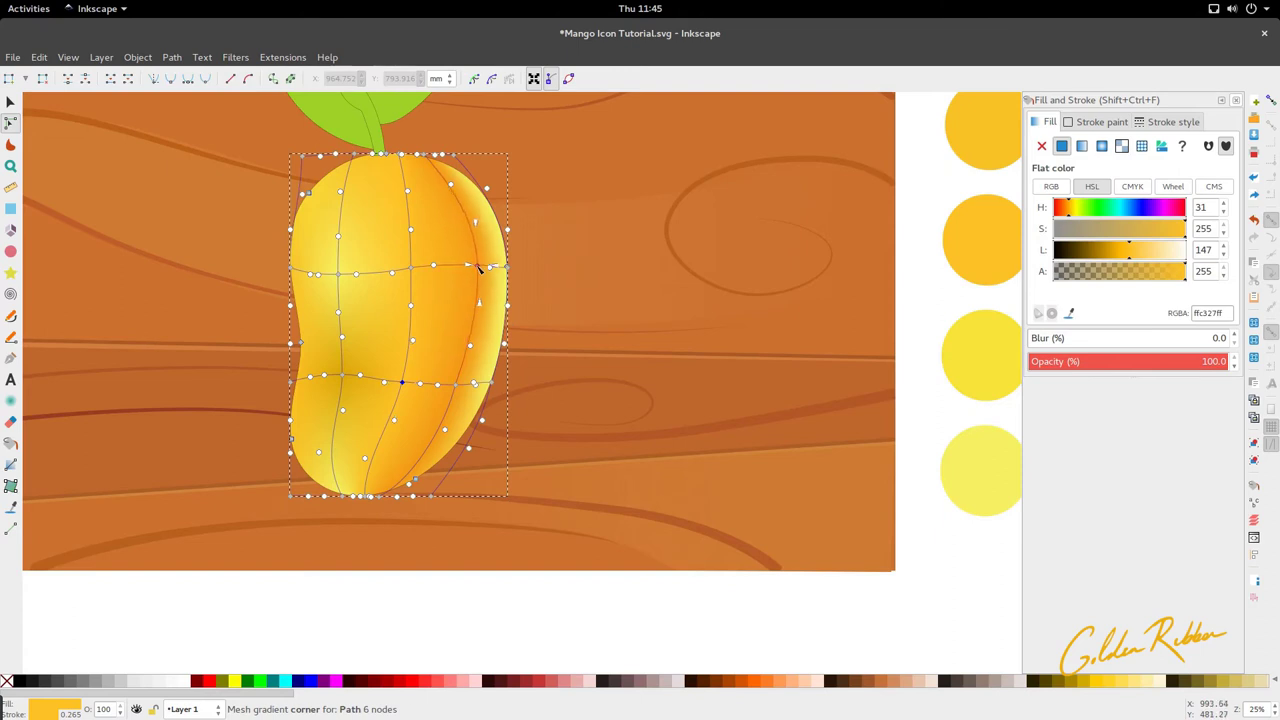
left_click(466, 385)
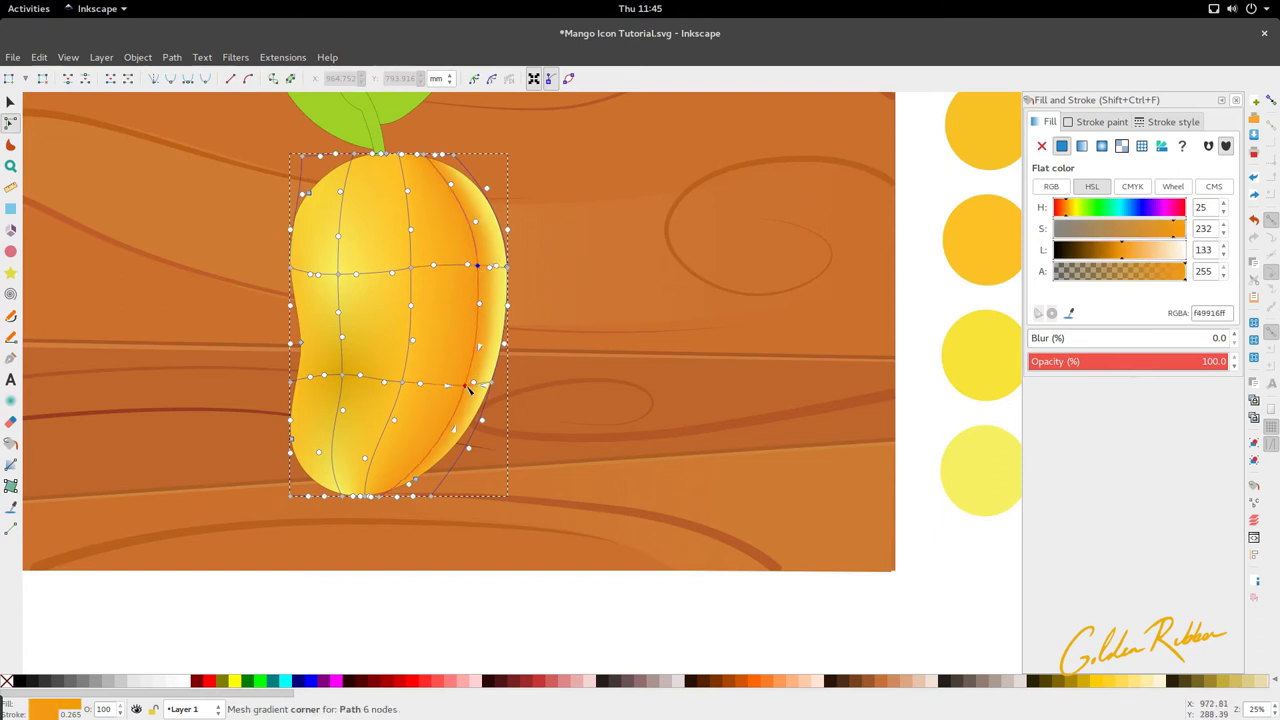
left_click(424, 155)
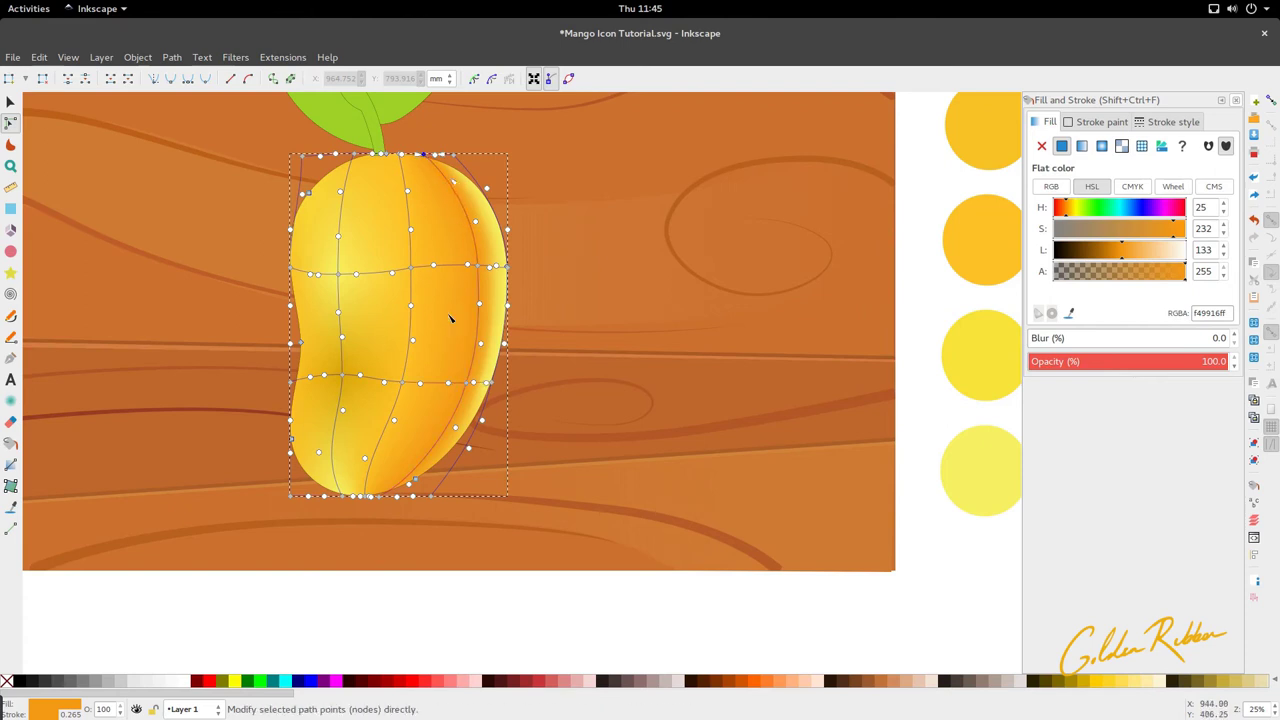
left_click(481, 266)
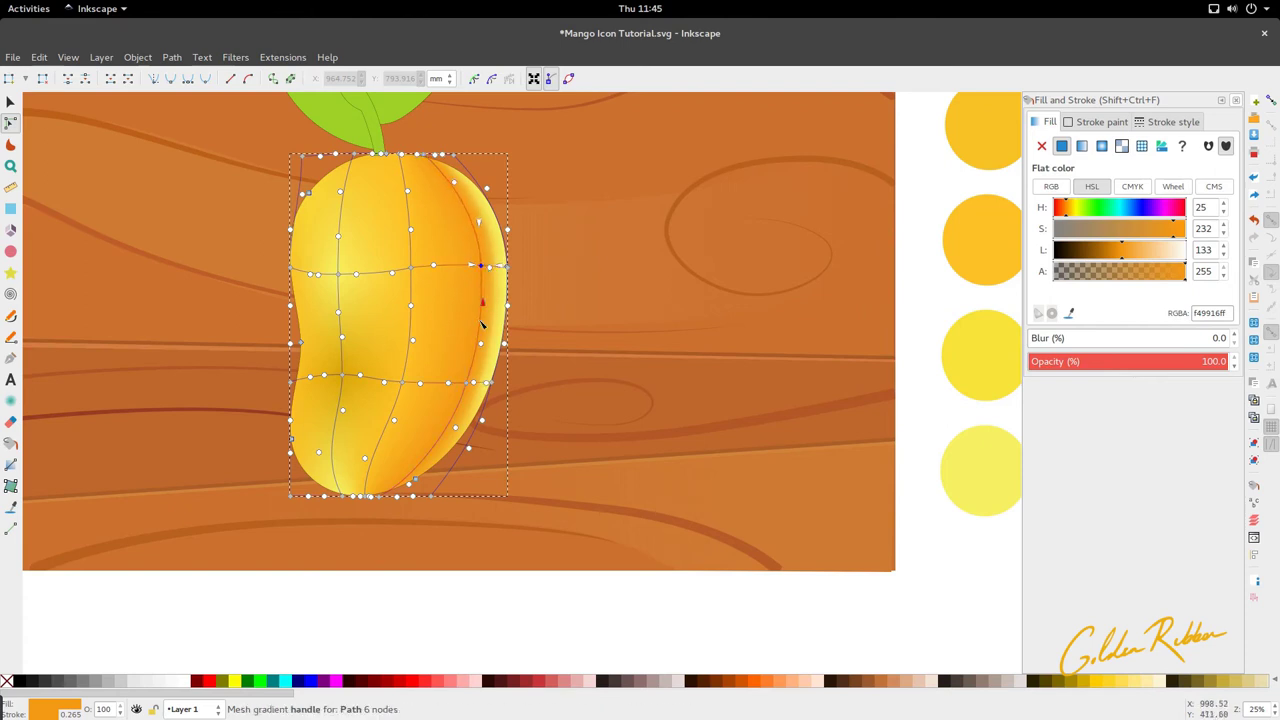
left_click(457, 297)
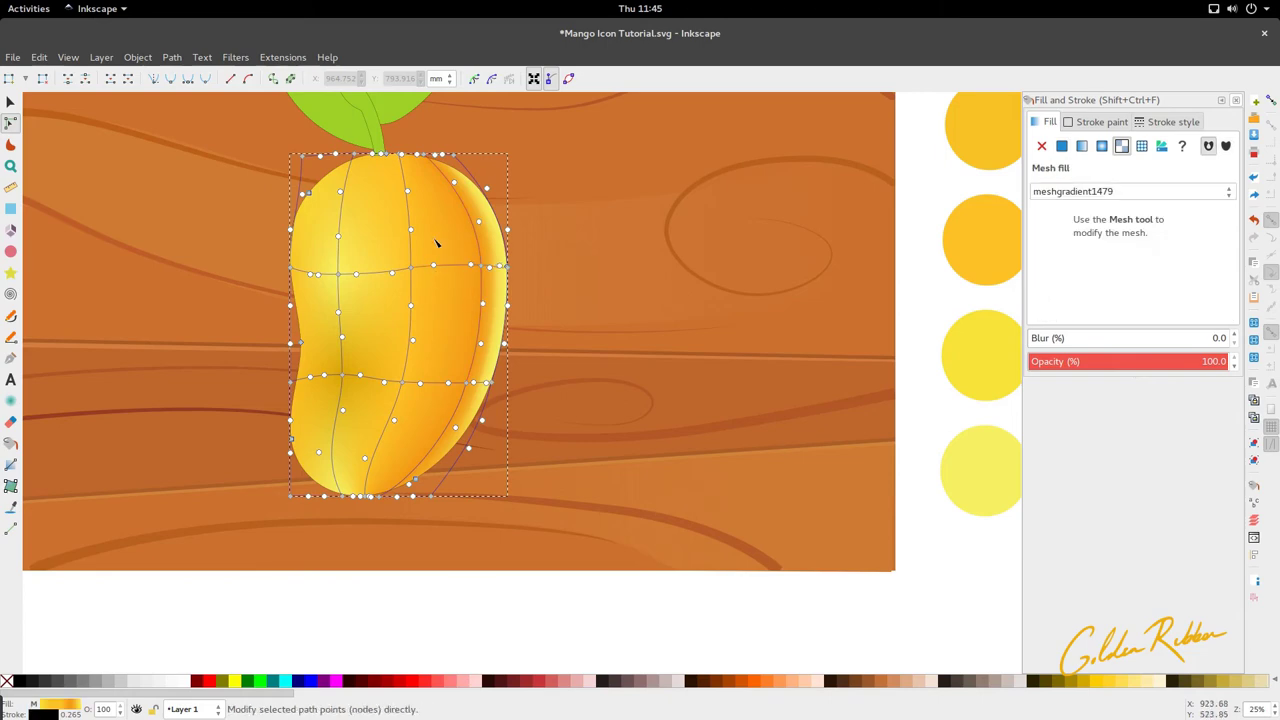
Move the mango's dark amber mesh node slightly up, reshape the nearby handles, and nudge the upper pale-yellow highlight node left.
left_click(551, 225)
scroll(551, 305, "down", 2)
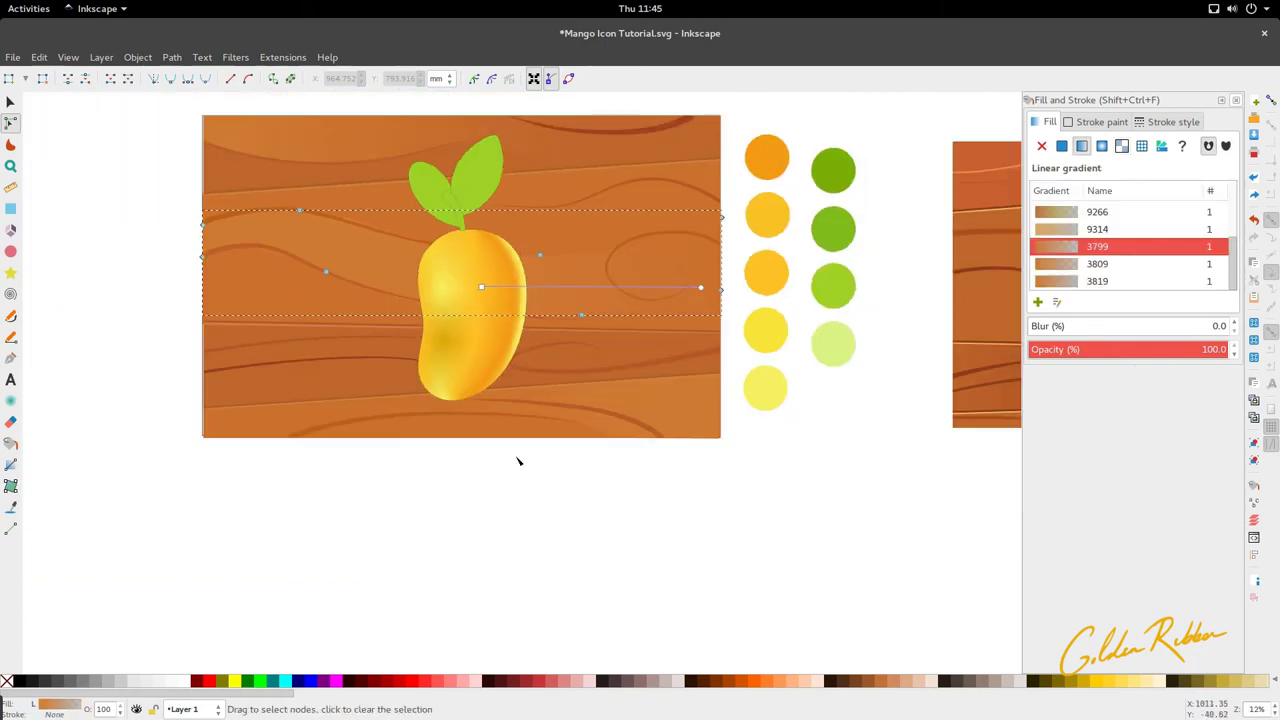
left_click(518, 470)
key("s")
scroll(442, 381, "up", 2)
scroll(443, 447, "up", 2)
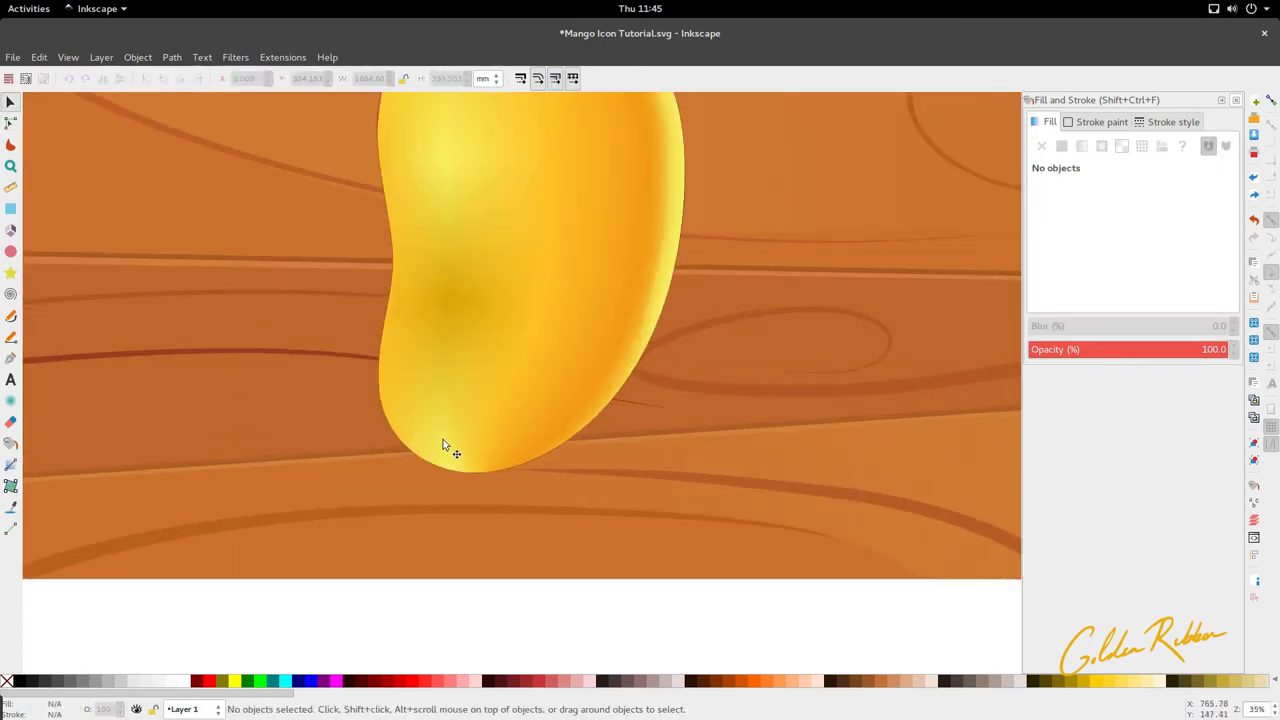
left_click(445, 437)
key("n")
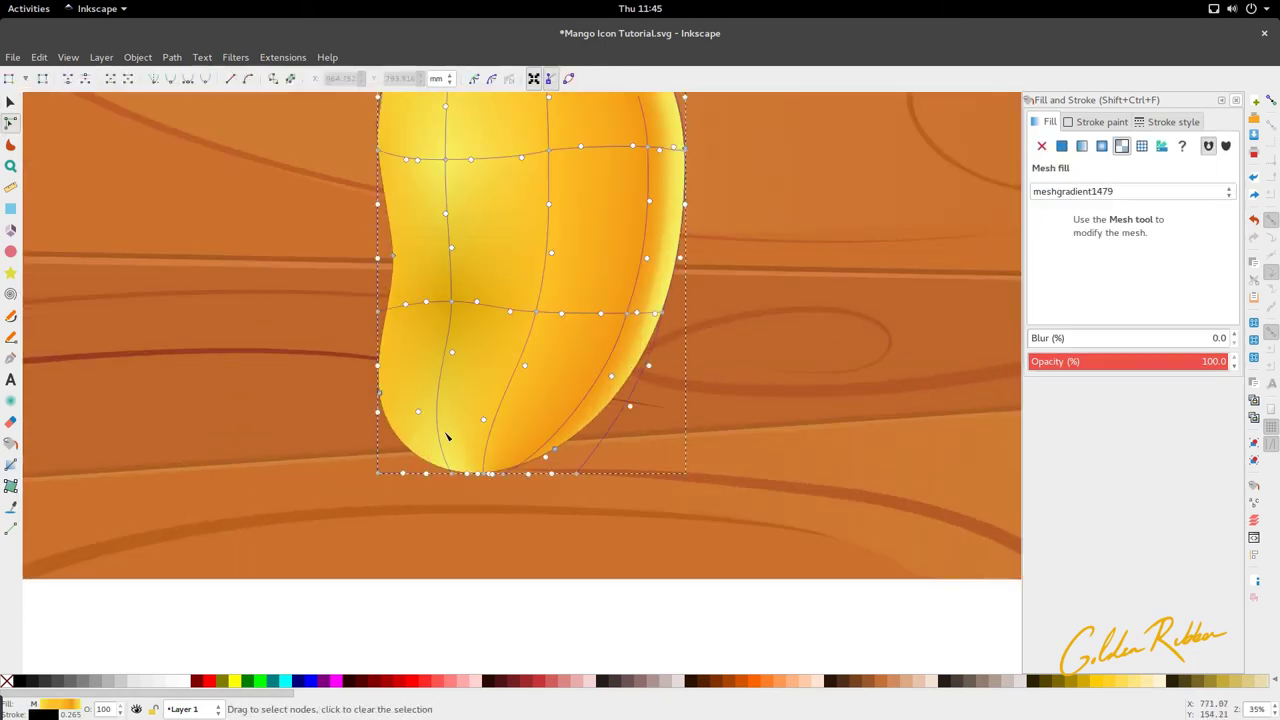
left_click(451, 301)
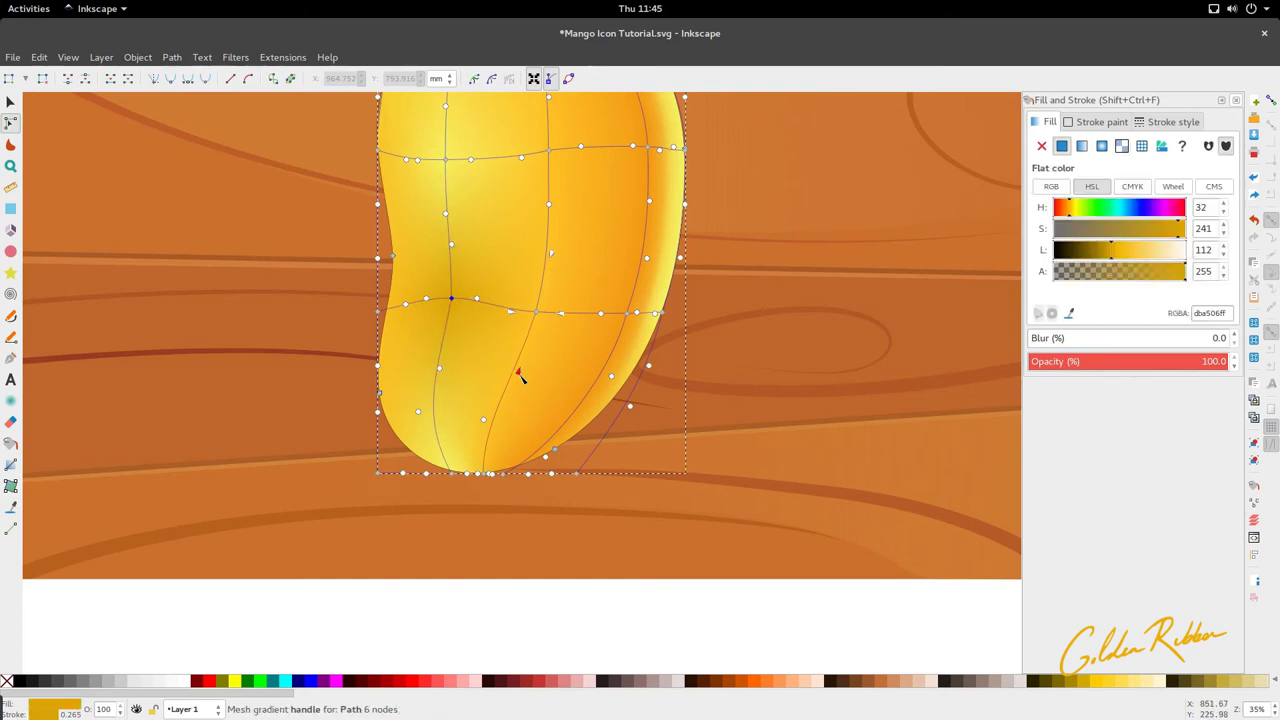
scroll(497, 313, "up", 3)
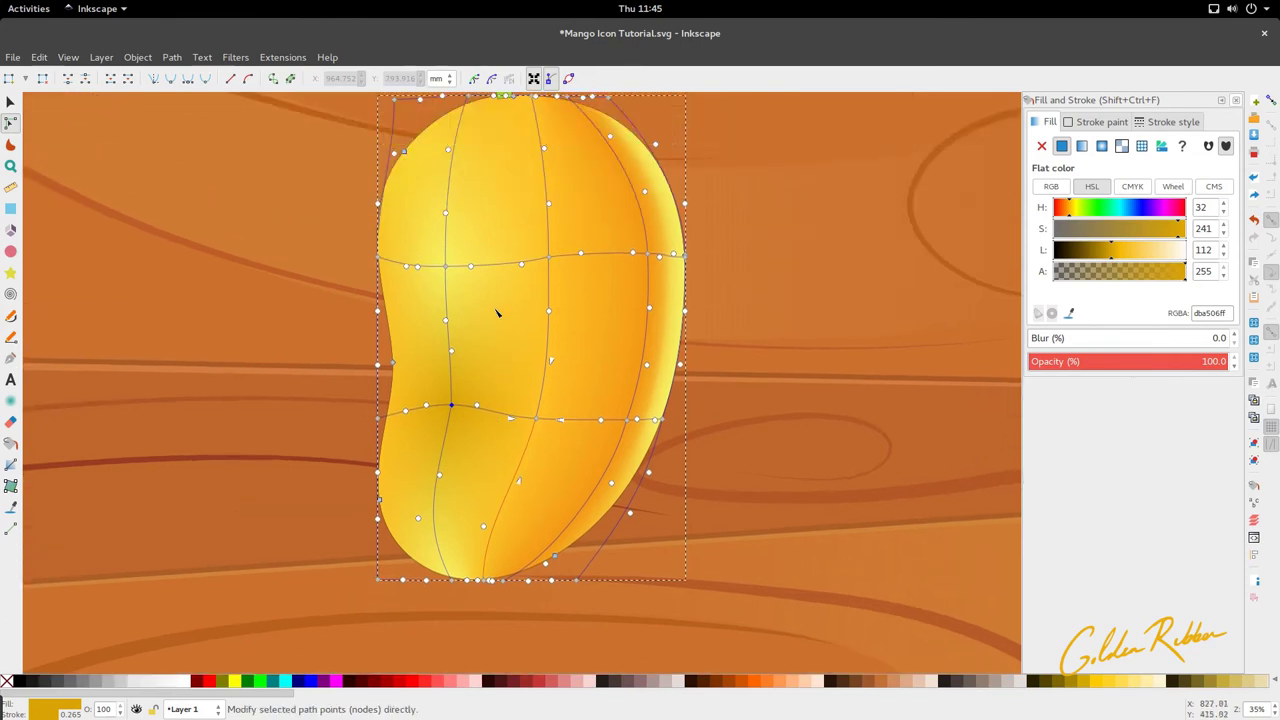
left_click(445, 267)
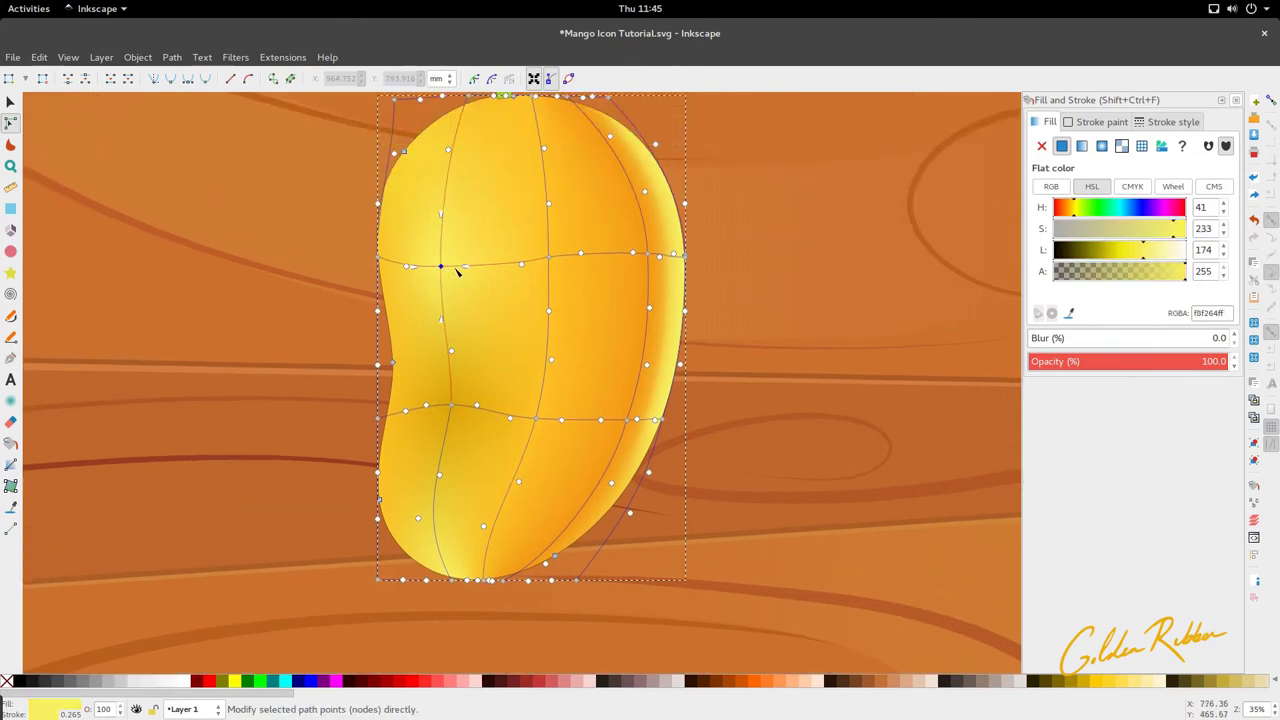
Save the file and shift the pale-yellow mesh corner at the mango's upper right slightly toward the stem.
scroll(458, 272, "up", 2)
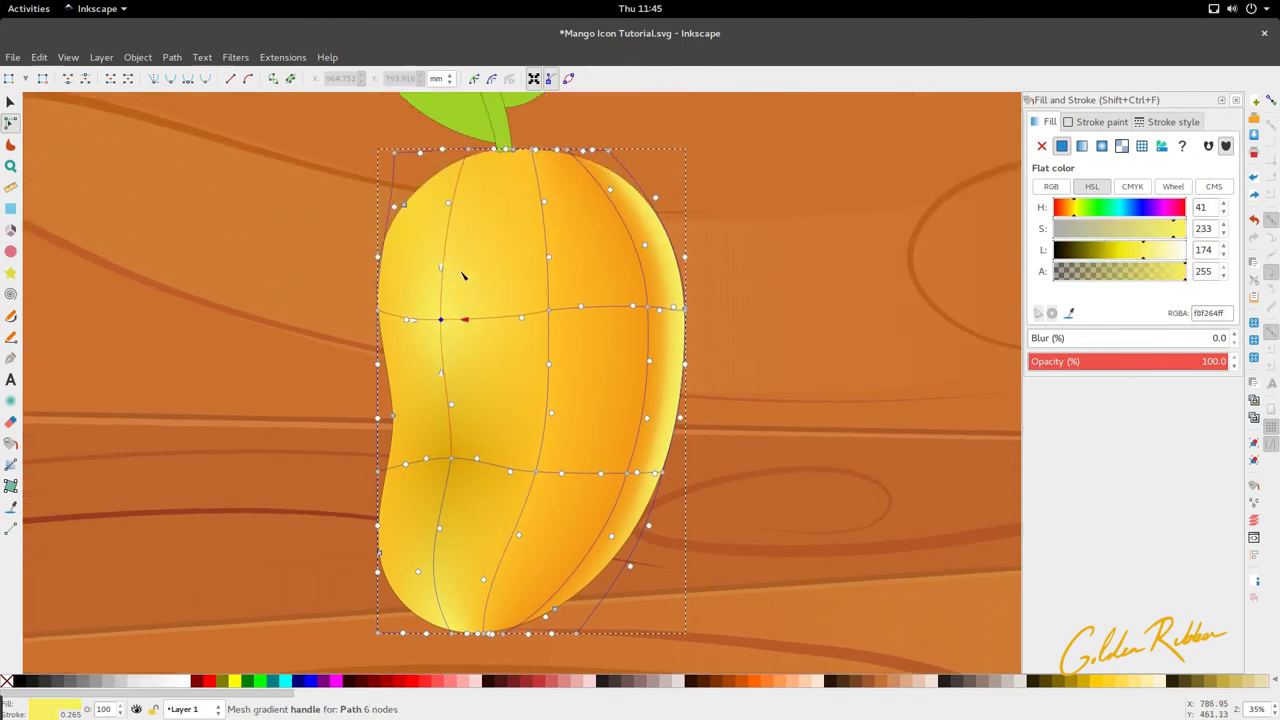
left_click(555, 150)
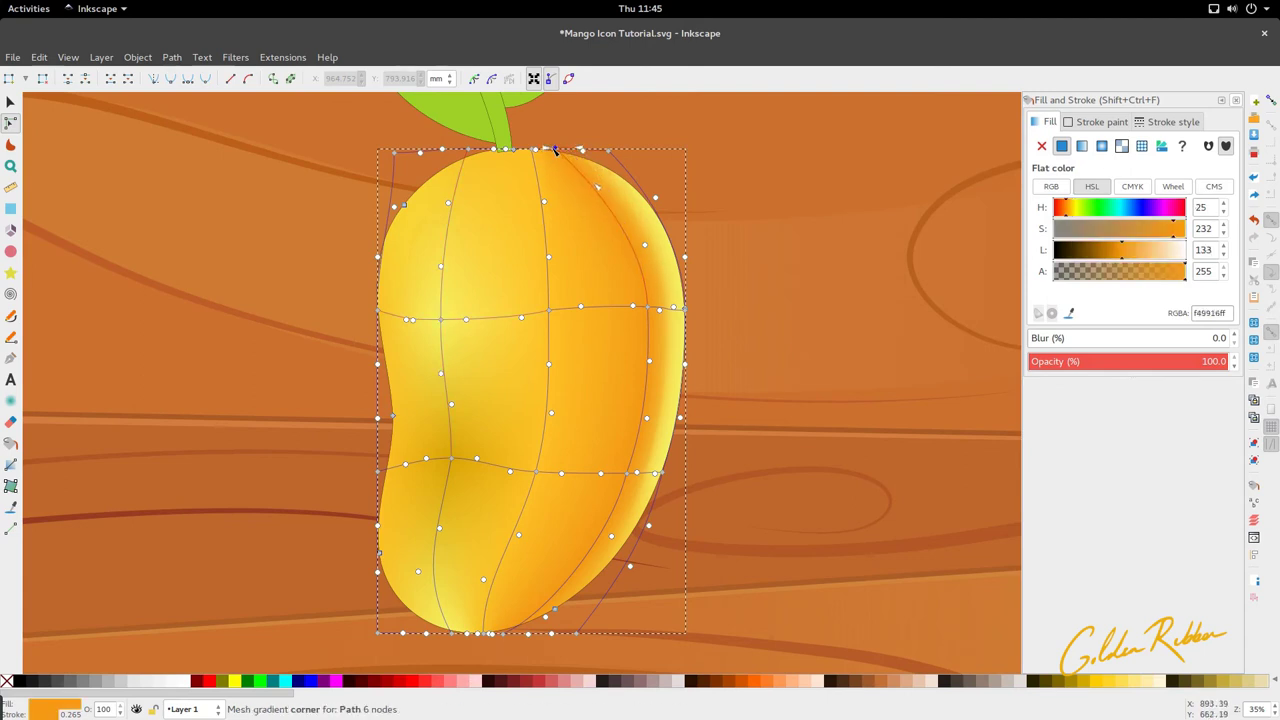
key("ctrl+s")
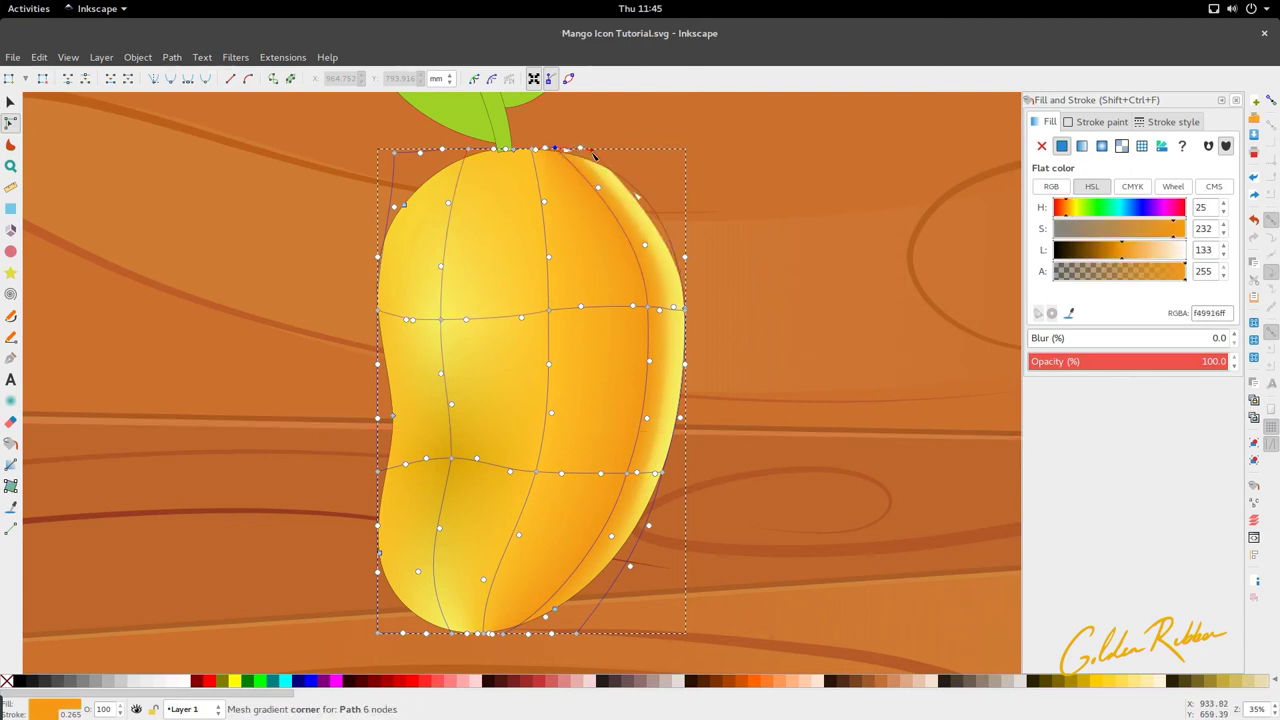
left_click_drag(593, 152, 598, 152)
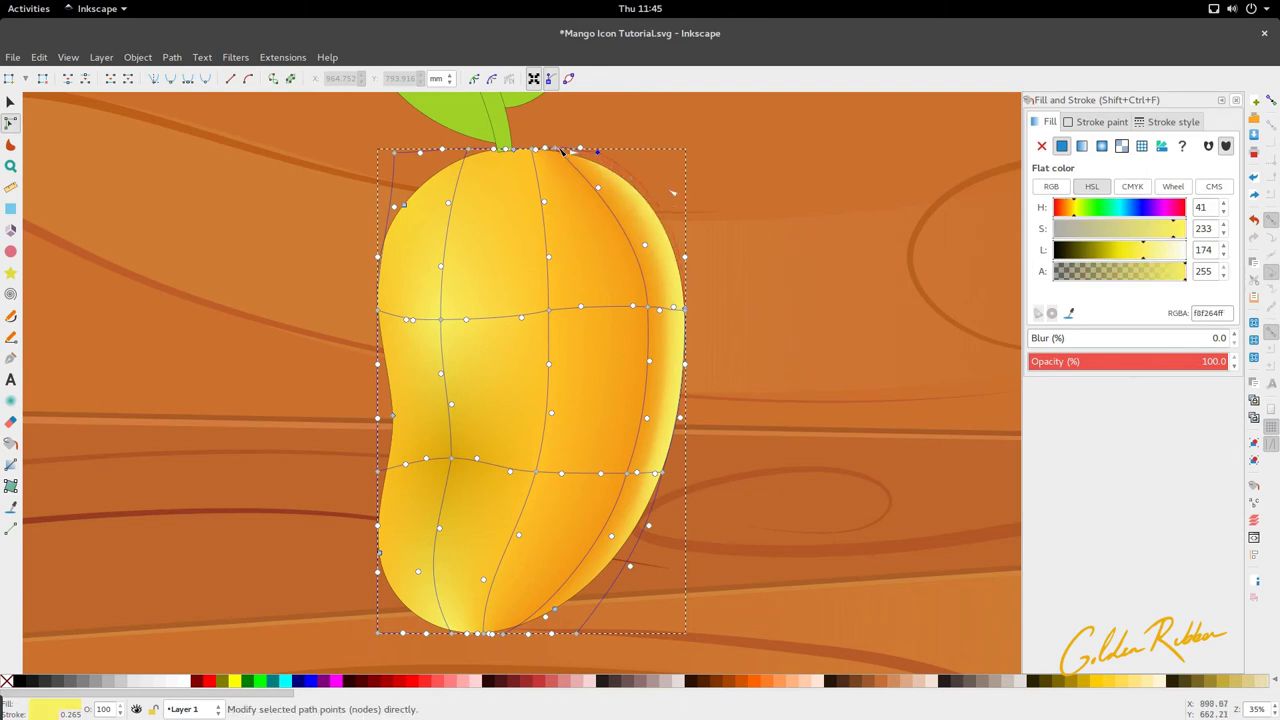
Reposition the top-edge mesh nodes by lowering the pale-yellow corner onto the outline and moving the orange and amber nodes toward the stem.
scroll(472, 214, "up", 4)
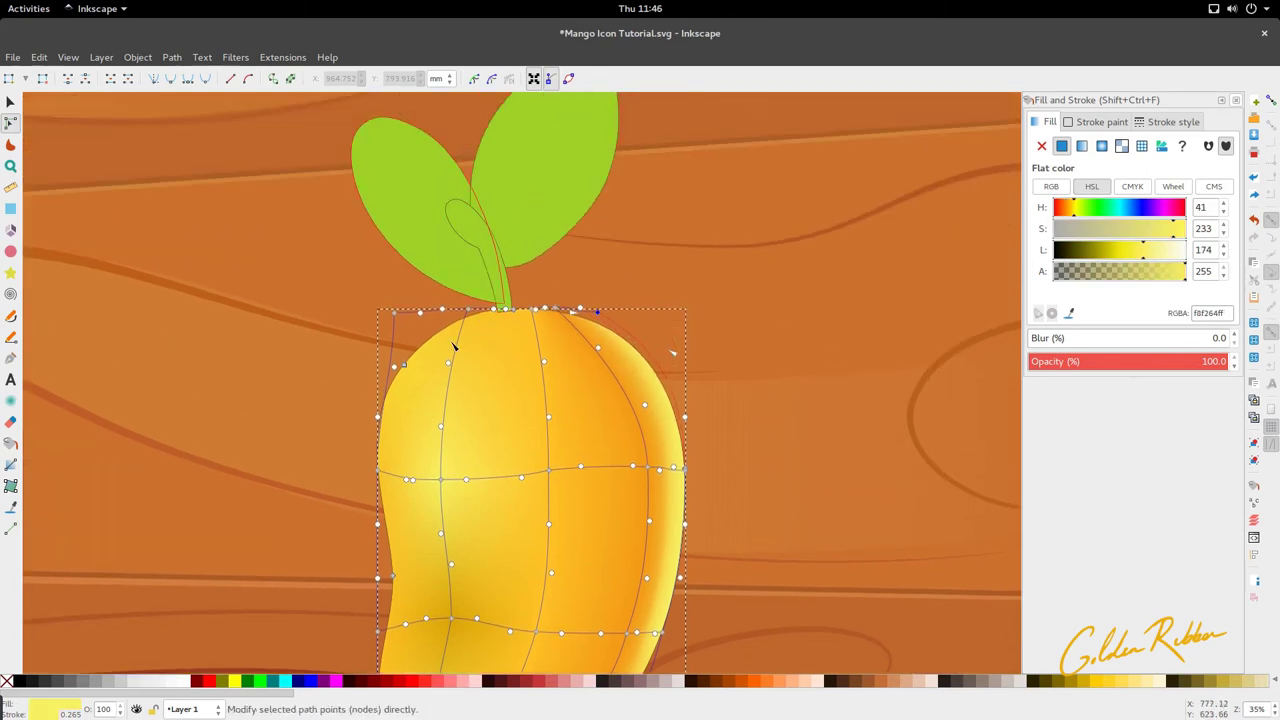
scroll(478, 342, "up", 2)
left_click(474, 278)
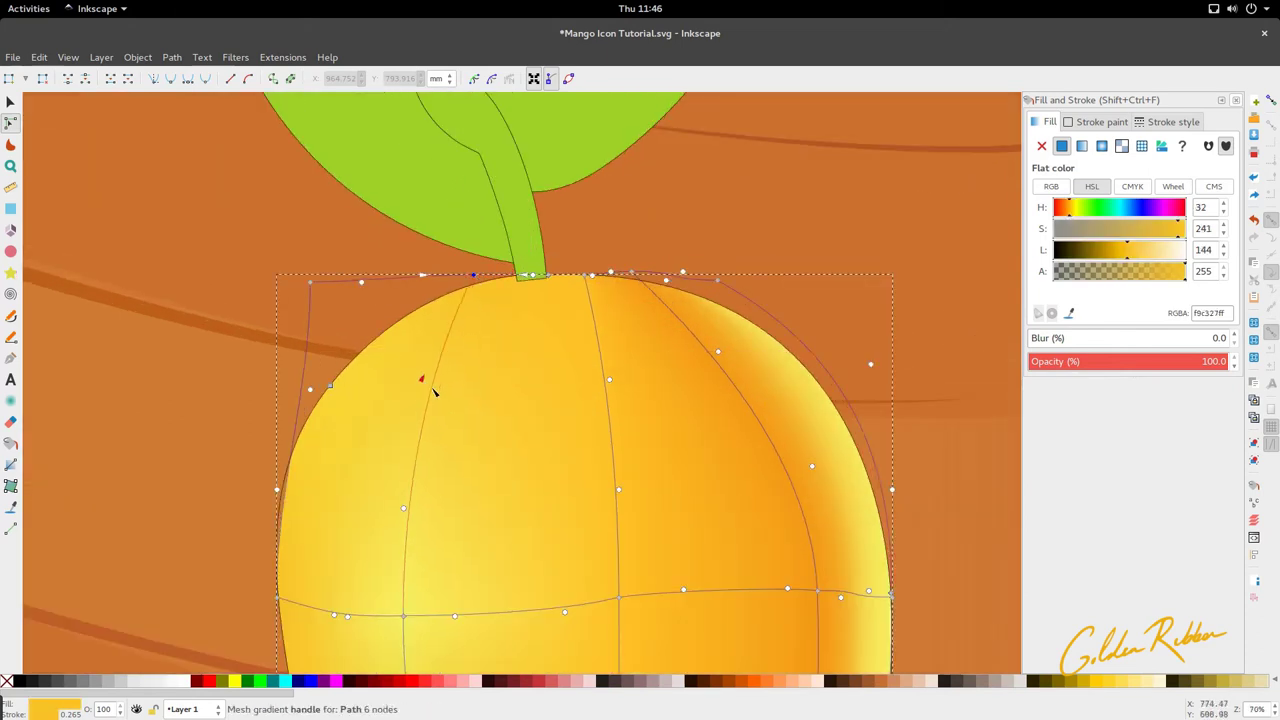
left_click(637, 278)
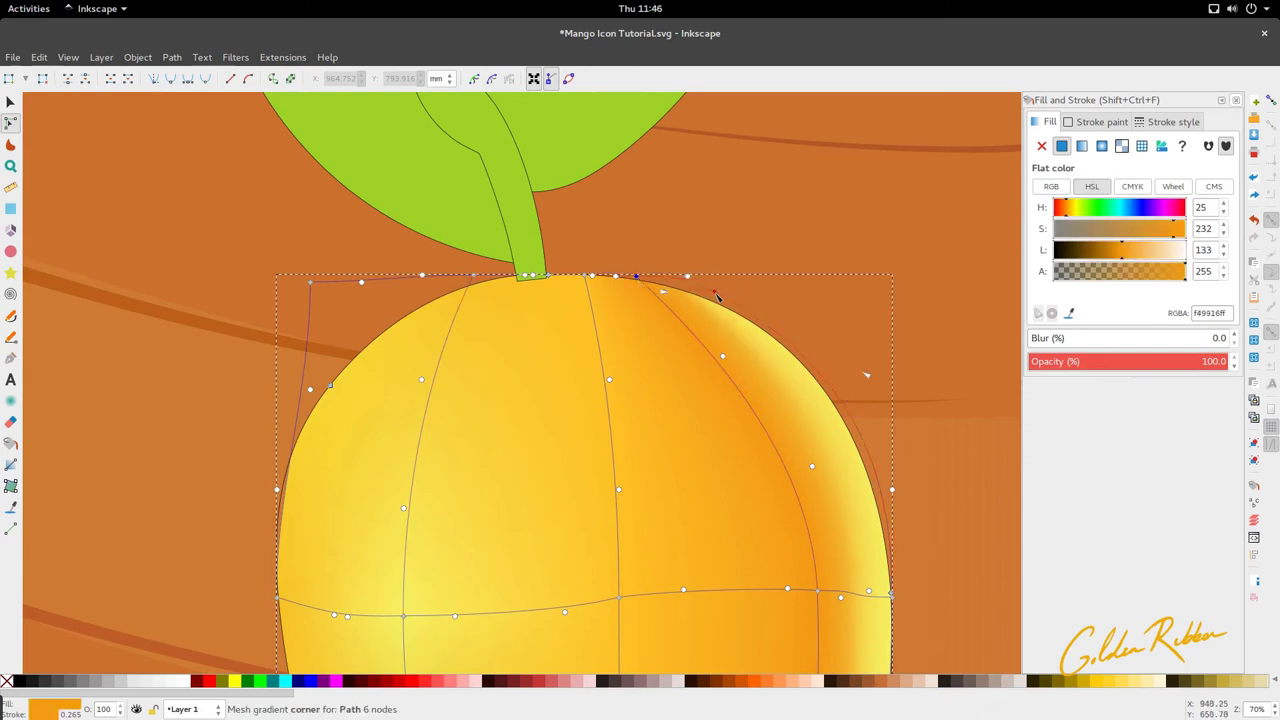
left_click(716, 294)
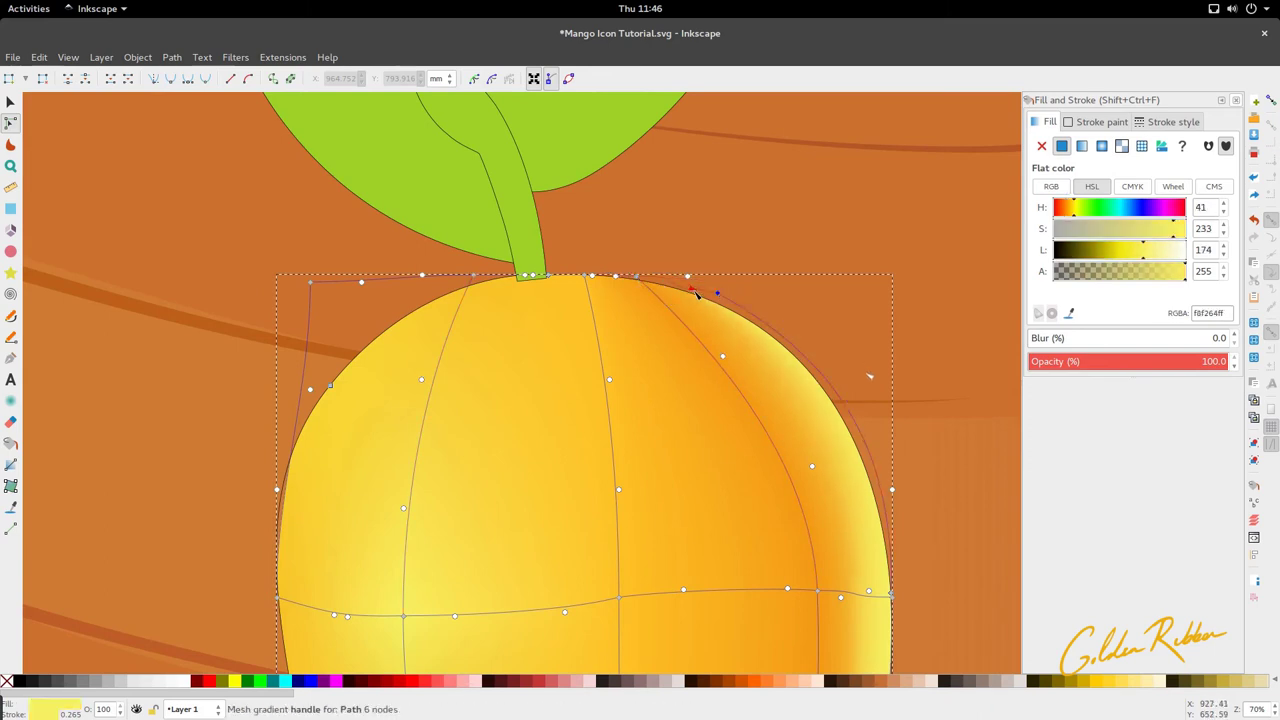
left_click(637, 277)
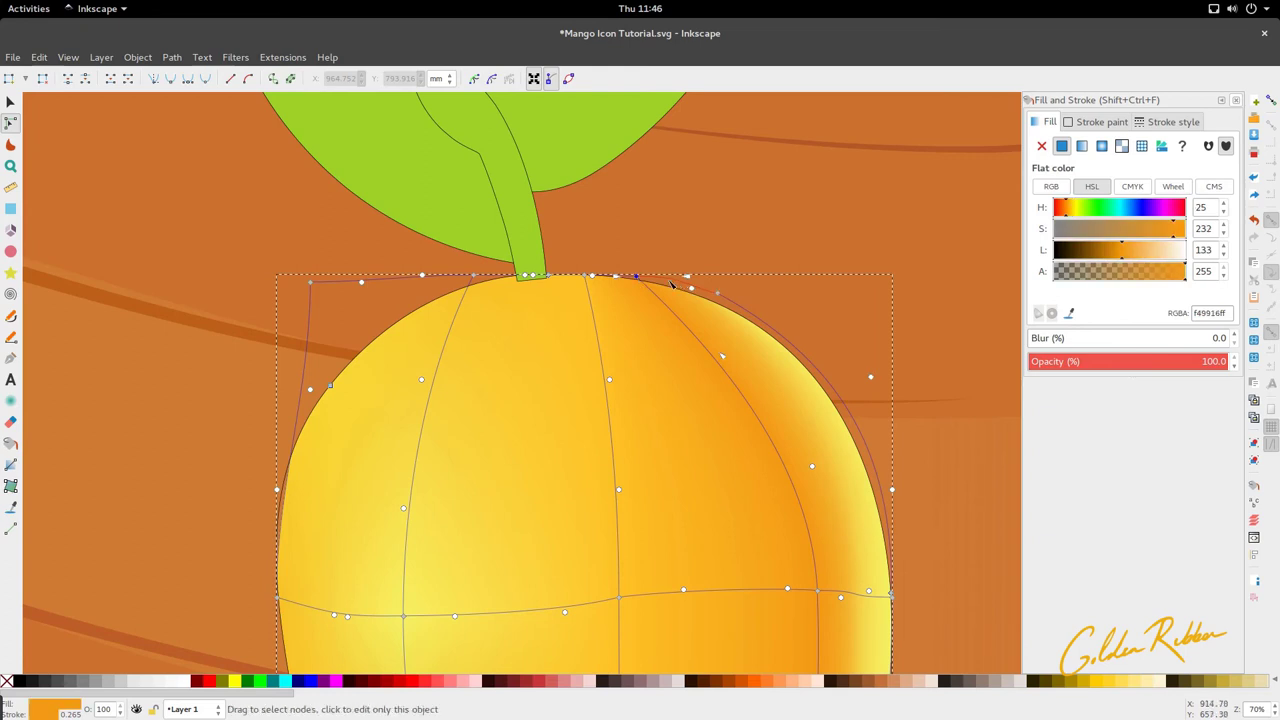
left_click(726, 299)
left_click(716, 311)
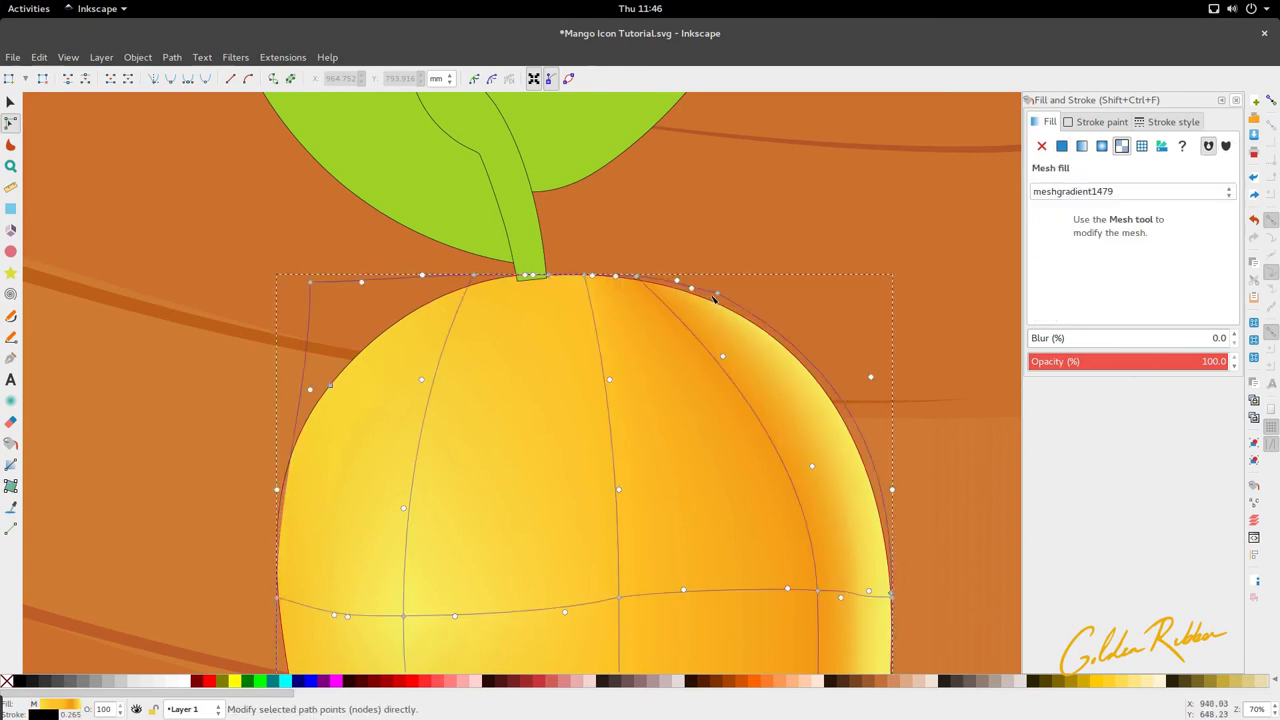
left_click(716, 297)
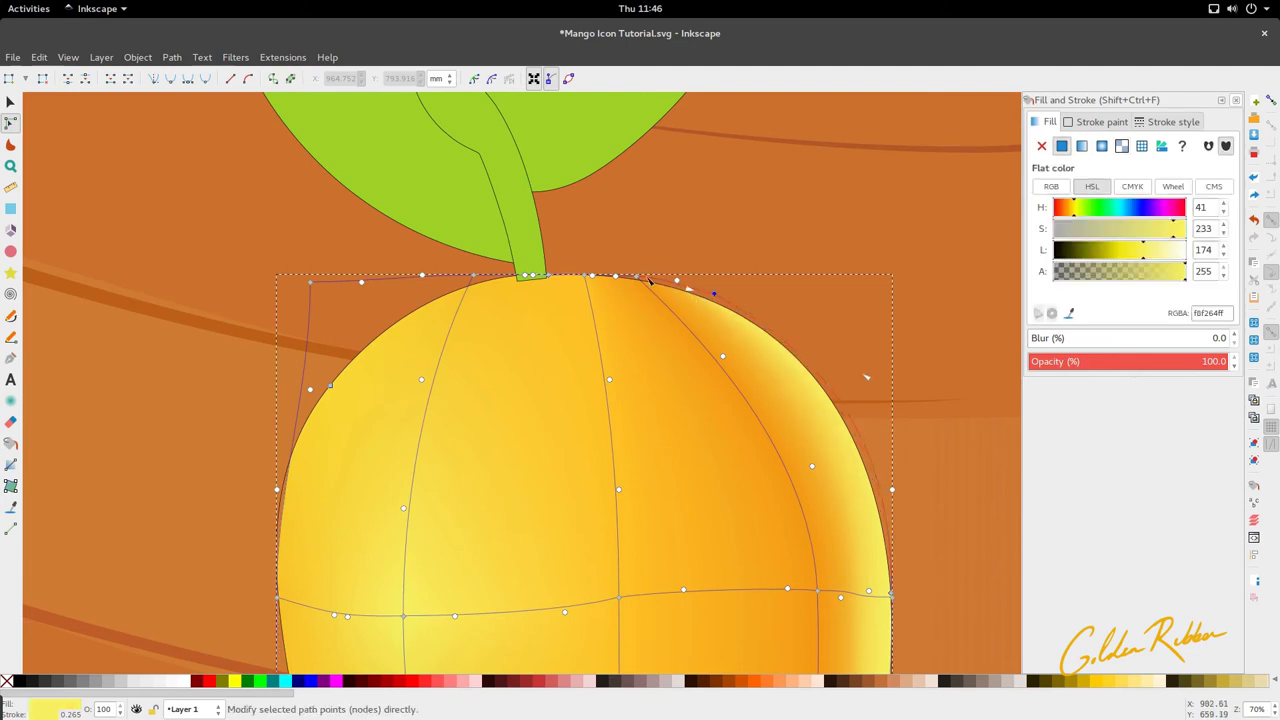
left_click(594, 273)
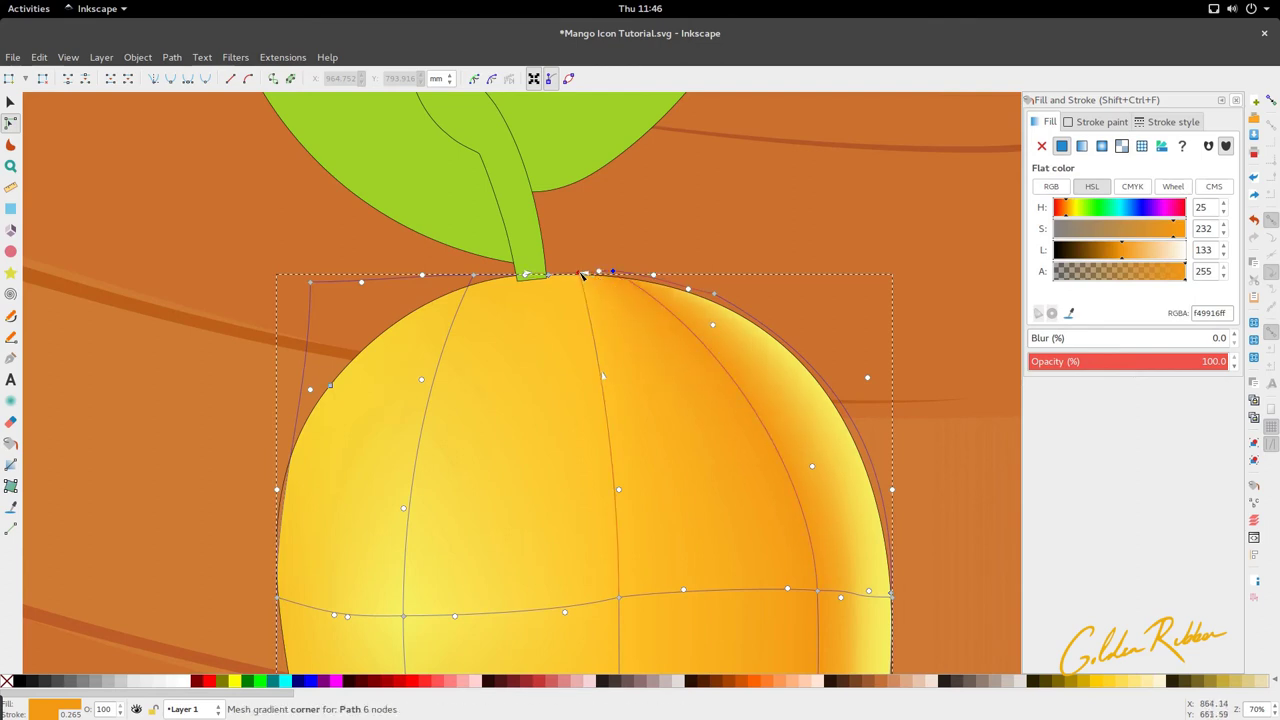
Darken both inner nodes of the mango's orange right-hand mesh line to lightness 112, RGBA d5820aff.
key("s")
scroll(527, 371, "down", 4)
scroll(528, 371, "down", 3)
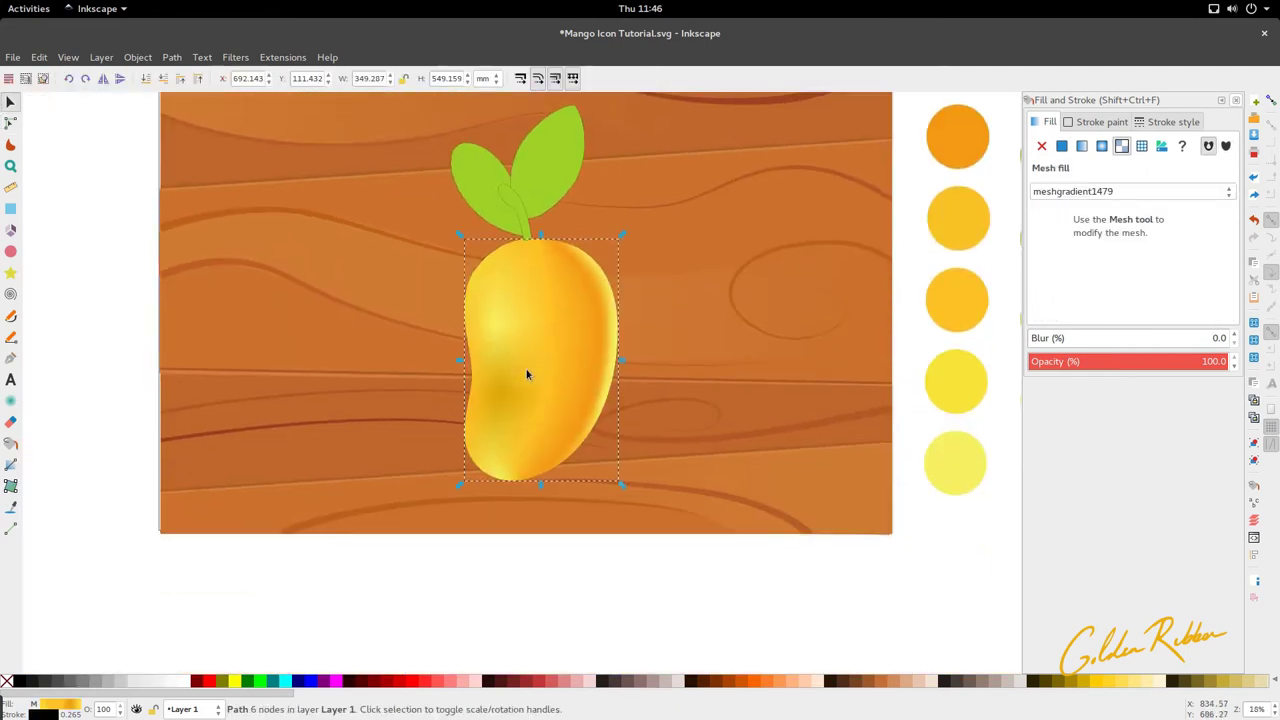
scroll(606, 340, "up", 2)
key("n")
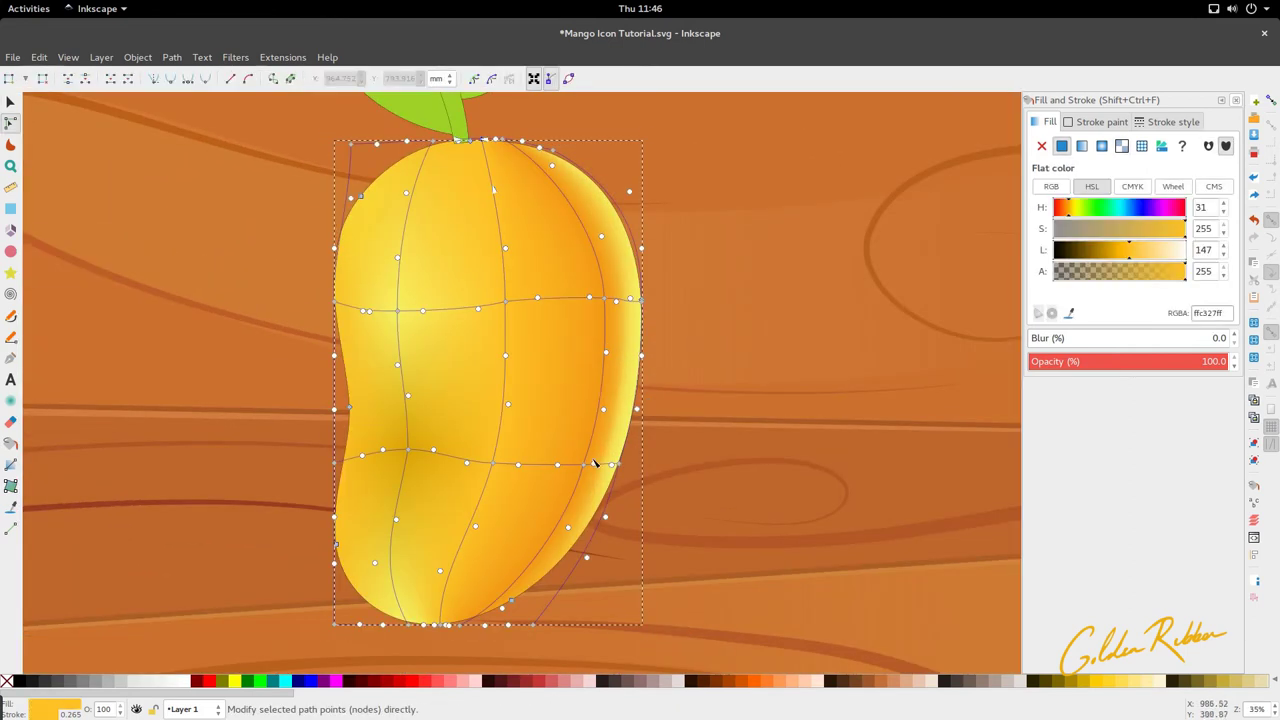
left_click(584, 465)
left_click(605, 299, "shift")
left_click(1117, 257)
left_click_drag(1117, 257, 1110, 257)
Darken the top and bottom end nodes of the orange right-hand mesh line to lightness 122, RGBA e68e0bff.
left_click(500, 140)
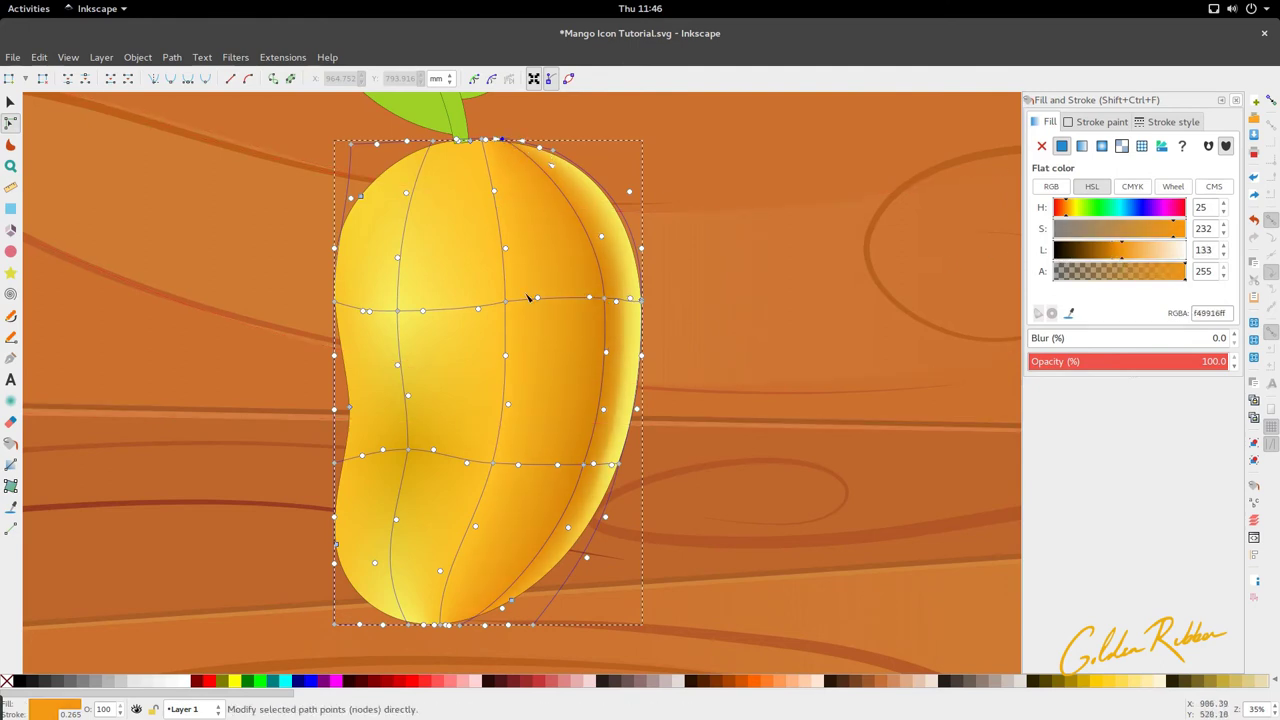
left_click(459, 625, "shift")
left_click_drag(1120, 256, 1117, 256)
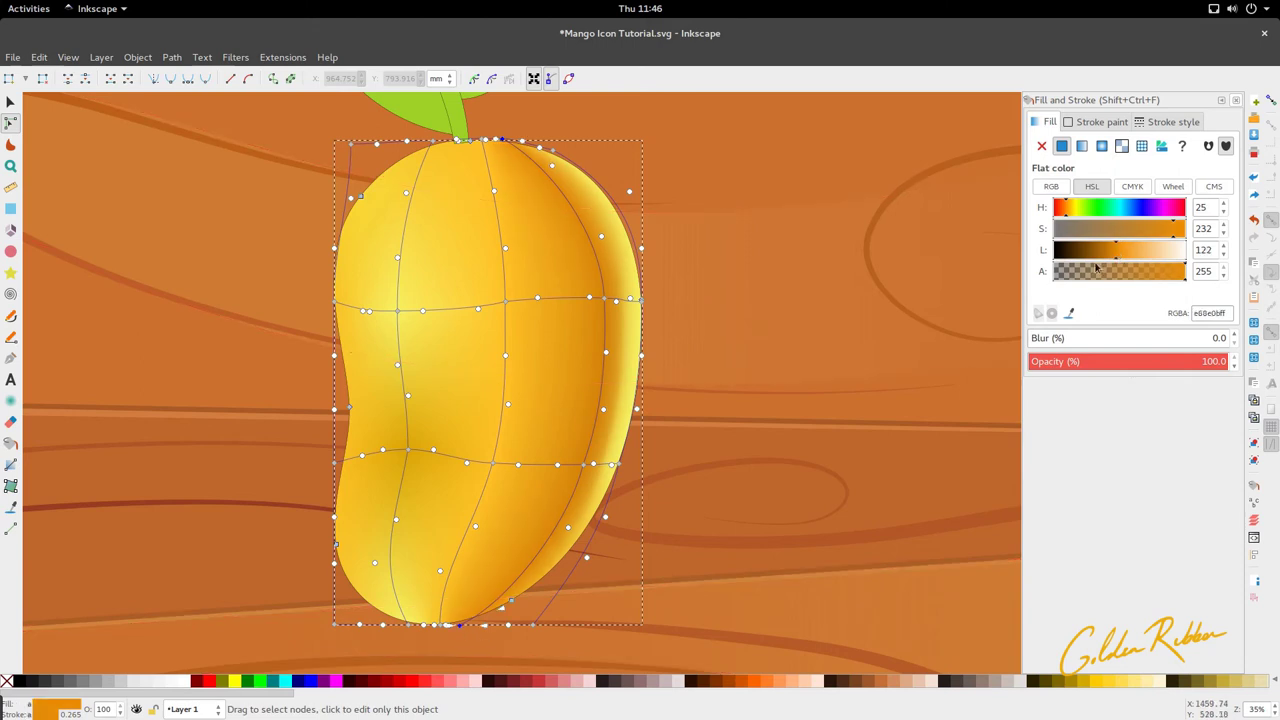
left_click(706, 323)
scroll(697, 212, "down", 1)
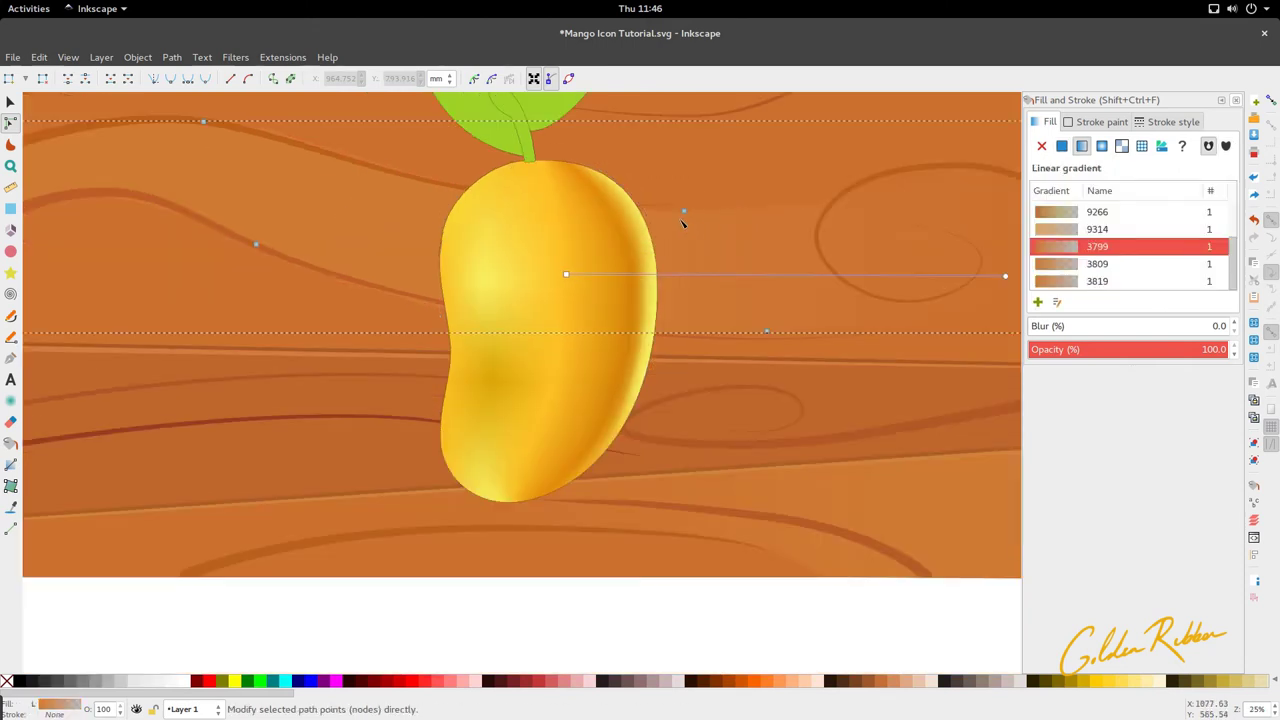
Curve the upper part of the right-hand mesh line outward along the rim and nudge its upper dark-orange node slightly inward.
scroll(680, 225, "up", 1)
left_click(639, 241)
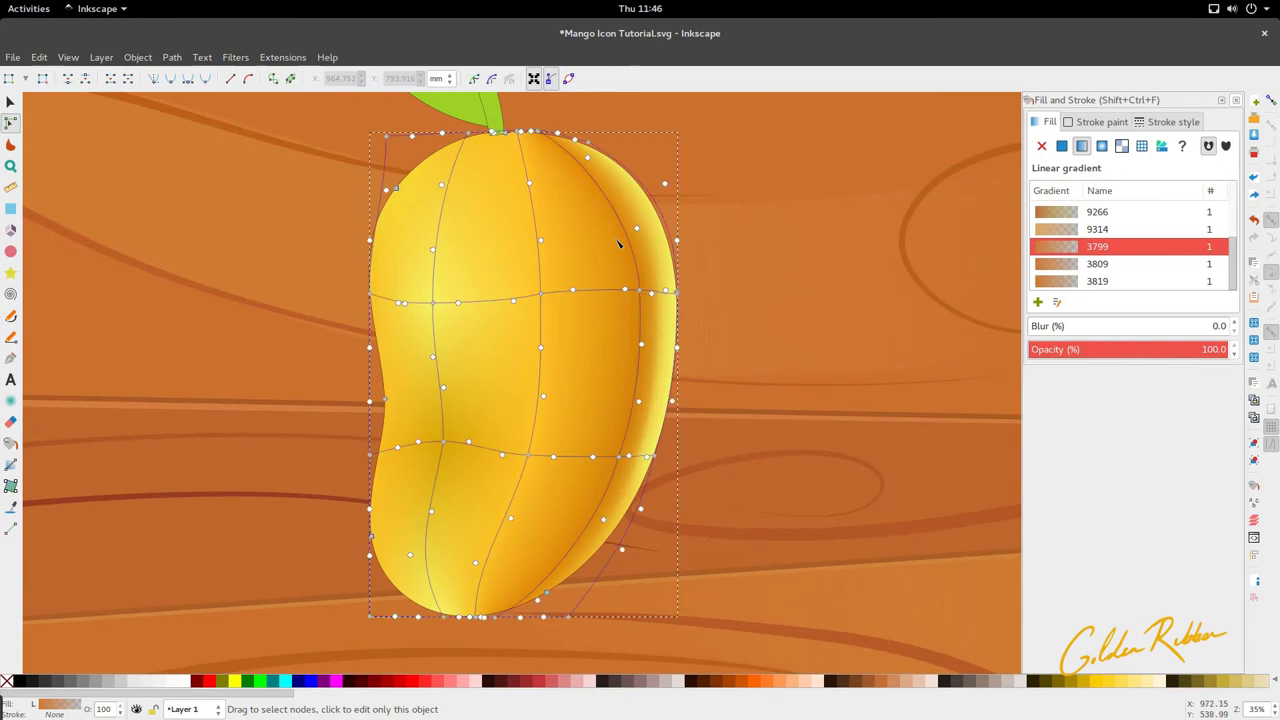
left_click(642, 290)
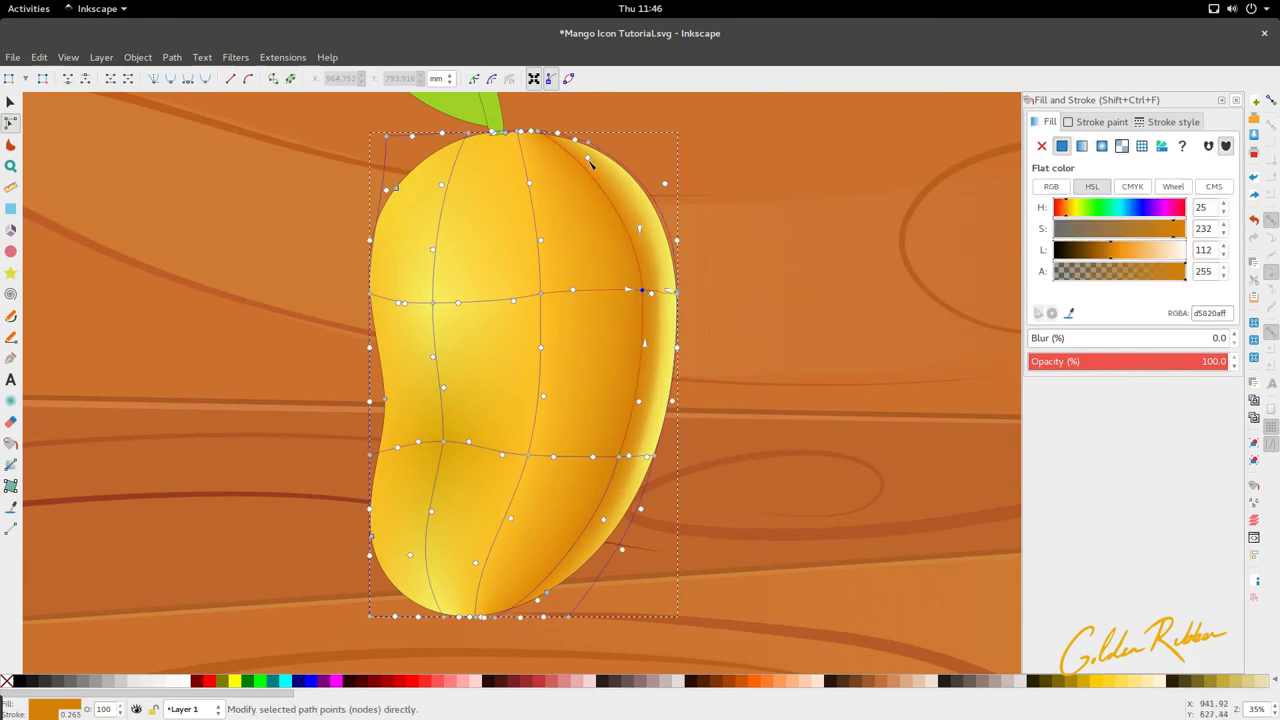
left_click_drag(598, 165, 628, 180)
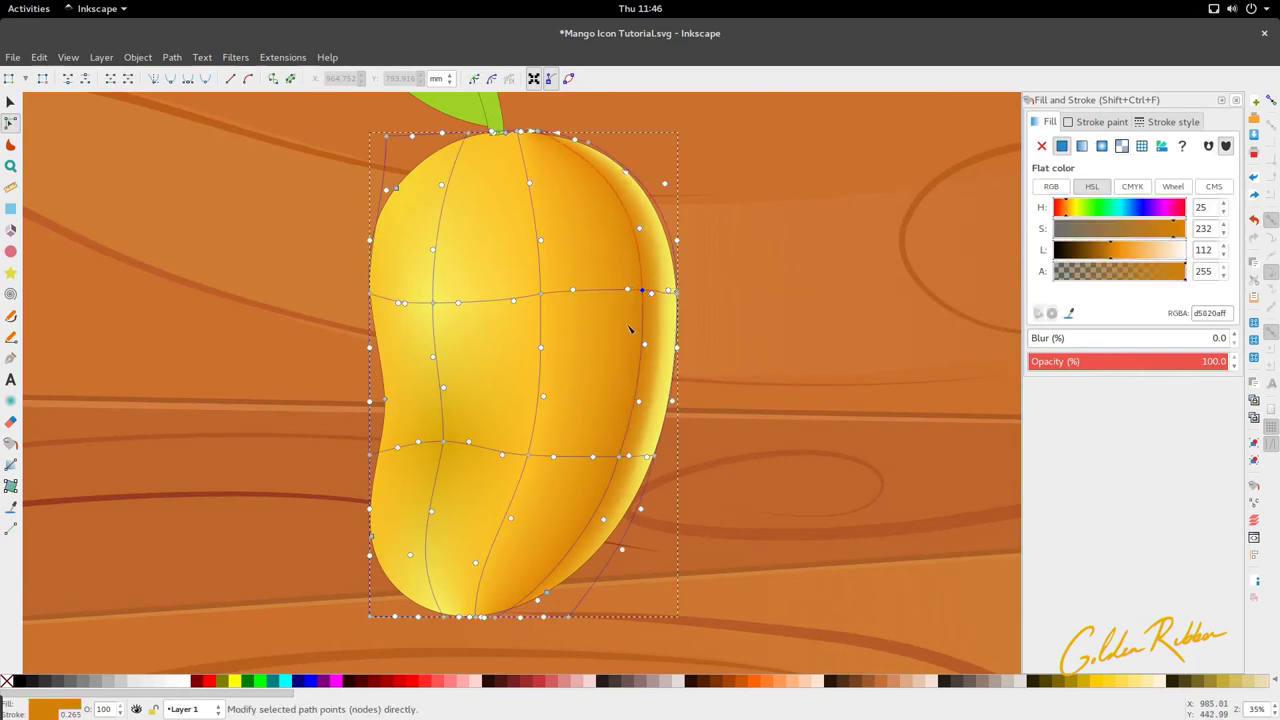
left_click_drag(643, 291, 646, 298)
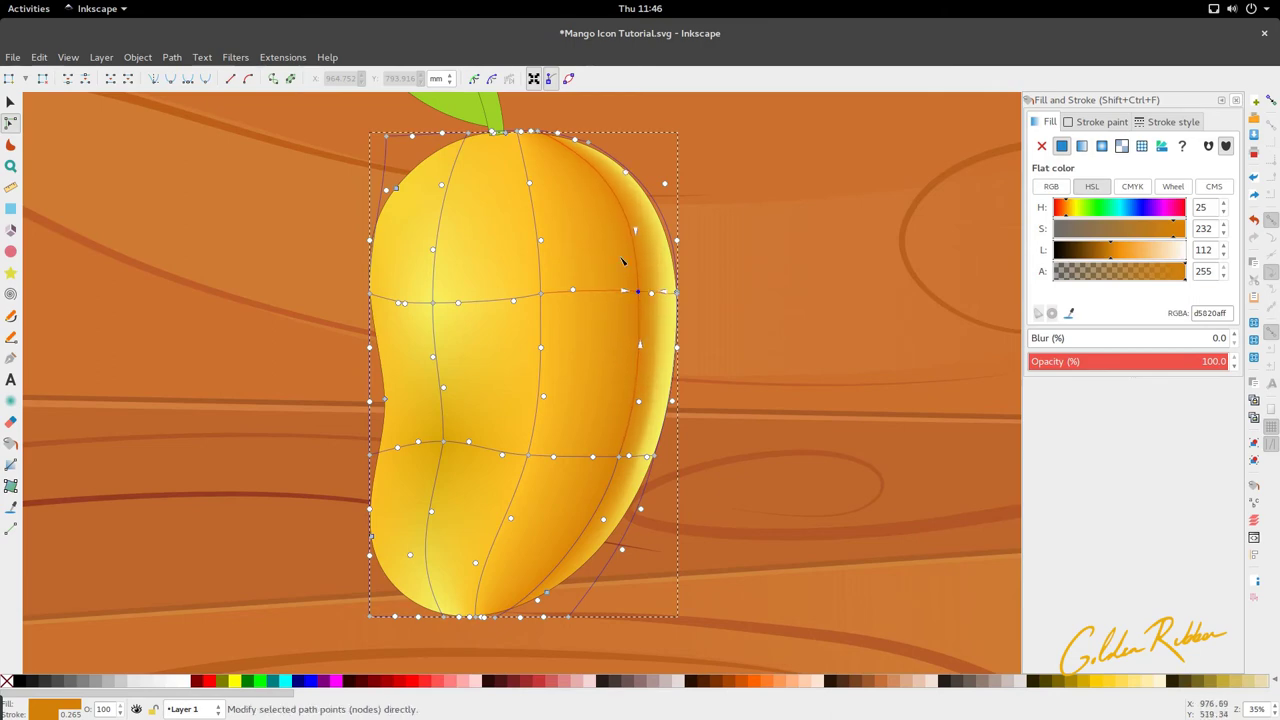
Brighten the upper inner node of the mango's right-hand mesh line to lightness 138, RGBA f59e20ff.
key("s")
scroll(588, 345, "down", 3)
scroll(588, 345, "up", 1)
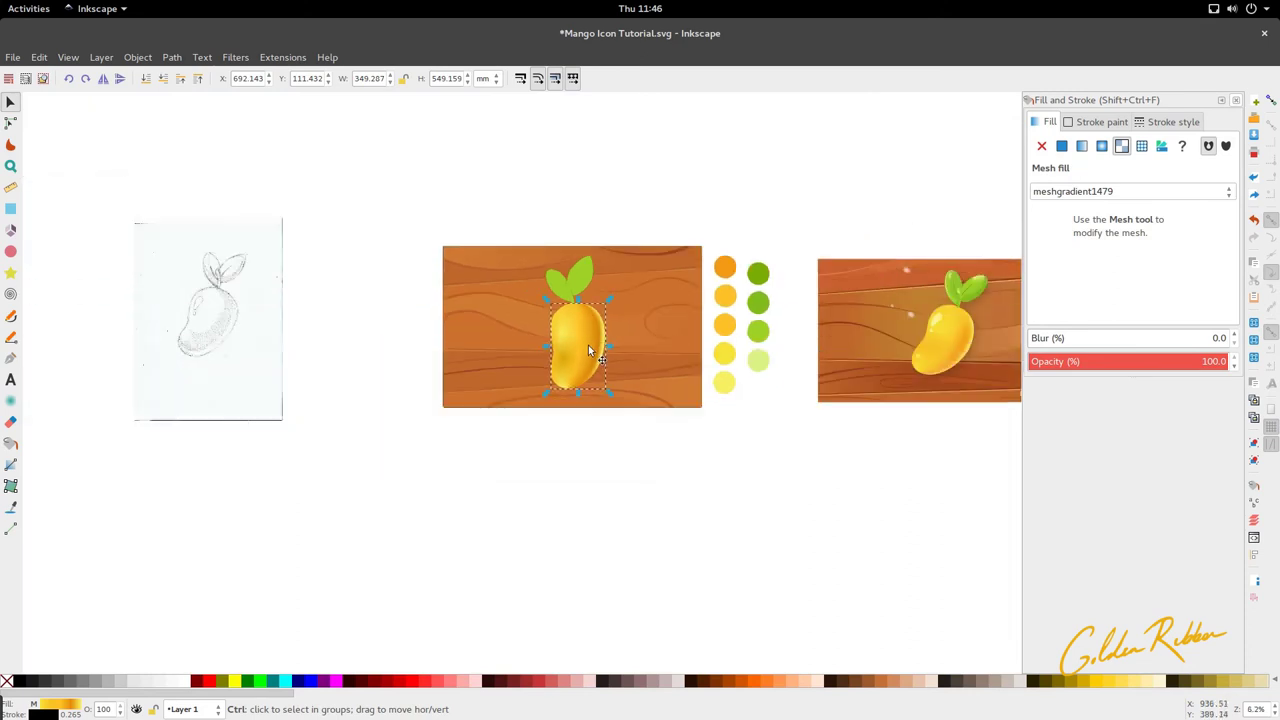
key("n")
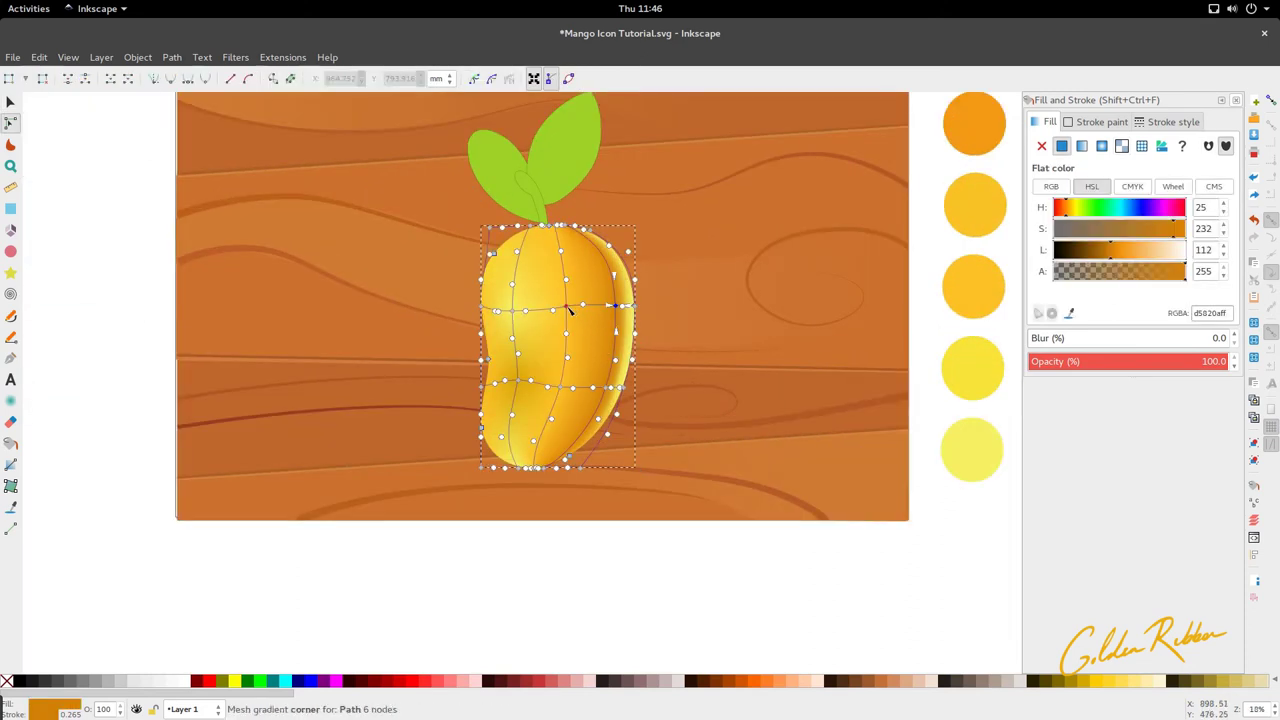
left_click(566, 306)
left_click_drag(1120, 260, 1125, 260)
left_click(620, 315)
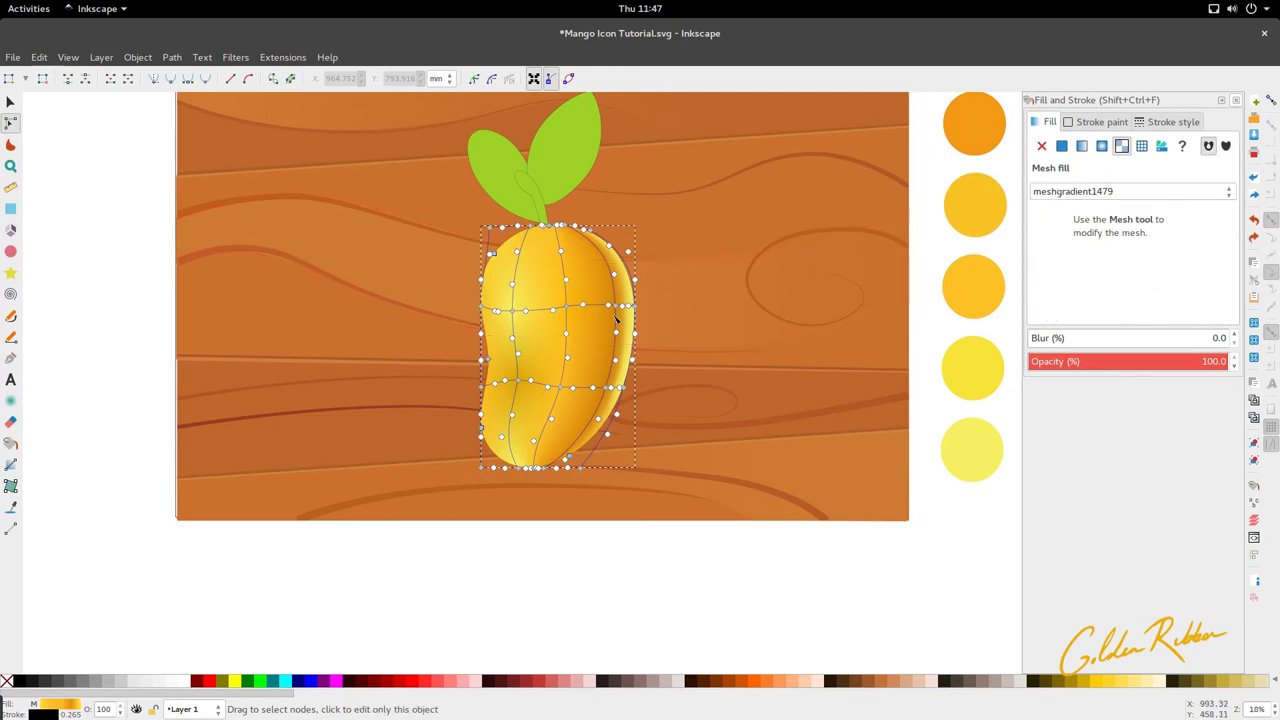
scroll(620, 315, "up", 2)
left_click(617, 297)
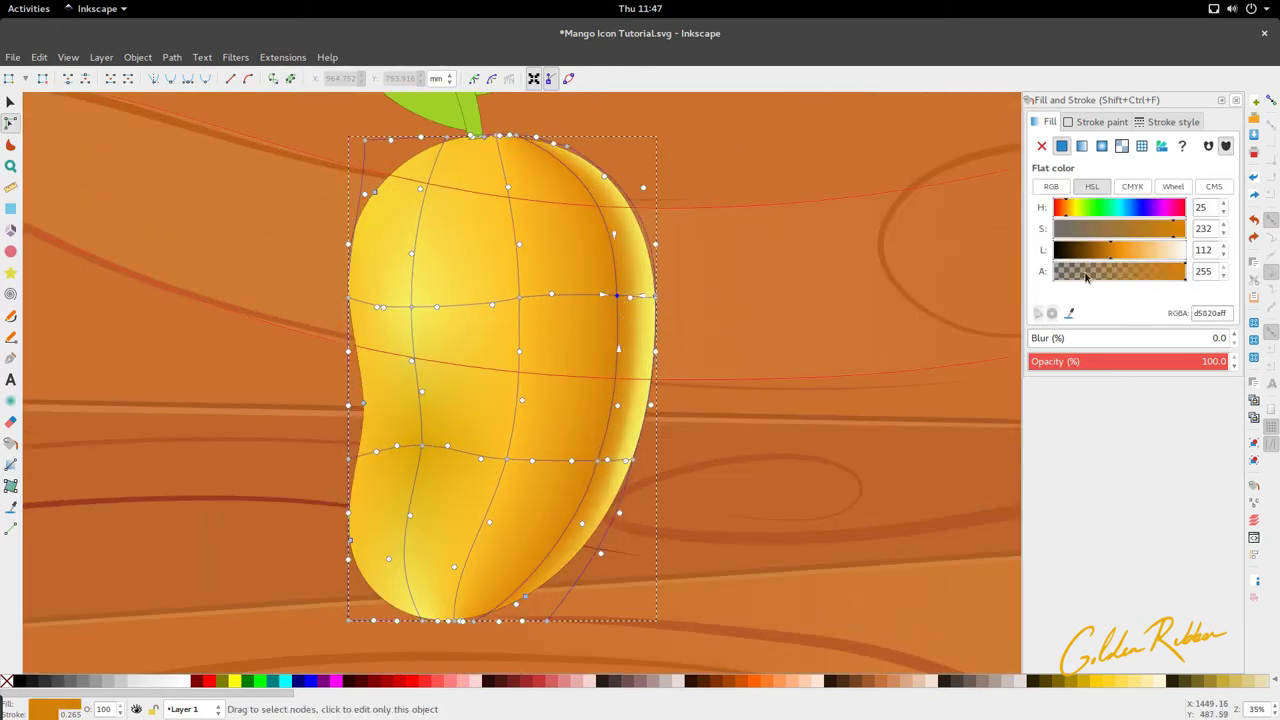
left_click_drag(1117, 260, 1123, 260)
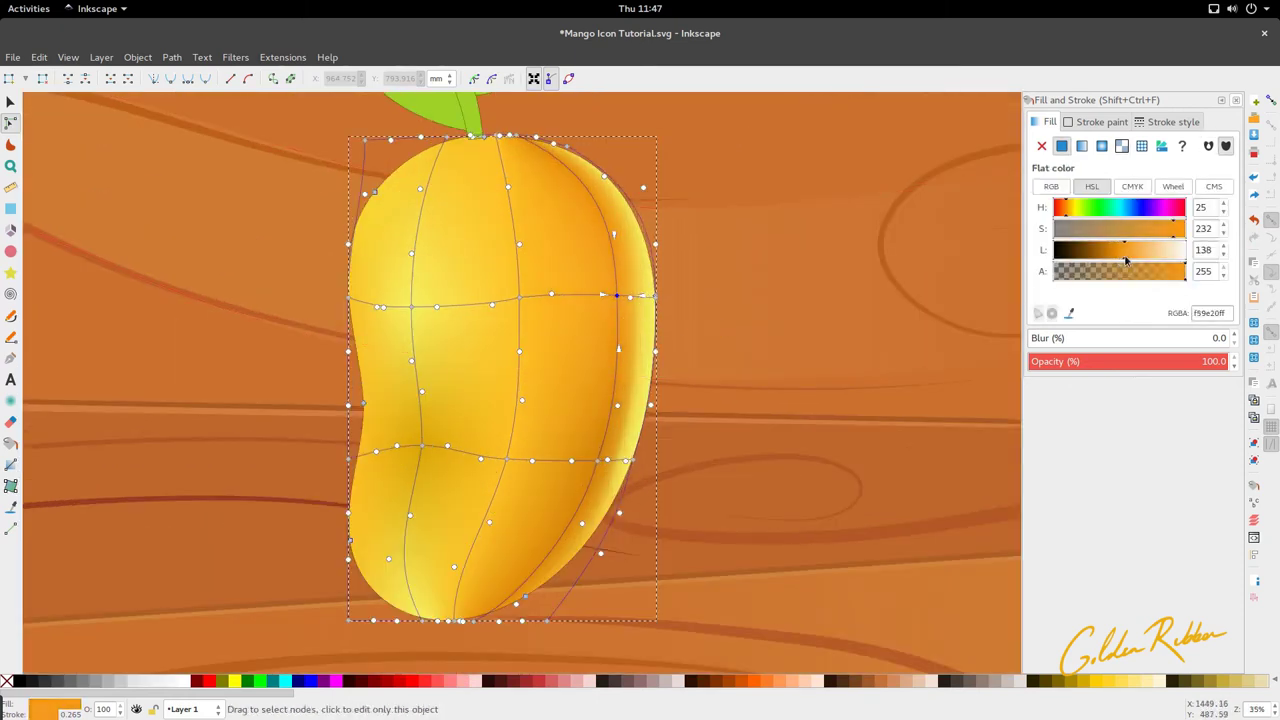
Recolor the dark amber node on the left inner mesh line with orange sampled from the mango's shaded right side, RGBA de8d0eff.
key("s")
left_click(766, 420)
scroll(691, 321, "down", 4)
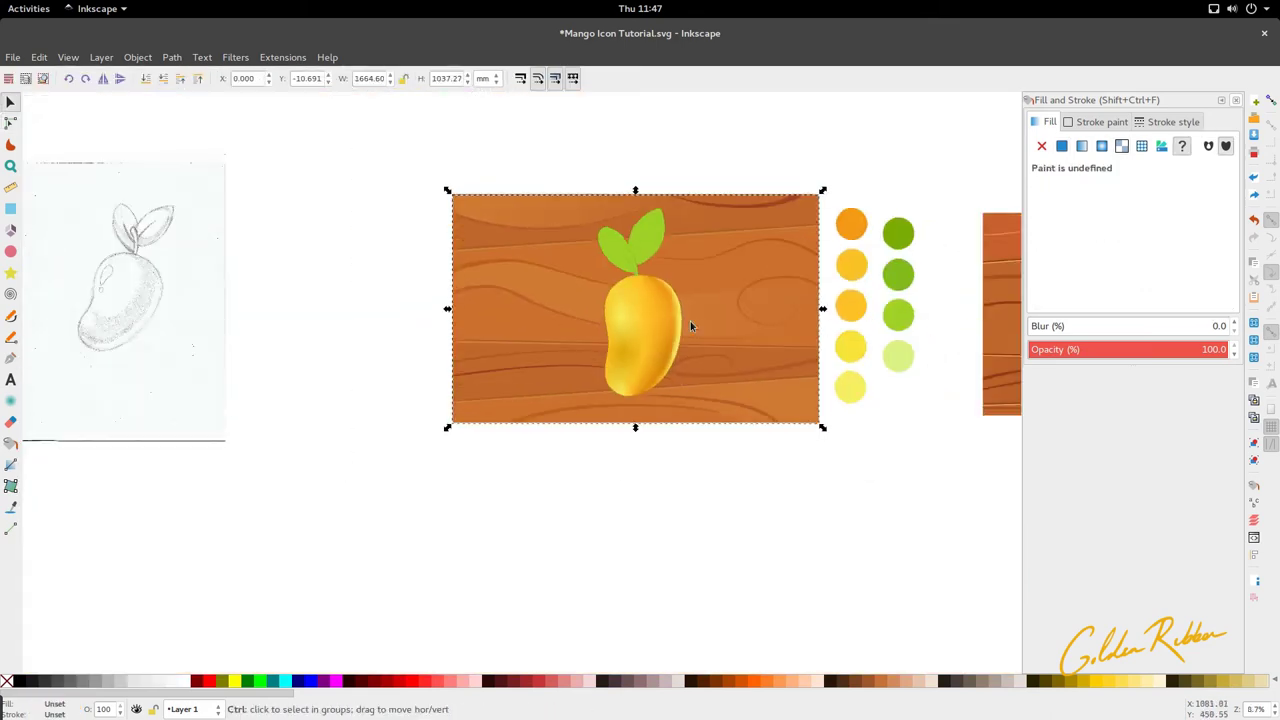
scroll(685, 329, "up", 3)
double_click(541, 321)
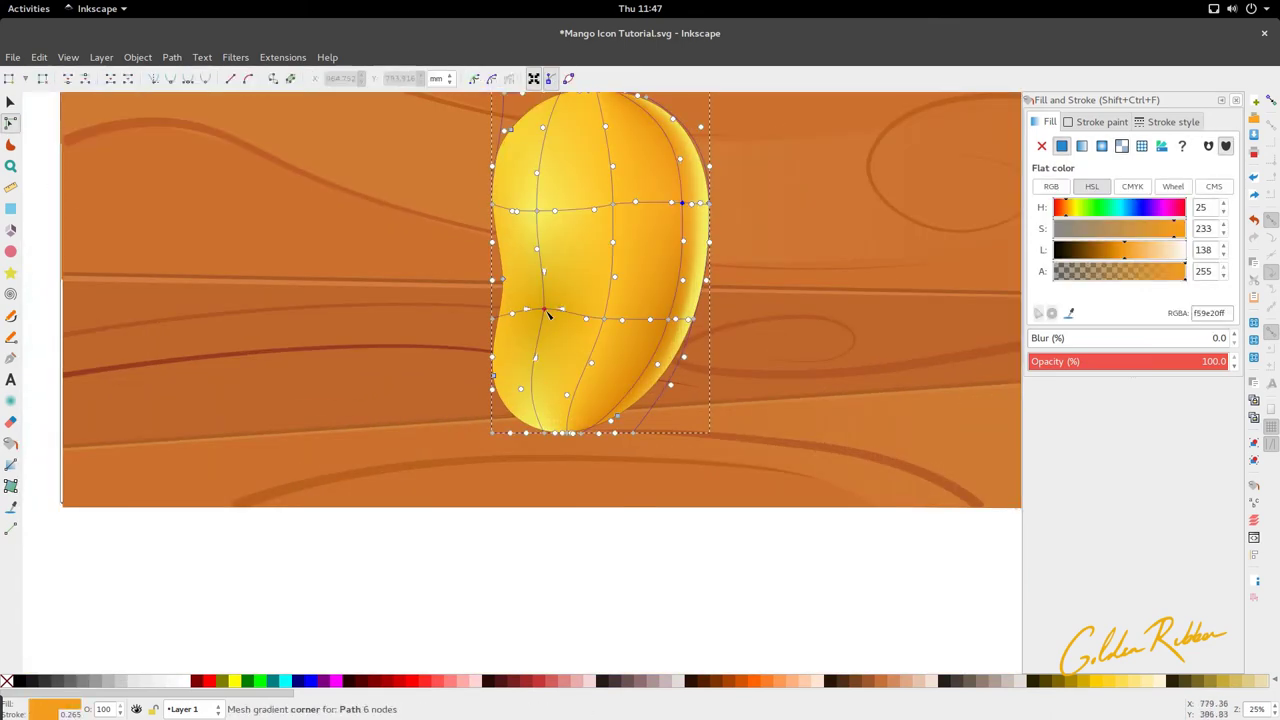
left_click(542, 311)
key("d")
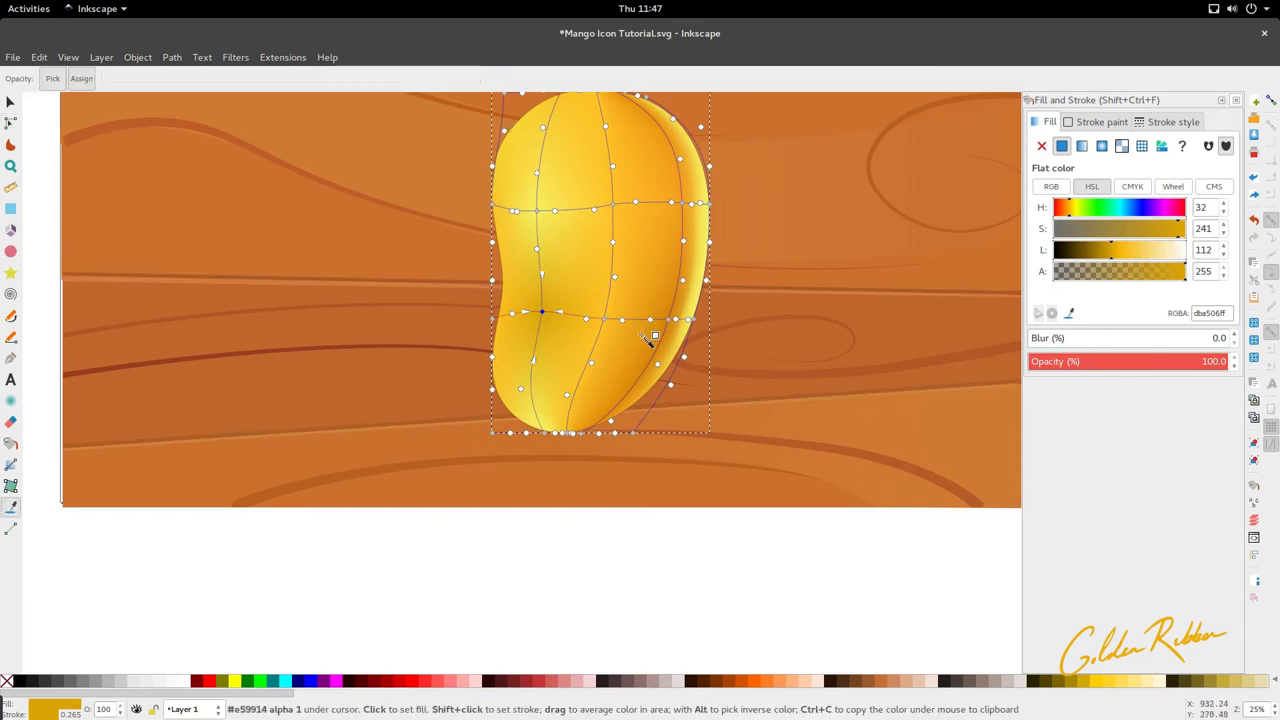
left_click(663, 348)
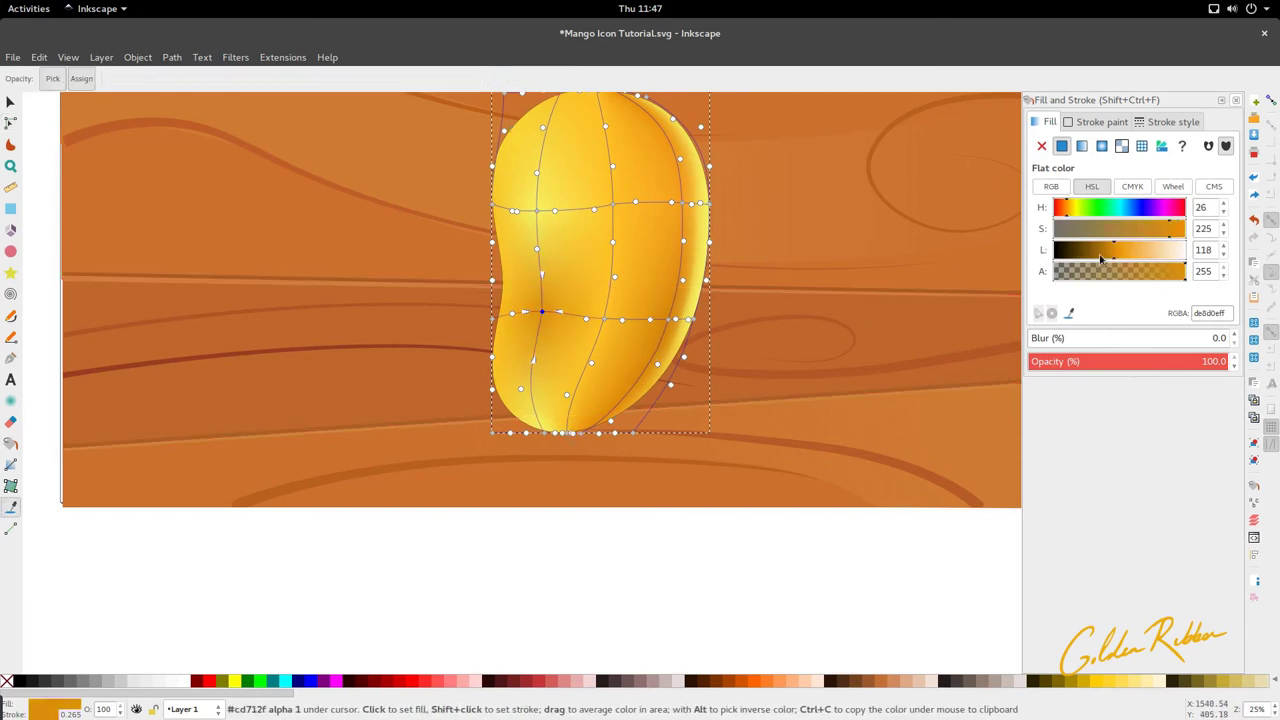
Try a lighter shade of orange on the lower node of the mango's left inner mesh line.
left_click_drag(1103, 259, 1120, 263)
key("s")
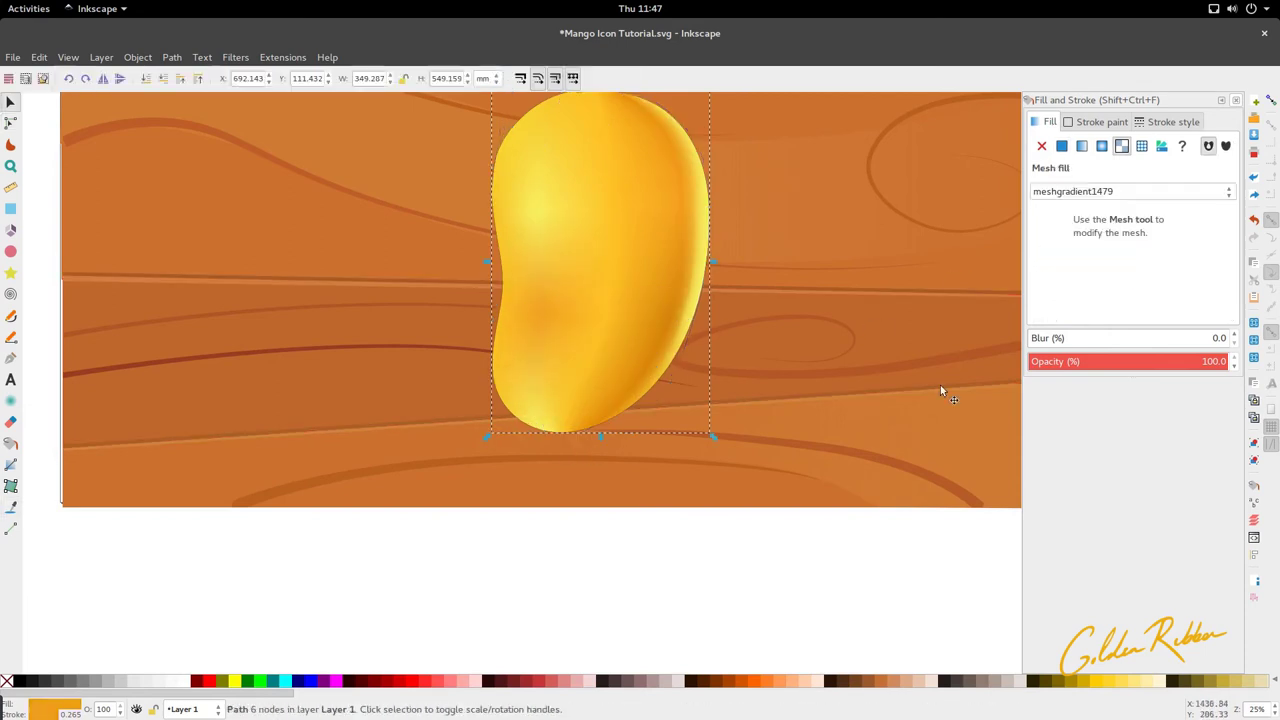
left_click(752, 320)
scroll(752, 320, "down", 2)
scroll(754, 327, "up", 2)
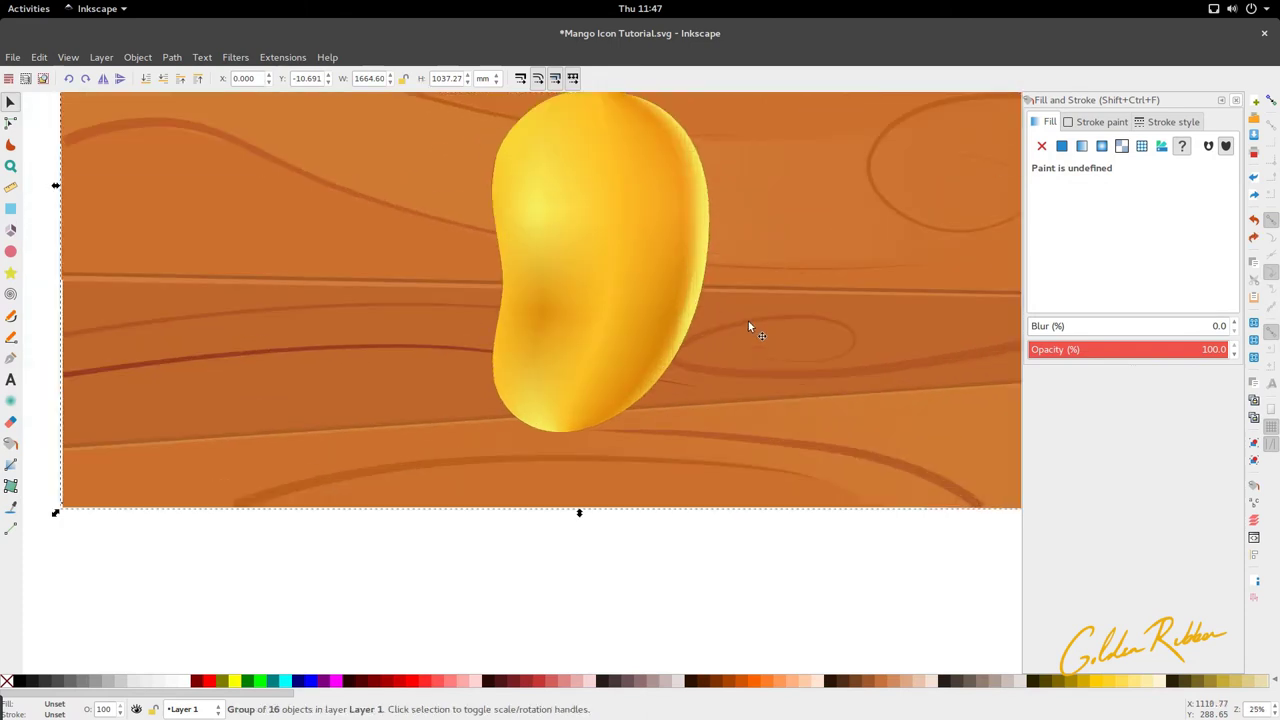
scroll(667, 310, "down", 2)
scroll(612, 320, "up", 2)
Move the lower node of the mango's left inner mesh line slightly down and fine-tune its hue.
left_click(605, 322)
key("n")
left_click(581, 308)
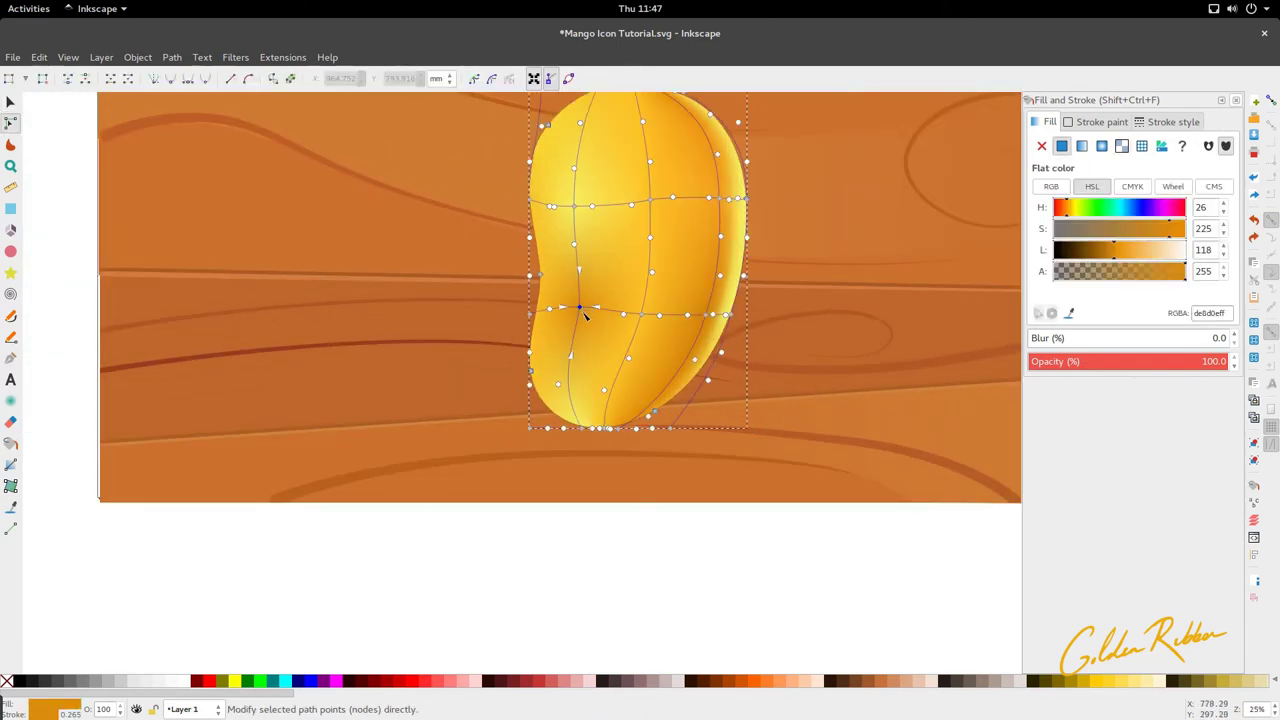
left_click_drag(581, 308, 582, 316)
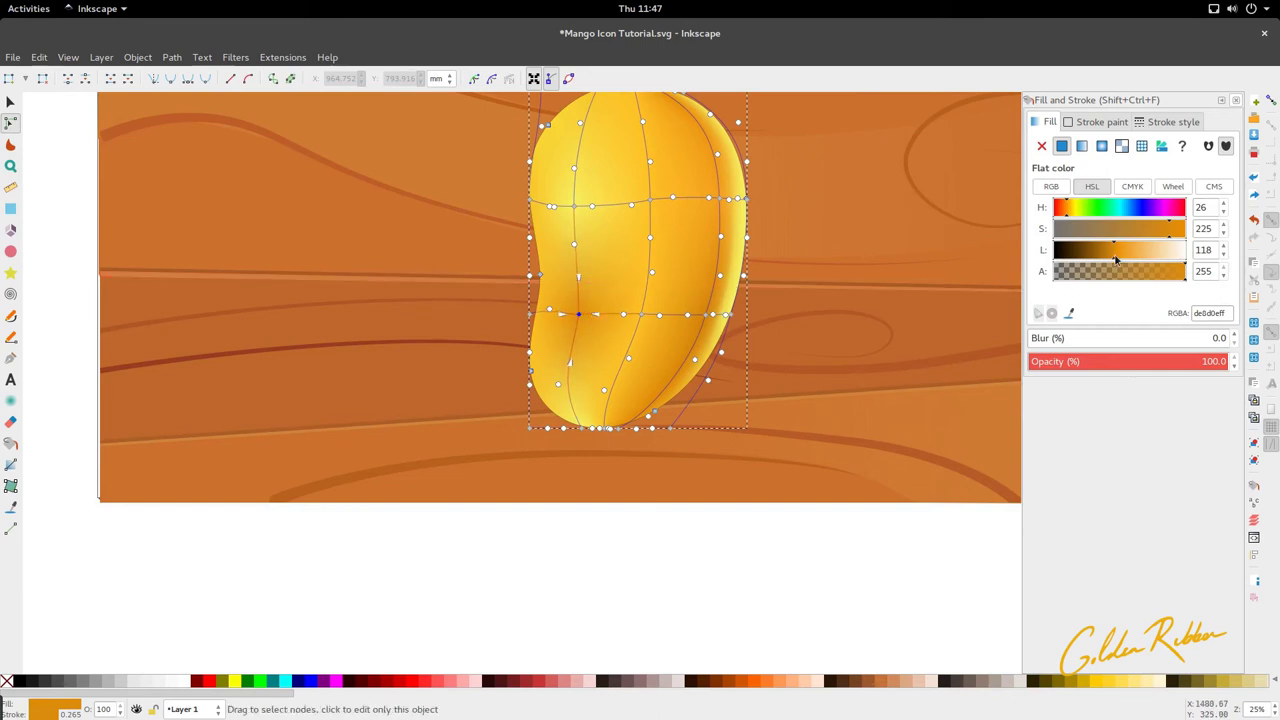
left_click(1067, 214)
key("s")
left_click(813, 285)
scroll(712, 267, "down", 3, "ctrl")
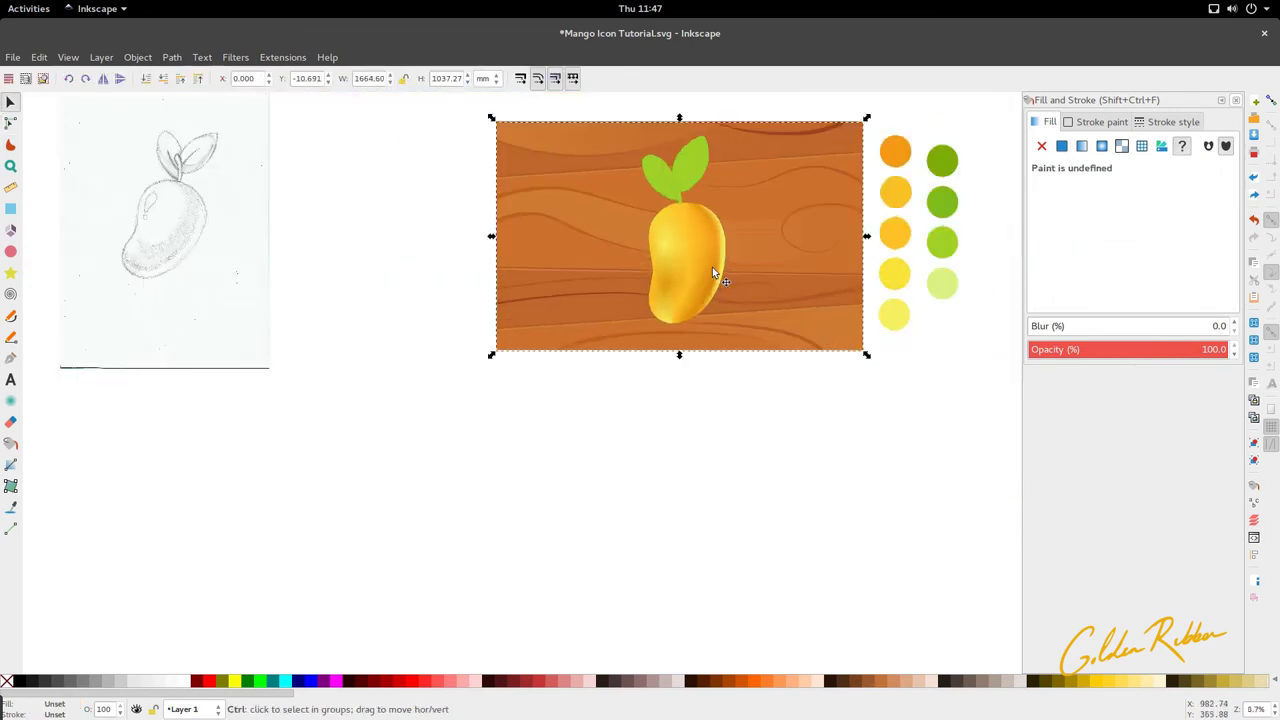
Recolor the lower node of the mango's left inner mesh line to hue 31, lightness 134, RGBA f1b51aff.
scroll(712, 267, "up", 2)
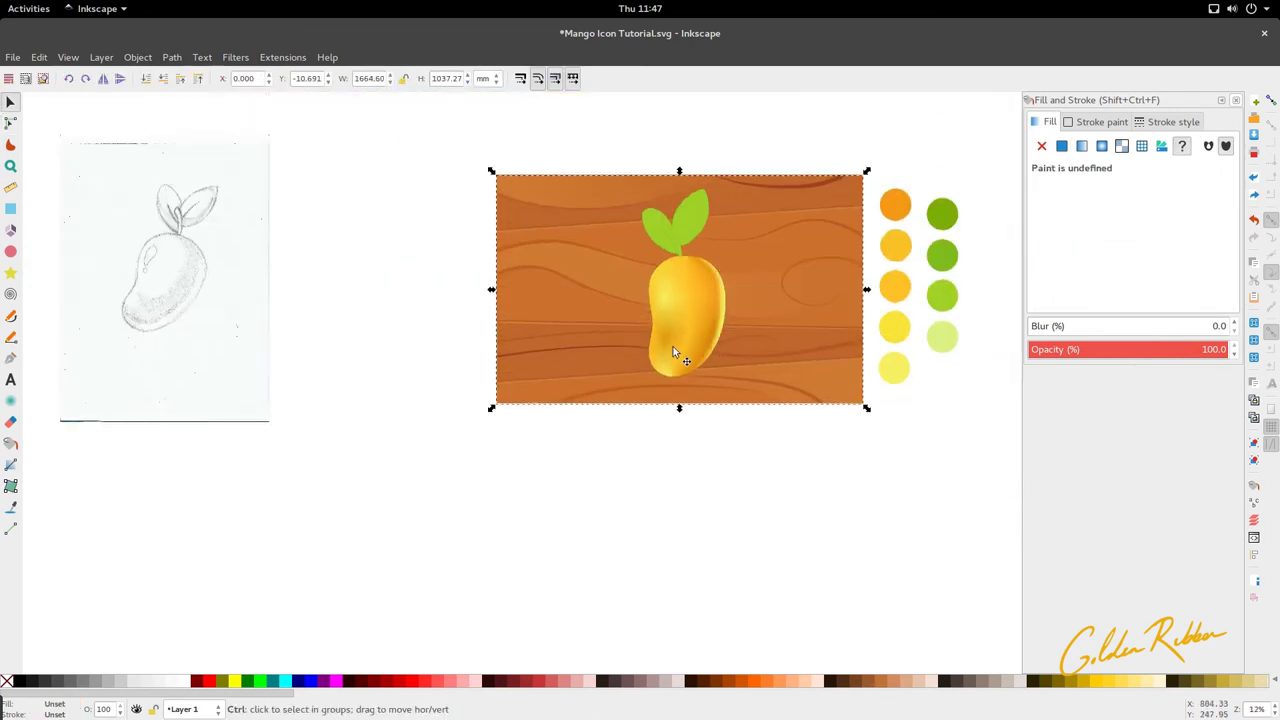
scroll(677, 340, "up", 4)
key("n")
left_click(673, 349)
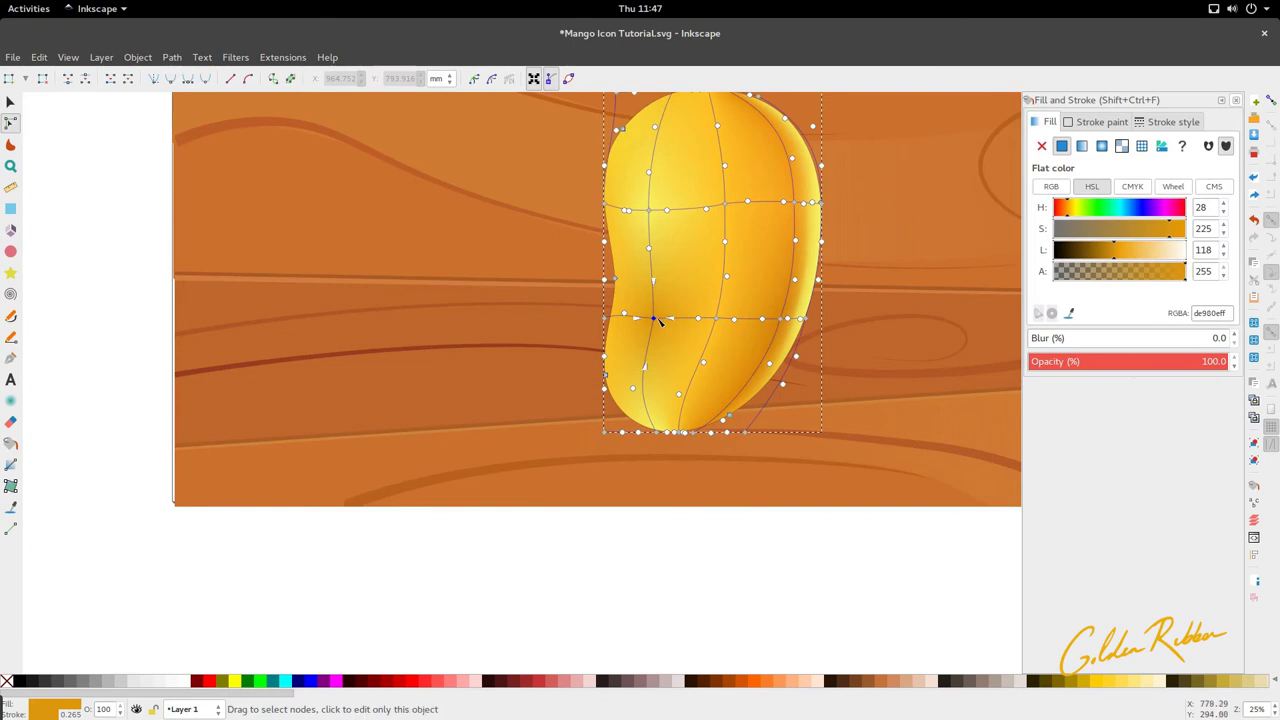
left_click_drag(1114, 258, 1122, 259)
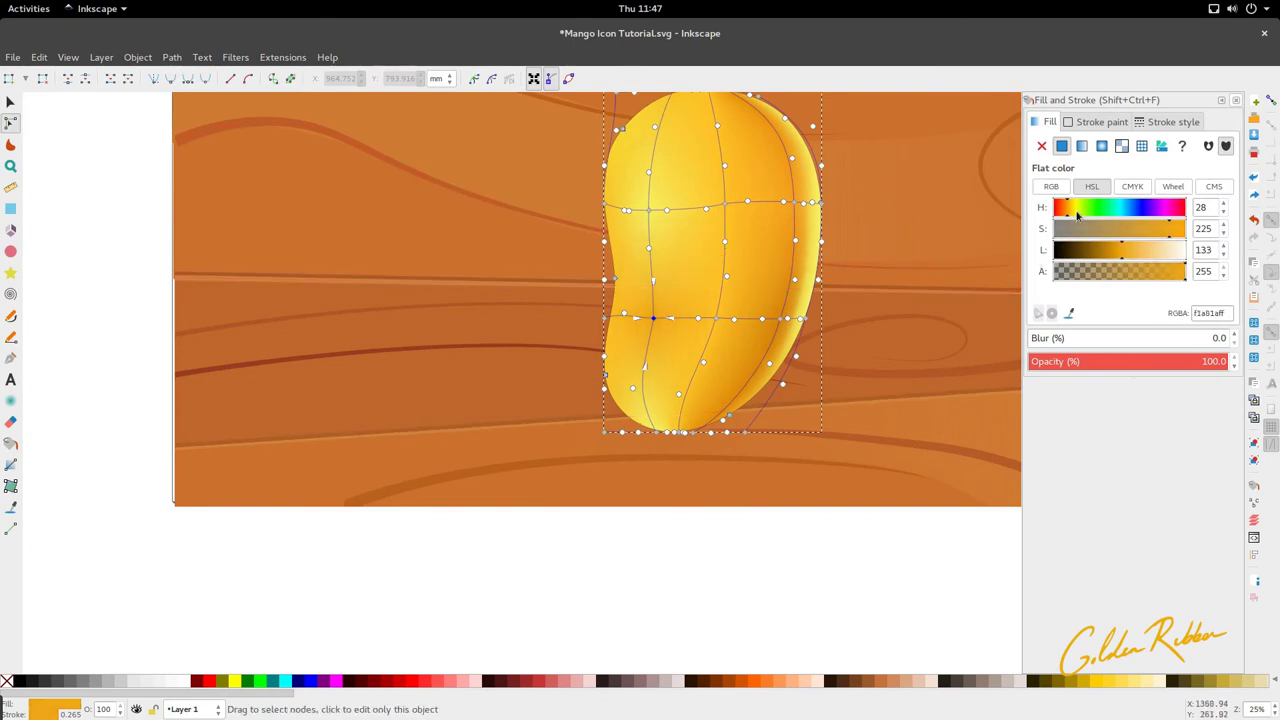
left_click_drag(1068, 213, 1070, 214)
key("s")
left_click(837, 397)
scroll(629, 353, "down", 2)
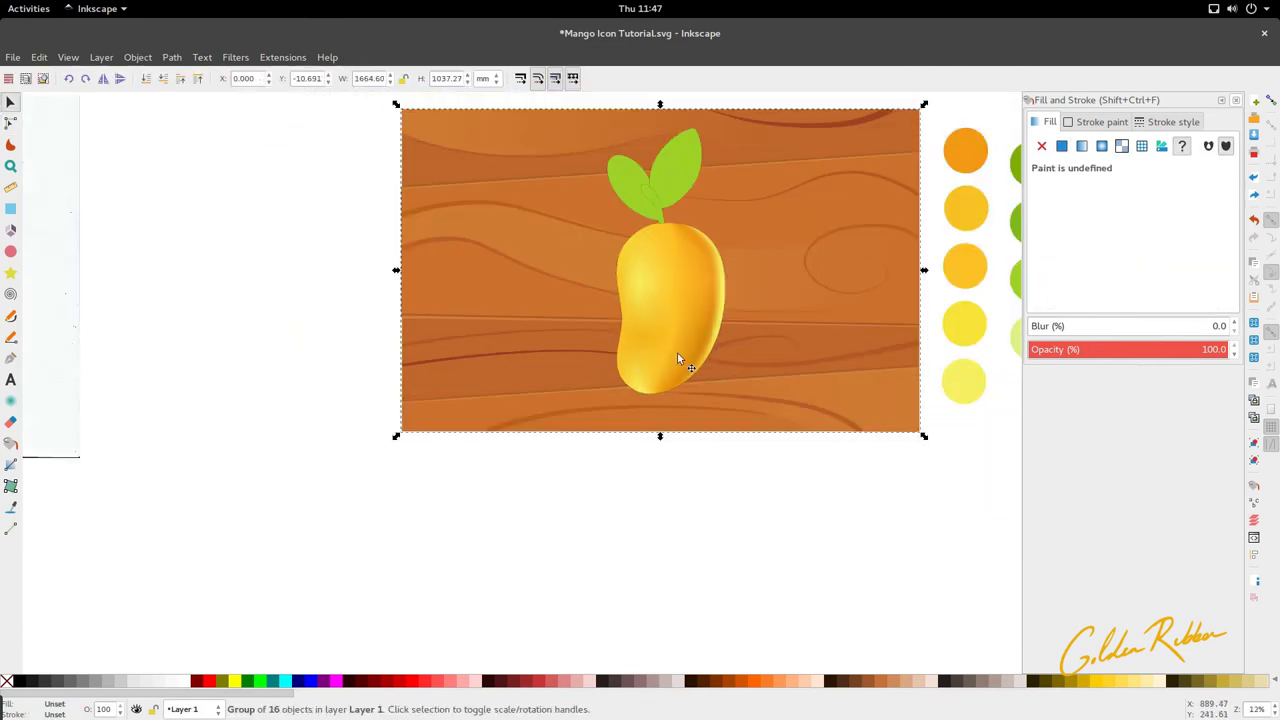
scroll(678, 358, "up", 1)
scroll(659, 445, "up", 3)
double_click(677, 437)
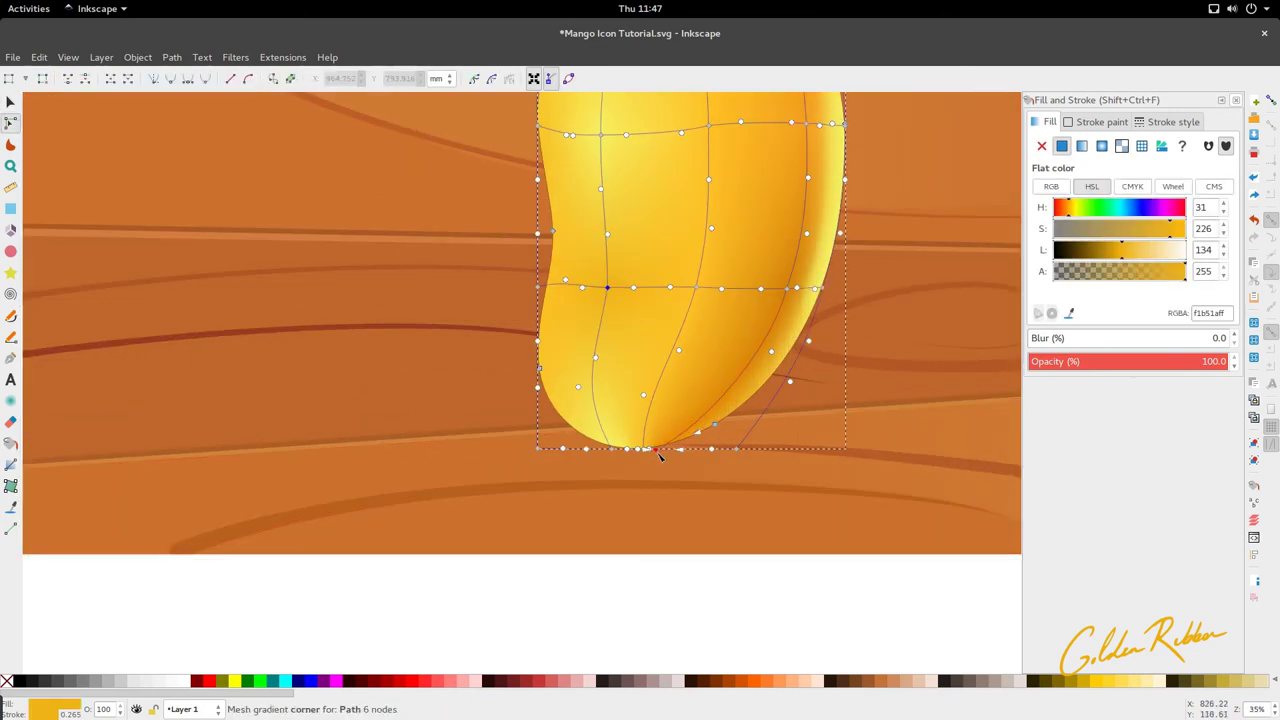
key("s")
scroll(635, 358, "down", 4)
scroll(635, 358, "up", 2)
scroll(639, 369, "up", 4)
Remove the black stroke from the mango shape and save the document.
left_click(646, 343, "ctrl")
scroll(648, 340, "down", 3)
left_click(650, 415)
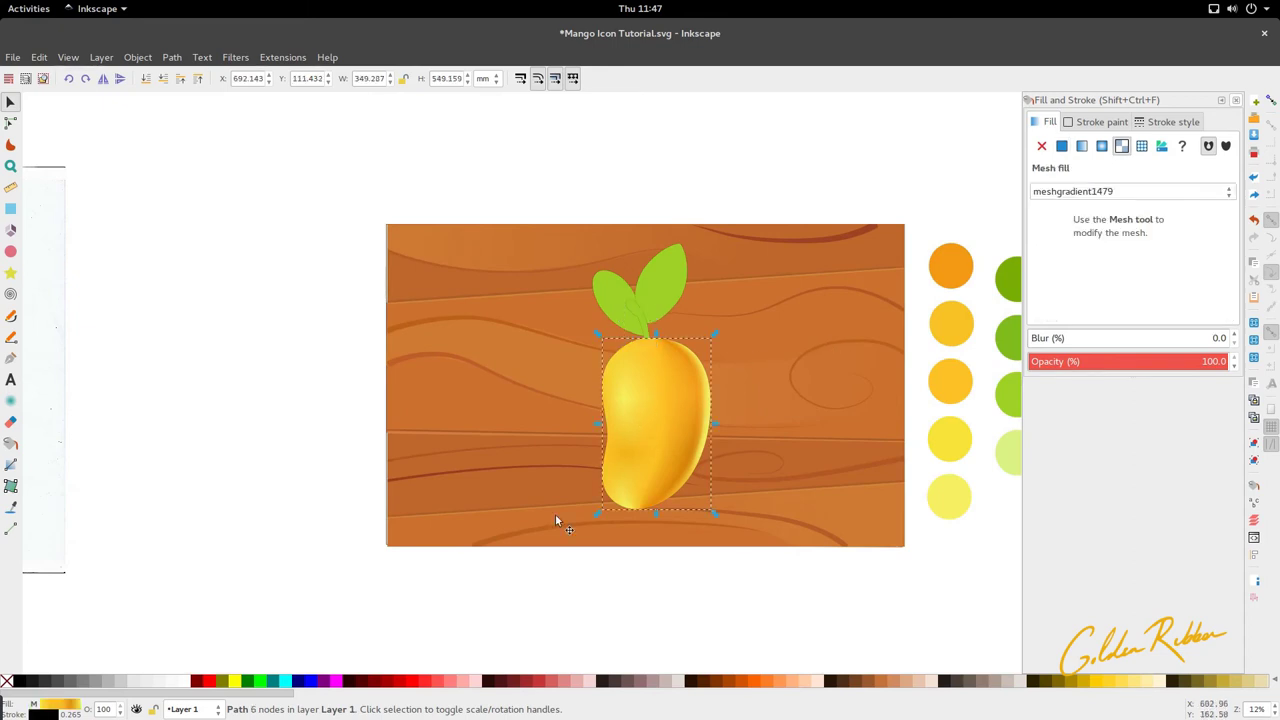
right_click(48, 714)
left_click(72, 707)
left_click(243, 529)
key("ctrl+s")
Draw a closed, curved highlight outline along the mango's upper left edge, using the finished reference mango as a guide.
scroll(587, 356, "down", 2)
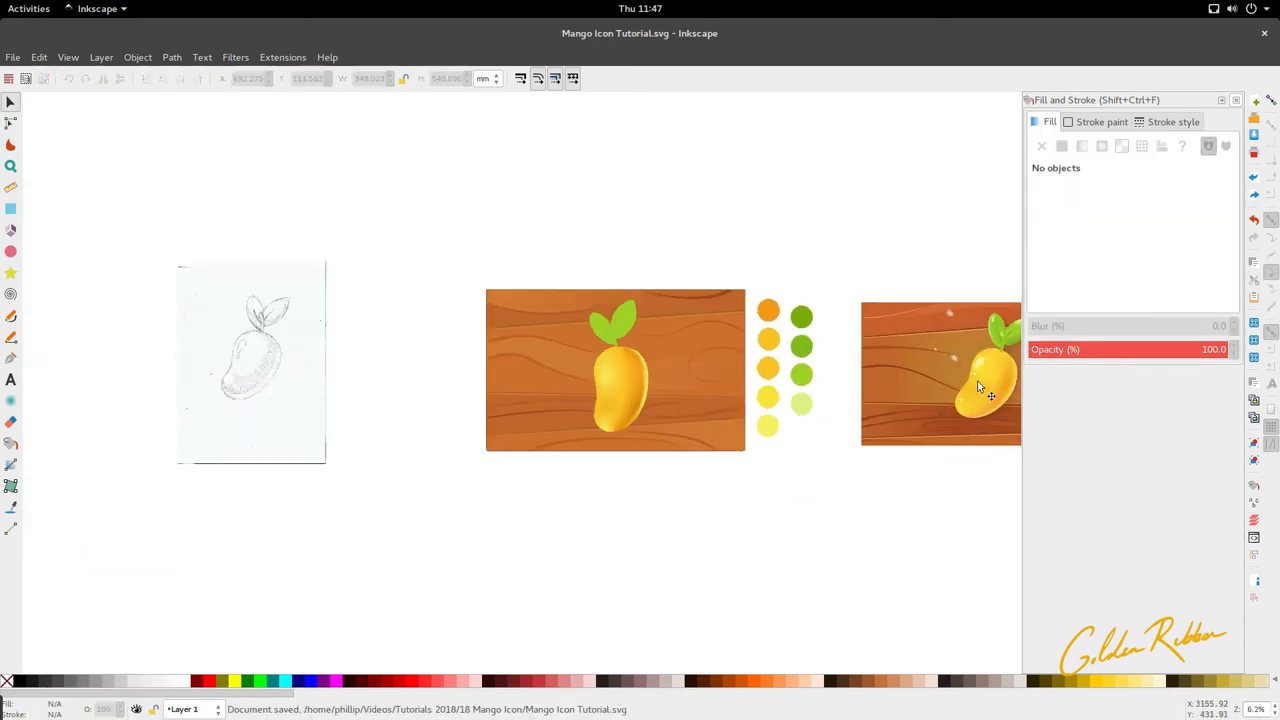
scroll(977, 380, "up", 3)
scroll(807, 415, "down", 2)
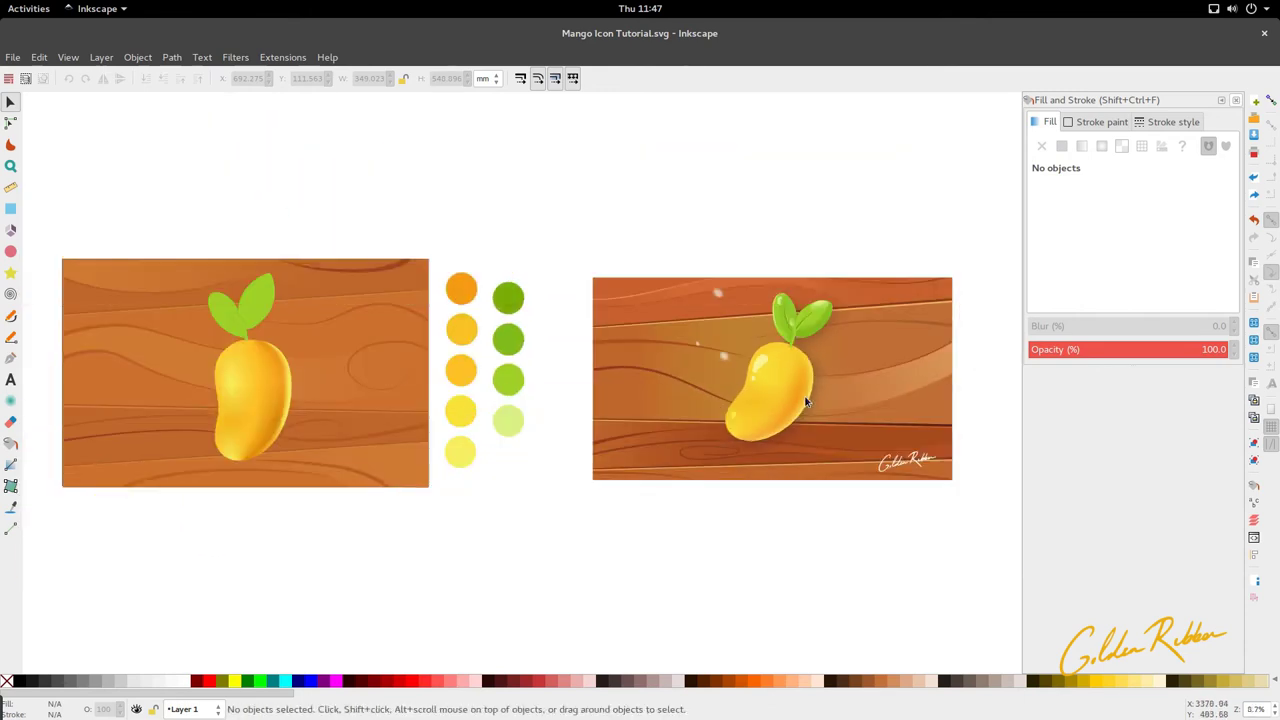
scroll(808, 395, "left", 8)
scroll(543, 383, "up", 3)
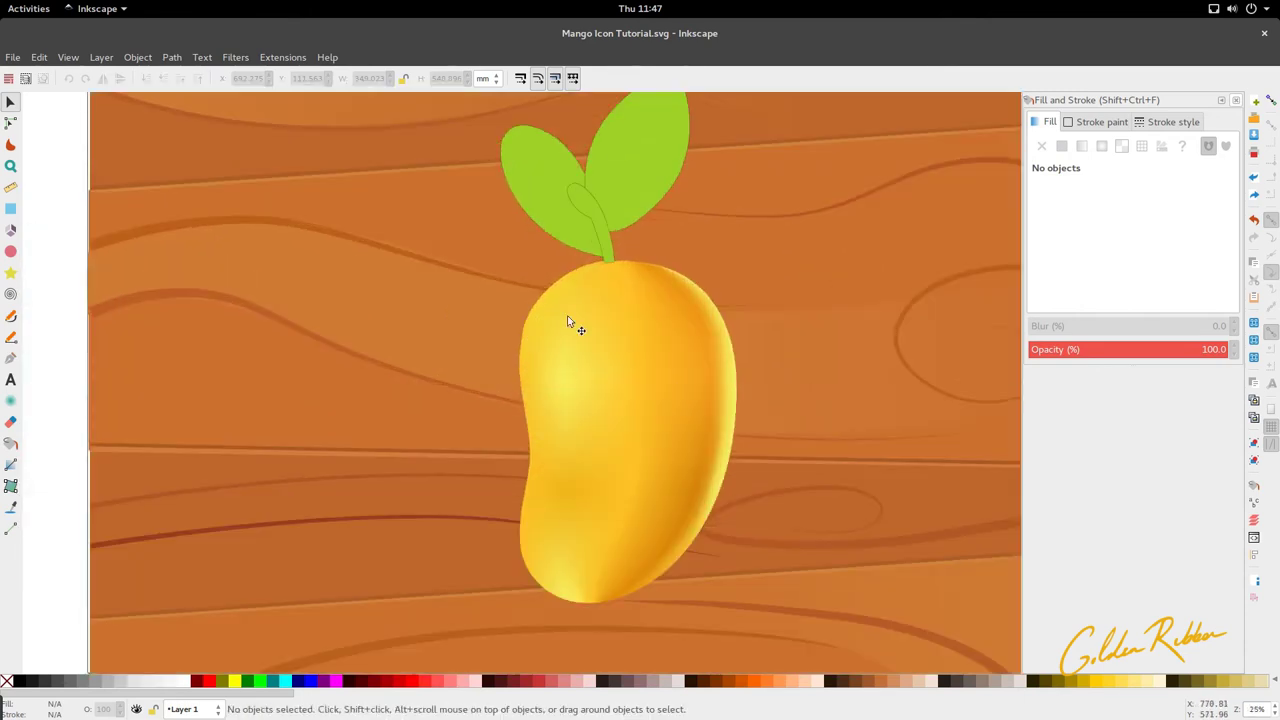
key("b")
left_click(560, 298)
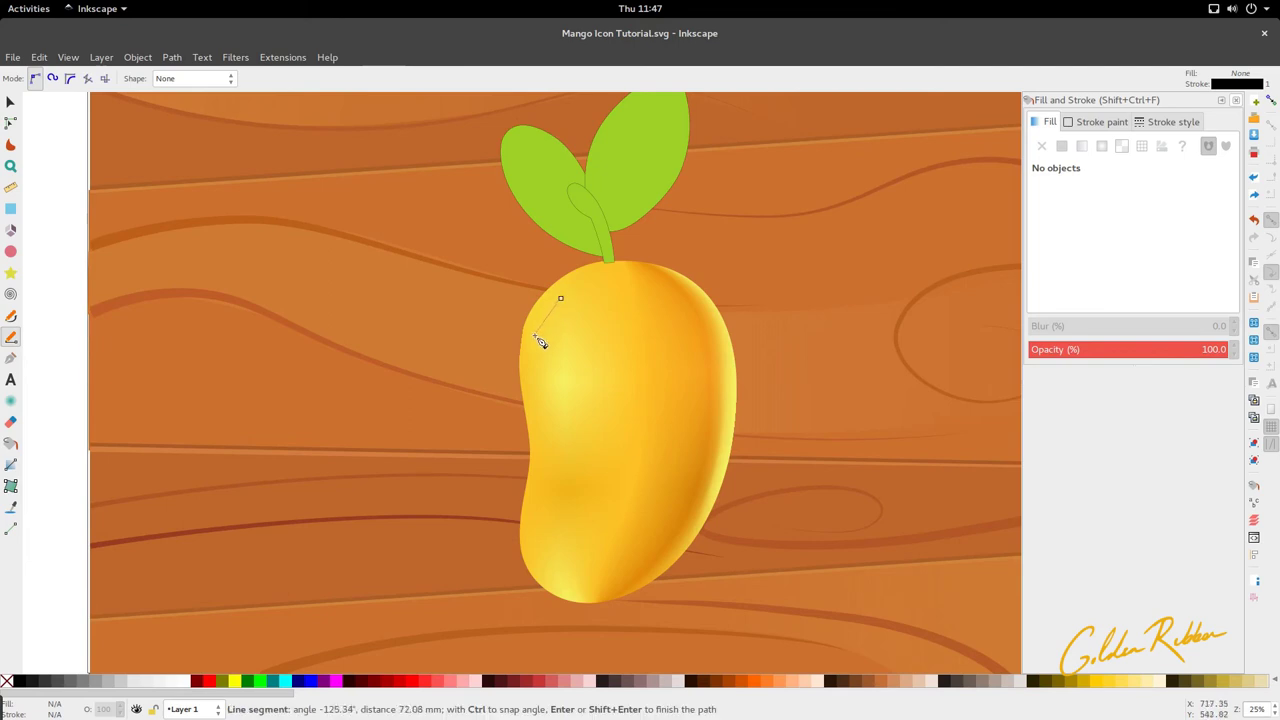
left_click_drag(536, 338, 562, 299)
left_click(563, 302)
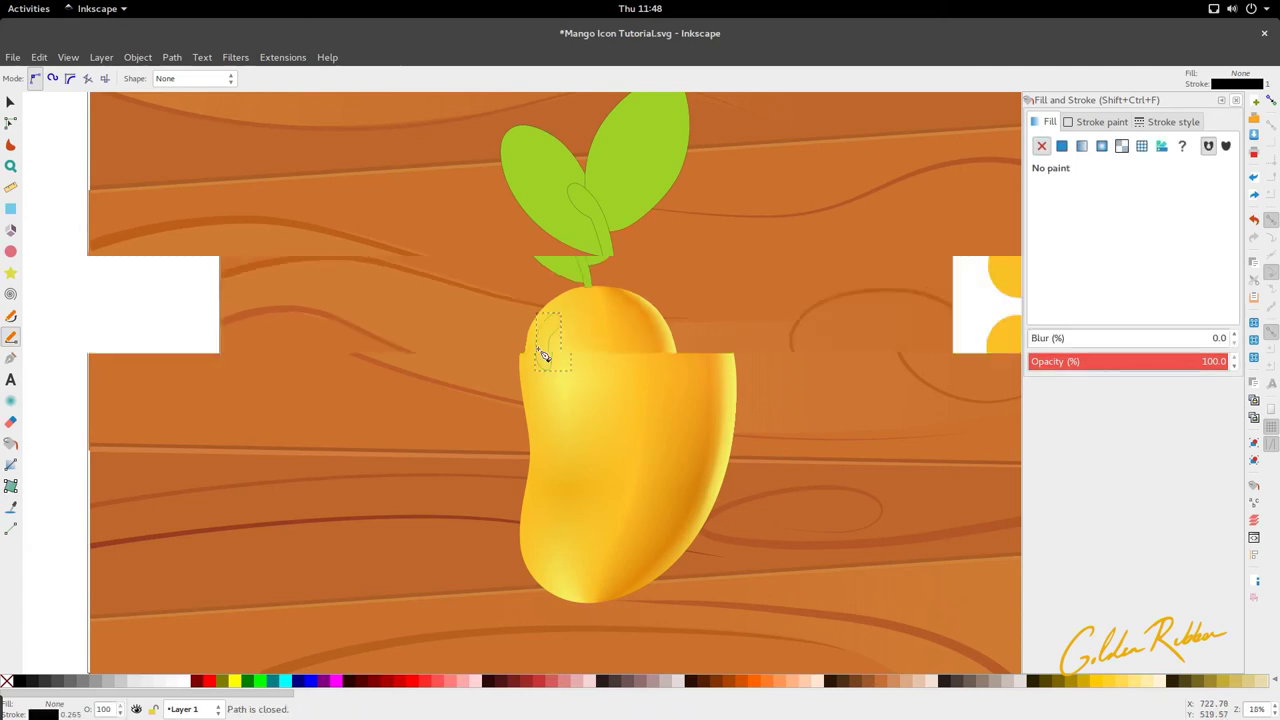
Delete the highlight's top node, smooth its curves to a shape about 59 by 111 mm, and fill it with white.
scroll(560, 306, "up", 3)
key("s")
key("n")
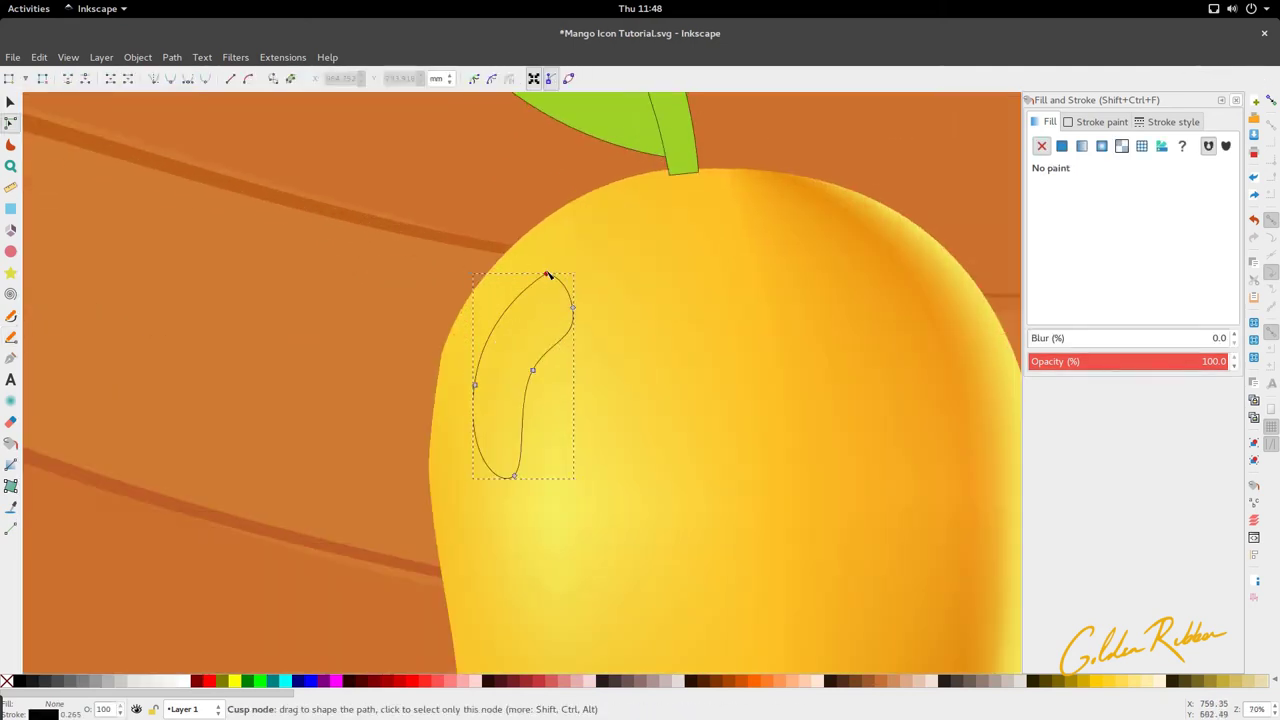
left_click(547, 275)
key("Delete")
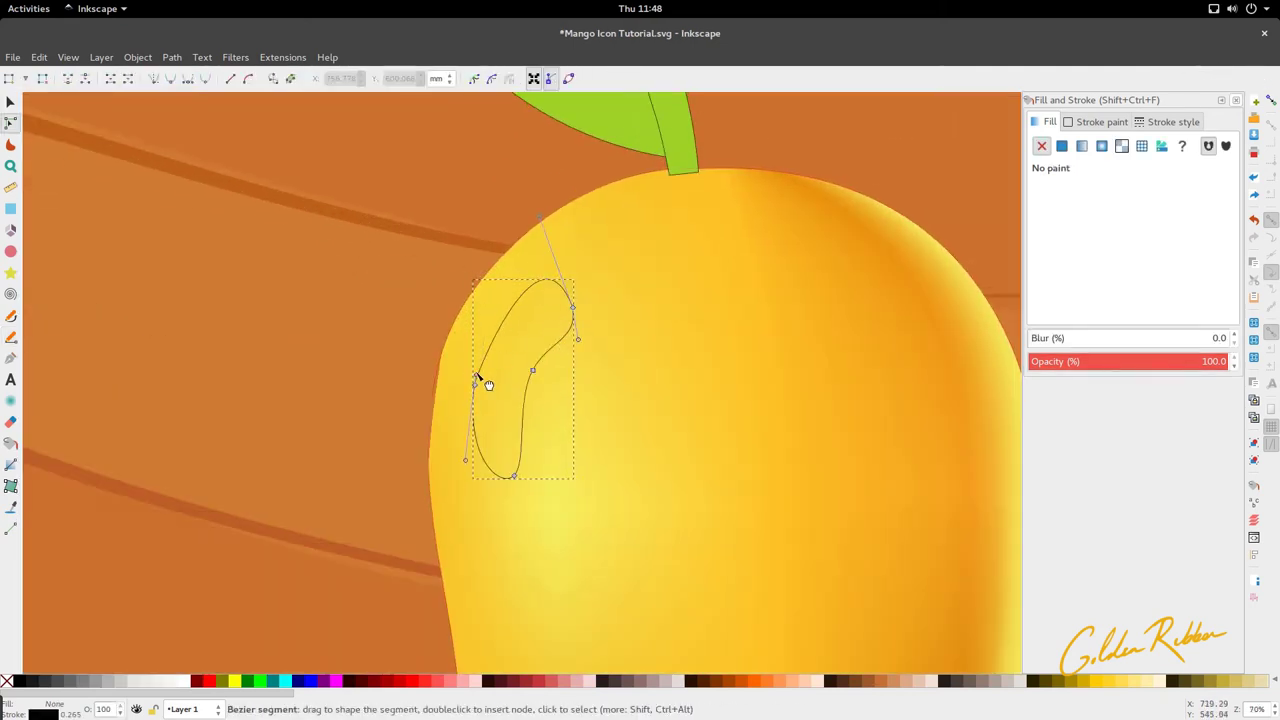
left_click_drag(478, 376, 479, 357)
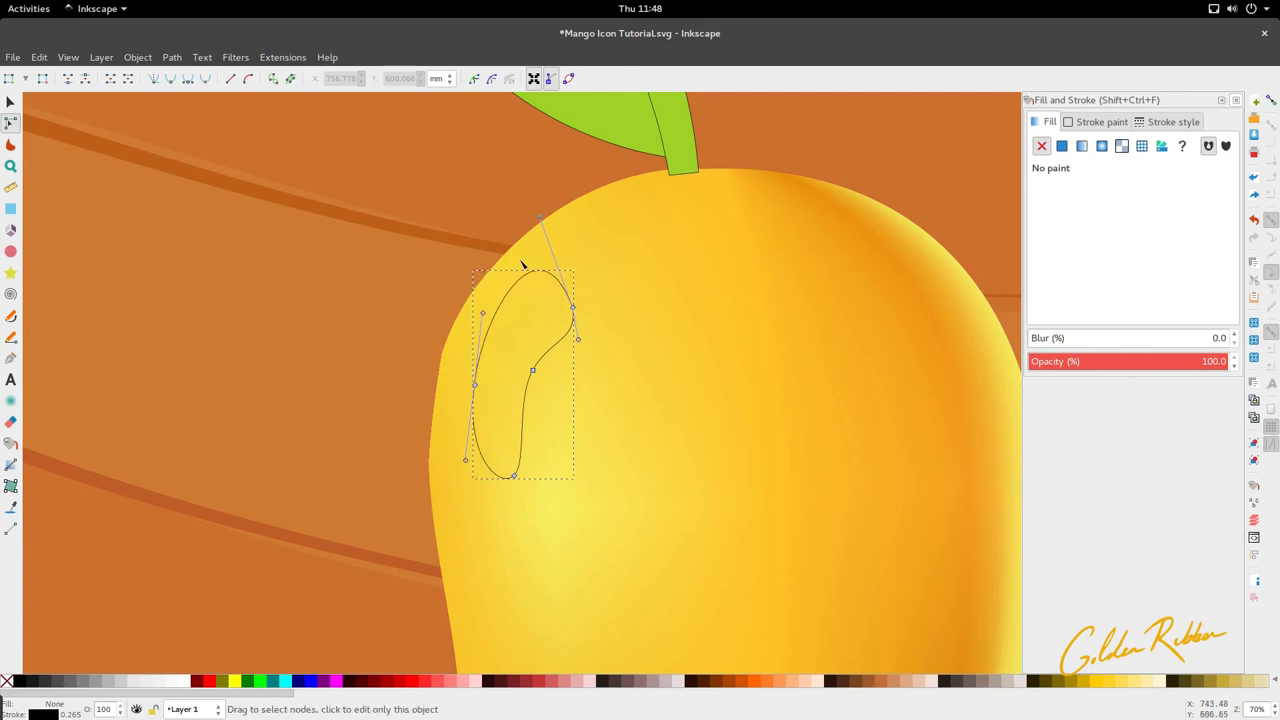
left_click_drag(540, 218, 535, 245)
left_click_drag(582, 342, 588, 336)
left_click_drag(533, 370, 537, 376)
key("s")
scroll(538, 336, "down", 3)
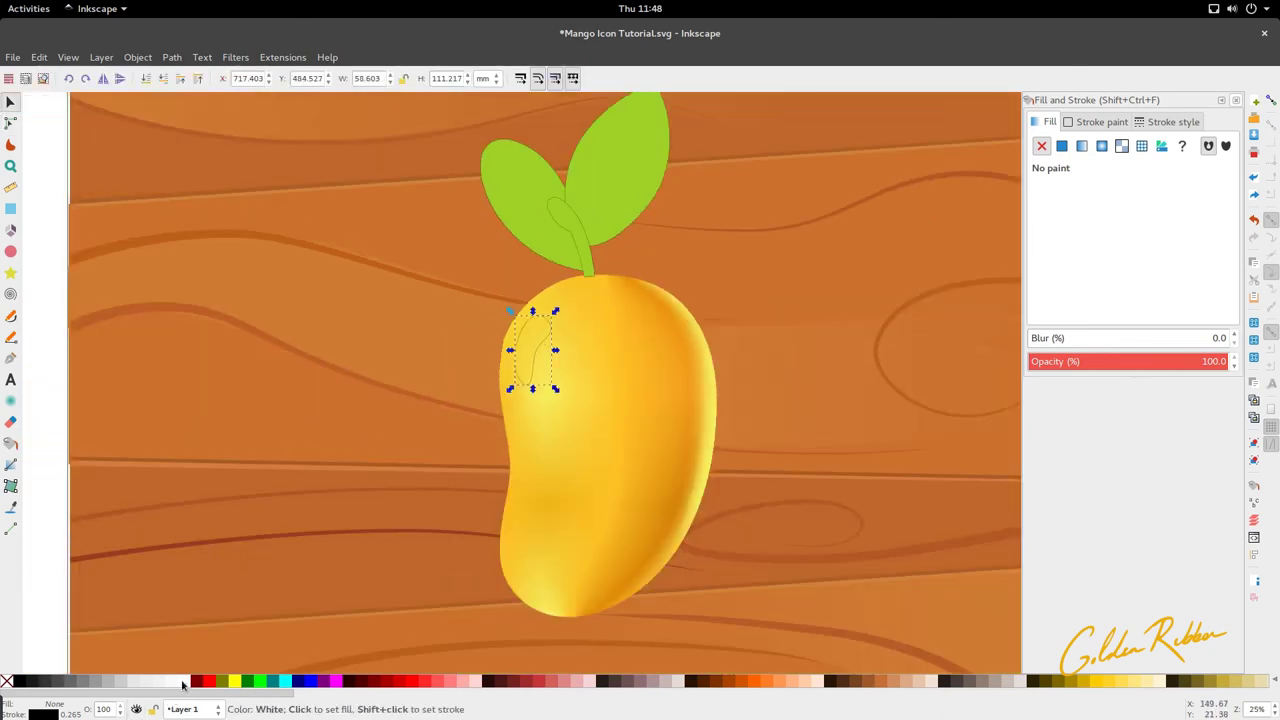
left_click(189, 682)
Draw a small oval highlight about 24 by 36 mm just below the large one, filled with white sampled from it.
scroll(565, 383, "up", 1)
key("p")
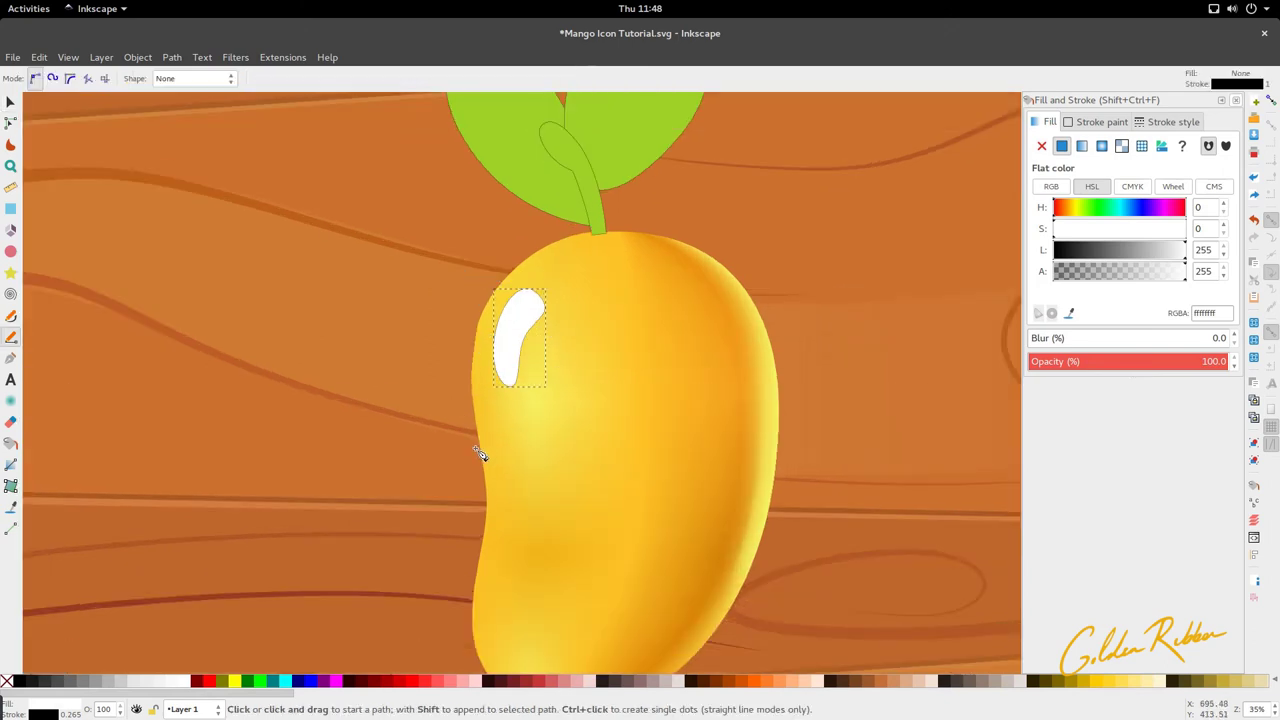
left_click(507, 404)
mouse_move(501, 426)
left_mouse_down()
mouse_move(505, 437)
mouse_move(520, 426)
mouse_move(512, 409)
left_mouse_up()
left_click(508, 405)
key("d")
left_click(518, 361)
key("s")
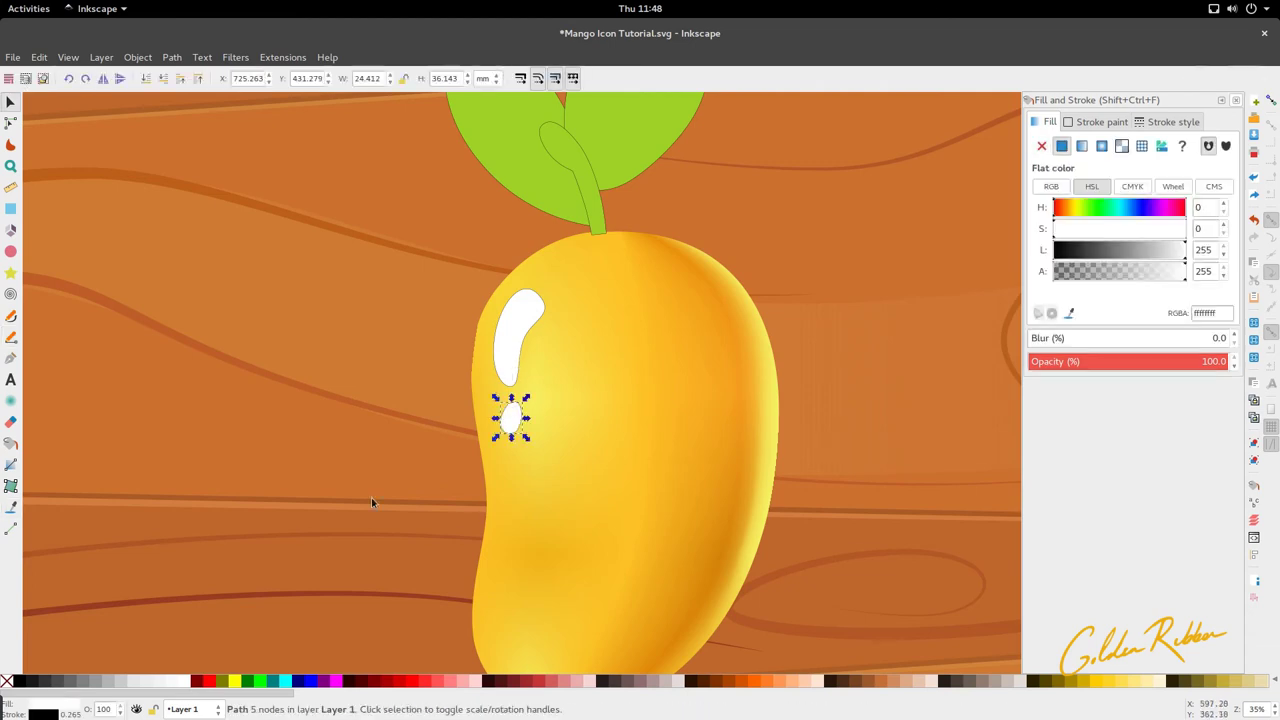
Remove the black stroke from both the small oval highlight and the large curved highlight.
right_click(48, 714)
left_click(79, 710)
left_click(310, 452)
scroll(514, 395, "down", 3)
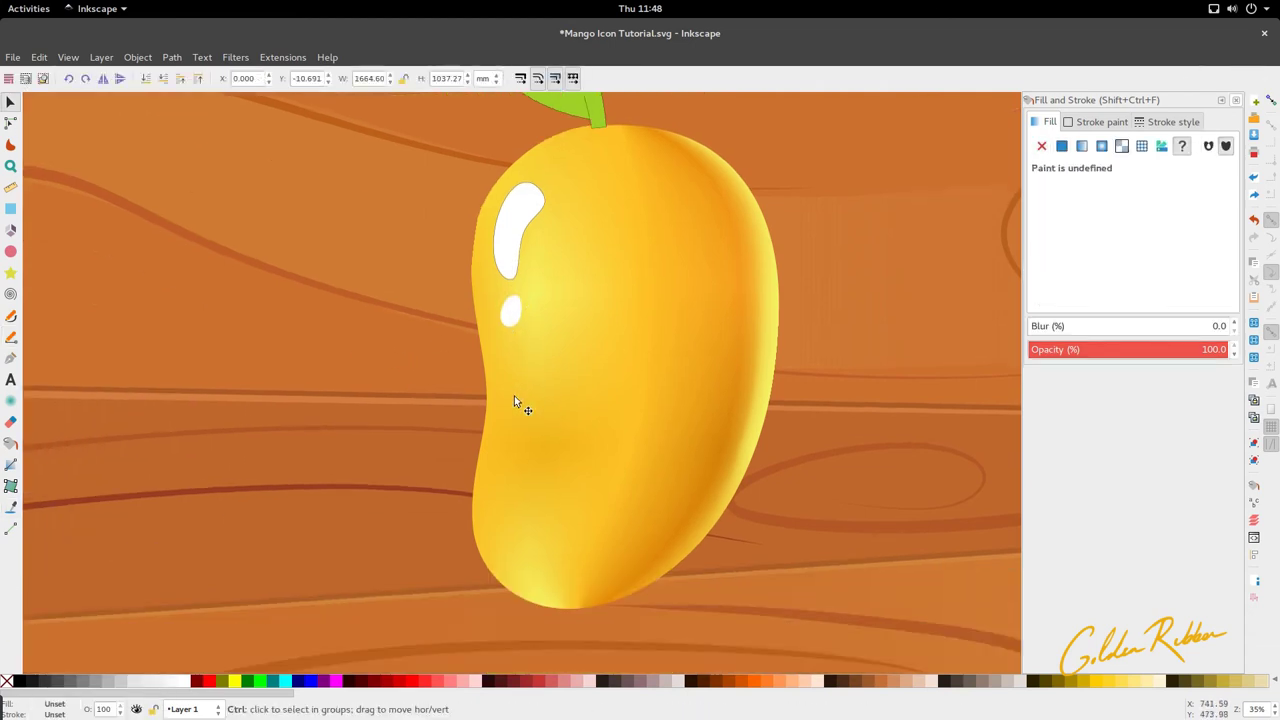
scroll(514, 395, "down", 2)
left_click(525, 324)
scroll(466, 397, "down", 1)
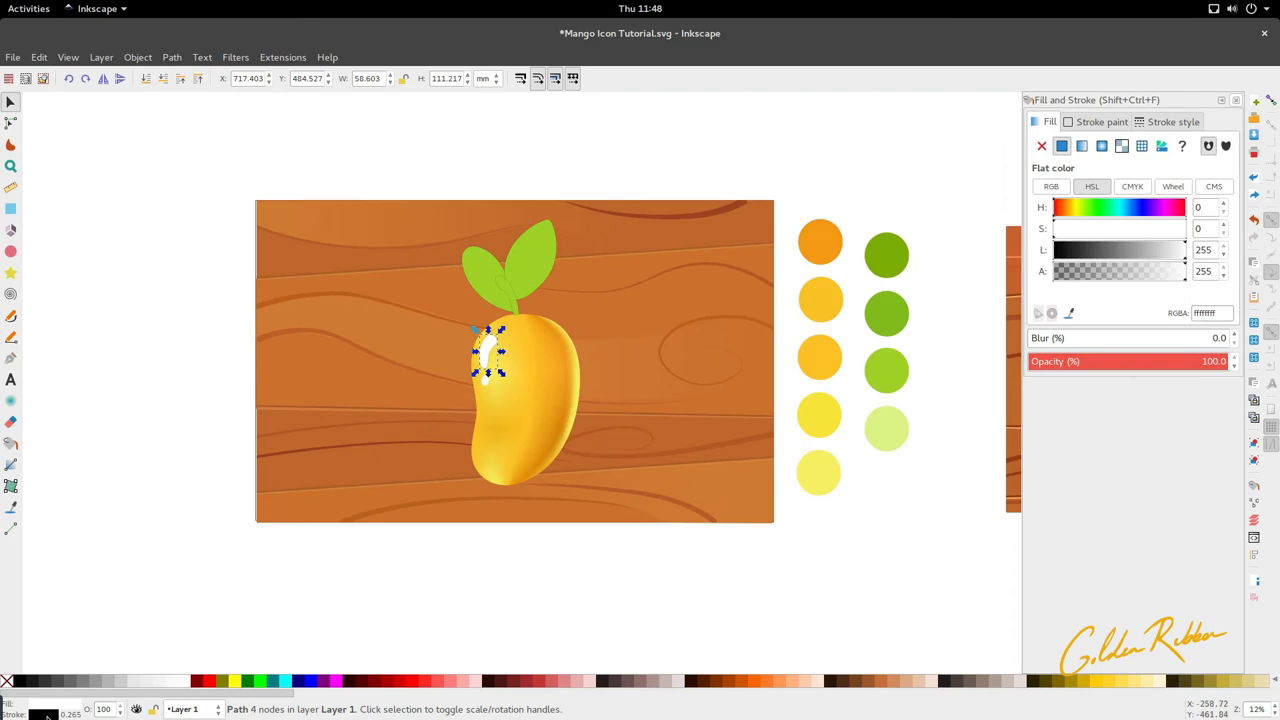
key("Escape")
Reshape the lower end of the large highlight, shortening it to a height of about 102 mm.
scroll(454, 442, "down", 2)
scroll(465, 415, "up", 3)
scroll(469, 384, "up", 3)
double_click(497, 391)
left_click_drag(504, 425, 503, 395)
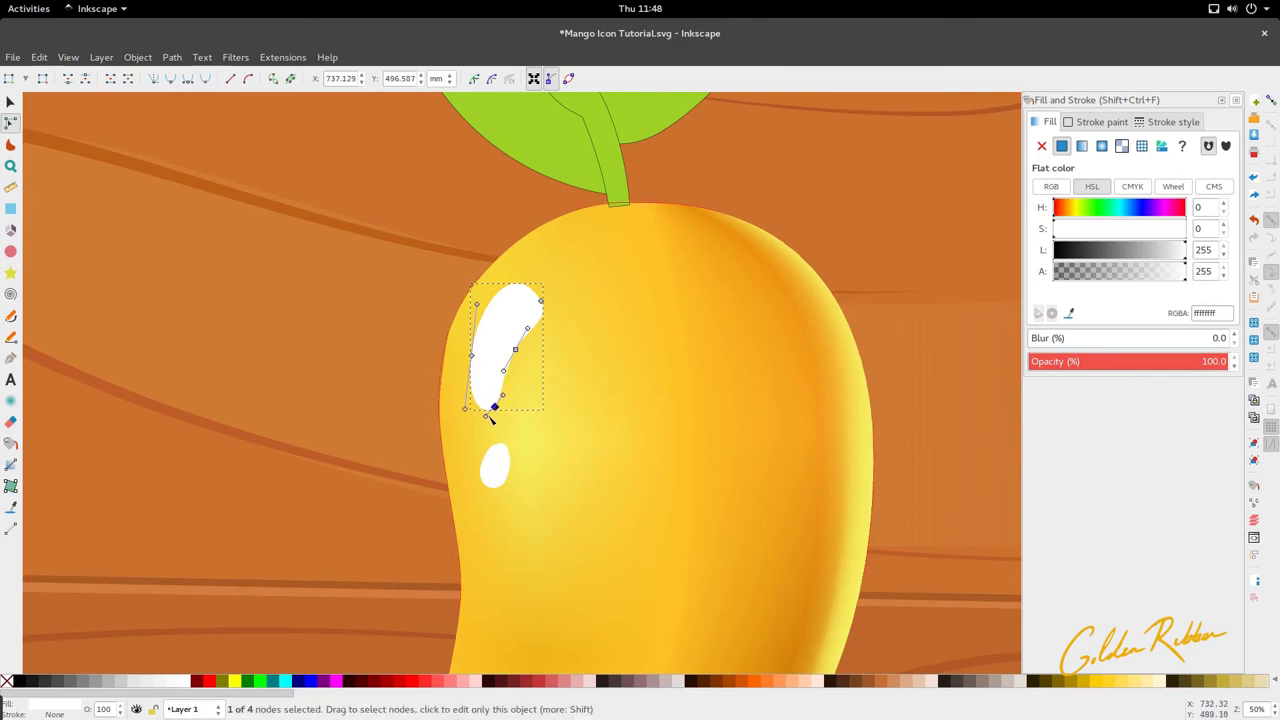
left_click(491, 420)
key("s")
Lower the opacity of both white highlights together so they turn semi-transparent over the mango.
scroll(496, 393, "down", 2)
left_click(499, 375)
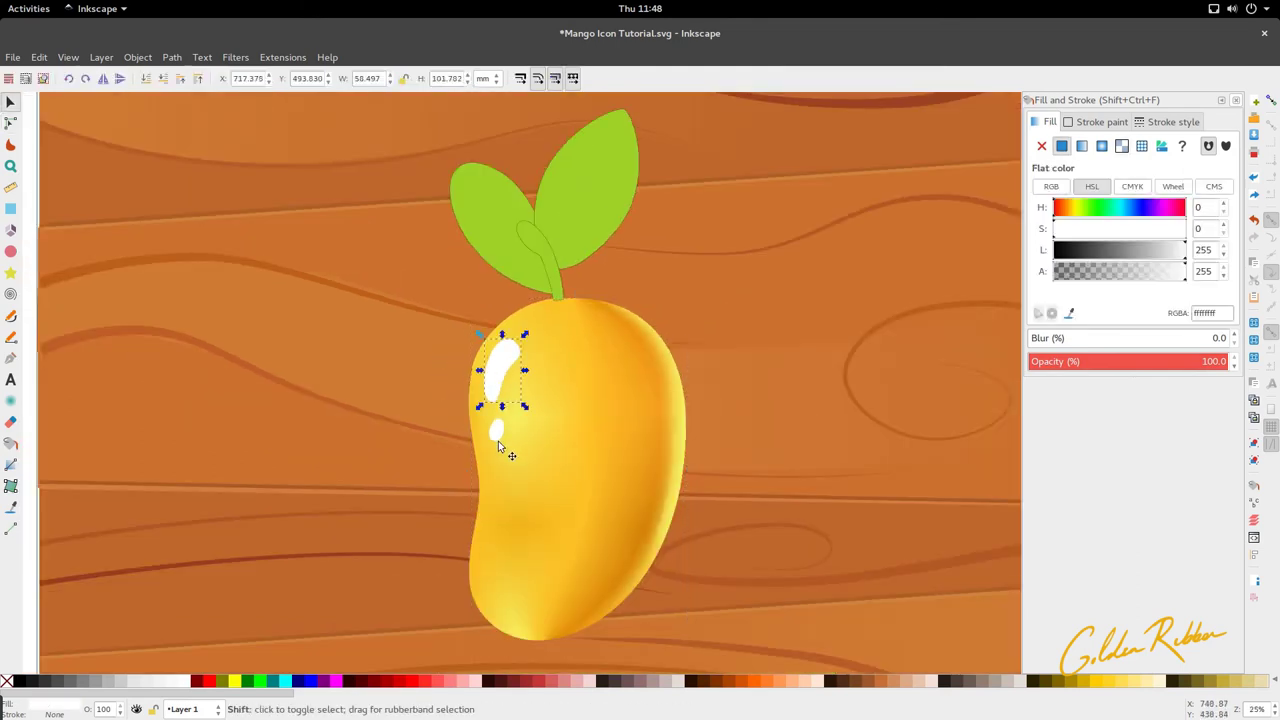
left_click(498, 434, "shift")
left_click_drag(1179, 358, 1132, 360)
left_click(843, 396)
scroll(679, 288, "down", 2)
scroll(640, 288, "up", 2)
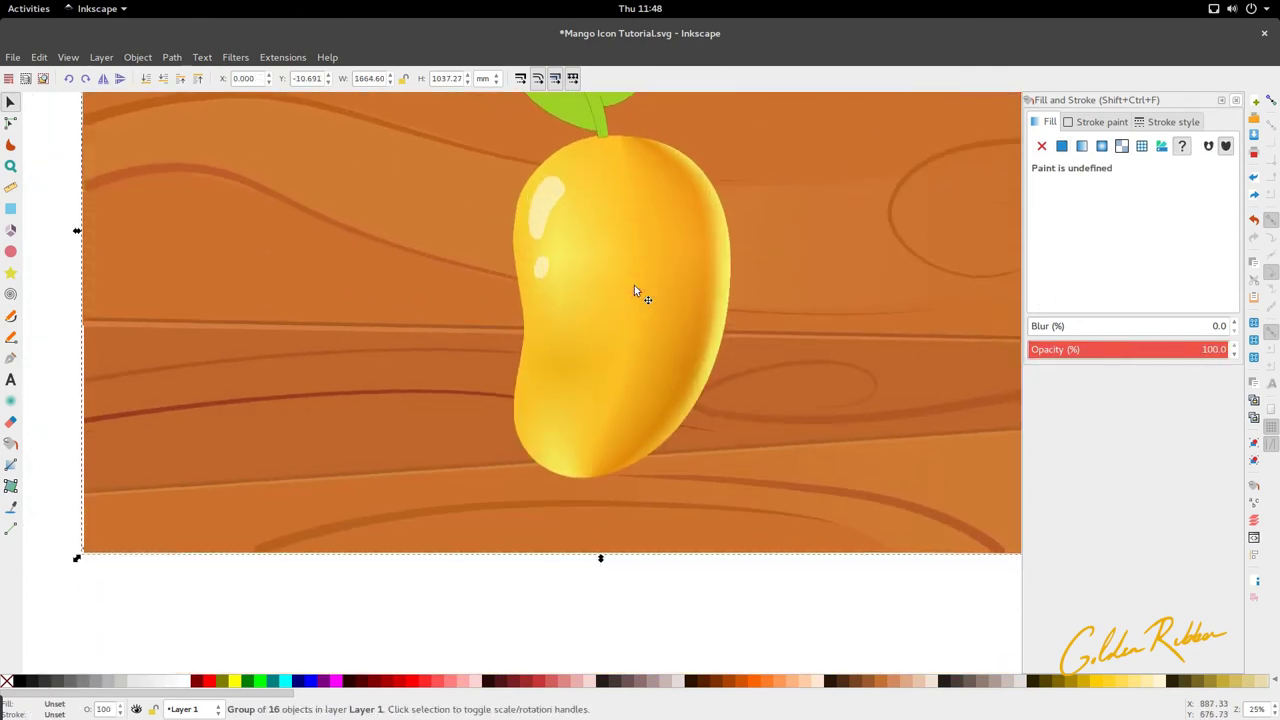
Duplicate the mango shape, offset the copy to the right, and fill it with near-black 1a1a1aff.
scroll(540, 418, "down", 2)
scroll(541, 409, "down", 1)
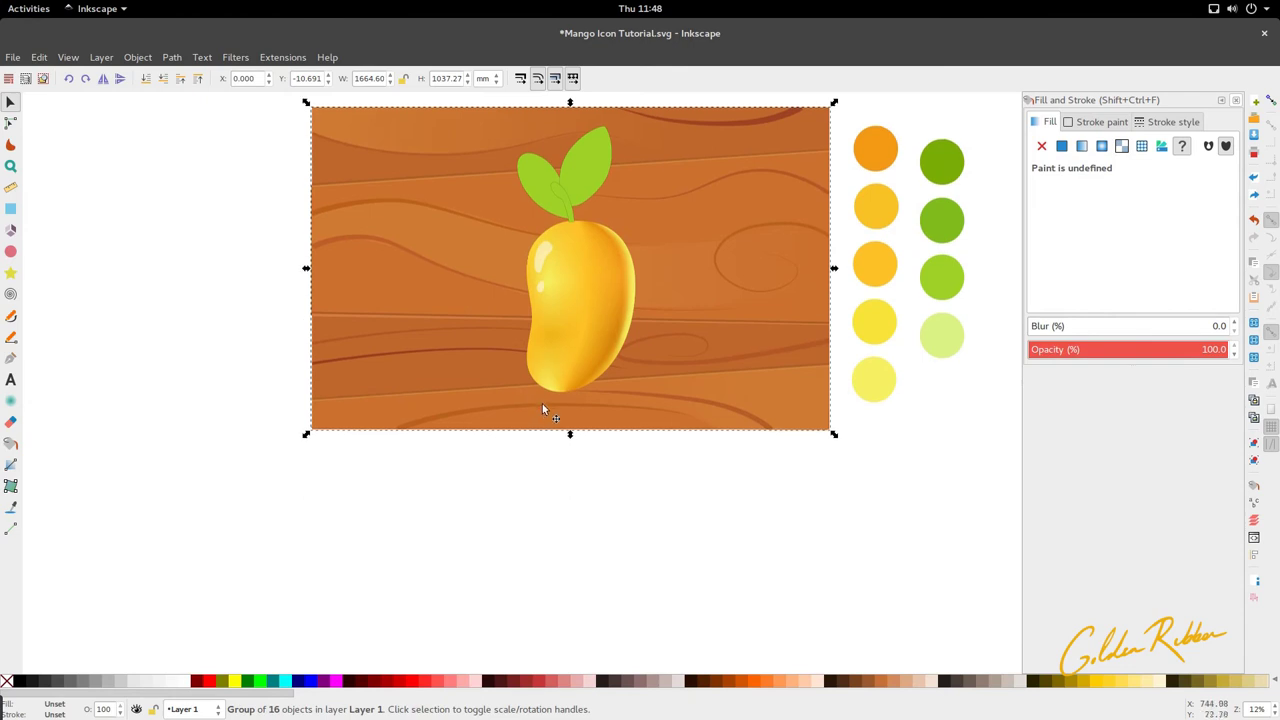
scroll(542, 401, "down", 2)
scroll(545, 395, "up", 2)
left_click(592, 335)
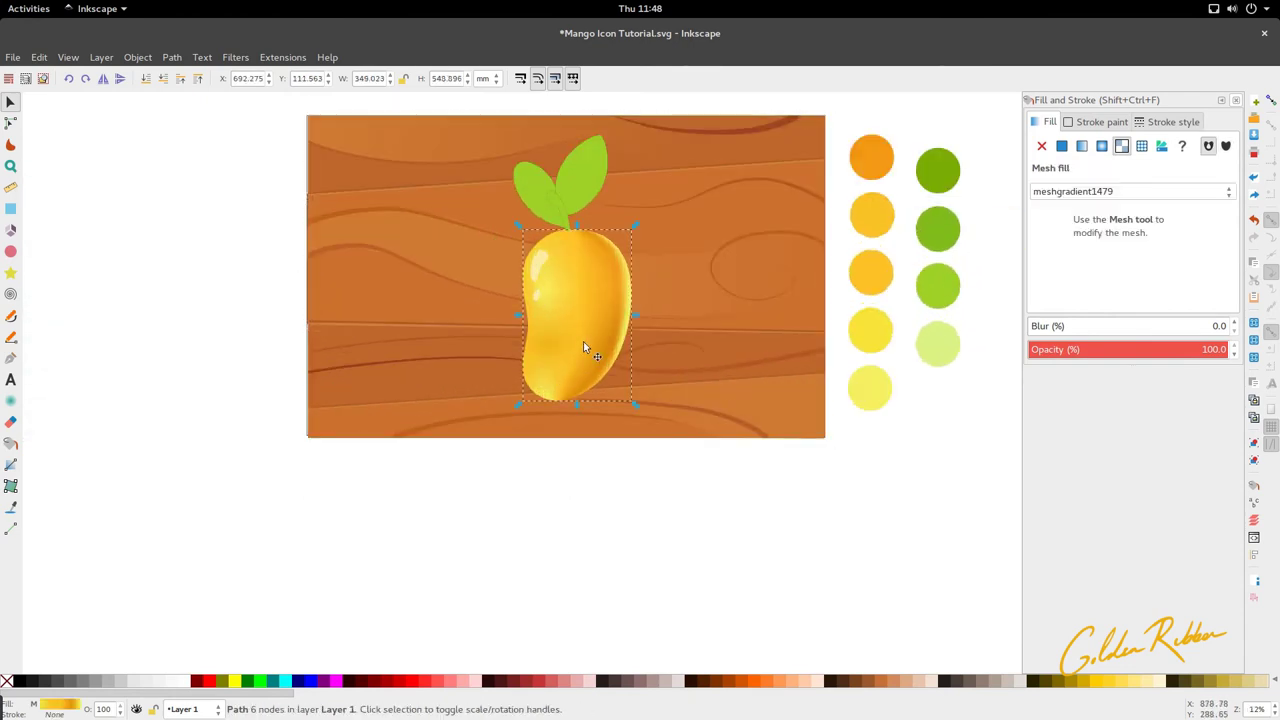
left_click(550, 682)
left_click(648, 682)
left_click(602, 682)
left_click(37, 684)
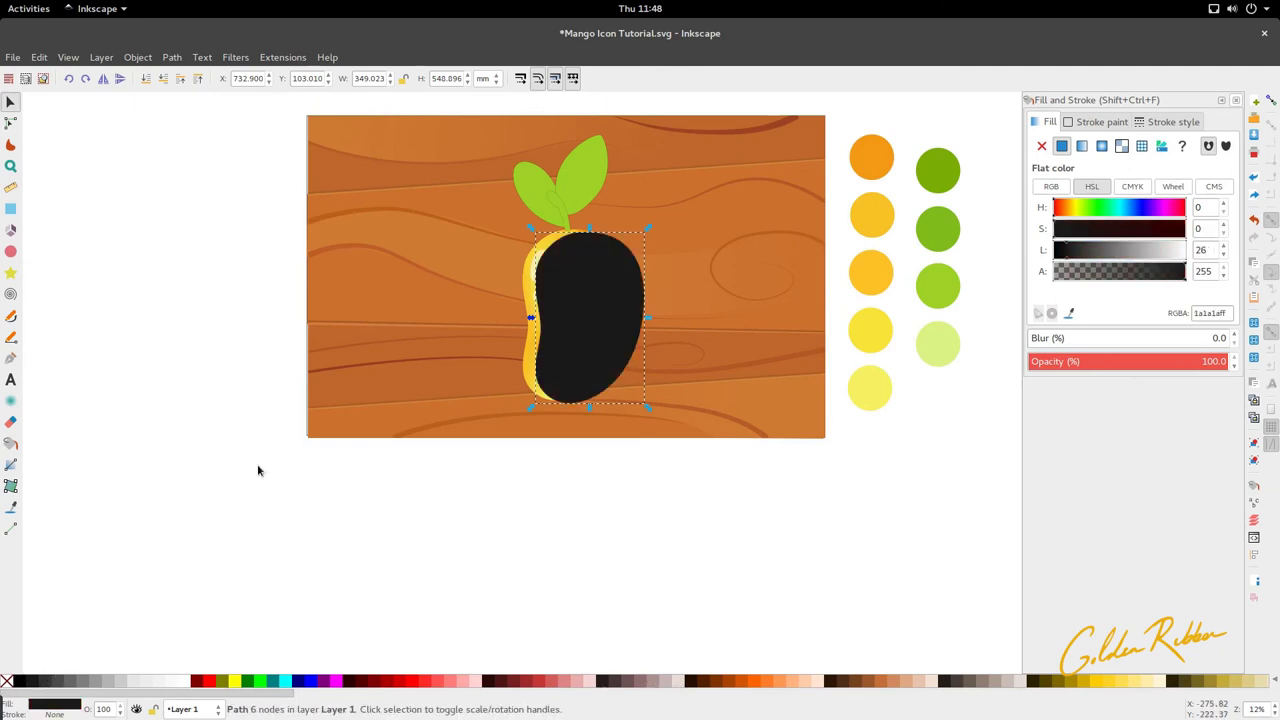
Lower the dark copy behind the mango and shift it so only a thin rim shows along the mango's right edge.
left_click(163, 78)
left_click(163, 78)
left_click(163, 78)
left_click_drag(638, 270, 631, 271)
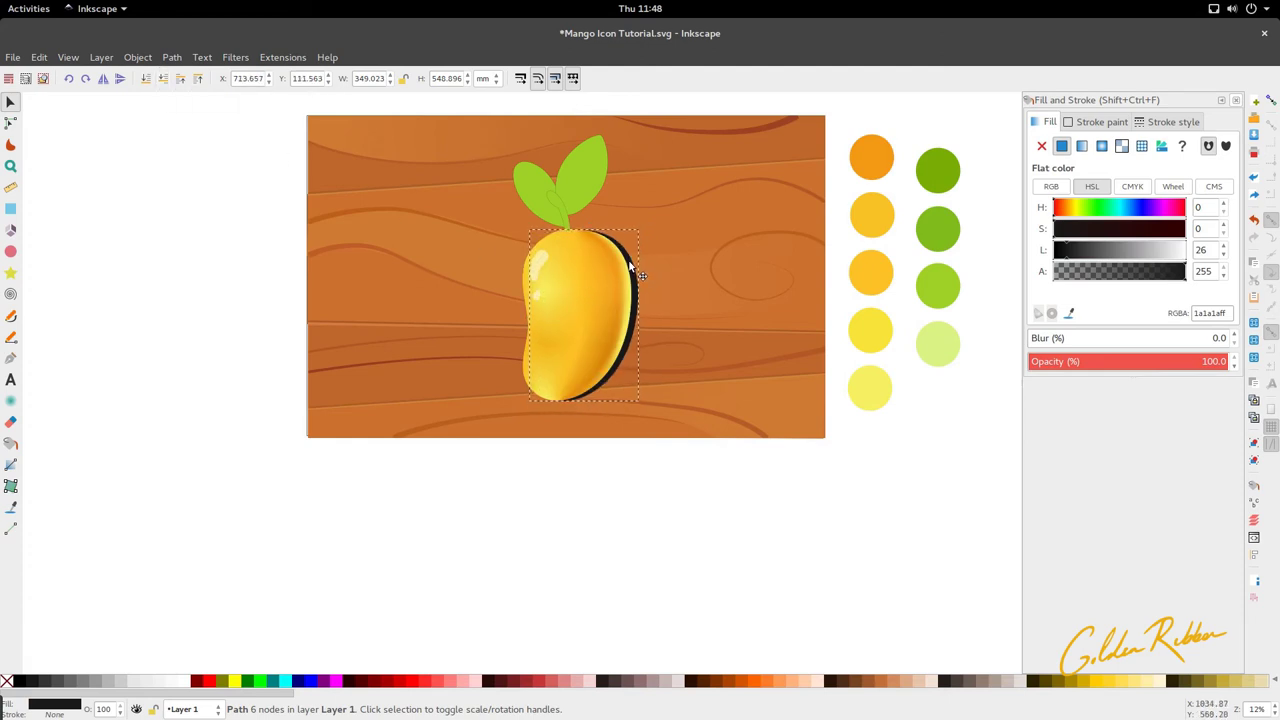
Soften the dark copy into a shadow with 12.4% blur and 28.9% opacity.
left_click(1054, 338)
left_click_drag(1063, 362, 1087, 365)
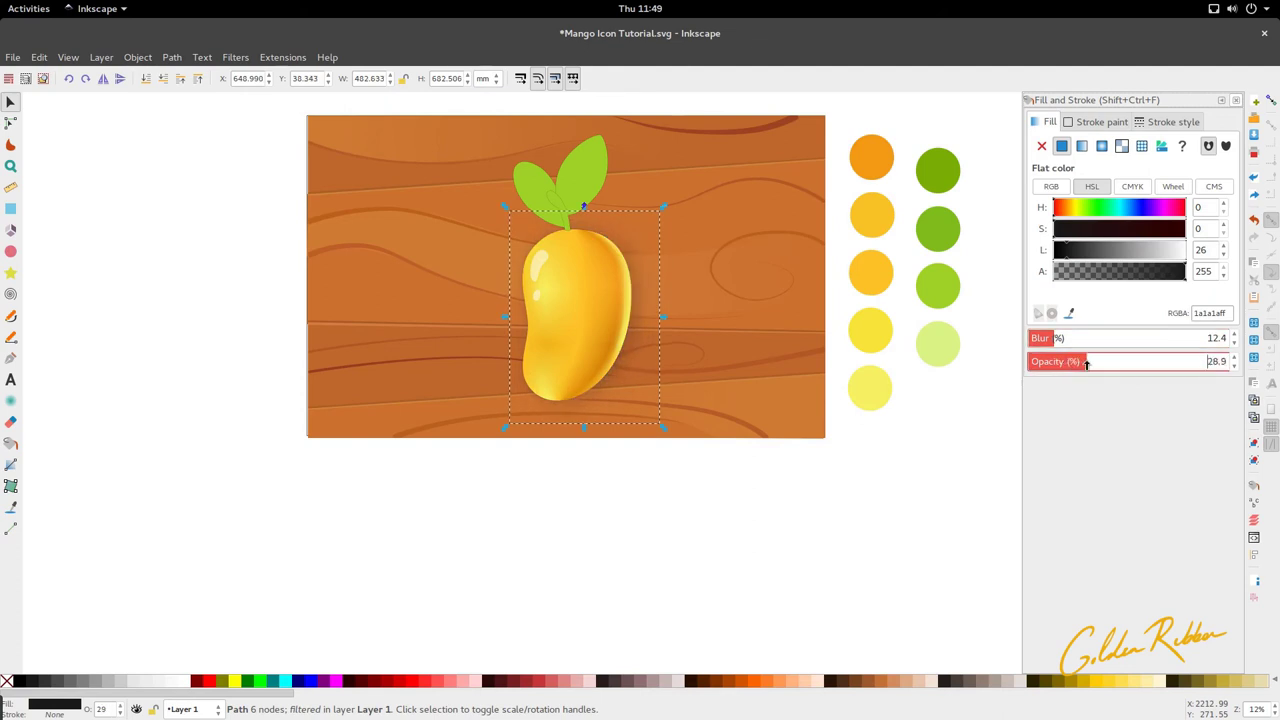
left_click(997, 465)
Move the mesh handle near the mango's lower left edge down toward its bottom tip.
scroll(560, 369, "up", 3, "ctrl")
left_click(560, 369)
key("n")
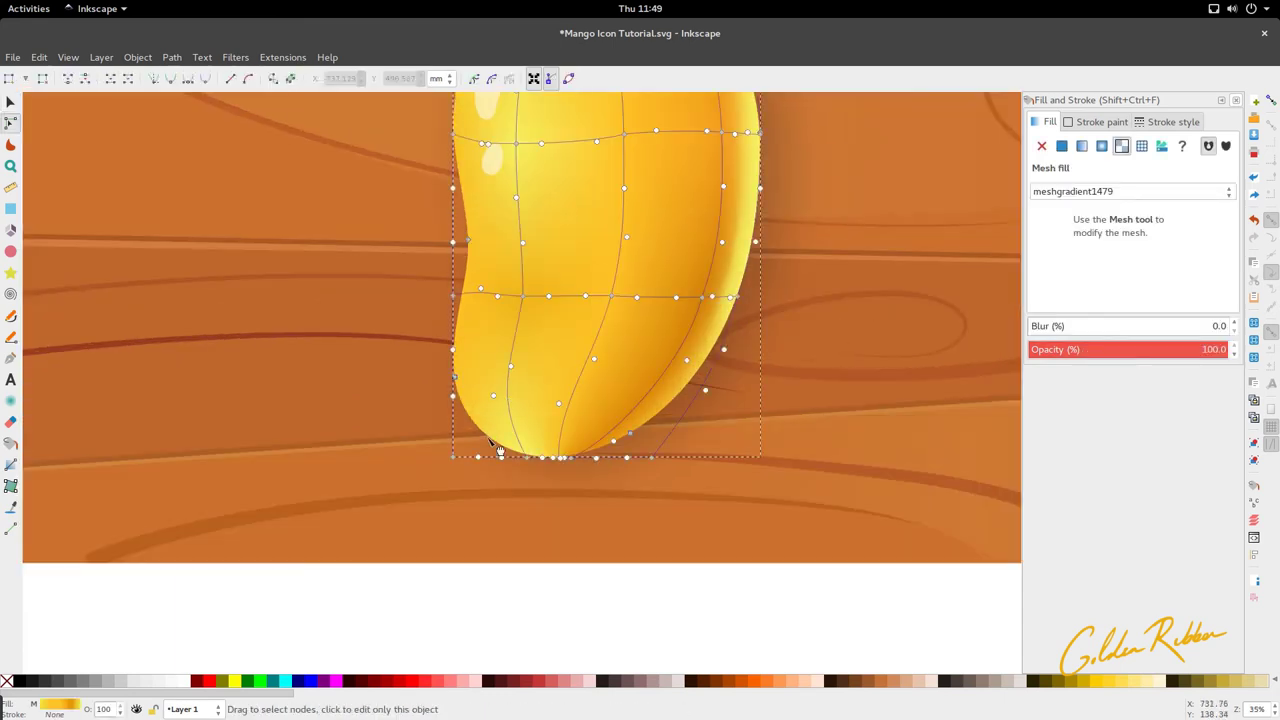
left_click(530, 457)
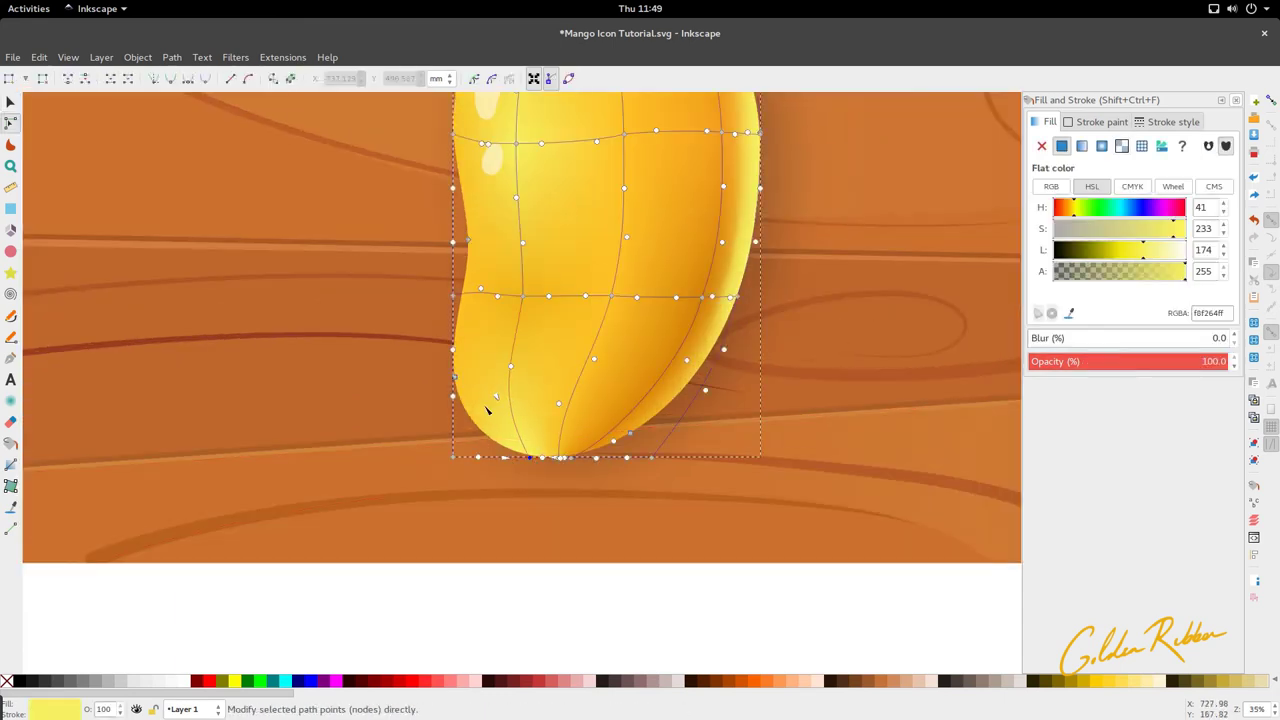
left_click_drag(496, 398, 500, 420)
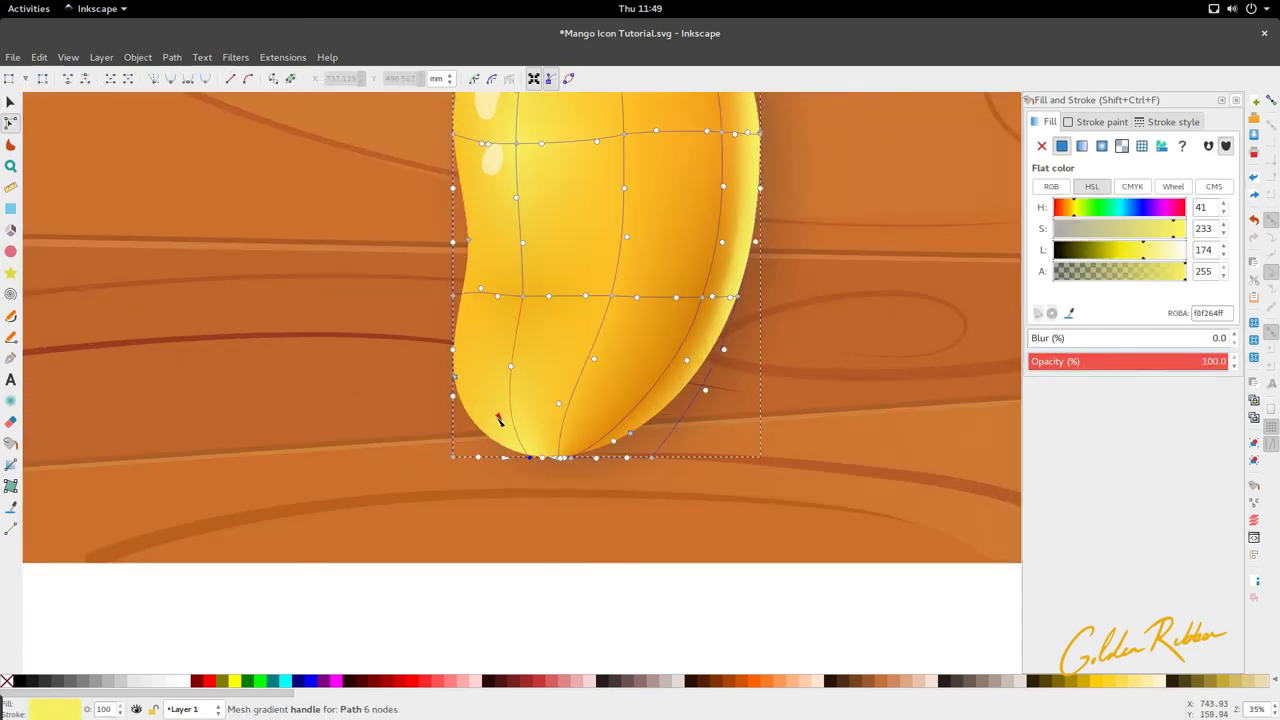
key("s")
Examine the shaded mango and its shadow alongside the pencil sketch and the finished reference artwork.
scroll(496, 329, "down", 4, "ctrl")
scroll(496, 329, "up", 3)
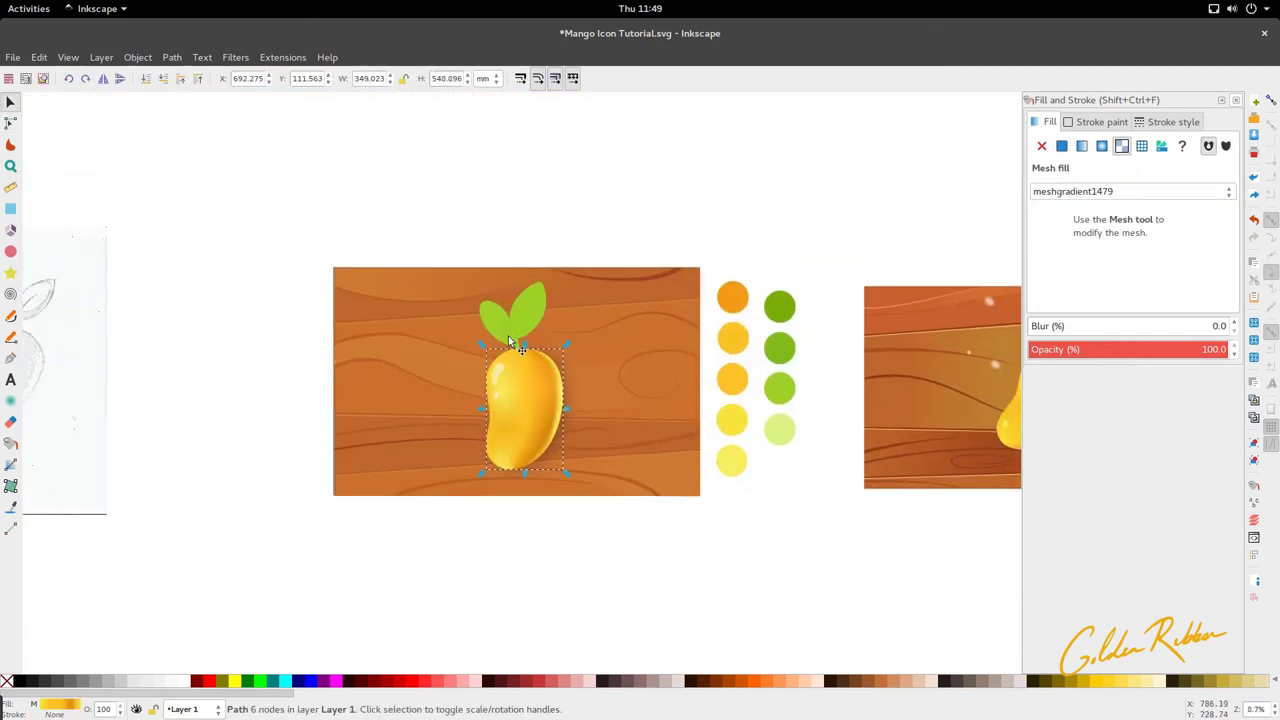
scroll(511, 346, "up", 2, "ctrl")
scroll(520, 400, "up", 1)
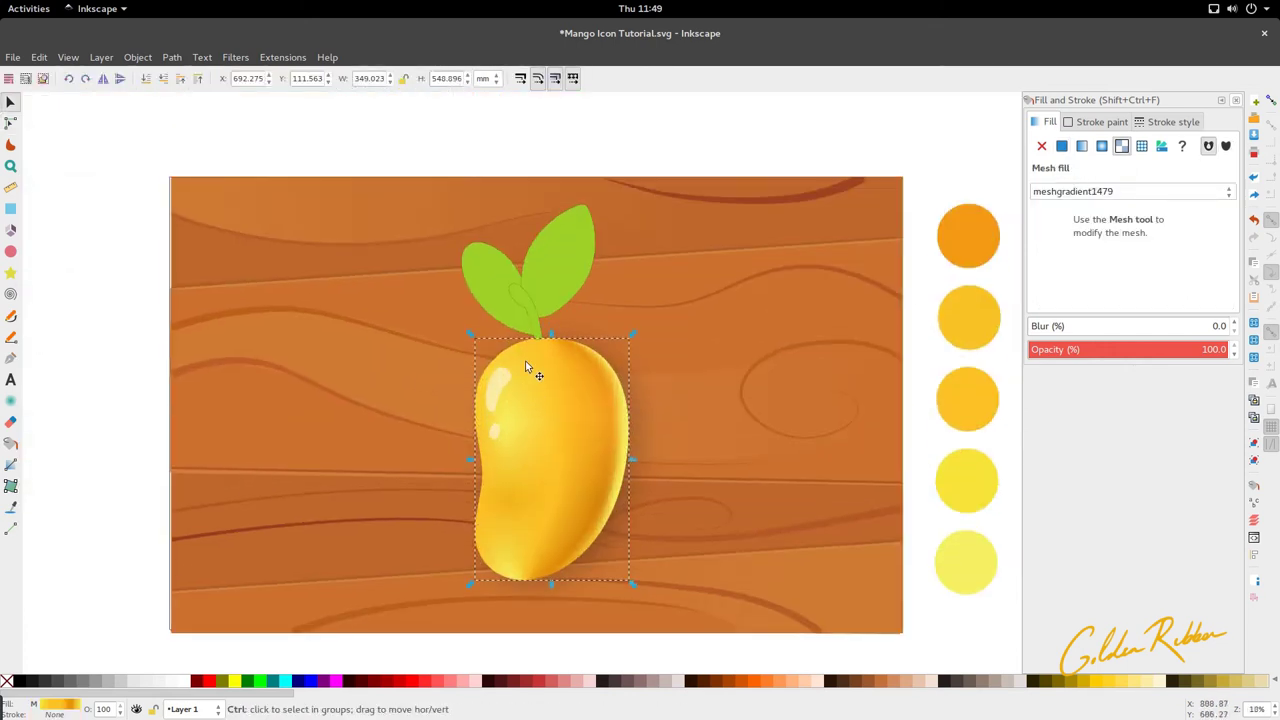
scroll(527, 351, "down", 3, "ctrl")
scroll(528, 349, "up", 1)
scroll(528, 349, "down", 1)
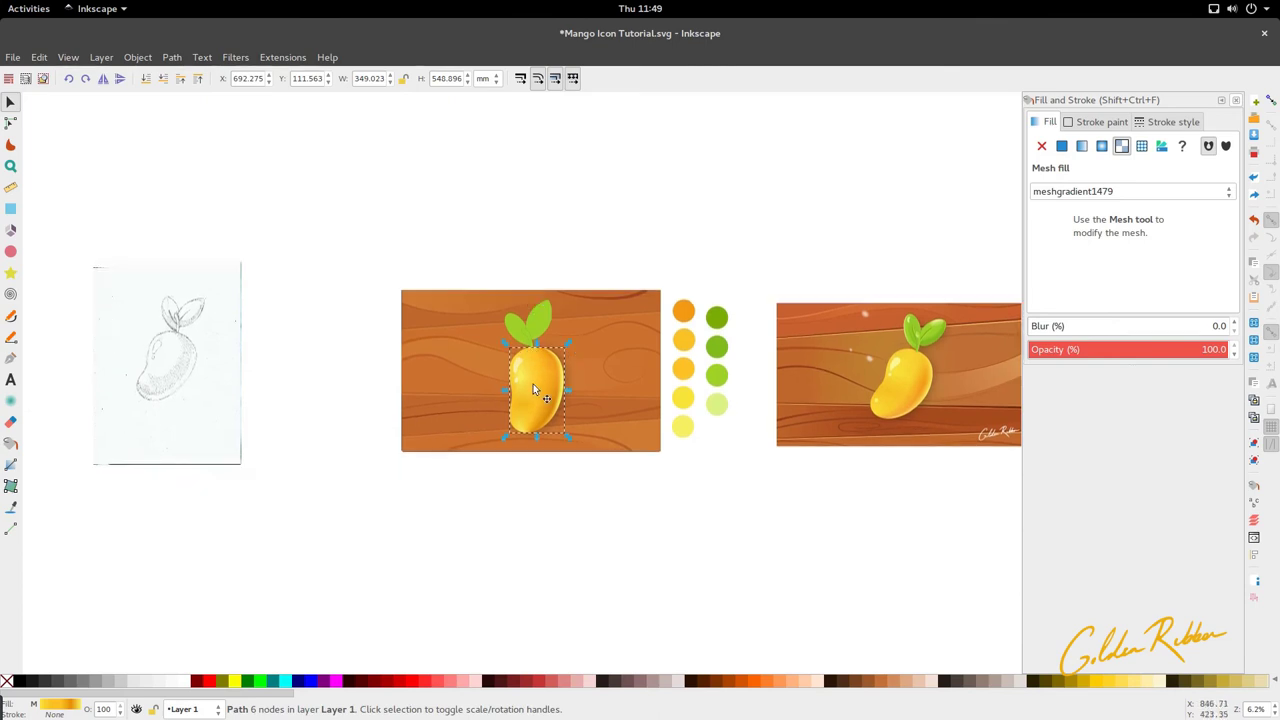
scroll(535, 387, "up", 1, "ctrl")
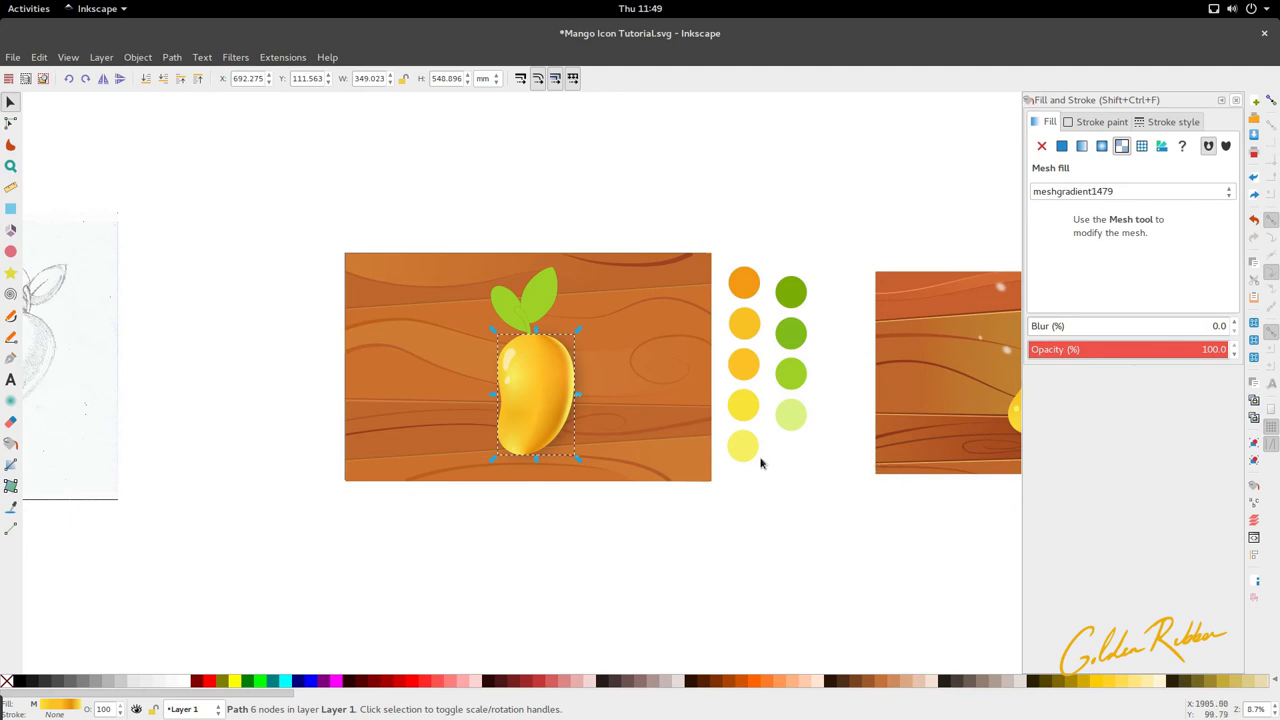
left_click(533, 579)
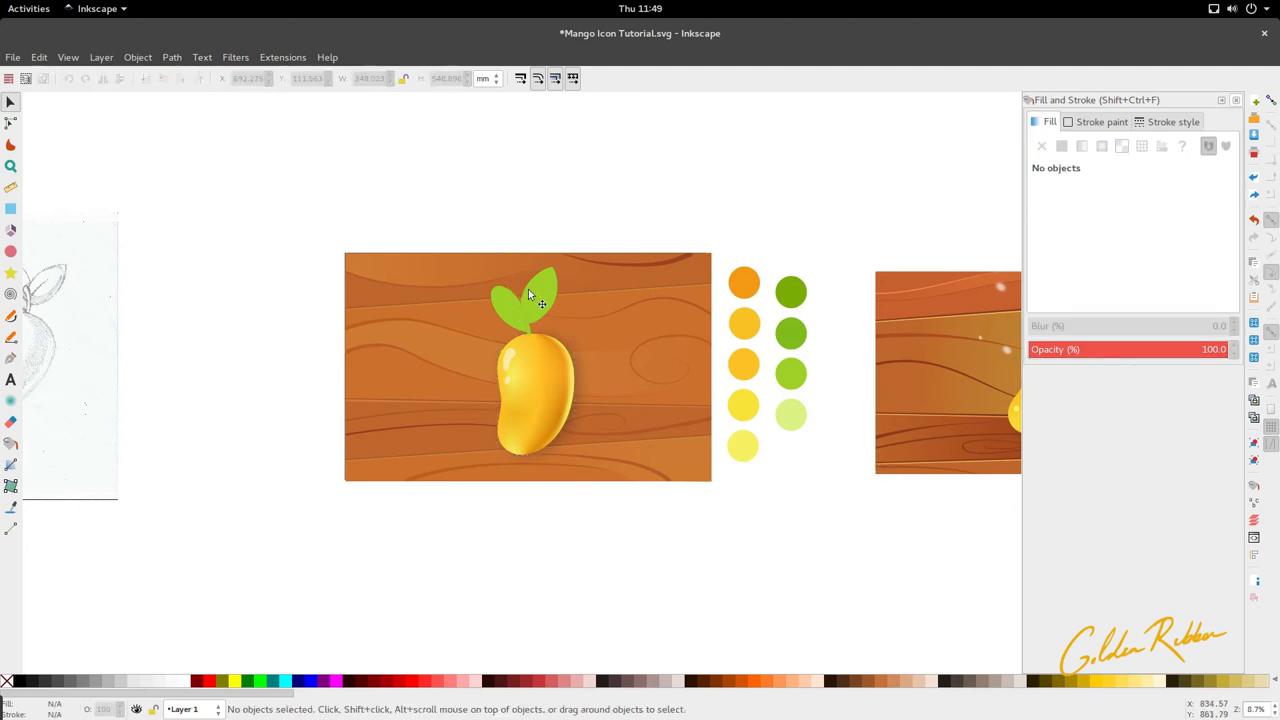
Draw a closed Bezier path over the right half of the right leaf, curving along its midrib and around its outer edge.
key("plus")
key("plus")
key("plus")
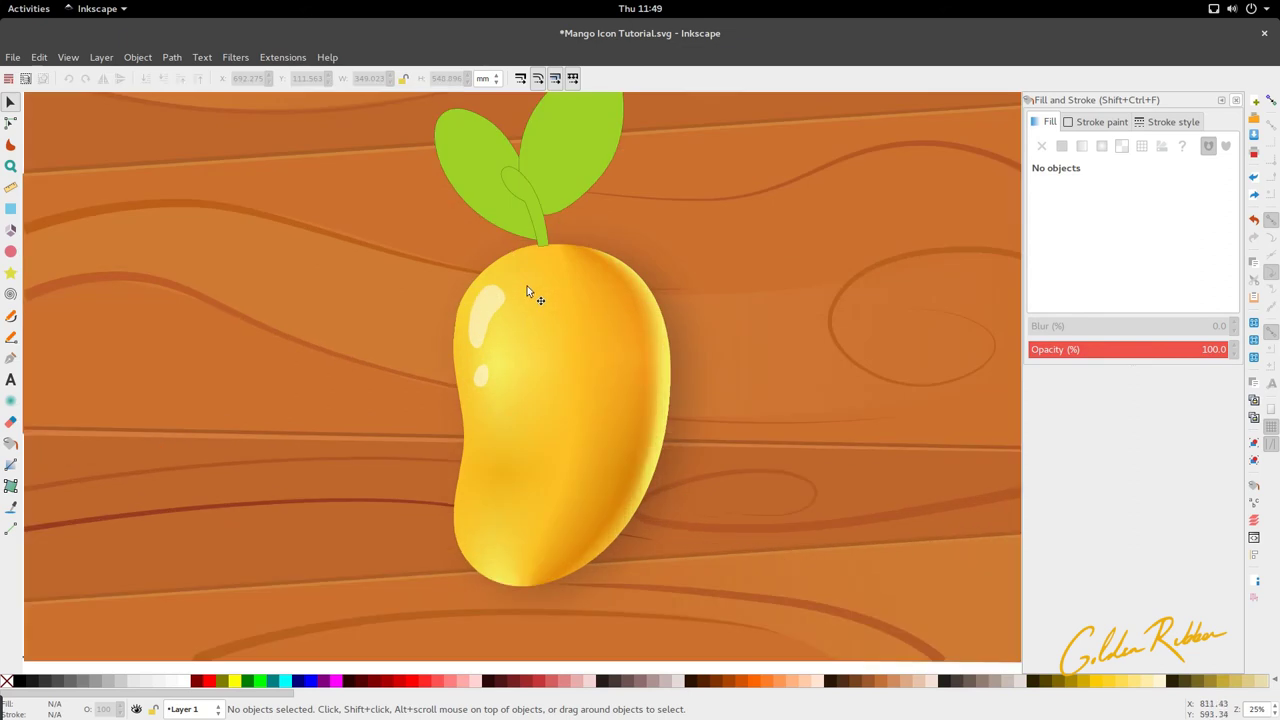
scroll(509, 220, "up", 4)
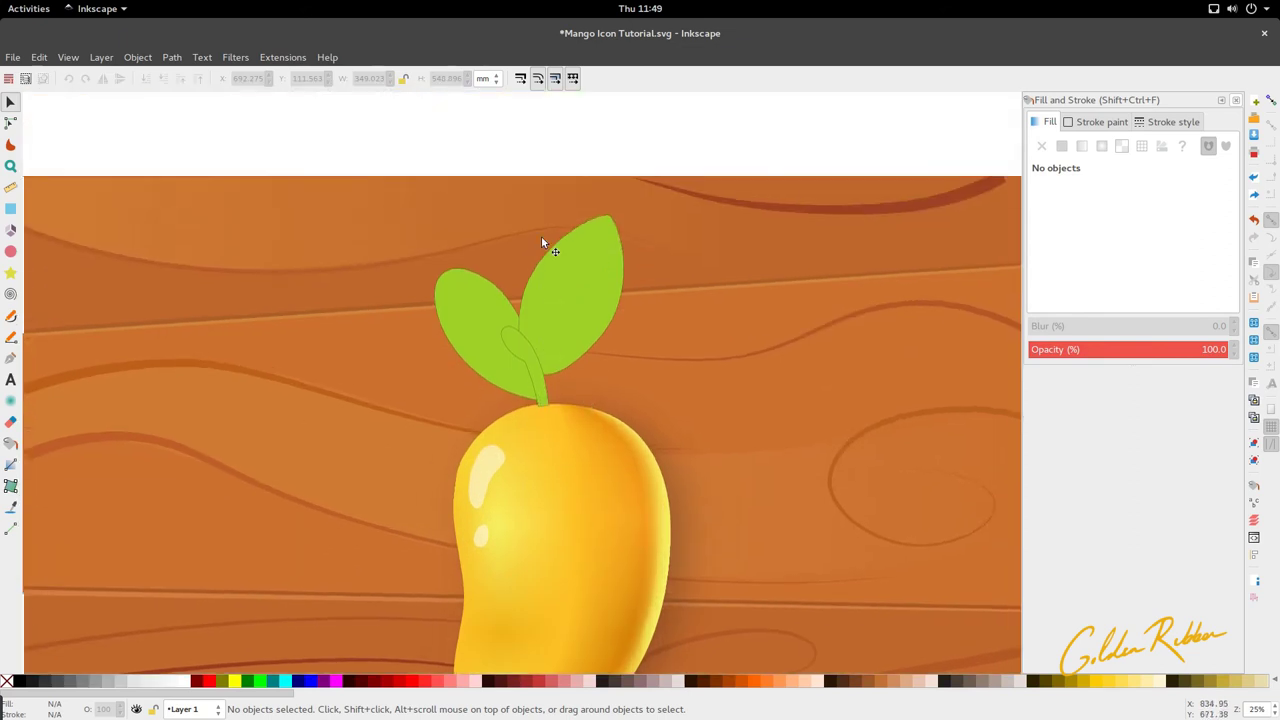
scroll(330, 380, "right", 3)
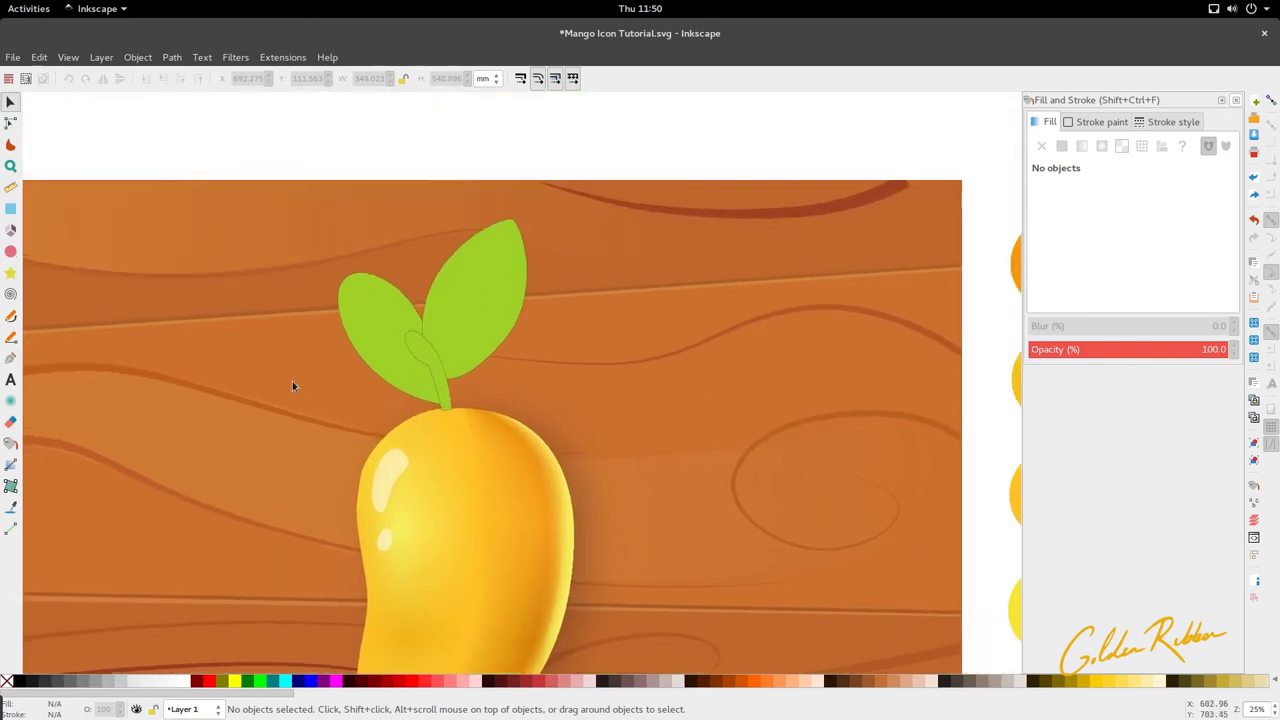
left_click(11, 337)
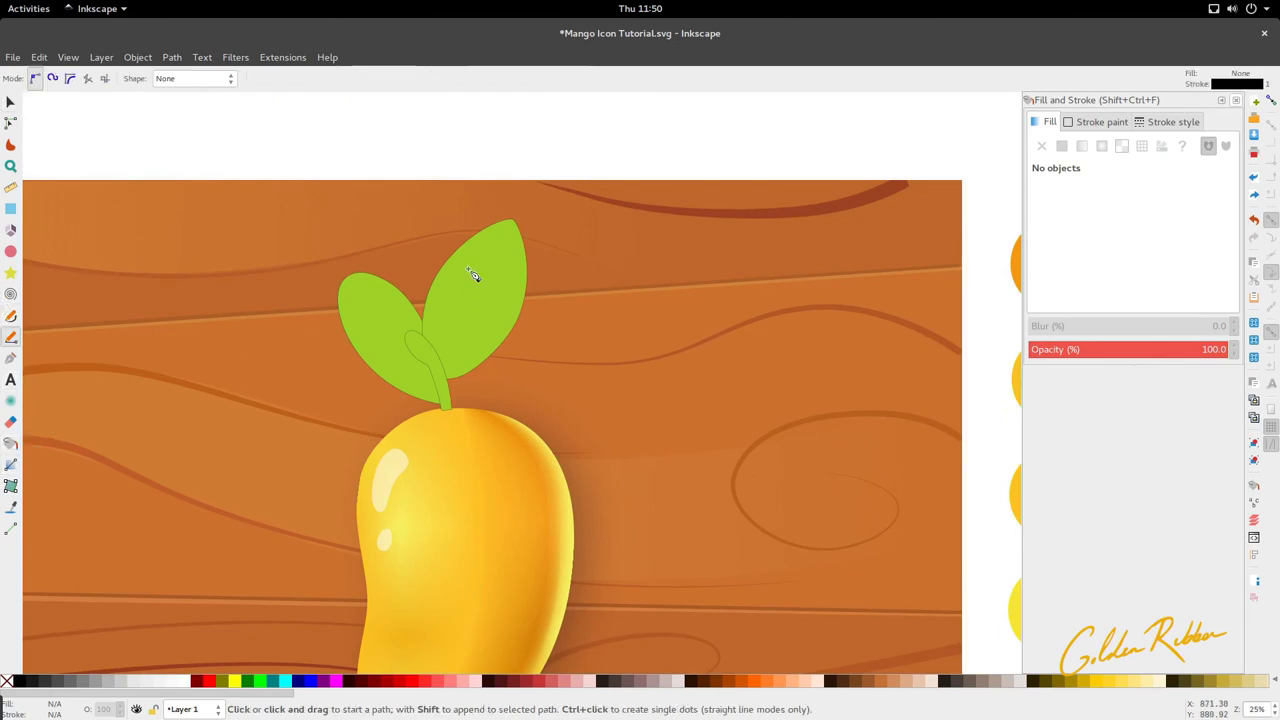
left_click(497, 222)
left_click_drag(494, 286, 475, 334)
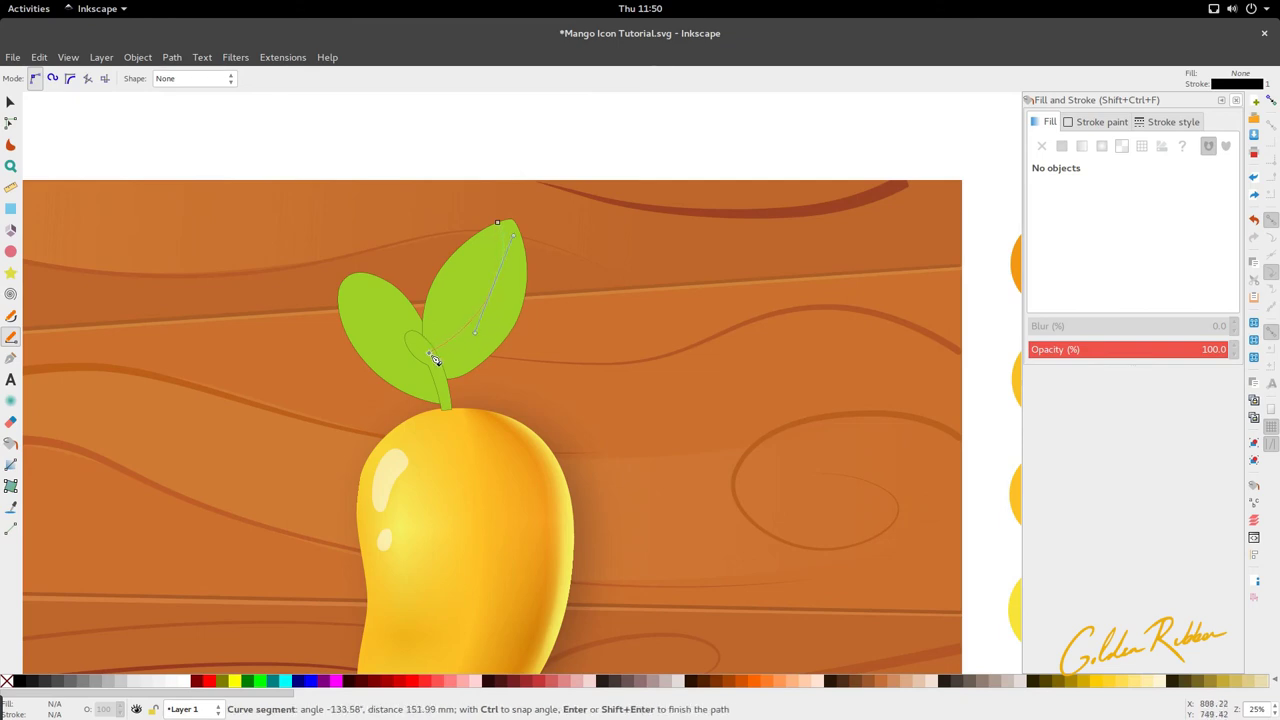
left_click(429, 352)
left_click_drag(443, 397, 455, 403)
left_click_drag(536, 338, 557, 300)
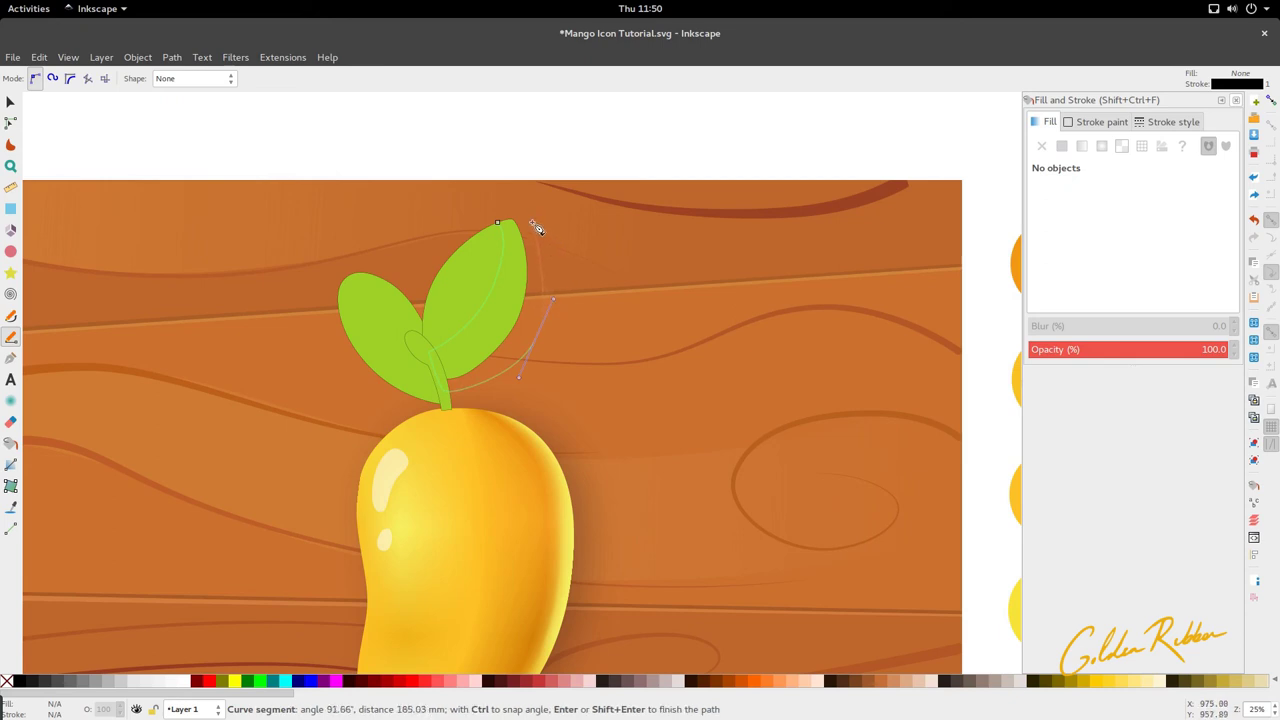
left_click(499, 222)
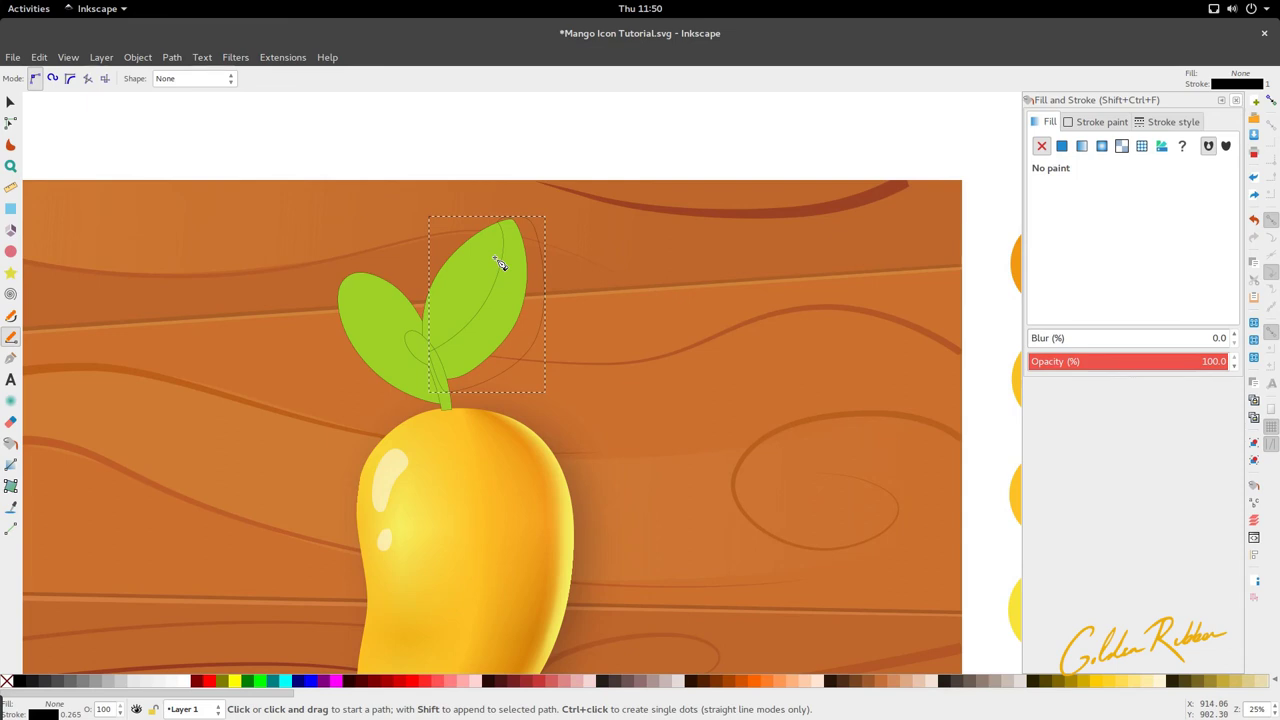
Smooth the drawn path's midrib curve and upper outer corner, and delete its extra node near the leaf tip.
scroll(499, 262, "up", 2)
key("s")
key("n")
left_click(493, 293)
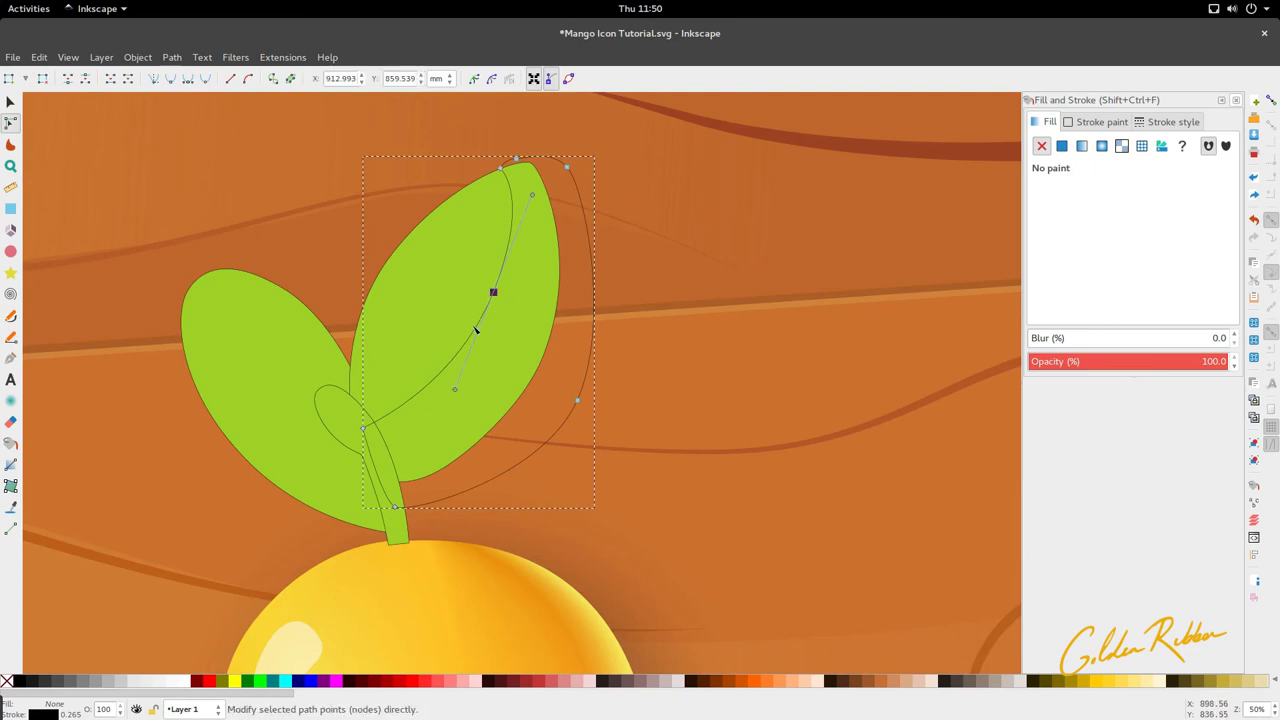
left_click_drag(455, 392, 437, 408)
left_click_drag(516, 161, 520, 159)
key("Delete")
left_click(569, 169)
left_click_drag(553, 157, 556, 148)
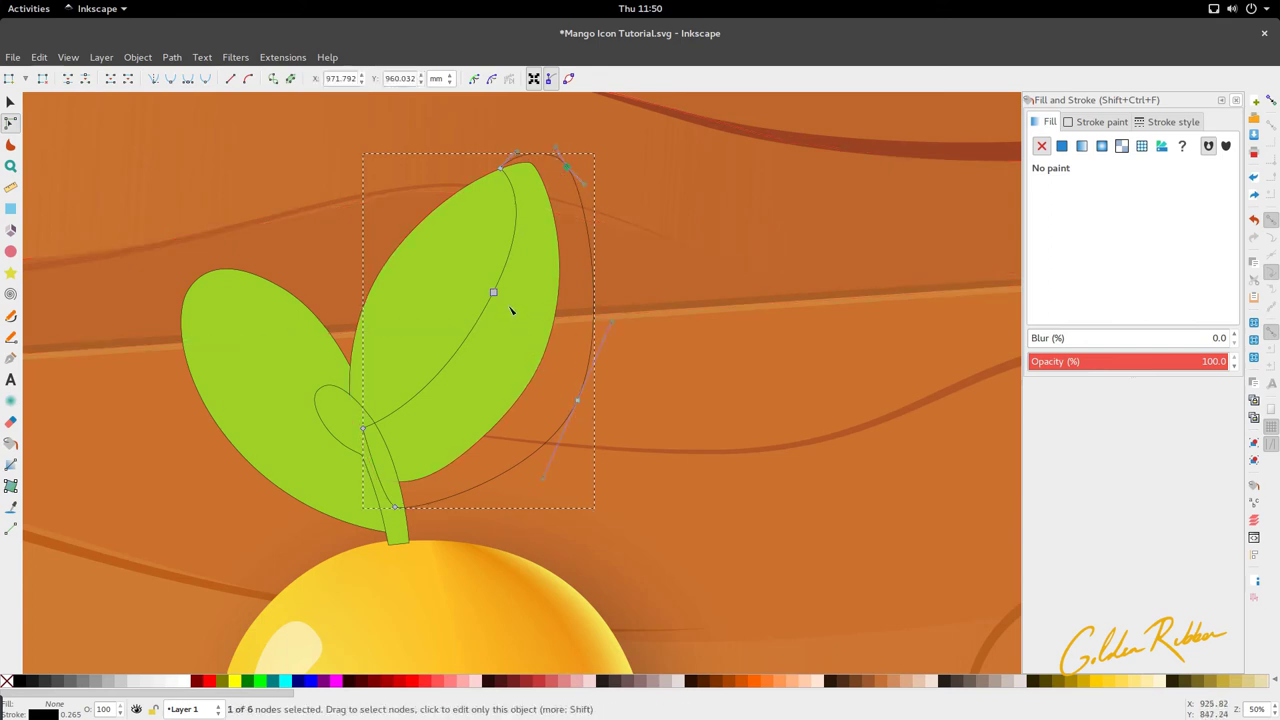
Reshape the right leaf's lower right edge by adjusting the curve at its edge node.
left_click(500, 330)
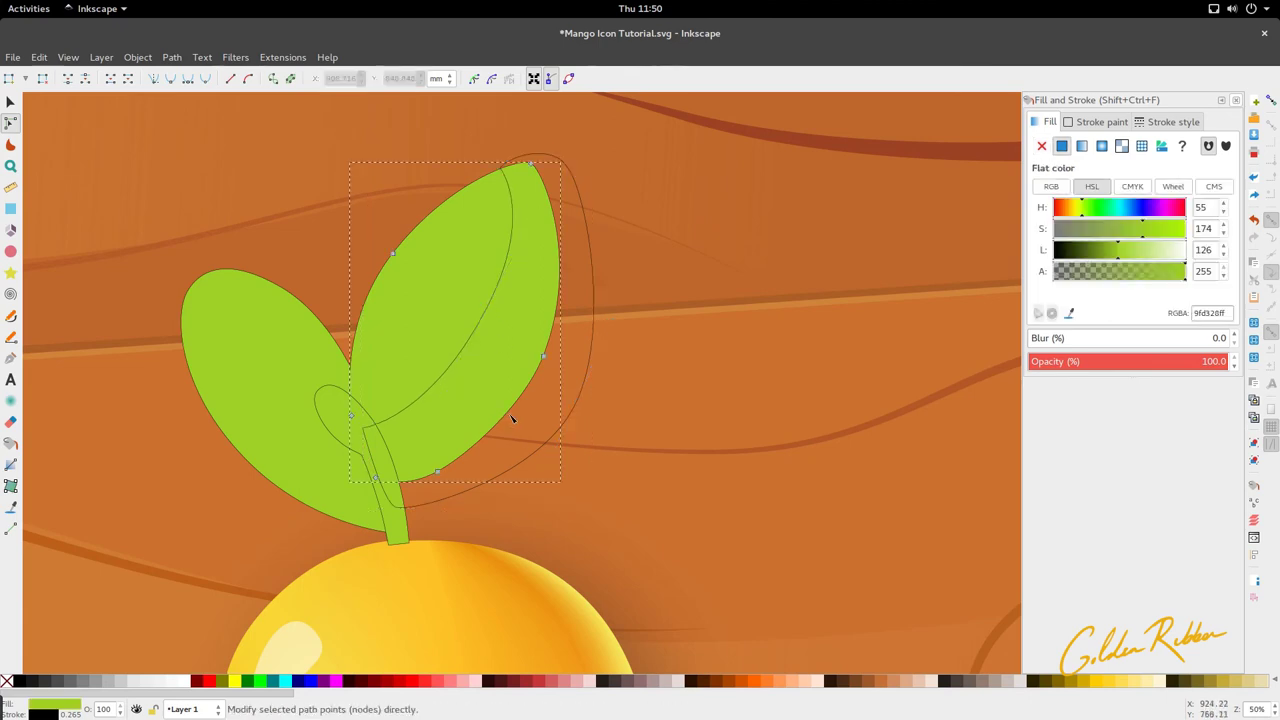
left_click(543, 357)
left_click_drag(522, 408, 515, 423)
key("space")
scroll(497, 325, "down", 1)
scroll(496, 305, "up", 1)
Fine-tune the midrib curve of the drawn path at its middle node.
double_click(497, 303)
left_click_drag(489, 314, 485, 319)
key("space")
scroll(465, 320, "down", 1)
key("n")
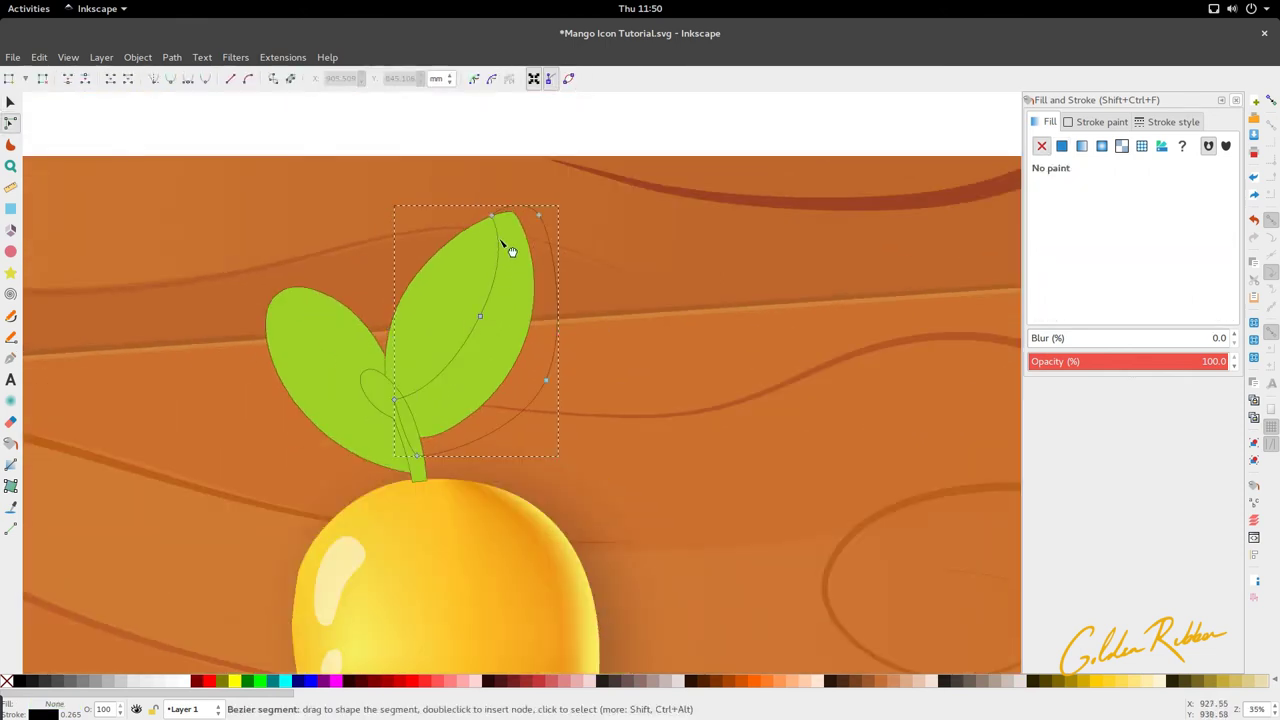
Lower the right leaf's tip node slightly so the leaf top sits inside the drawn path.
left_click(474, 274)
key("s")
scroll(494, 238, "up", 2)
key("n")
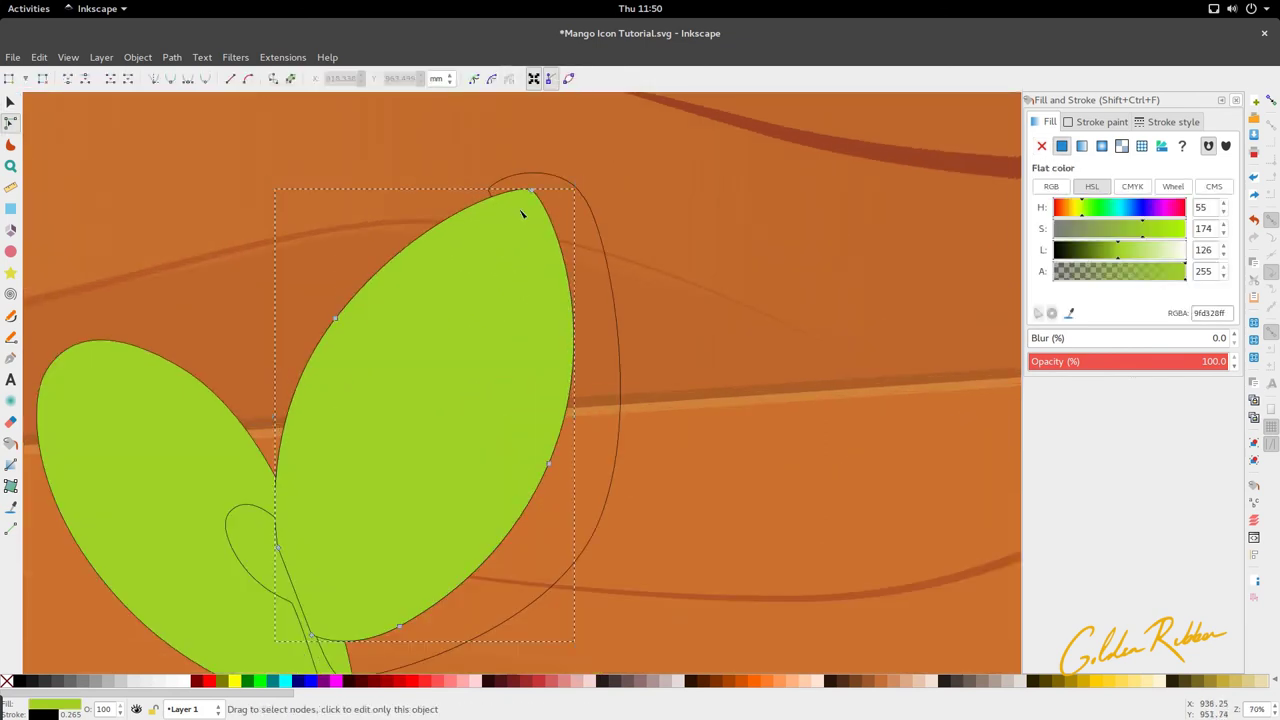
left_click_drag(531, 200, 522, 208)
key("s")
key("Escape")
left_click(530, 228)
key("n")
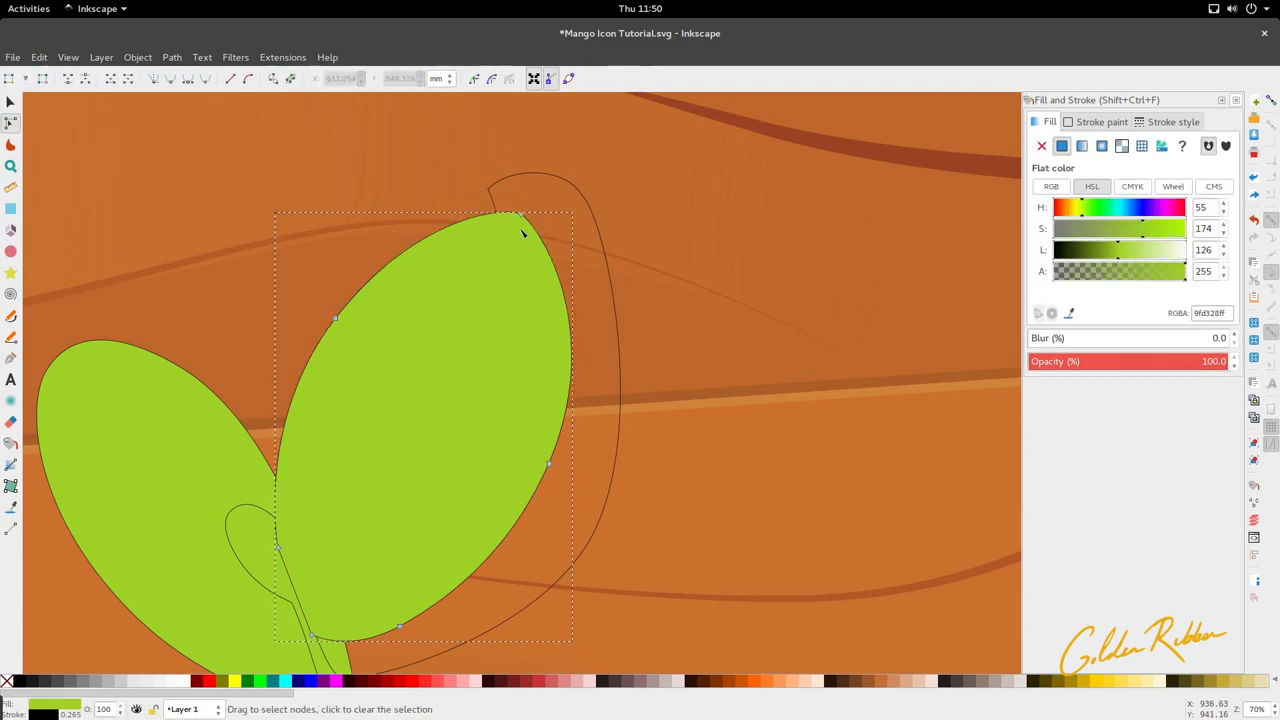
Round the right leaf's tip by adjusting its node handles and refine the curve of its right edge.
left_click(522, 215)
left_click_drag(540, 225, 493, 205)
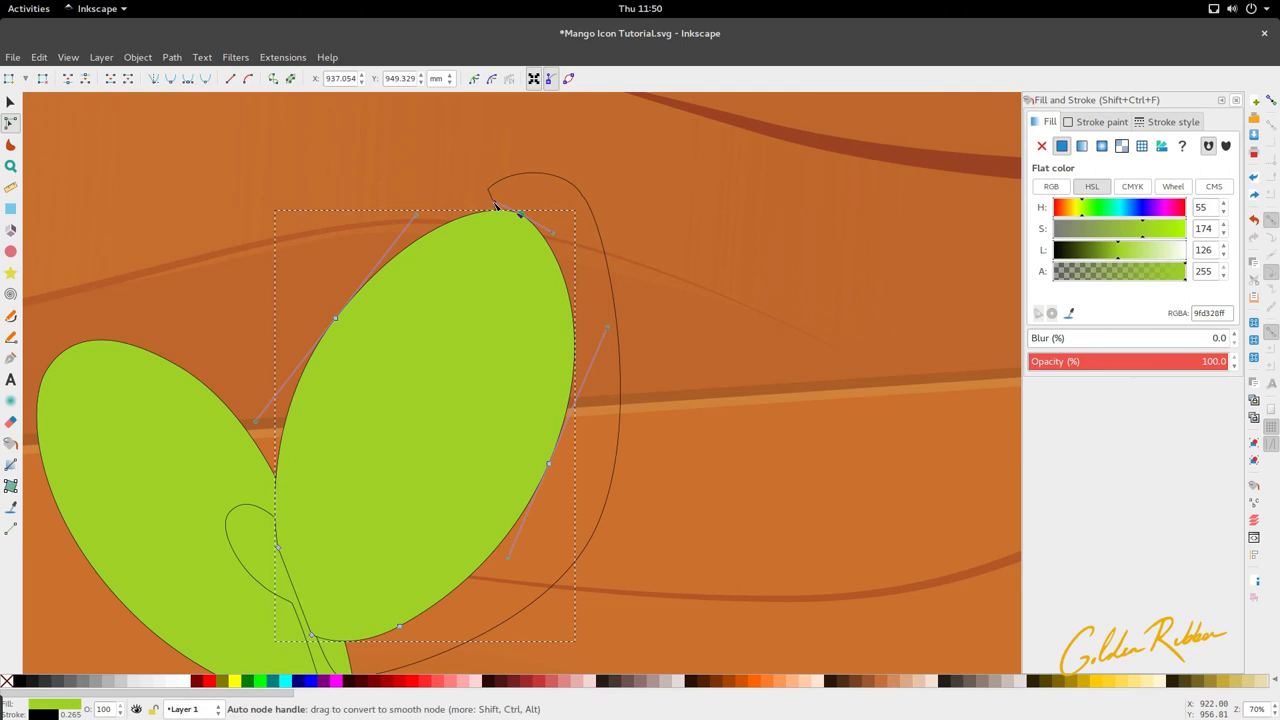
key("s")
scroll(592, 205, "down", 2)
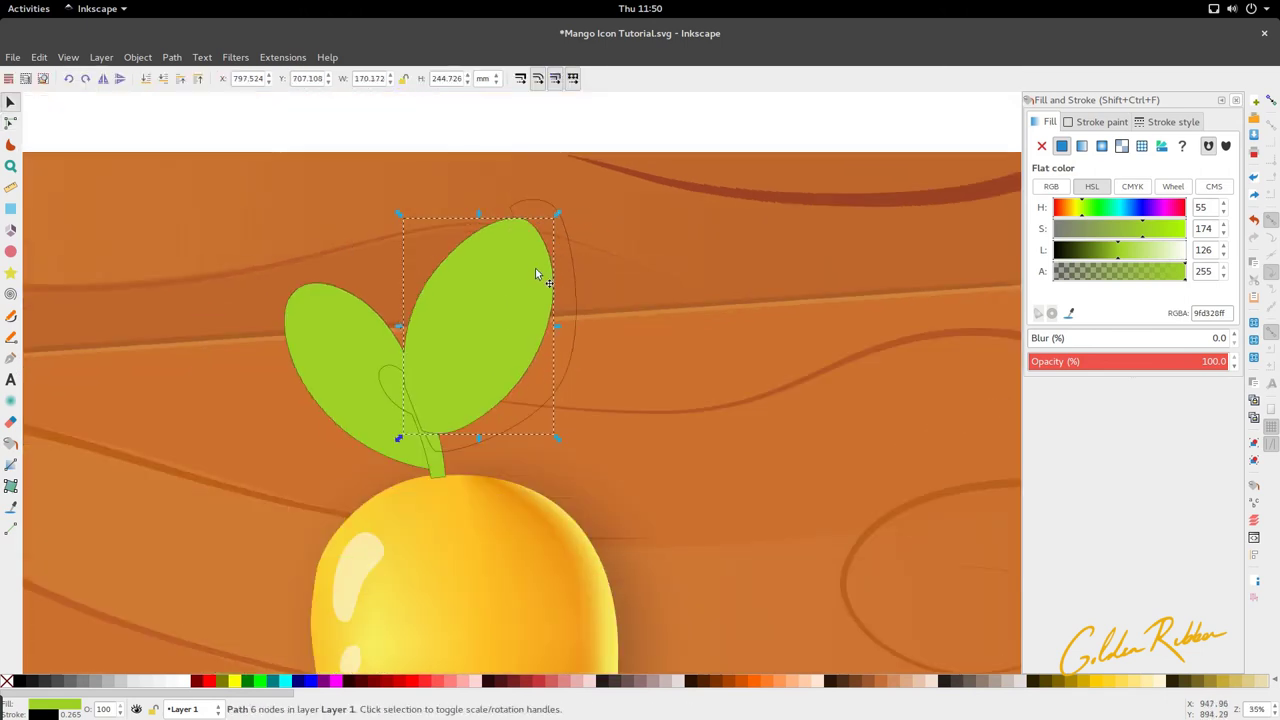
key("n")
left_click_drag(540, 346, 537, 350)
left_click_drag(544, 235, 510, 215)
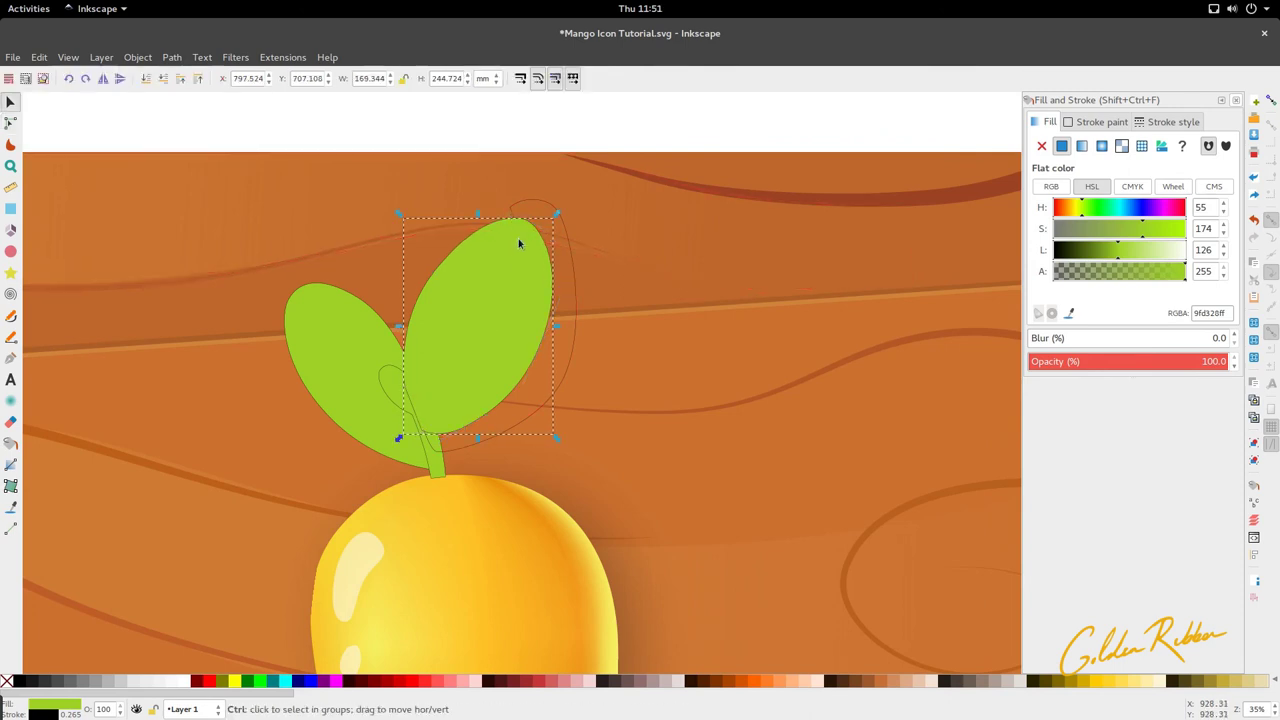
Refine the right leaf's upper left outline by adjusting the curve between its left edge node and tip.
scroll(514, 241, "up", 1)
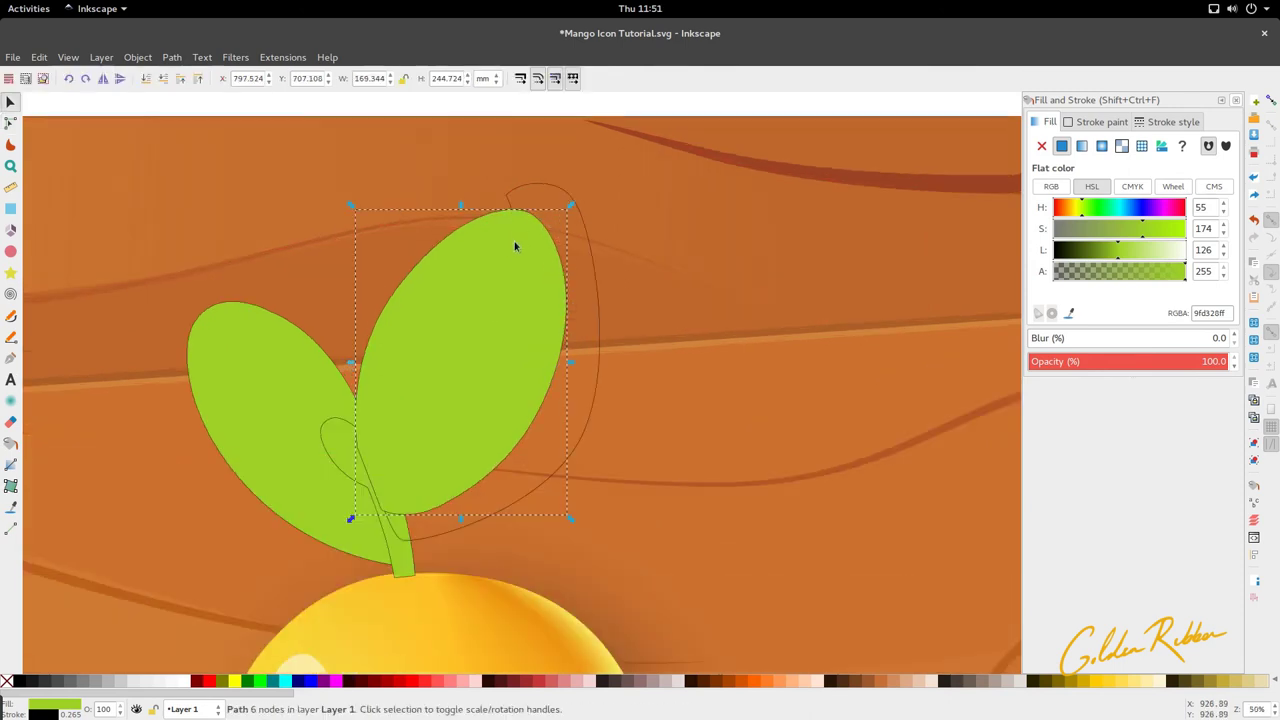
left_click(409, 295)
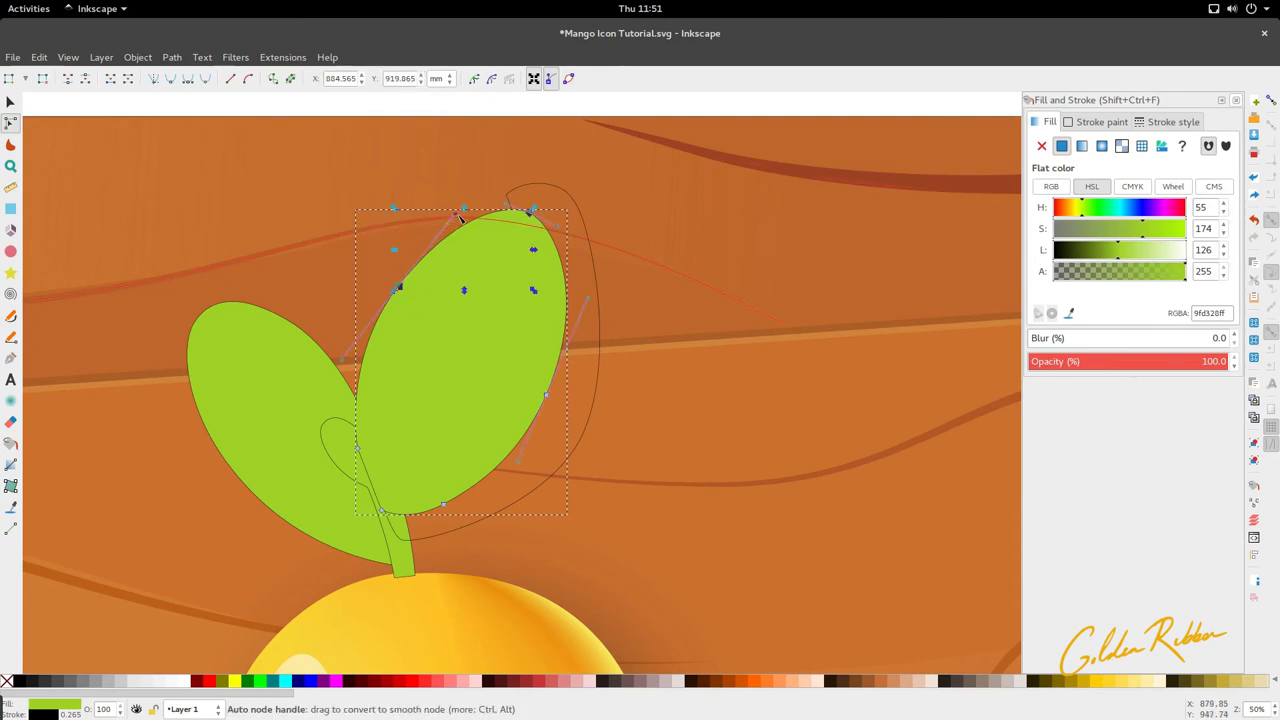
left_click_drag(458, 212, 453, 217)
key("s")
key("Escape")
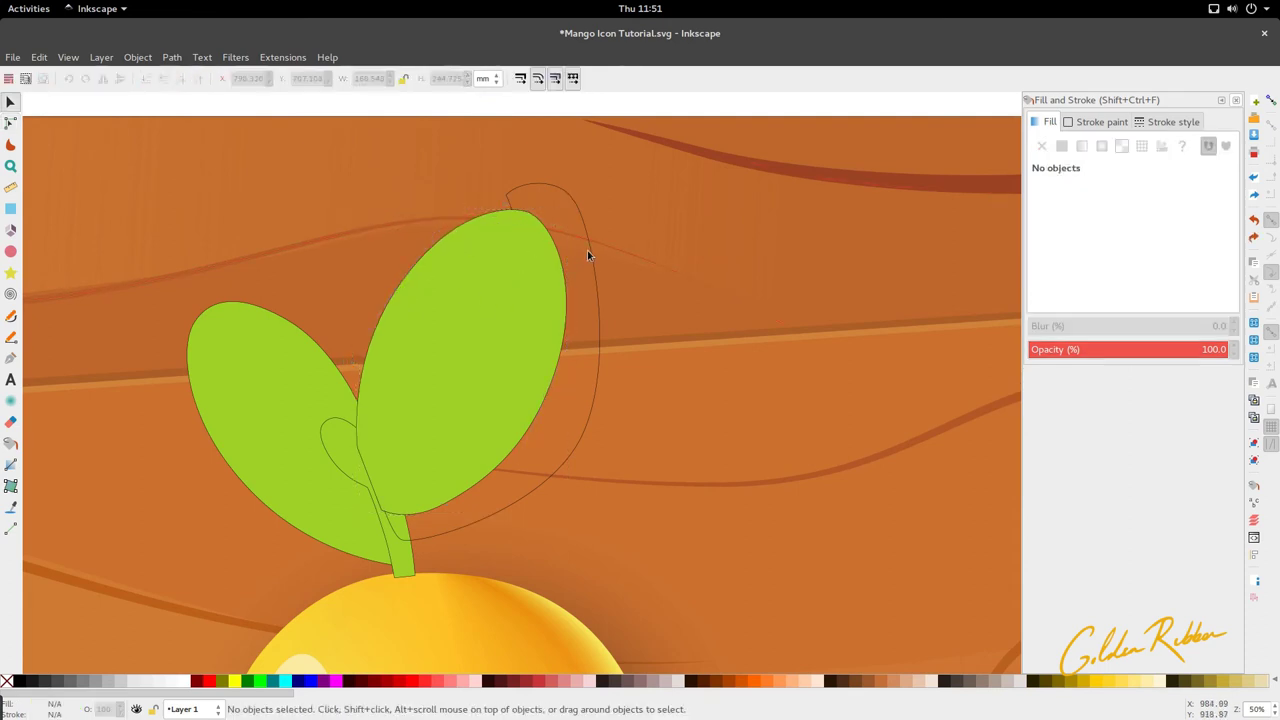
Duplicate the right leaf and try to merge the copy with the drawn half-leaf path using Union.
left_click(591, 254)
left_click_drag(472, 291, 310, 293)
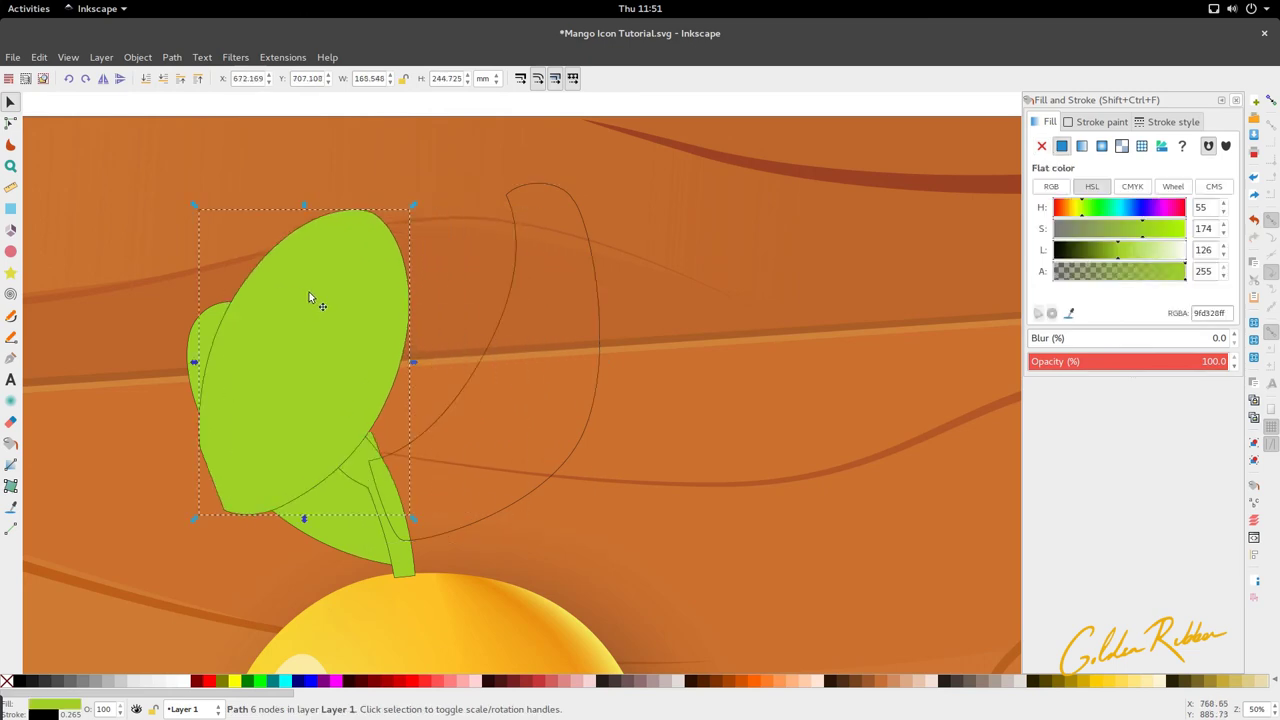
key("ctrl+z")
left_click(589, 277, "shift")
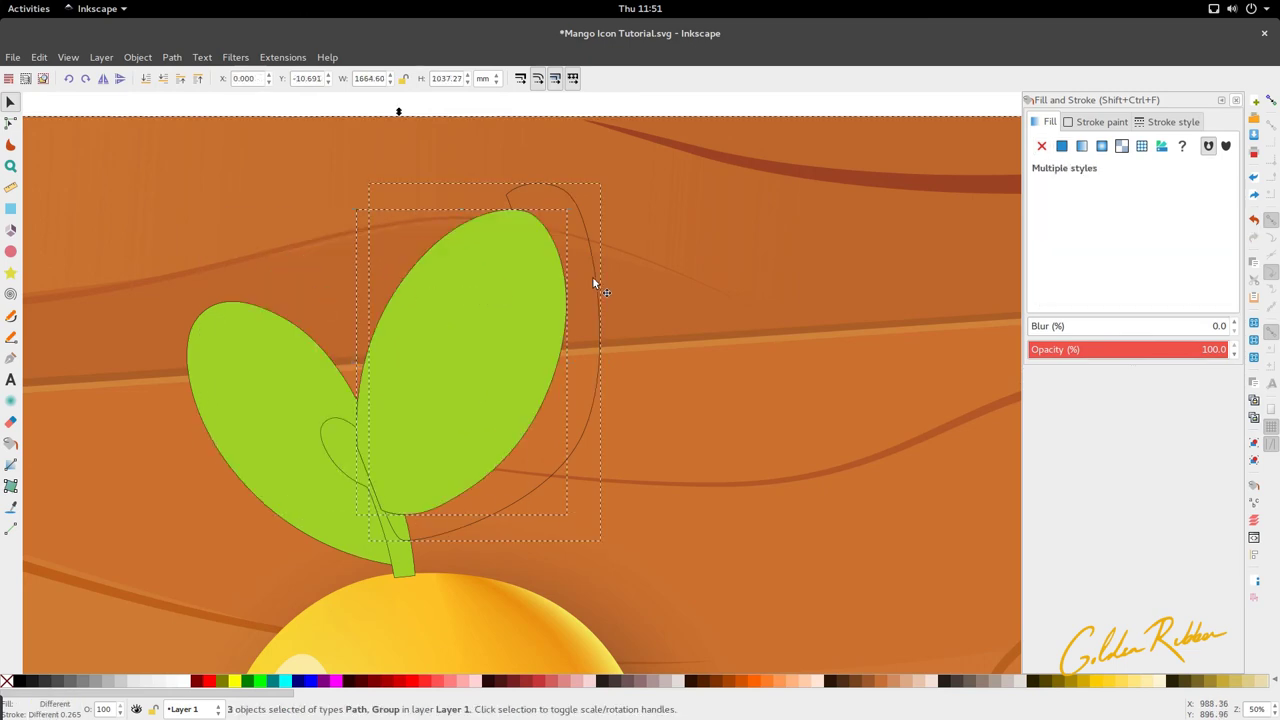
left_click(370, 137, "shift")
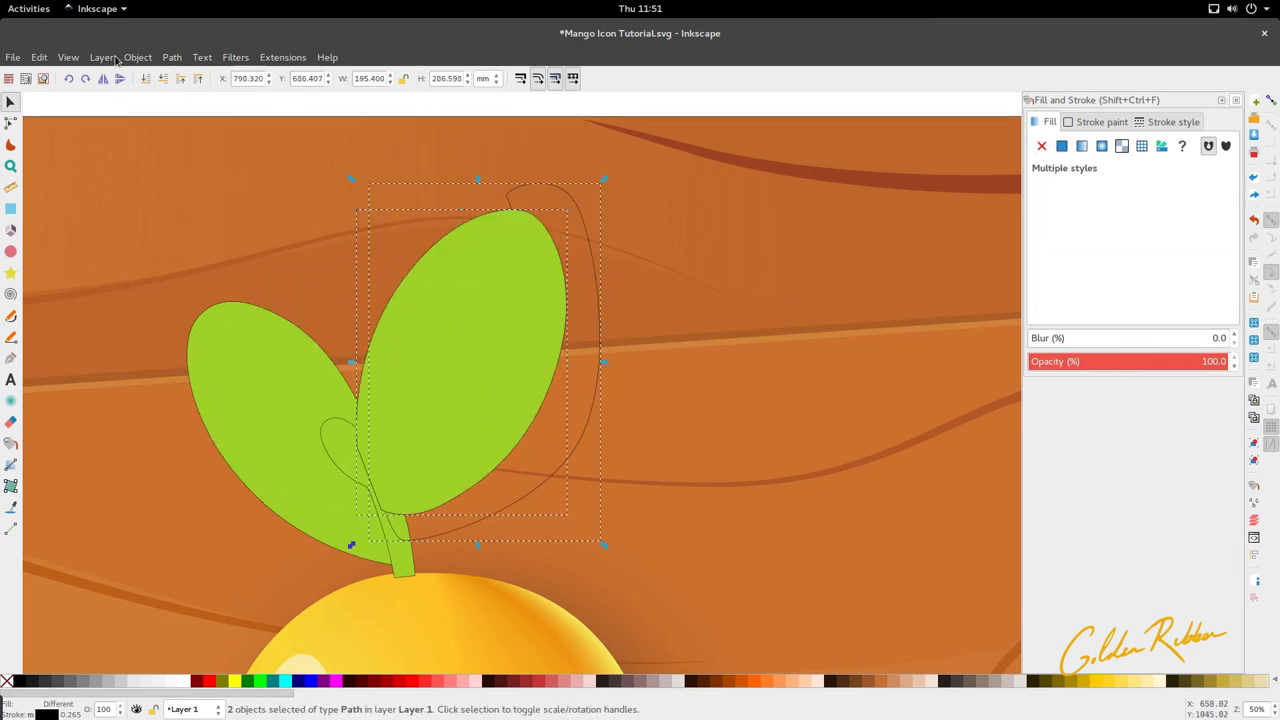
left_click(171, 58)
left_click(190, 157)
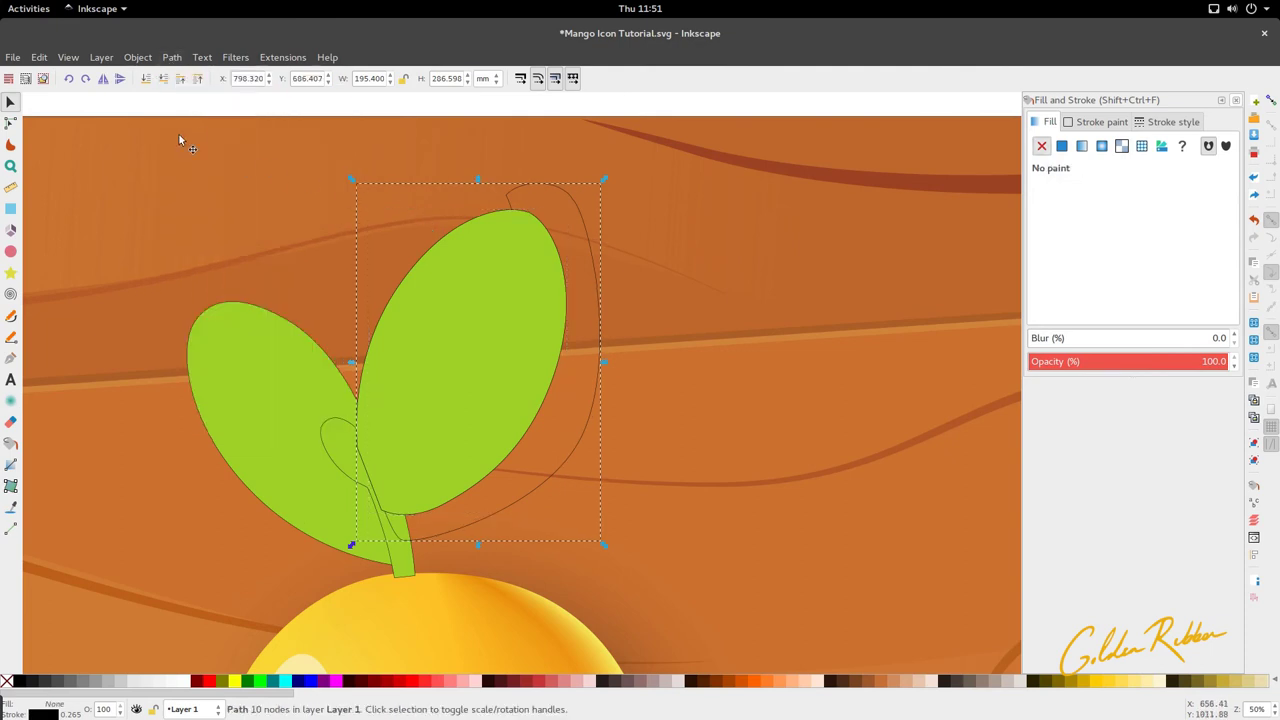
Fill the merged path with the green #9fd328 sampled from the third green palette circle, and undo the fill.
scroll(626, 374, "down", 2, "ctrl")
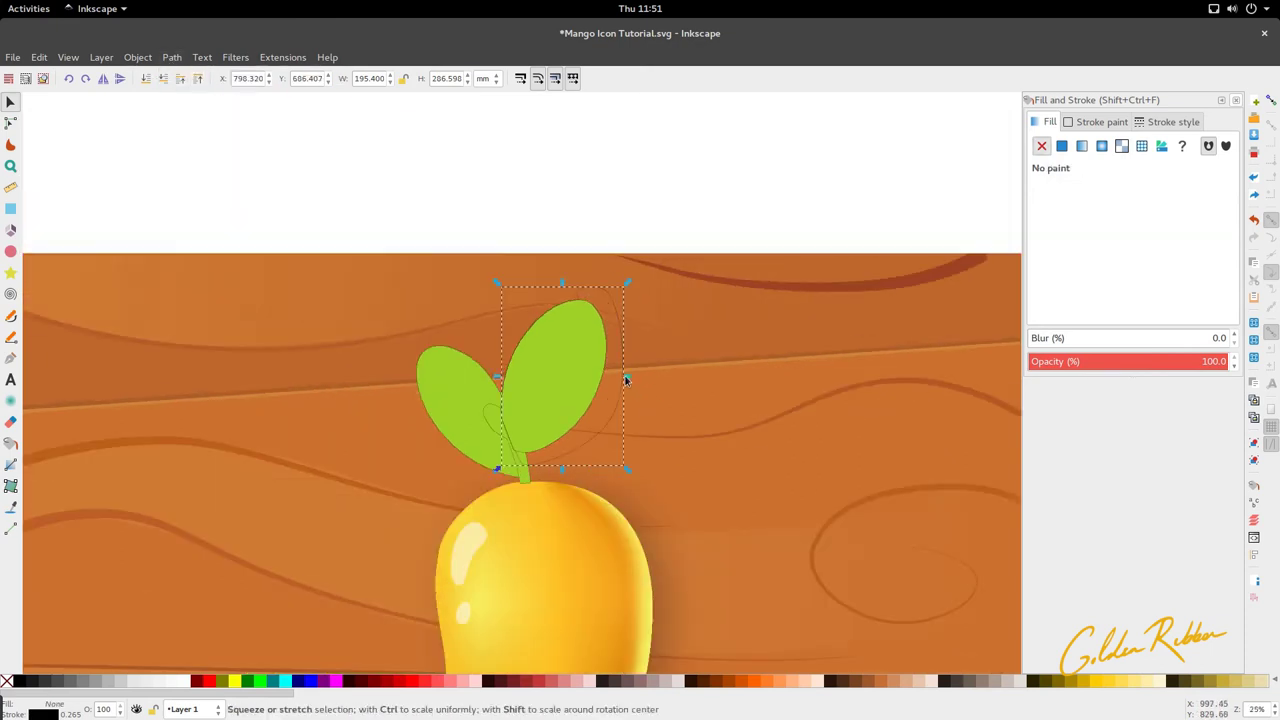
key("d")
scroll(556, 420, "right", 8)
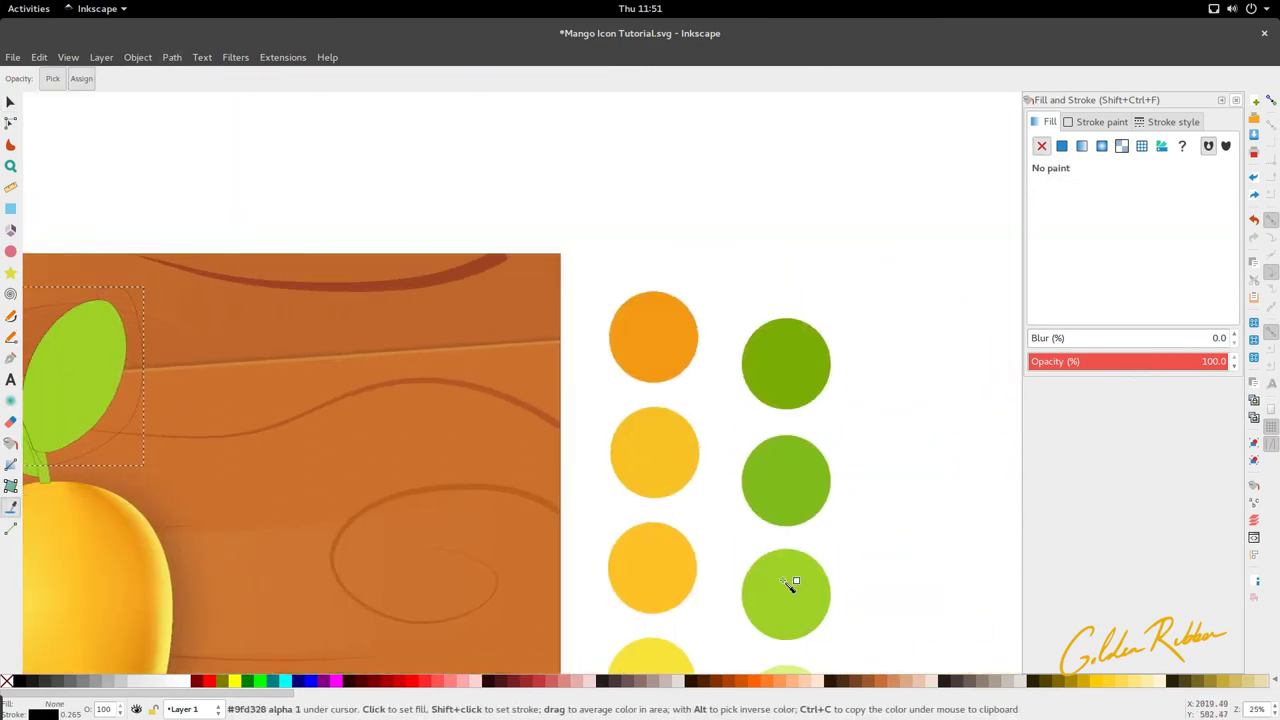
left_click(789, 589)
scroll(785, 518, "left", 8)
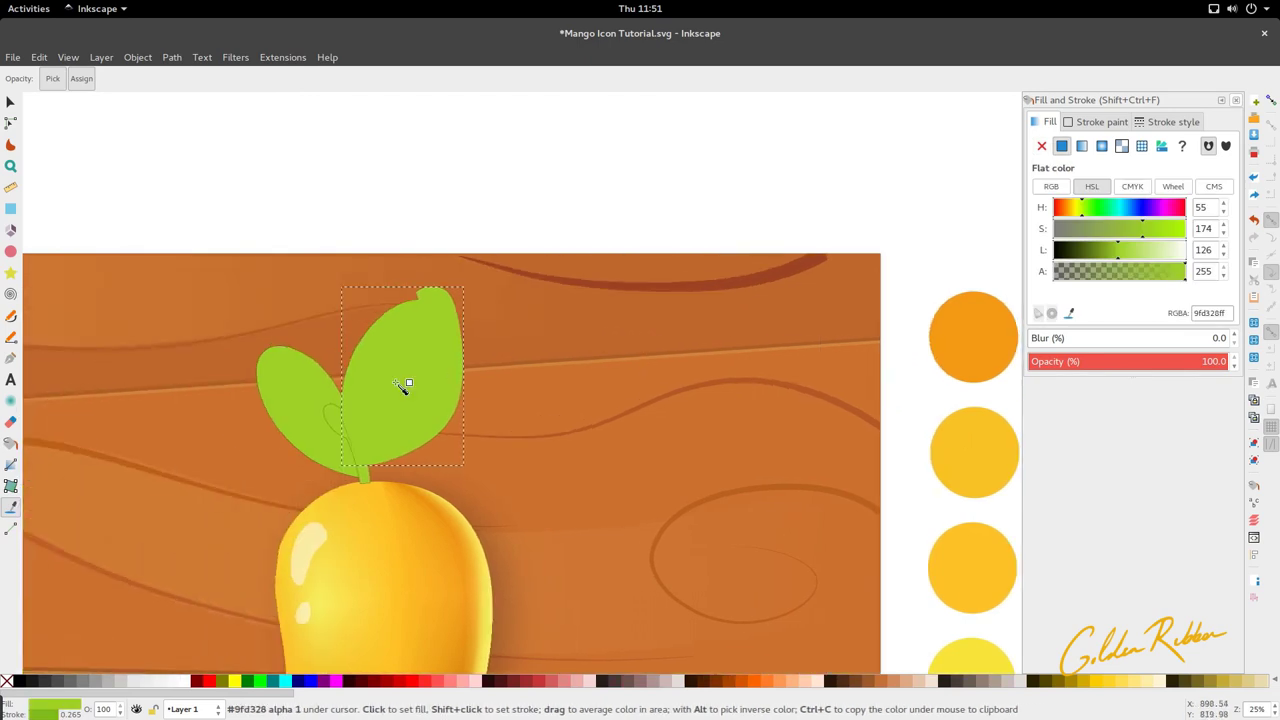
scroll(397, 380, "up", 3, "ctrl")
scroll(525, 305, "down", 3, "ctrl")
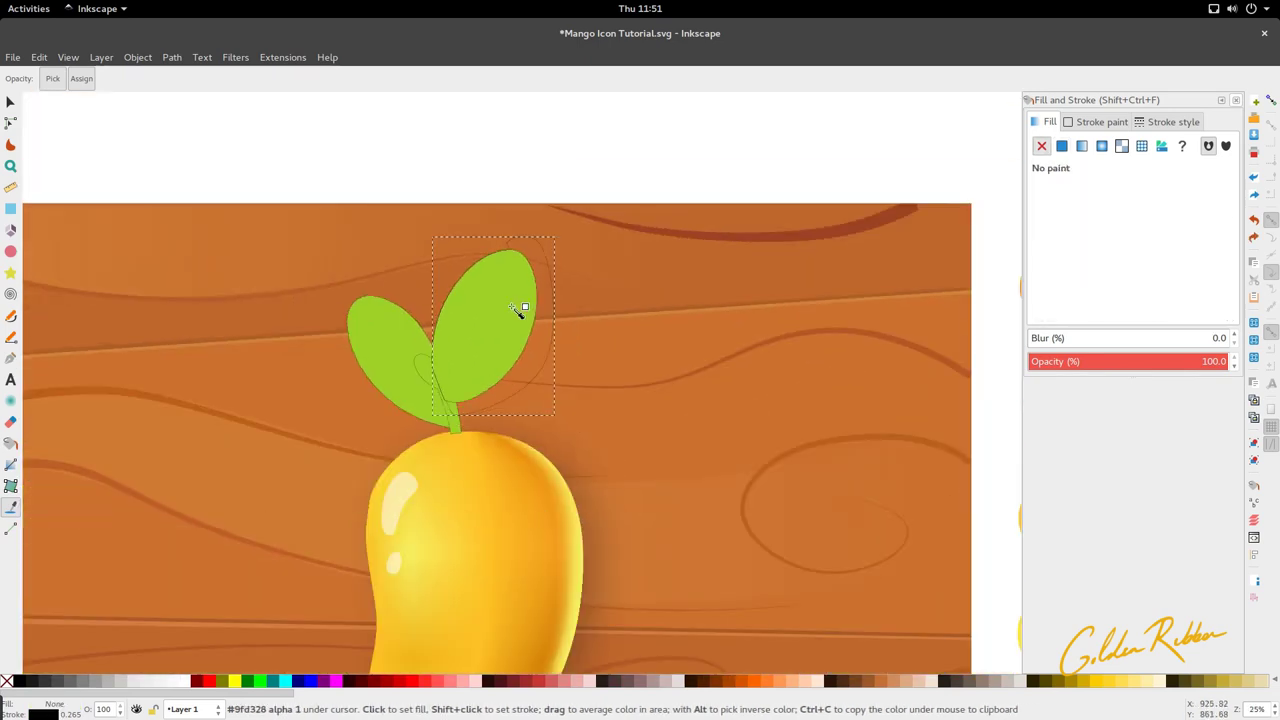
Try to intersect the right leaf with the merged path using Intersection.
key("s")
left_click(522, 291)
left_click(543, 261, "shift")
left_click_drag(483, 305, 366, 305, "ctrl")
key("ctrl+z")
left_click(525, 477)
left_click(491, 344)
left_click(550, 334, "shift")
left_click(172, 57)
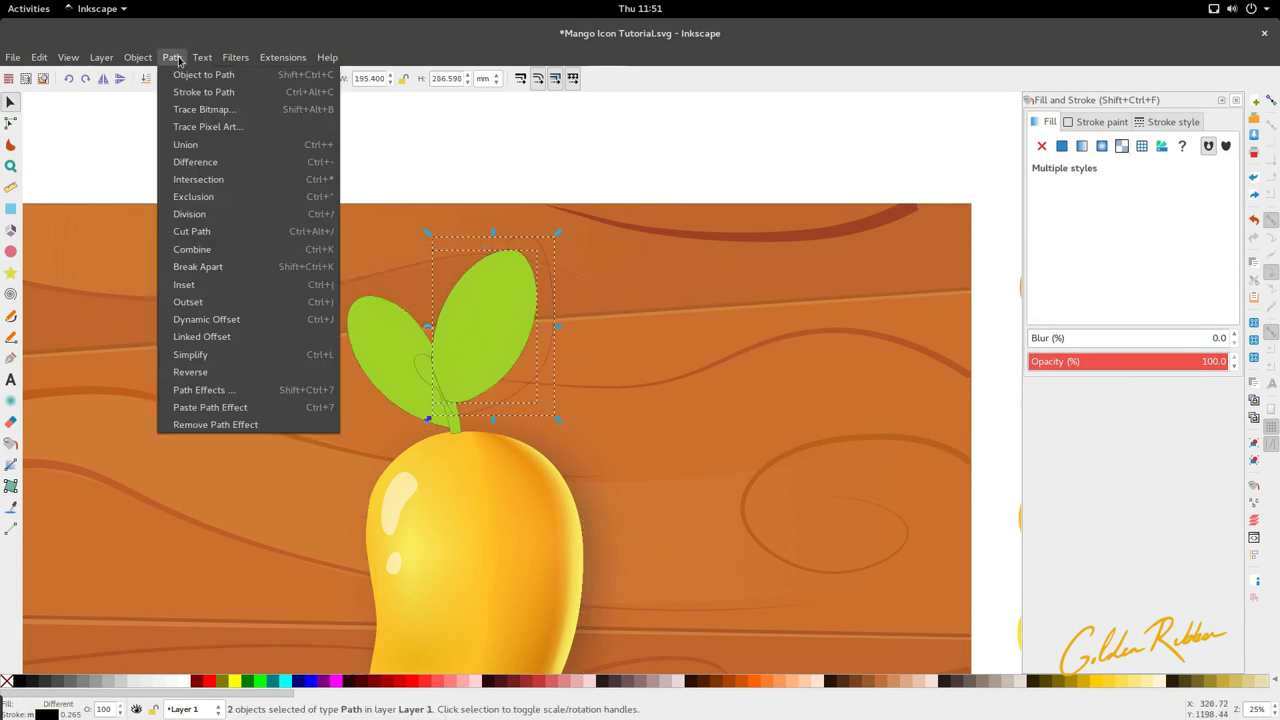
left_click(228, 180)
Shift the leaf aside to inspect the intersected shape, and undo the move and the intersection.
scroll(464, 291, "up", 1)
left_click(432, 338)
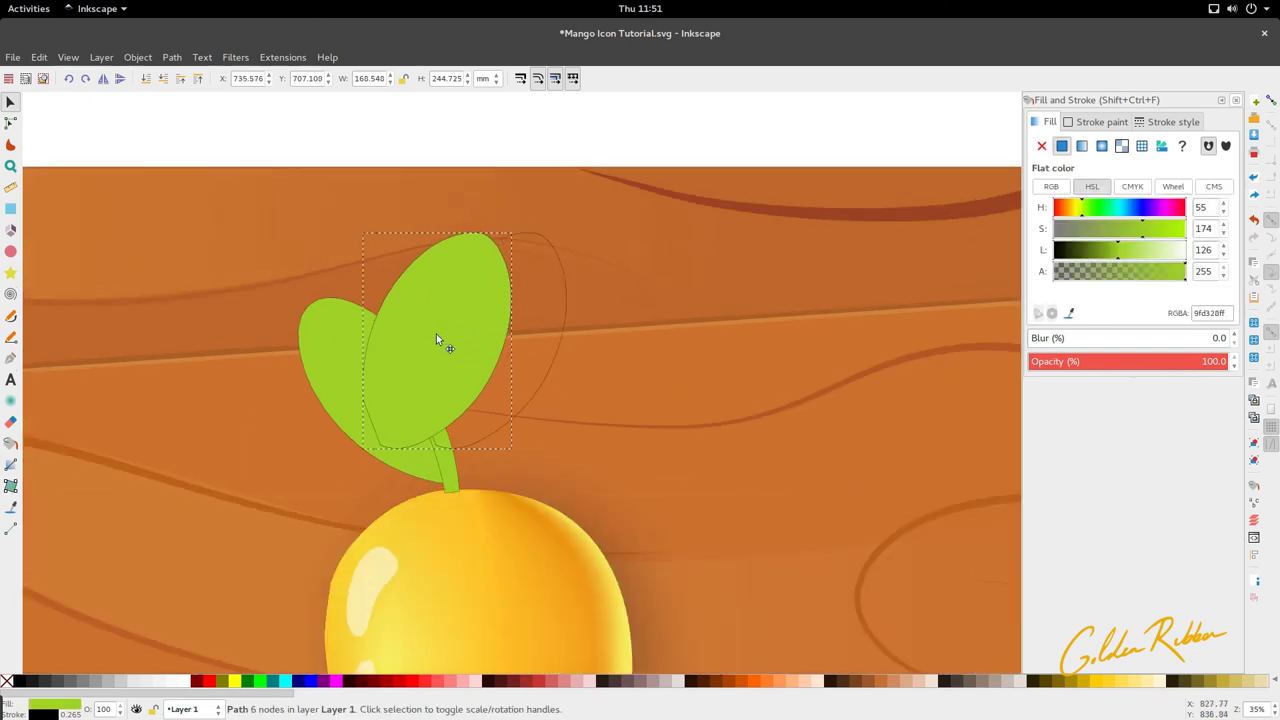
left_click_drag(544, 343, 336, 346)
key("ctrl+z")
key("ctrl+z")
left_click(571, 405)
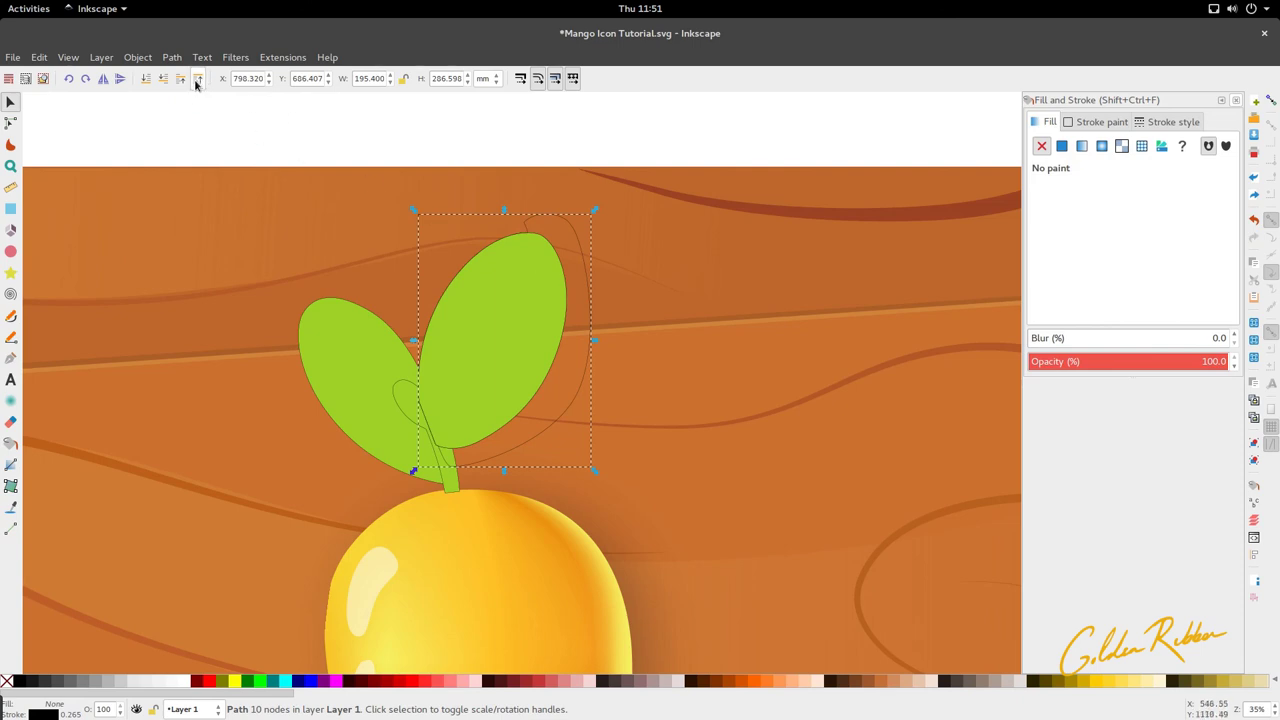
key("ctrl+z")
Move the extra right leaf copy left, over the left leaf, to inspect the stacked shapes.
left_click(500, 335)
left_click(500, 335, "alt")
key("ctrl")
key("Delete")
left_click_drag(541, 339, 397, 338)
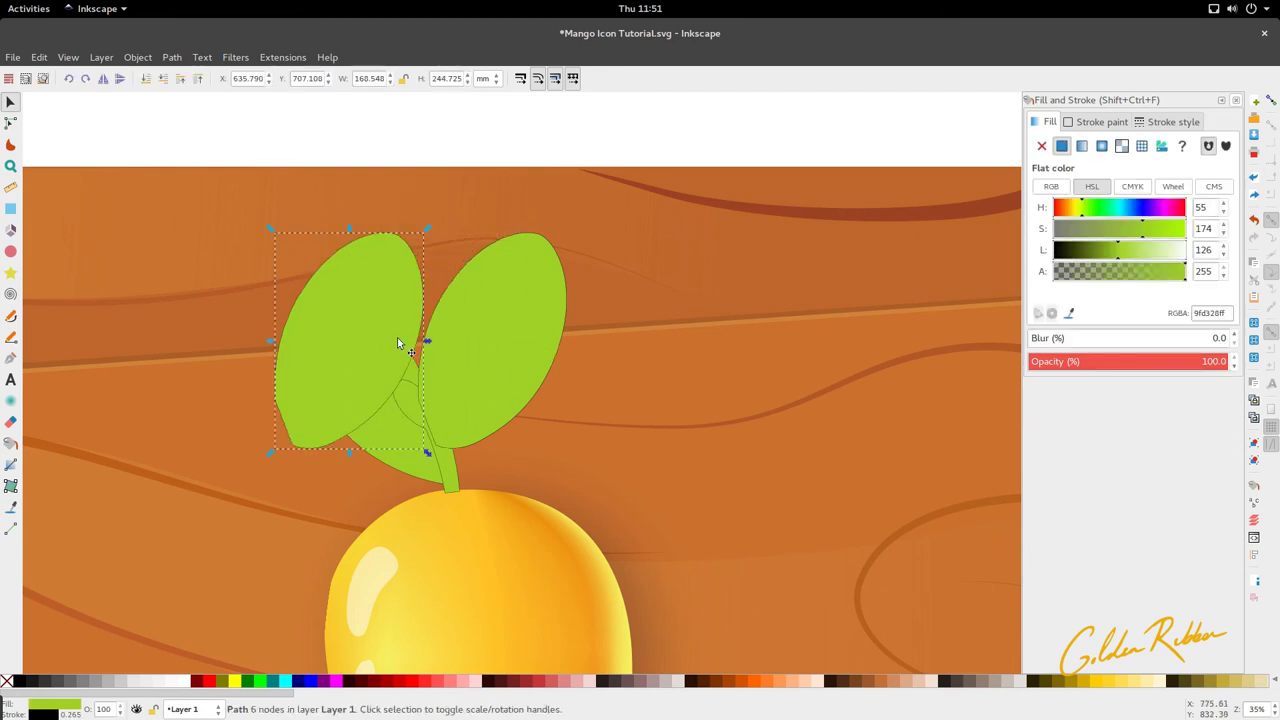
Undo the test moves and remove the merged path and the extra leaf copy from around the right leaf.
left_click(546, 359)
left_click(546, 359, "alt")
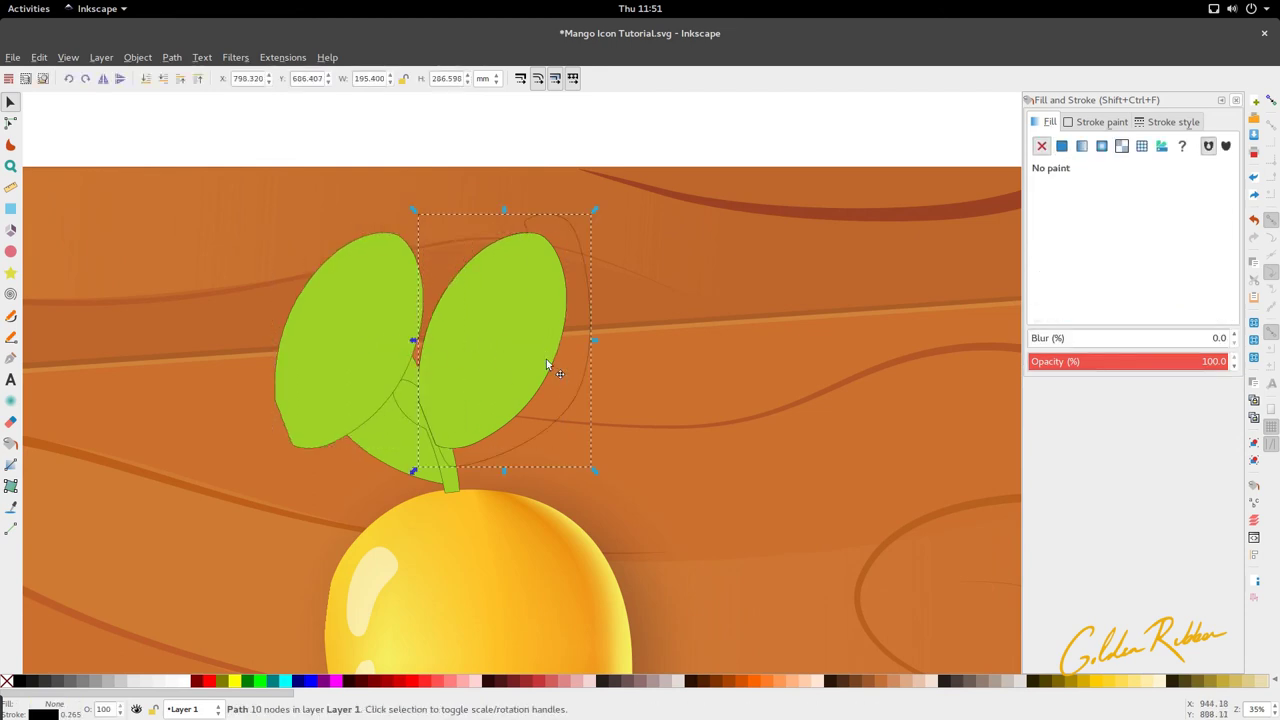
left_click_drag(546, 359, 323, 360)
key("ctrl+d")
key("ctrl+z")
key("ctrl+z")
left_click_drag(474, 356, 382, 354)
key("ctrl+z")
Draw a closed Bezier path that follows the right leaf's midrib and loops around its right side.
key("b")
left_click(518, 215)
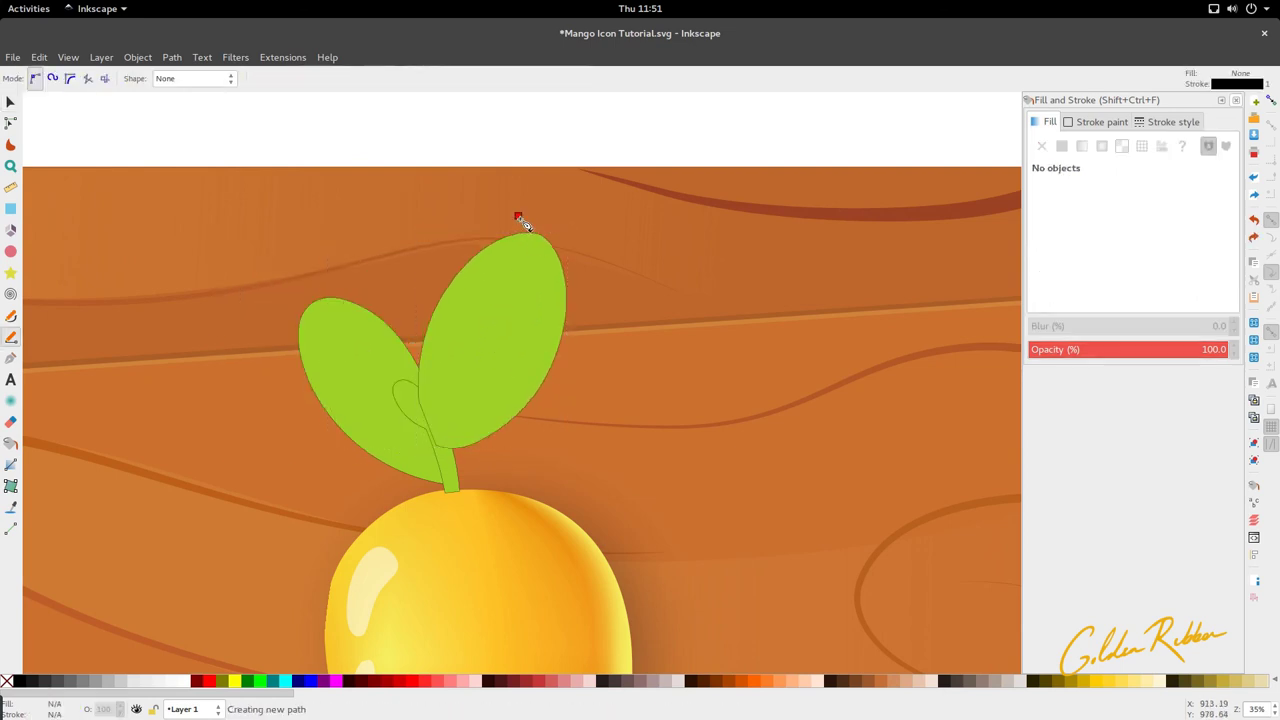
left_click_drag(520, 297, 503, 372)
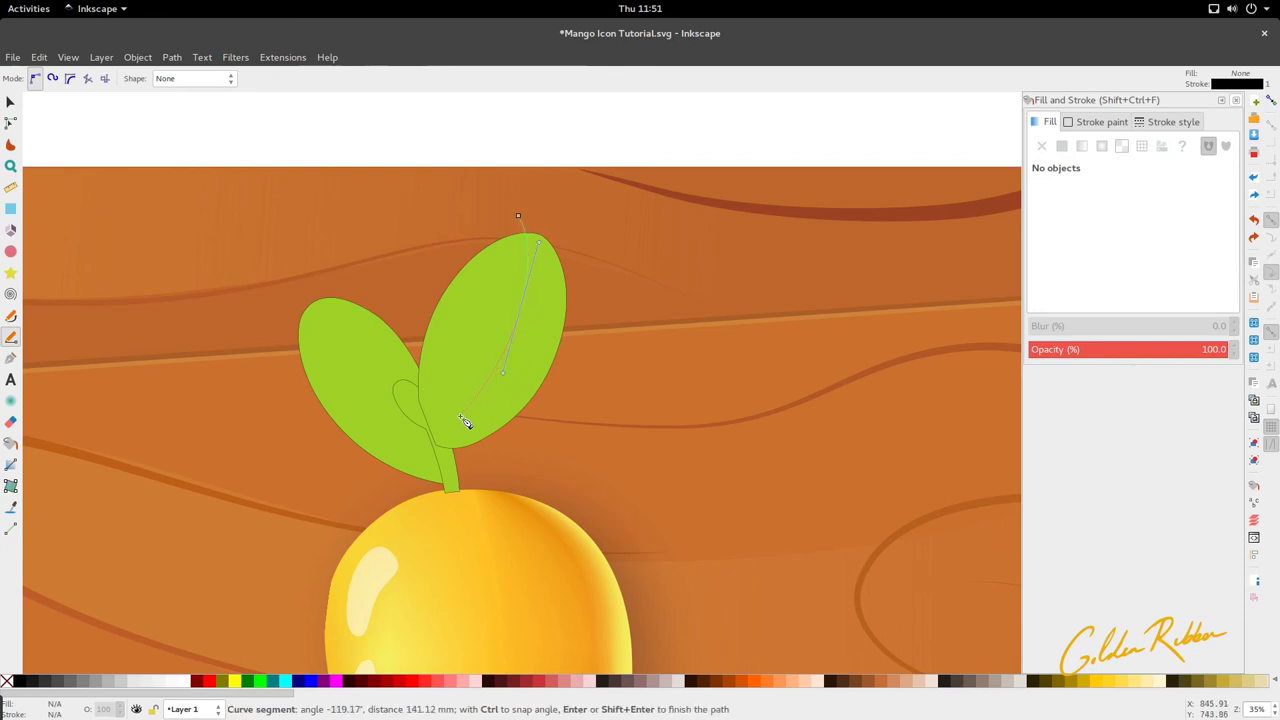
left_click_drag(454, 422, 408, 477)
left_click(541, 466)
left_click(630, 305)
left_click(587, 208)
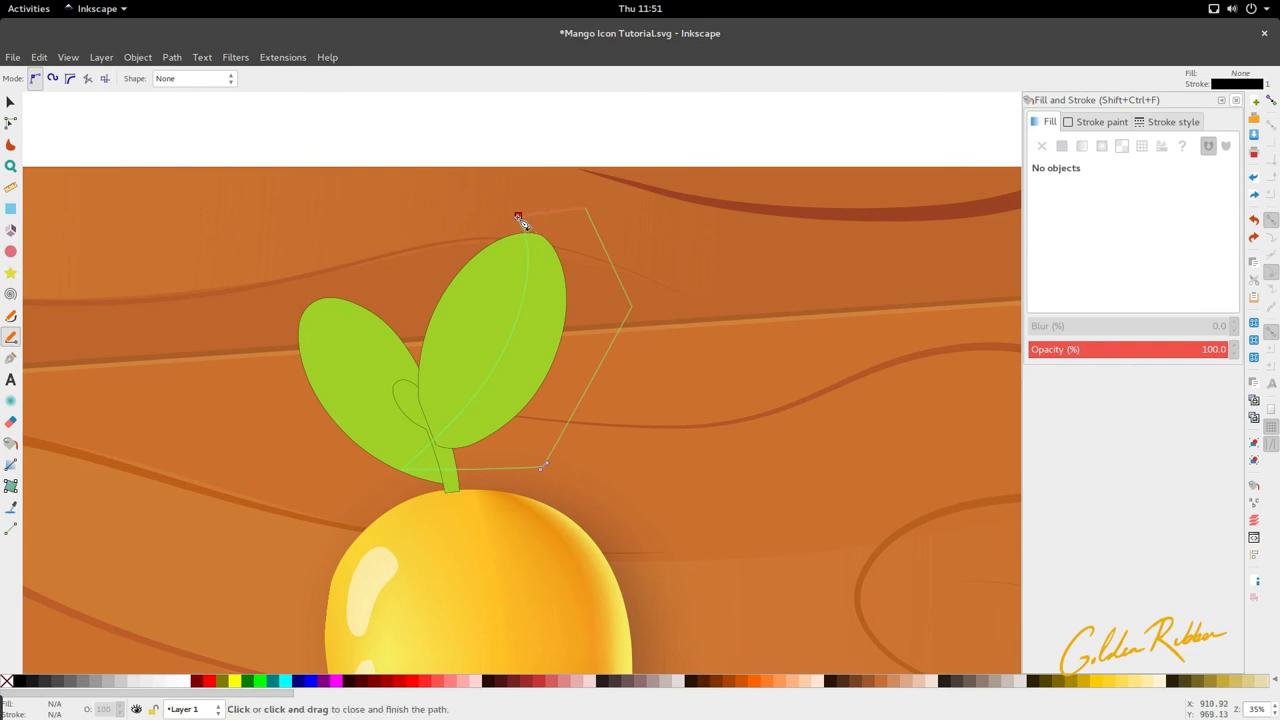
left_click(518, 216)
Intersect the top copy of the right leaf with the new path to isolate its right half.
key("s")
left_click(560, 317)
left_click(603, 257, "shift")
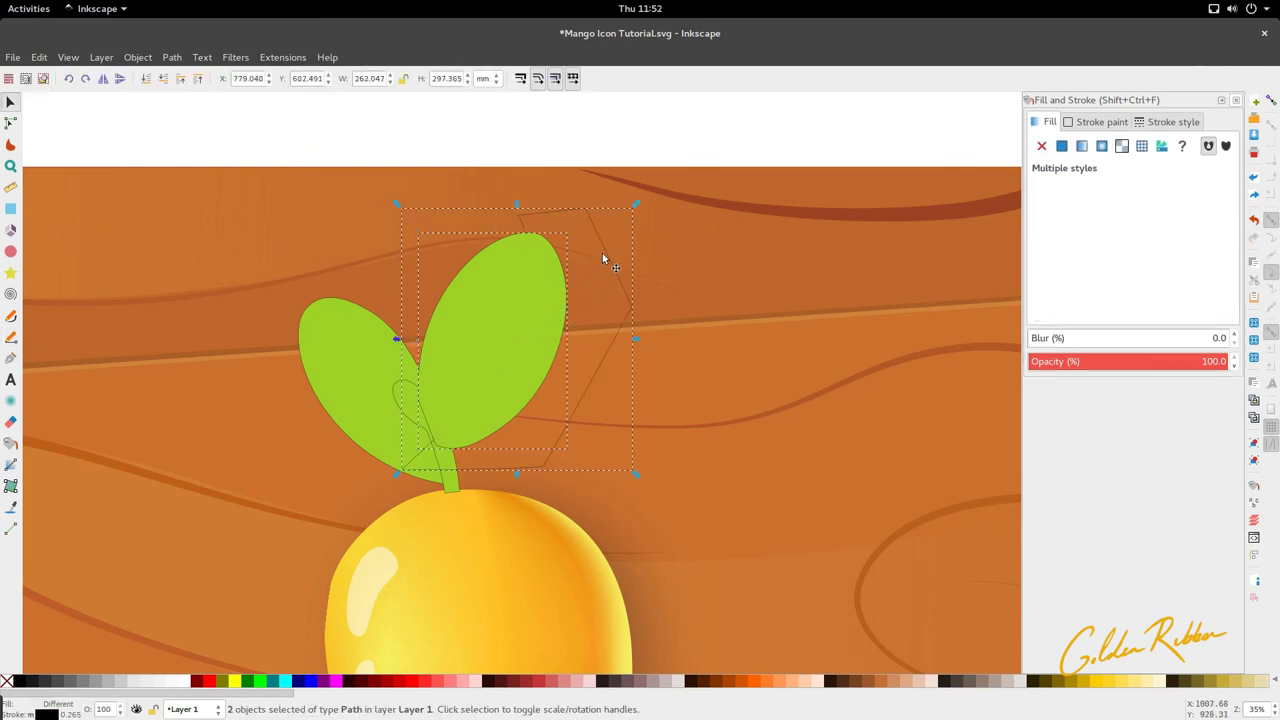
key("ctrl+asterisk")
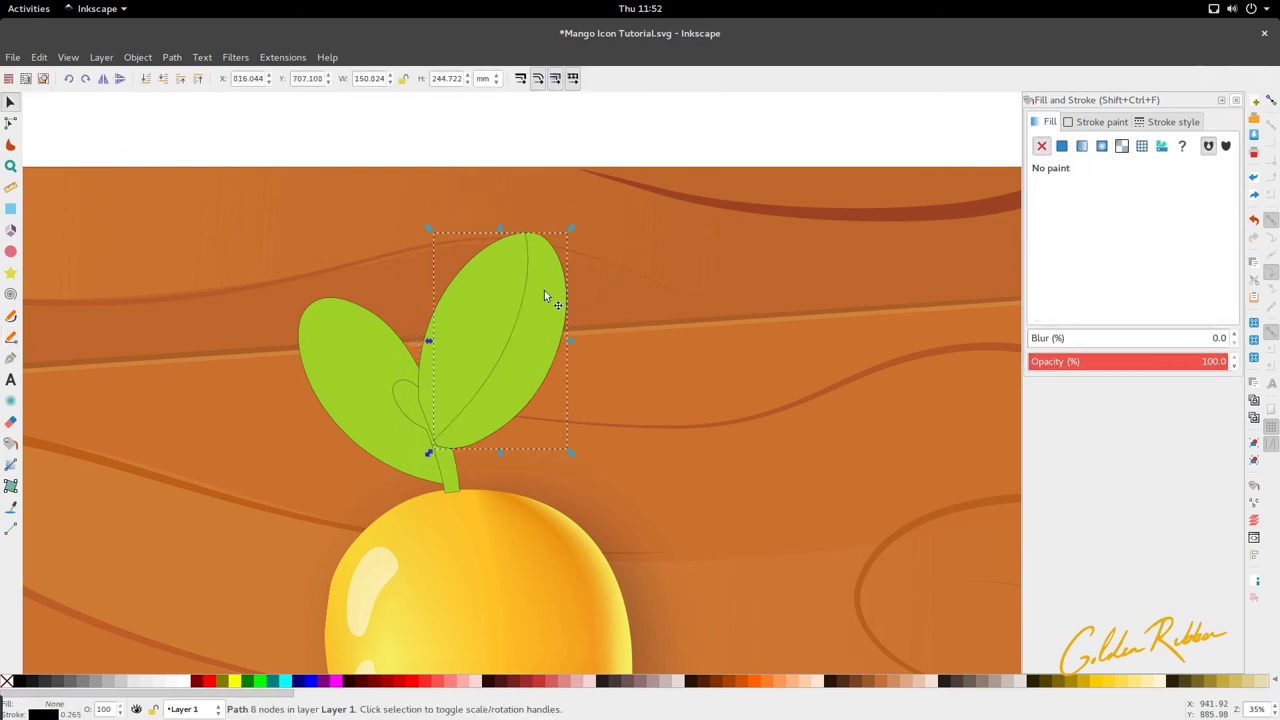
Fill the leaf's right half with the darker green 81bc1dff sampled from the palette circles.
key("d")
scroll(545, 295, "down", 2)
left_click(917, 372)
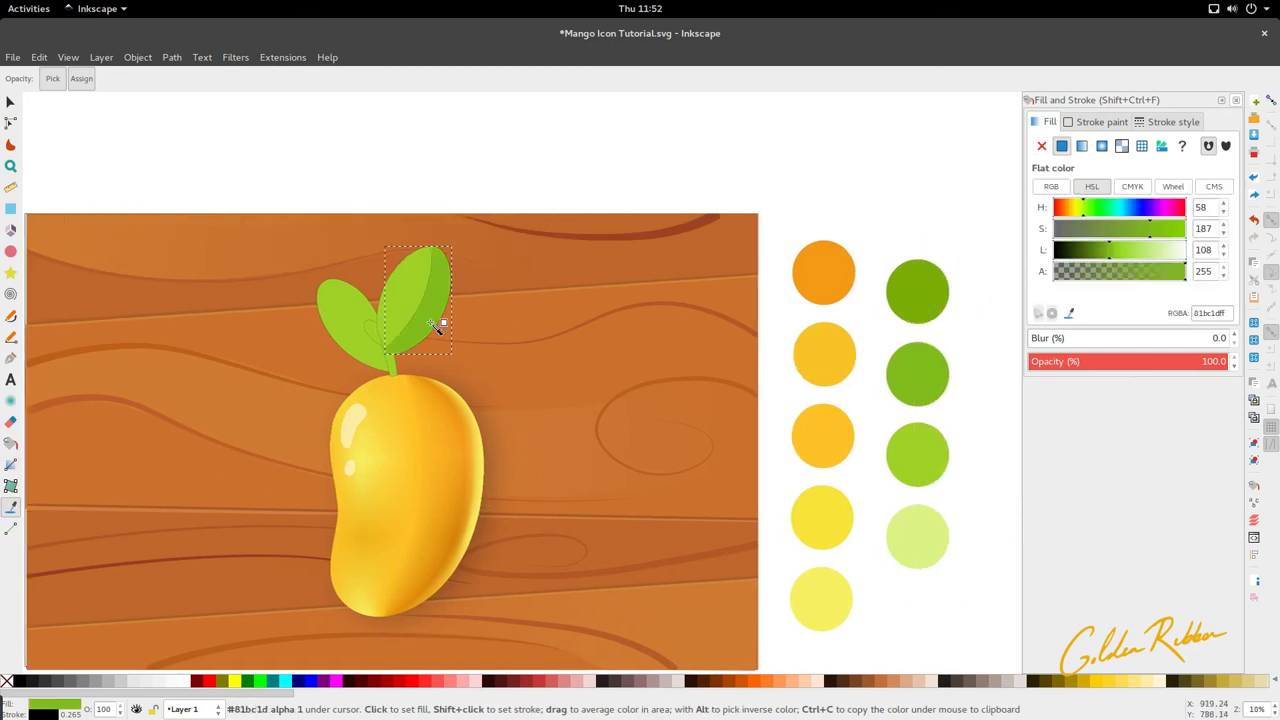
scroll(435, 325, "up", 3)
key("s")
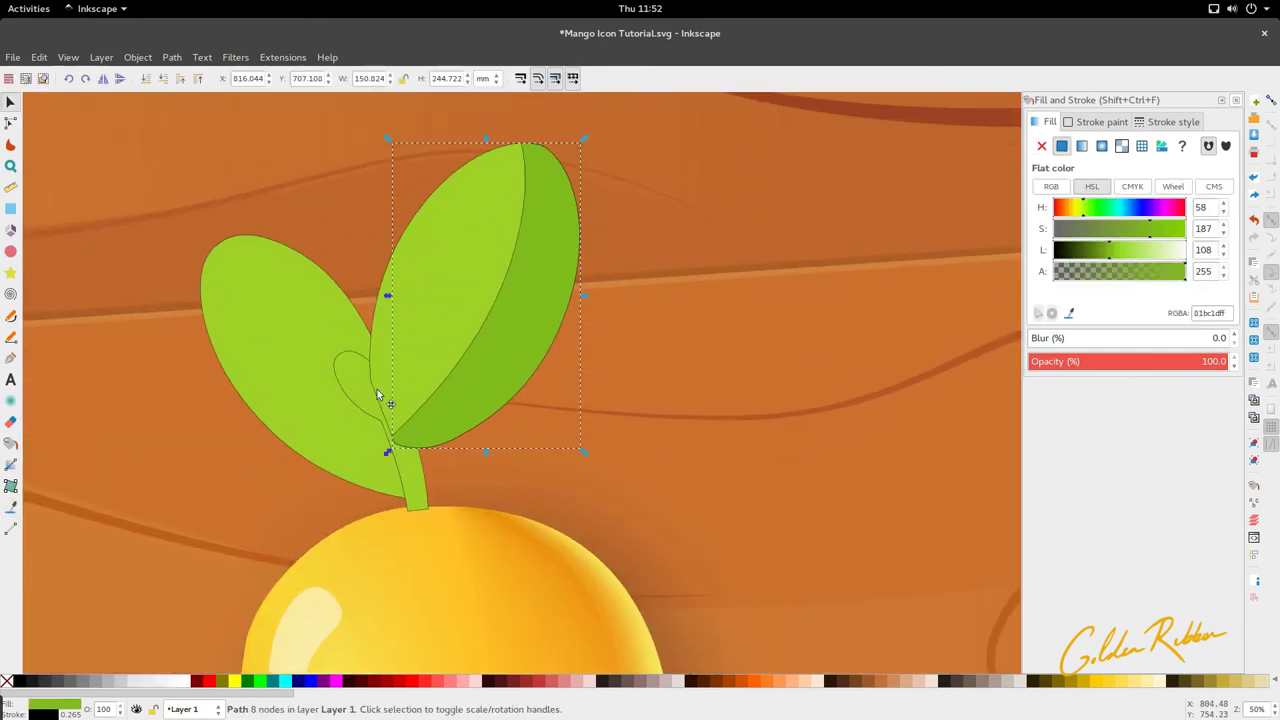
Lower the right leaf and its darker half in the stacking order, behind the stem.
double_click(378, 395)
key("s")
left_click(443, 394)
left_click(426, 360)
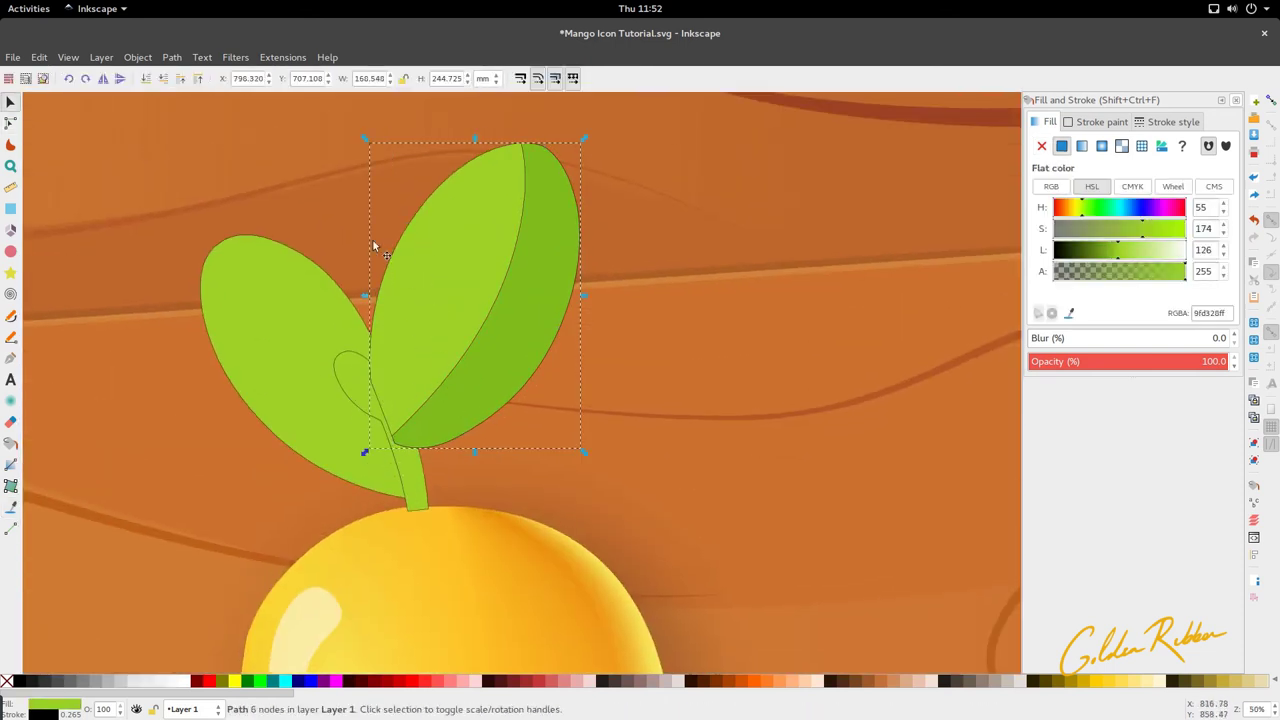
left_click(172, 82)
left_click(419, 350)
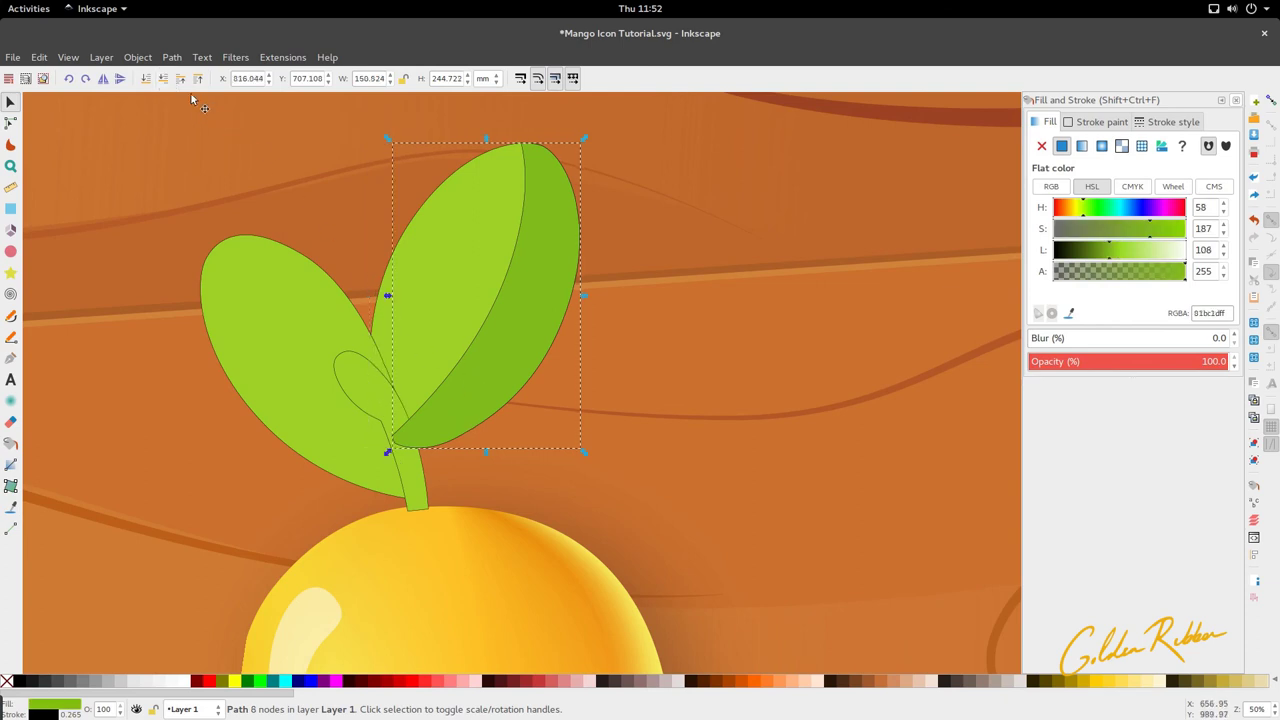
left_click(161, 80)
Draw a narrow closed shadow outline inside the leaf's darker half and adjust its outer nodes to cover the lower edge.
key("b")
left_click(404, 435)
left_click_drag(497, 368, 538, 310)
left_click_drag(548, 234, 578, 208)
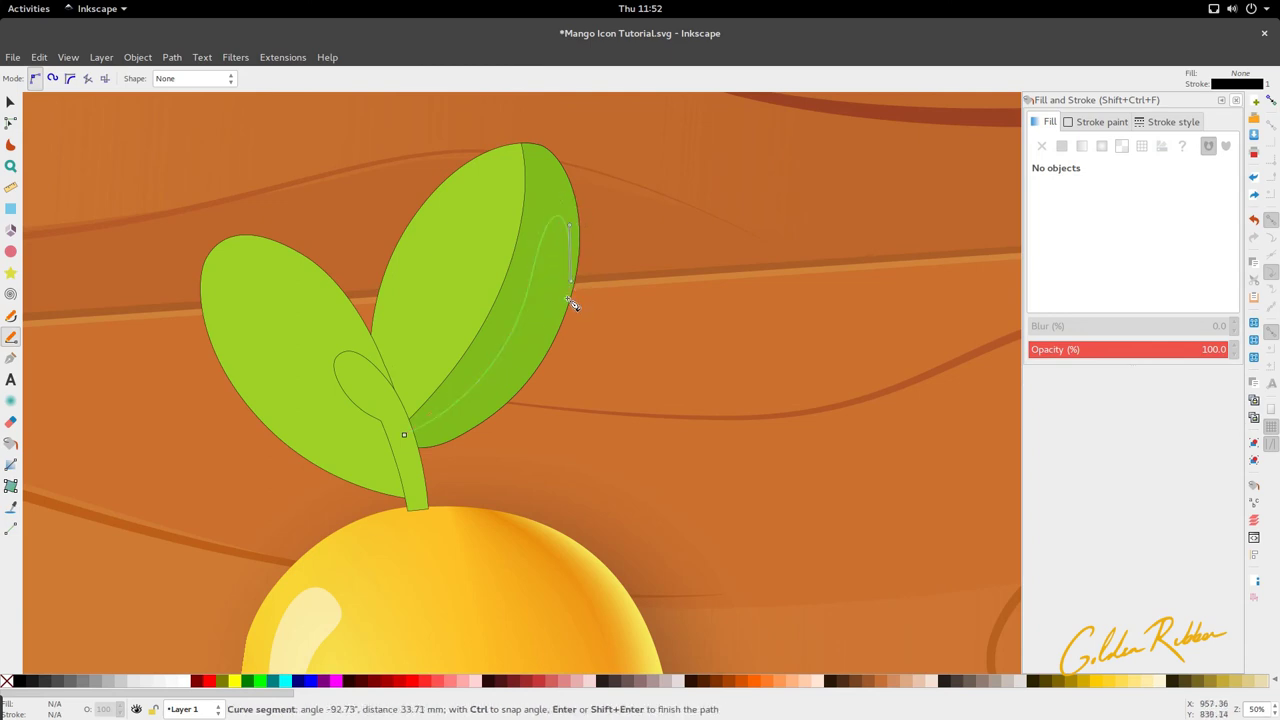
left_click_drag(525, 375, 411, 457)
left_click(406, 437)
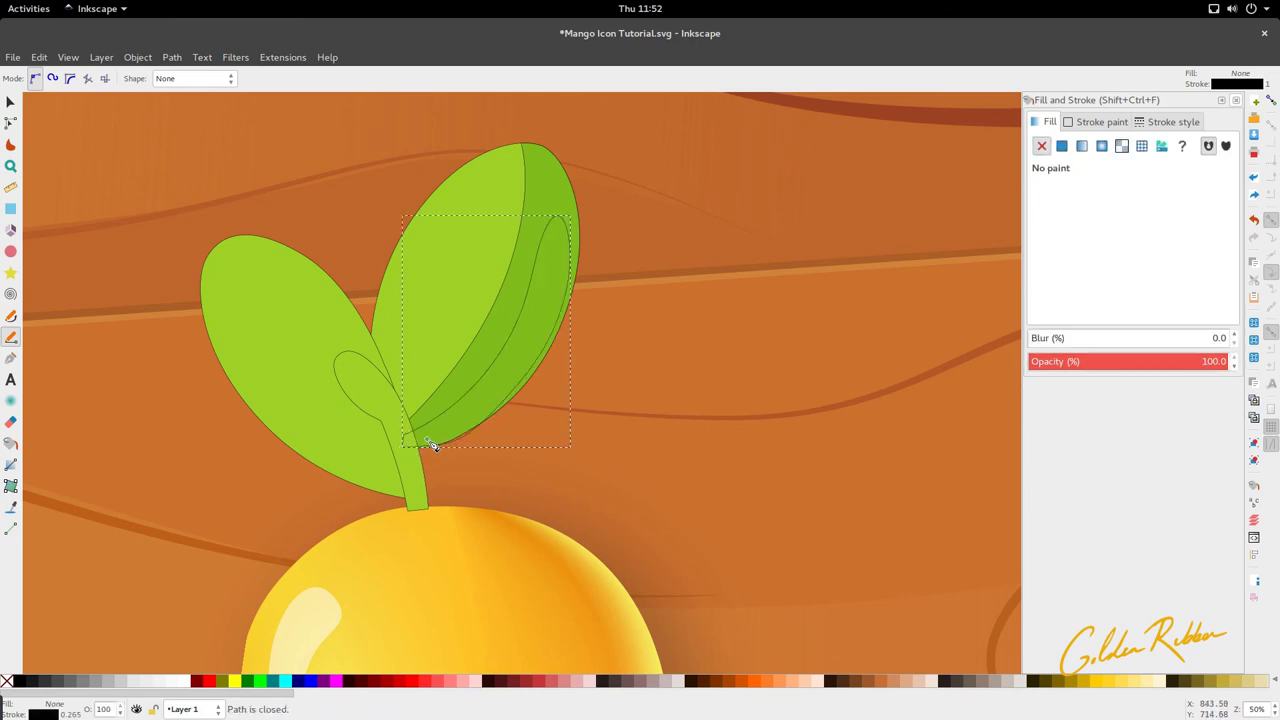
key("n")
left_click_drag(441, 444, 435, 450)
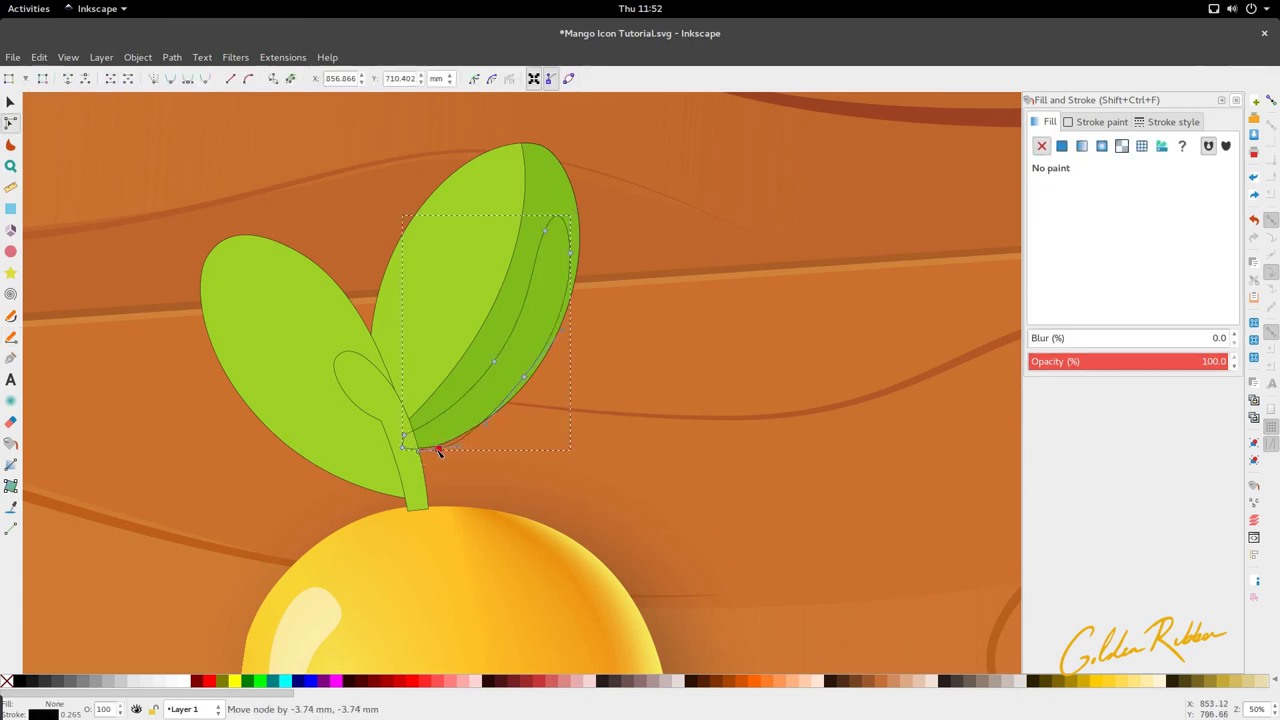
left_click_drag(525, 378, 529, 381)
Duplicate the leaf's darker half and intersect the copy with the shadow outline.
key("s")
left_click(547, 197)
key("ctrl+d")
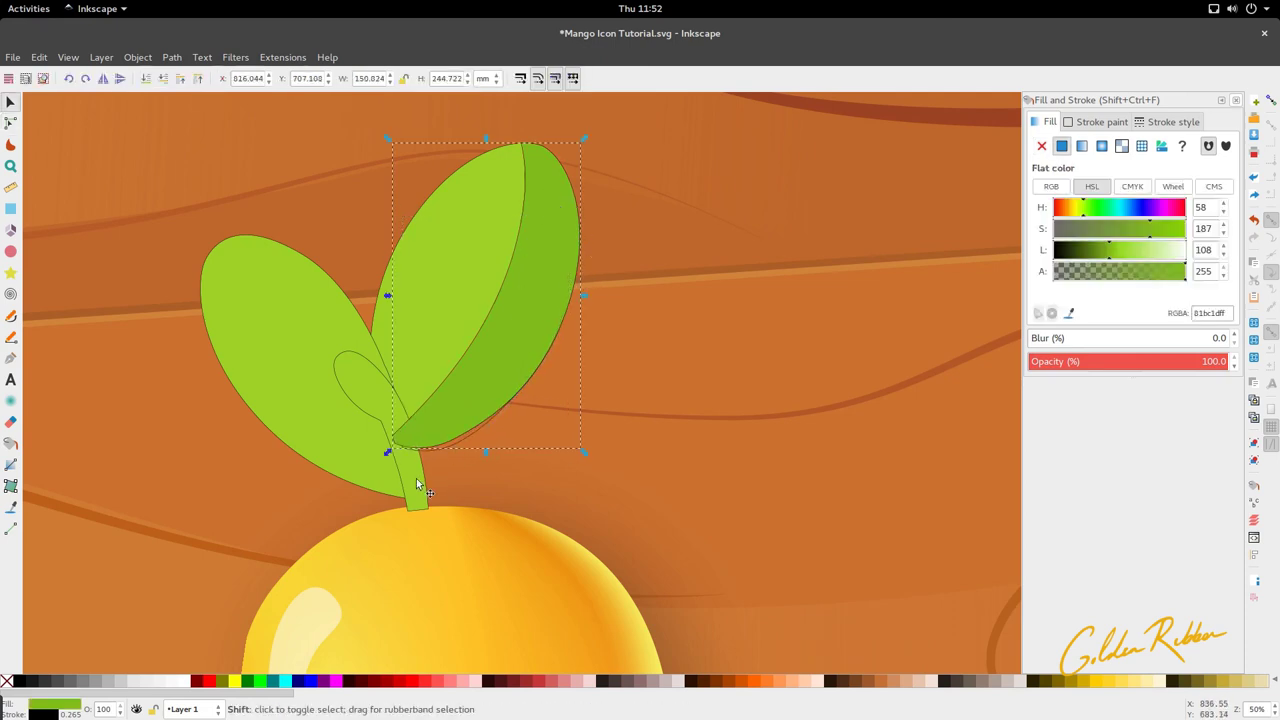
left_click(448, 448, "shift")
left_click(172, 57)
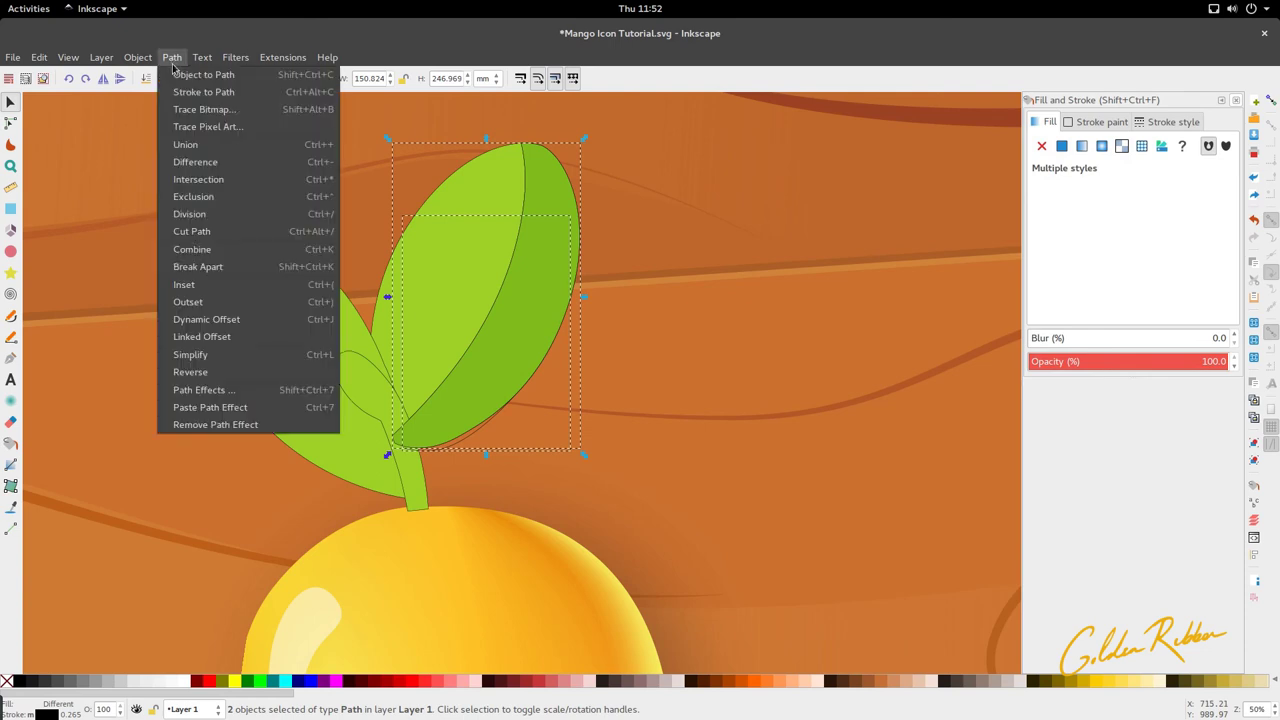
left_click(219, 165)
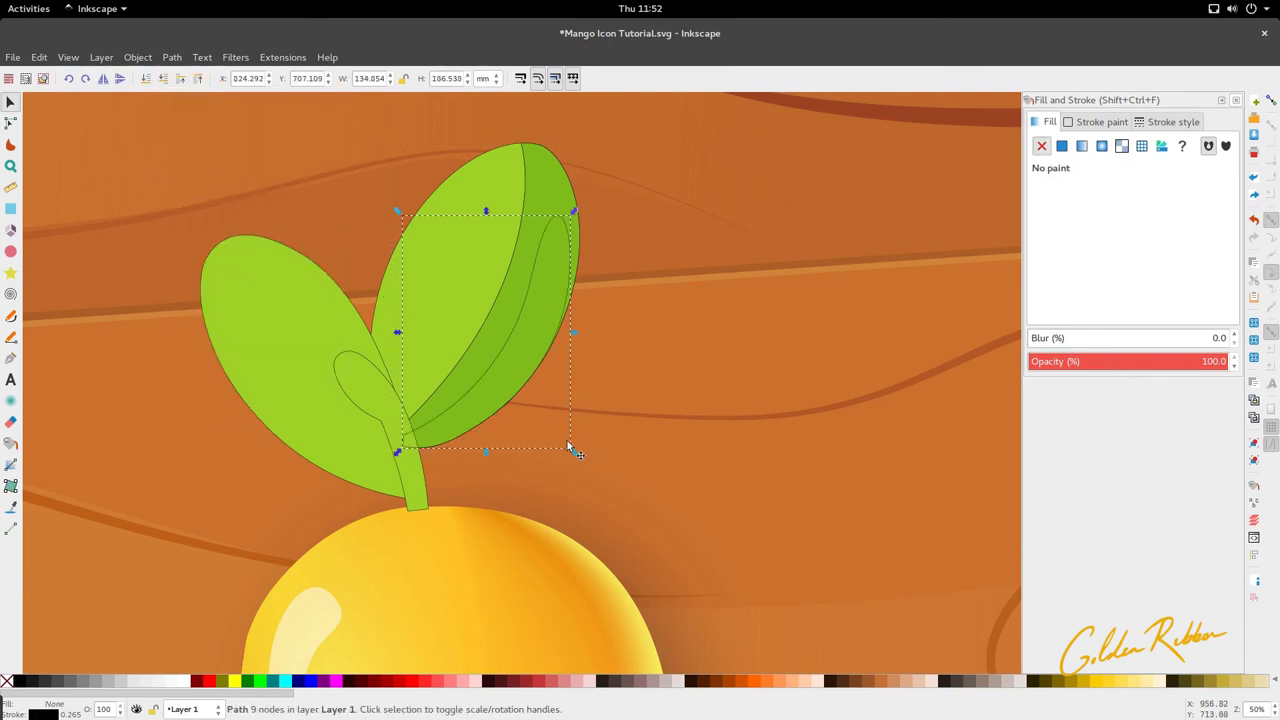
Fill the inner shadow shape with a green sampled from the palette and set its lightness to 98.
scroll(500, 357, "down", 3)
key("d")
scroll(971, 434, "right", 2)
left_click(957, 417)
left_click(1104, 261)
key("s")
scroll(482, 341, "up", 4)
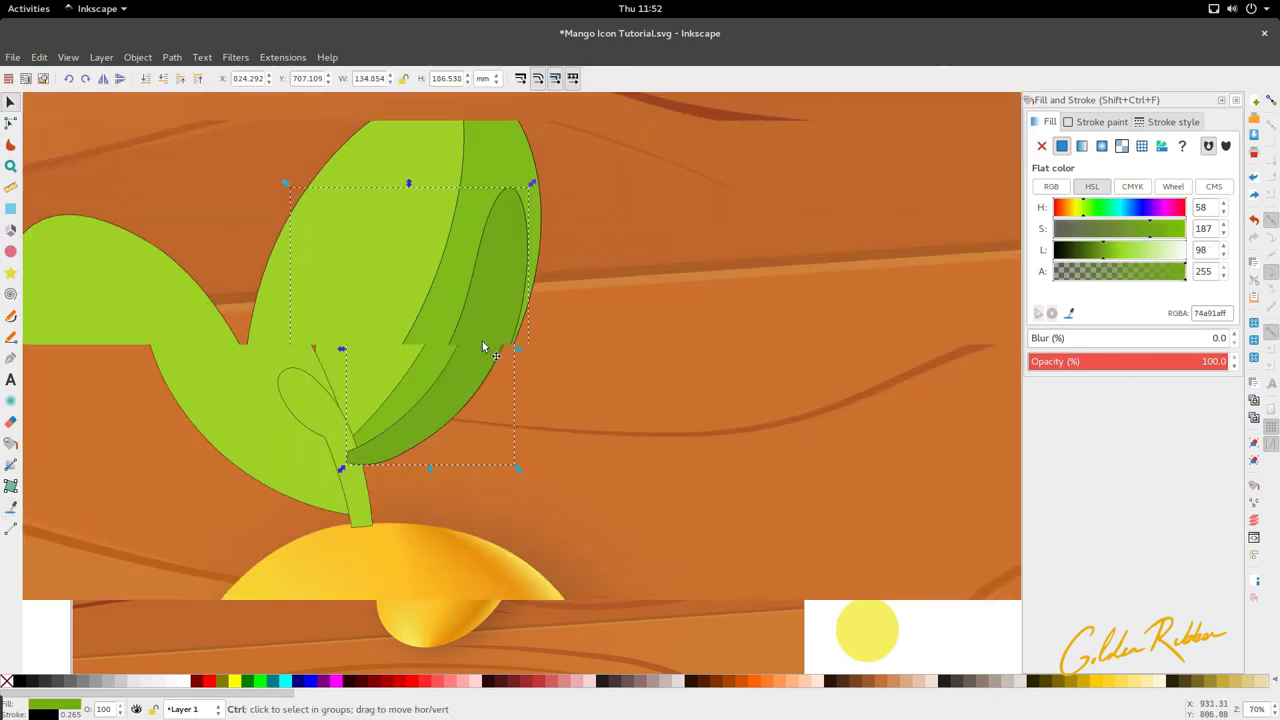
Draw a second, larger closed outline around the inner shadow, running just beside the right leaf's midrib.
key("p")
left_click(298, 484)
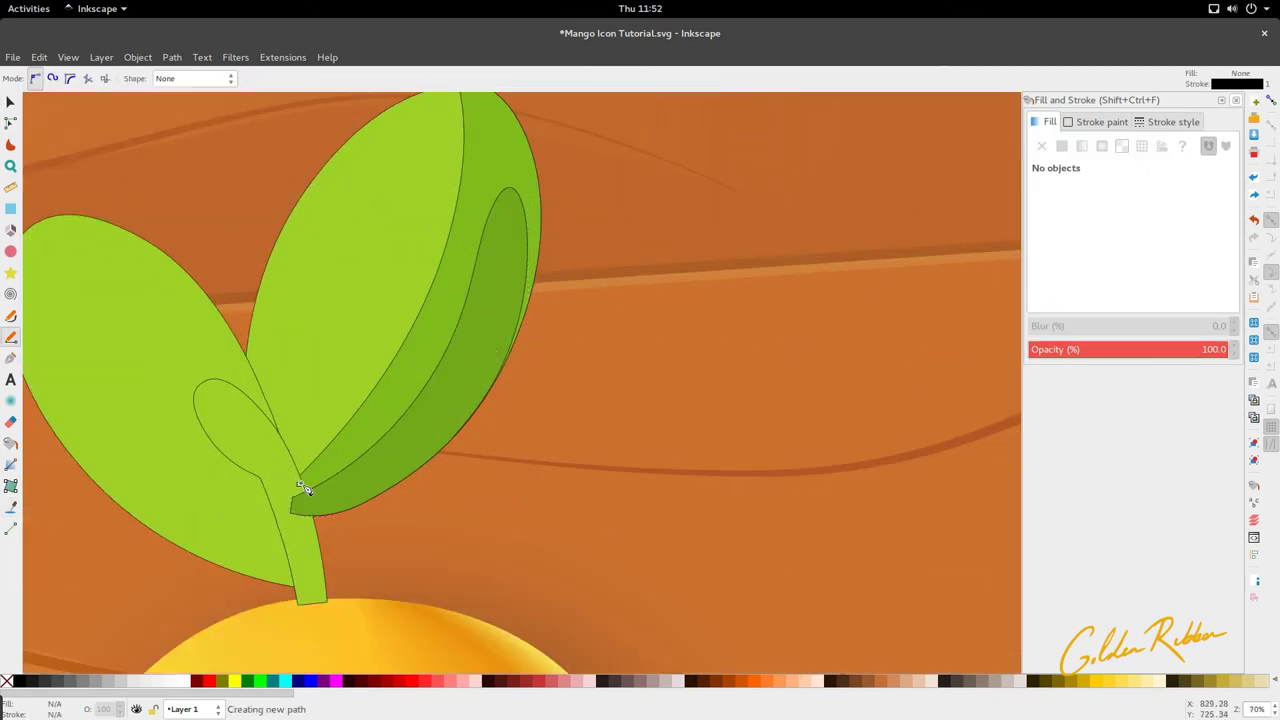
left_click_drag(416, 368, 451, 305)
scroll(455, 313, "up", 4)
left_click_drag(482, 345, 499, 274)
left_click_drag(530, 318, 458, 449)
scroll(533, 358, "down", 5)
left_click_drag(368, 485, 332, 498)
left_click(298, 498)
left_click(274, 485)
left_click(298, 457)
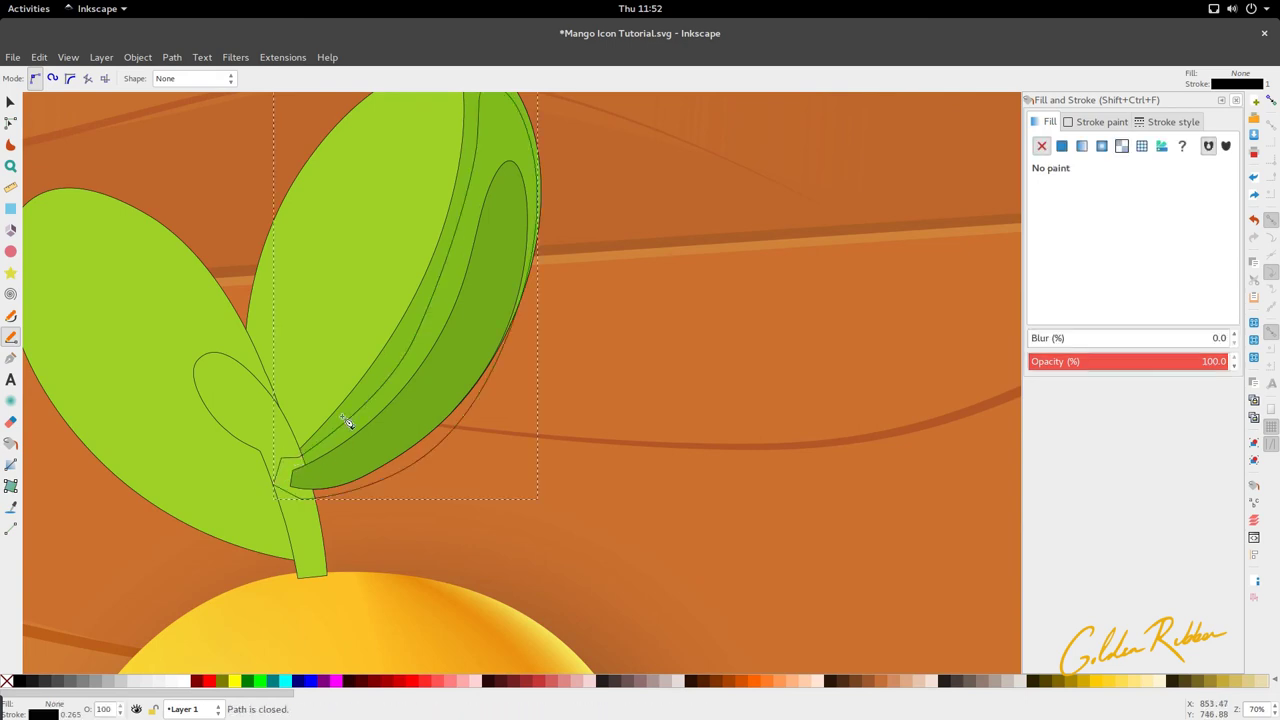
Refine the nodes of the larger shading outline so its inner edge curves smoothly alongside the midrib.
key("s")
key("n")
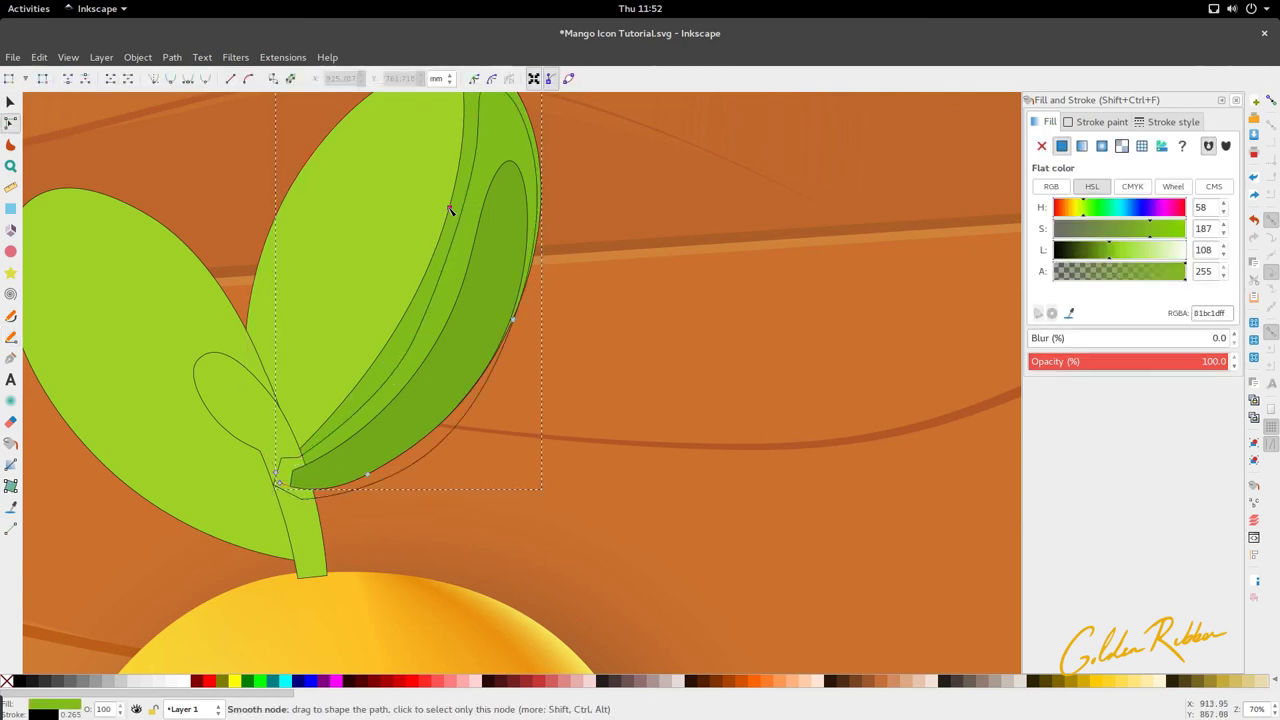
left_click(449, 207)
left_click_drag(400, 369, 389, 382)
key("s")
scroll(437, 320, "down", 1)
double_click(437, 319)
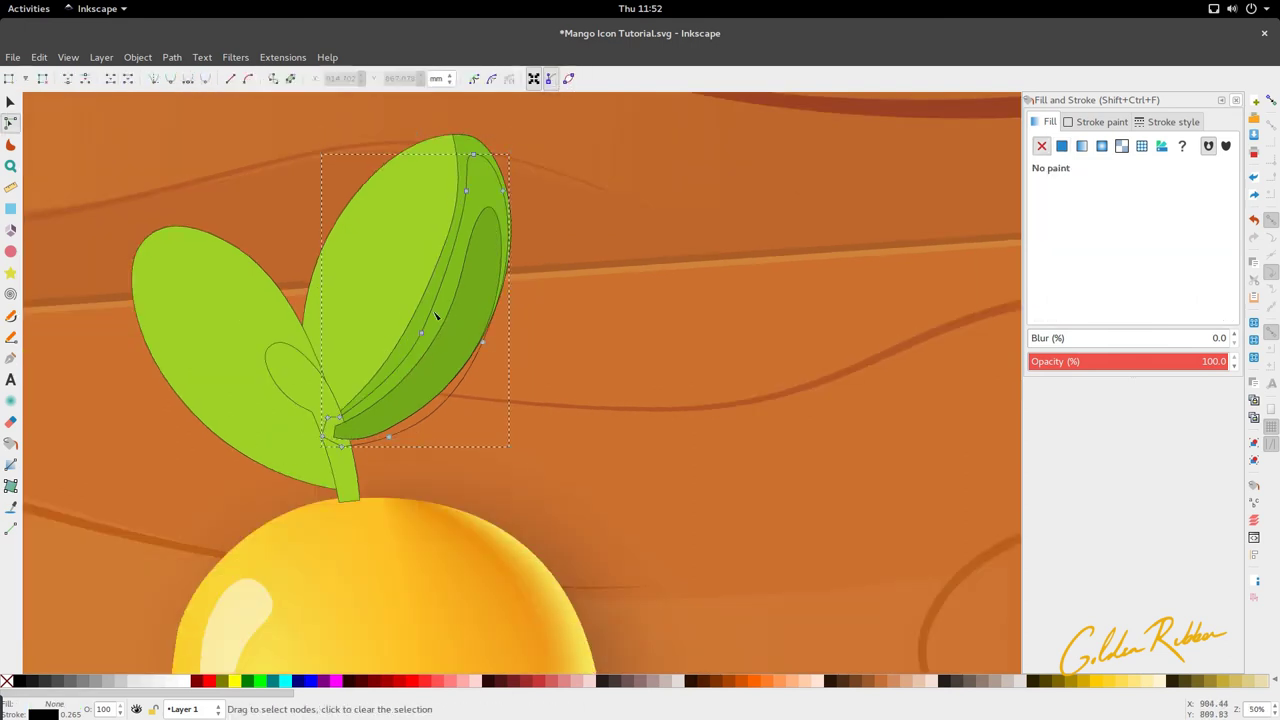
left_click_drag(467, 193, 472, 195)
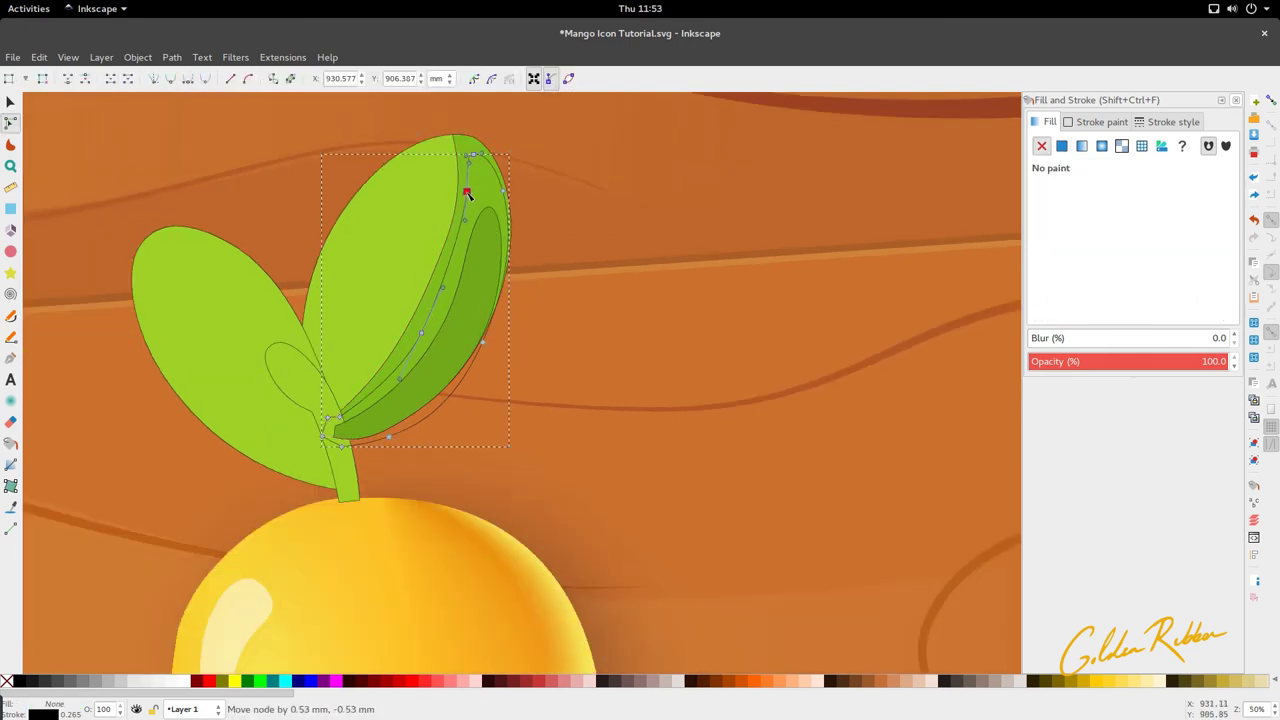
left_click_drag(444, 292, 449, 280)
key("s")
Duplicate the leaf's darker half and intersect the copy with the larger shading outline.
left_click(466, 152, "ctrl")
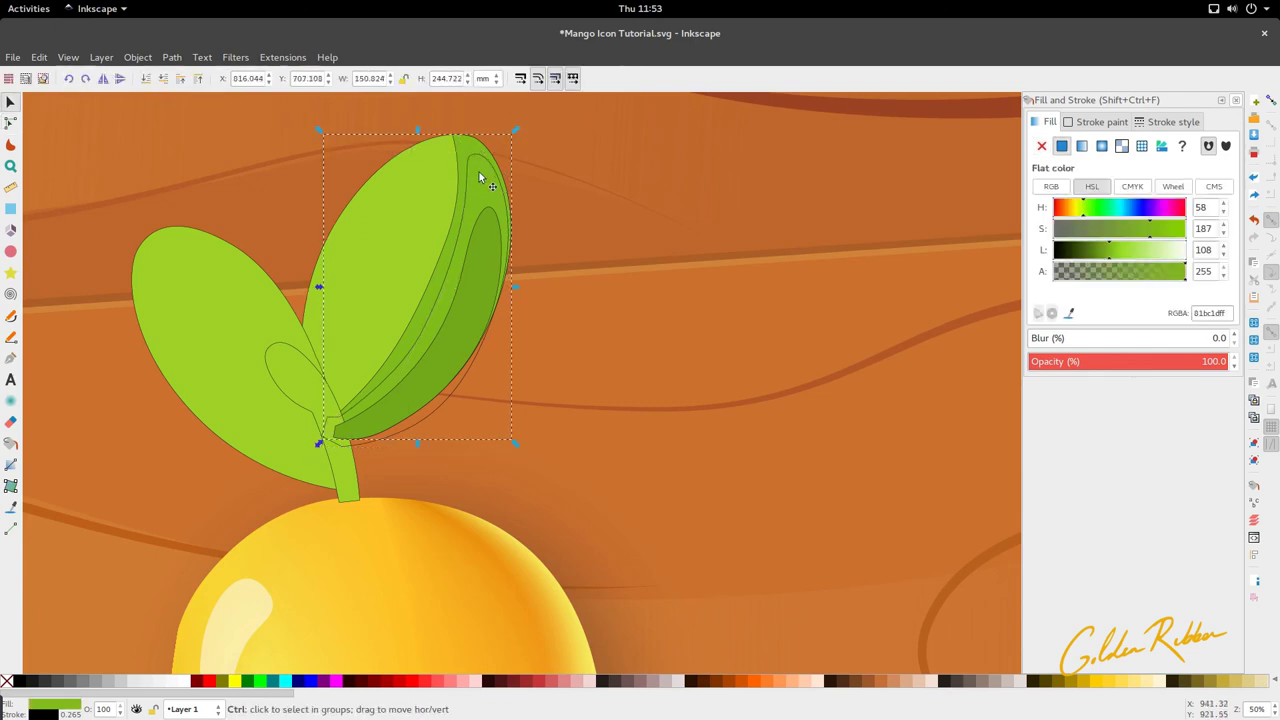
key("ctrl+d")
left_click_drag(487, 165, 414, 177)
left_click(473, 163)
left_click(473, 157)
key("ctrl+z")
left_click(473, 170, "shift")
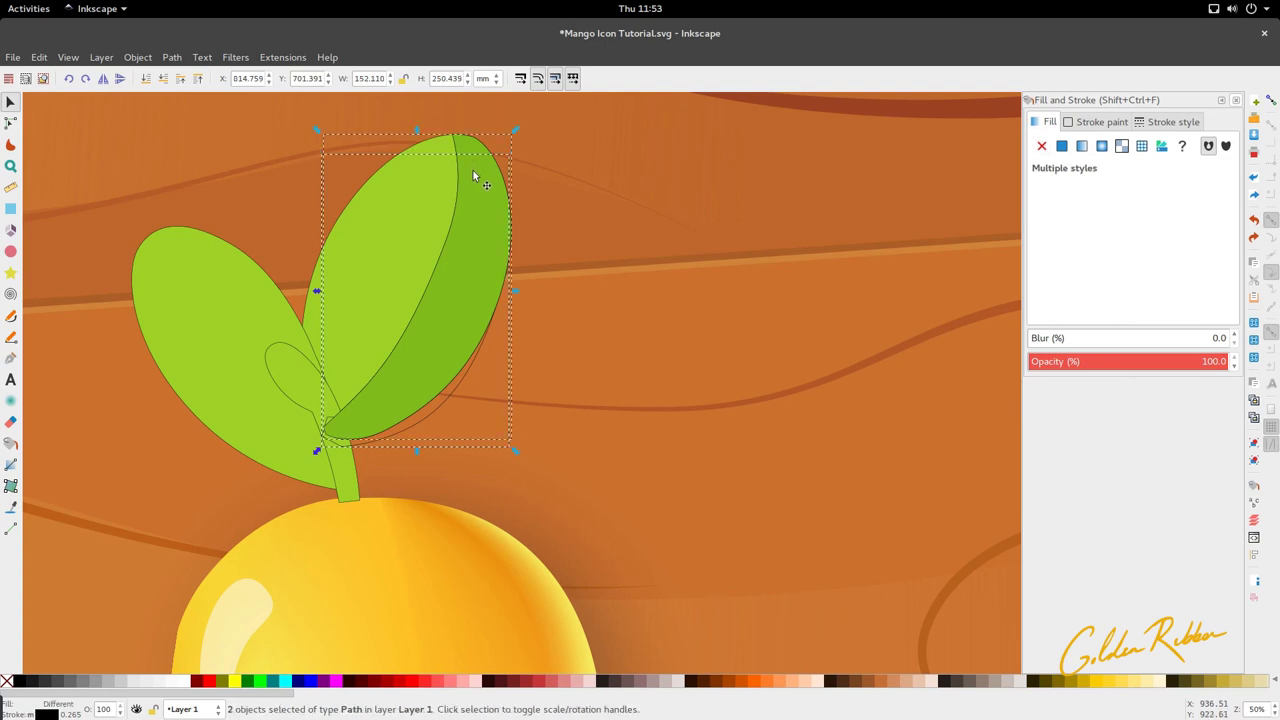
left_click(172, 57)
left_click(203, 177)
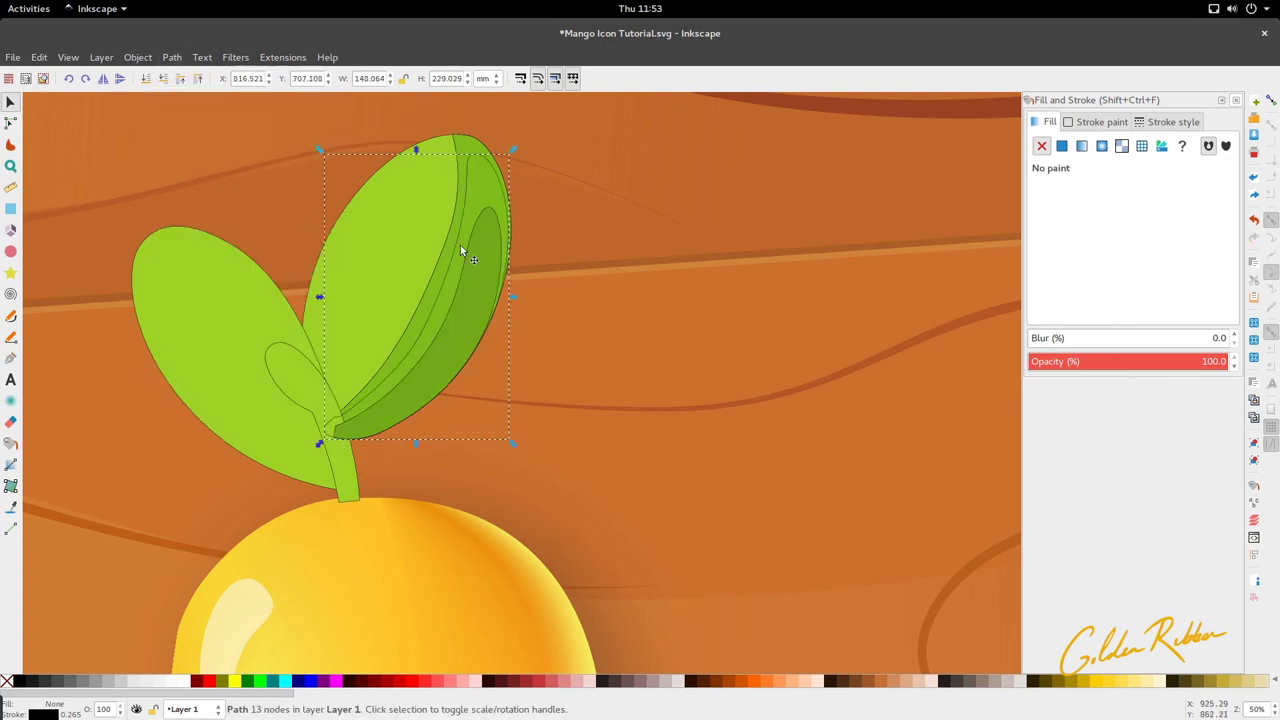
Give the larger shading shape a flat green fill with lightness 106 and lower it beneath the inner shadow.
left_click(1062, 146)
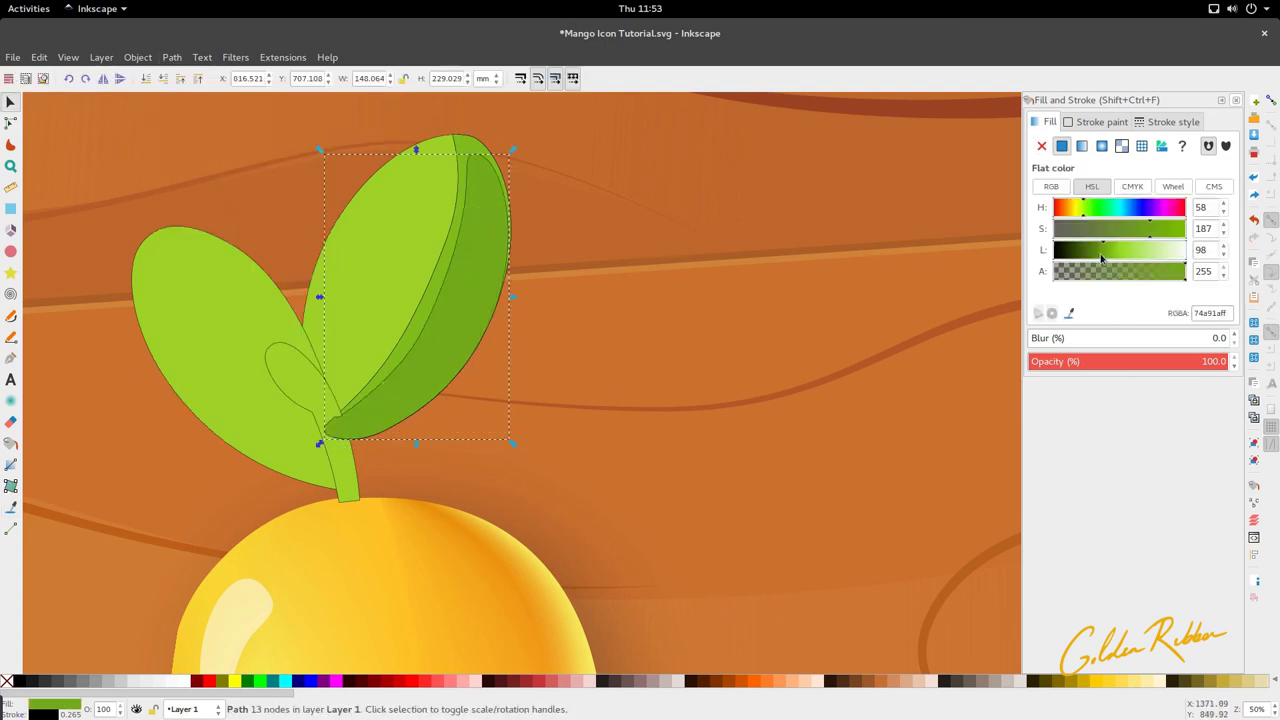
left_click_drag(1101, 255, 1108, 255)
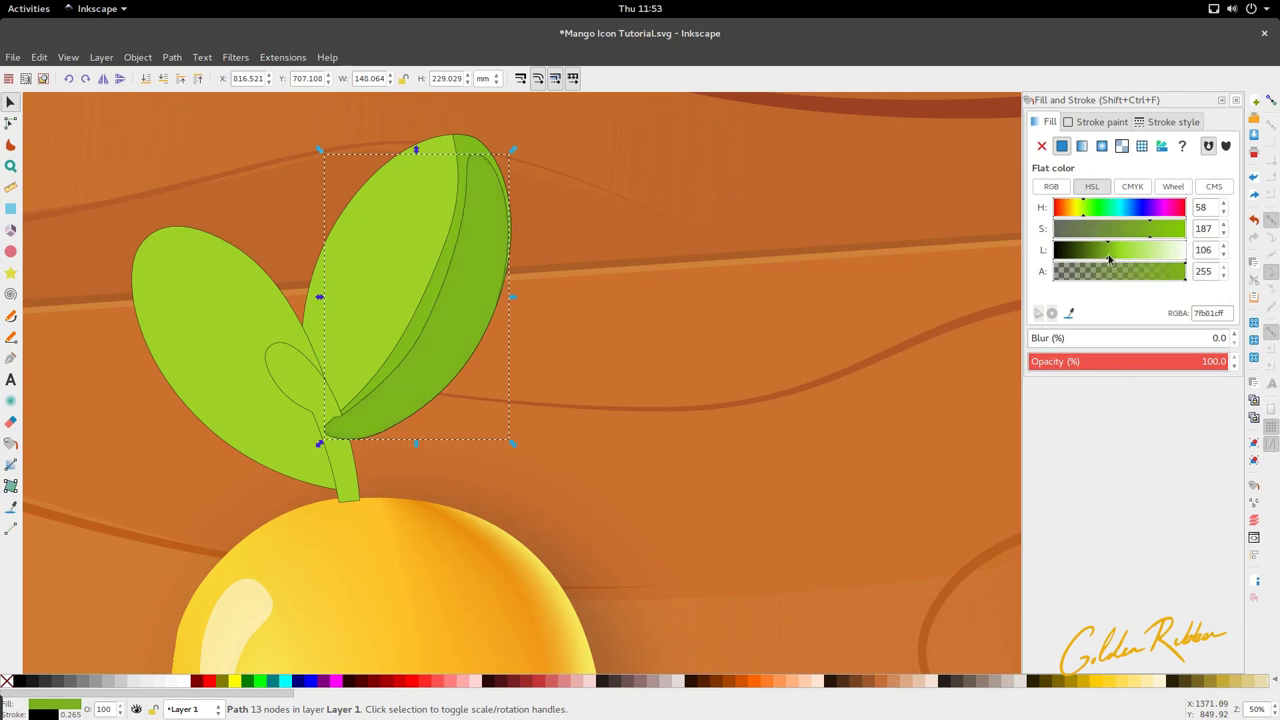
left_click(161, 80)
Lighten the leaf's full right half by setting its fill lightness to 118.
left_click(467, 152)
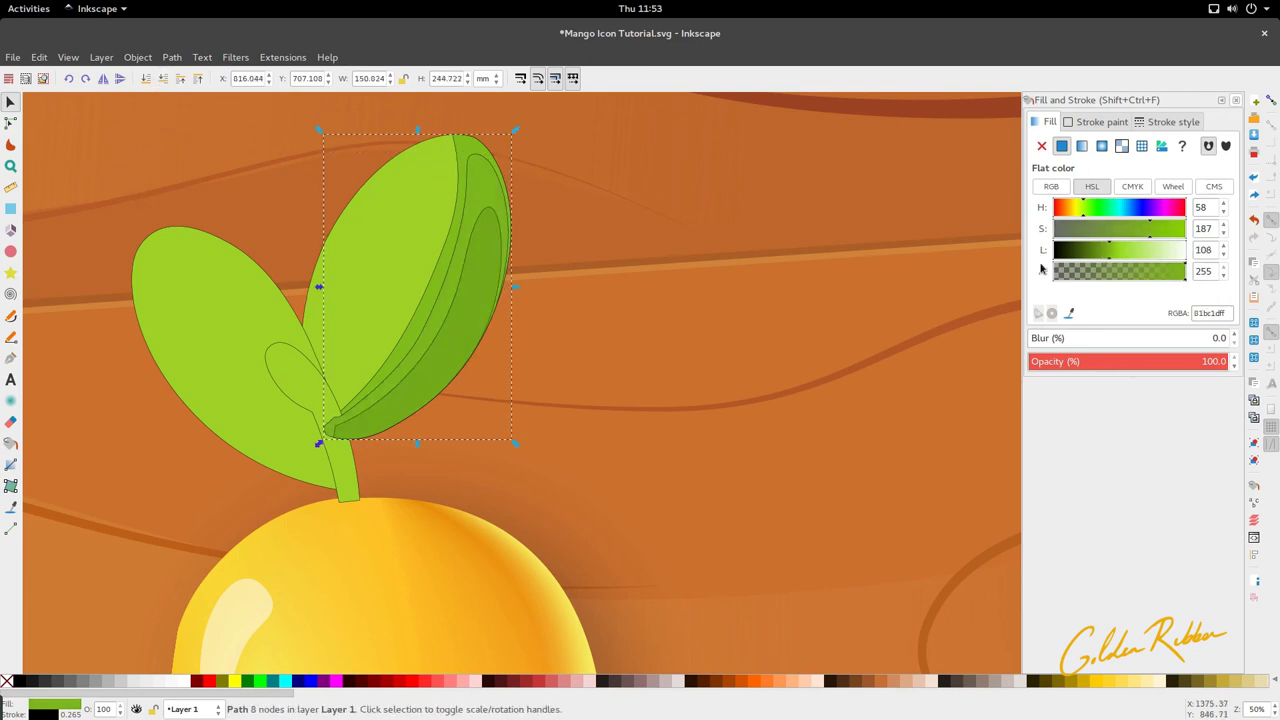
left_click(1117, 256)
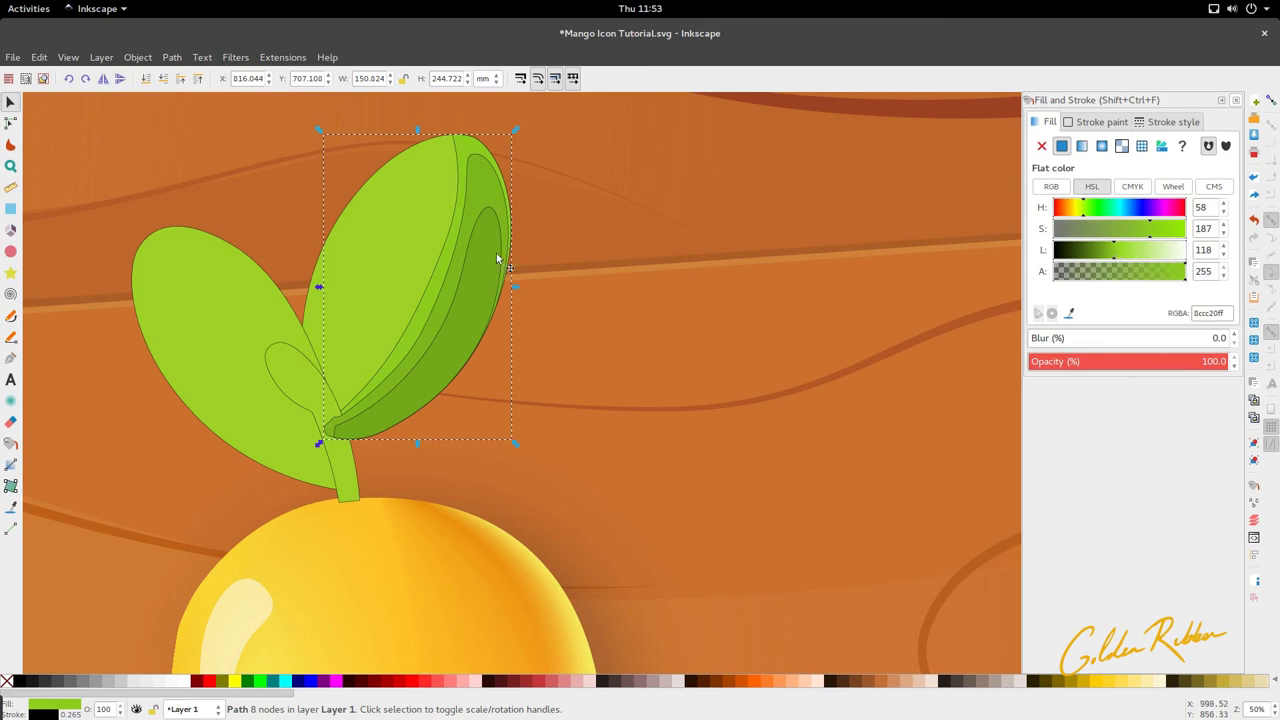
key("n")
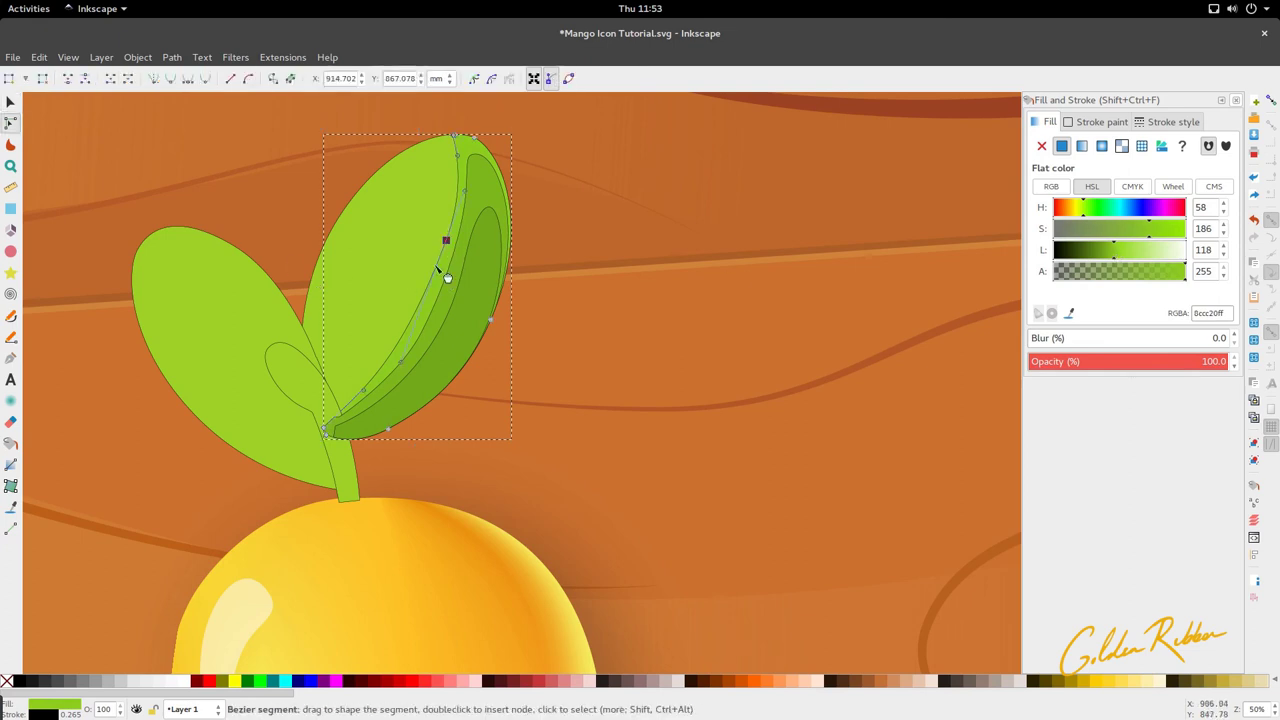
key("s")
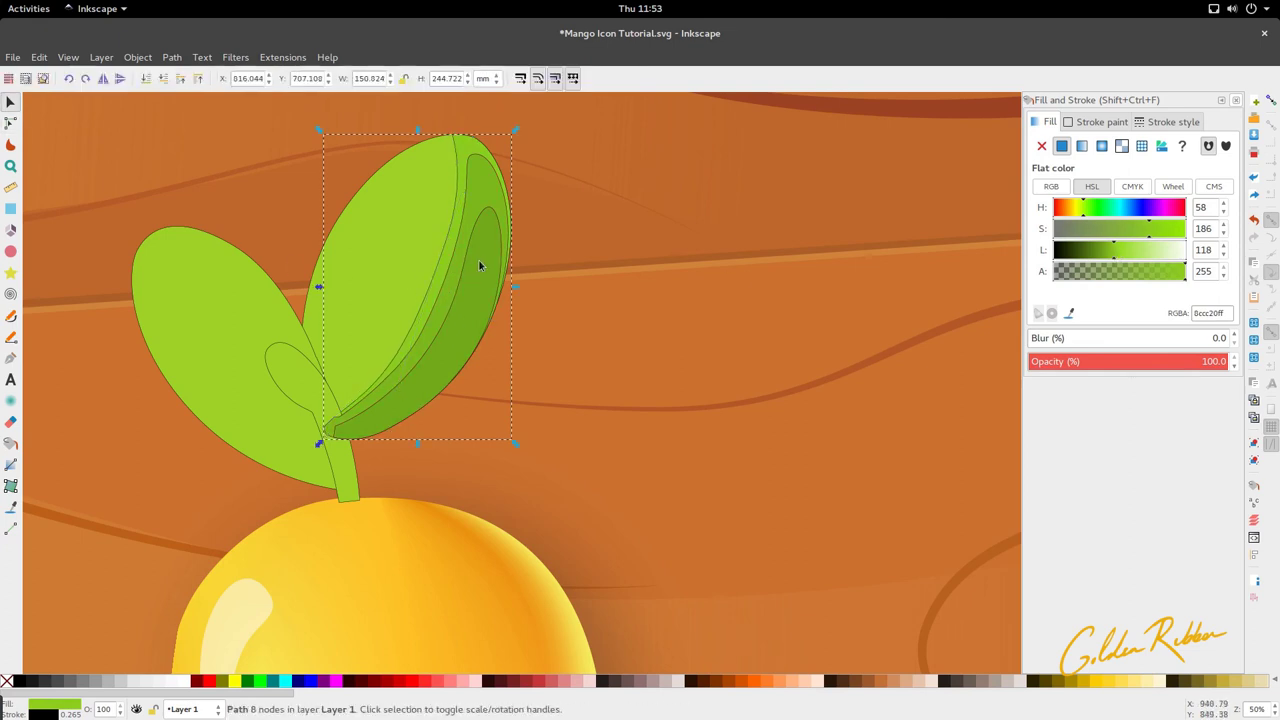
scroll(480, 256, "down", 3)
scroll(468, 240, "up", 3)
Remove the stroke from the right leaf's selected shapes.
left_click(490, 151, "shift")
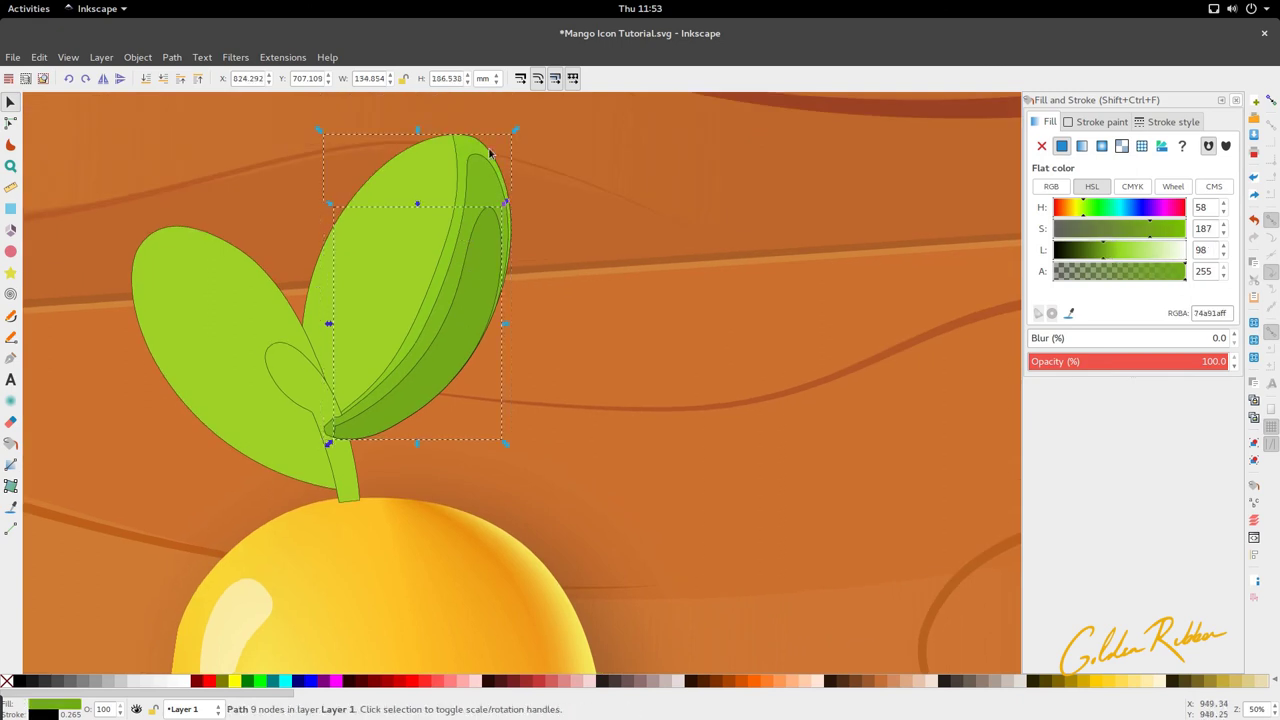
right_click(40, 713)
left_click(60, 706)
left_click(185, 464)
Compare the shaded right leaf with the leaf in the reference illustration.
scroll(514, 250, "down", 3)
scroll(439, 296, "up", 2)
left_click(491, 268)
scroll(485, 275, "down", 4)
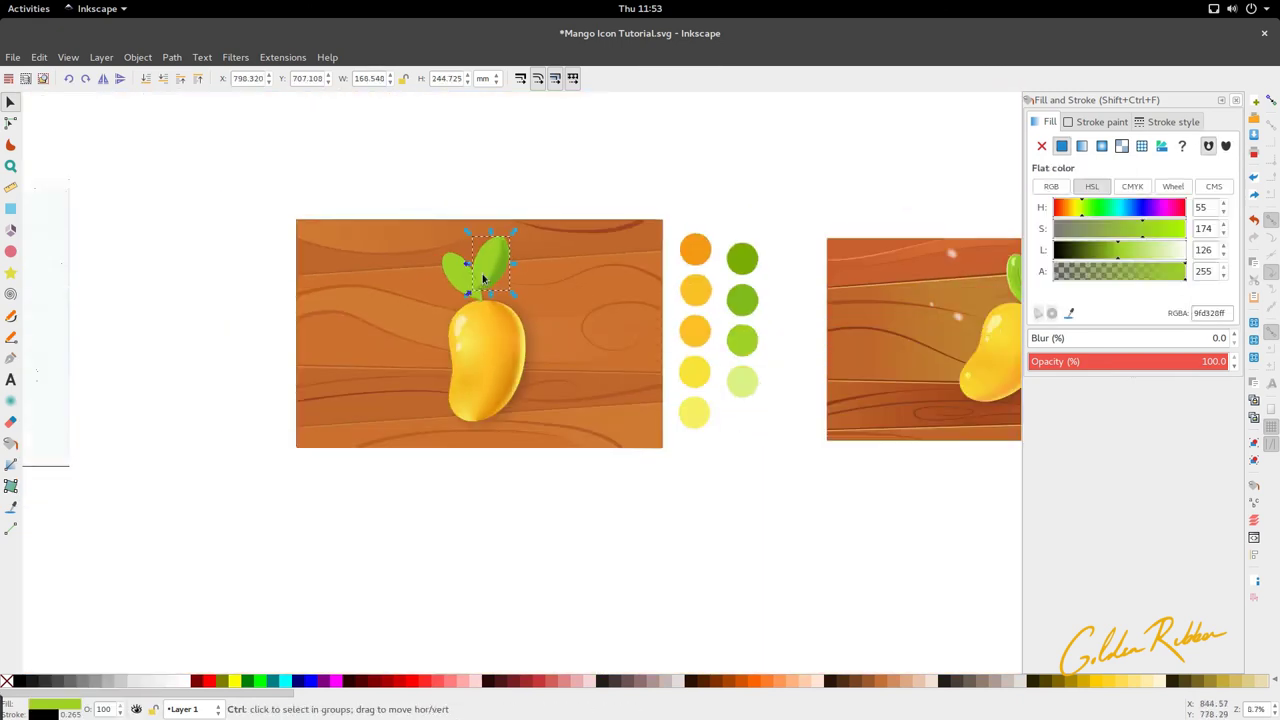
scroll(486, 281, "right", 4)
scroll(486, 280, "left", 3)
scroll(497, 281, "right", 3)
scroll(506, 283, "down", 1)
scroll(314, 223, "up", 4)
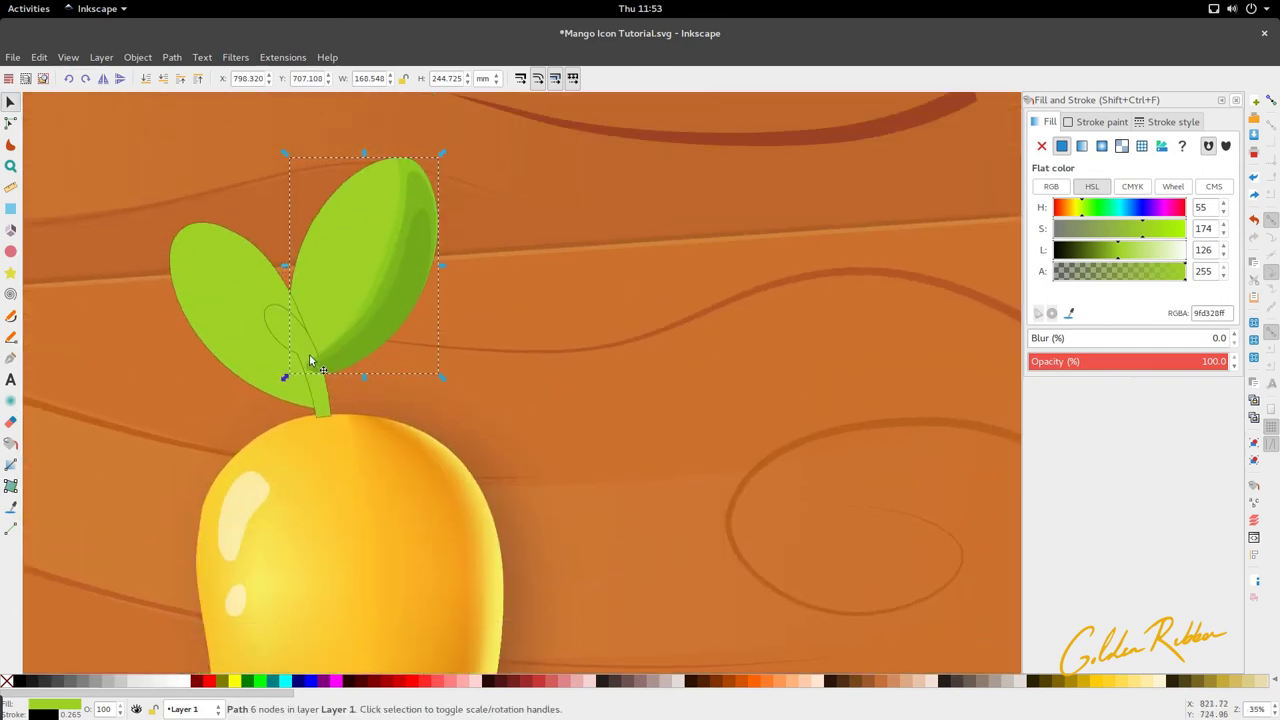
Draw a closed, curved vein shape about 80 mm wide and 116 mm tall up the middle of the right leaf.
key("b")
left_click(313, 343)
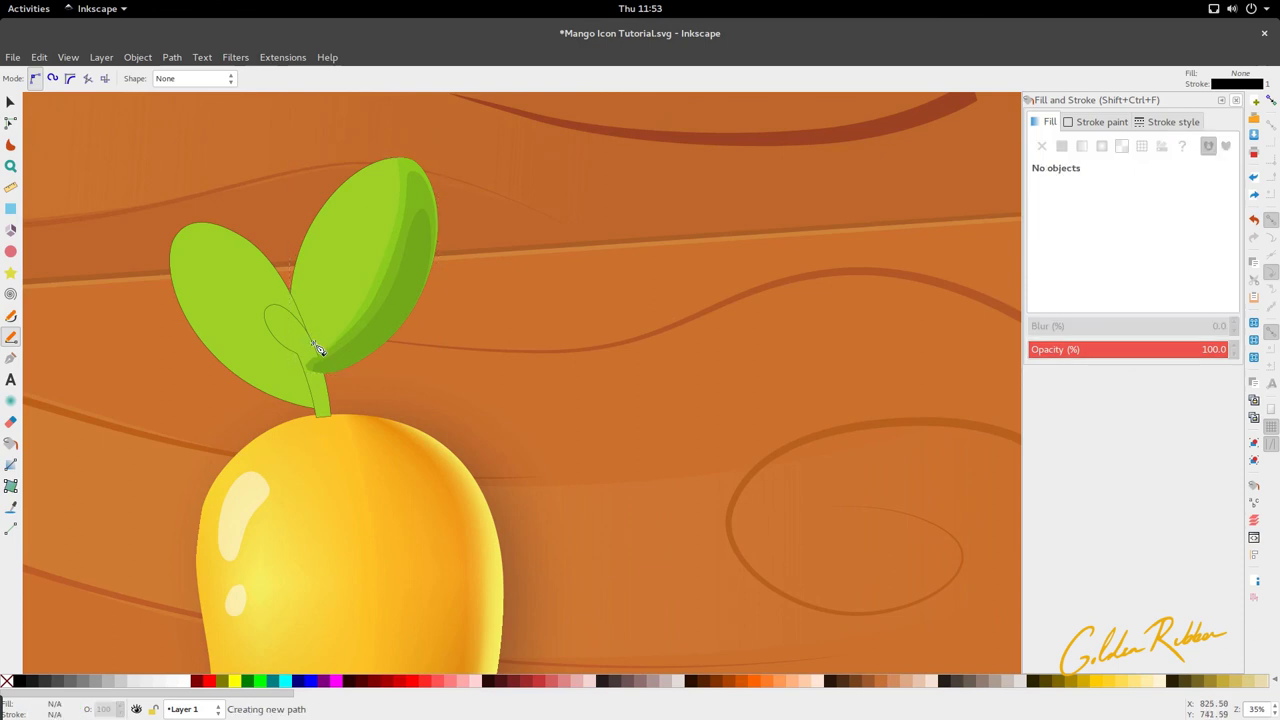
left_click_drag(341, 289, 308, 314)
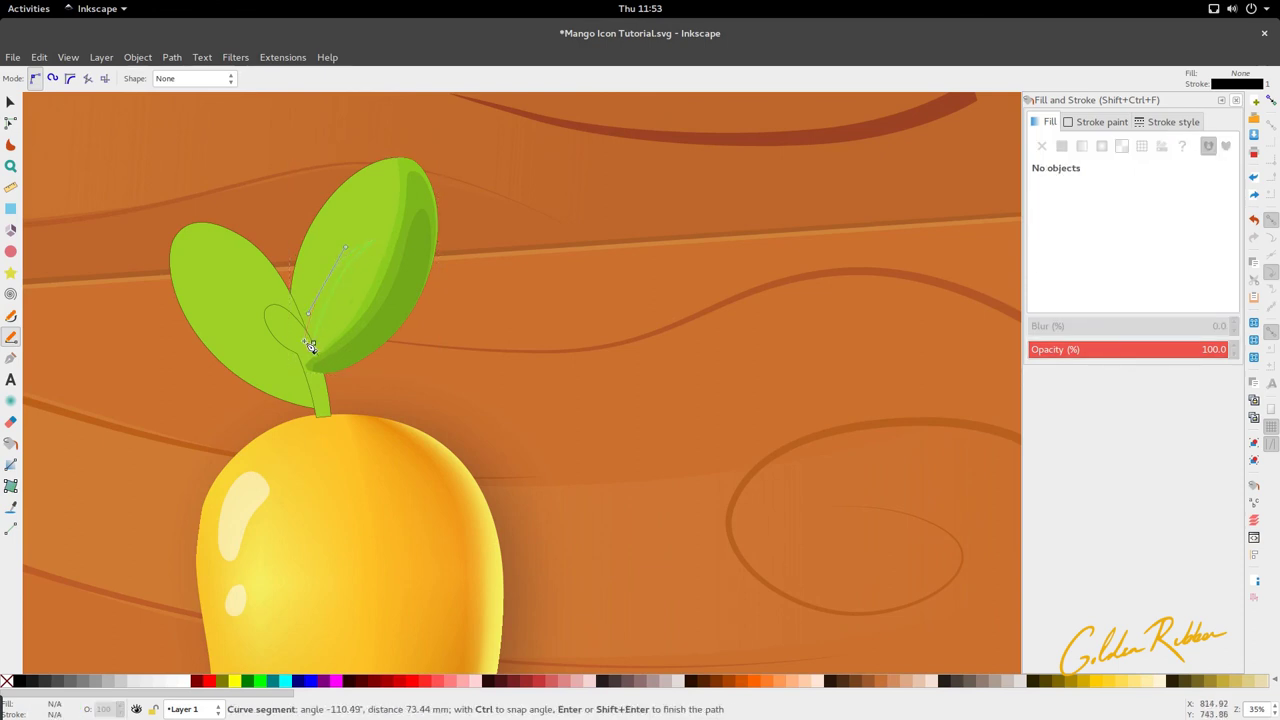
left_click(311, 345)
key("s")
scroll(338, 256, "up", 2)
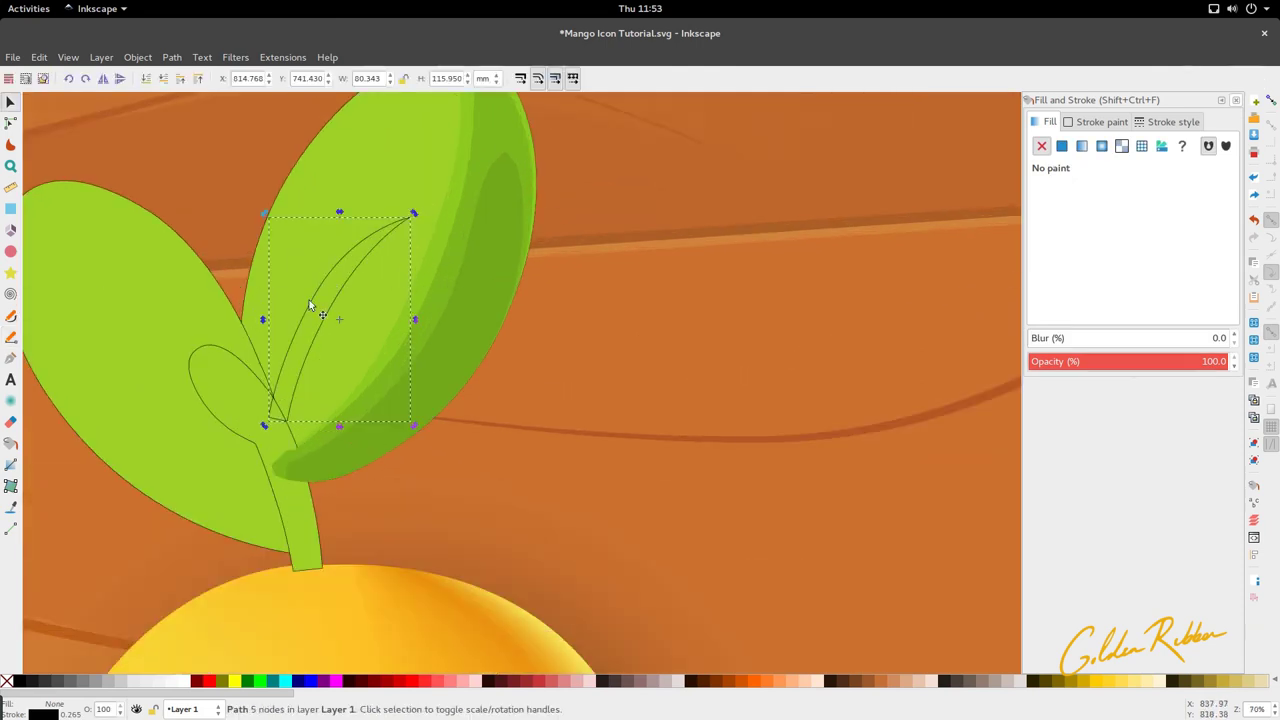
Refine the vein's curved edge and fill it with the darker green picked from the leaf's shading, lightness 106.
key("n")
left_click_drag(313, 298, 320, 300)
scroll(359, 336, "down", 2)
key("d")
left_click(409, 310)
key("s")
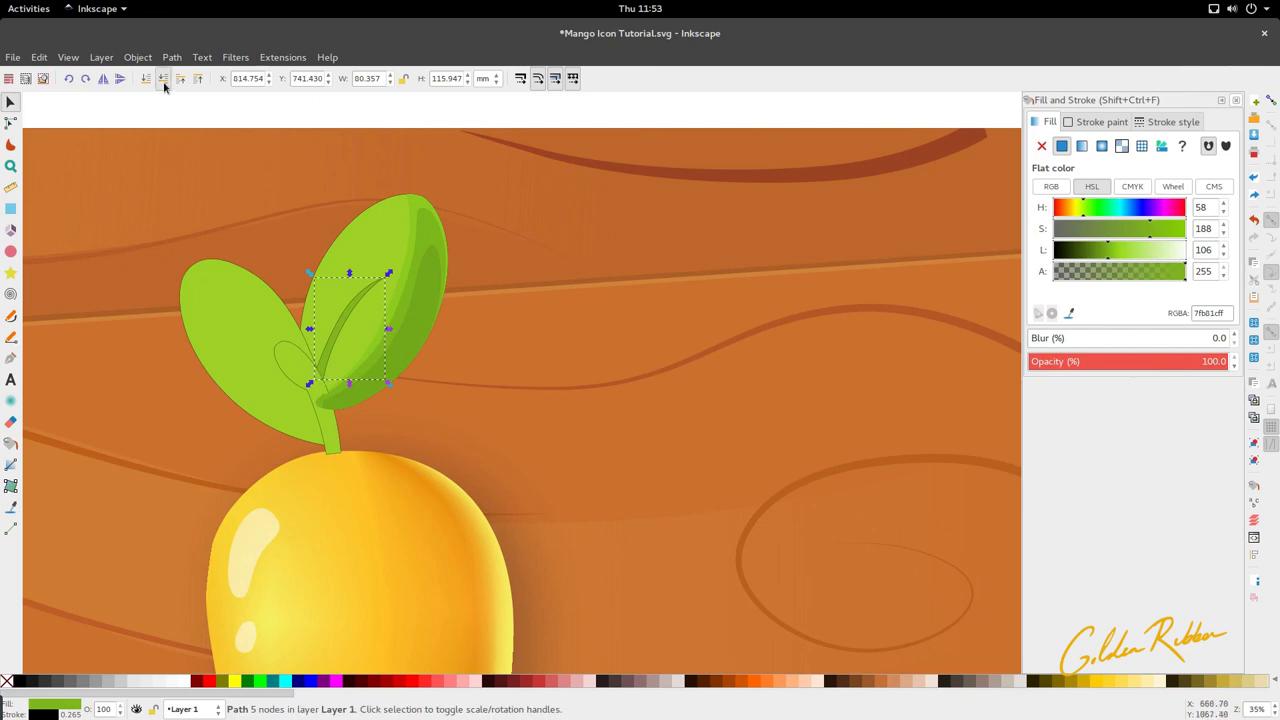
Move the vein's upper tip up and inward, and adjust the inner edge's curve so it tapers smoothly into the tip.
scroll(342, 233, "up", 2)
double_click(353, 278)
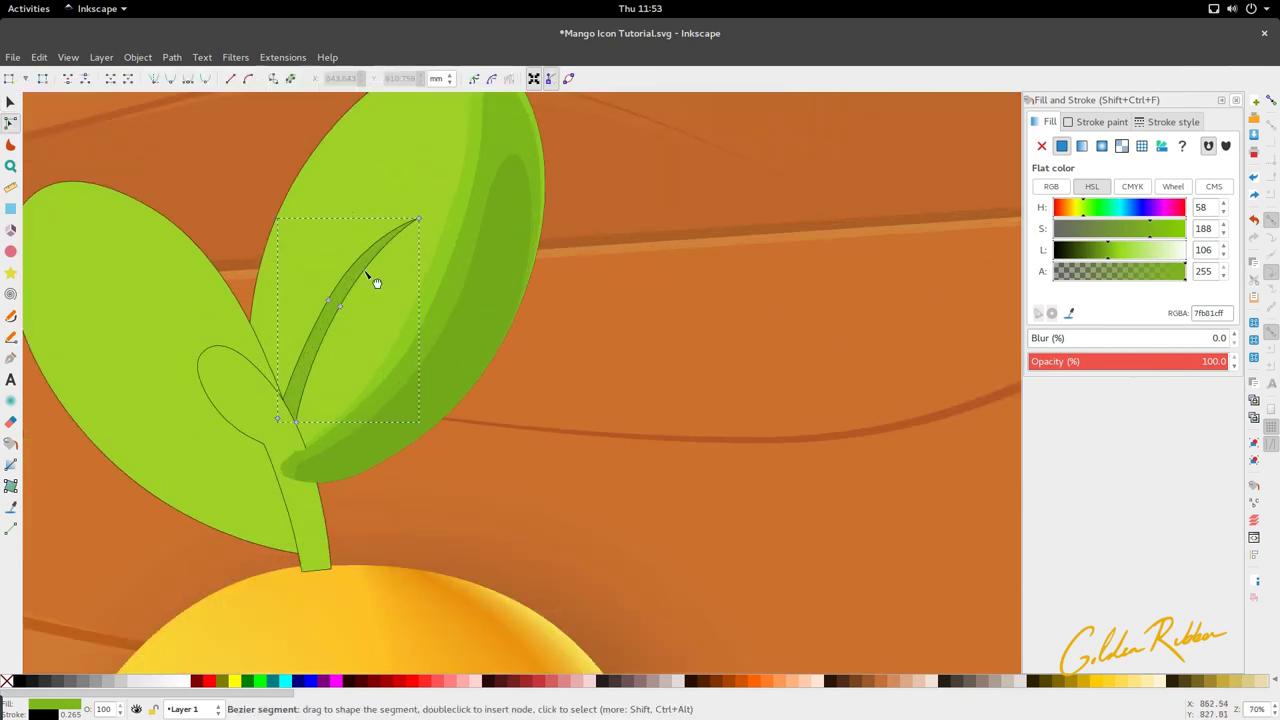
left_click_drag(420, 222, 403, 202)
key("s")
double_click(353, 279)
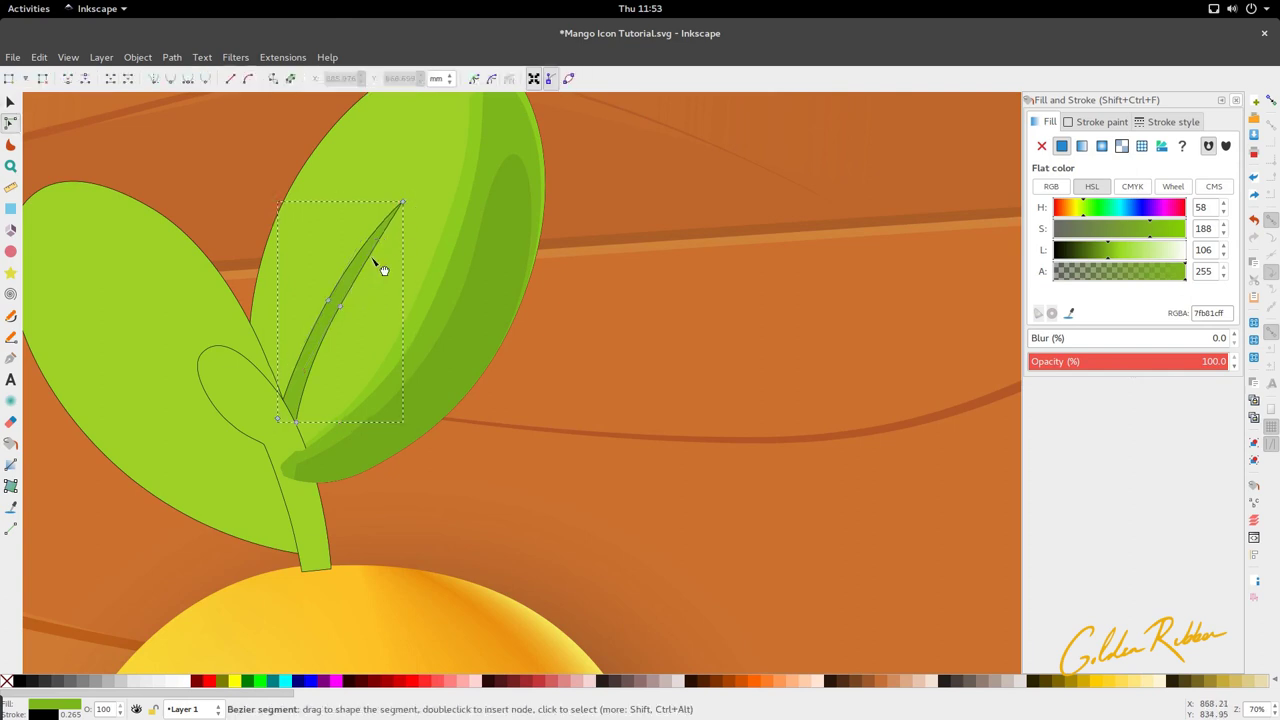
left_click(340, 306)
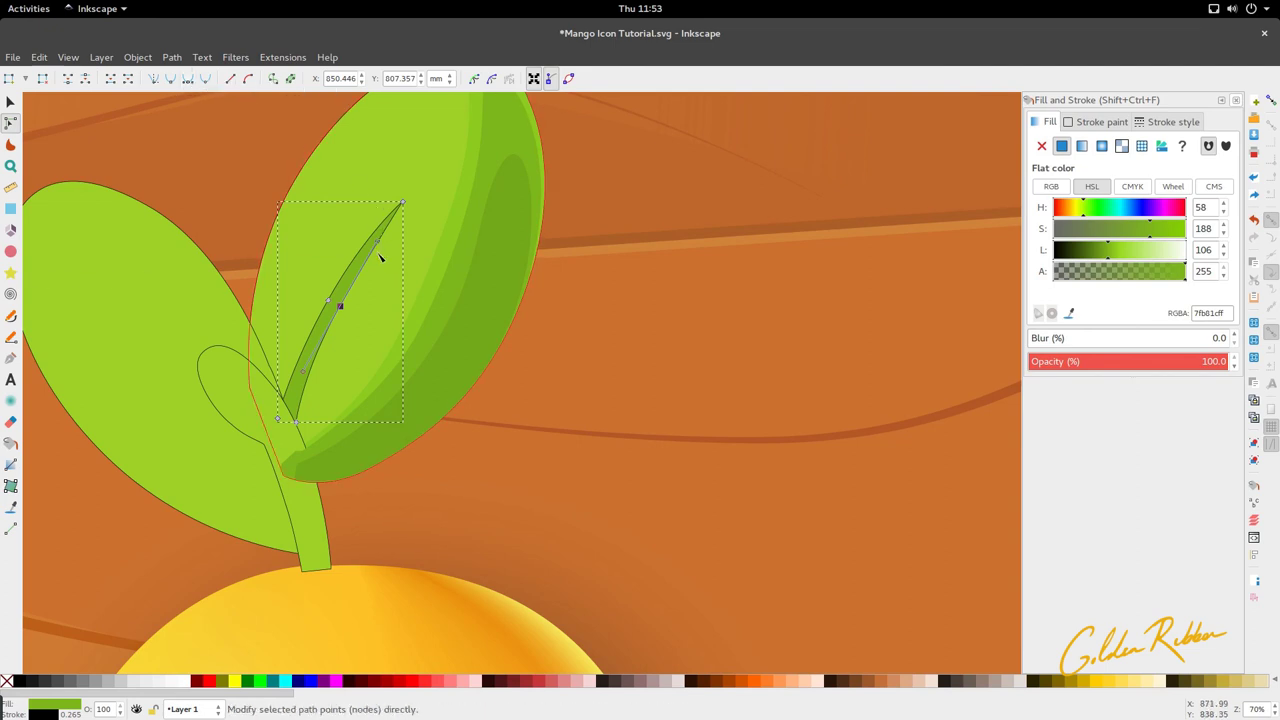
left_click_drag(378, 241, 381, 229)
key("s")
scroll(349, 282, "down", 3)
Reshape a copy of the vein into a slim highlight along its inner edge and fill it with the leaf's mid green, lightness 118.
scroll(352, 271, "up", 2)
left_click_drag(345, 305, 349, 314)
left_click_drag(400, 247, 393, 243)
left_click_drag(301, 409, 308, 412)
key("n")
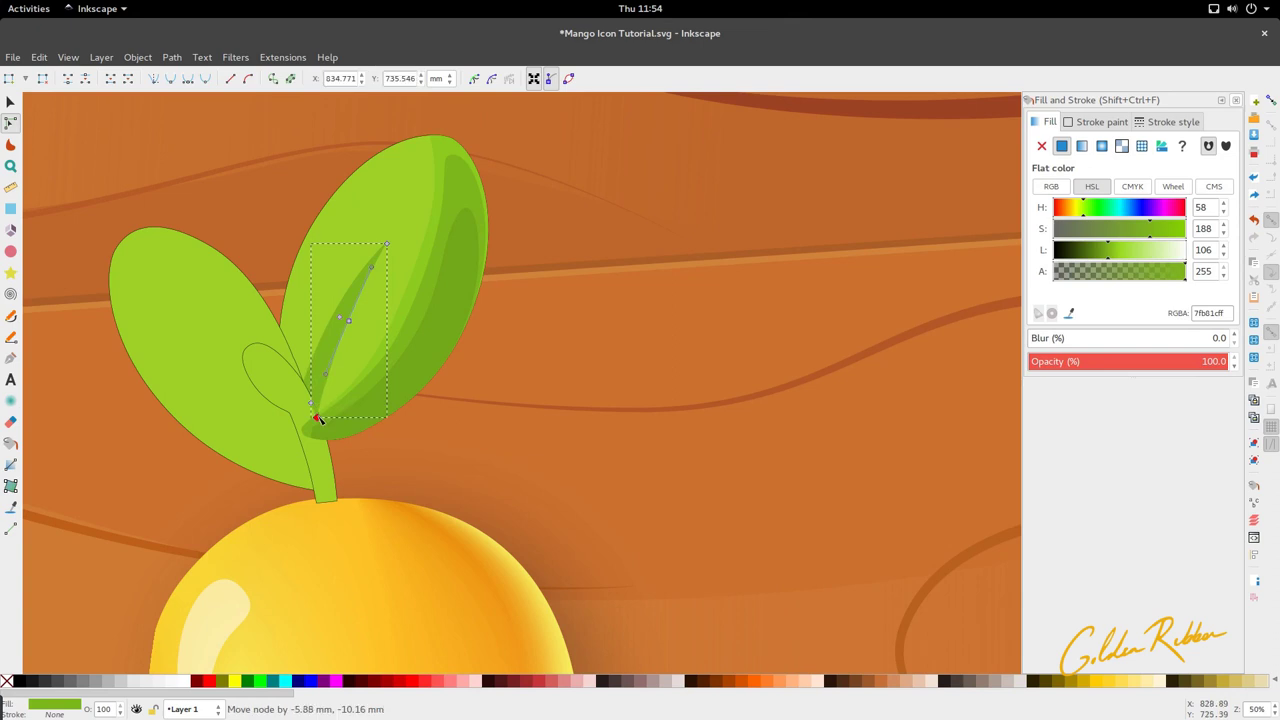
key("d")
left_click(427, 315)
key("s")
Compare the right leaf's vein with the leaves in the reference illustration.
scroll(410, 305, "down", 2)
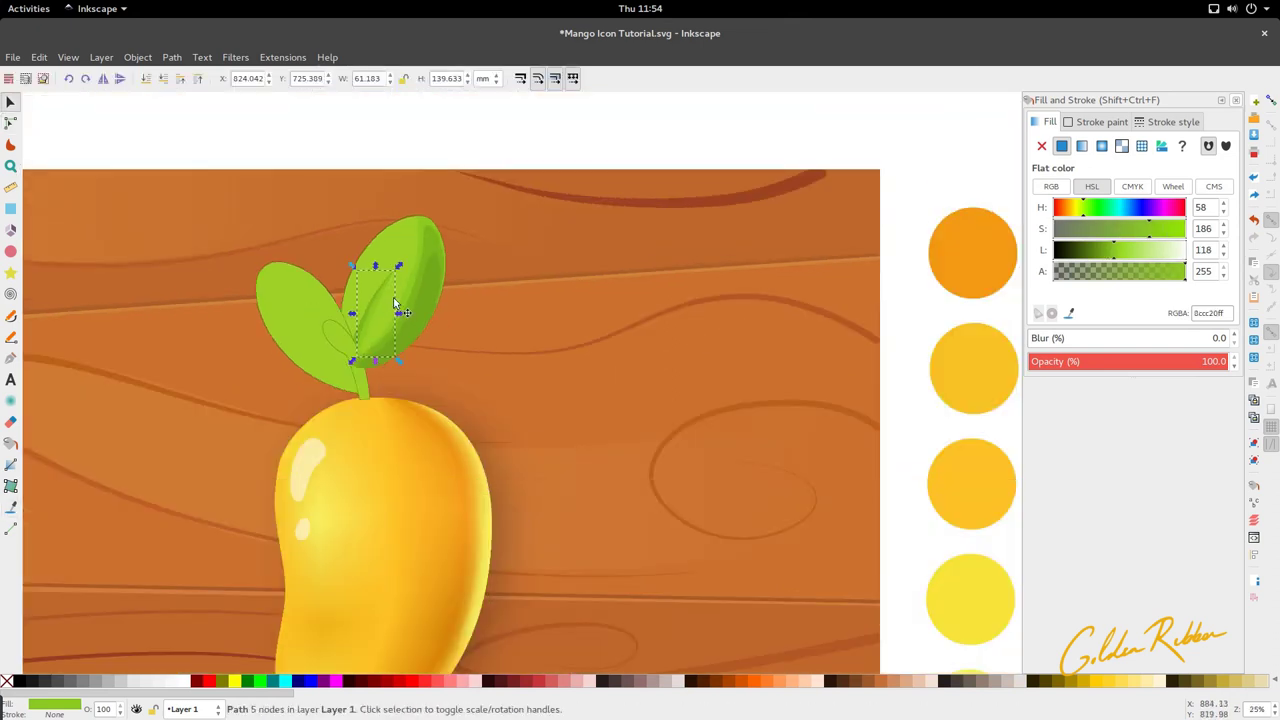
scroll(406, 305, "down", 3)
scroll(406, 305, "right", 5)
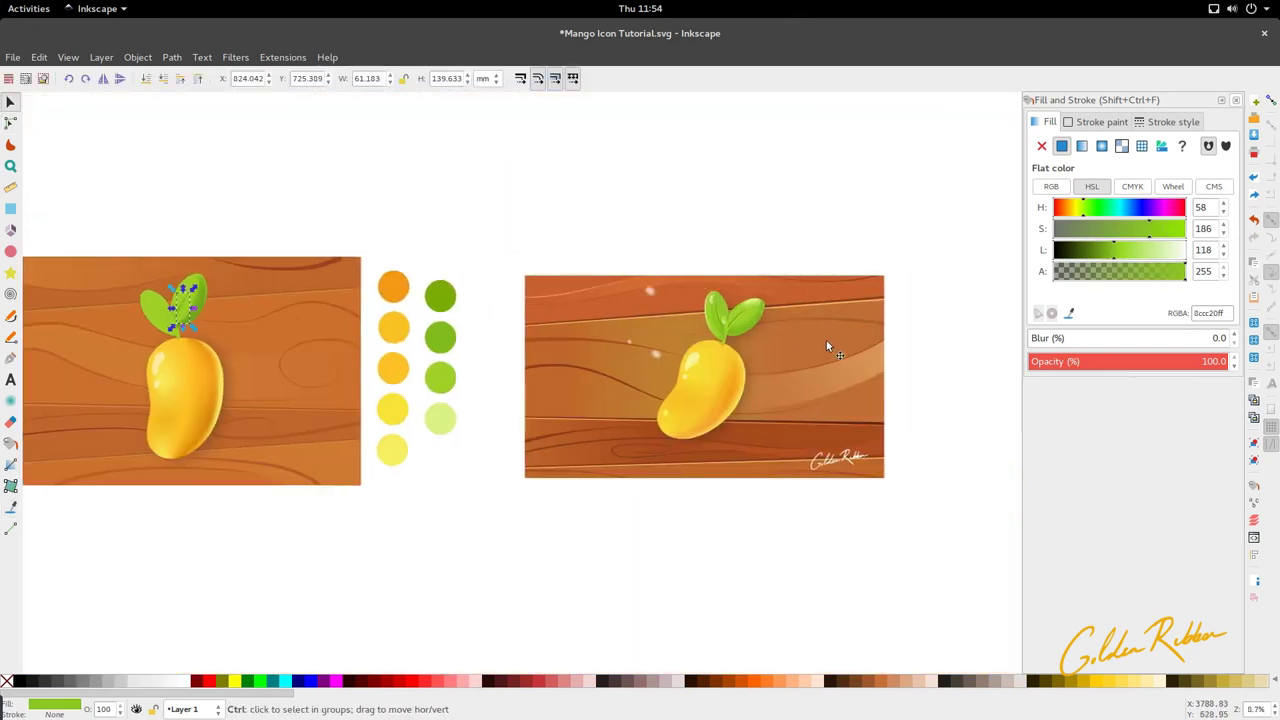
scroll(800, 318, "up", 4)
scroll(626, 300, "down", 3)
scroll(428, 299, "left", 5)
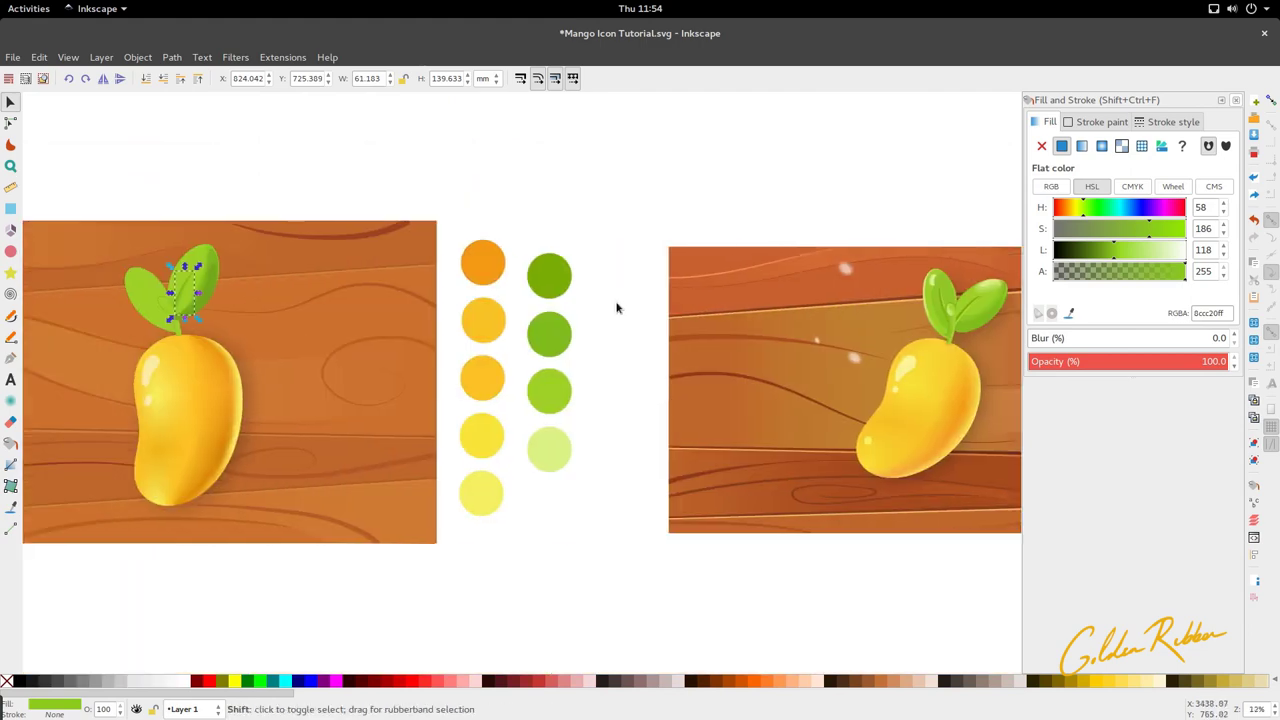
scroll(300, 298, "up", 6)
scroll(300, 298, "down", 4)
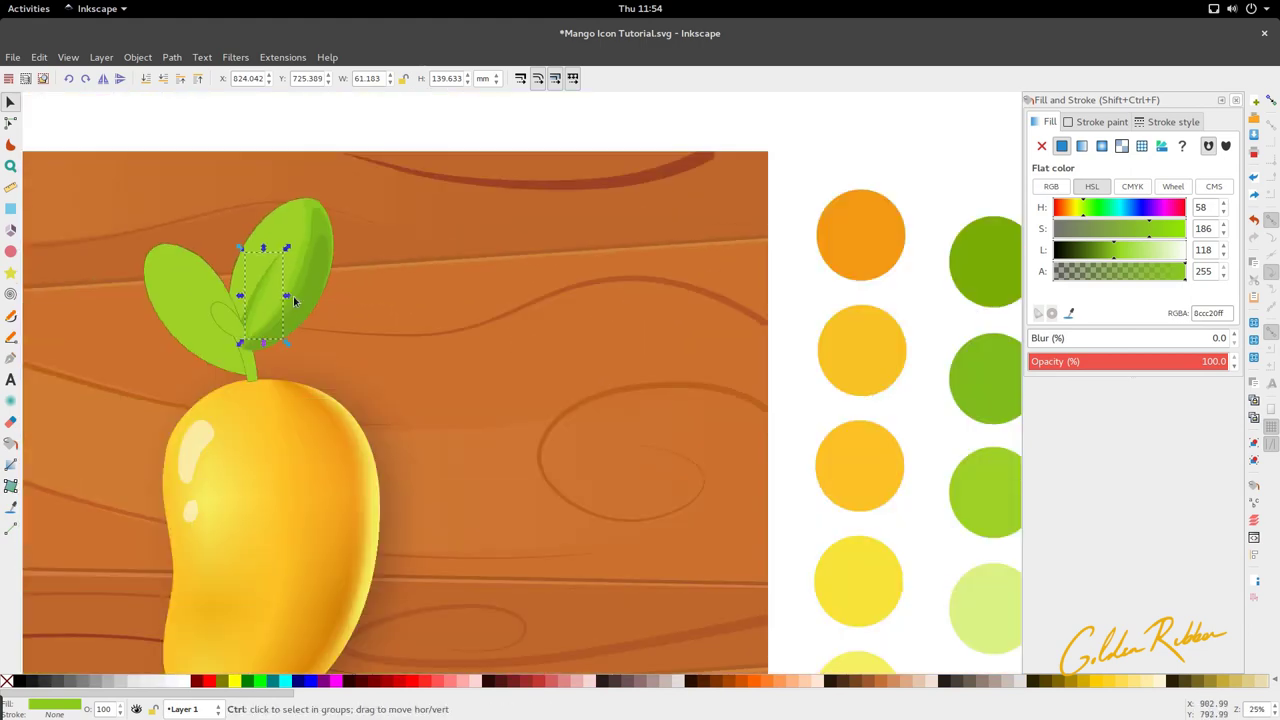
Recolour the vein highlight with a green picked from the leaf and raise its lightness.
key("d")
left_click(306, 280)
left_click(1125, 255)
key("s")
scroll(220, 355, "up", 3)
Adjust the middle node's upper handle on the inner edge of the leaf's lighter right-half shading.
left_click(295, 172)
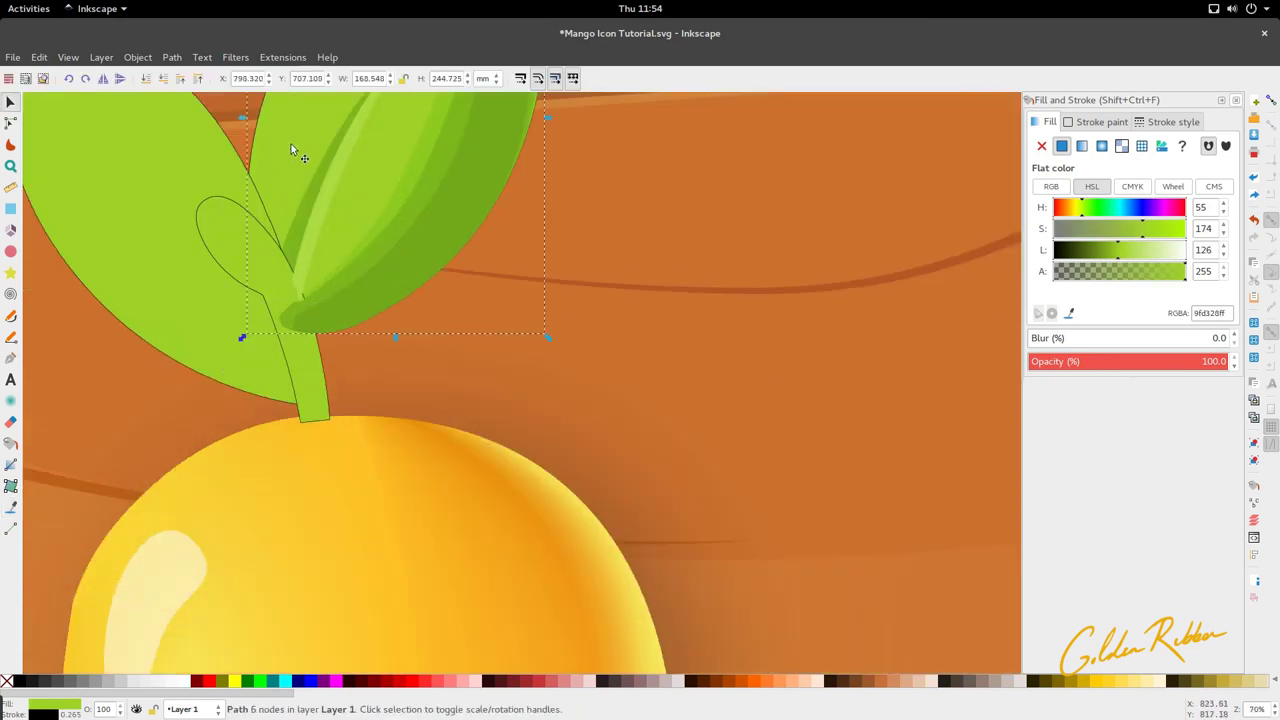
scroll(350, 300, "down", 2)
scroll(362, 270, "up", 2)
double_click(394, 272)
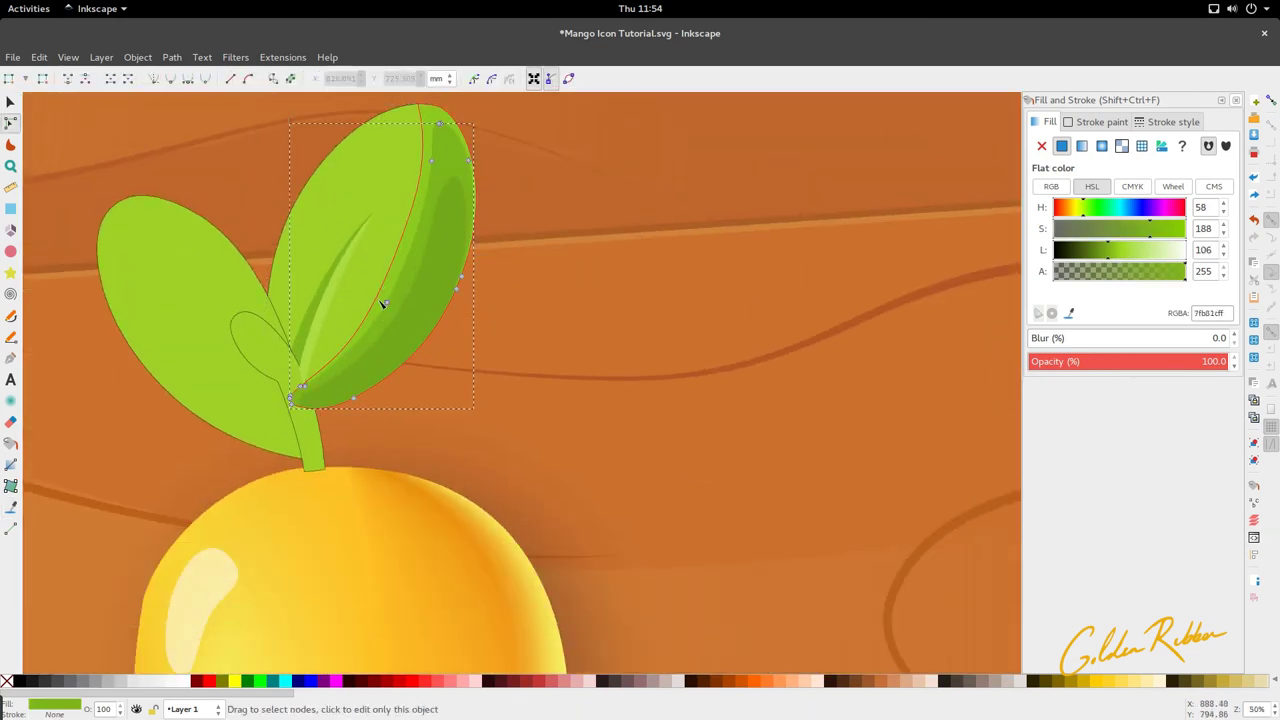
left_click(381, 303)
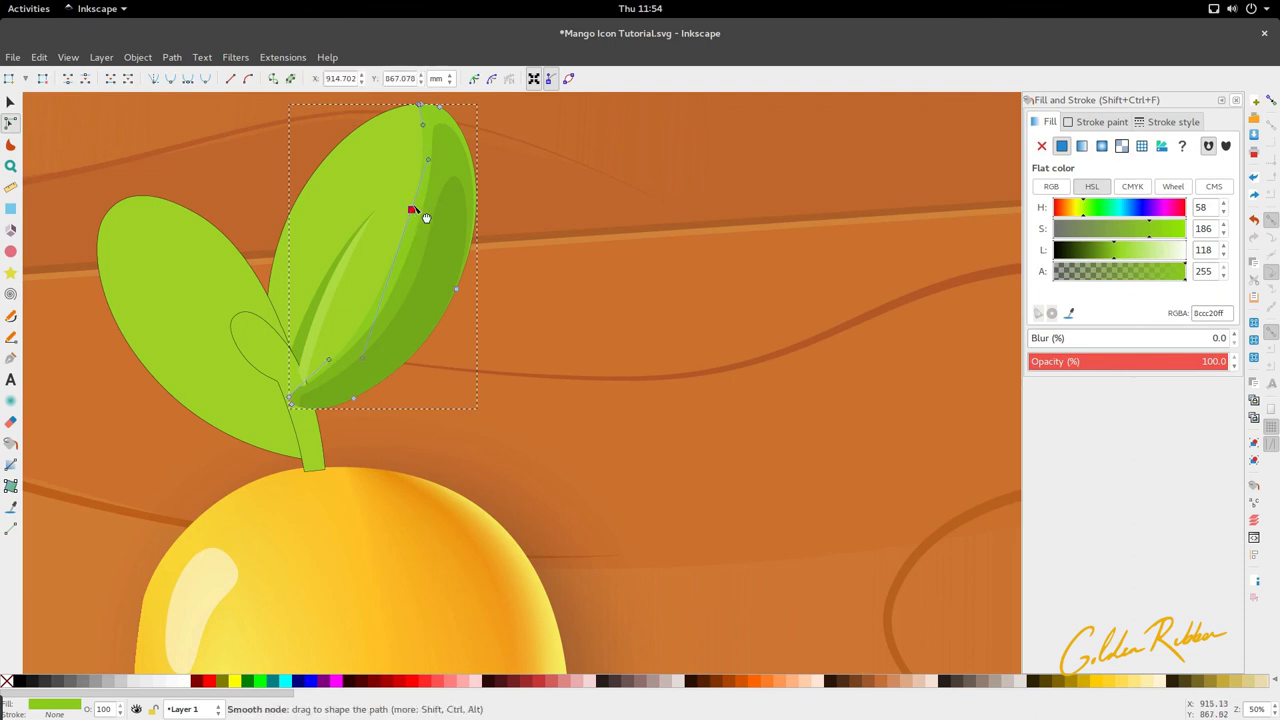
left_click(411, 209)
left_click_drag(429, 161, 427, 158)
key("s")
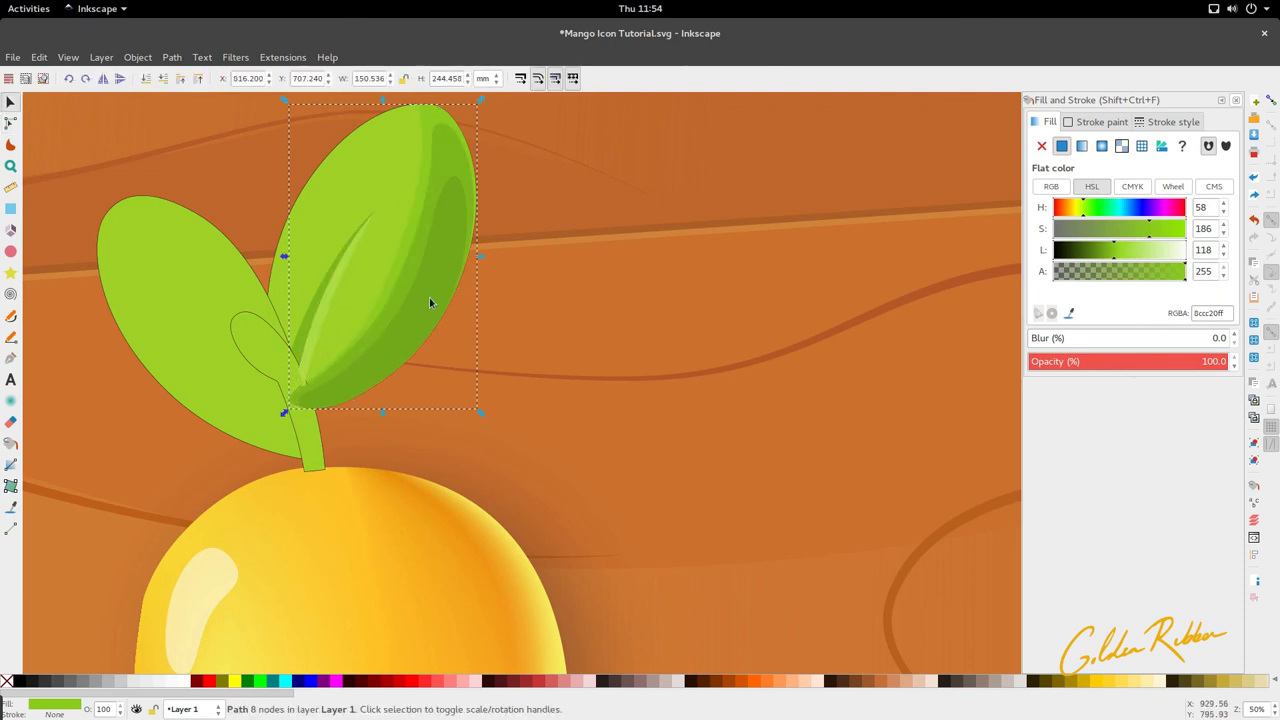
Restack the right leaf's shading shapes so they sit behind the stem and in front of the leaf's base.
left_click(436, 210)
left_click(451, 148)
left_click(163, 79)
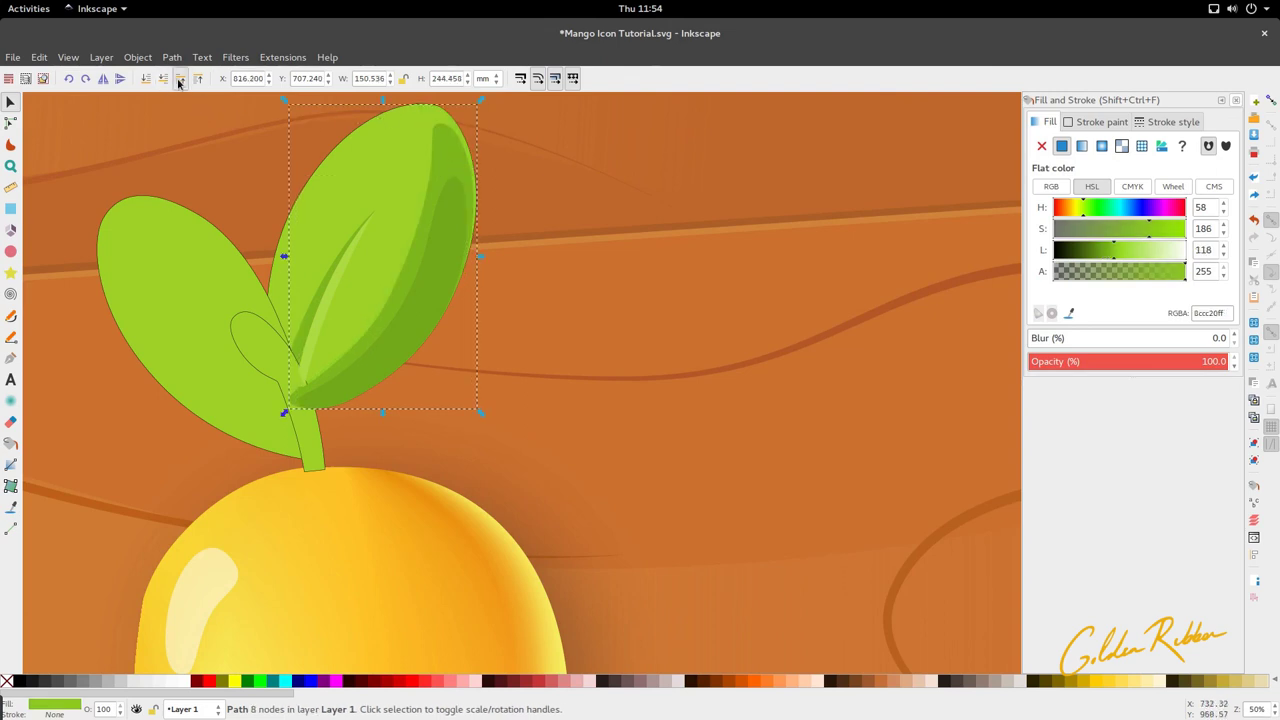
left_click(180, 83)
left_click(367, 216)
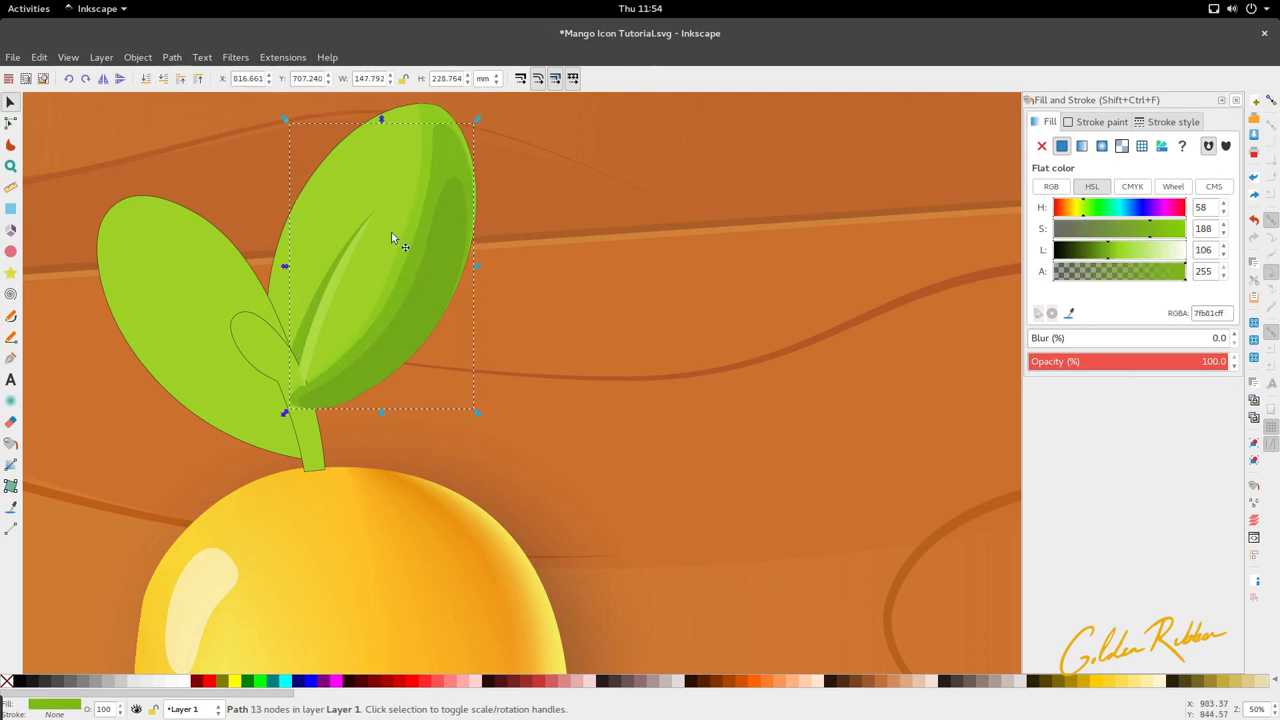
left_click(415, 291)
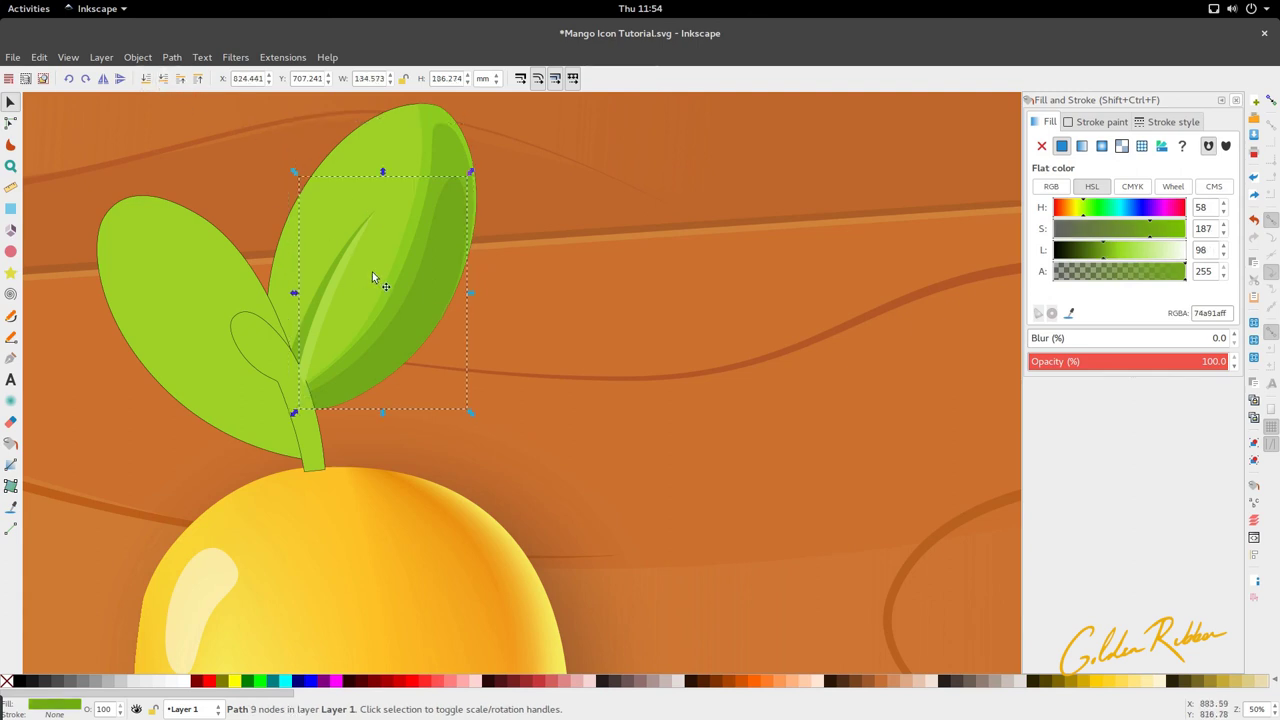
Extend the lighter right-half shading's lower corner under the stem and shift its inner edge about 4 mm towards the vein.
scroll(372, 271, "down", 4)
scroll(405, 280, "right", 8)
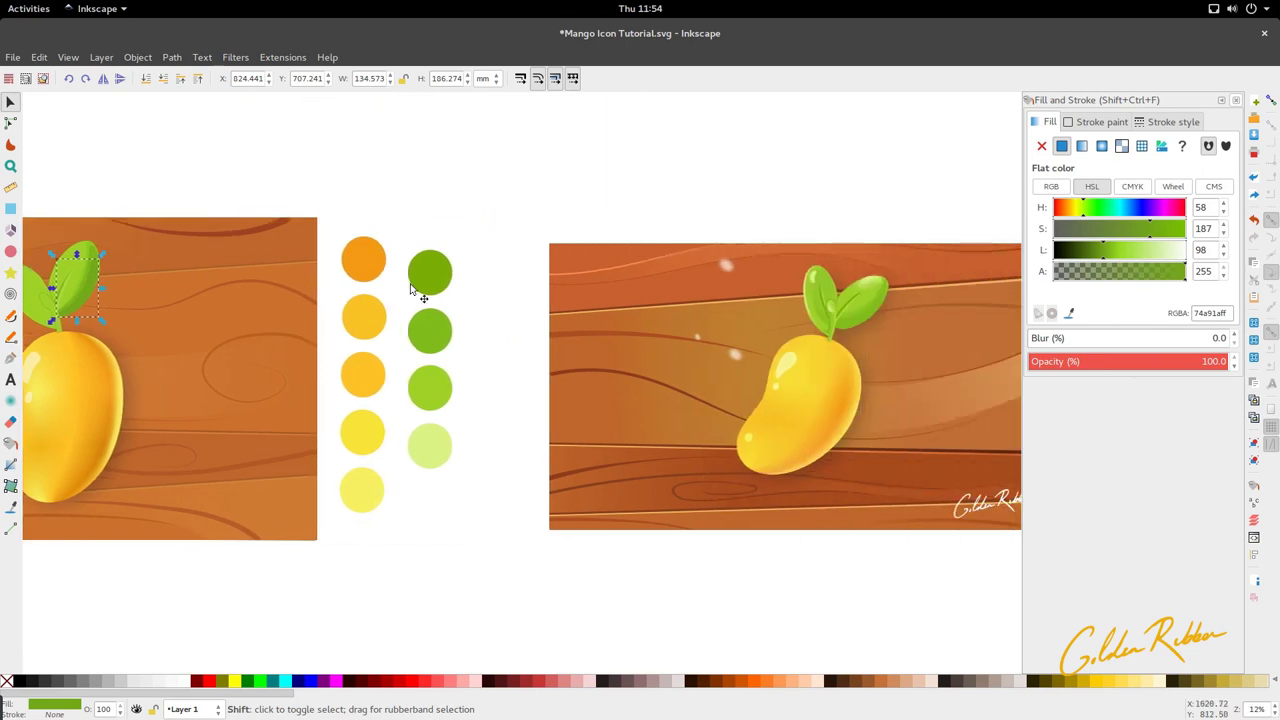
scroll(410, 283, "up", 2)
scroll(406, 294, "up", 3)
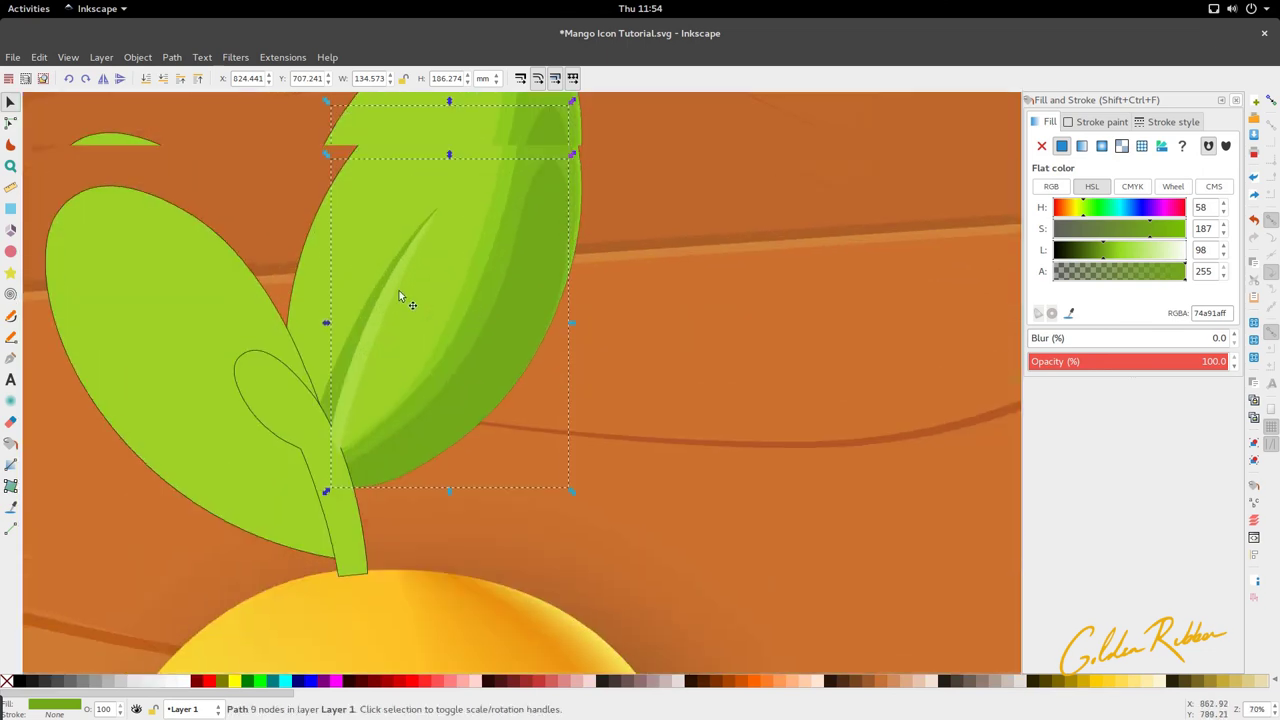
double_click(468, 296)
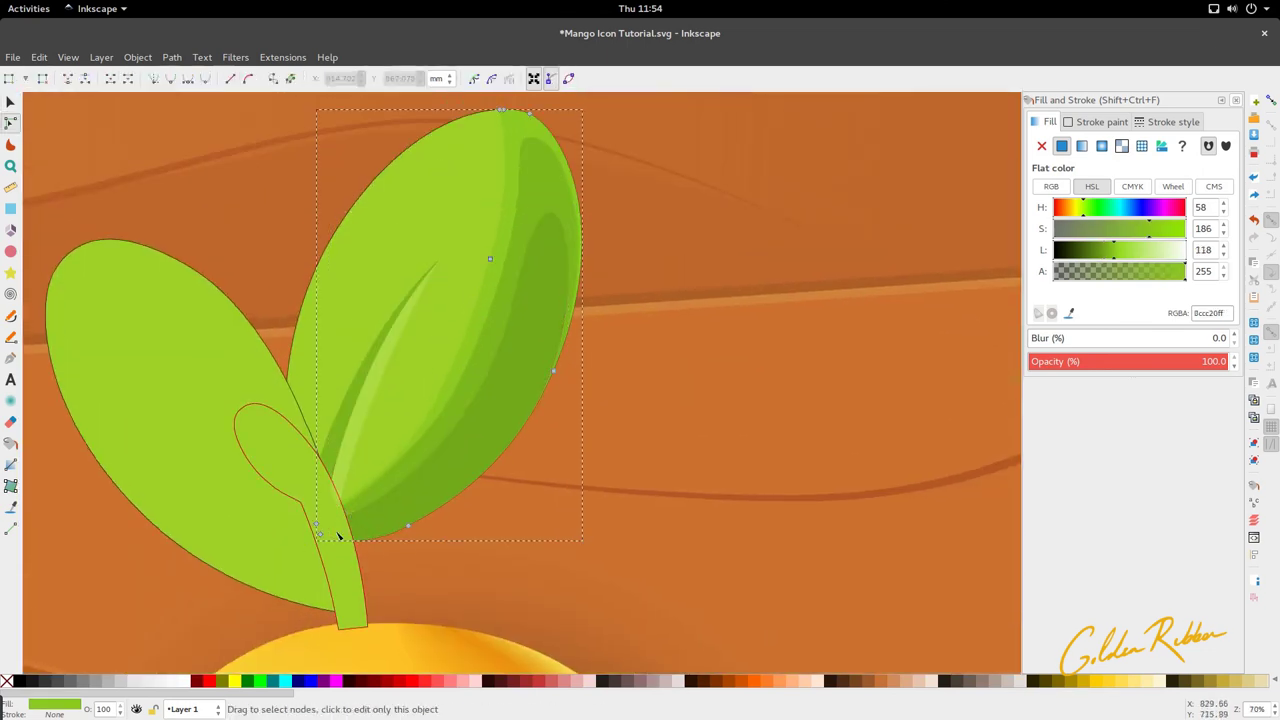
left_click_drag(315, 516, 291, 500)
mouse_move(428, 473)
left_mouse_down()
mouse_move(420, 449)
mouse_move(424, 469)
left_mouse_up()
left_click_drag(492, 262, 485, 262)
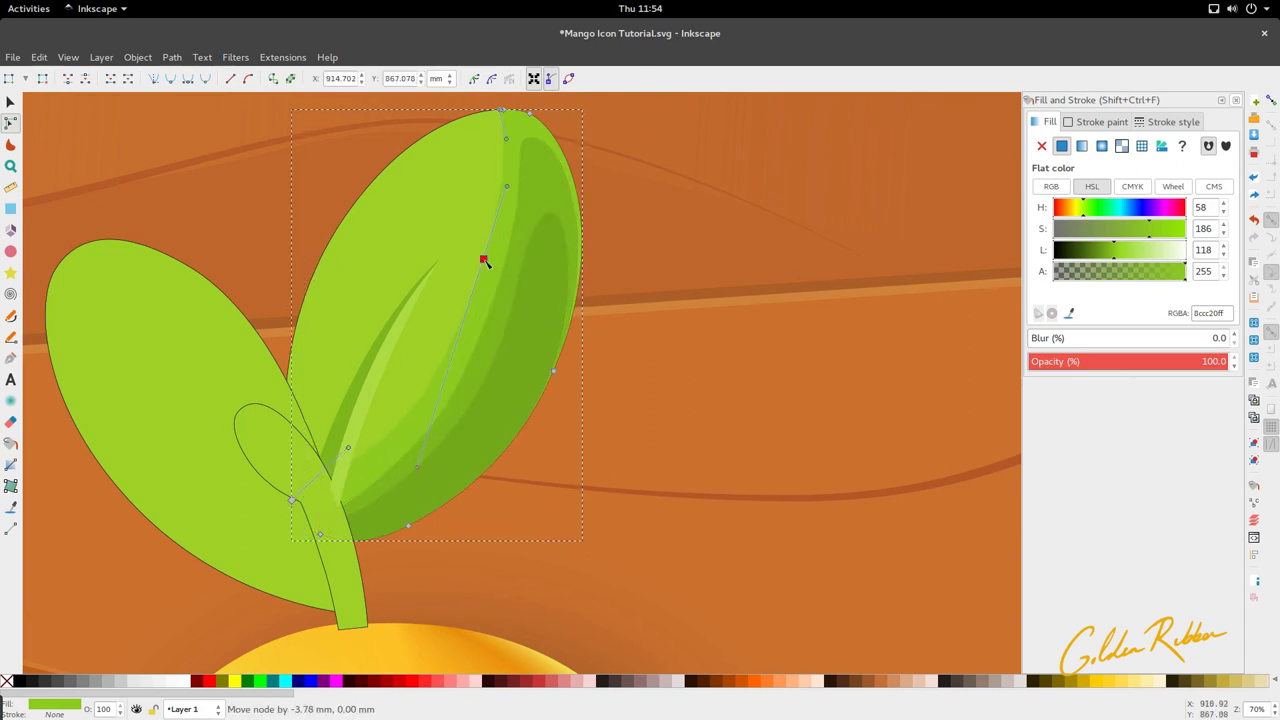
key("s")
Draw a closed highlight patch about 52 mm wide and 31 mm tall inside the right leaf's upper edge.
scroll(455, 445, "down", 2, "ctrl")
scroll(451, 408, "up", 1)
key("p")
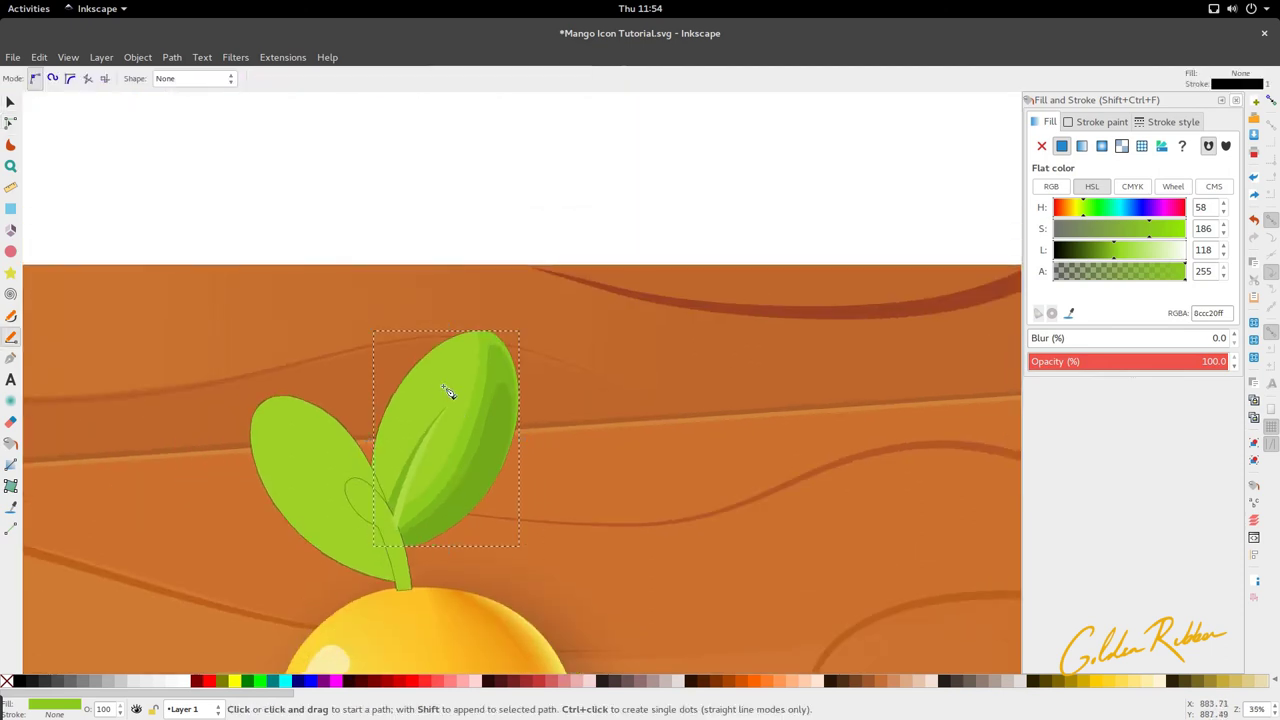
scroll(447, 391, "up", 1, "ctrl")
left_click(485, 311)
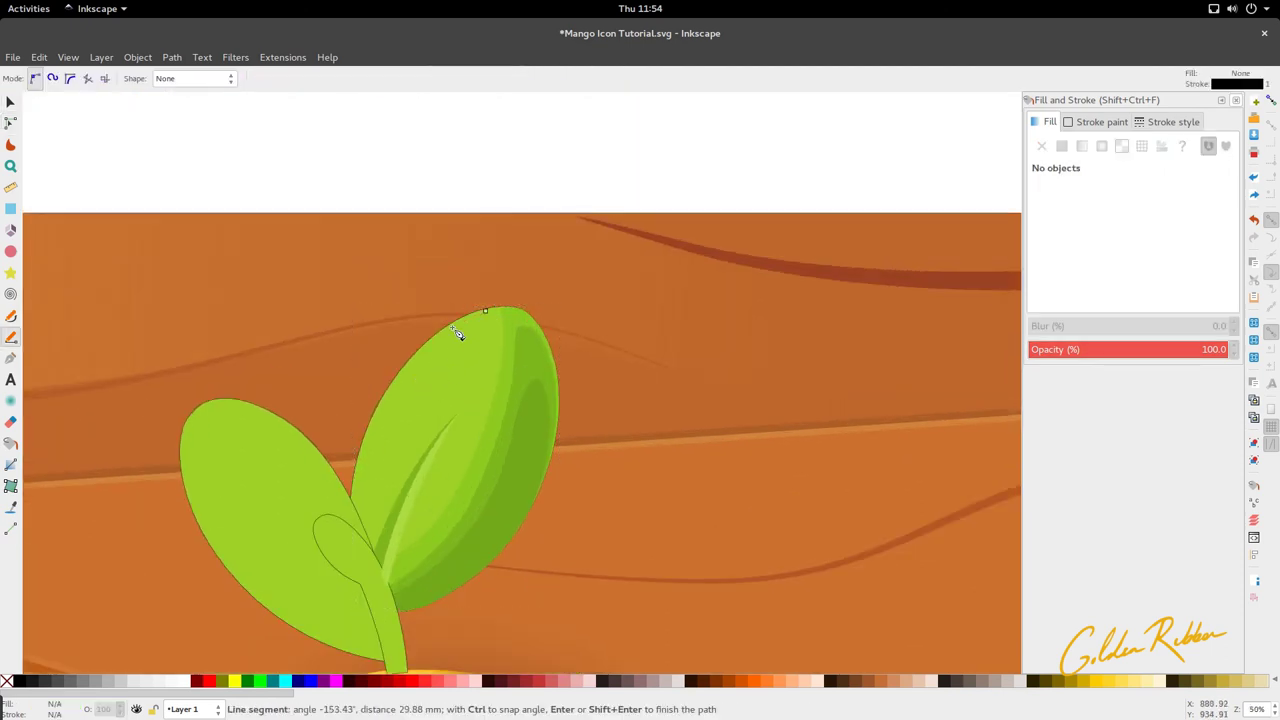
mouse_move(452, 328)
left_mouse_down()
mouse_move(435, 341)
mouse_move(449, 349)
mouse_move(497, 320)
left_mouse_up()
left_click(486, 313)
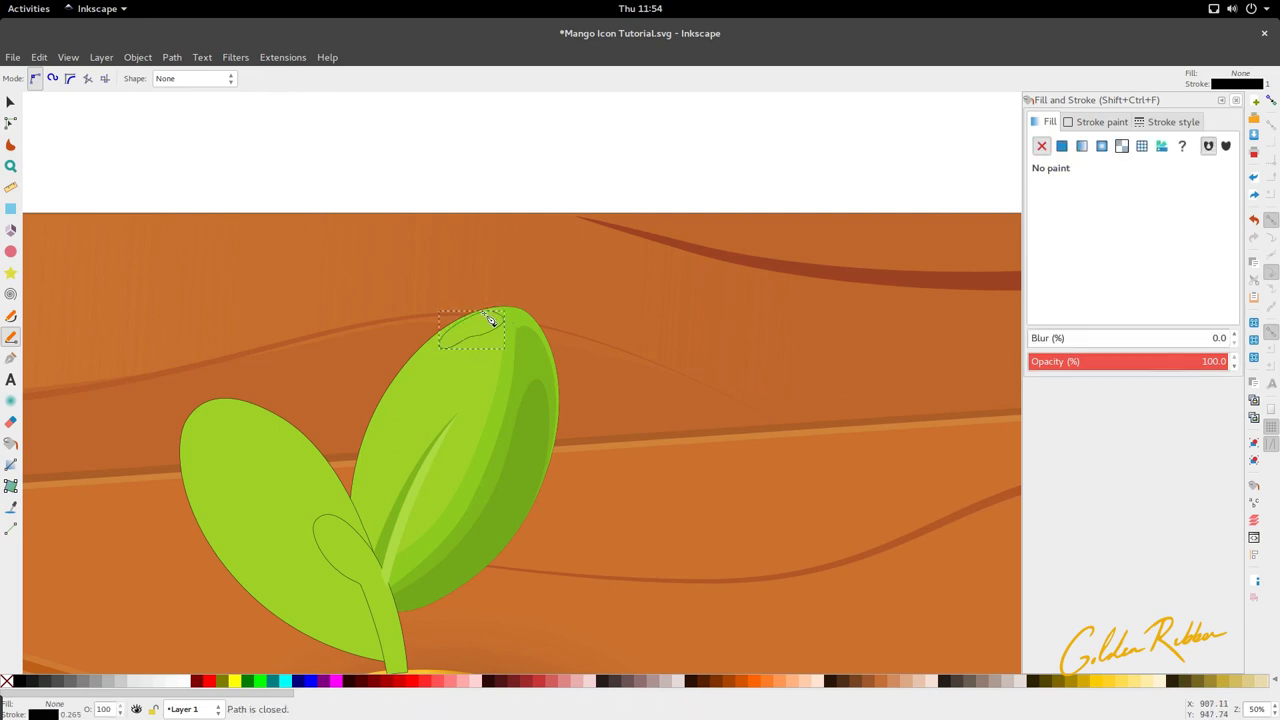
Fill the highlight patch with the leaf's base green and raise its lightness to 138.
scroll(474, 338, "down", 1, "ctrl")
key("d")
left_click(484, 347)
key("s")
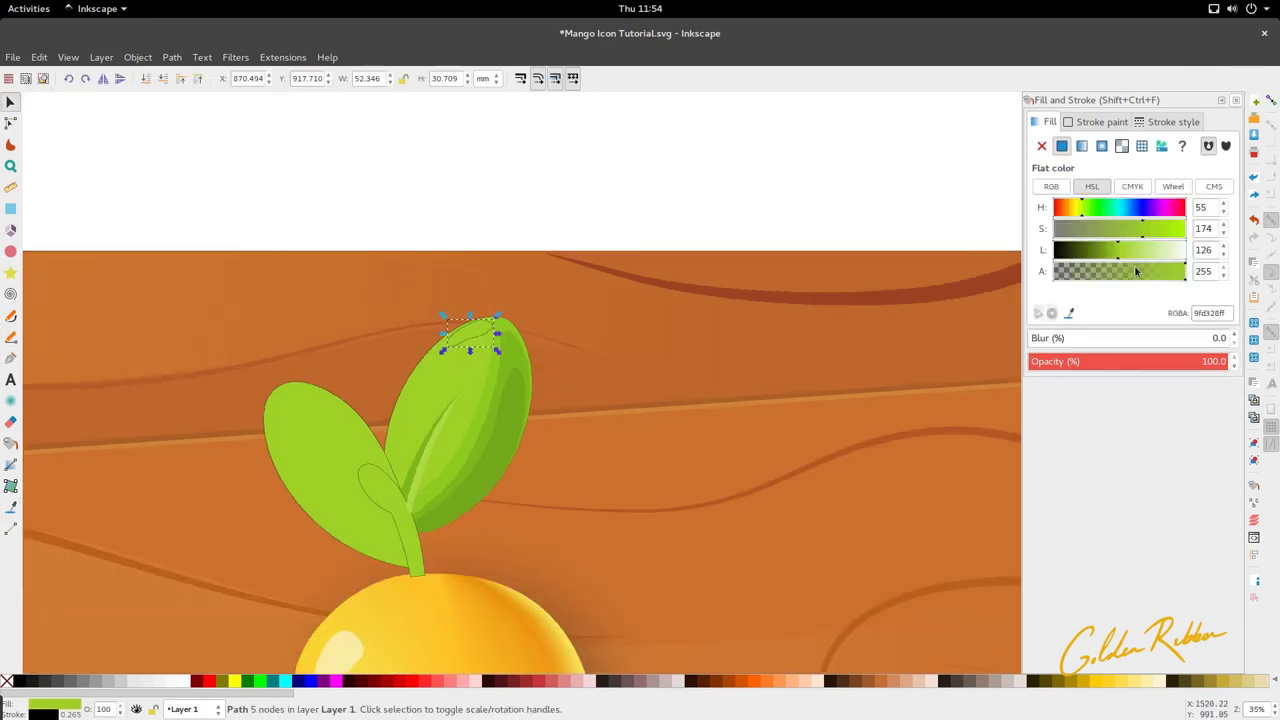
scroll(515, 348, "up", 2, "ctrl")
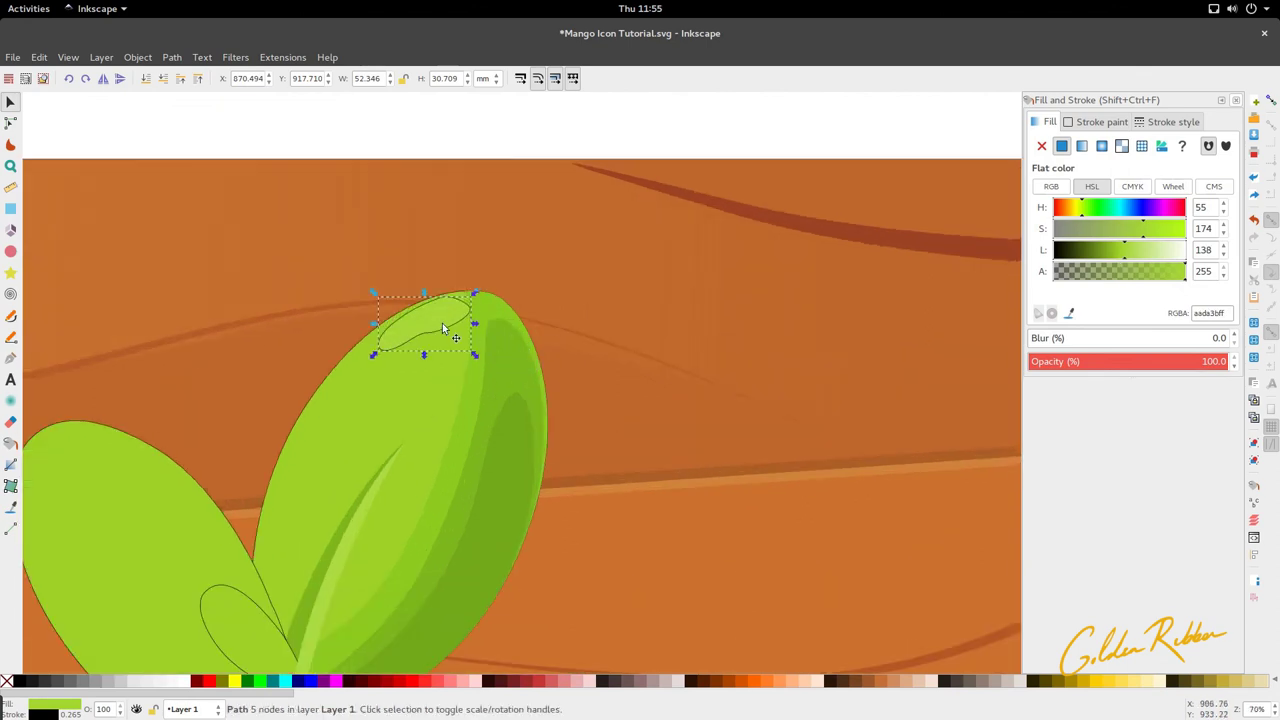
key("n")
left_click_drag(465, 342, 468, 343)
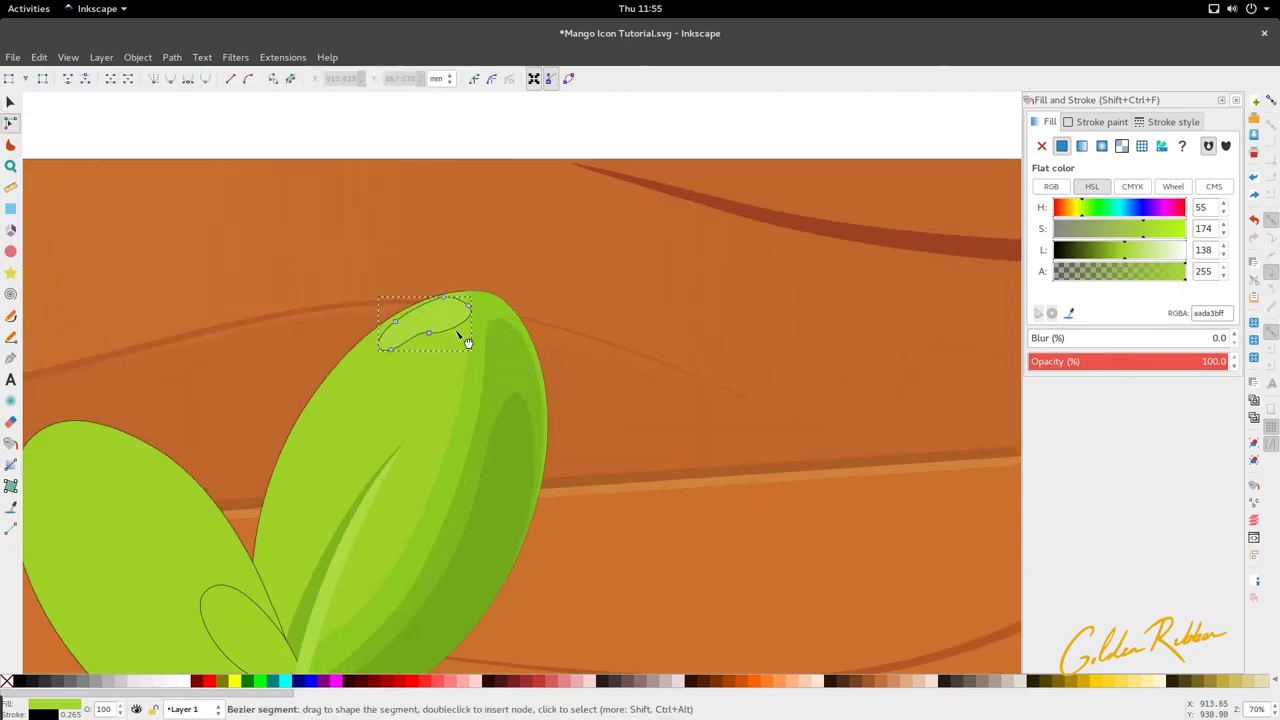
key("v")
key("b")
key("z")
key("s")
Draw a larger closed highlight shape, about 66 mm wide and 38 mm tall, around the first patch near the leaf tip.
key("b")
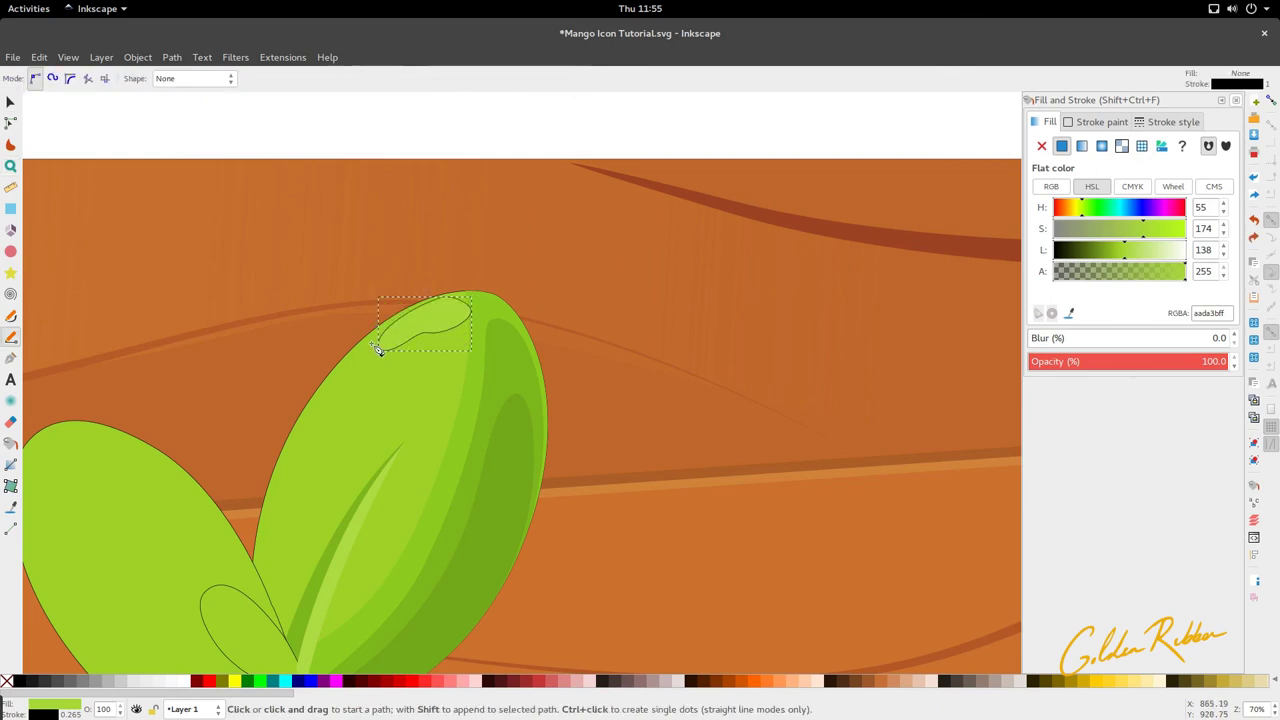
mouse_move(390, 324)
left_mouse_down()
mouse_move(385, 370)
mouse_move(469, 340)
mouse_move(398, 326)
left_mouse_up()
left_click(390, 324)
Fill the larger highlight shape with the picked light green at lightness 164 and lower it beneath the smaller patch.
key("d")
left_click(449, 337)
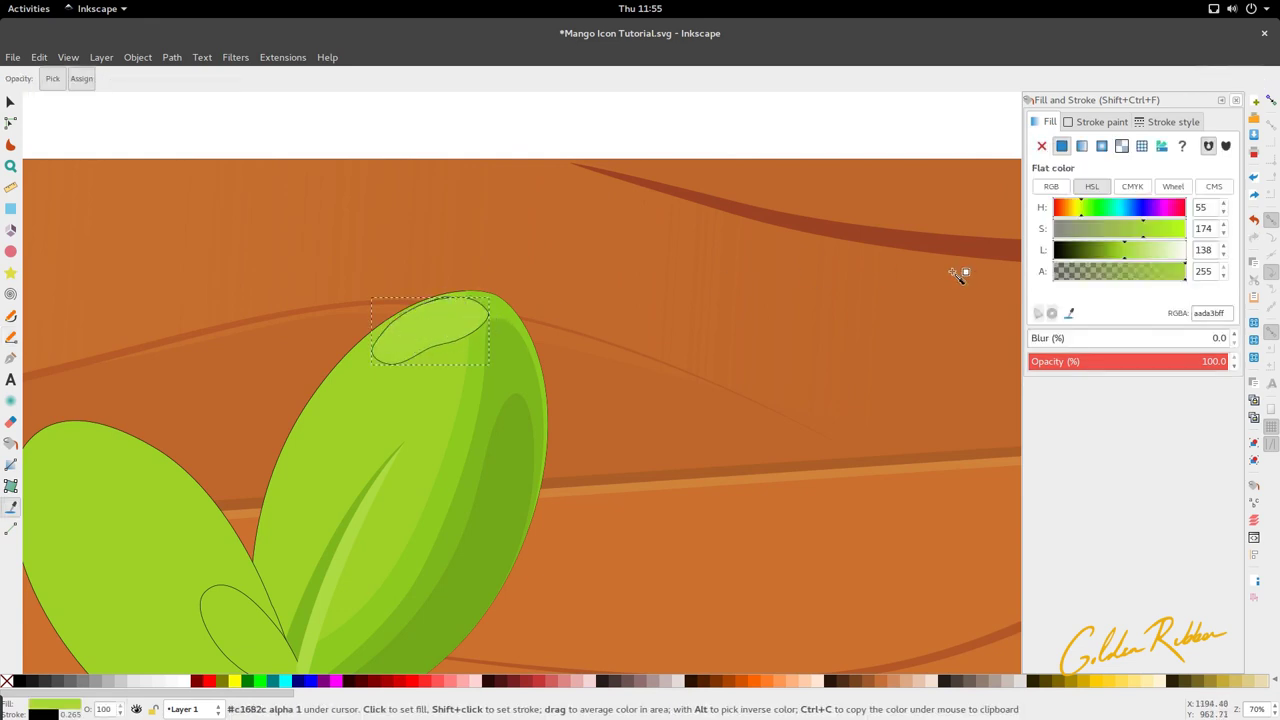
left_click(1137, 254)
key("s")
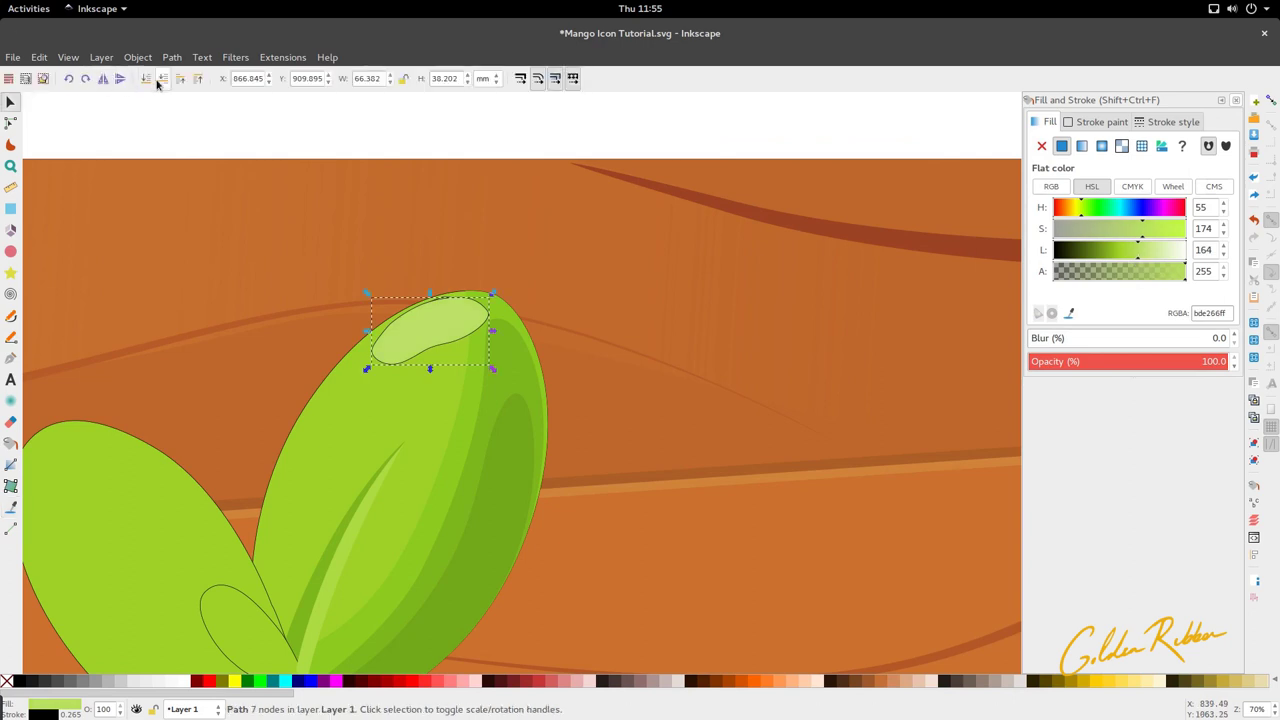
left_click(162, 84)
Remove the stroke from both highlight patches near the right leaf's tip.
left_click(429, 323, "shift")
right_click(47, 713)
left_click(88, 709)
left_click(221, 441)
scroll(413, 229, "down", 4)
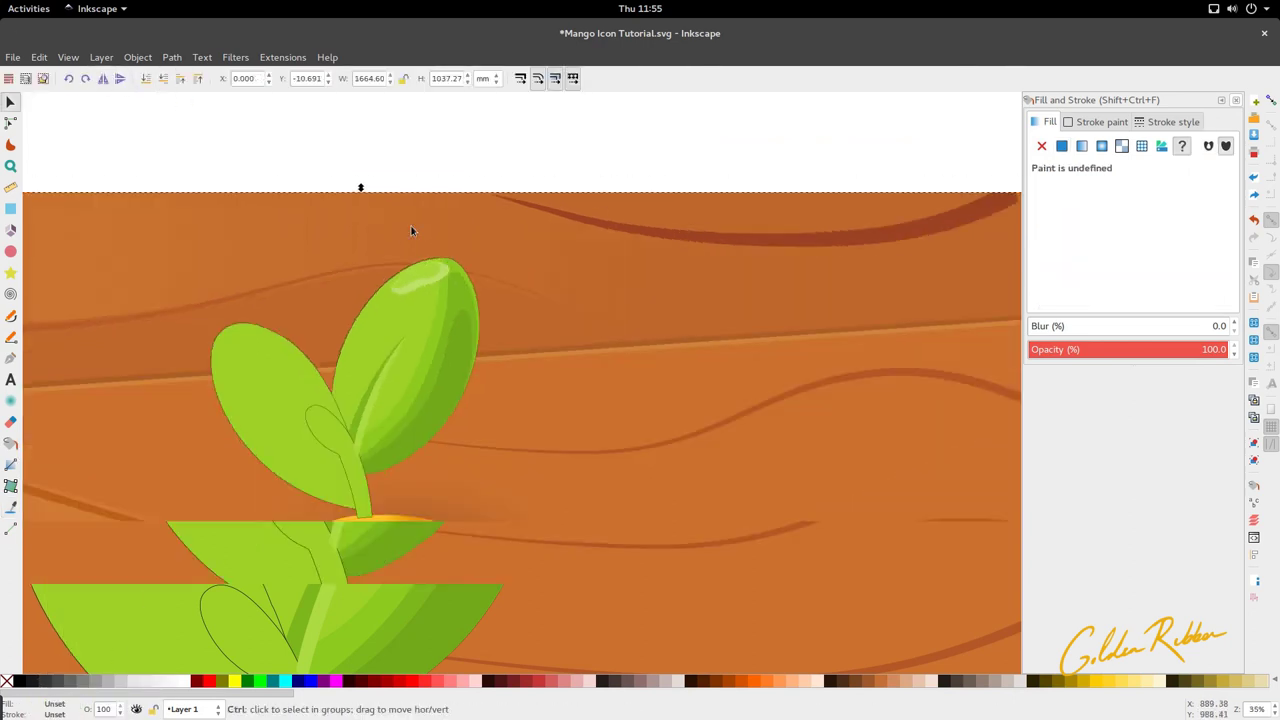
Remove the stroke from the right leaf's base shape.
scroll(410, 237, "up", 3, "ctrl")
left_click(407, 246)
scroll(407, 246, "down", 2, "ctrl")
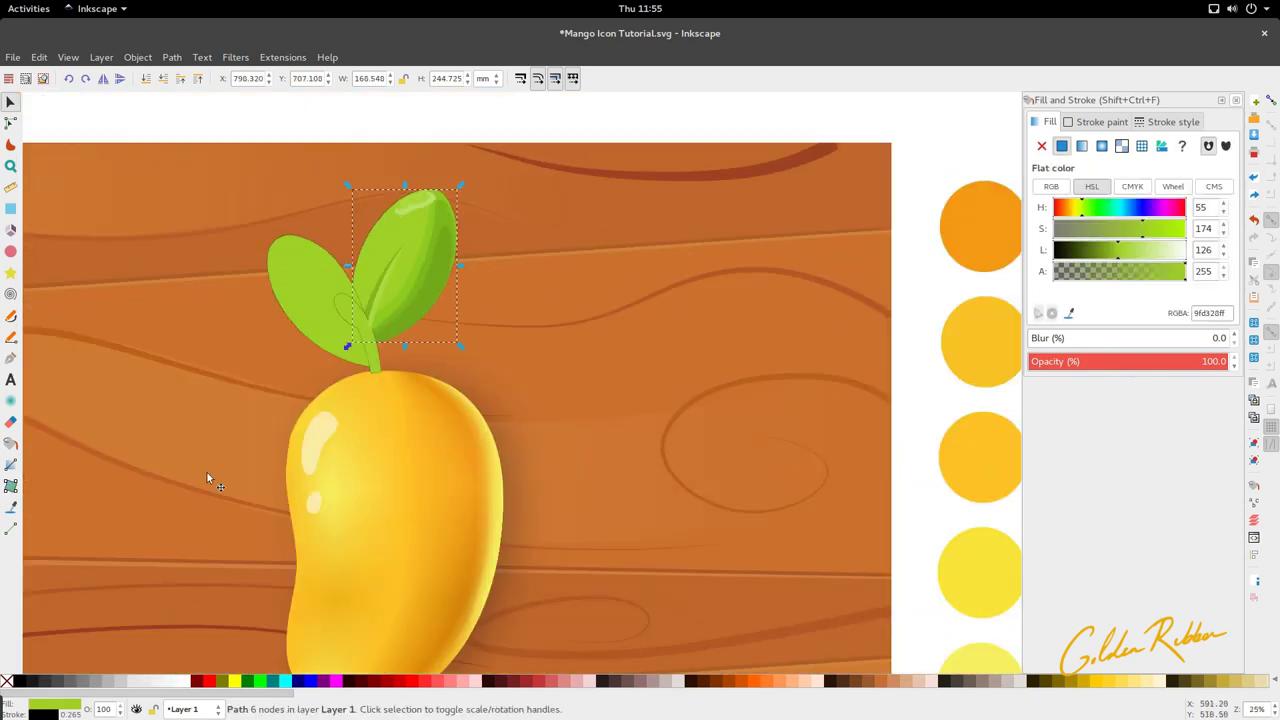
right_click(33, 714)
left_click(105, 708)
scroll(418, 240, "down", 2, "ctrl")
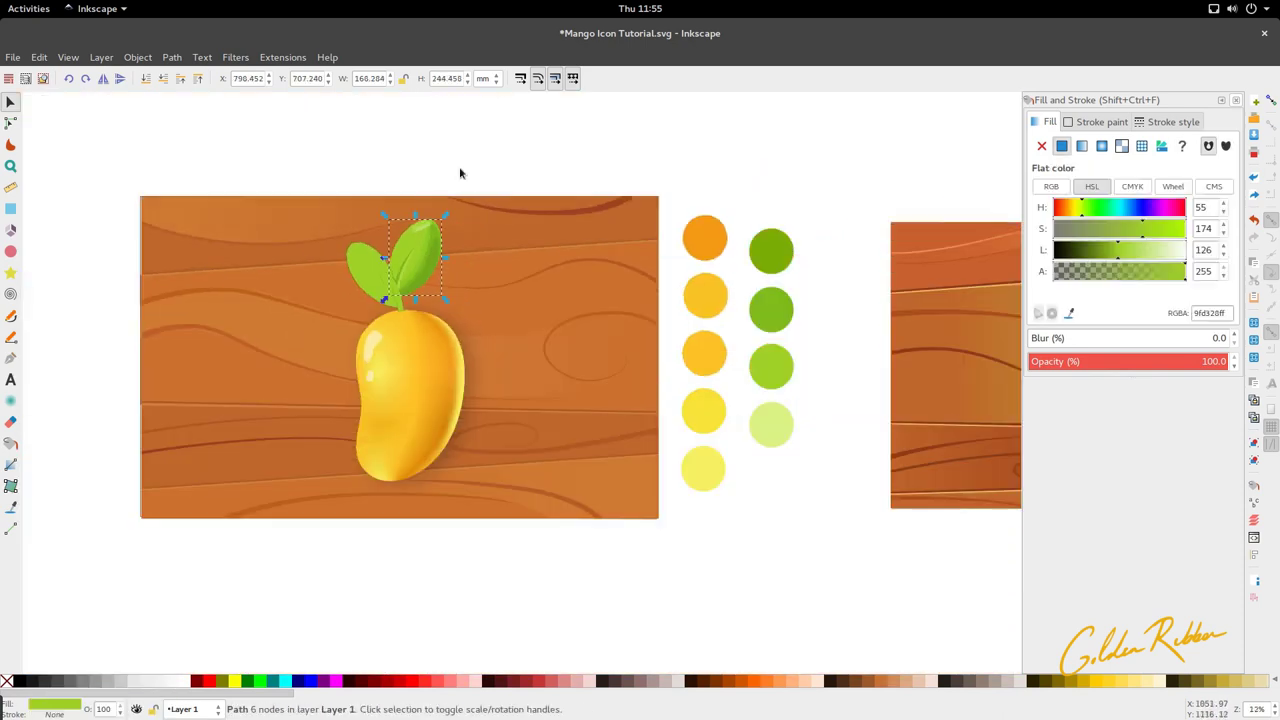
Duplicate the mango's small white highlight and place the copy near the left edge of the fruit's lower end.
scroll(496, 287, "up", 3, "ctrl")
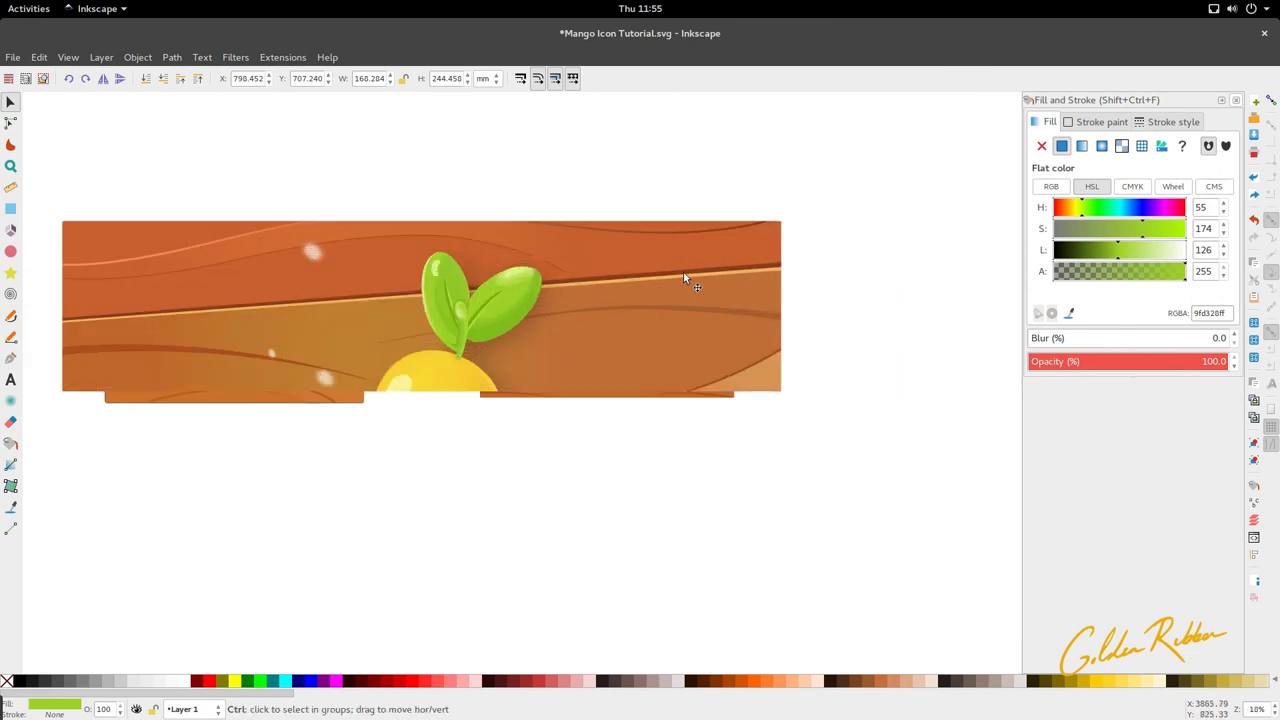
scroll(539, 307, "down", 4, "ctrl")
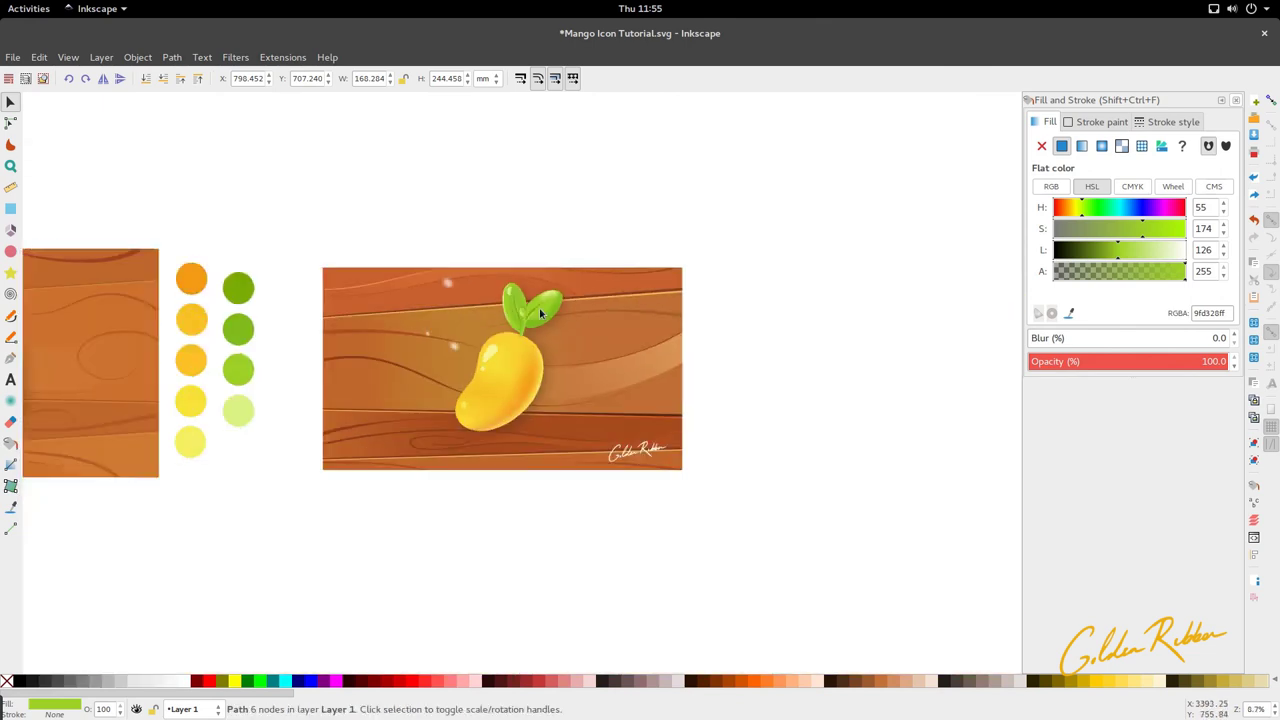
scroll(540, 314, "up", 6, "shift")
scroll(540, 314, "up", 2, "shift")
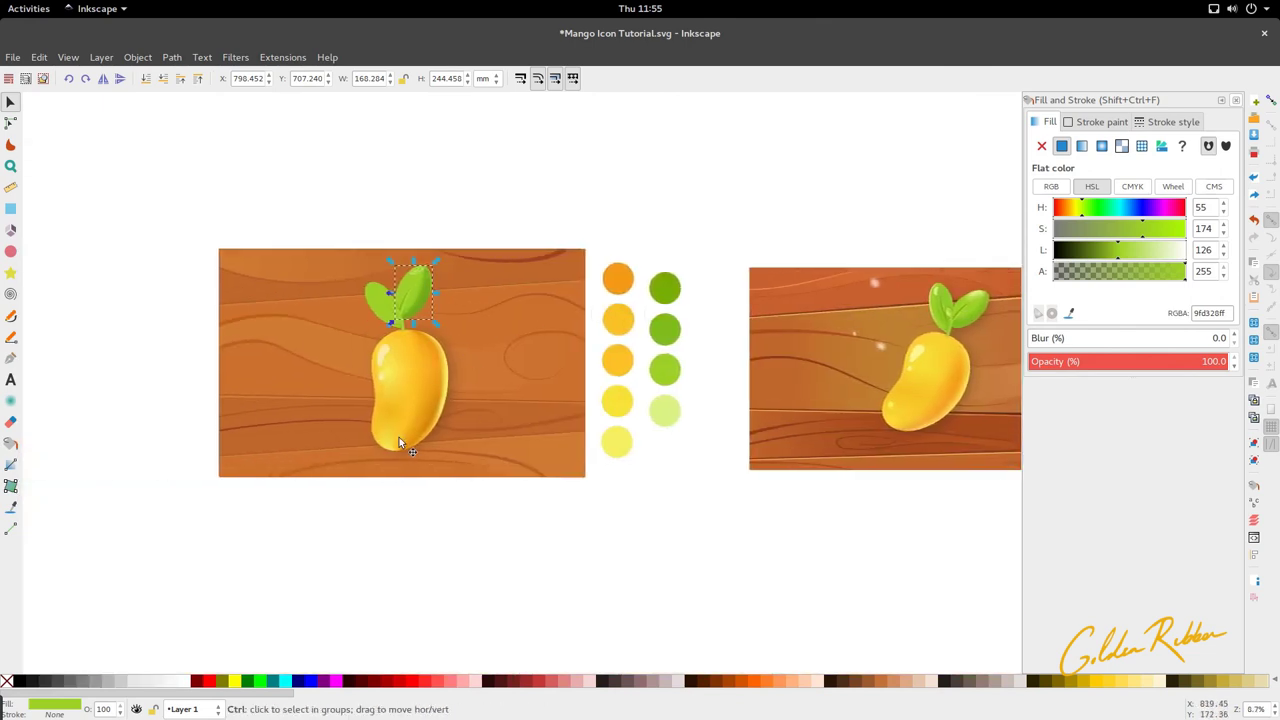
scroll(400, 437, "up", 2, "ctrl")
scroll(369, 320, "up", 1, "ctrl")
left_click(354, 244)
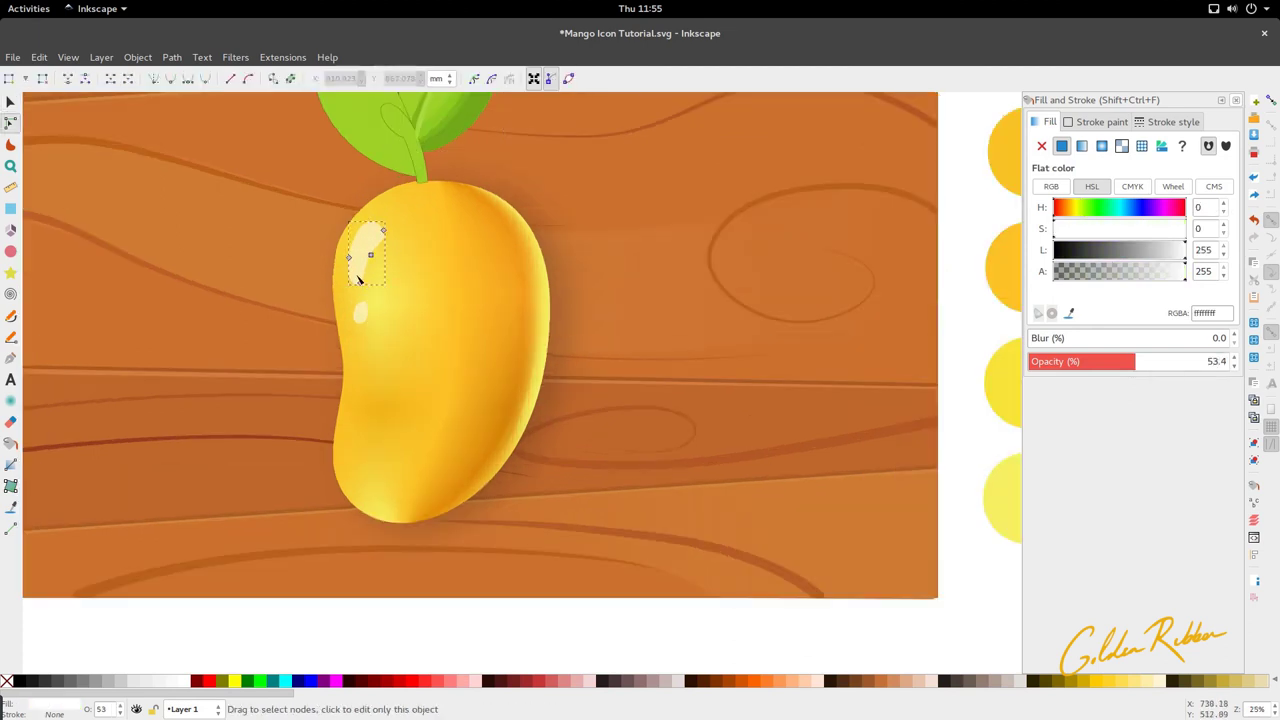
left_click(364, 316)
key("ctrl+d")
left_click_drag(361, 317, 356, 439)
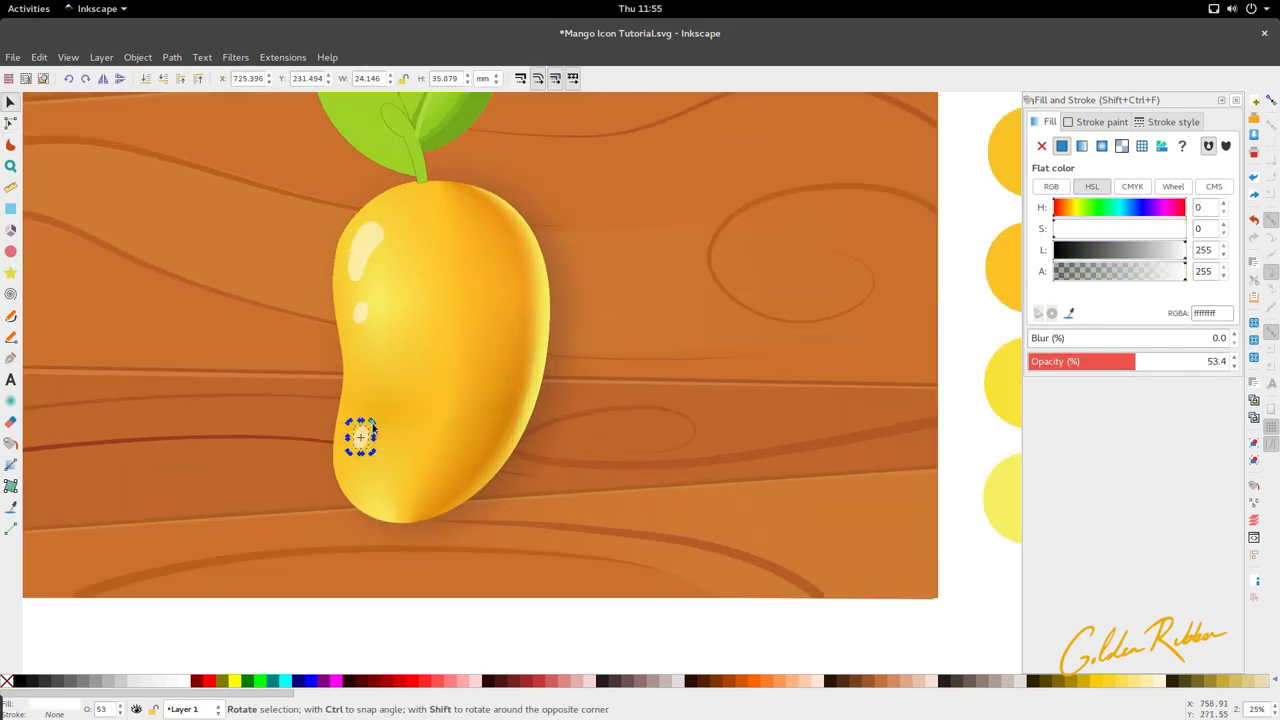
Remove the stroke from the left leaf and the stem, and give the stem a darker green fill.
left_click(460, 346)
scroll(460, 341, "down", 2)
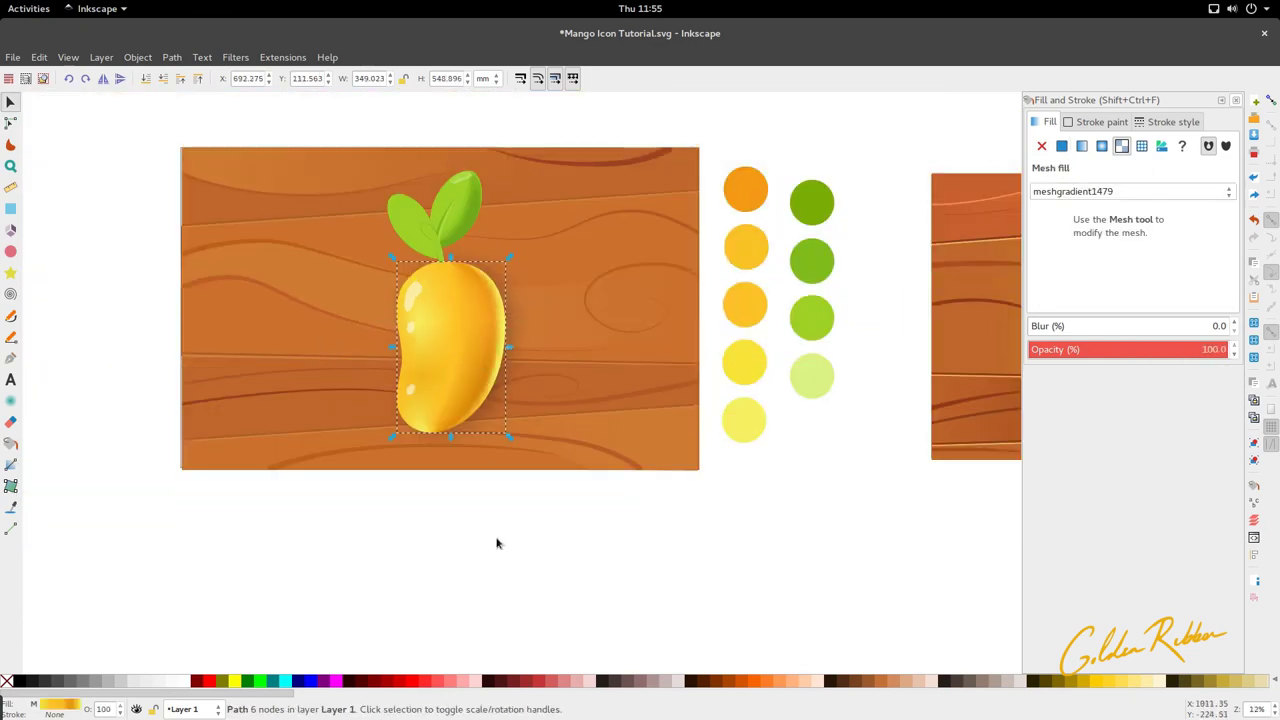
left_click(498, 542)
scroll(501, 409, "down", 1)
left_click_drag(367, 519, 391, 484)
scroll(462, 296, "up", 2)
left_click(446, 298)
left_click(457, 298)
left_click(424, 257, "shift")
right_click(52, 714)
left_click(75, 709)
key("Escape")
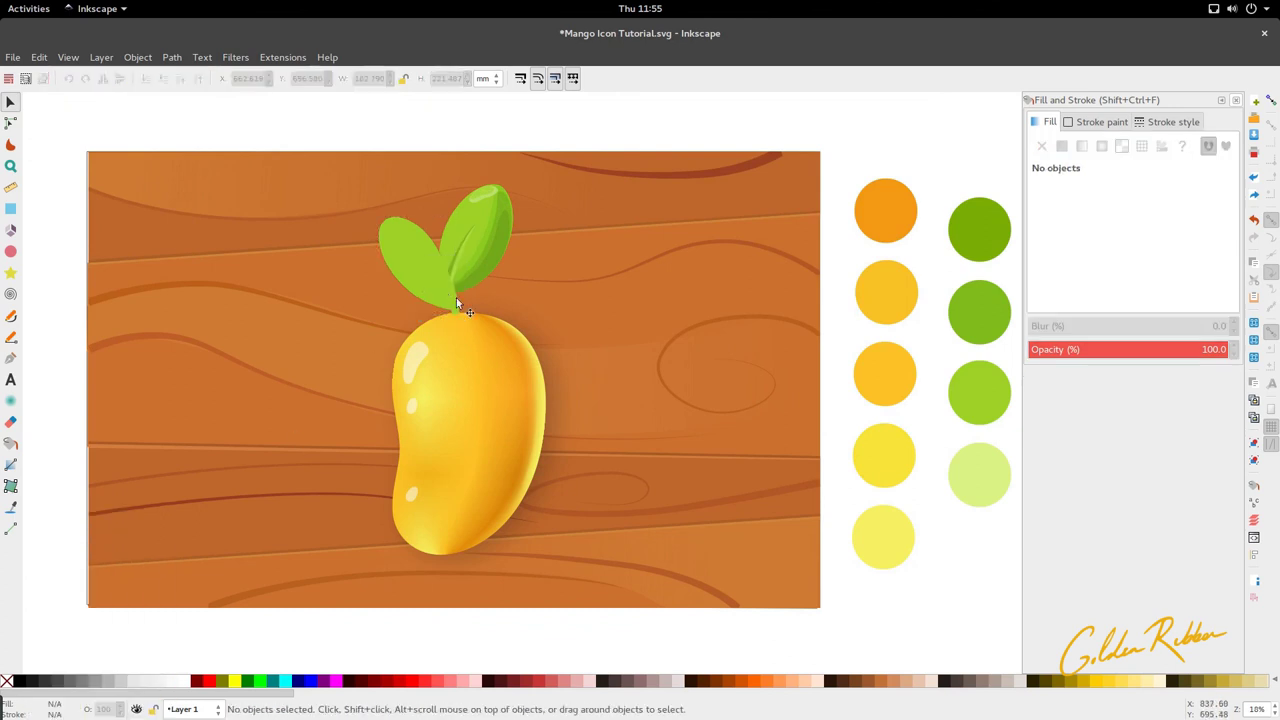
left_click(456, 297)
Select the whole mango with its leaves, highlights and shadow and rotate it clockwise to tilt like the reference.
scroll(400, 320, "down", 1)
left_click_drag(347, 134, 517, 496)
left_click(509, 417)
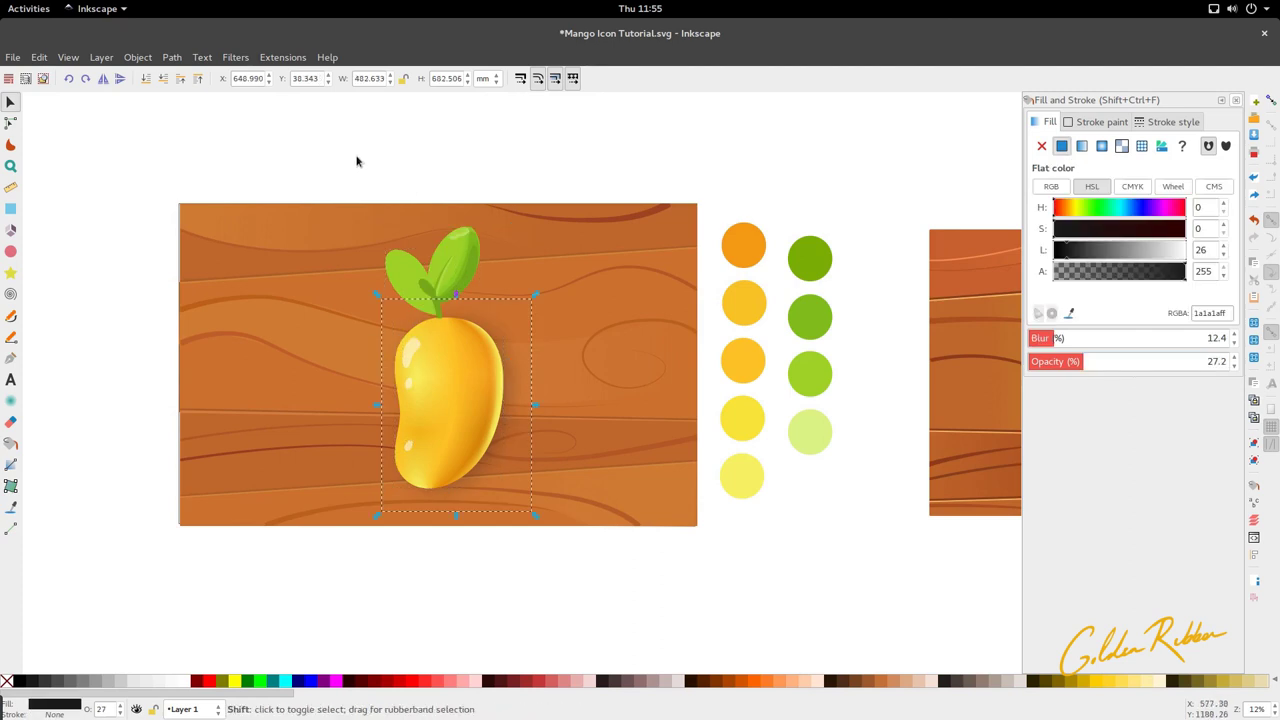
left_click_drag(352, 165, 553, 535)
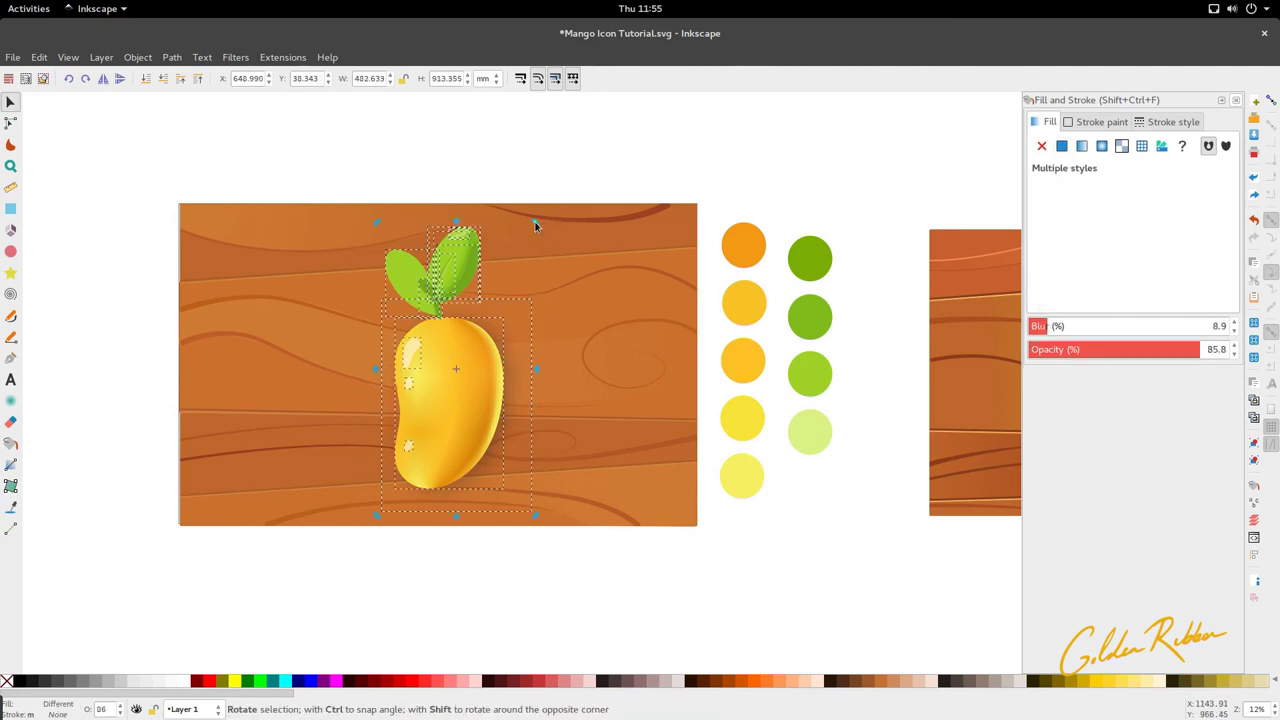
left_click_drag(535, 221, 576, 258)
left_click(553, 560)
scroll(515, 395, "down", 2)
scroll(491, 408, "up", 3)
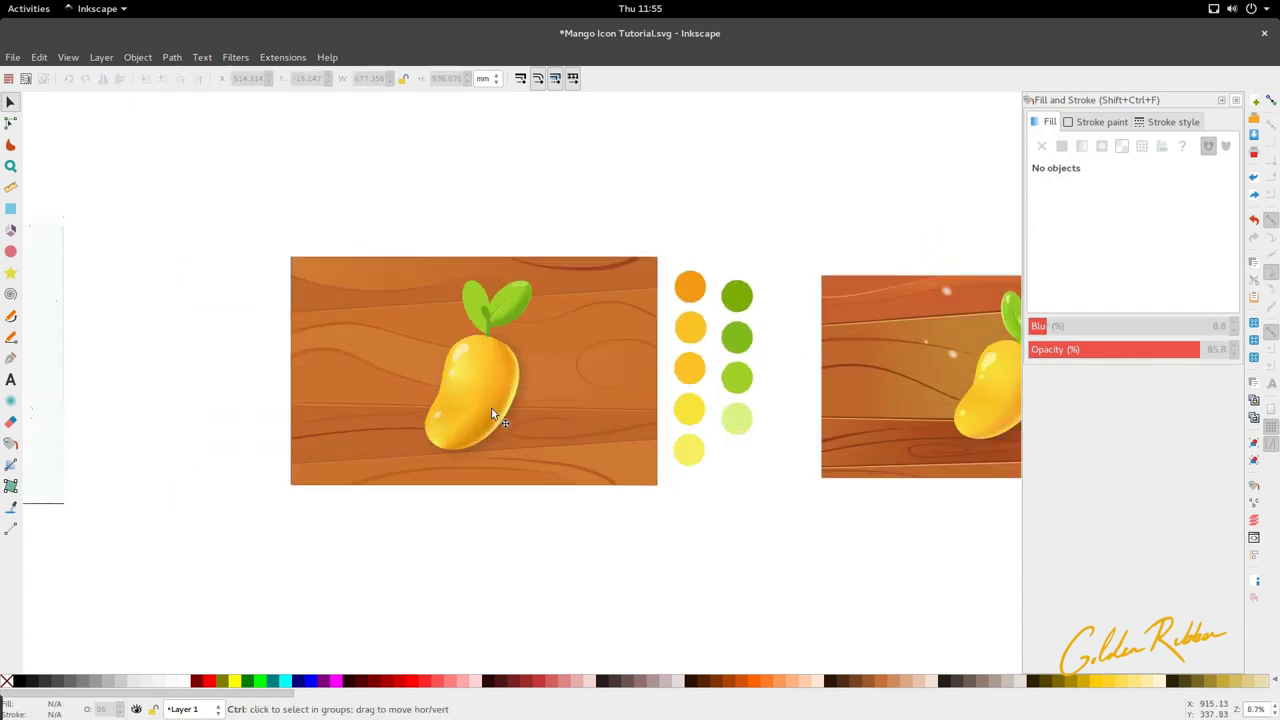
double_click(483, 428)
key("s")
key("ctrl+z")
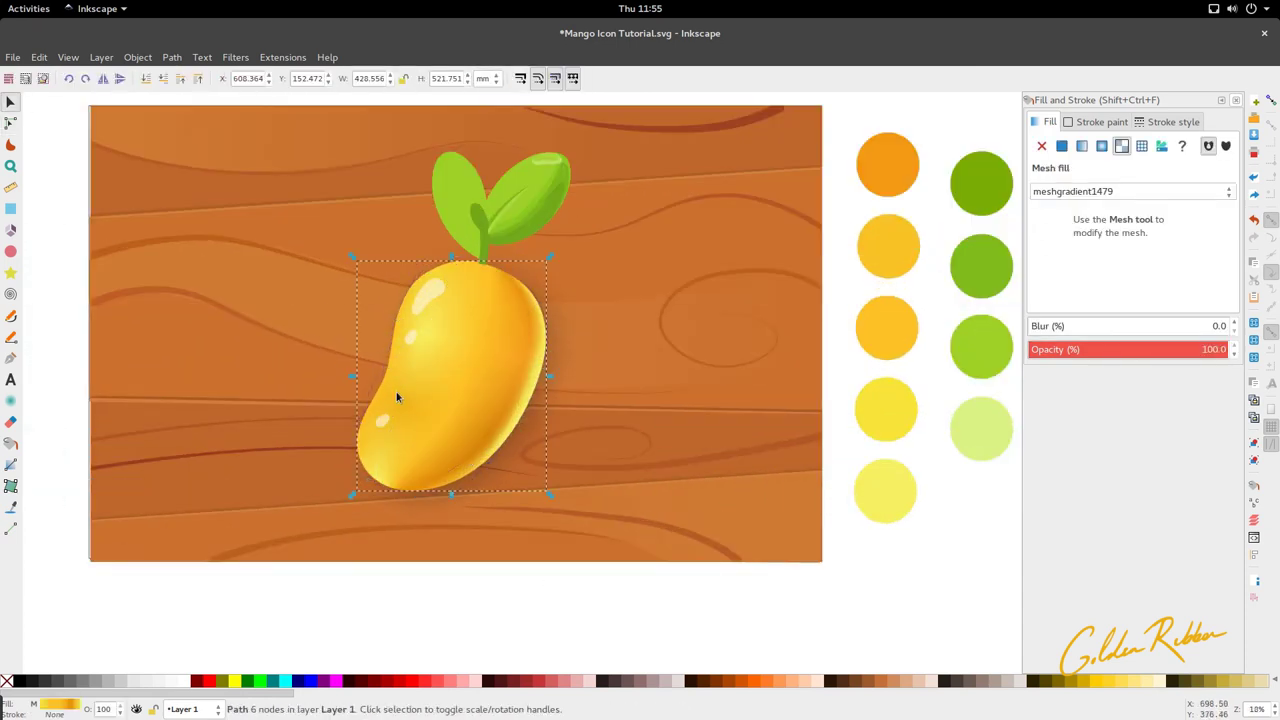
scroll(397, 398, "up", 1)
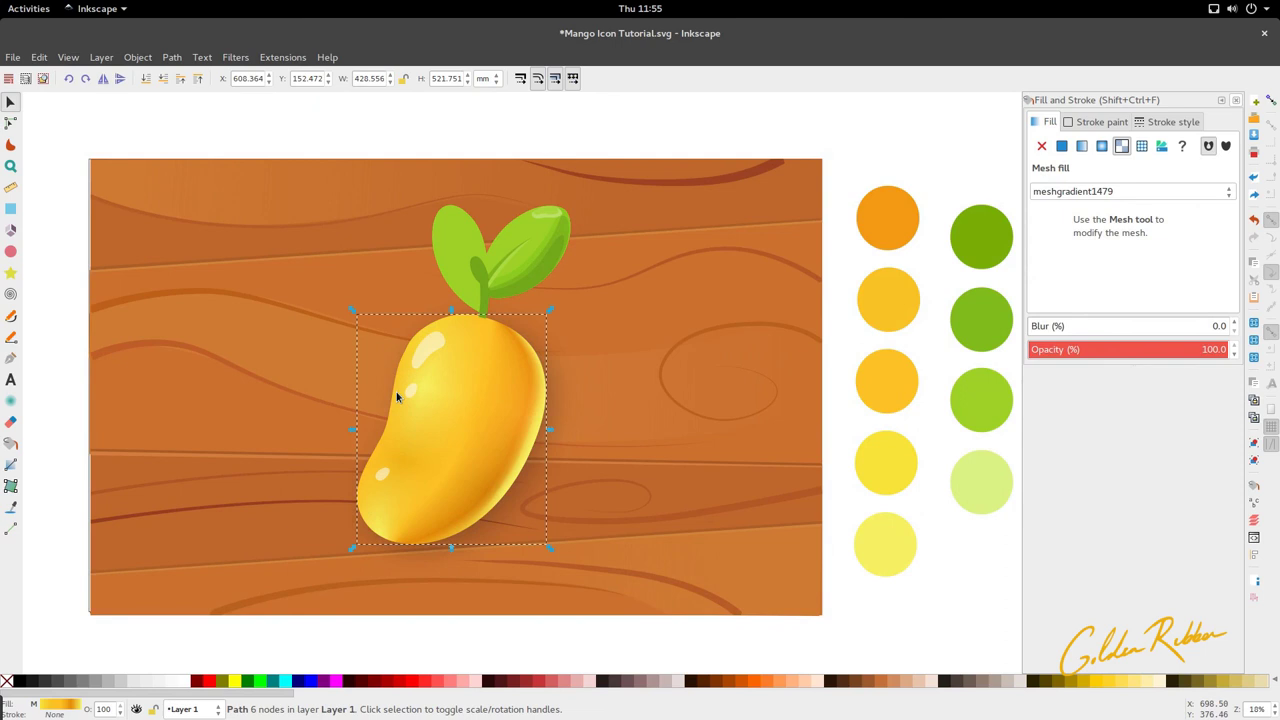